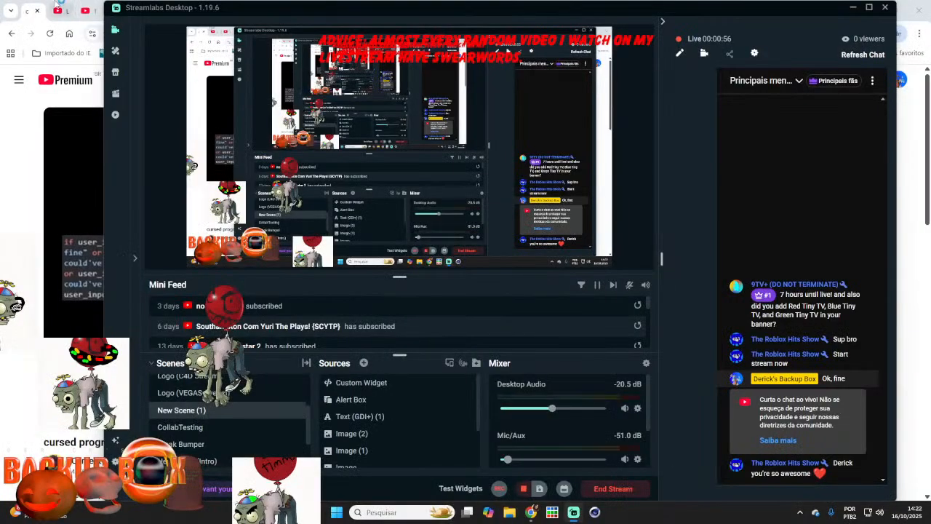
- Switch to the YouTube Studio live stream page and send "Thx" in the live chat
left_click(57, 4)
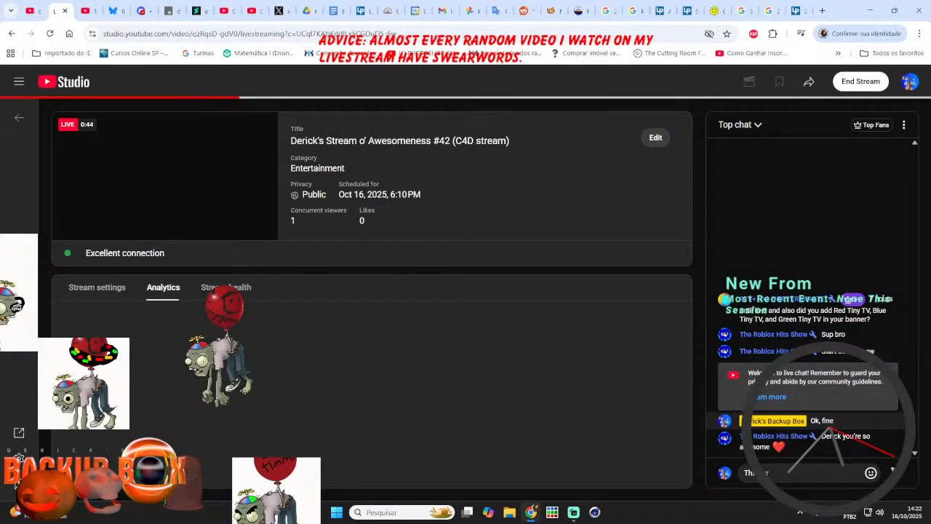
key("Return")
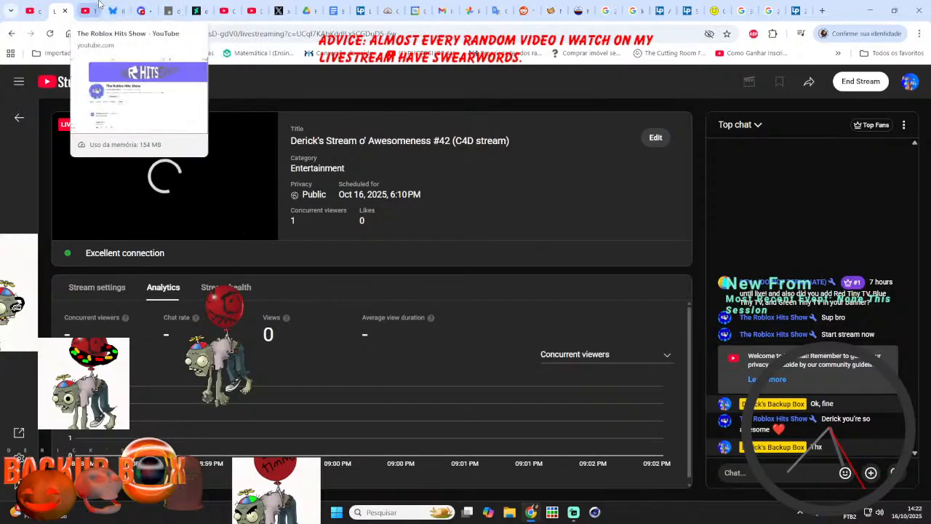
- Expand the newest post on The Roblox Hits Show channel and look through its older posts
left_click(99, 6)
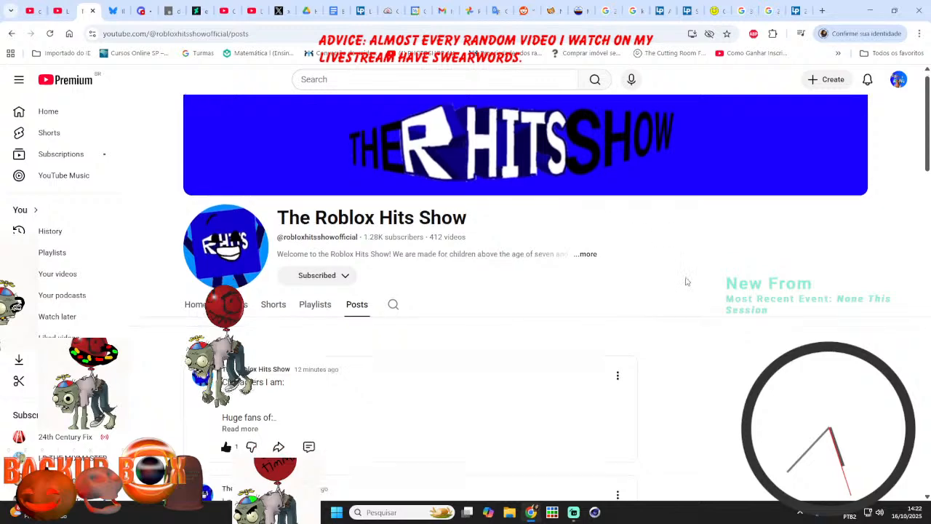
scroll(686, 281, "down", 3)
left_click(240, 171)
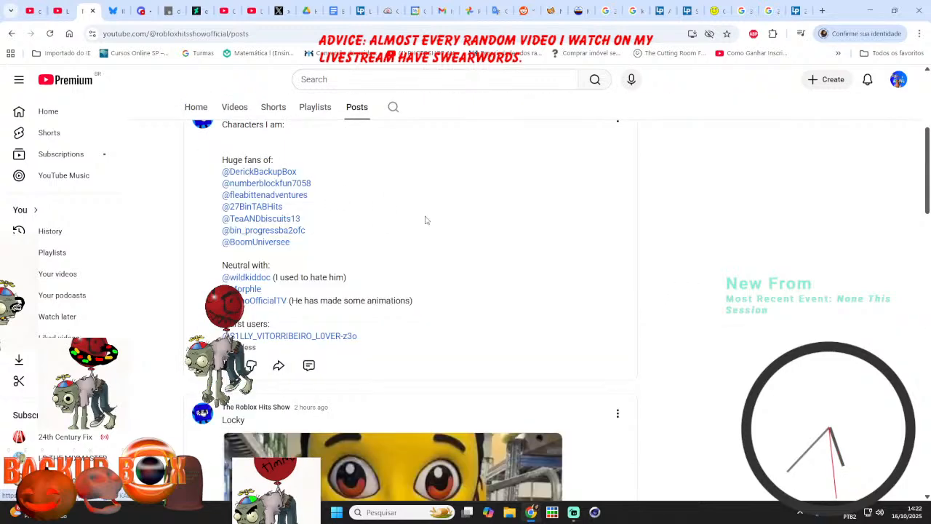
scroll(628, 256, "down", 5)
scroll(619, 255, "down", 10)
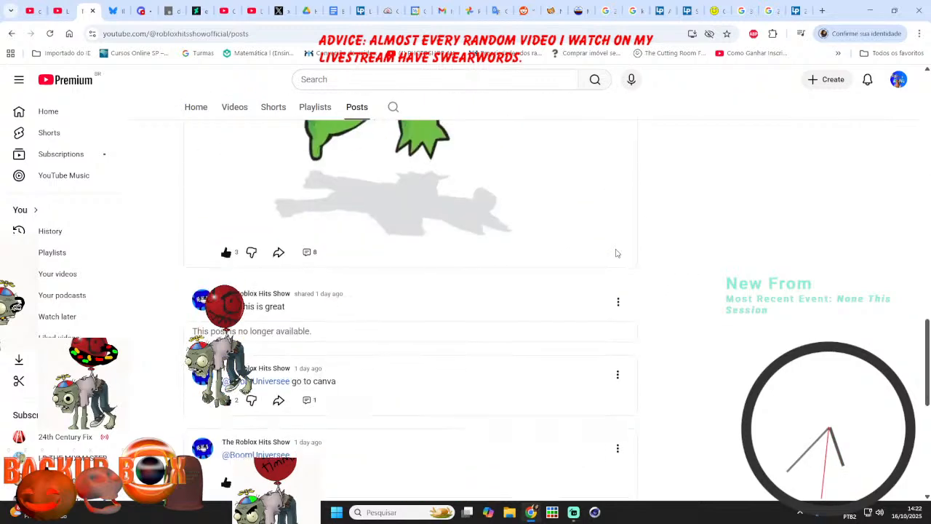
scroll(602, 252, "down", 12)
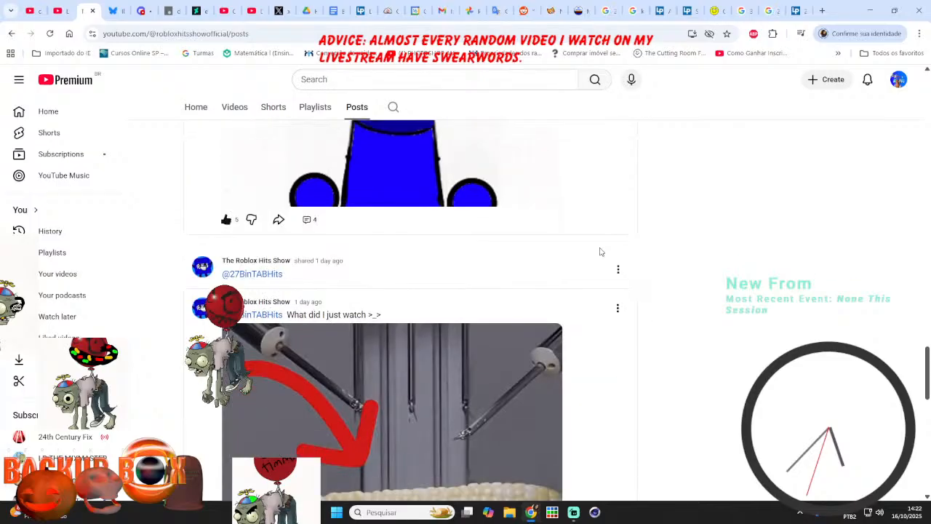
scroll(601, 252, "down", 10)
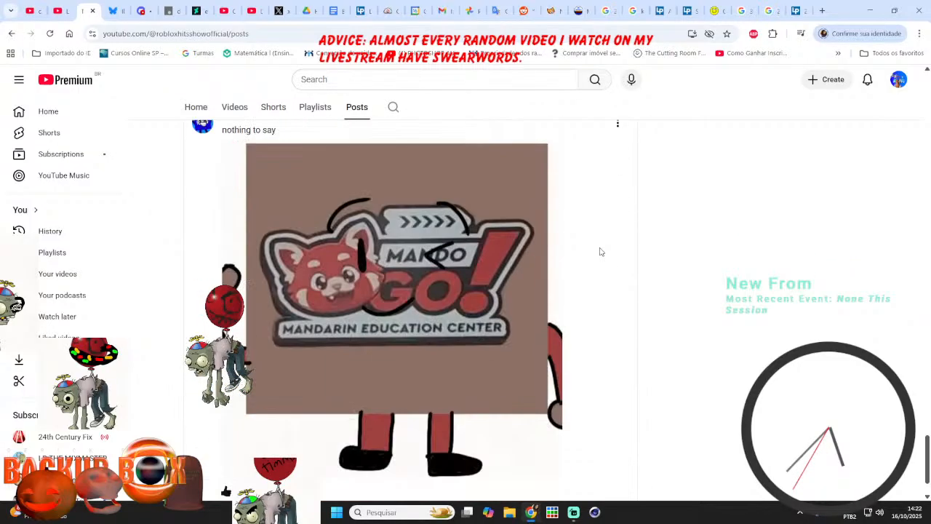
scroll(598, 251, "down", 10)
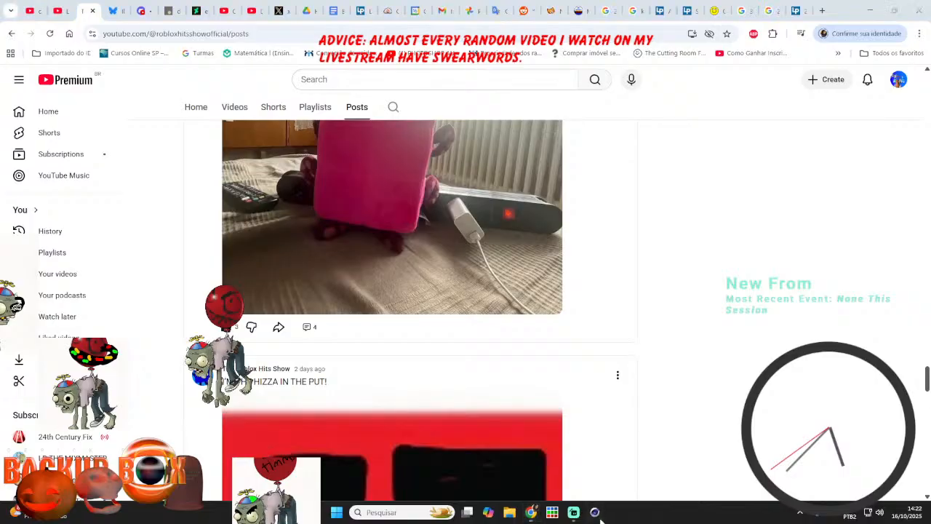
- Return to the stream's YouTube Studio page and answer "oh yea!" in the live chat
left_click(56, 9)
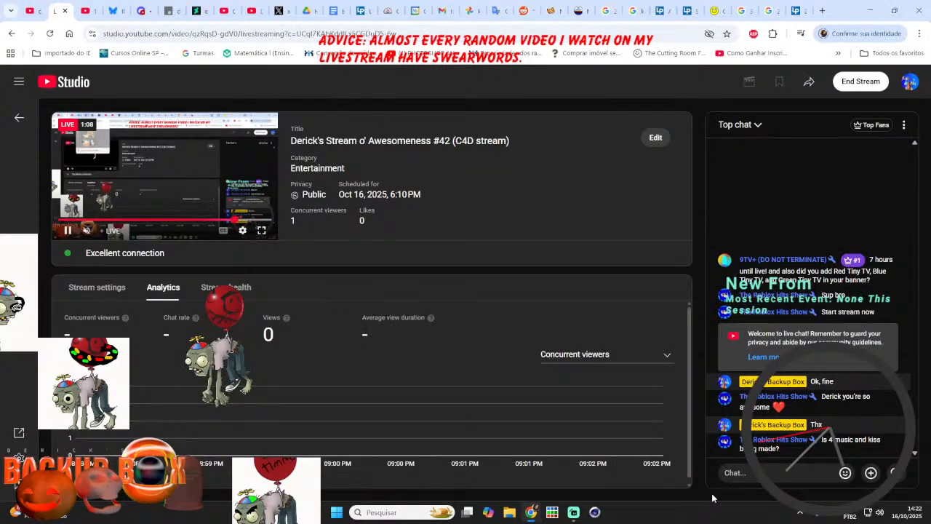
left_click(806, 472)
type("no")
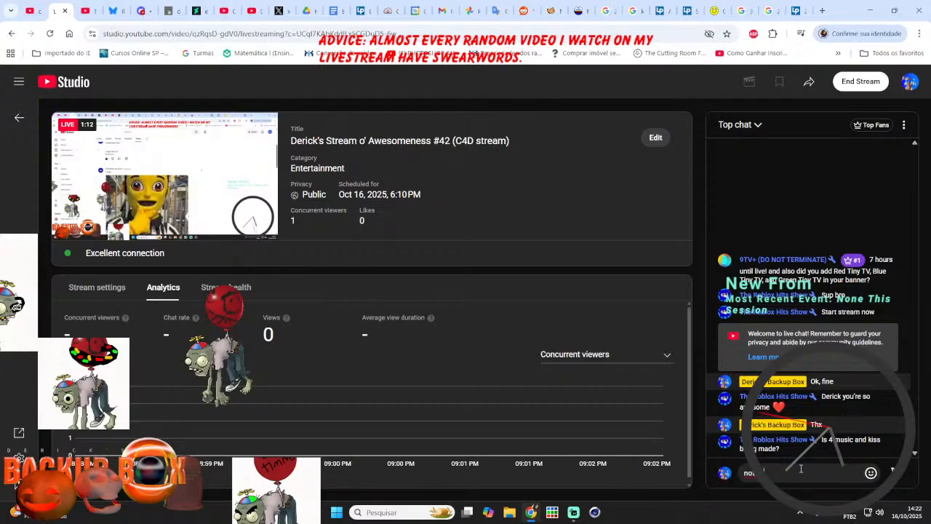
key("Return")
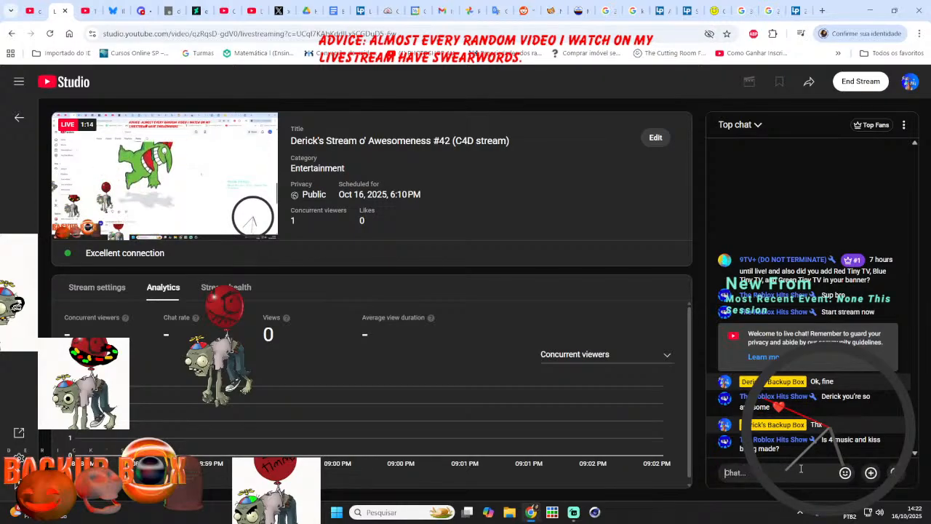
type("oh yes!")
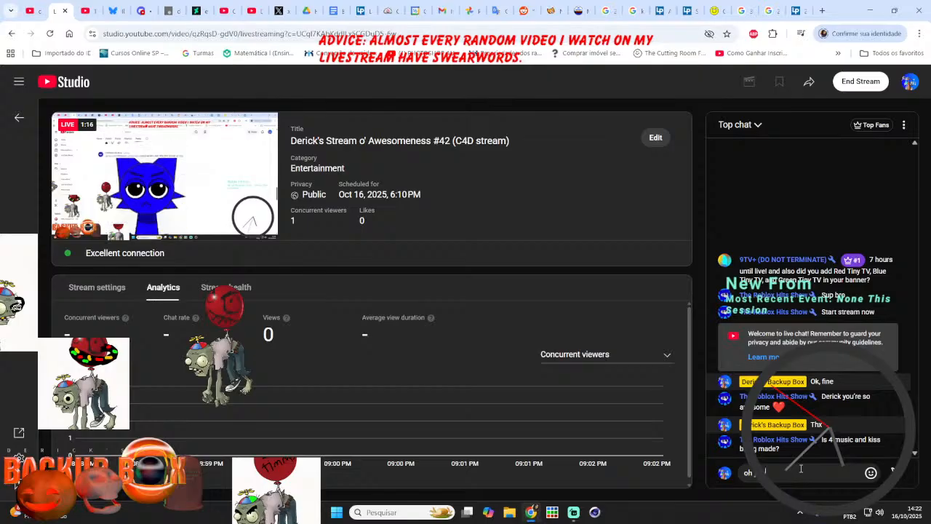
key("Return")
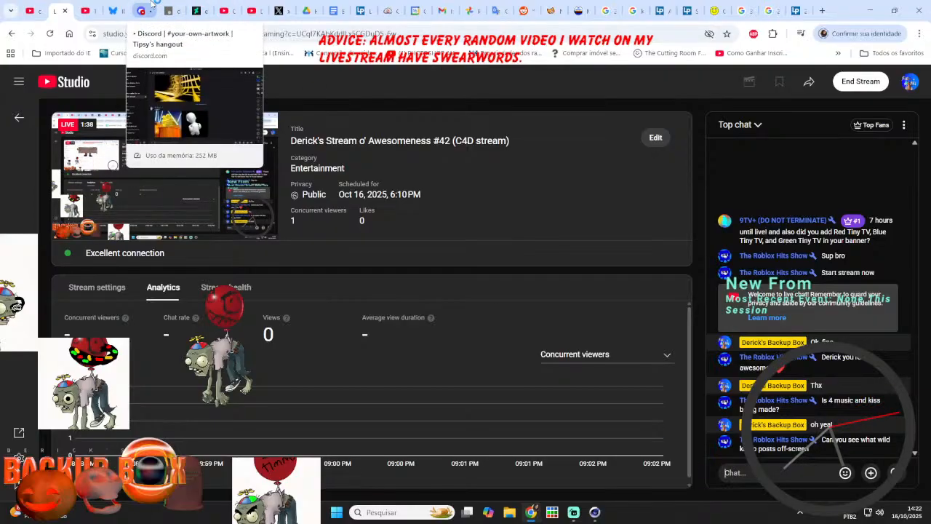
- Look at The Roblox Hits Show's posts once more and reply "ok" in the stream's live chat
left_click(94, 10)
scroll(594, 349, "up", 5)
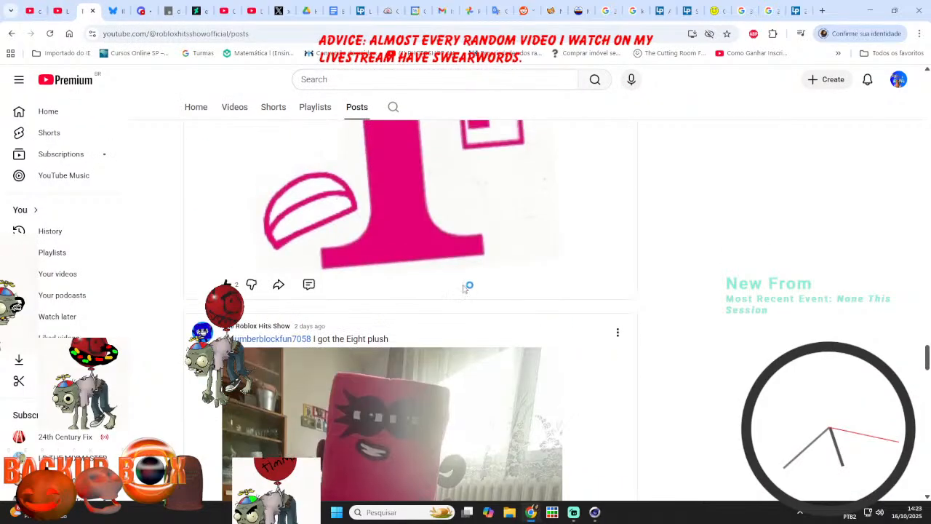
left_click(69, 4)
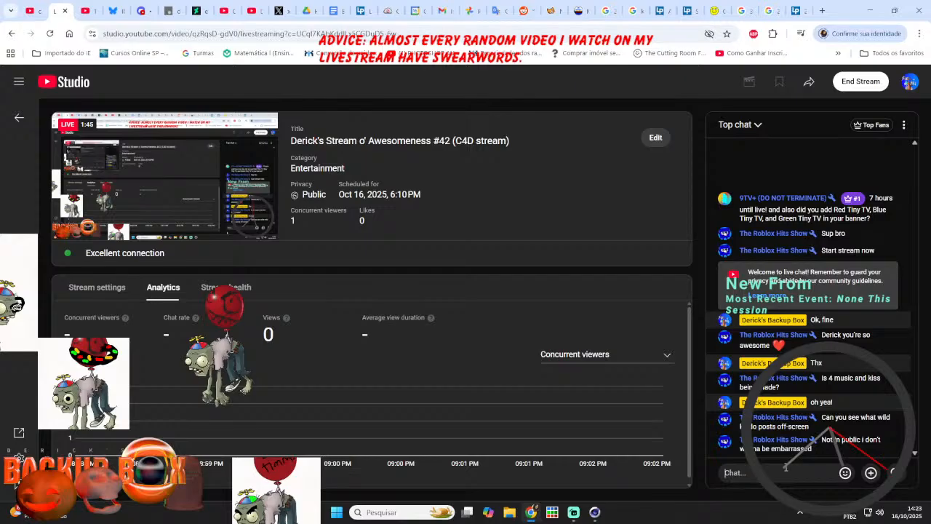
type("ok")
key("Return")
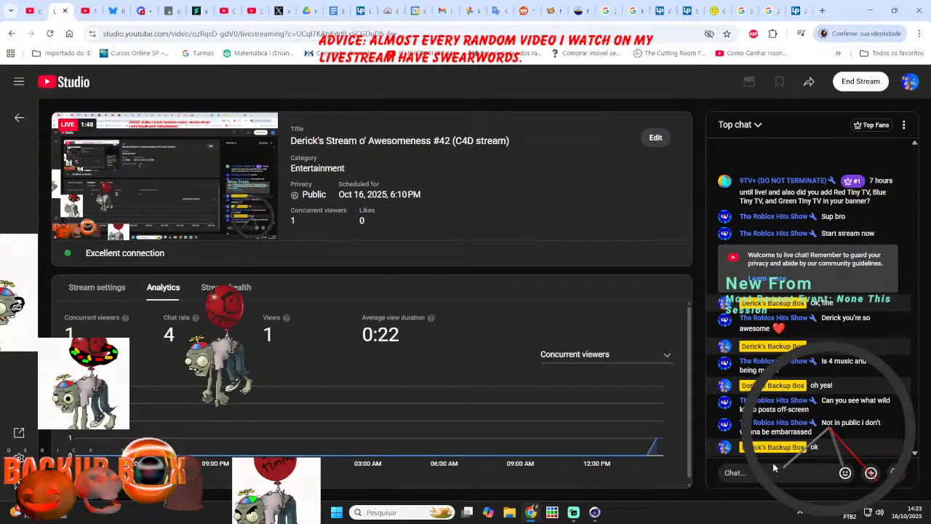
- Switch to Streamlabs Desktop and change the live stream to the Break Bumper scene
left_click(574, 512)
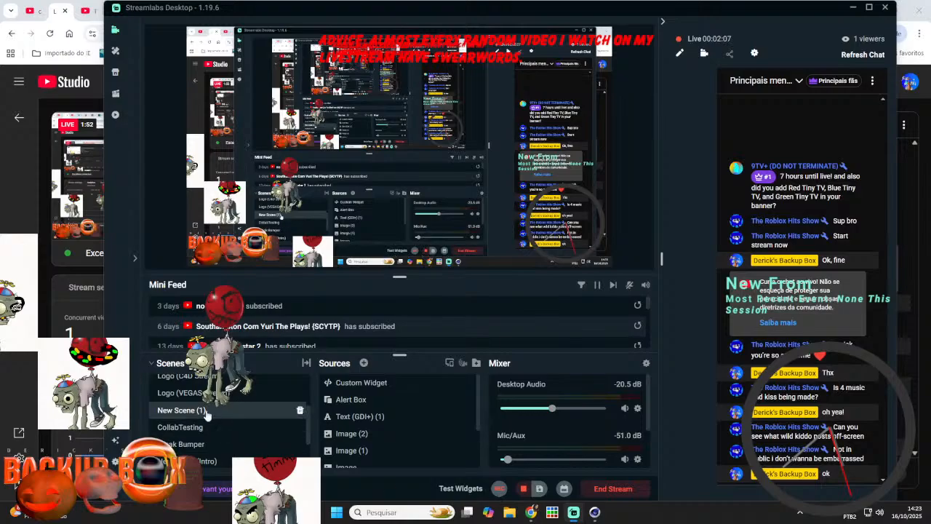
left_click(210, 445)
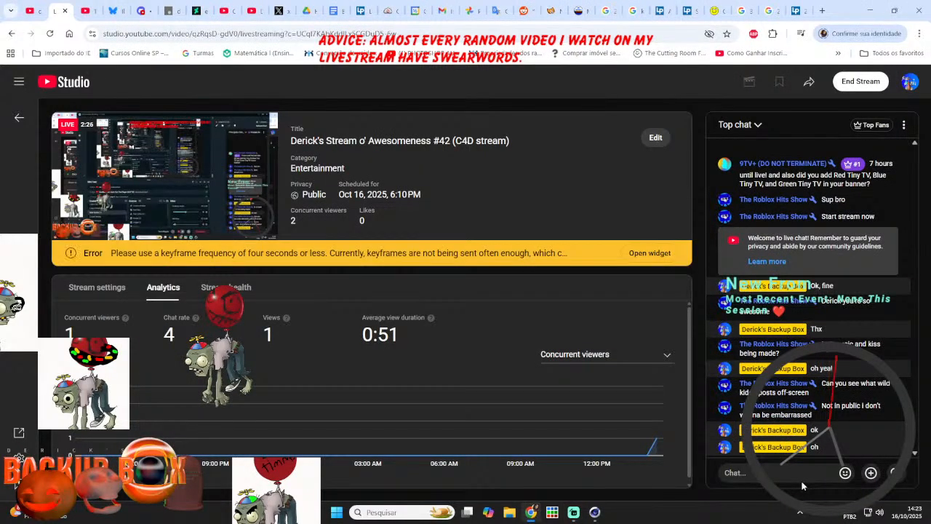
- Open the YouTube video "I Played ALL 300 Games on Galaxy of Games. Are Any Of Them Good?" from the cursed programming video's suggestions
left_click(32, 9)
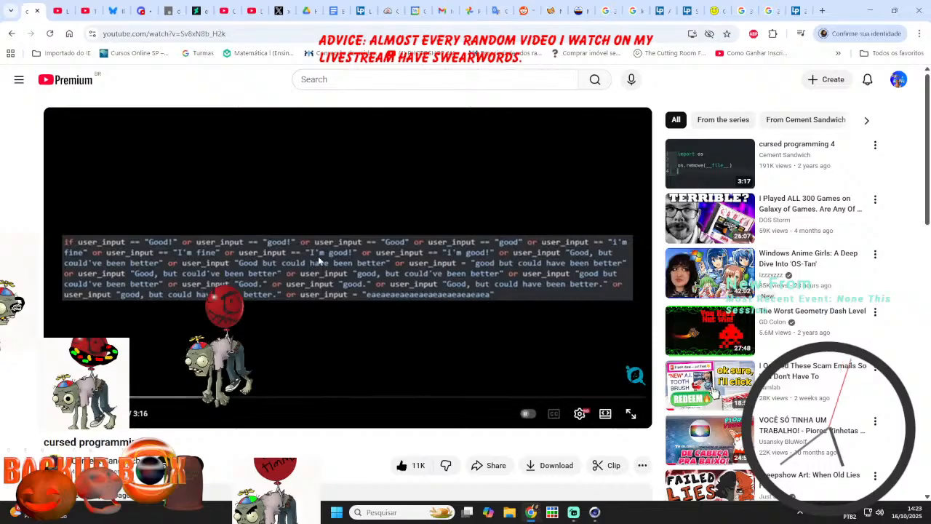
left_click(319, 257)
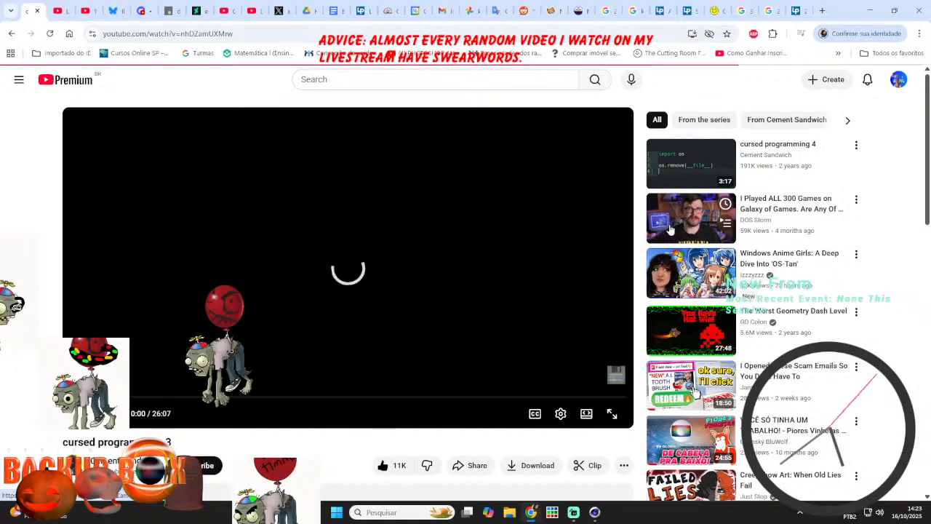
left_click(669, 230)
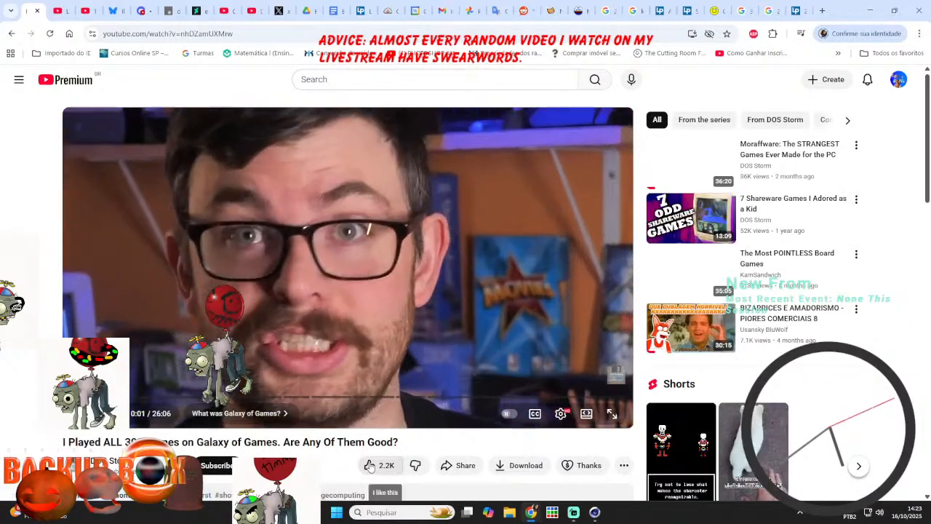
- Switch to Cinema 4D, start opening a project file and go to the Objetos 3D folder
mouse_move(594, 513)
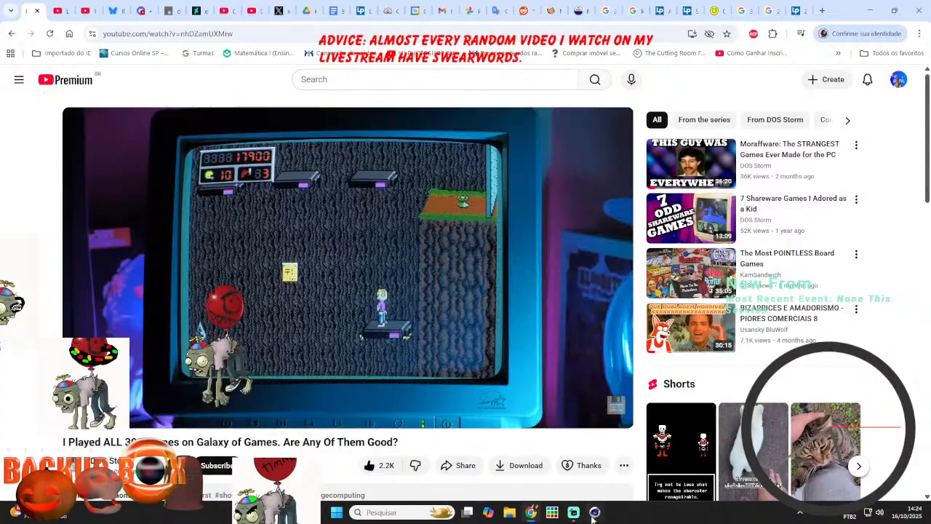
left_click(595, 513)
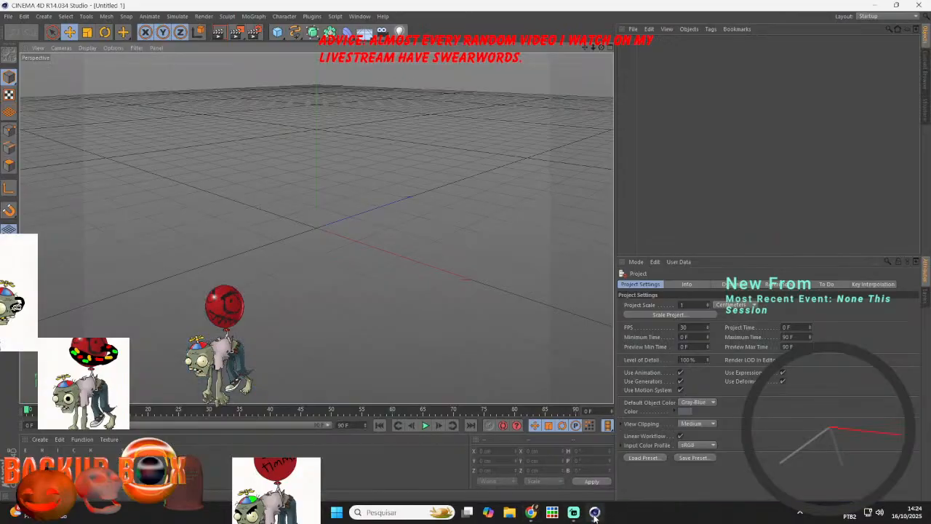
left_click(8, 16)
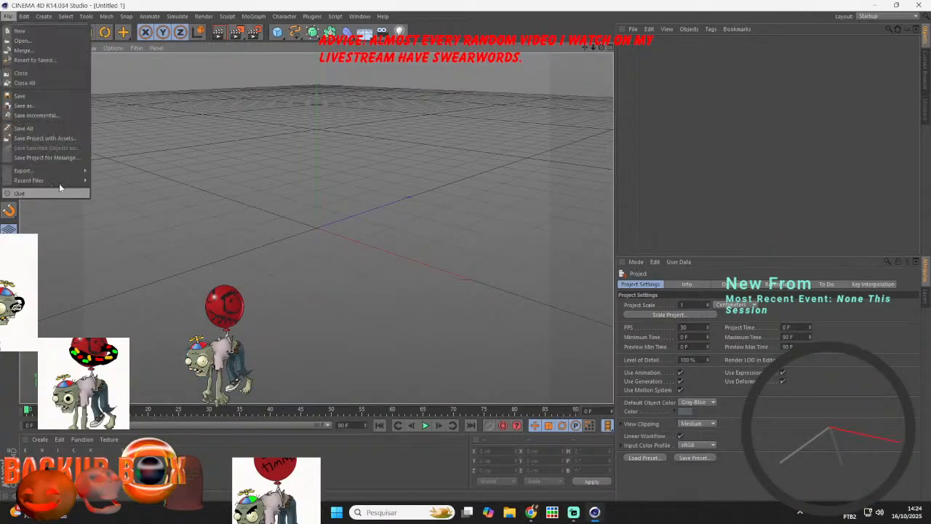
left_click(36, 38)
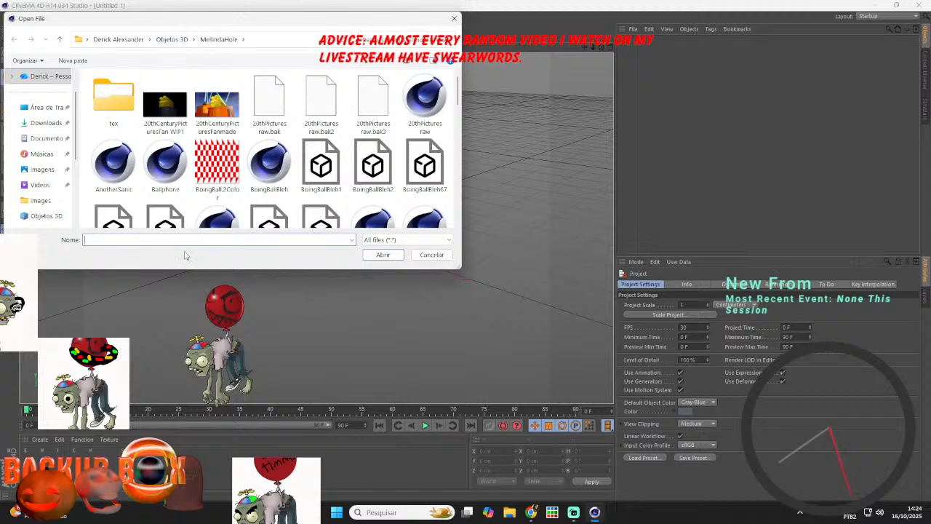
left_click(166, 39)
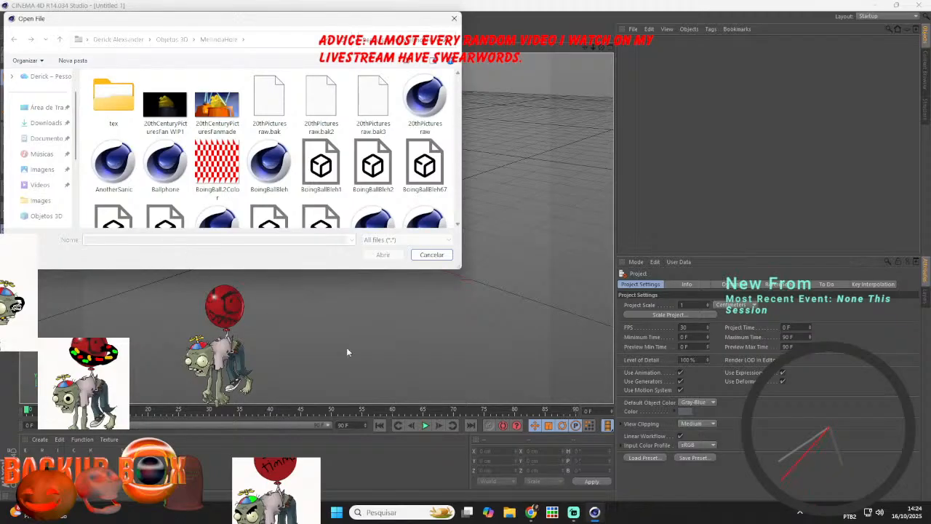
- Return to the stream's YouTube Studio page in the browser and reply "ye" in the live chat
key("alt+Tab")
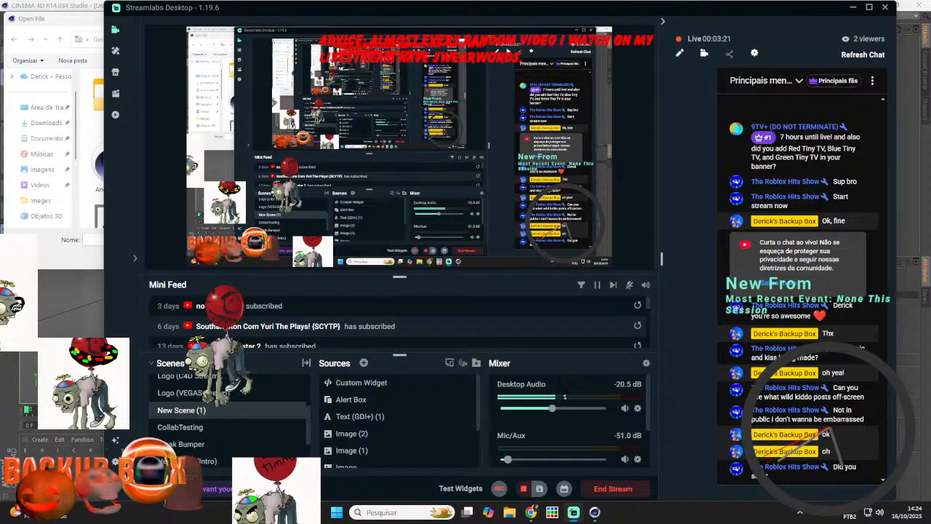
left_click(532, 513)
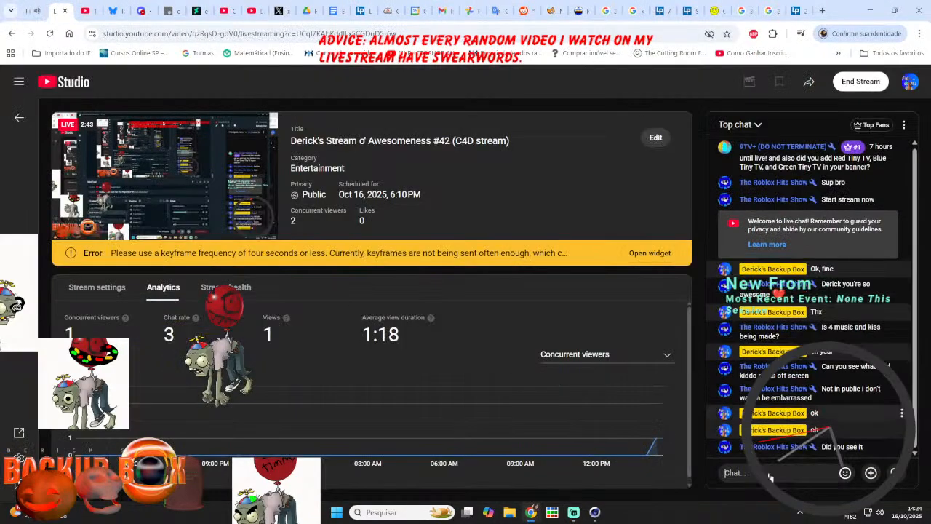
left_click(771, 474)
type("ye")
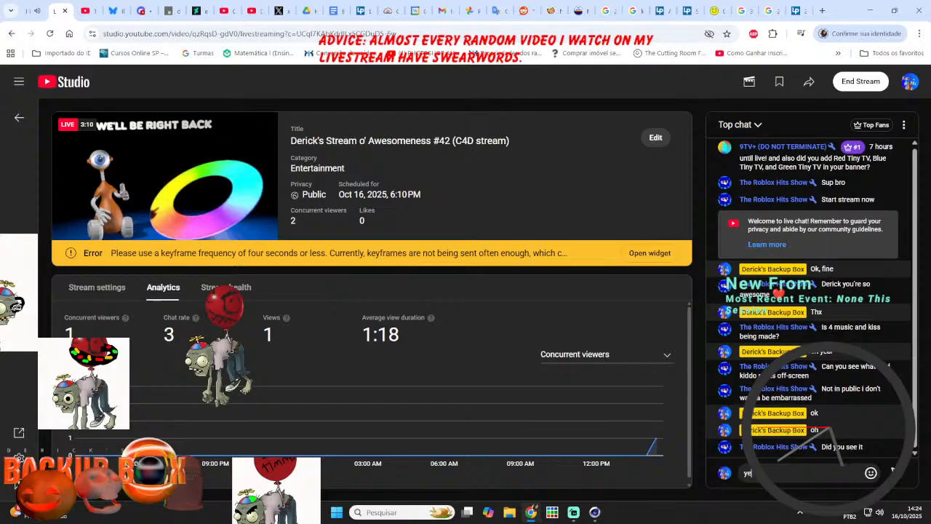
key("Return")
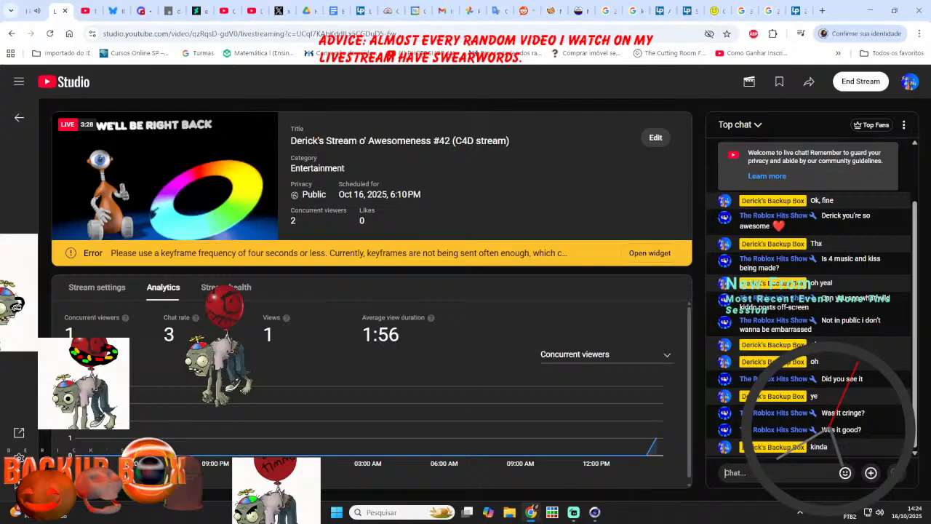
- Switch to Cinema 4D and open the project file "DBB AeroBanner raw.c4d" from the Objetos 3D folder
left_click(594, 512)
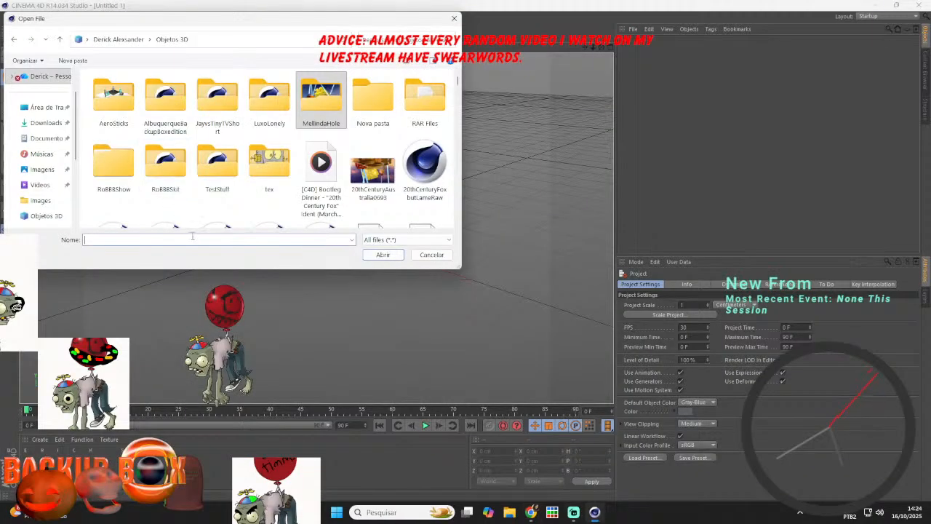
type("dbb")
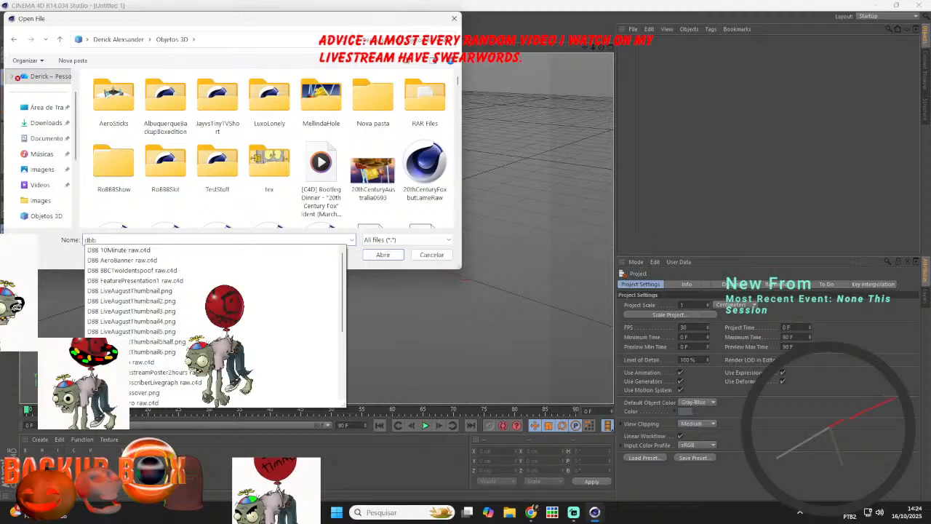
left_click(146, 260)
left_click(382, 256)
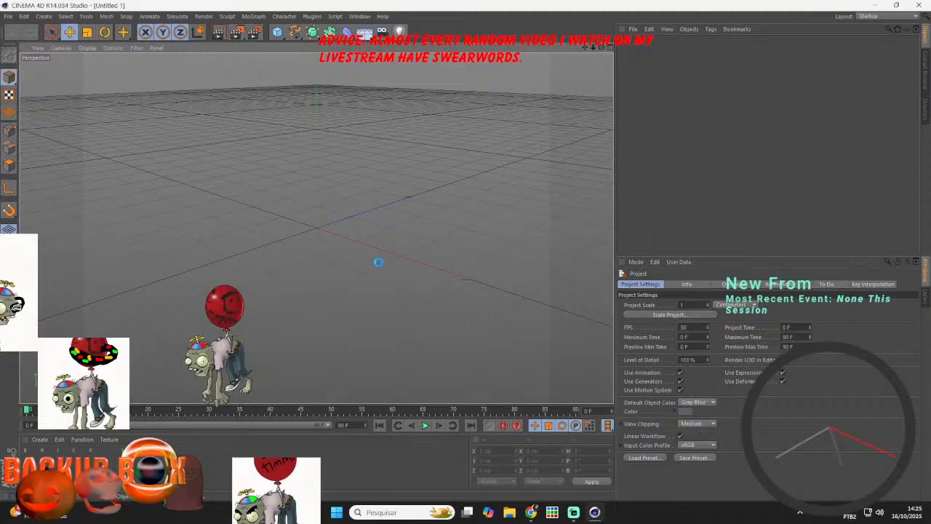
- Check the stream's status and live chat in YouTube Studio and return to Cinema 4D
left_click(531, 513)
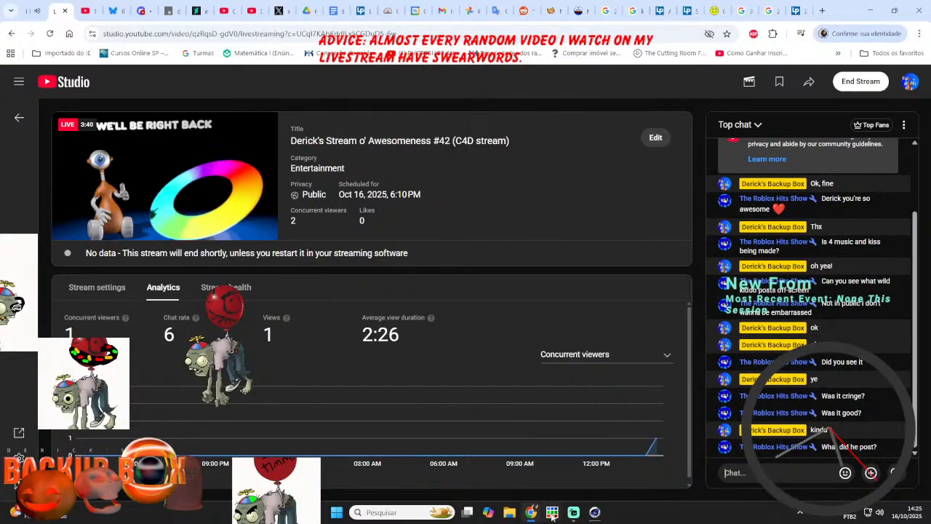
left_click(594, 514)
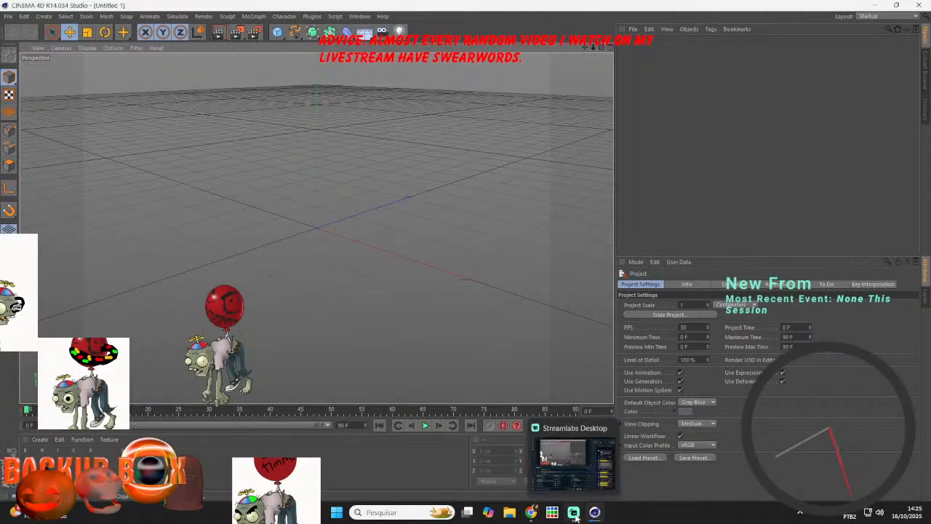
- Switch to Streamlabs Desktop and activate the Break Bumper scene for the stream
left_click(574, 513)
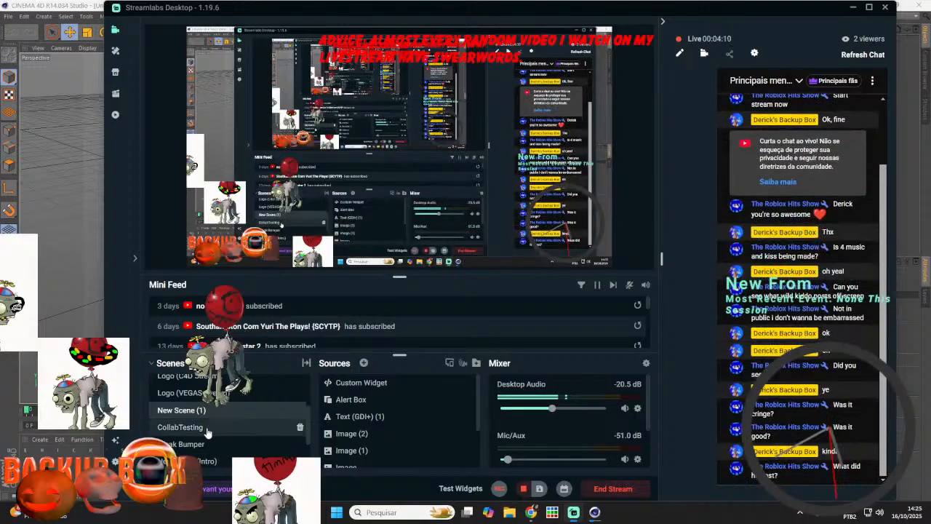
left_click(188, 446)
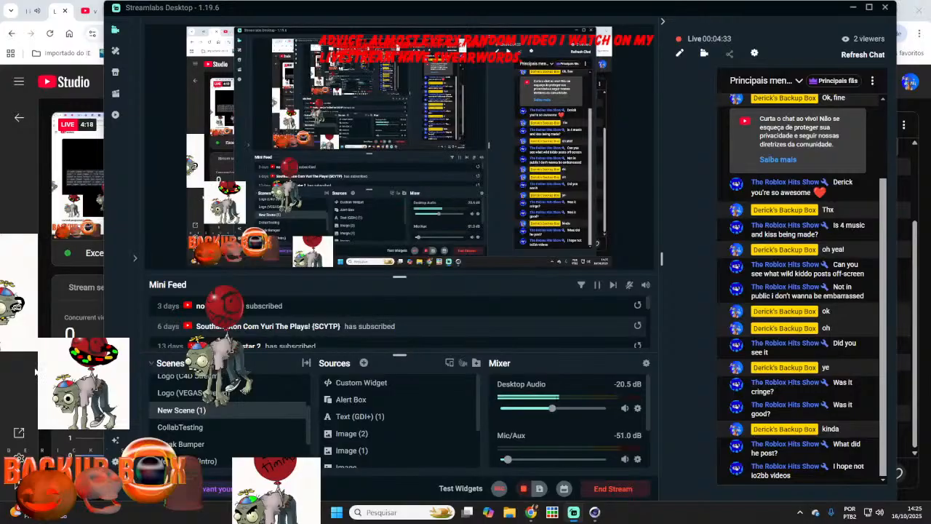
- Return to the stream's YouTube Studio page in the browser and reply "she cried" in the live chat
left_click(36, 372)
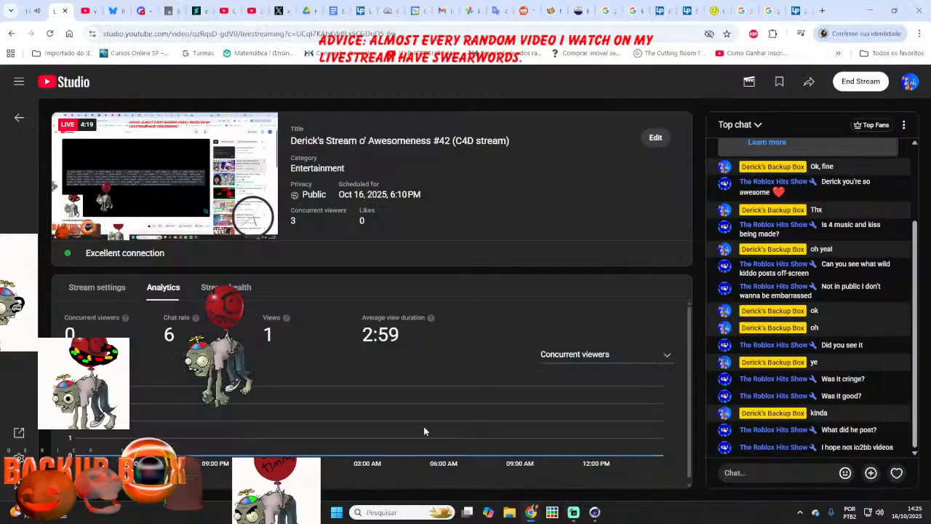
left_click(733, 468)
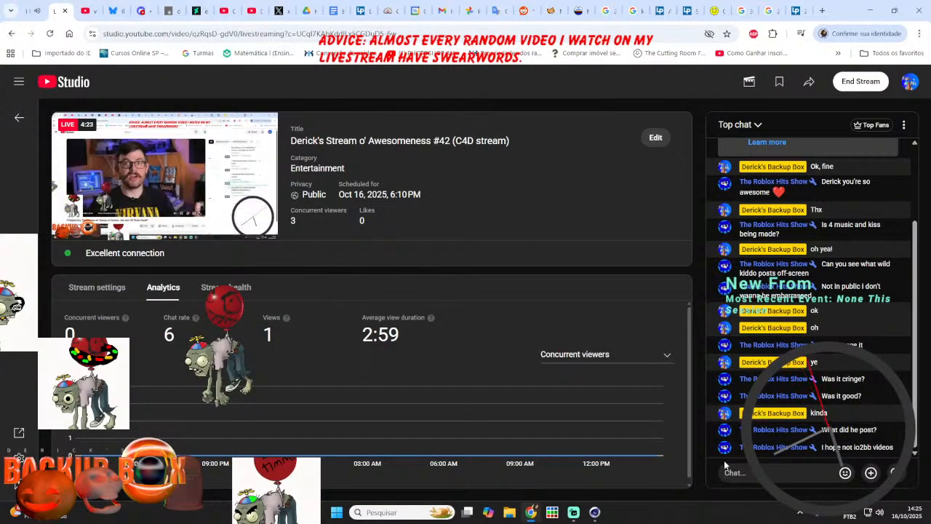
type("sh")
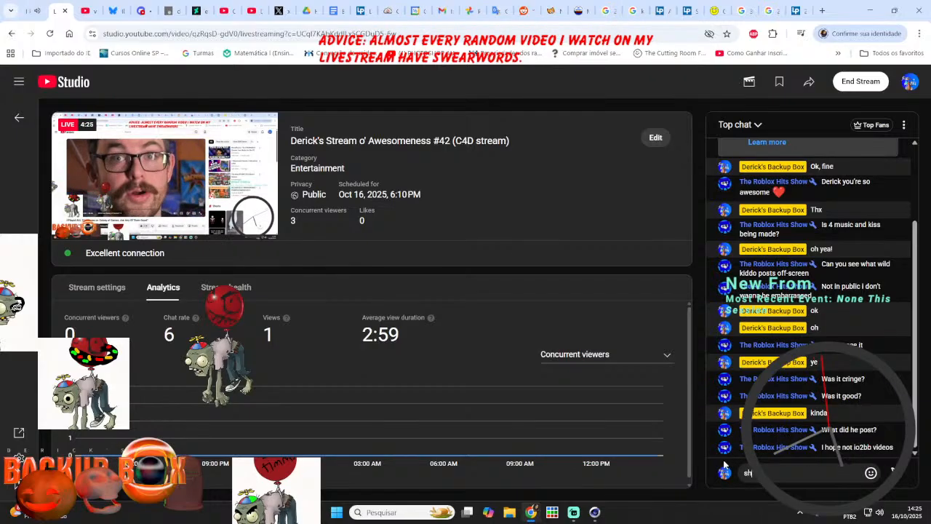
type("e cried!")
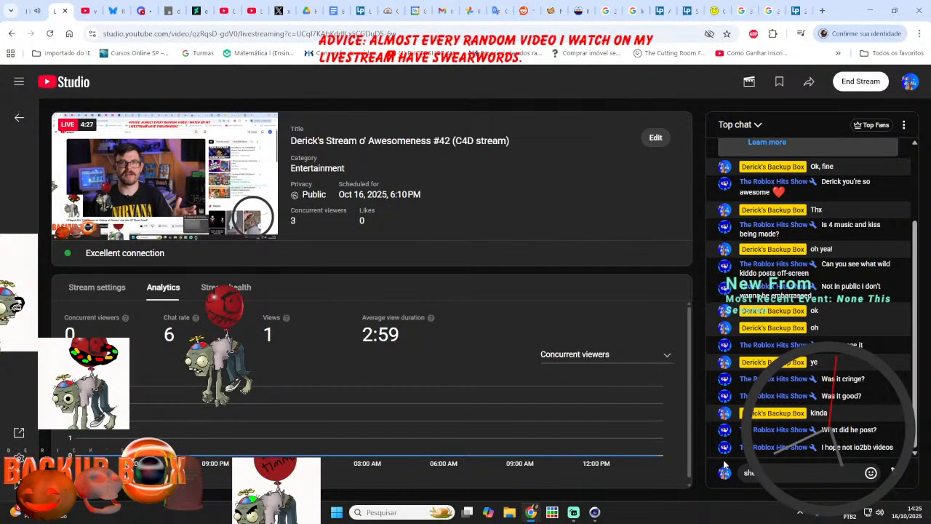
key("Return")
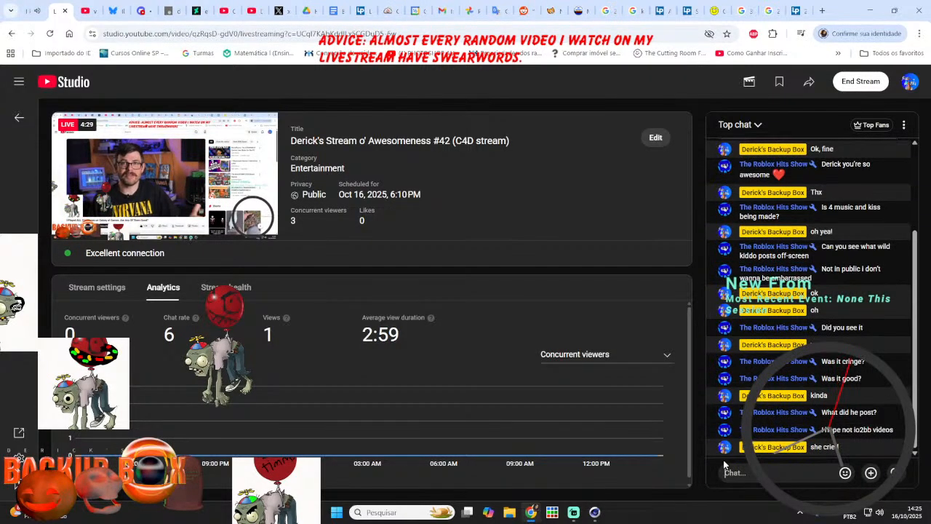
type("lol")
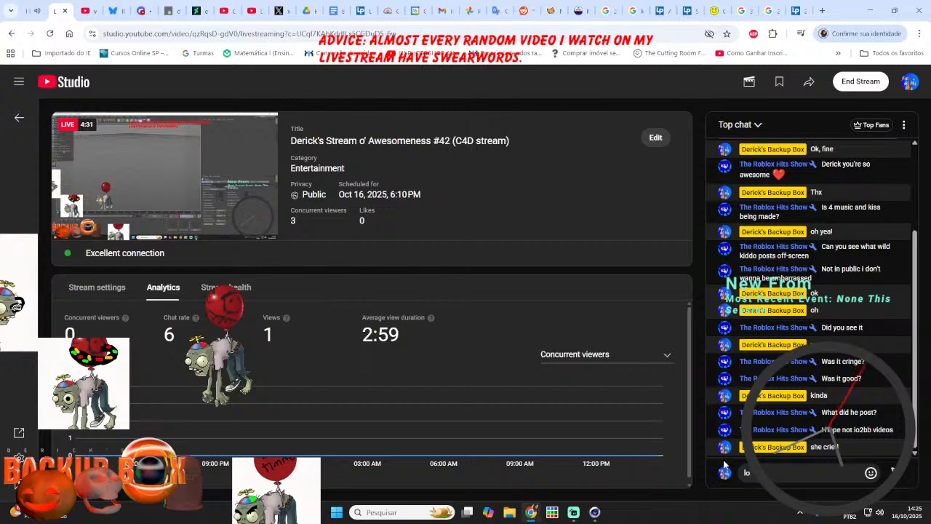
key("Return")
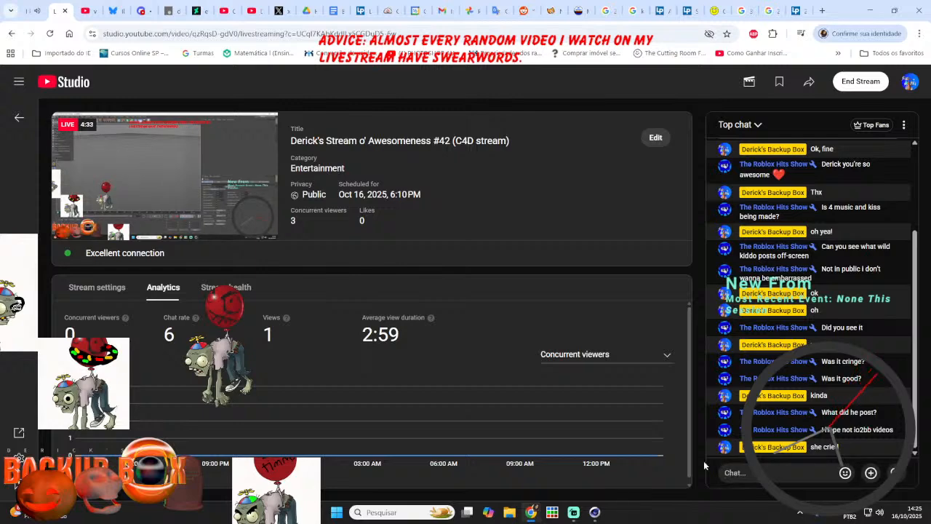
- Check the opened project in Cinema 4D, return to YouTube Studio and reply "she's such a weirdo anyway" in the live chat
left_click(595, 512)
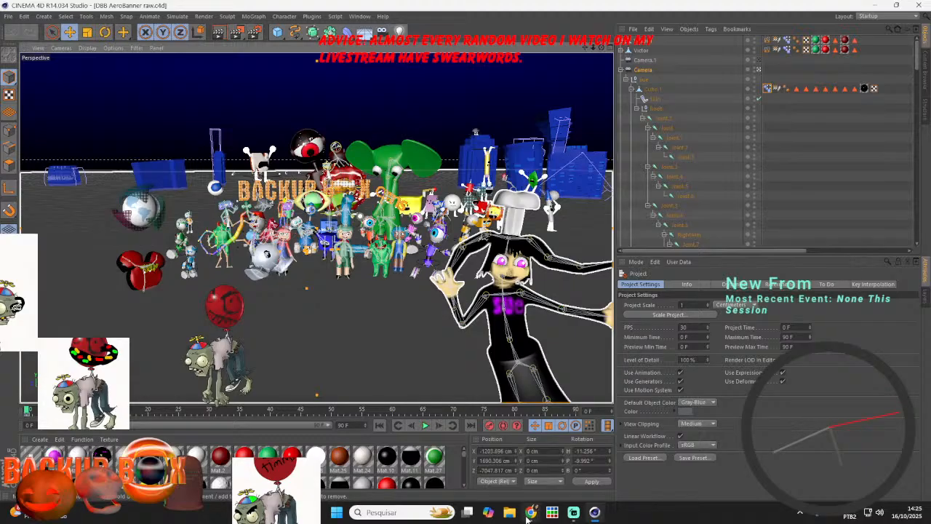
left_click(530, 513)
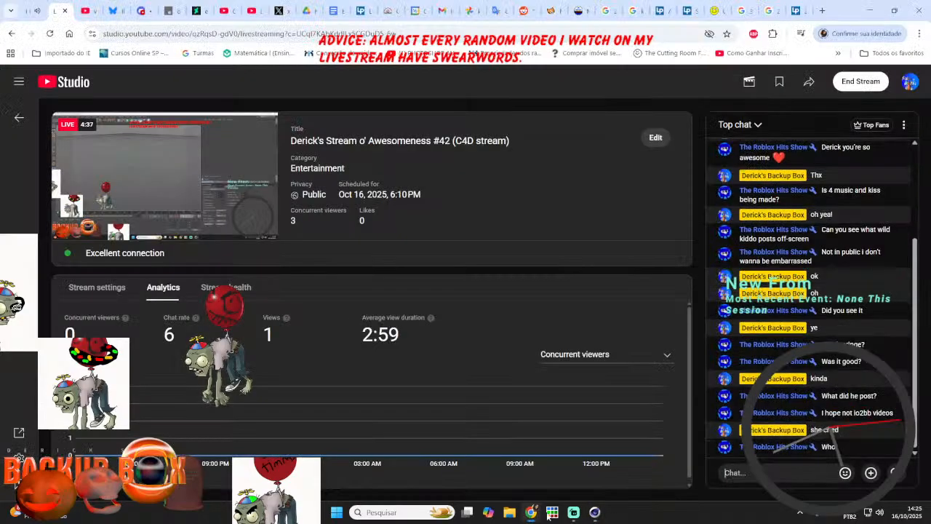
left_click(748, 474)
type("she ud")
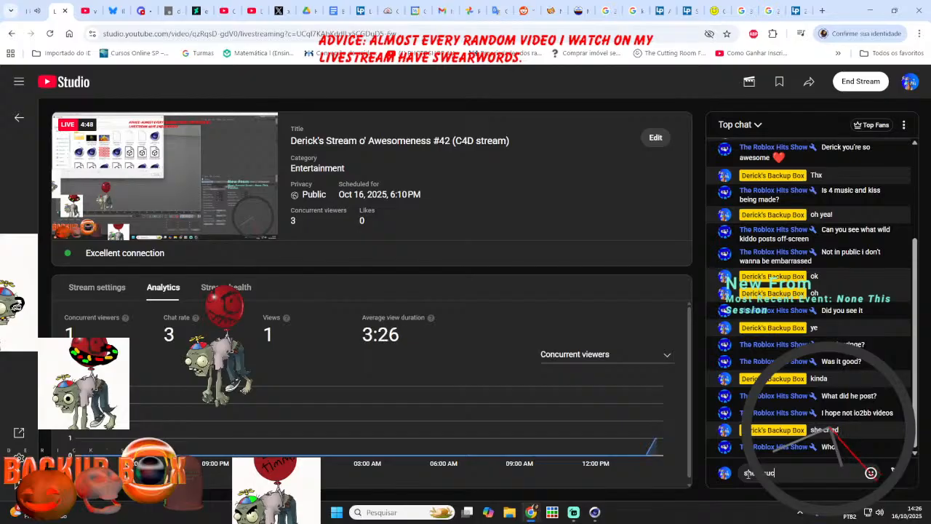
type("h a weirdo anywa")
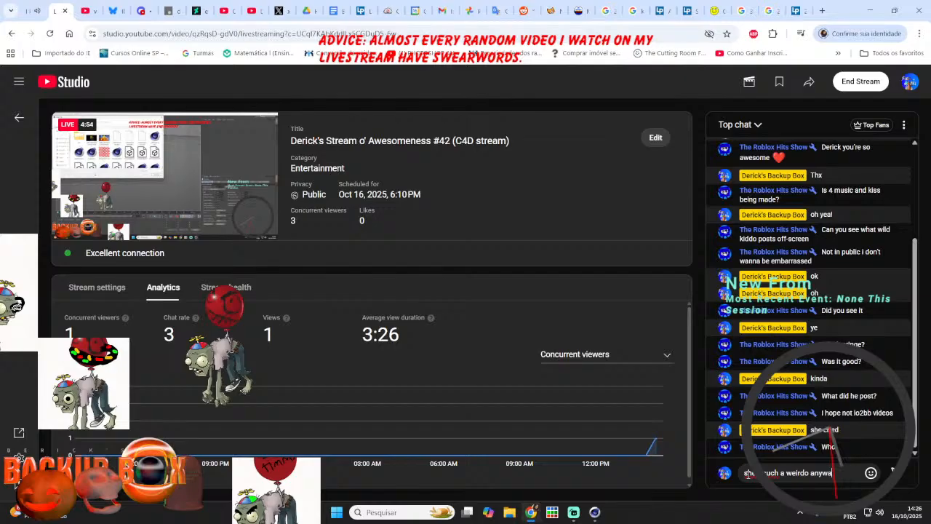
type("y (not be")
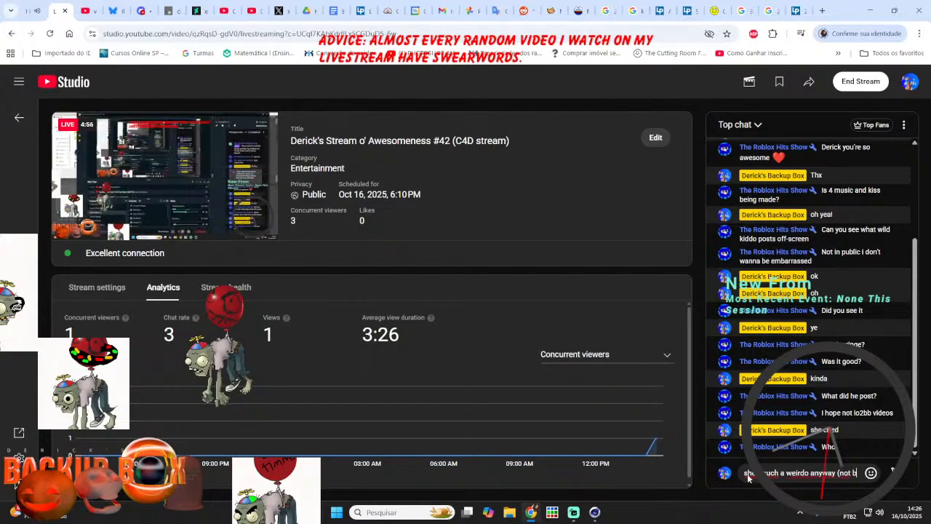
key("BackSpace")
key("BackSpace")
key("BackSpace")
key("BackSpace")
key("BackSpace")
key("BackSpace")
key("BackSpace")
key("BackSpace")
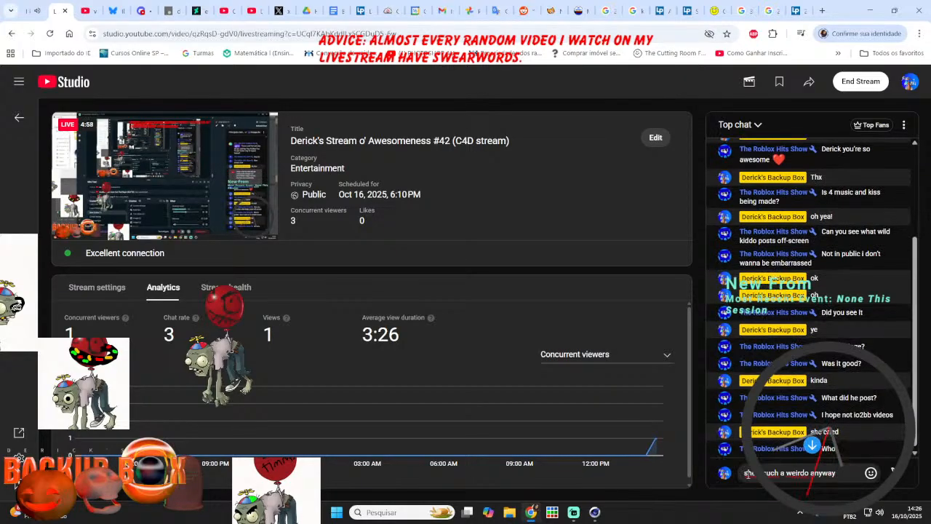
key("Return")
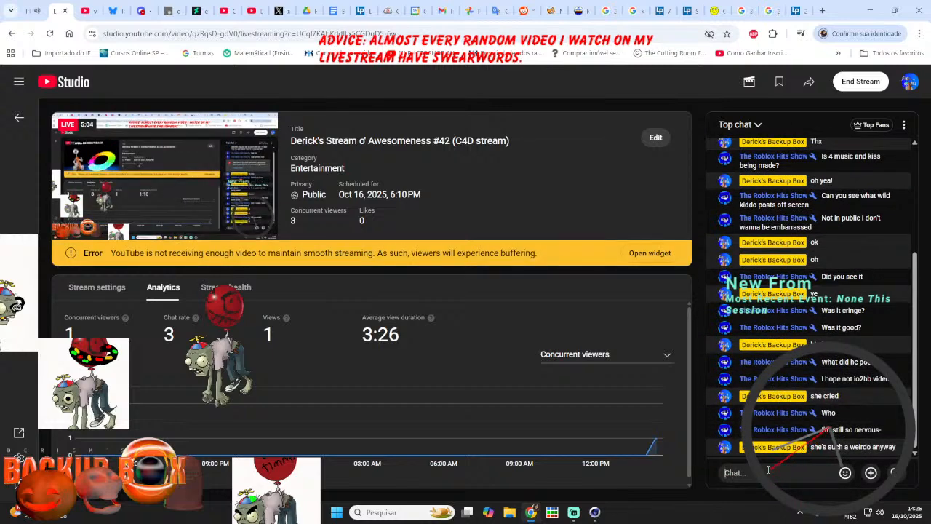
- Send the message "yea, she's worse" in the live chat
type("y")
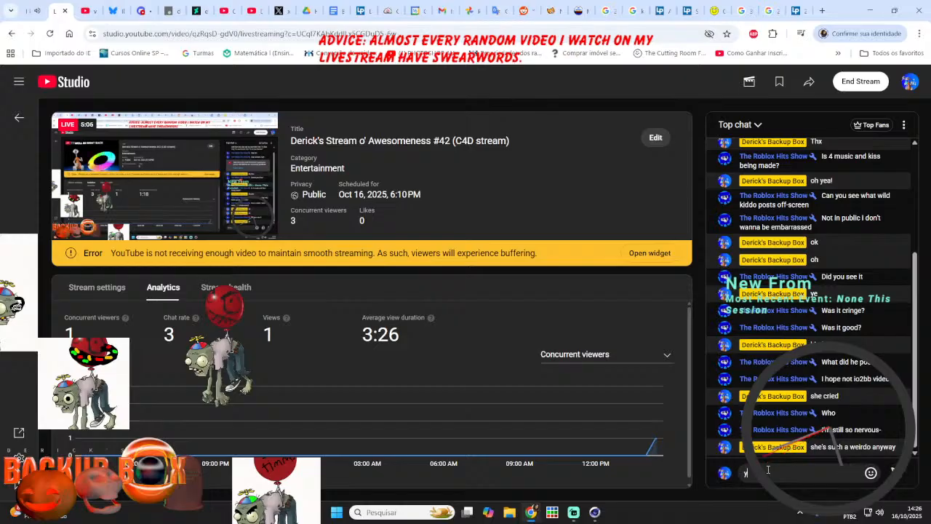
type("eah she")
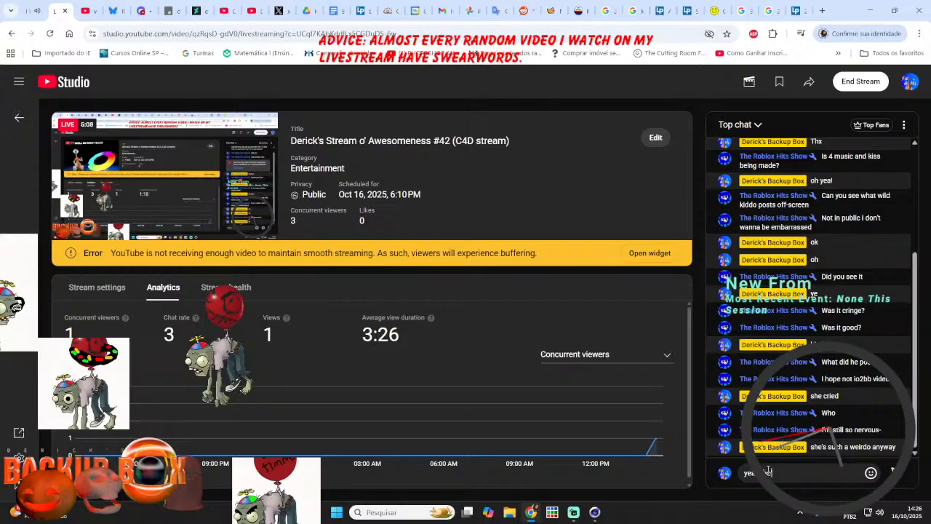
type("'s worse")
key("Return")
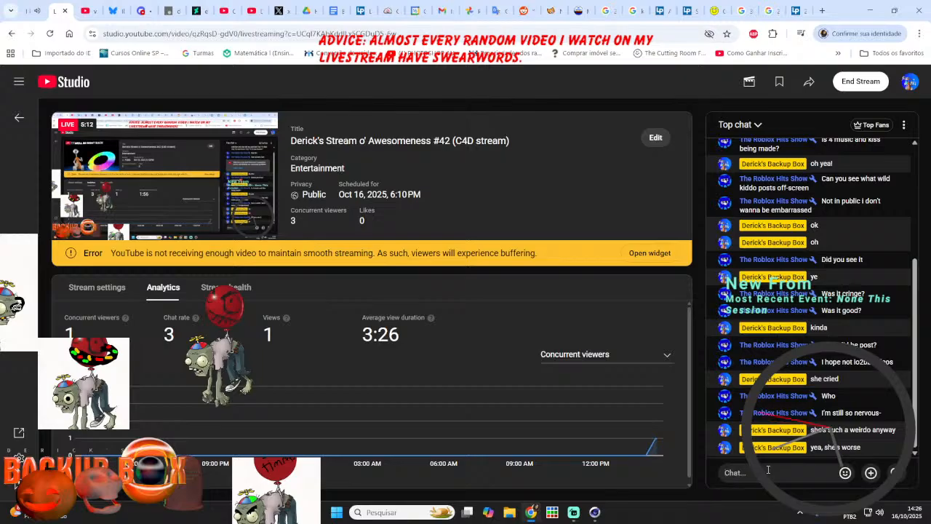
- Switch to Cinema 4D, deselect all objects and save the AeroBanner project
left_click(597, 513)
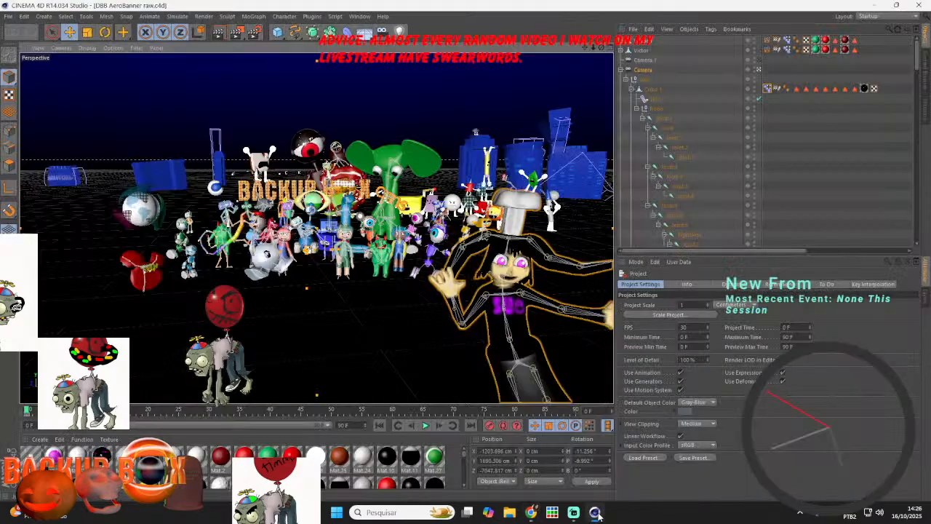
left_click(767, 169)
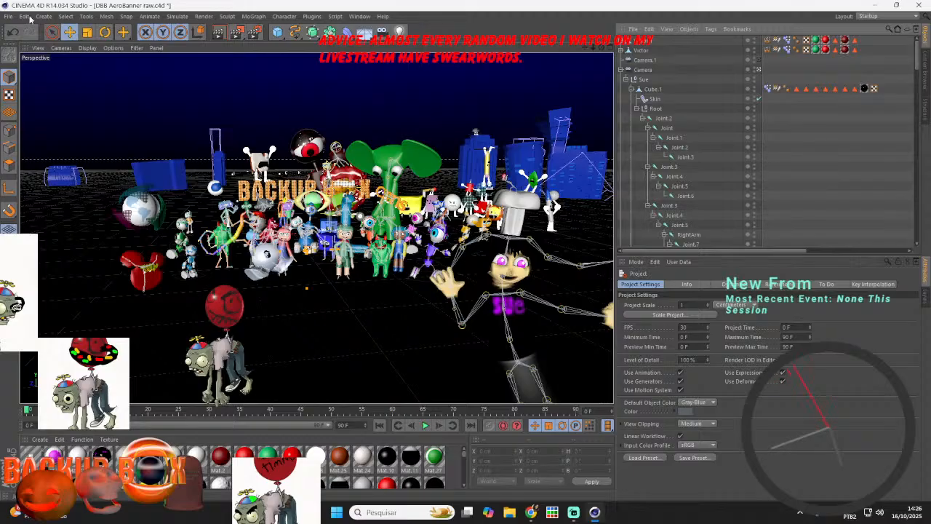
left_click(7, 17)
left_click(31, 96)
- Check the live chat in YouTube Studio for new messages and return to Cinema 4D
left_click(532, 513)
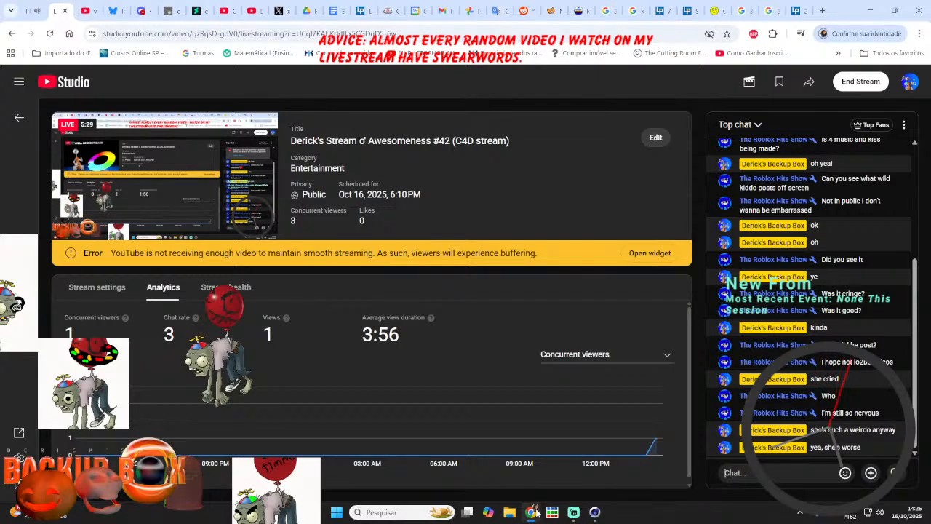
left_click(597, 518)
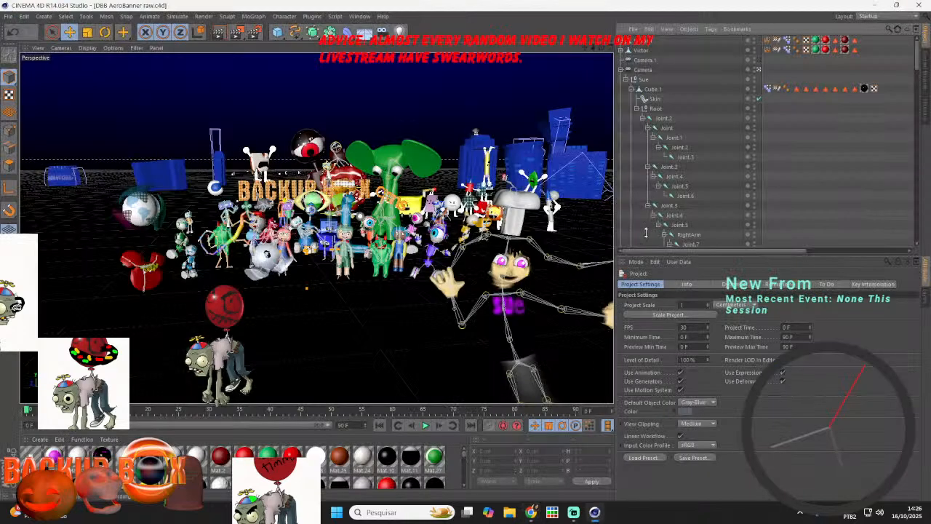
- Stop looking through the Camera object so the viewport uses the free editor view, and save the project
left_click(759, 72)
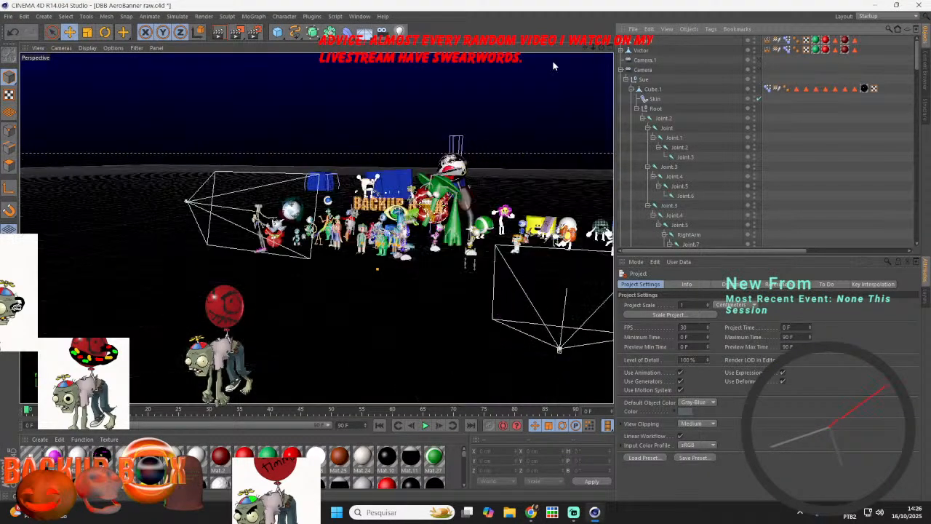
left_click_drag(586, 48, 586, 48)
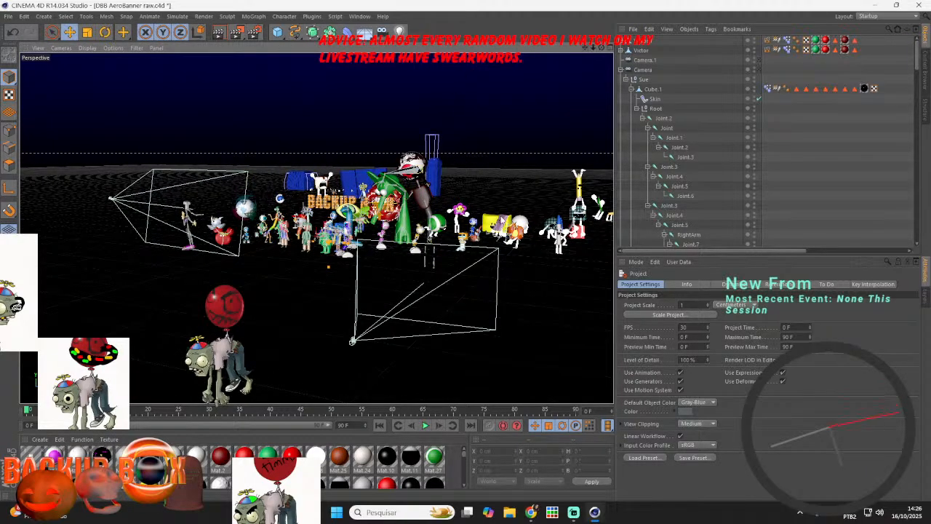
scroll(501, 220, "up", 5)
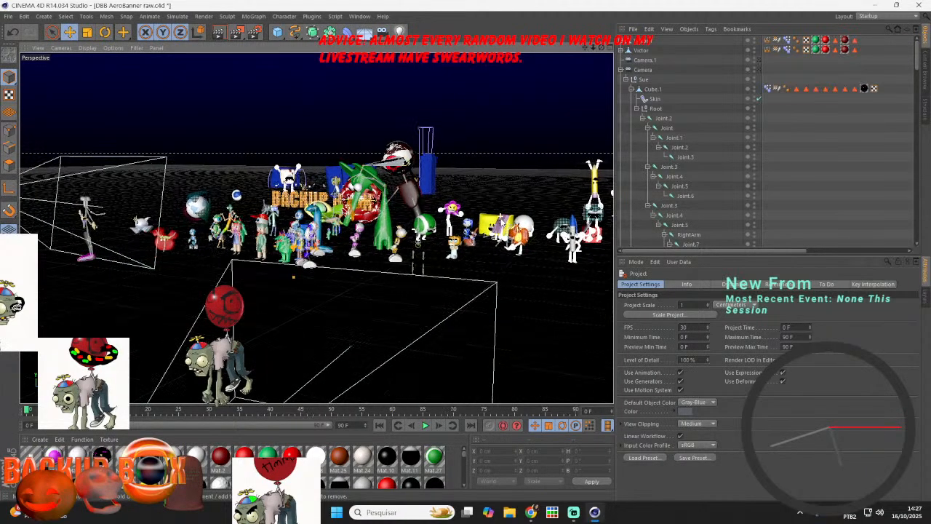
scroll(503, 223, "up", 2)
left_click(8, 16)
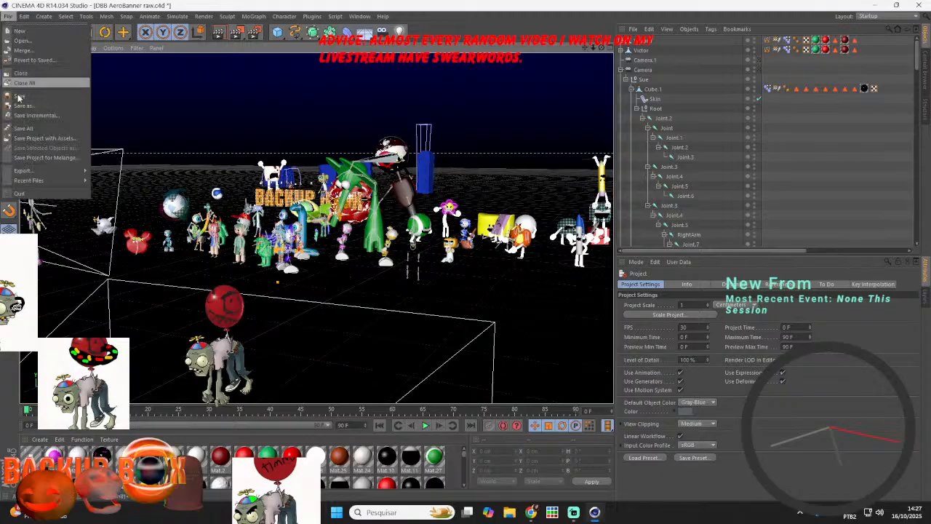
left_click(20, 98)
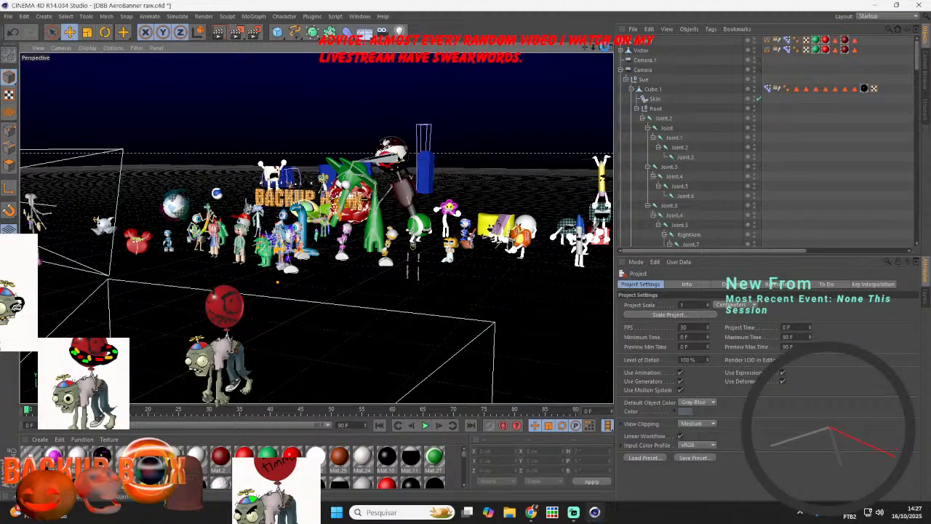
- Load the TinyTVNewasPaper object preset from the user's Objects preset folder into the scene
left_click_drag(602, 46, 583, 2)
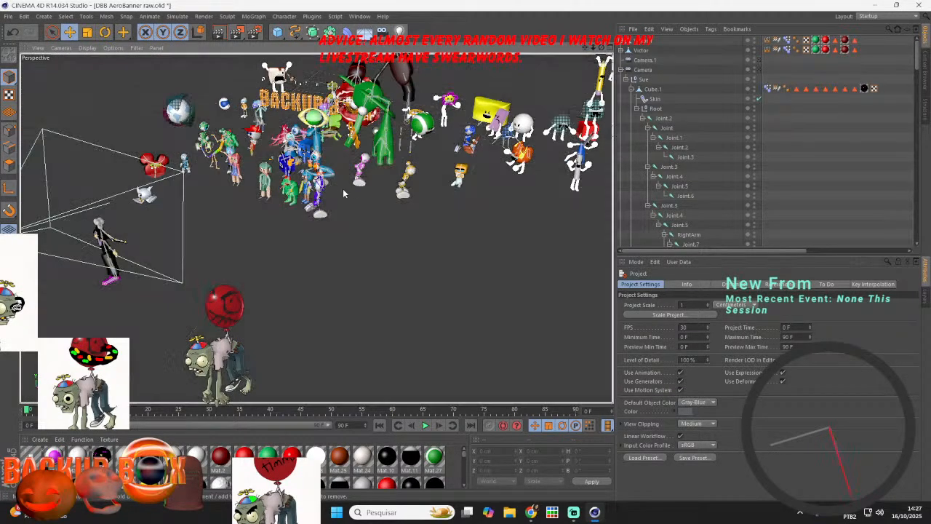
scroll(359, 191, "up", 5)
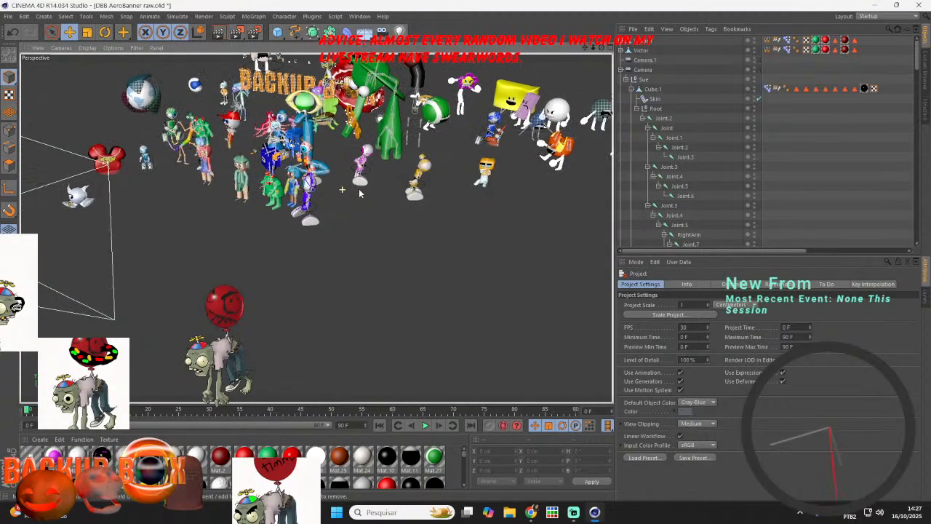
scroll(360, 191, "up", 3)
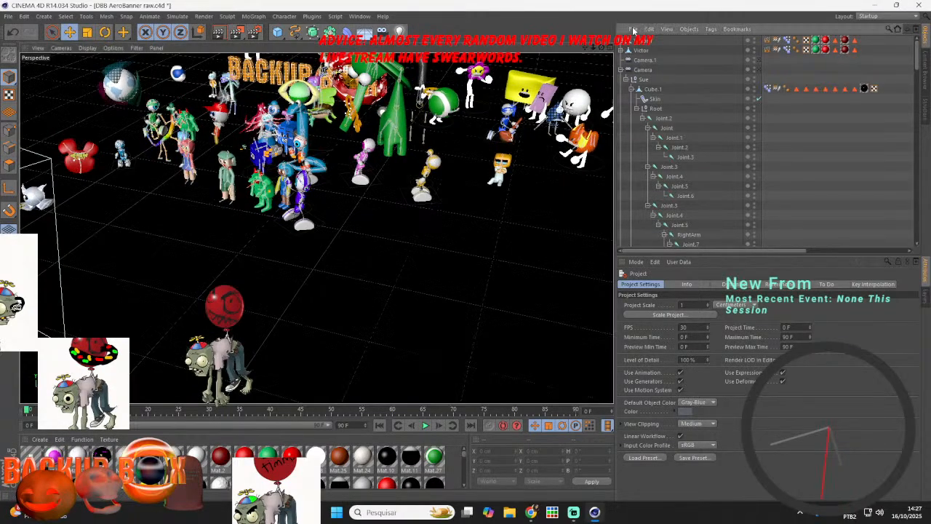
left_click(633, 31)
mouse_move(677, 66)
mouse_move(722, 67)
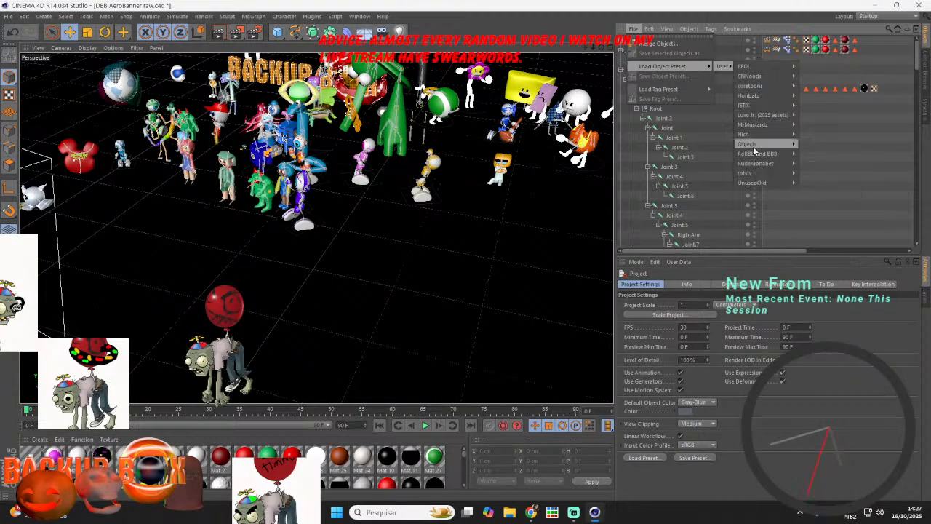
mouse_move(756, 150)
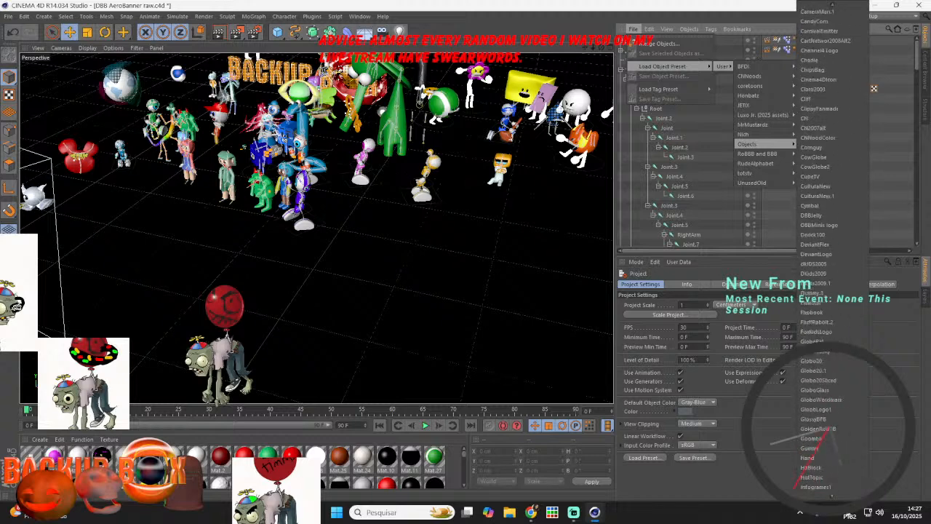
mouse_move(848, 512)
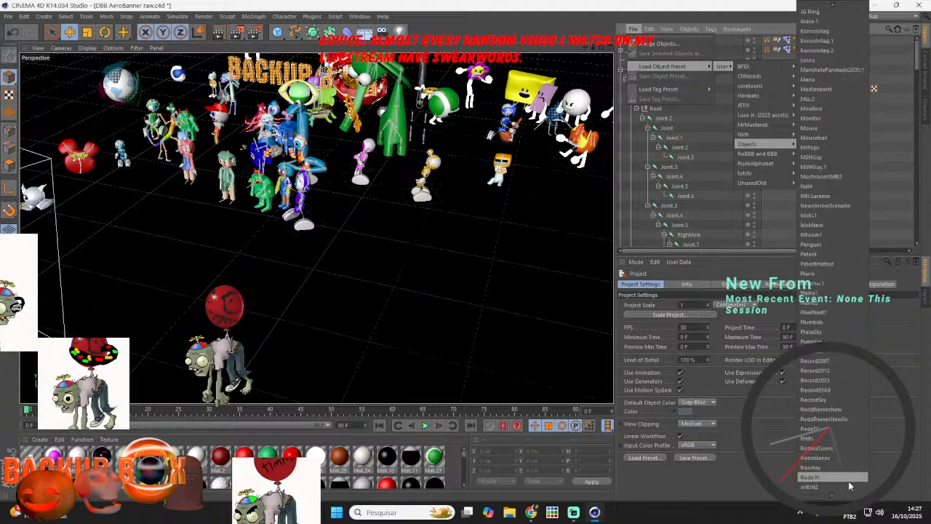
mouse_move(831, 495)
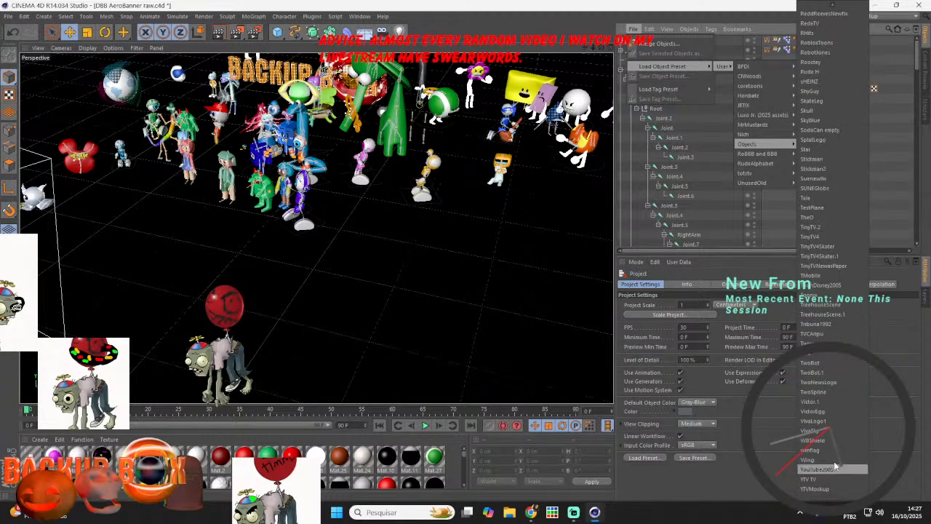
left_click(832, 412)
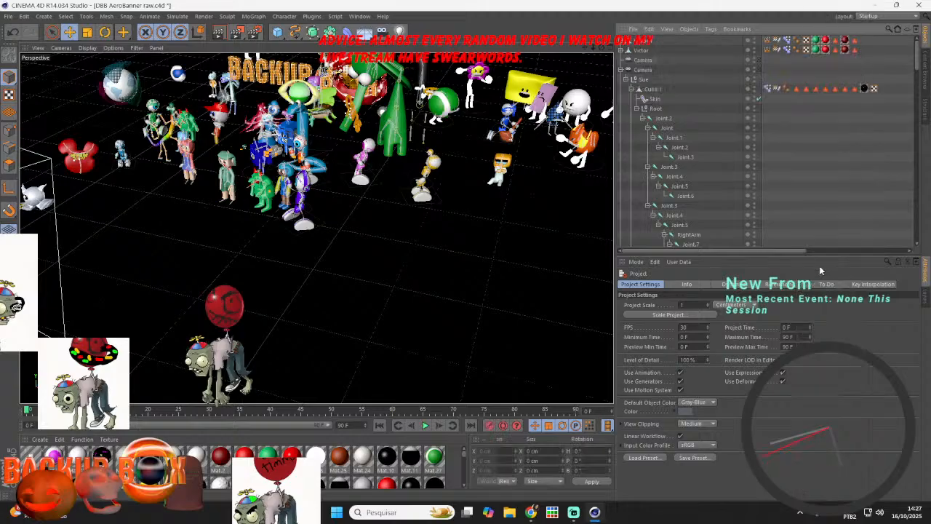
- Switch to YouTube Studio to check the live chat for new messages, and return to Cinema 4D
left_click(532, 513)
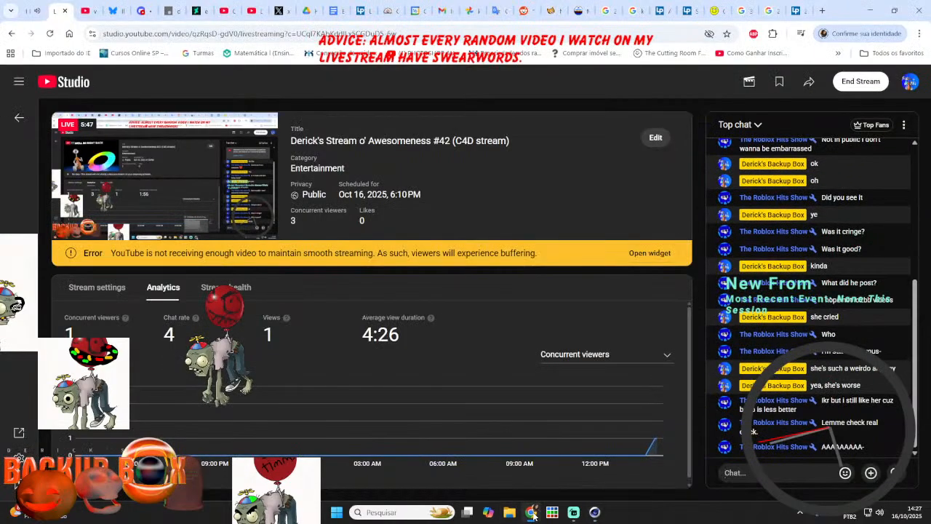
left_click(795, 466)
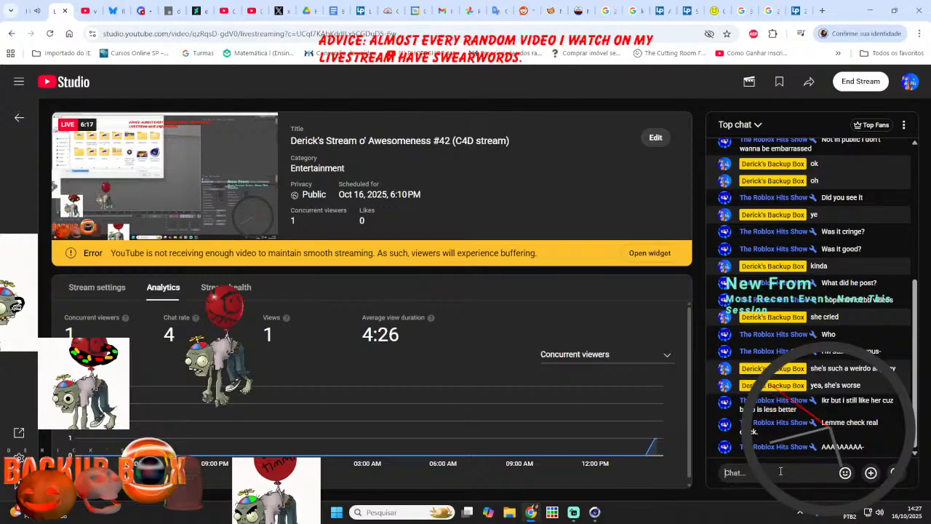
left_click(595, 512)
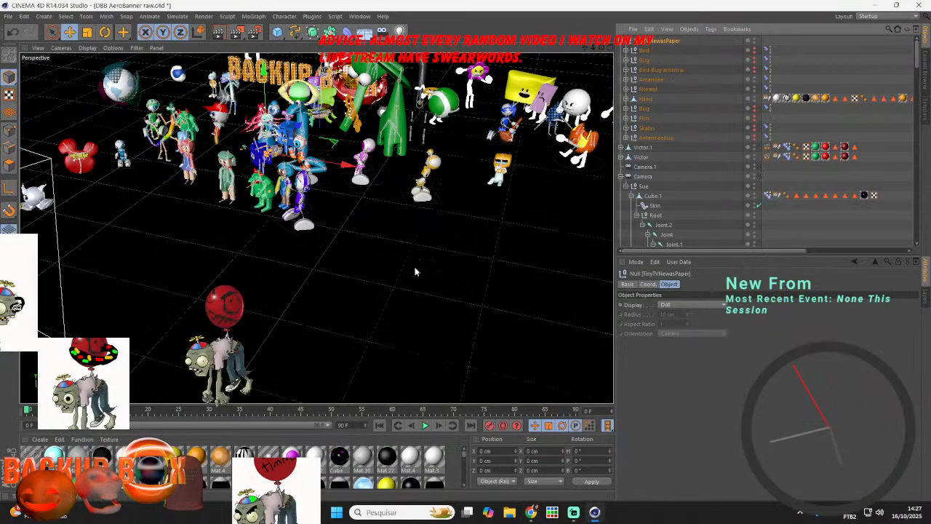
- Move the TinyTVNewasPaper object to about -3865 cm in Z and about 1038 cm in Y, saving the project between the moves
right_click_drag(250, 181, 242, 158, "alt")
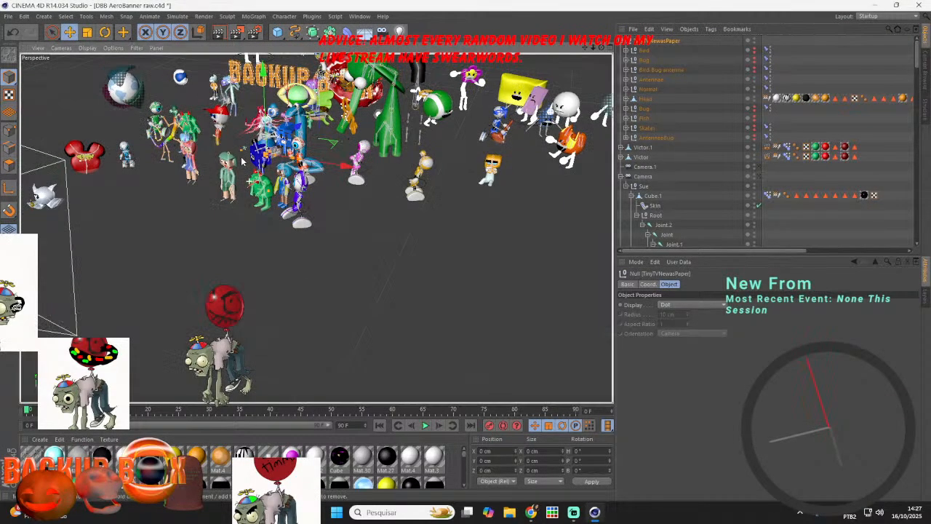
scroll(242, 158, "up", 1)
left_click(648, 284)
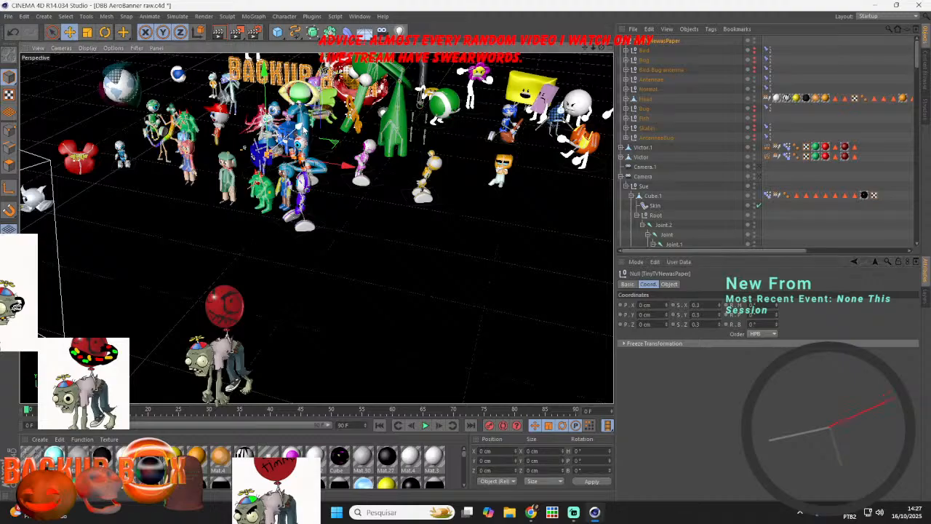
left_click_drag(304, 125, 202, 264)
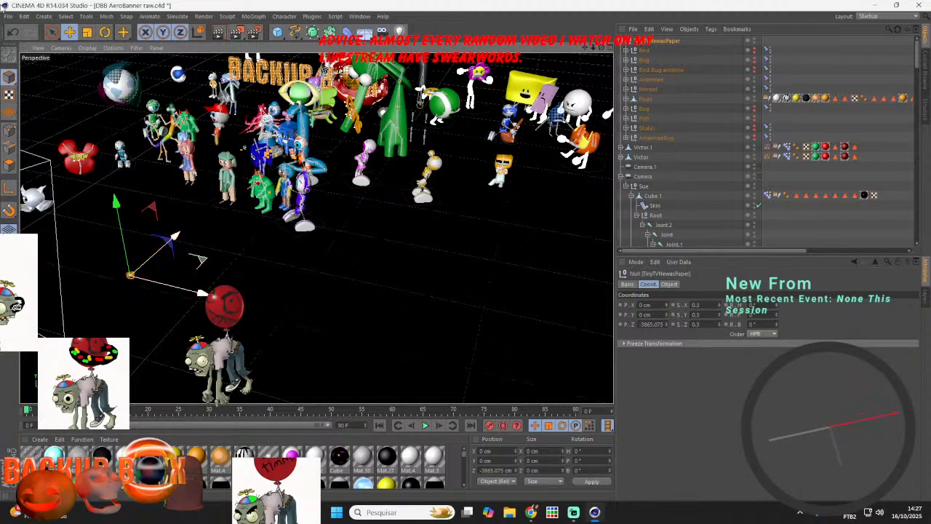
left_click(9, 16)
left_click(26, 102)
mouse_move(601, 49)
left_mouse_down()
mouse_move(615, 14)
mouse_move(607, 47)
left_mouse_up()
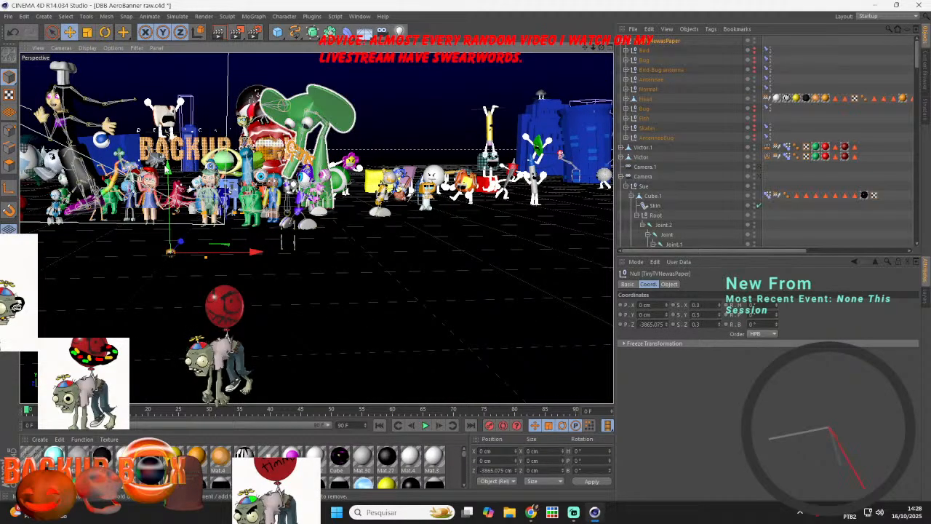
left_click_drag(168, 169, 195, 102)
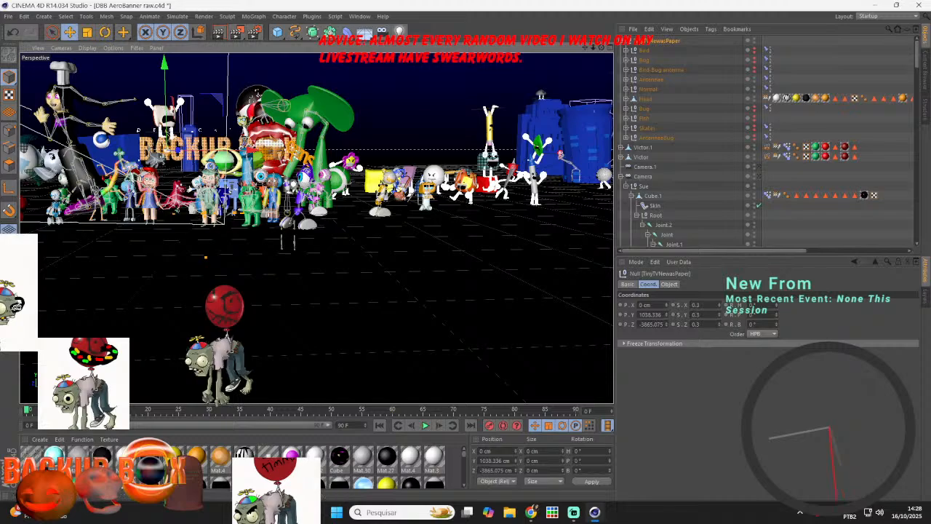
- Change the orange Mat.2 material's color to cyan with R 0, G 255 and B 255
double_click(202, 458)
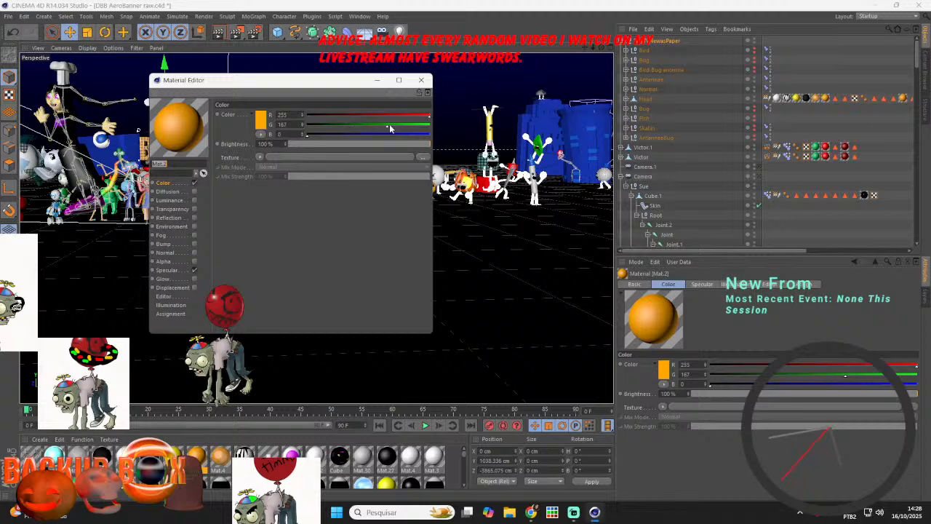
left_click_drag(389, 128, 273, 111)
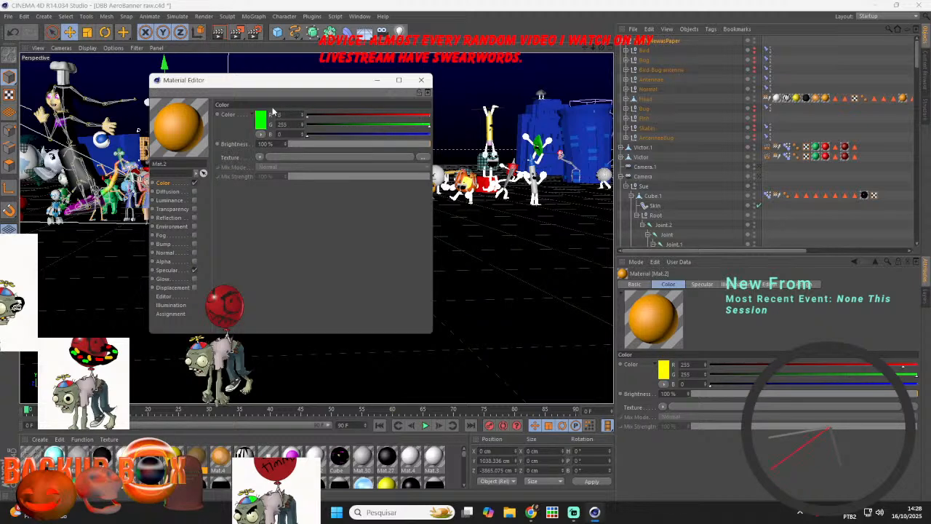
left_click_drag(350, 136, 421, 135)
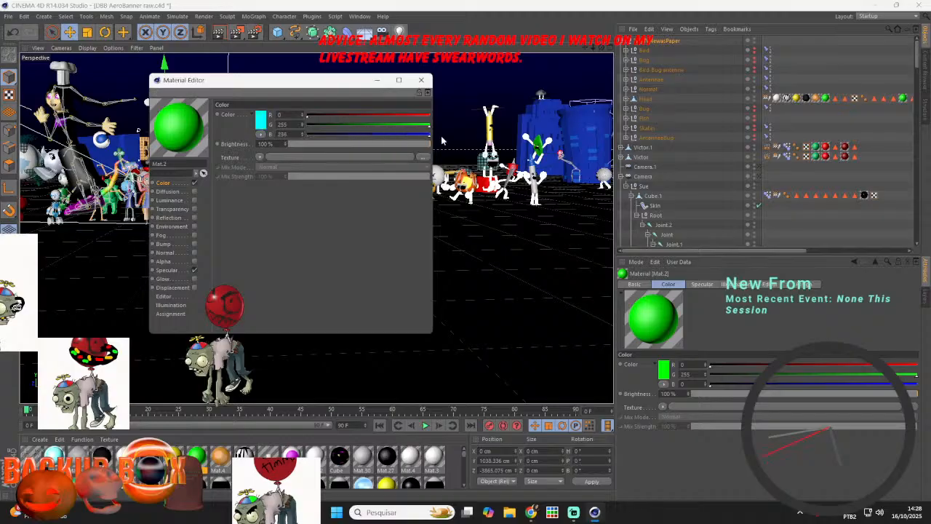
left_click(421, 81)
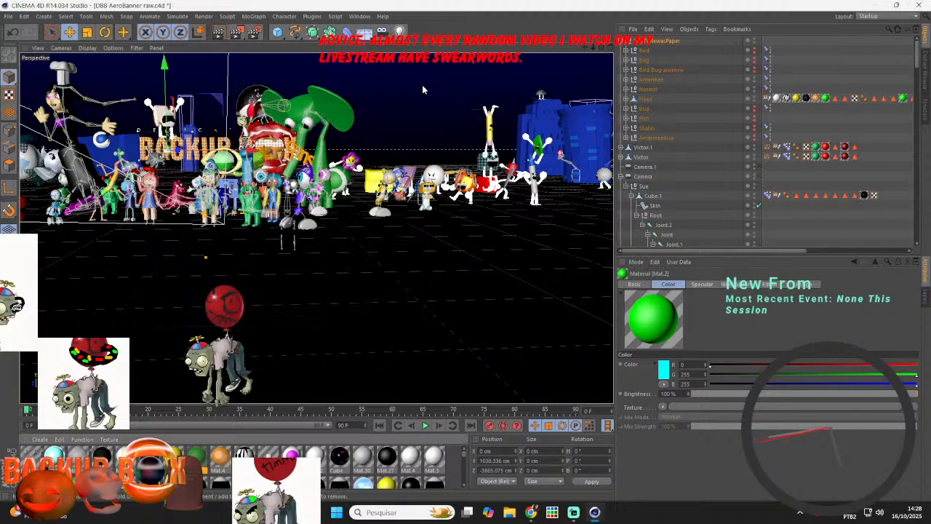
- Look at the YouTube Studio live chat again and switch back to Cinema 4D
left_click(534, 514)
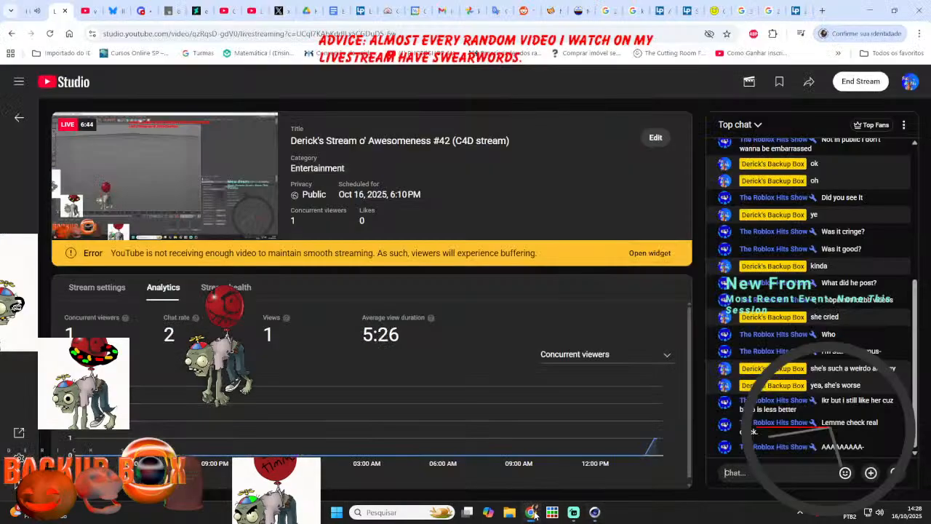
left_click(593, 513)
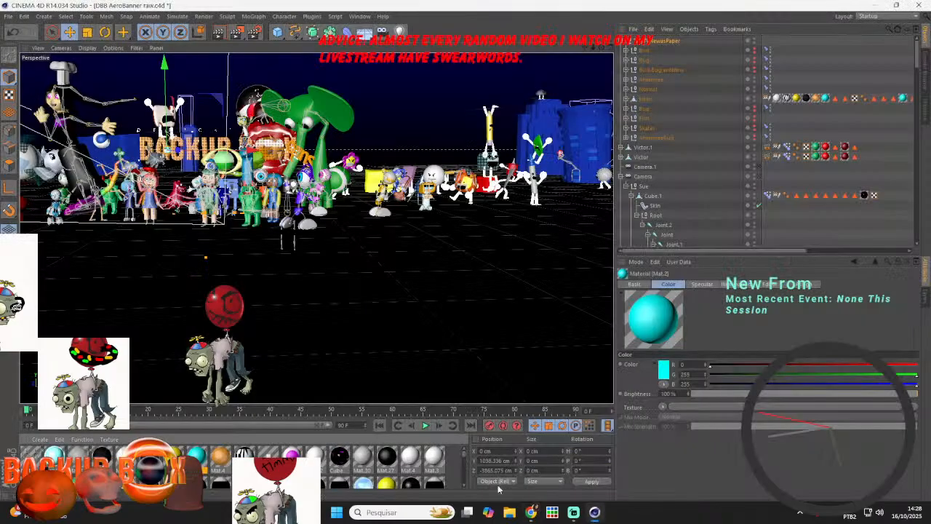
- Copy the cyan color of Mat.2 onto the orange Mat.4 material and save the project
right_click(626, 365)
mouse_move(670, 352)
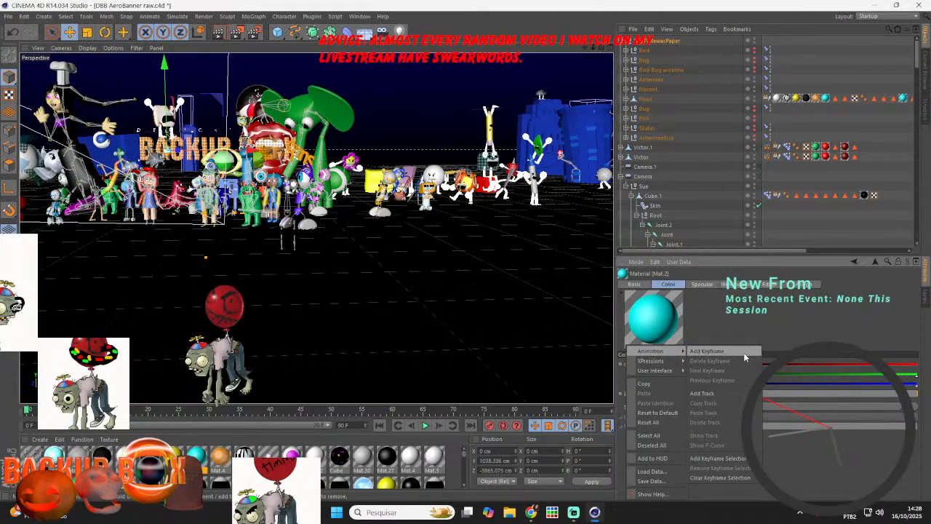
left_click(649, 382)
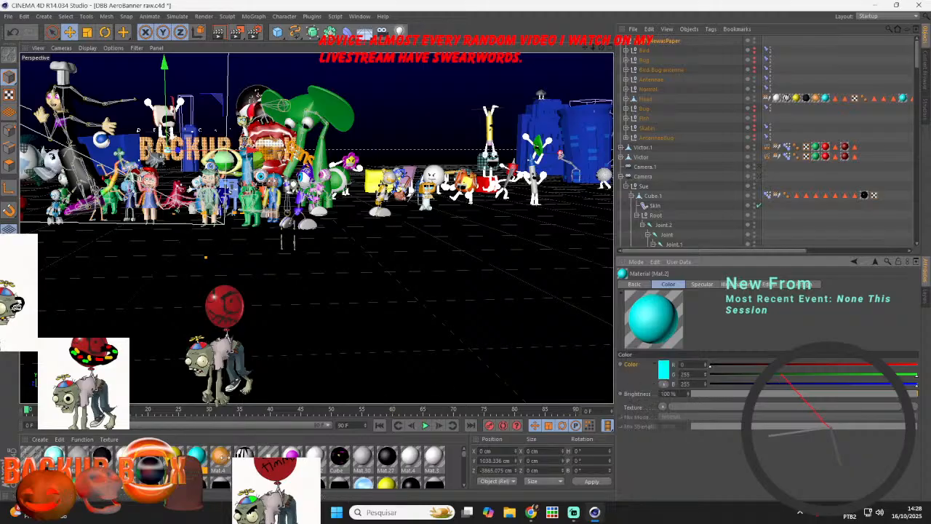
left_click(219, 457)
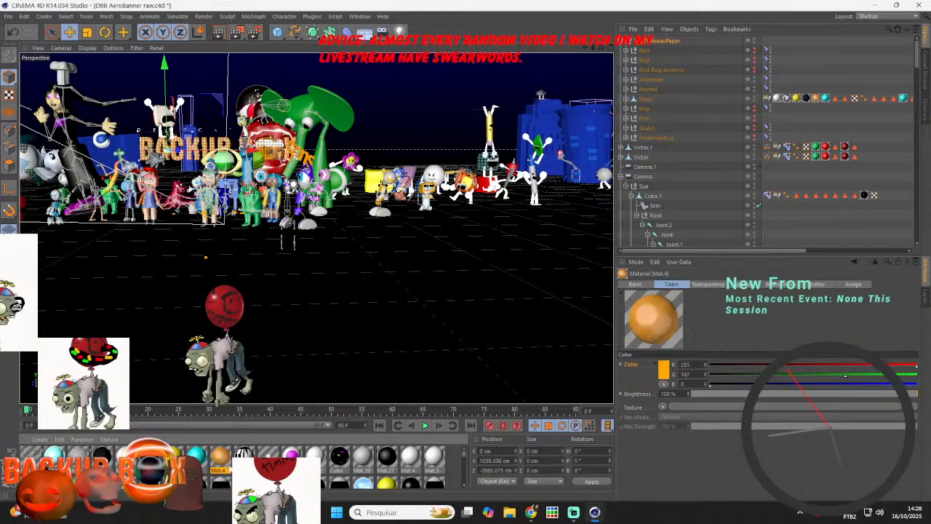
right_click(633, 365)
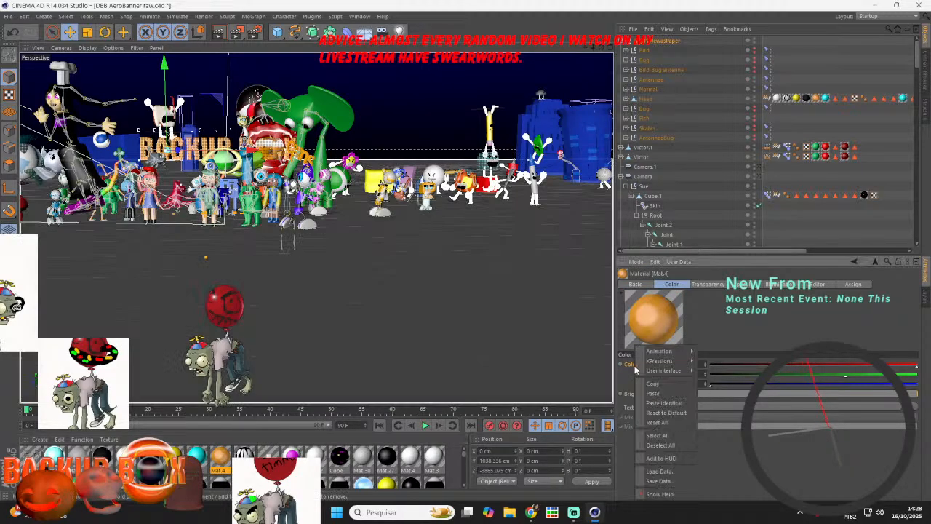
left_click(668, 396)
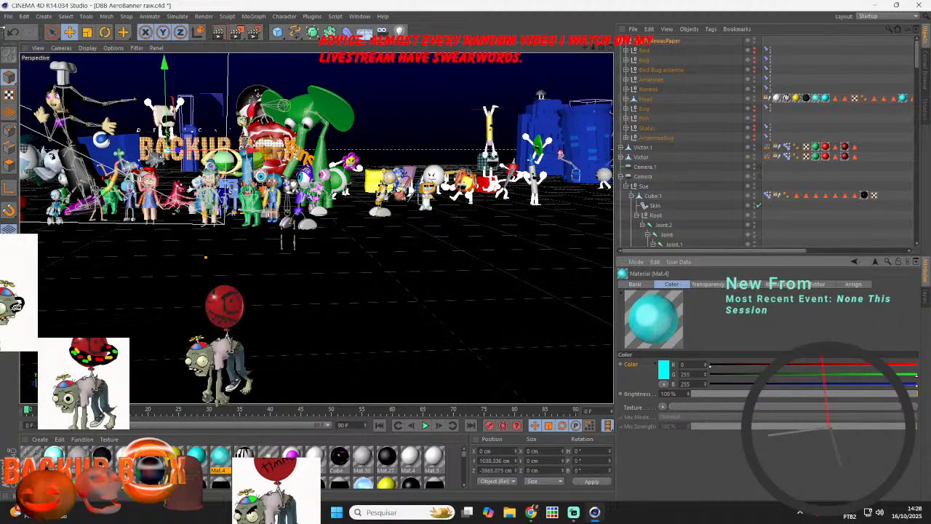
left_click(9, 16)
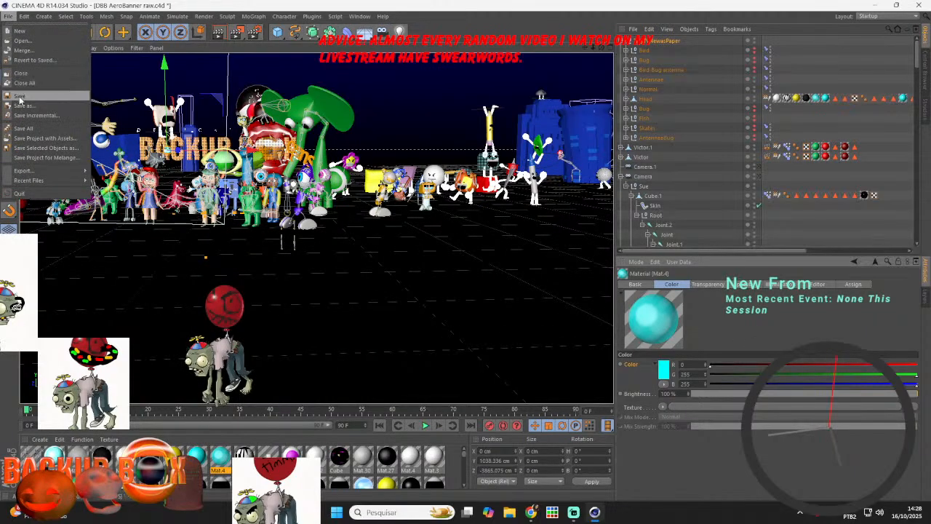
left_click(20, 100)
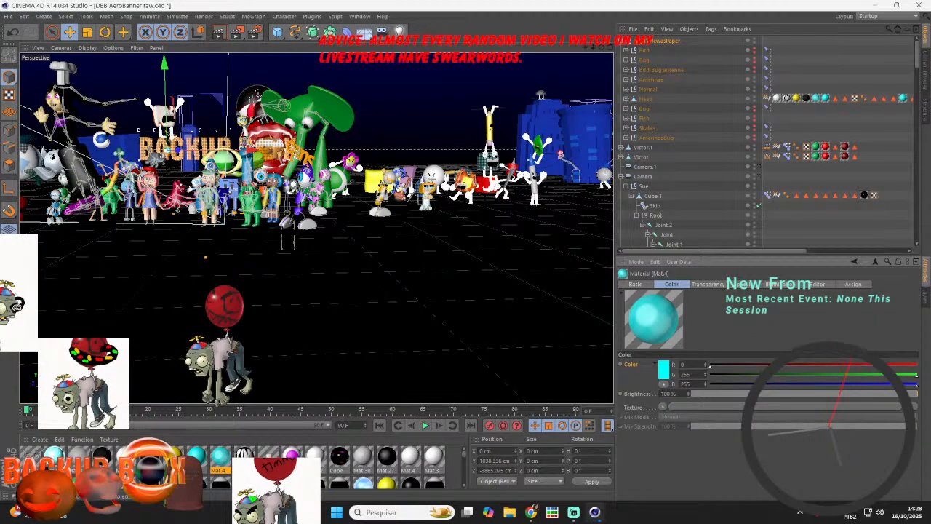
- Change the yellow Mat.1 material's color to dark teal with R 0, G 76 and B 92, and save the project
left_click(173, 456)
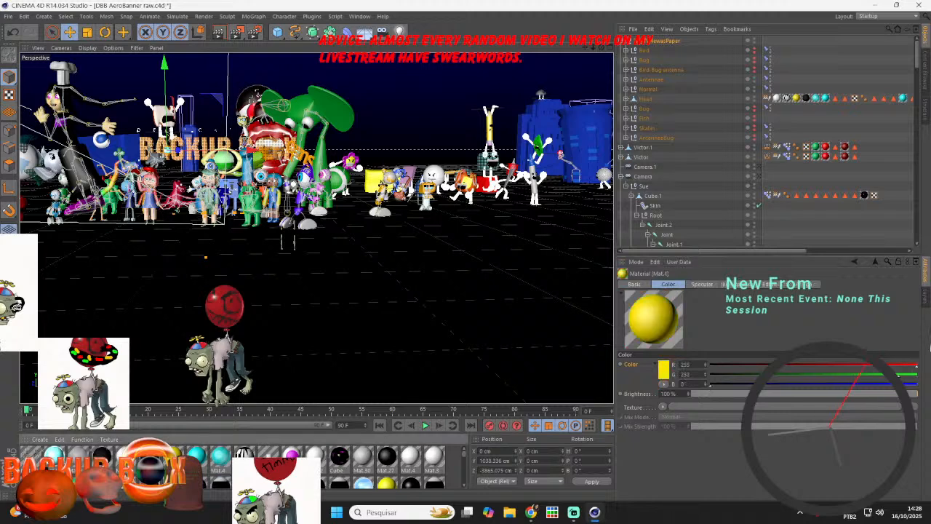
left_click_drag(910, 366, 689, 366)
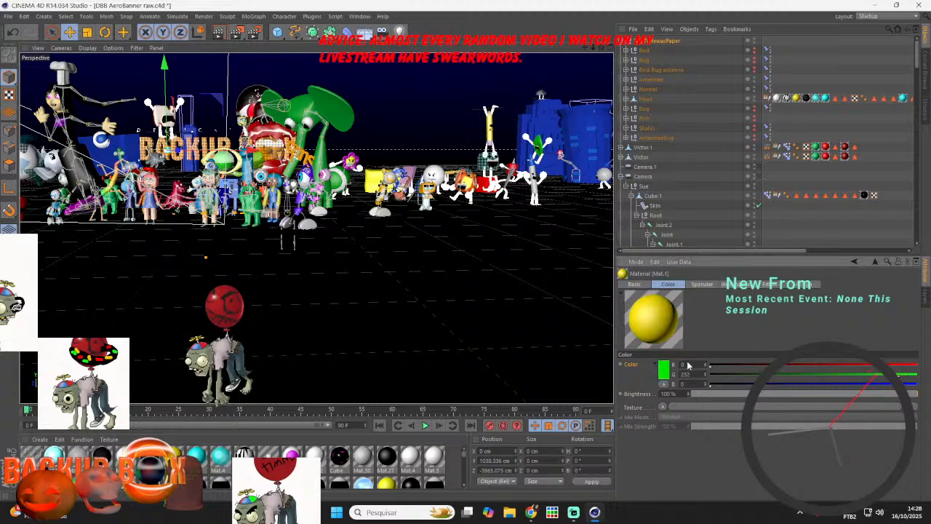
left_click(840, 376)
left_click(847, 385)
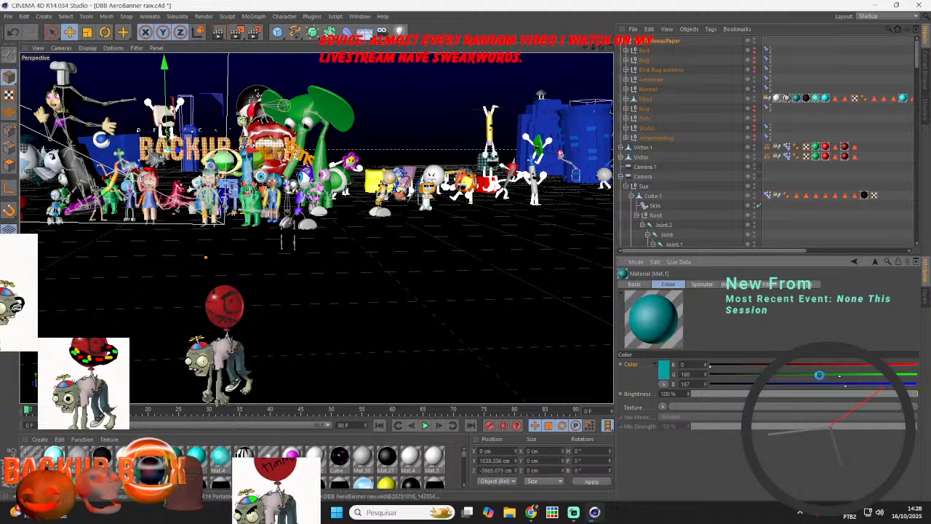
left_click_drag(819, 375, 773, 376)
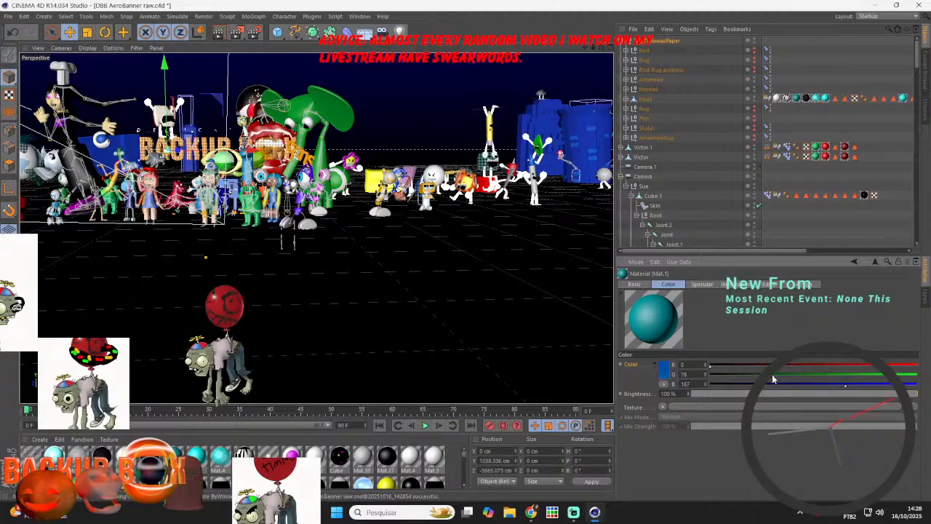
left_click(786, 383)
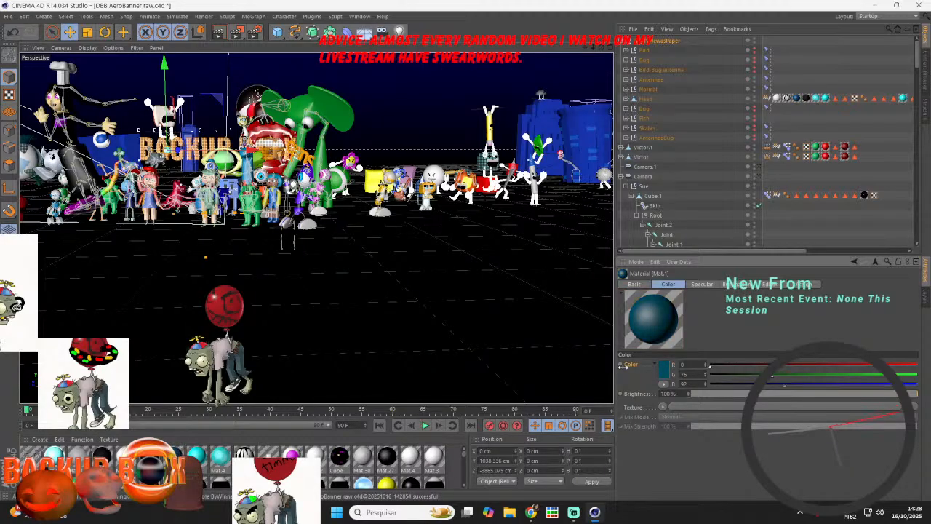
left_click(10, 17)
left_click(17, 98)
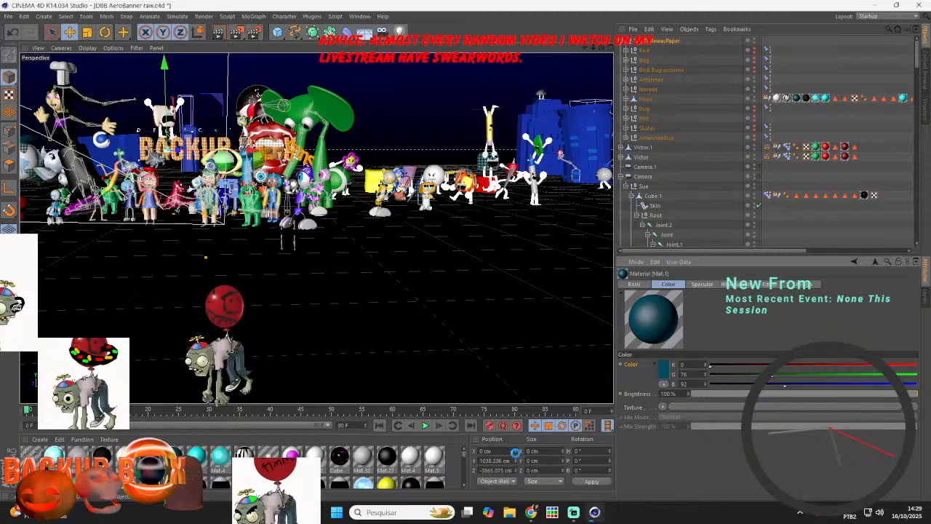
- Check the live chat in Streamlabs Desktop, look at the YouTube video in Chrome, and return to Cinema 4D
left_click(574, 513)
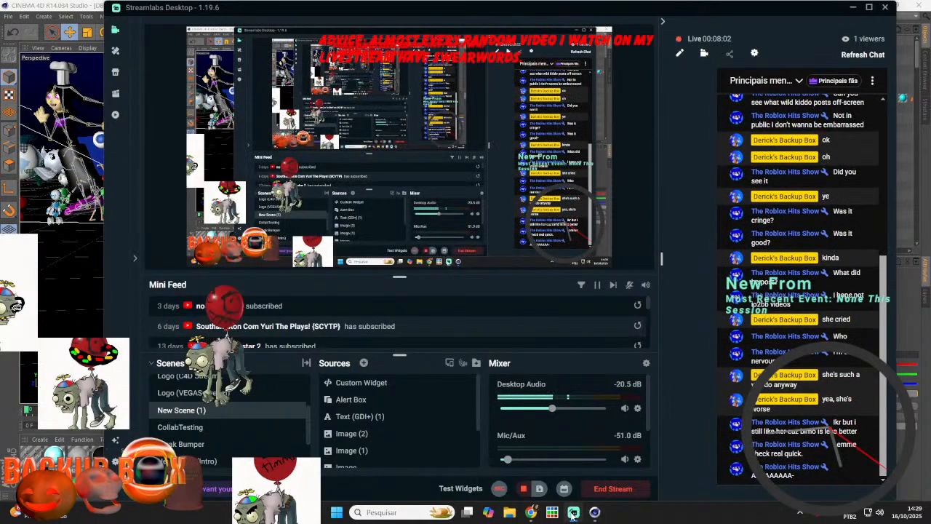
left_click(597, 515)
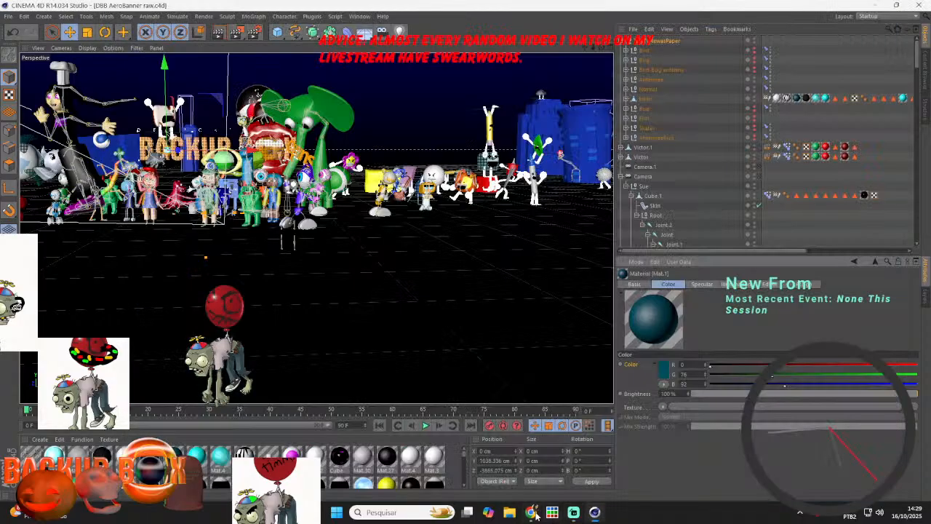
left_click(533, 514)
left_click(39, 10)
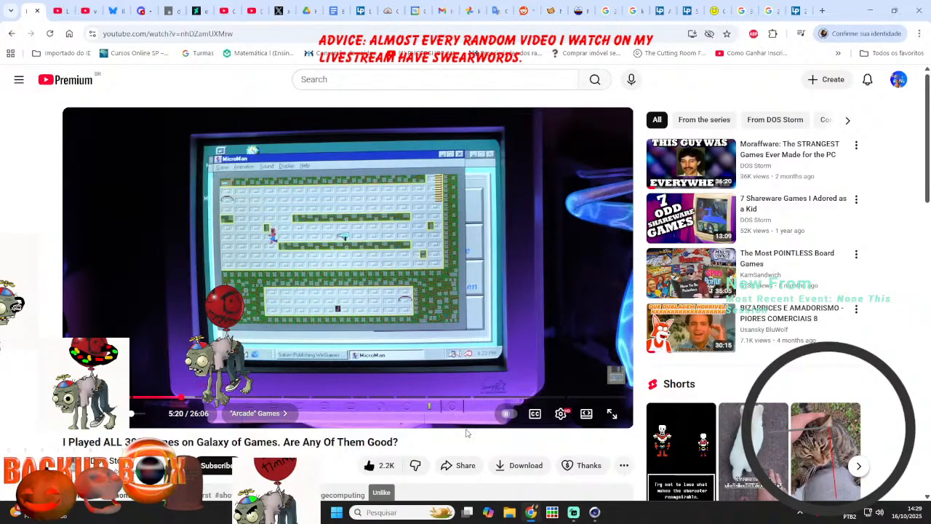
left_click(595, 513)
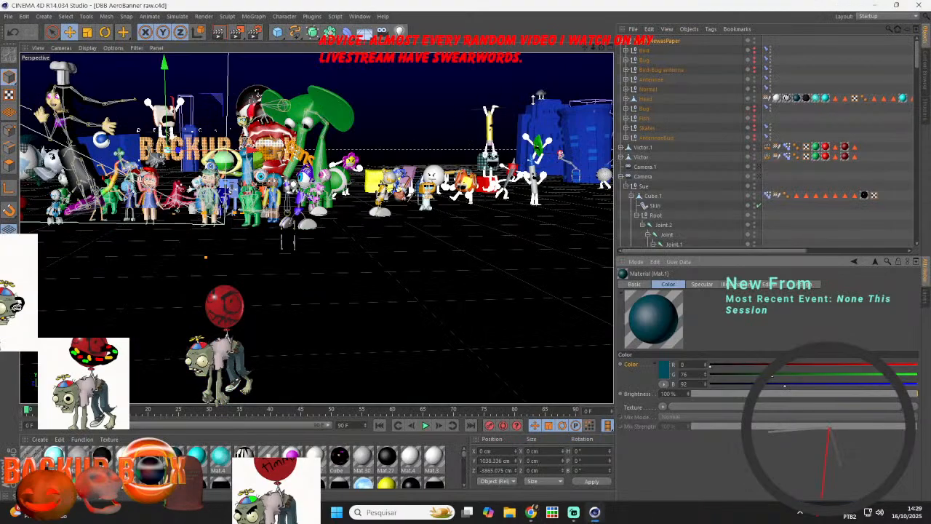
- View through Camera, move the TIM character to about X -376, Y 1568 and Z -5800 cm, and save the project
left_click(759, 176)
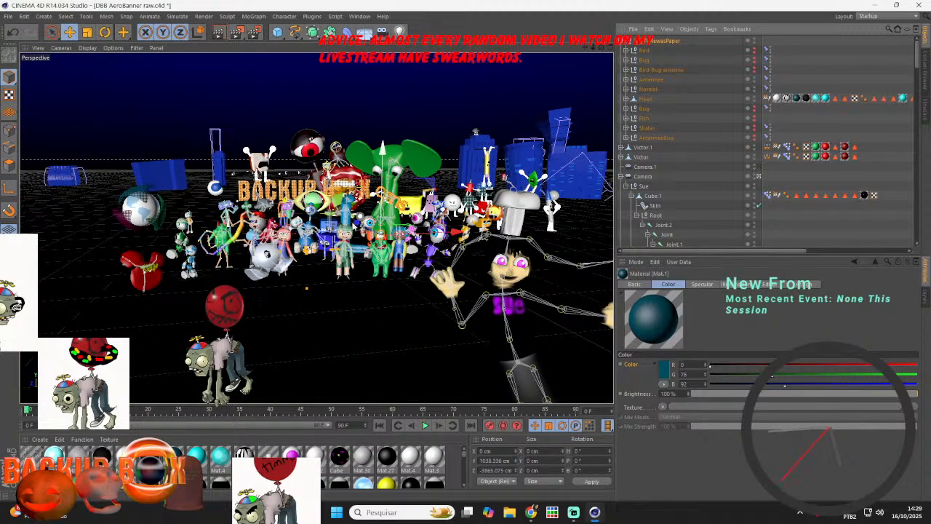
left_click_drag(370, 227, 606, 320)
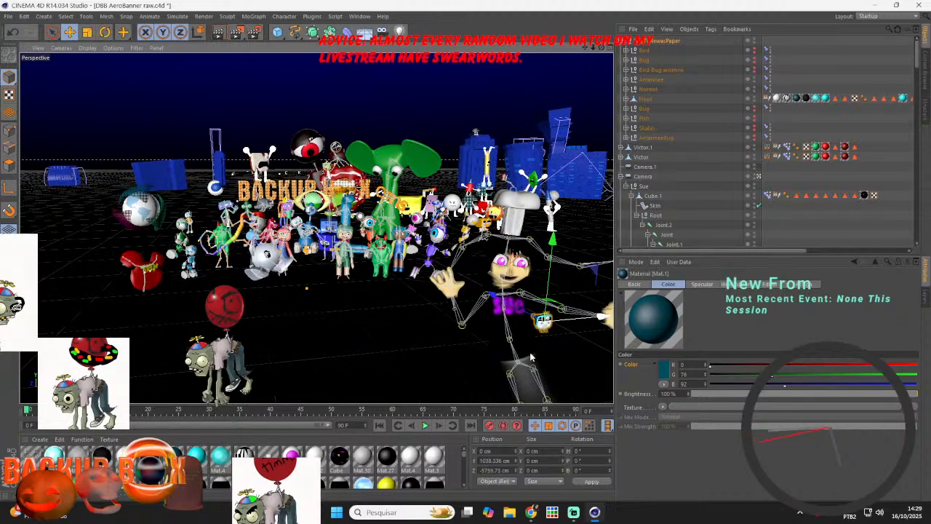
left_click_drag(531, 357, 519, 358)
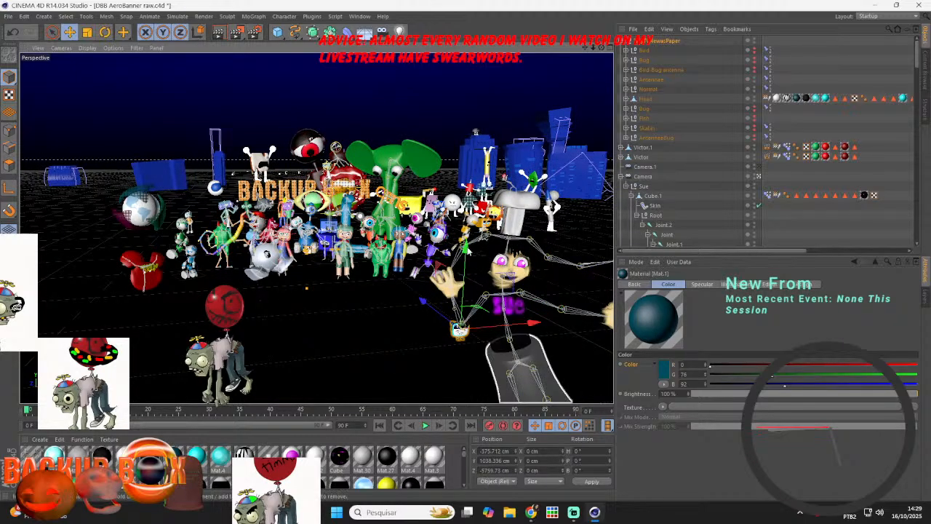
mouse_move(469, 251)
left_mouse_down()
mouse_move(482, 97)
mouse_move(488, 111)
left_mouse_up()
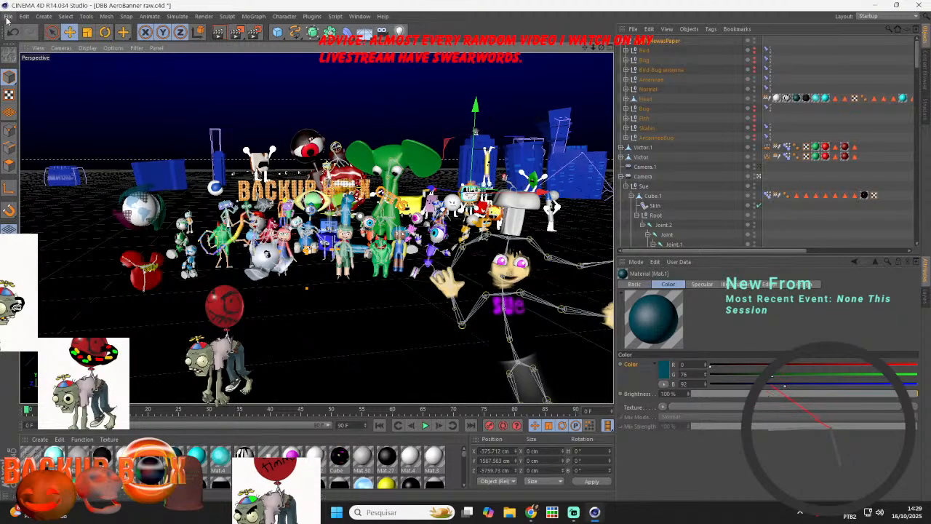
left_click(9, 17)
left_click(18, 94)
- Shift the TIM character to about X -482 and Z -6095 cm, check the Streamlabs chat, and save the project
left_click_drag(432, 189, 502, 196)
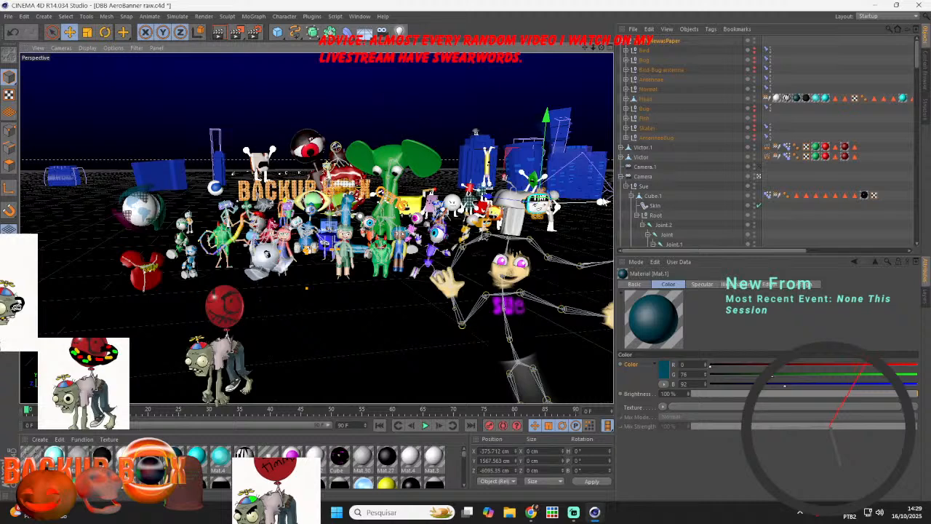
left_click_drag(602, 199, 575, 204)
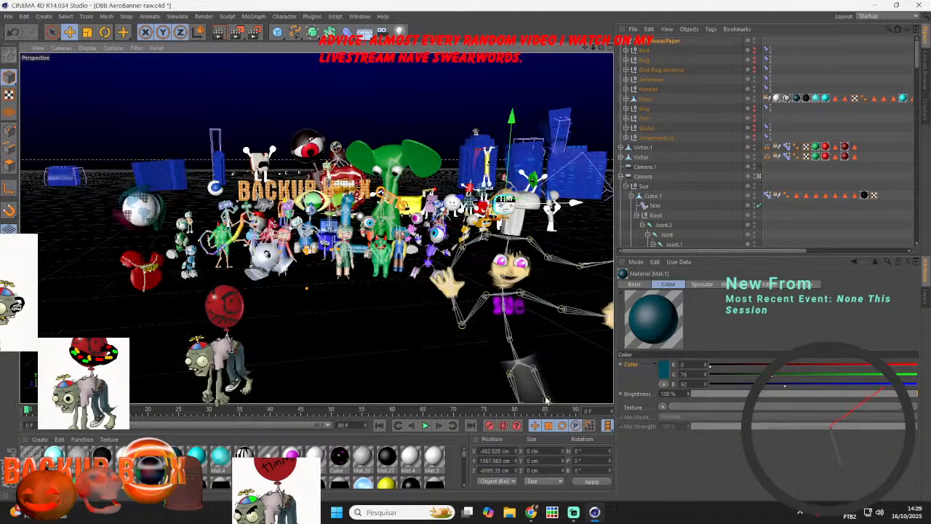
left_click(569, 515)
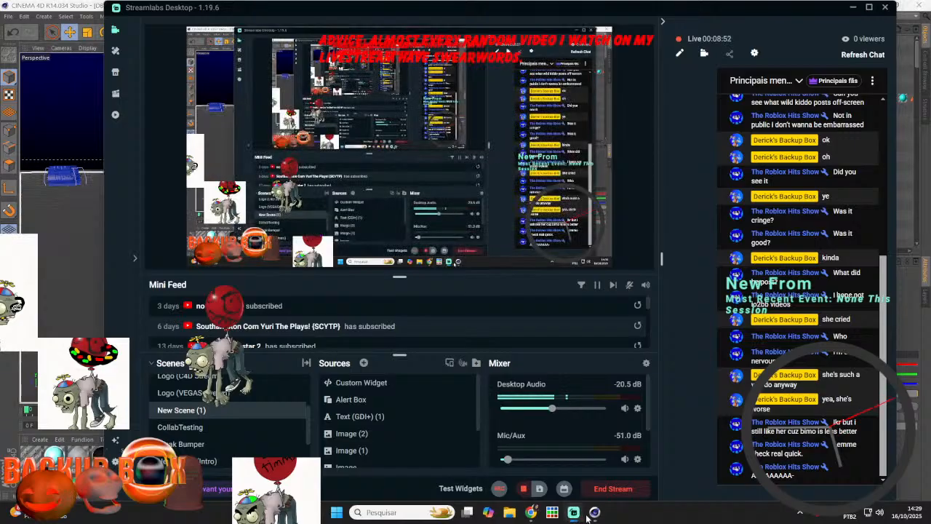
left_click(589, 518)
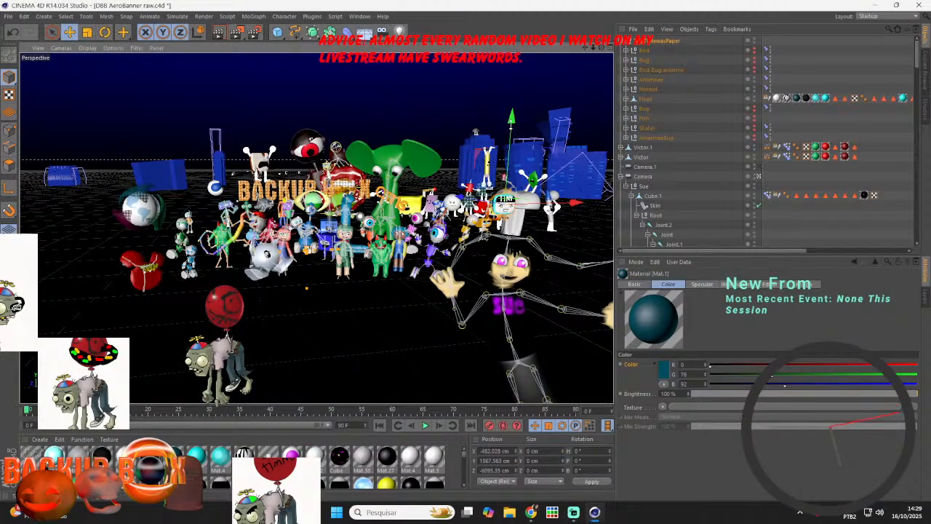
left_click(7, 16)
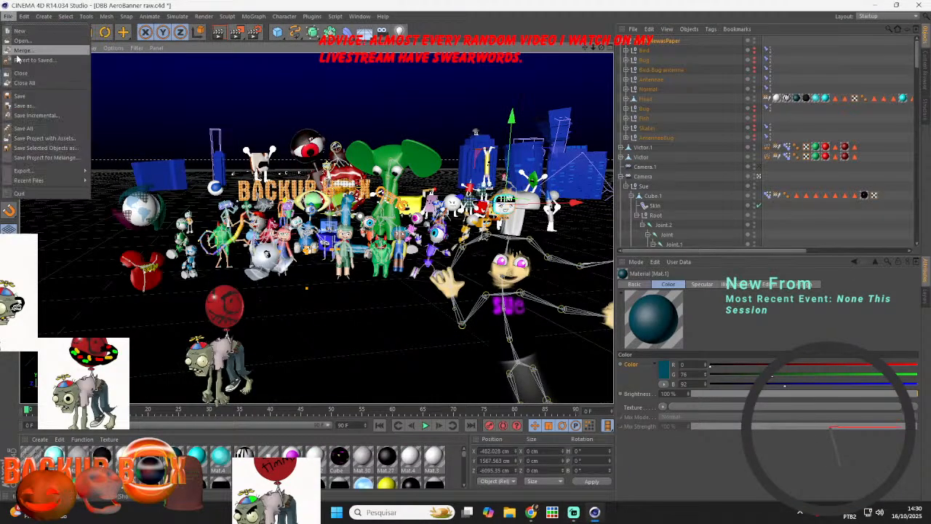
left_click(32, 94)
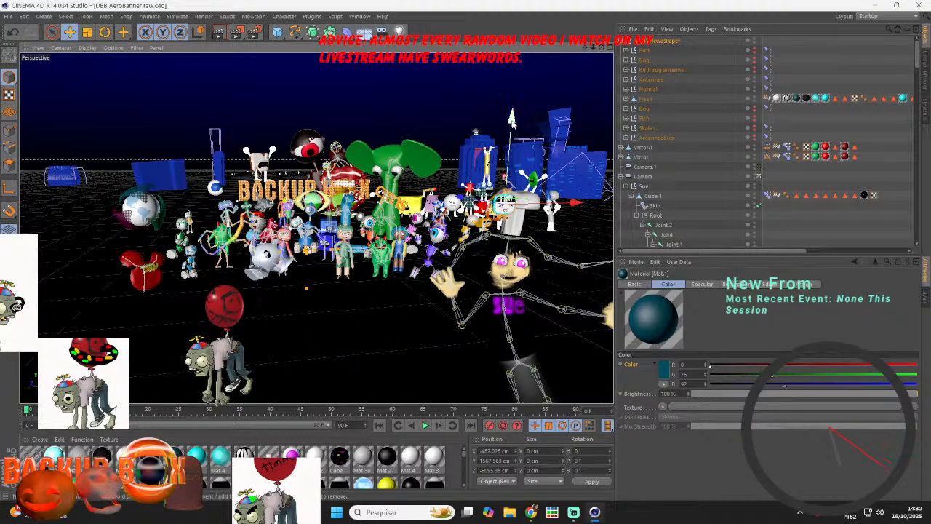
- Lower the TIM character to about Y 1489 cm, shift it to about Z -5845 cm, inspect its lower Bug group, and save
left_click_drag(511, 121, 520, 150)
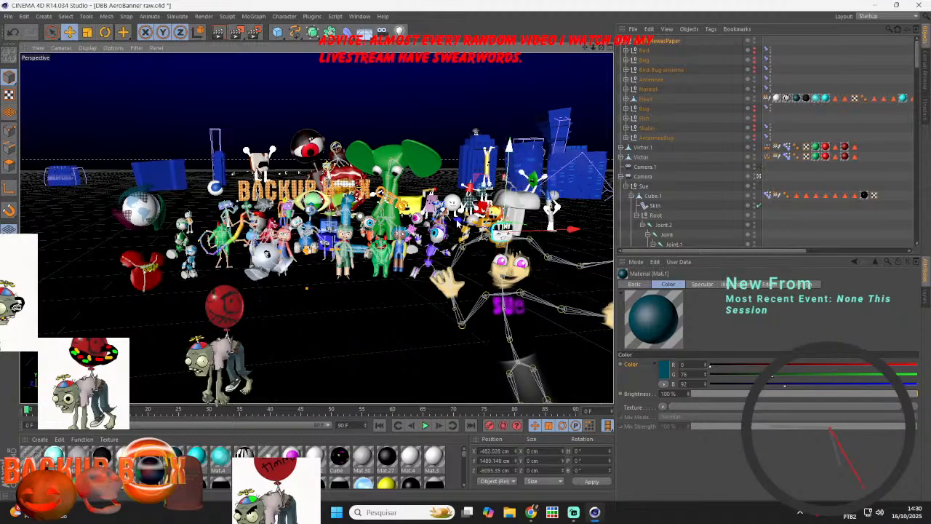
left_click_drag(446, 213, 418, 211)
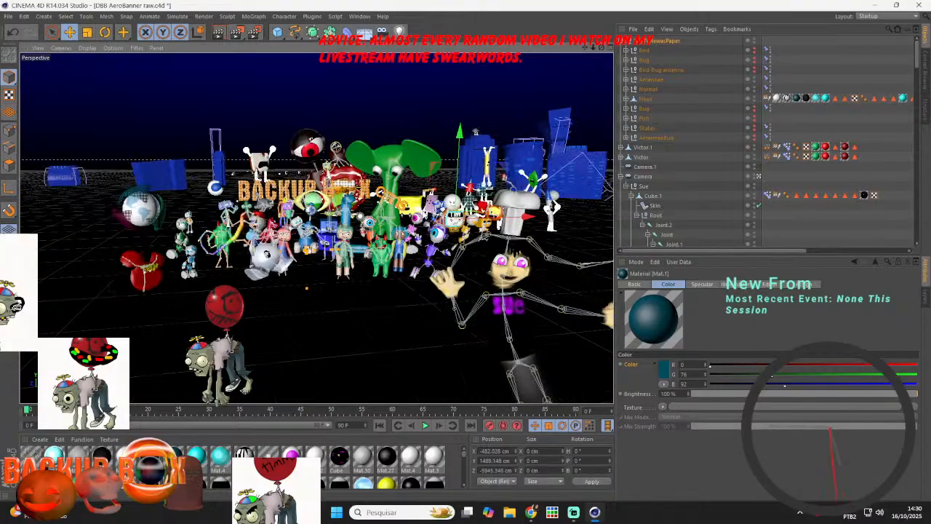
left_click(625, 109)
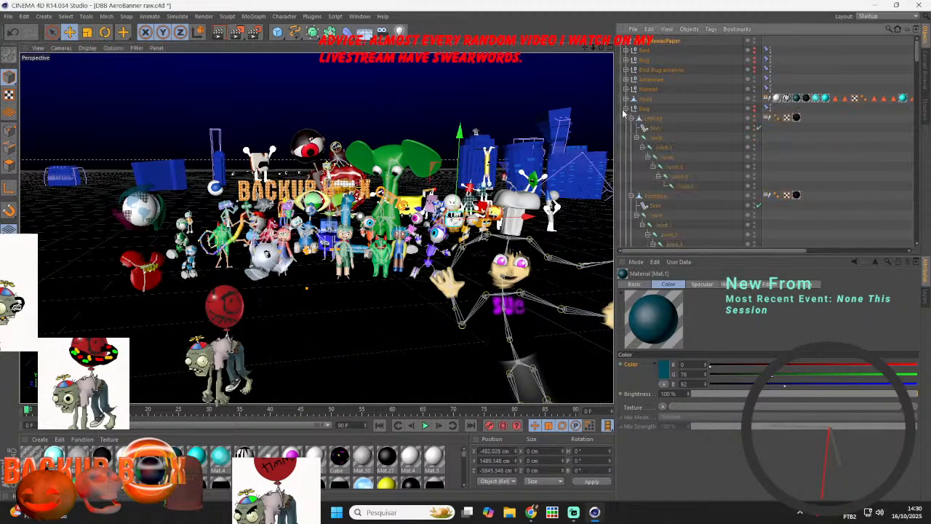
left_click(626, 109)
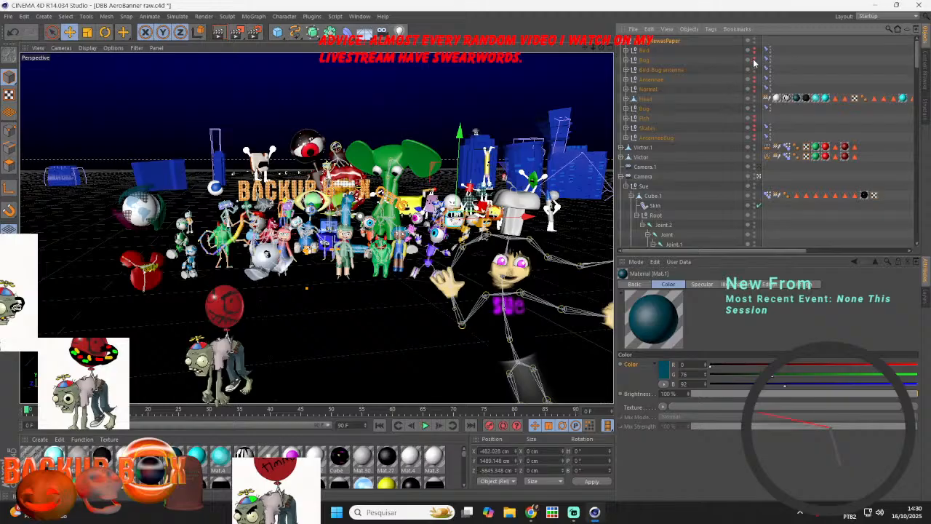
left_click(8, 16)
left_click(24, 97)
- Read the new messages in Streamlabs Desktop and reply "ok" in the YouTube Studio live chat
left_click(572, 513)
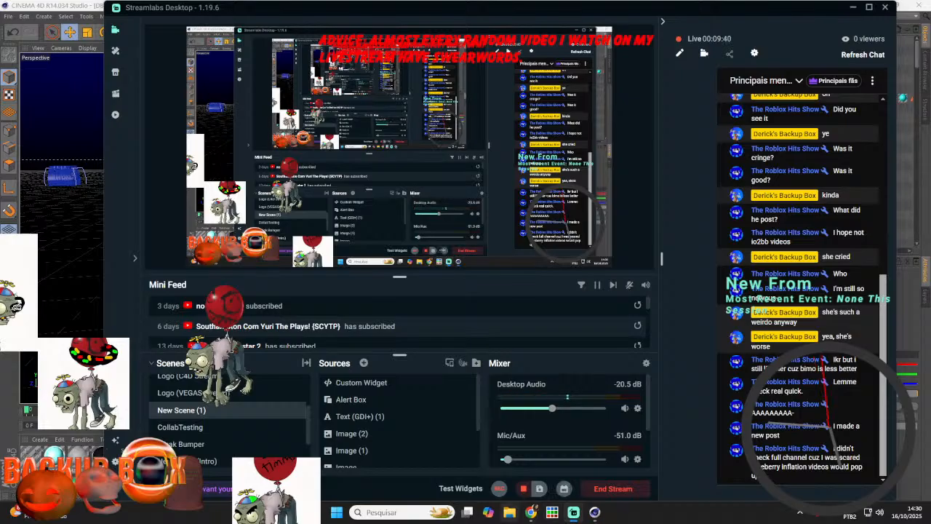
left_click(529, 517)
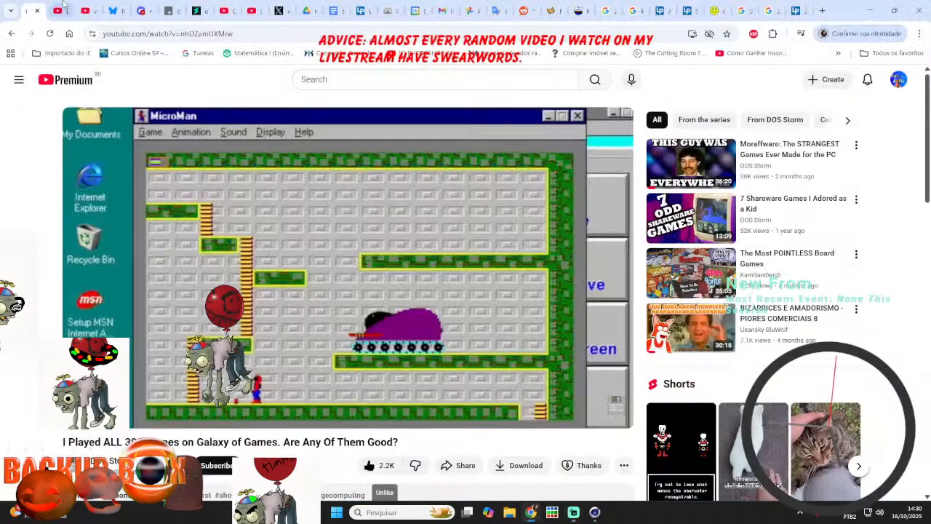
key("ctrl+Tab")
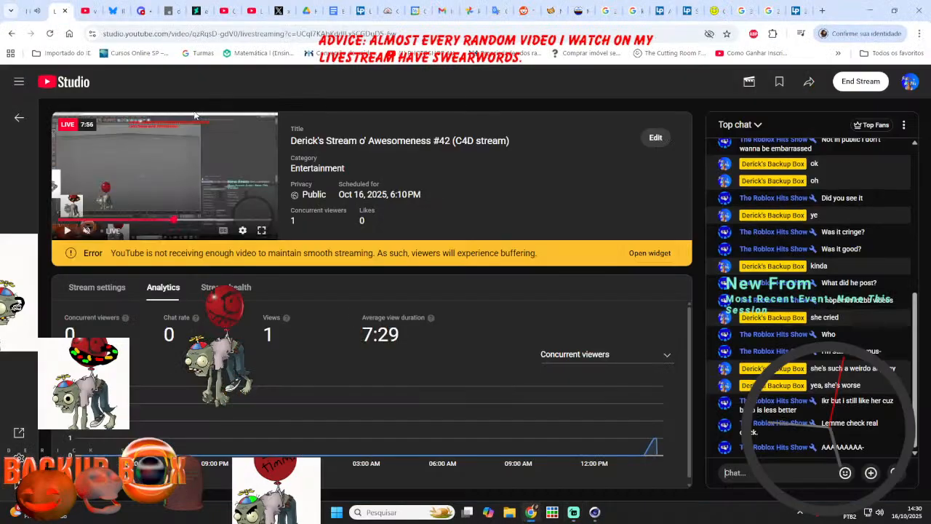
left_click(732, 492)
type("ok")
key("Return")
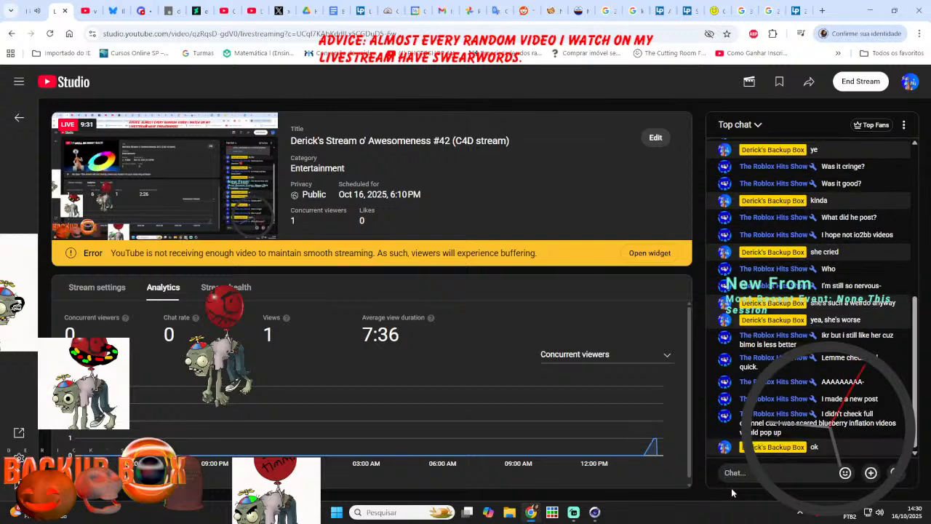
- Look at the Streamlabs Desktop and YouTube Studio stream pages and switch back to Cinema 4D
left_click(594, 512)
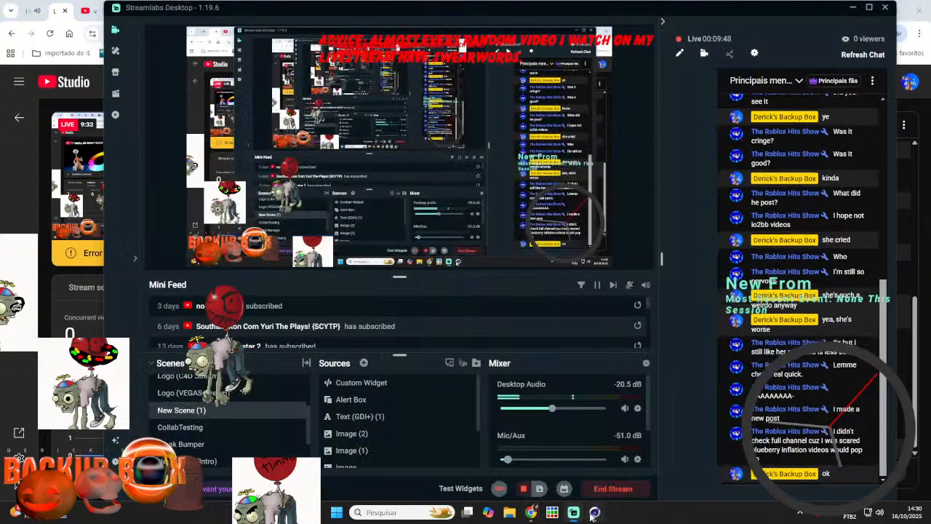
mouse_move(594, 514)
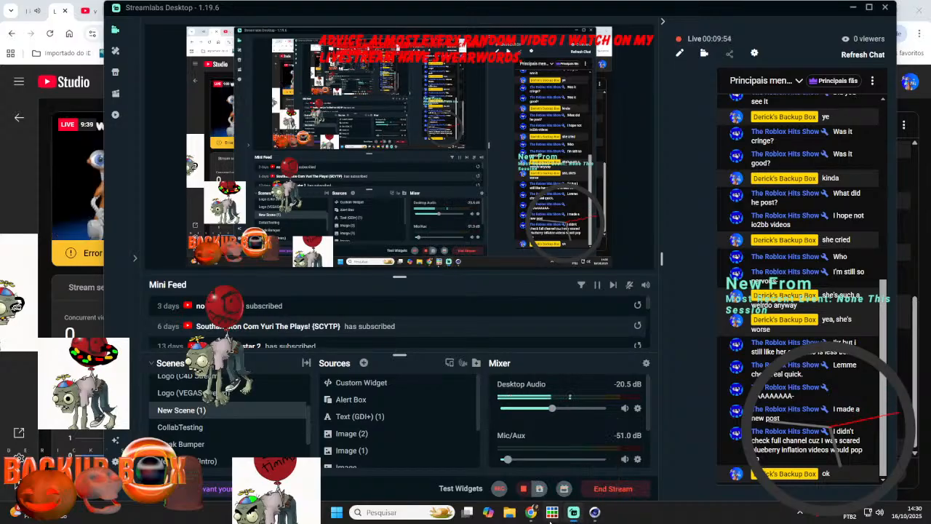
left_click(502, 473)
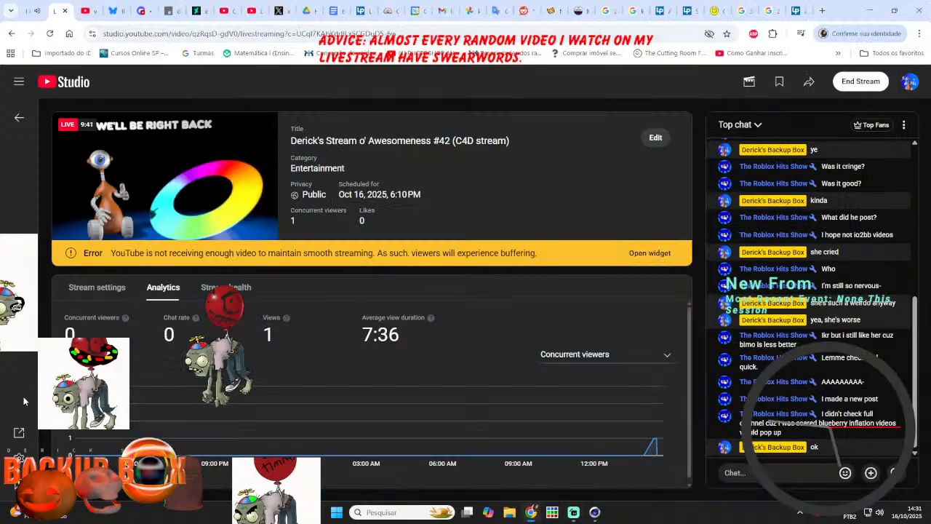
left_click(593, 512)
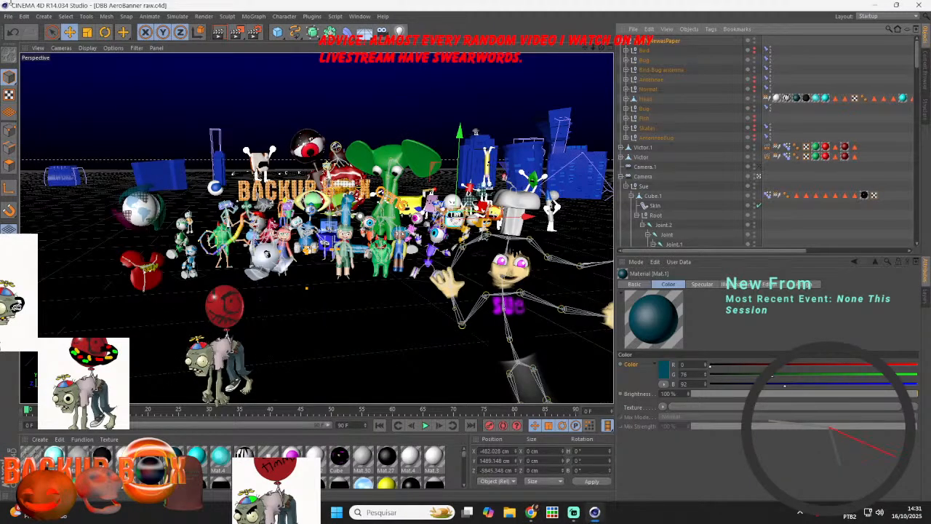
- Rotate the TIM character's heading to about 6.8°, raise it to about Y 1813 cm, and save the project
left_click(101, 35)
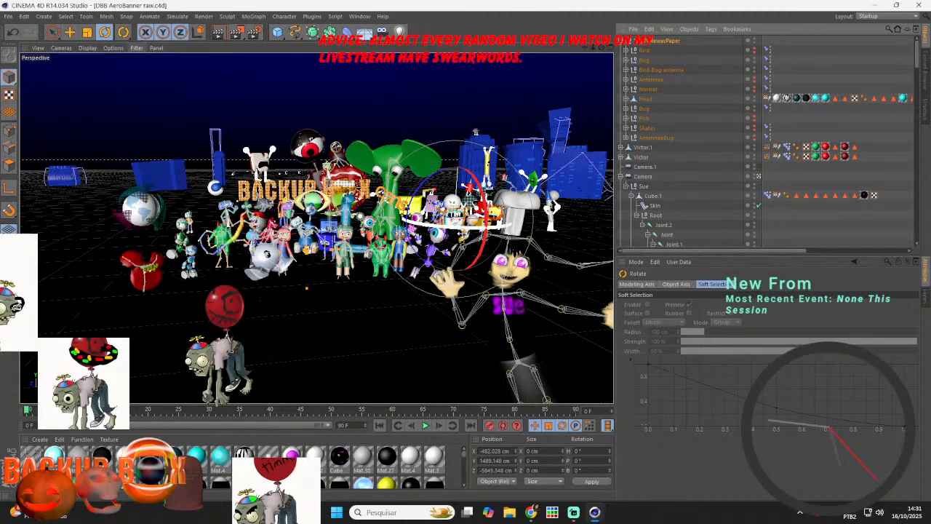
left_click_drag(463, 226, 502, 222)
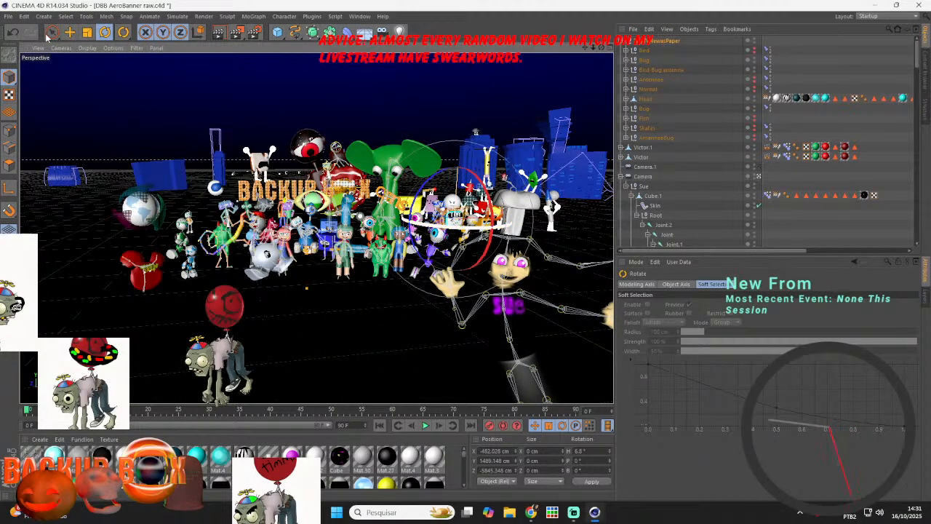
left_click(70, 32)
left_click(451, 189)
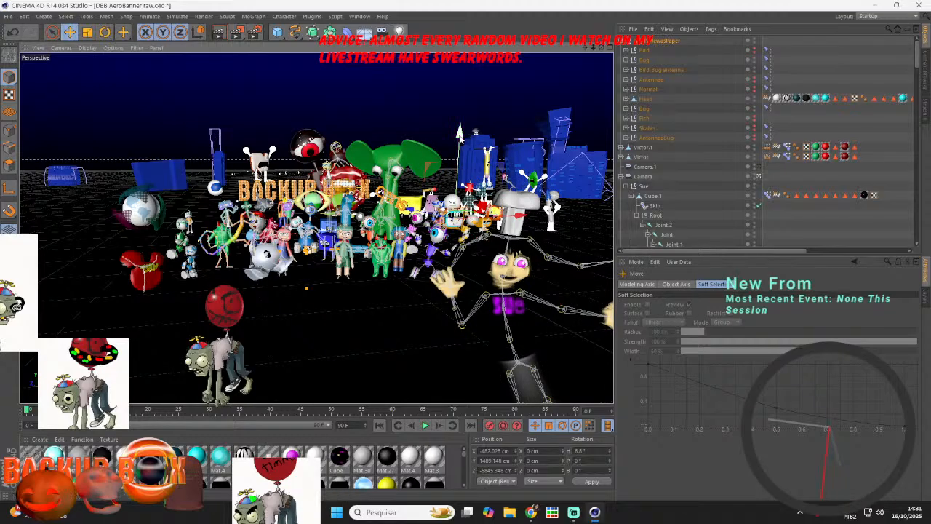
left_click_drag(460, 185, 460, 139)
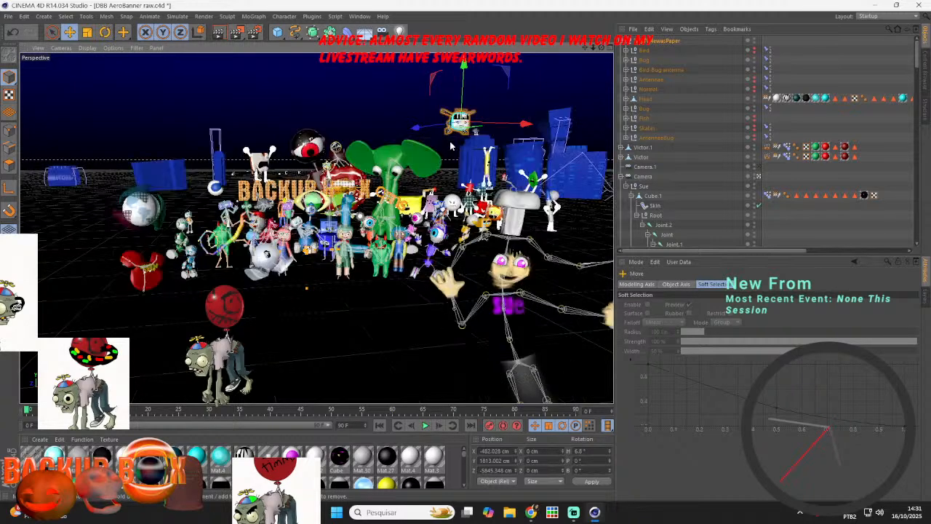
left_click(9, 16)
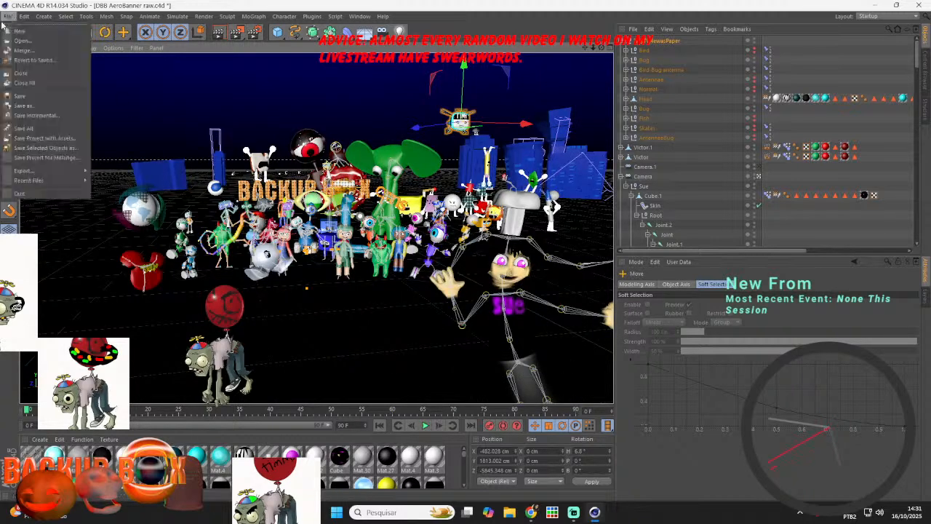
- Check the Streamlabs chat, return to Cinema 4D, and leave the Camera view to see the whole character scene
left_click(573, 513)
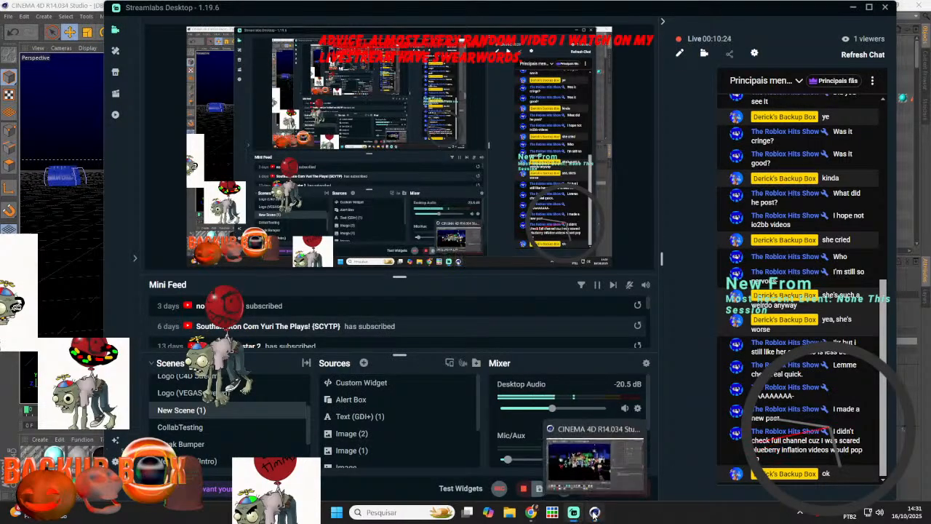
left_click(594, 513)
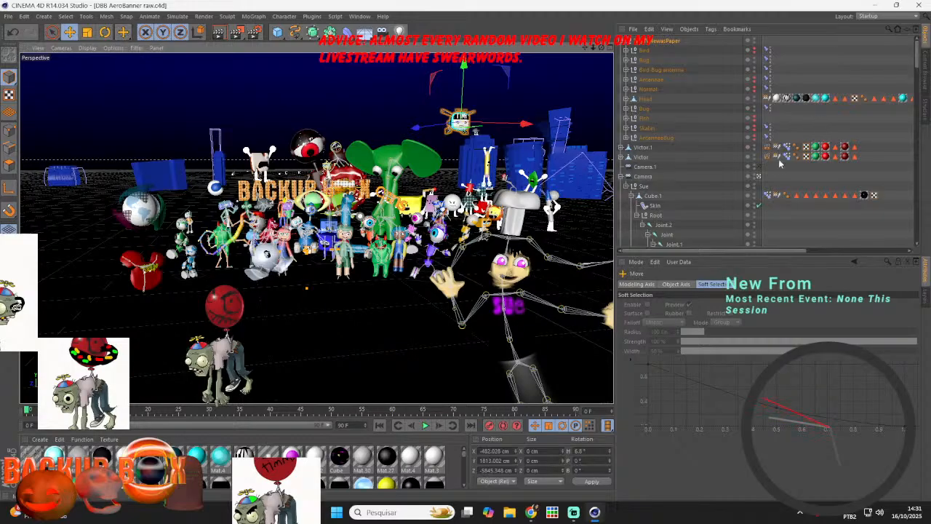
left_click(760, 177)
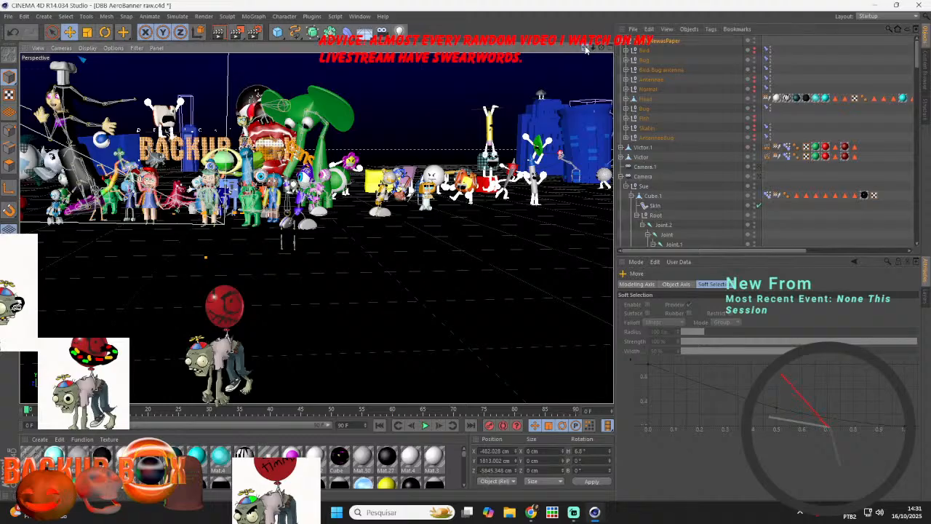
left_click_drag(585, 48, 640, 89)
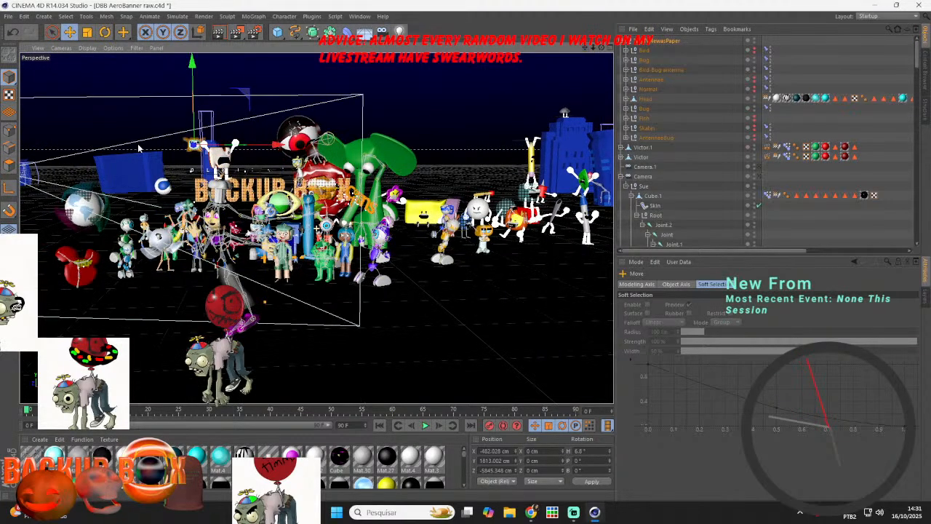
- Save the DBB AeroBanner project
scroll(156, 149, "up", 3)
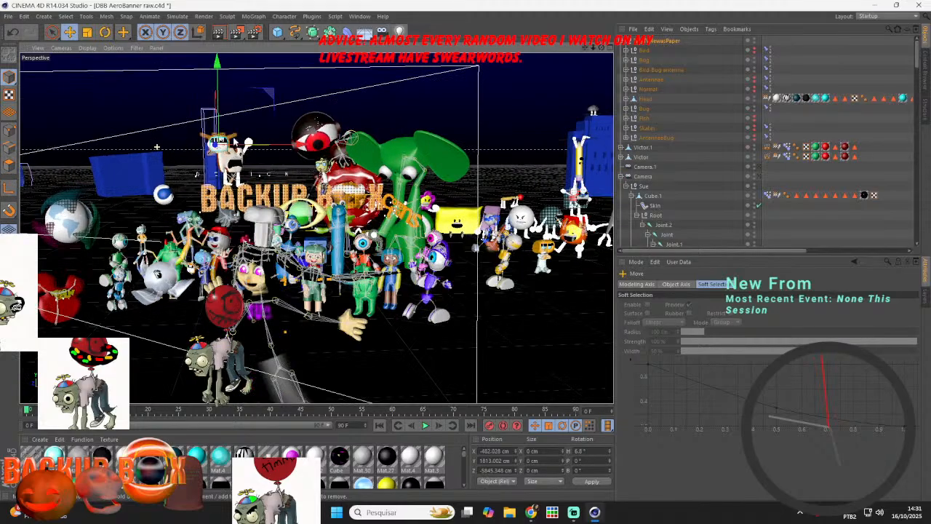
scroll(157, 147, "up", 2)
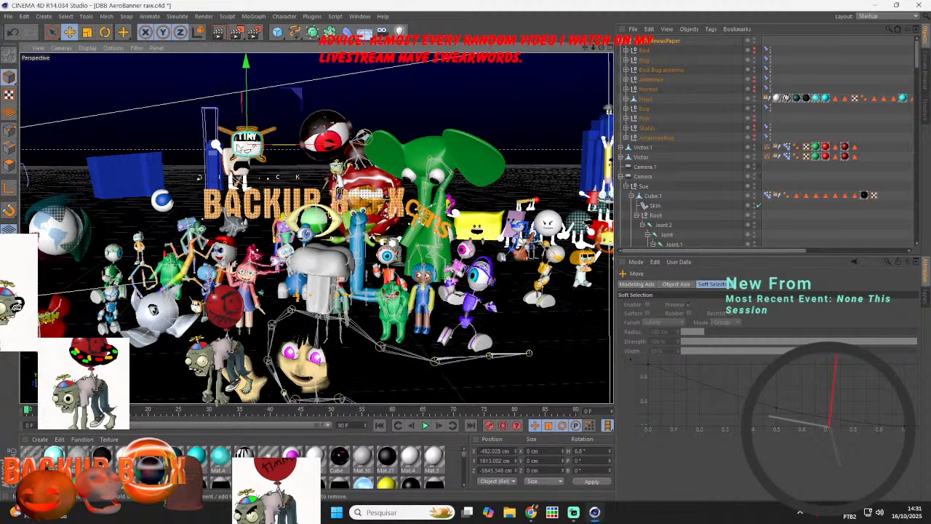
left_click(8, 16)
left_click(29, 100)
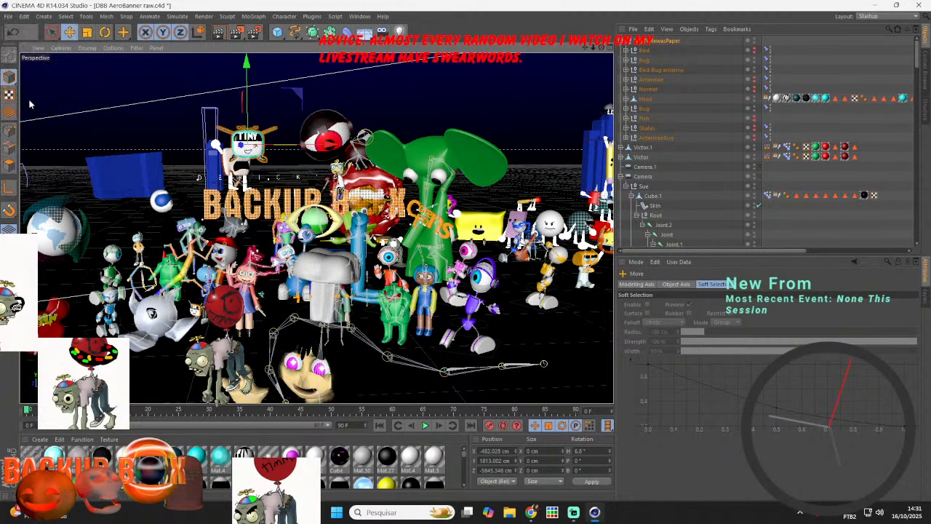
- Collapse the Camera hierarchy, gather the characters from Woody to Blocky under a hidden null, and save the project
left_click(622, 177)
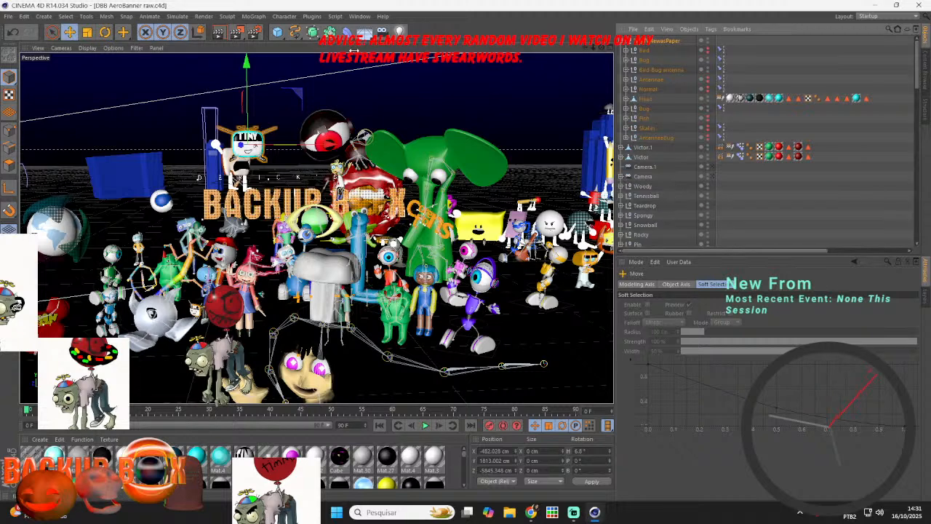
left_click_drag(279, 34, 277, 33)
left_click_drag(669, 194, 640, 45)
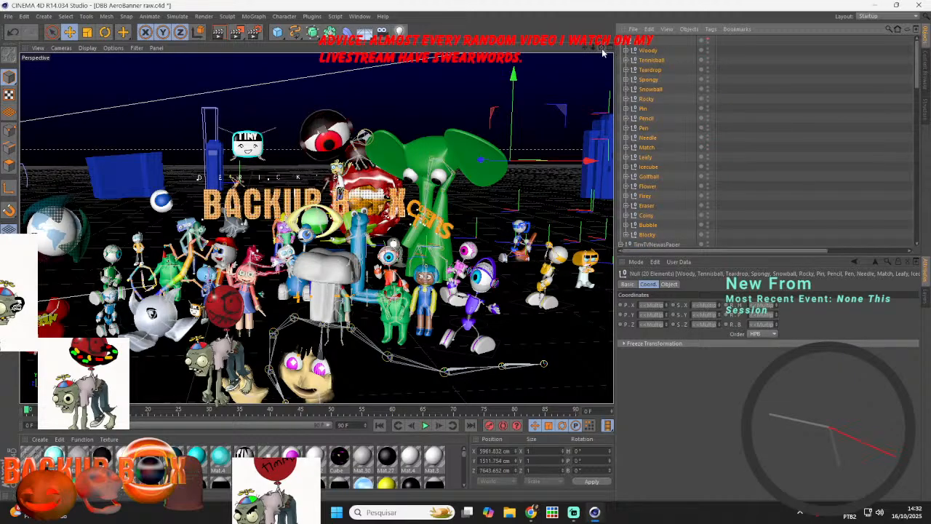
left_click(7, 17)
left_click(25, 95)
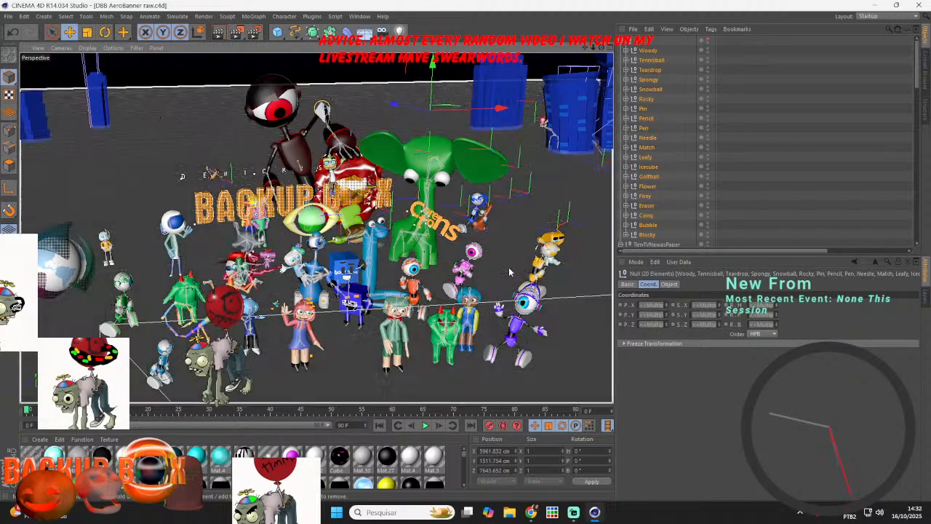
- Deselect the characters, check the Streamlabs chat, reply "oh" in the YouTube Studio live chat, and return to Cinema 4D
left_click(757, 121)
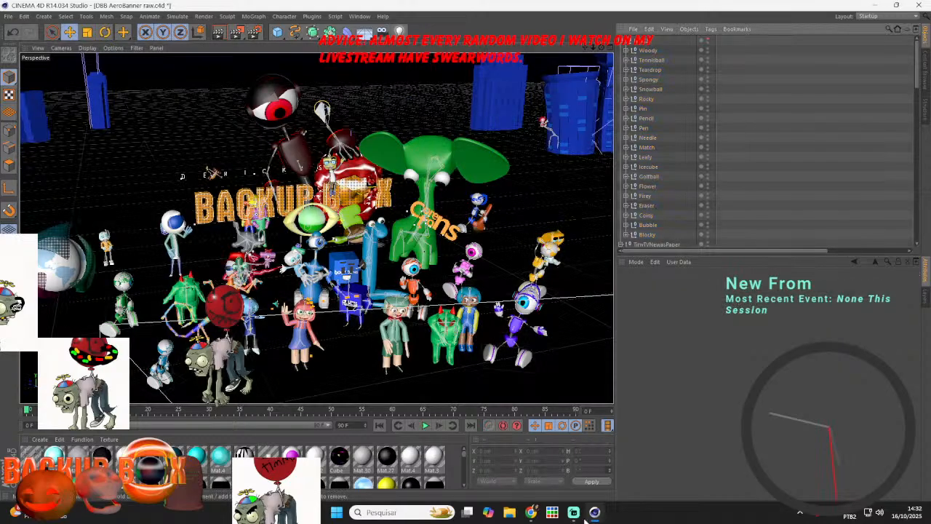
left_click(570, 513)
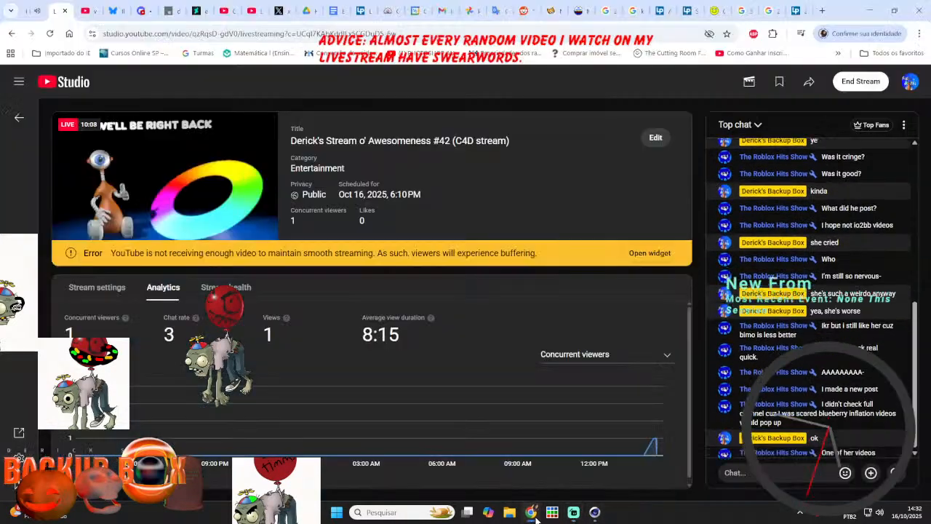
left_click(531, 512)
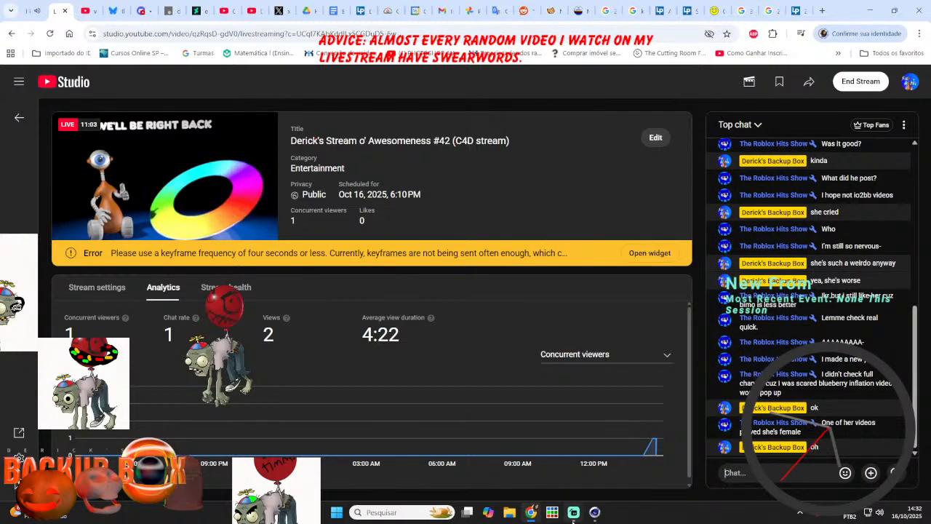
left_click(594, 516)
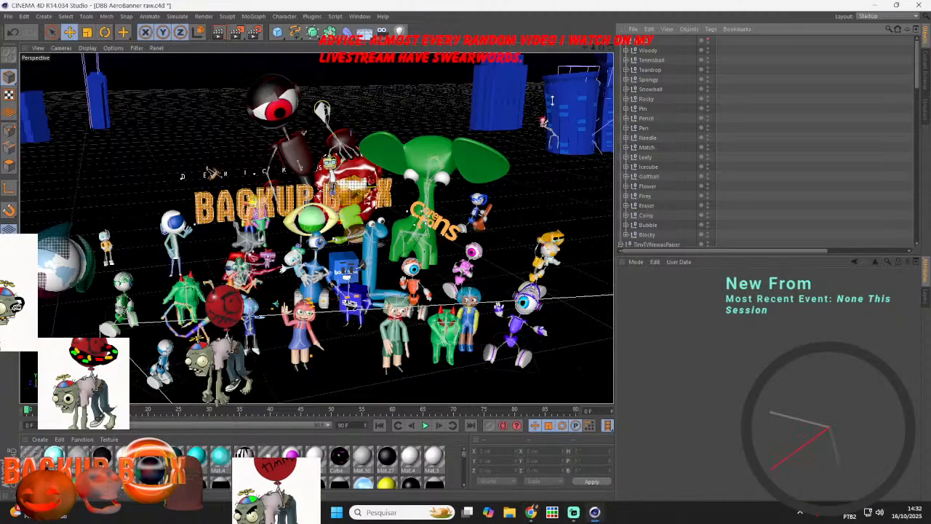
- Browse the Objects folder of the user object presets for another character
scroll(550, 148, "down", 4)
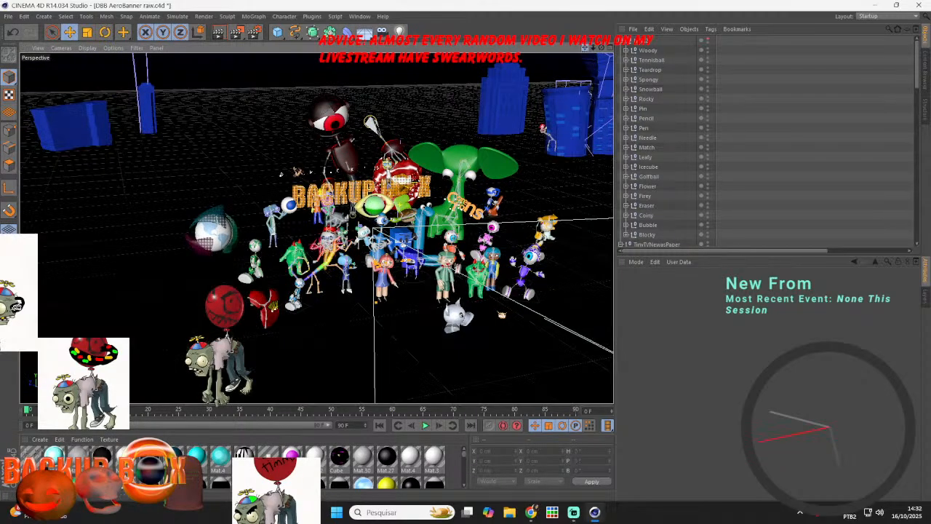
left_click_drag(585, 47, 477, 16)
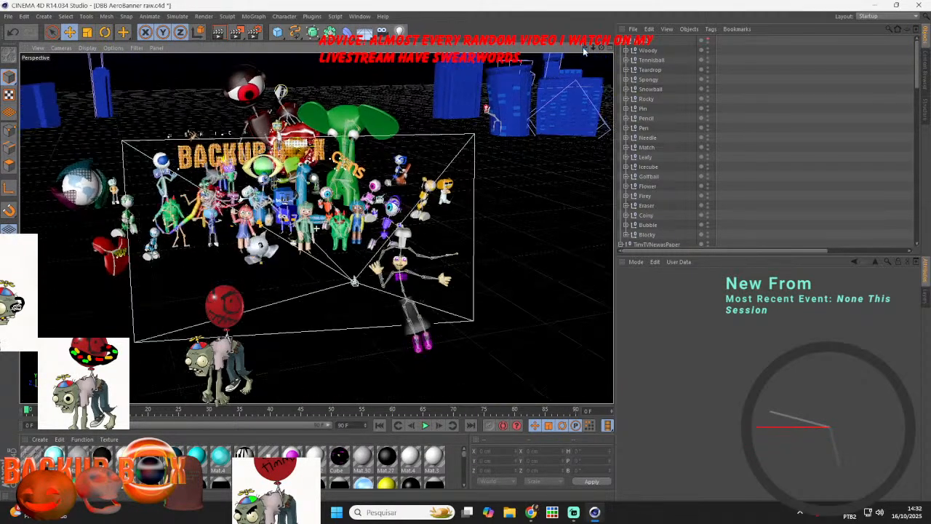
left_click(633, 29)
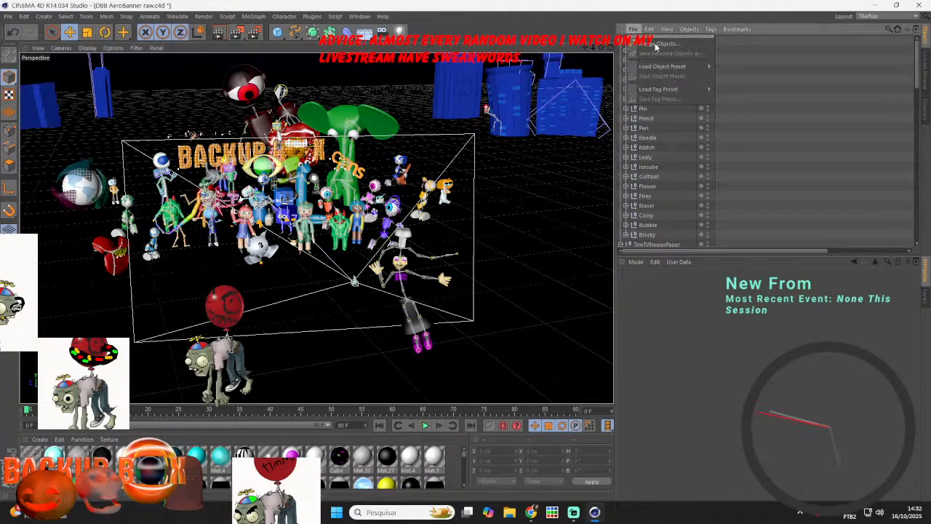
mouse_move(687, 66)
mouse_move(732, 64)
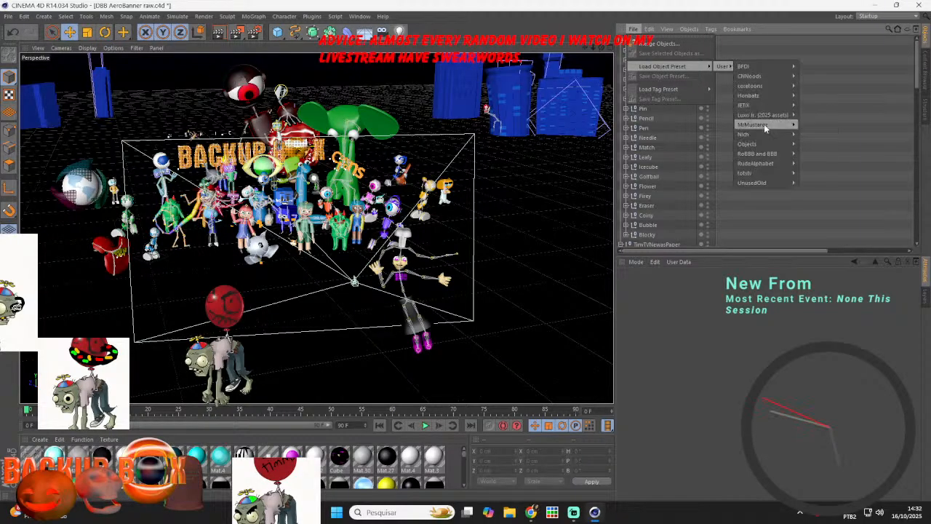
mouse_move(757, 142)
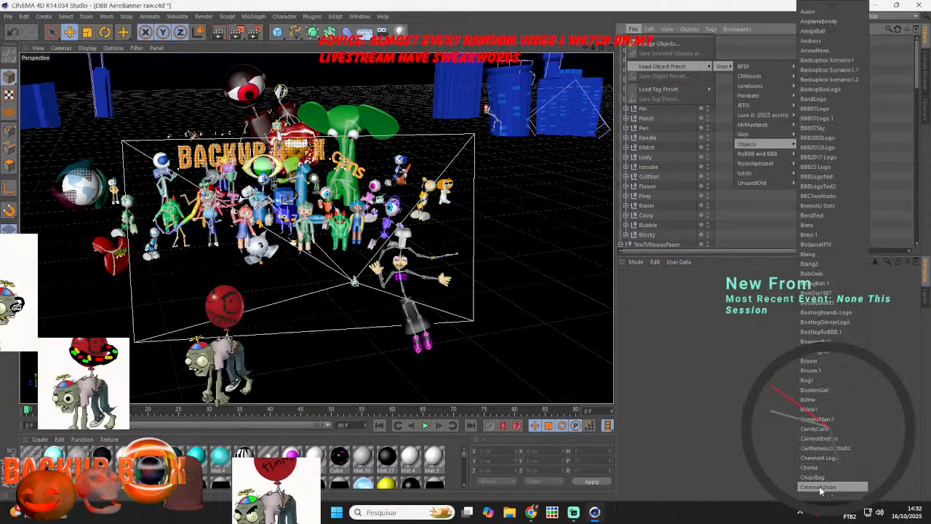
left_click(826, 440)
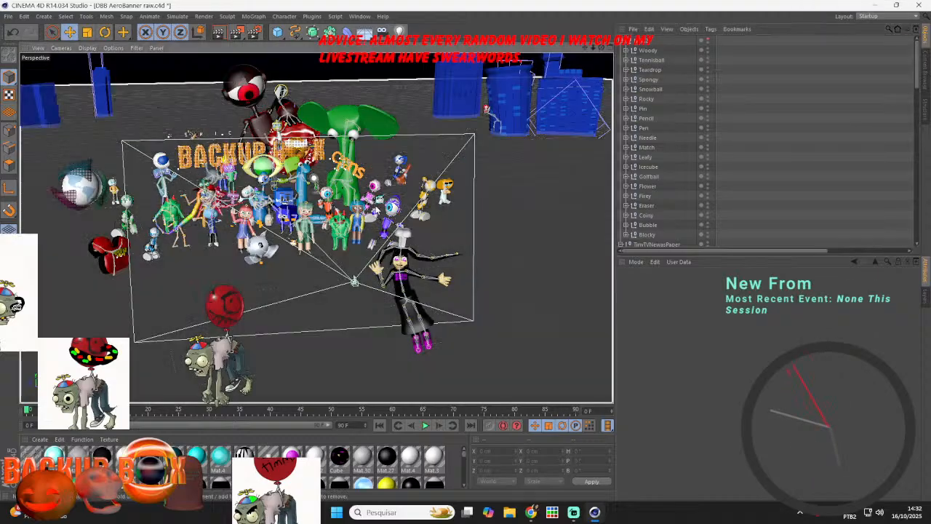
- Save the project with the TINY head in close view and check Streamlabs before returning to Cinema 4D
scroll(387, 211, "up", 4)
scroll(385, 207, "up", 5)
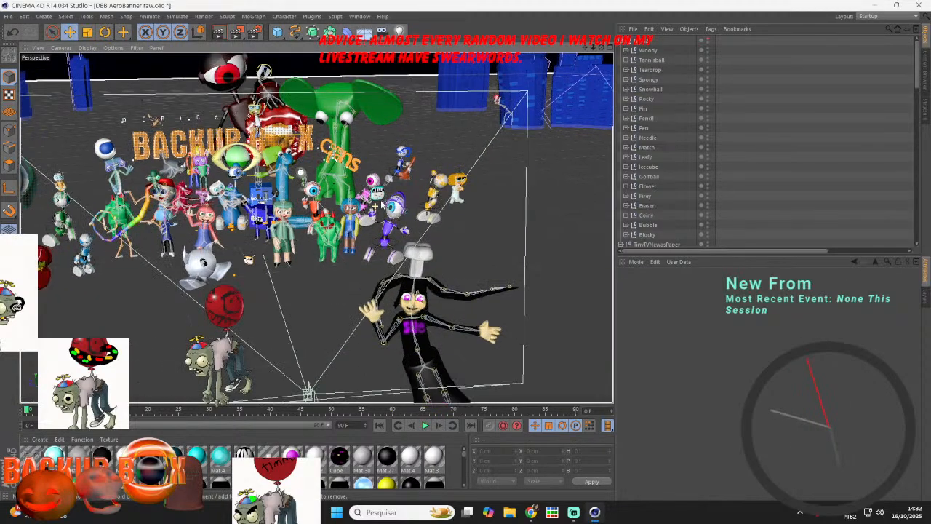
scroll(373, 191, "up", 3)
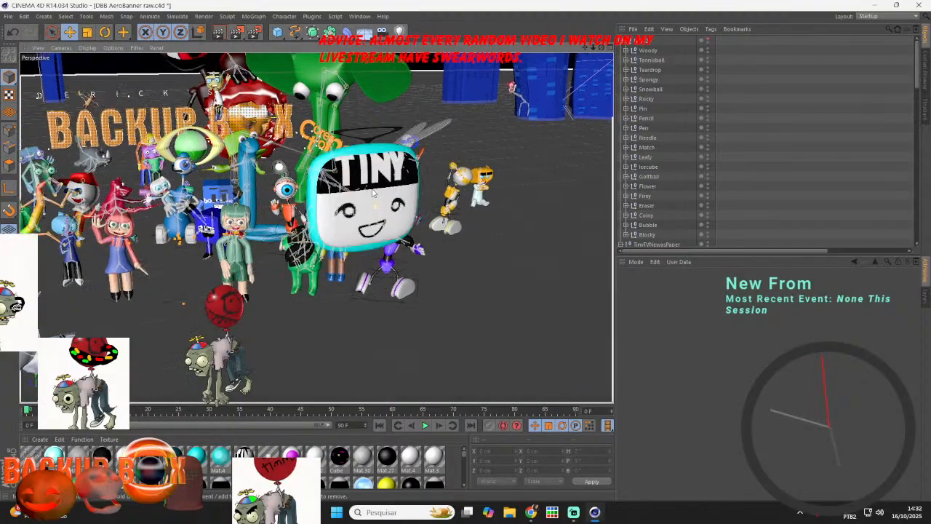
left_click(8, 16)
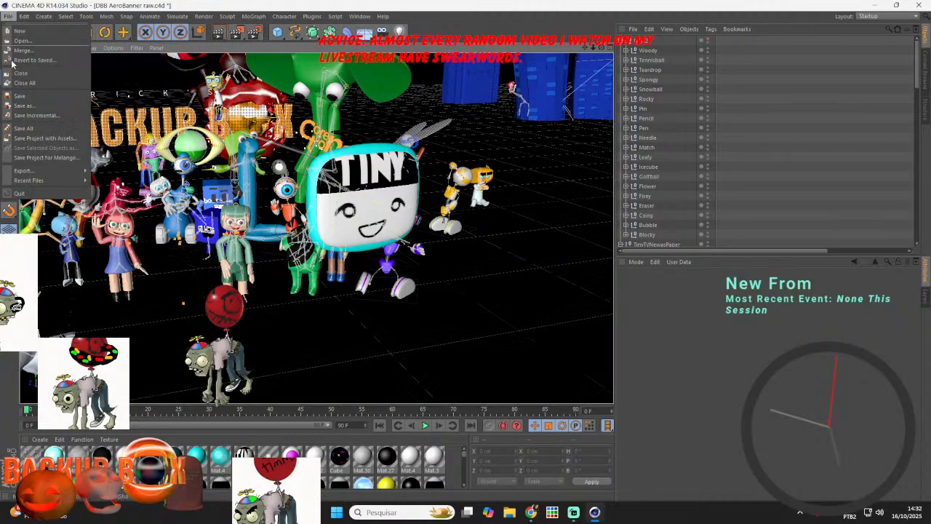
left_click(13, 103)
left_click(574, 512)
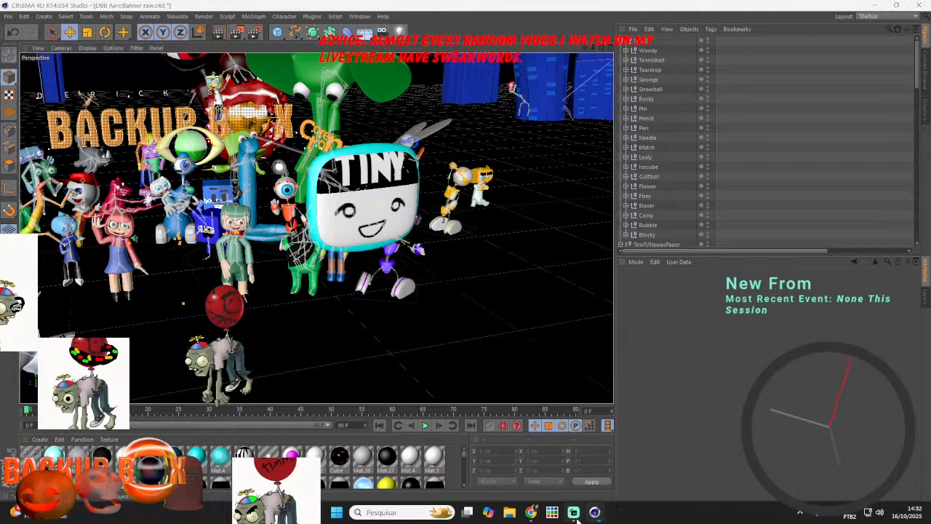
left_click(596, 513)
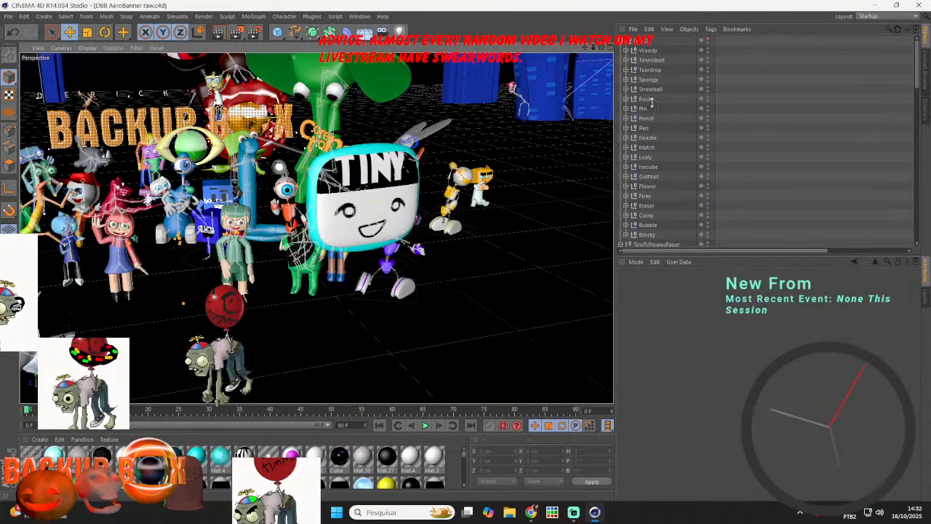
- Shift the first texture on Plane.2 of the TinyTV head to a U offset of -234 %, giving one eye a wink
scroll(642, 70, "down", 5)
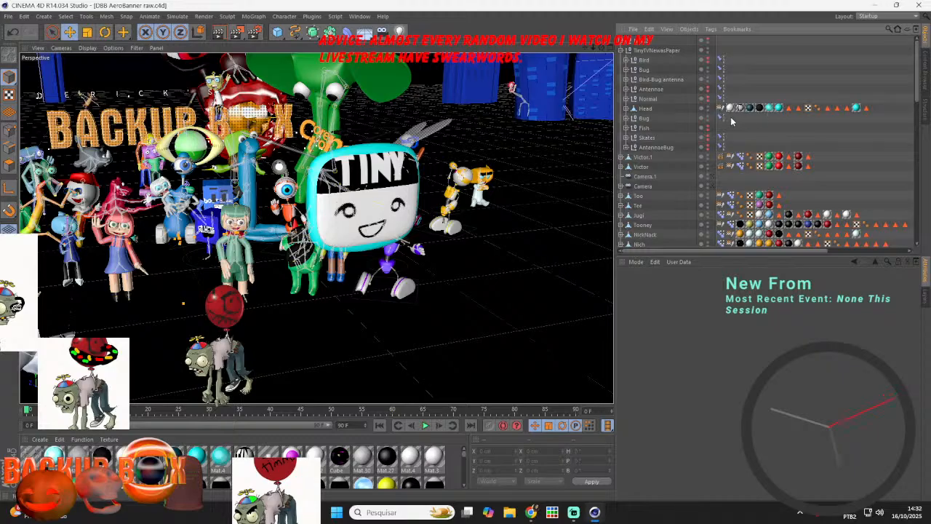
left_click(626, 109)
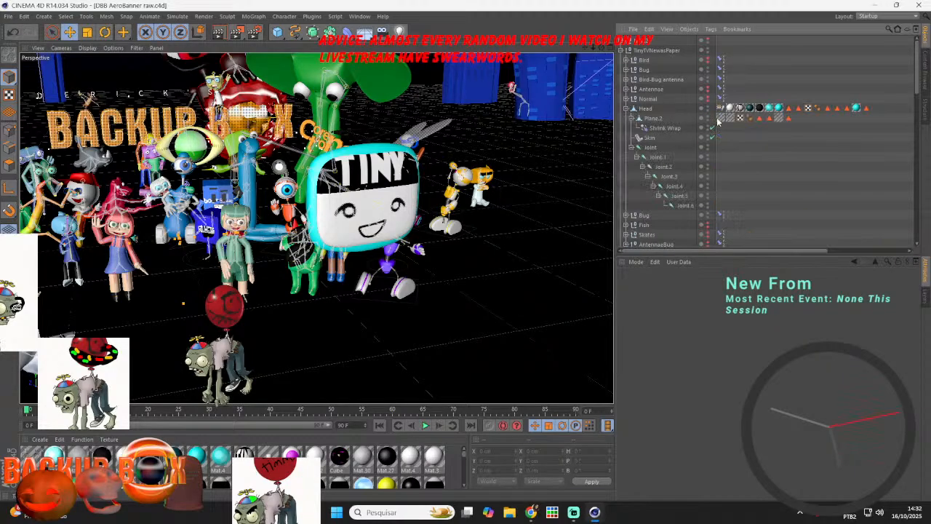
left_click(719, 119)
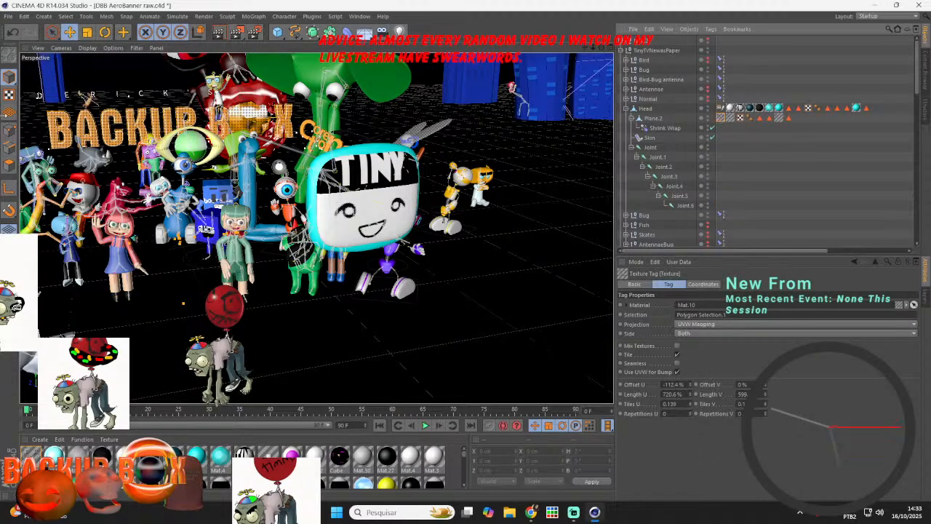
left_click(652, 117)
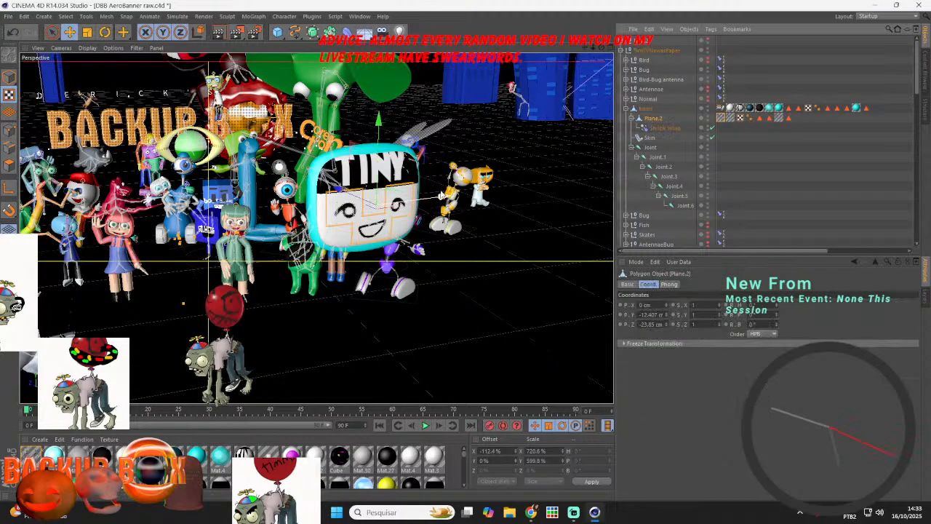
left_click_drag(441, 194, 155, 213)
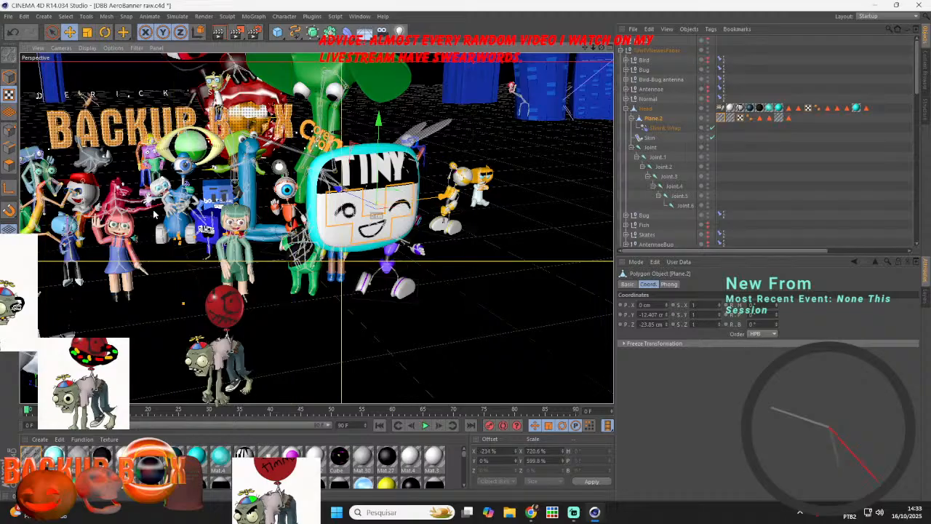
- Shift Plane.2's mouth texture to a U offset of about -460 % for a closed smirk, and save the project back in Model mode
left_click(745, 149)
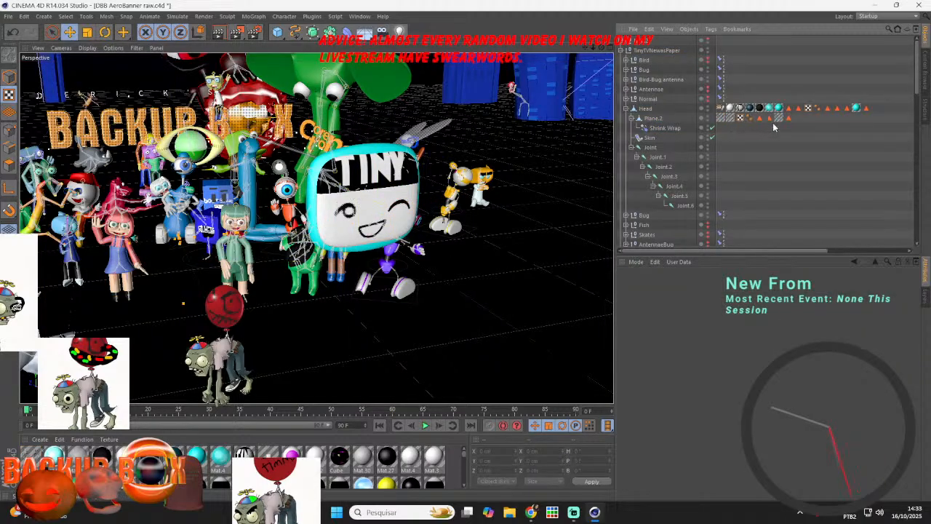
left_click(777, 118)
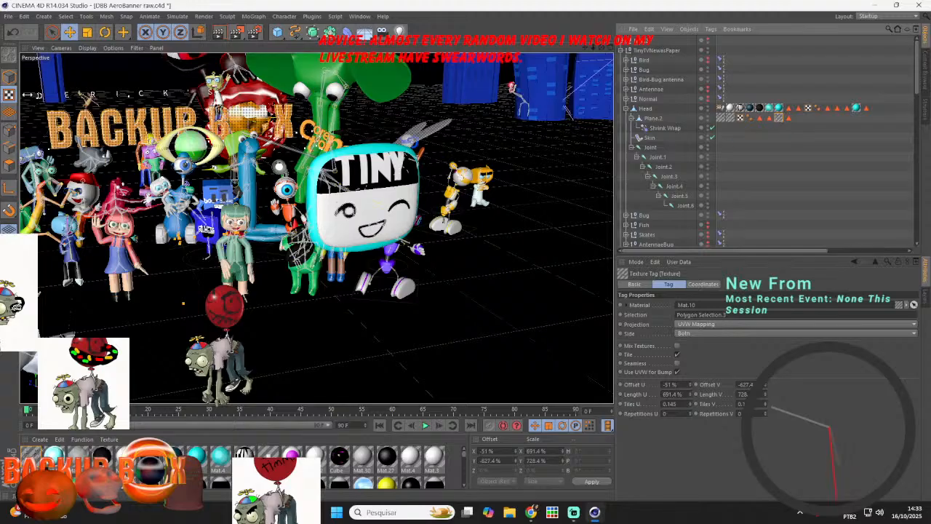
left_click(652, 119)
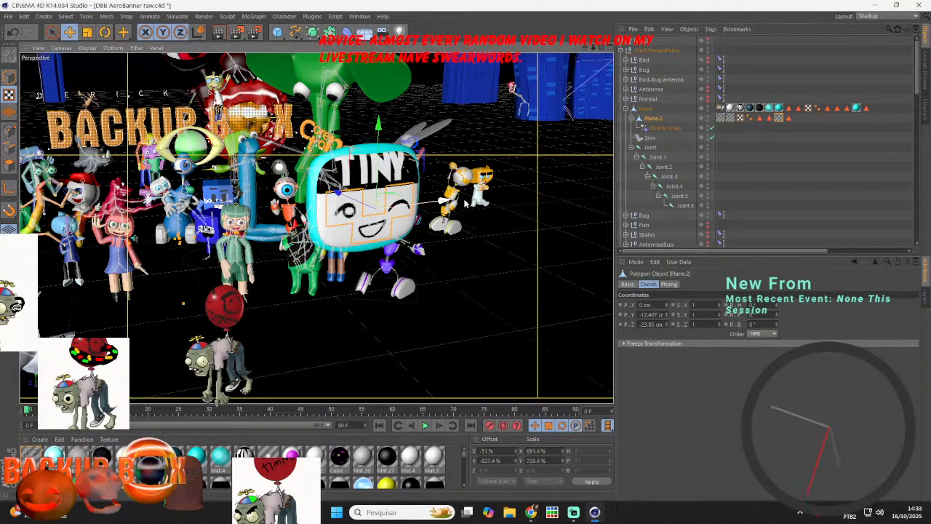
left_click_drag(465, 203, 375, 220)
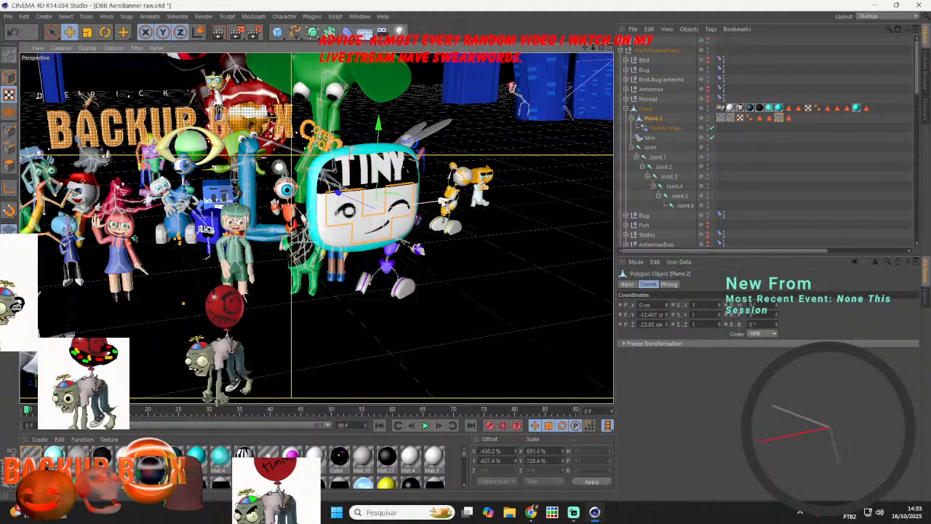
left_click(788, 150)
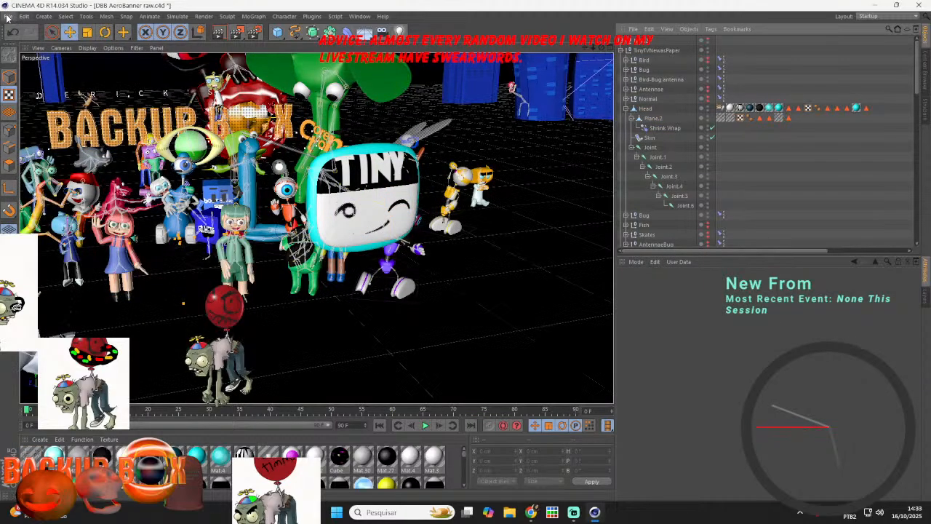
left_click(10, 77)
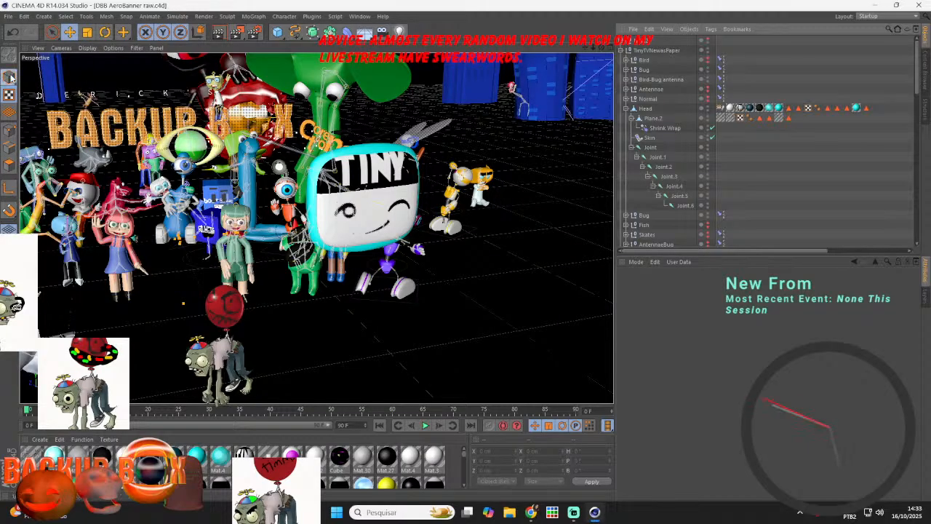
- Check the live chat in Streamlabs Desktop and YouTube Studio, and switch to the browser tab with the YouTube video
left_click(574, 513)
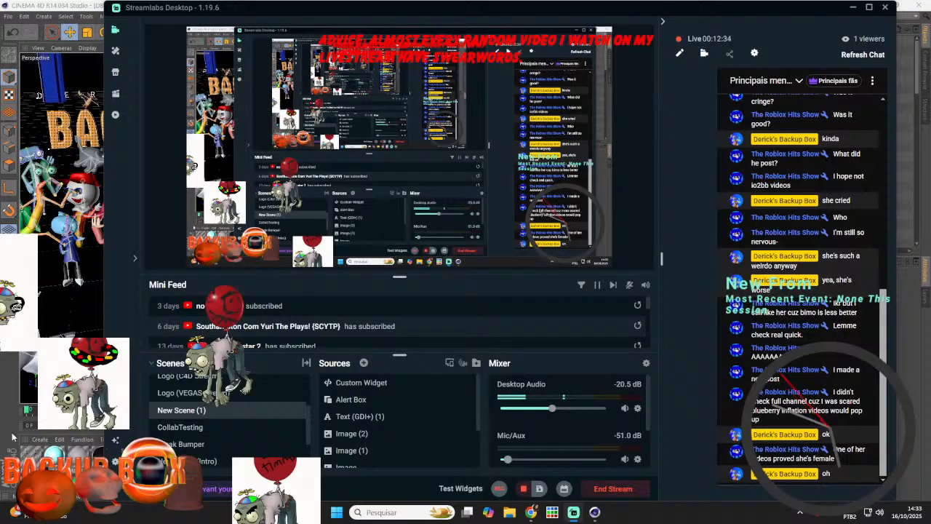
left_click(595, 512)
left_click(531, 513)
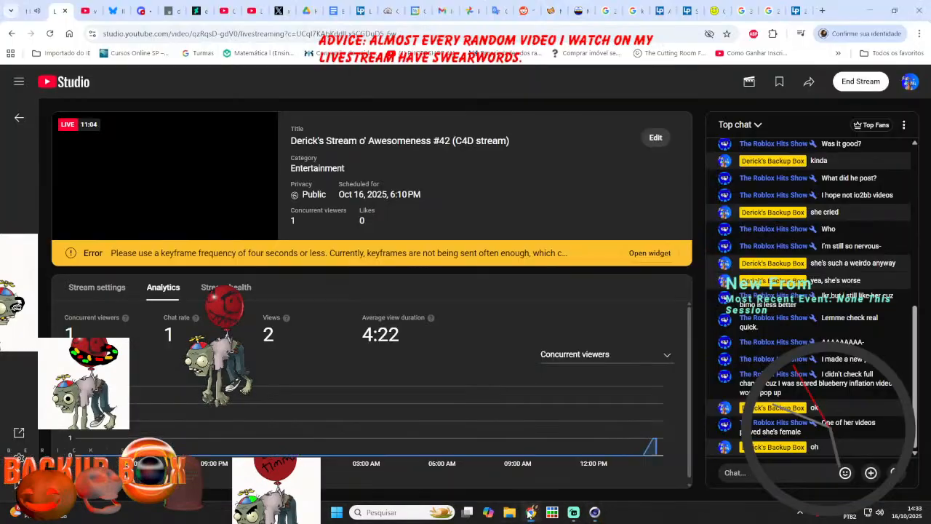
left_click(33, 9)
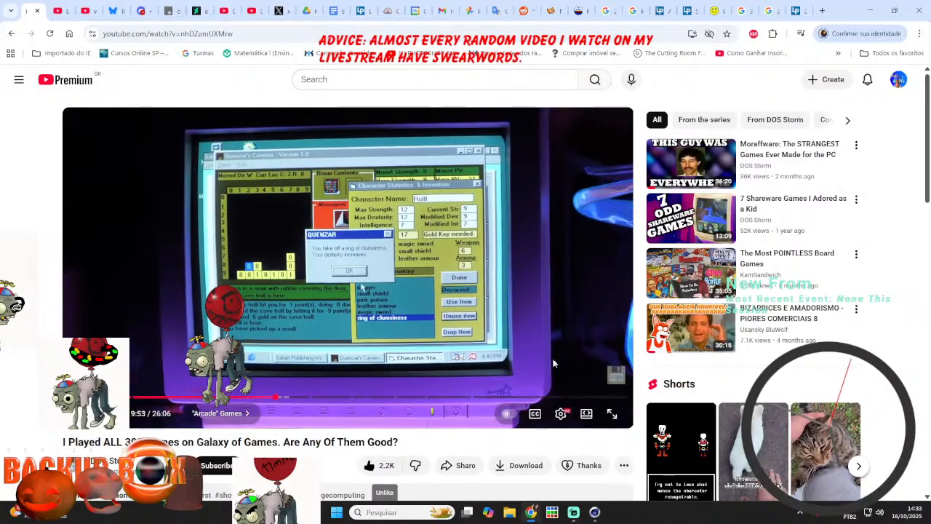
- Switch to Cinema 4D, collapse the existing TinyTVNewasPaper hierarchy, and load another TinyTVNewasPaper from the user Objects presets
left_click(596, 513)
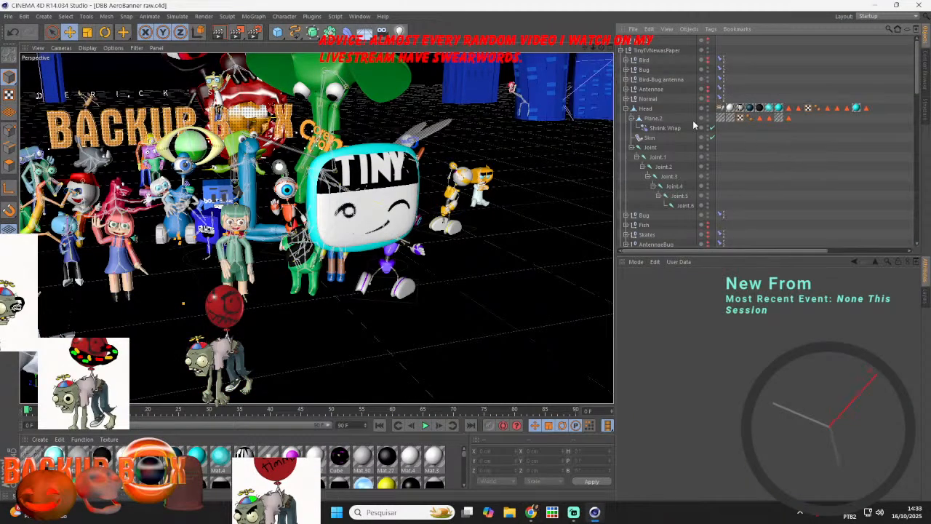
left_click(621, 50)
left_click(632, 30)
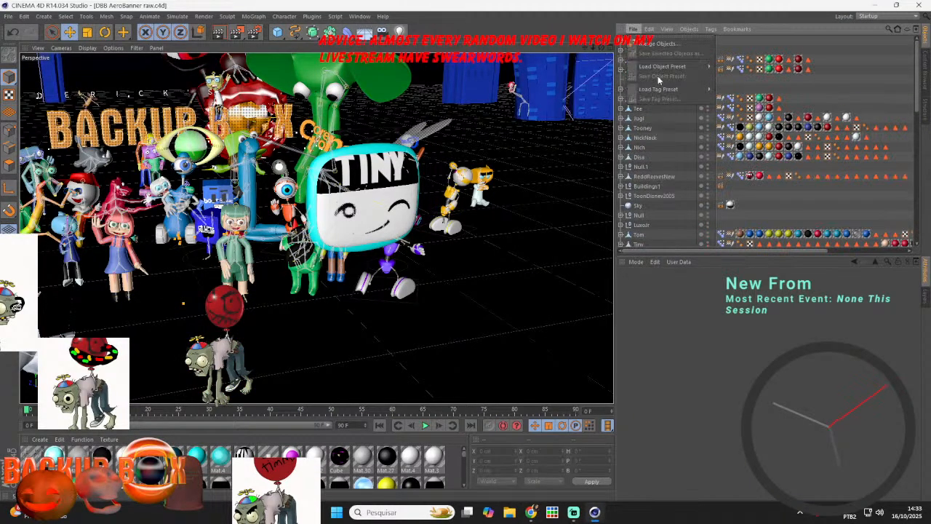
mouse_move(676, 66)
mouse_move(724, 66)
mouse_move(758, 148)
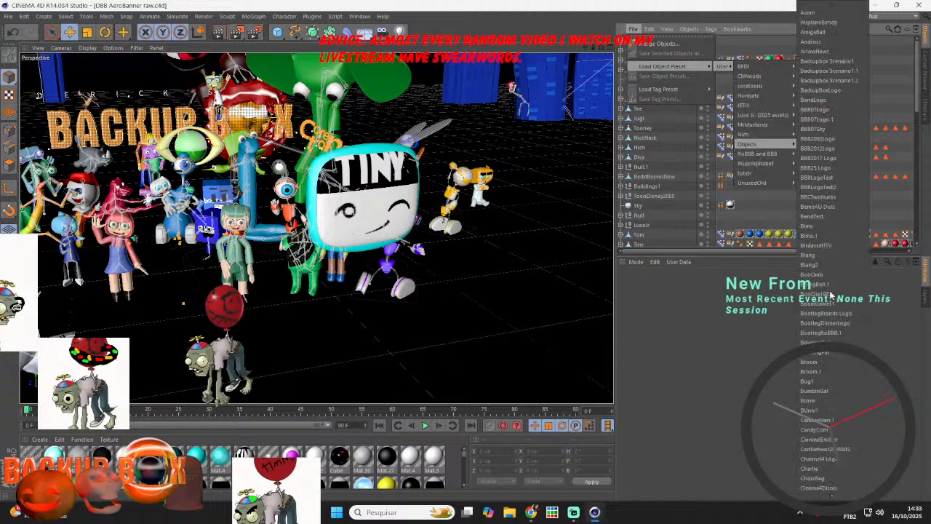
scroll(842, 452, "down", 7)
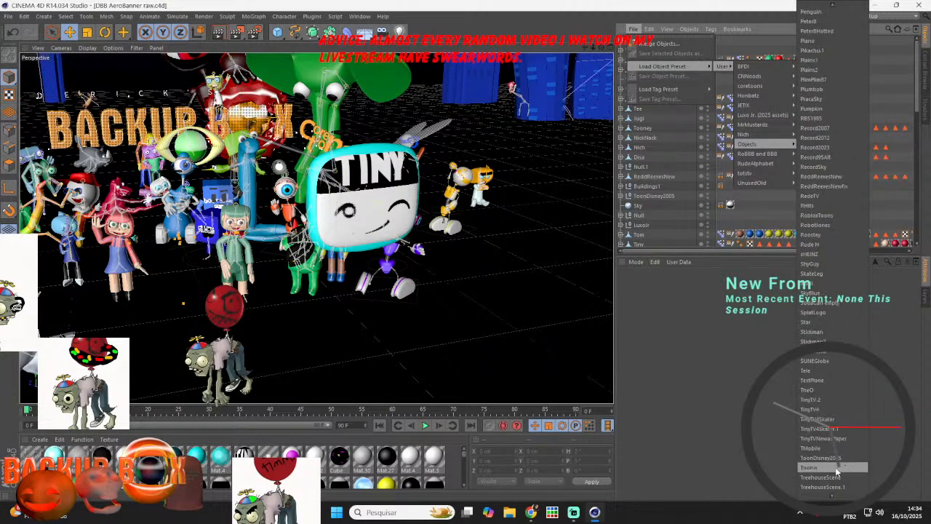
left_click(836, 435)
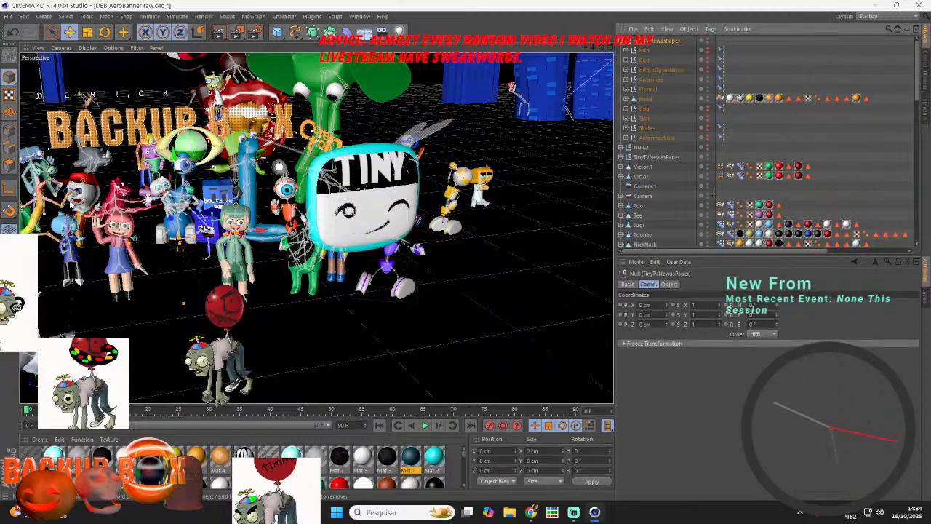
- Move the newly loaded TinyTVNewasPaper null forward to about -963 cm on Z and scale it to 0.3 on all axes
left_click_drag(174, 221, 195, 246)
left_click(709, 305)
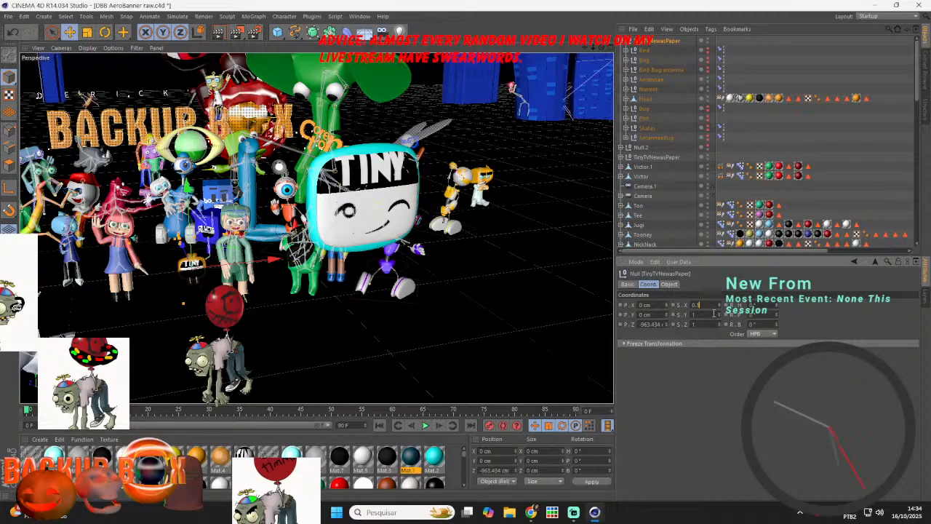
type("0.1")
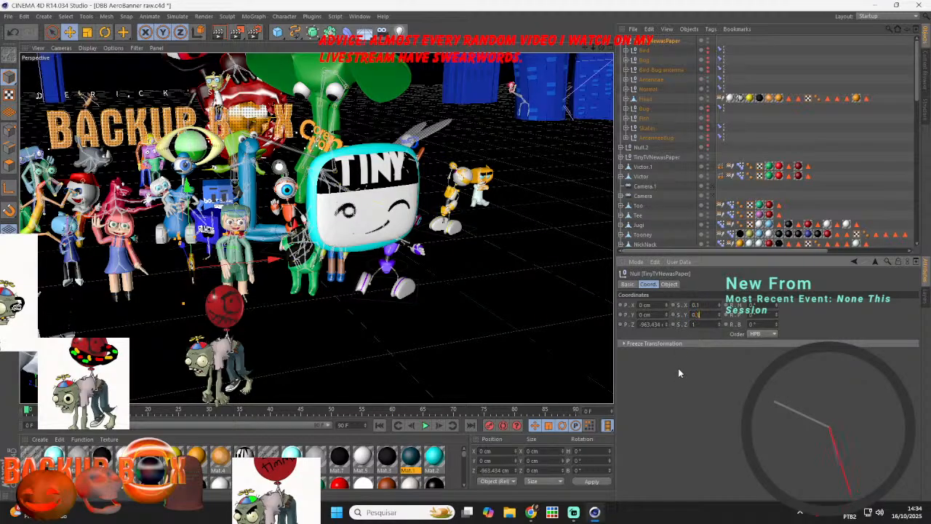
left_click_drag(711, 305, 695, 306)
type("2")
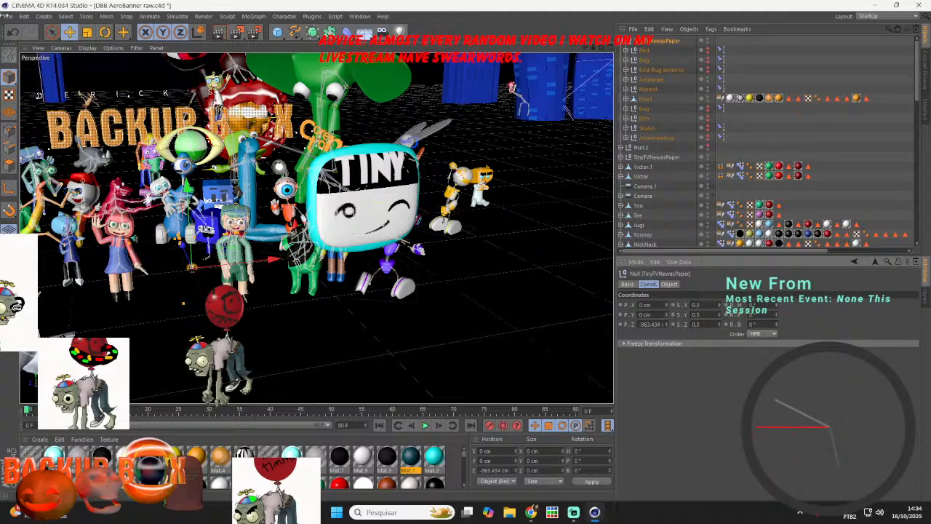
- Save the project and check the live chat in Streamlabs Desktop before returning to Cinema 4D
left_click(10, 16)
left_click(16, 97)
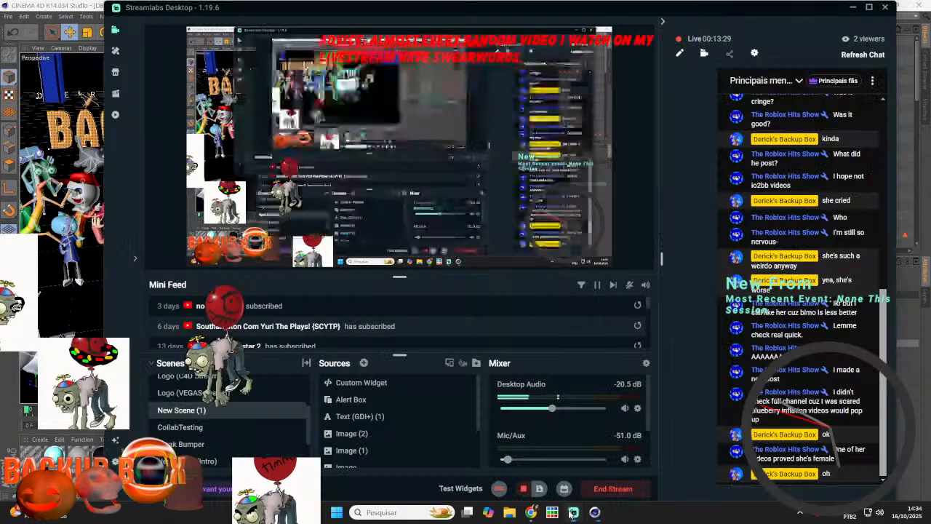
left_click(594, 513)
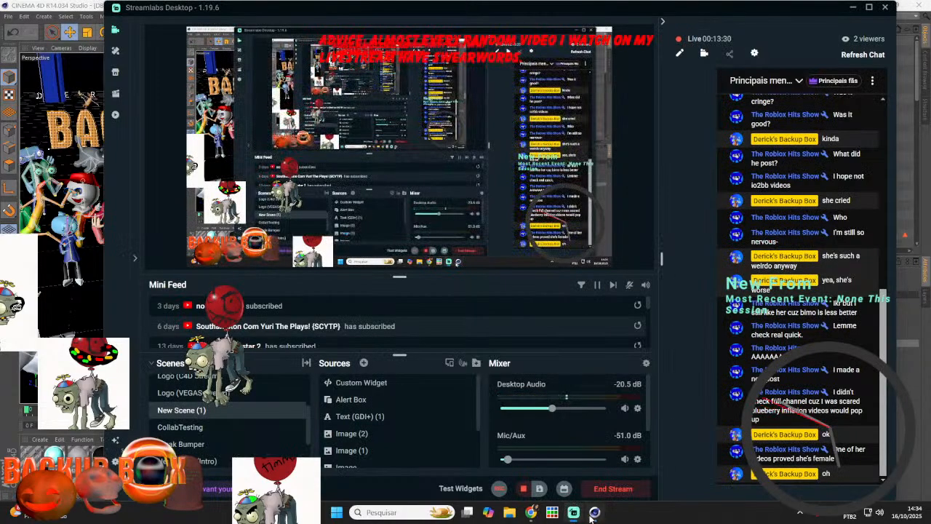
left_click(594, 513)
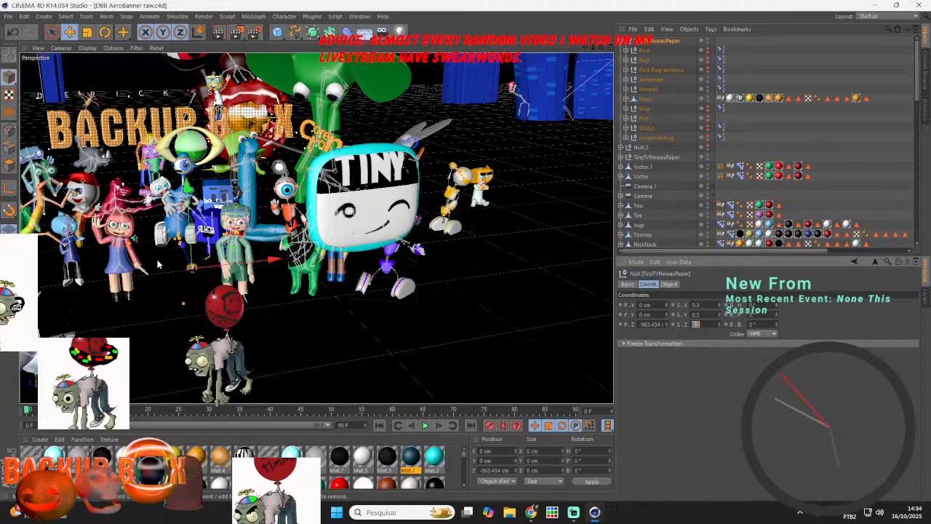
- Raise the small orange TINY head off the floor to about 38 cm on Y
scroll(165, 259, "up", 5)
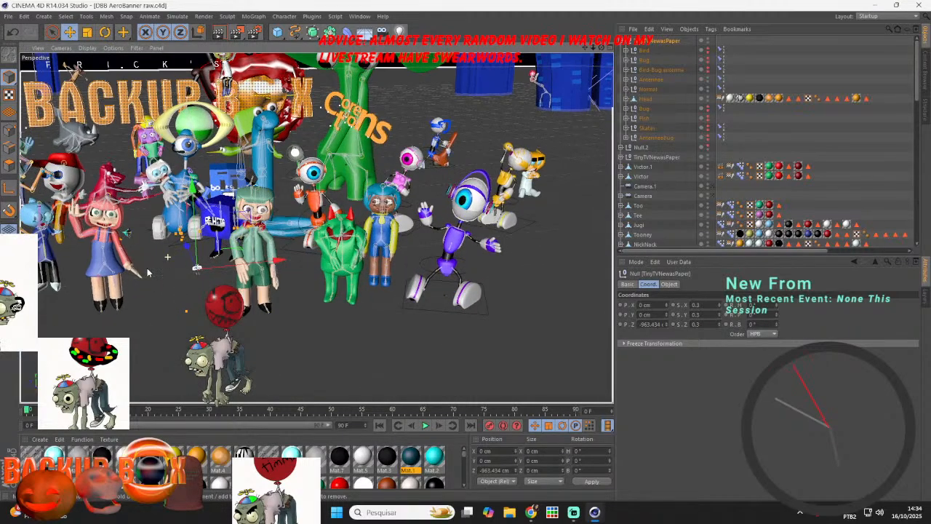
scroll(147, 272, "up", 5)
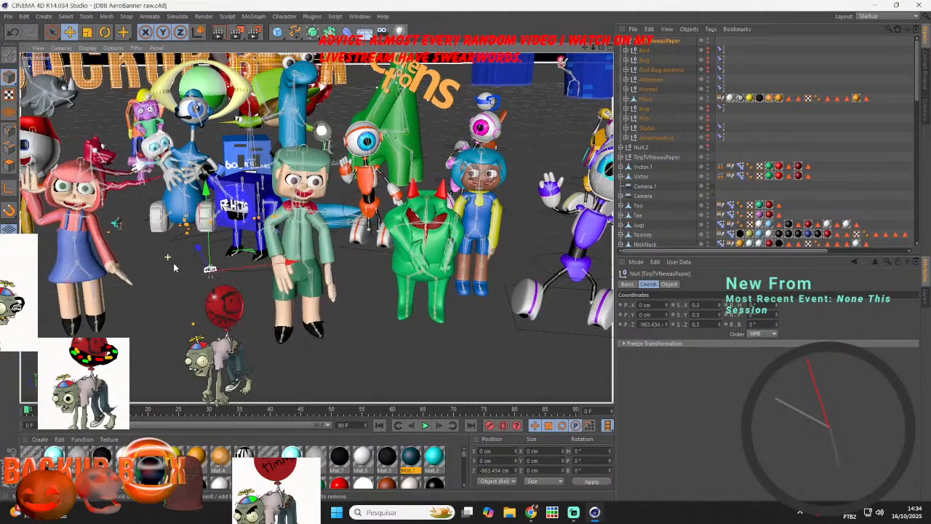
scroll(175, 264, "up", 6)
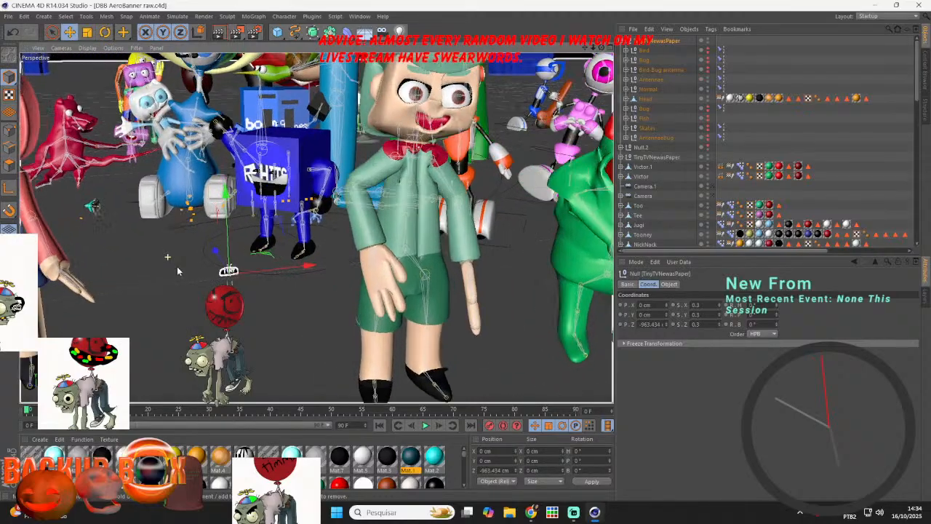
scroll(177, 268, "up", 4)
scroll(221, 271, "up", 6)
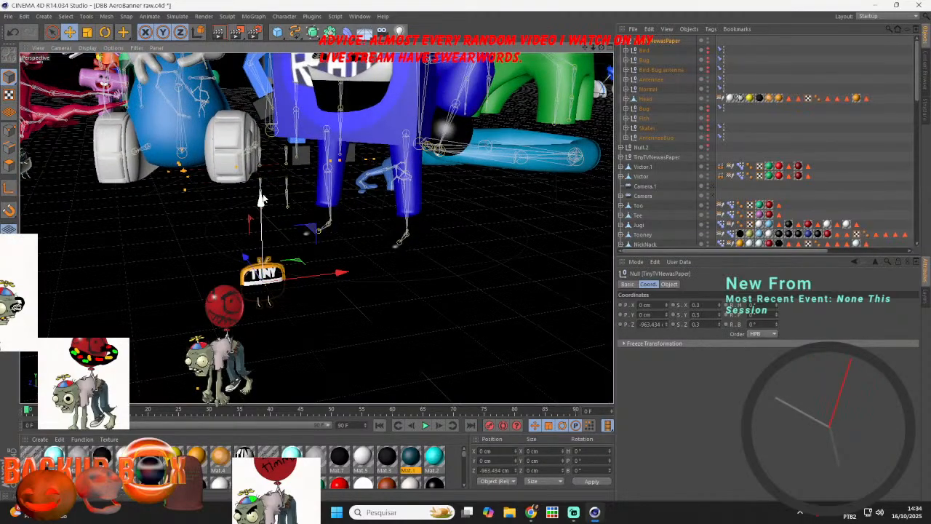
left_click_drag(263, 199, 291, 176)
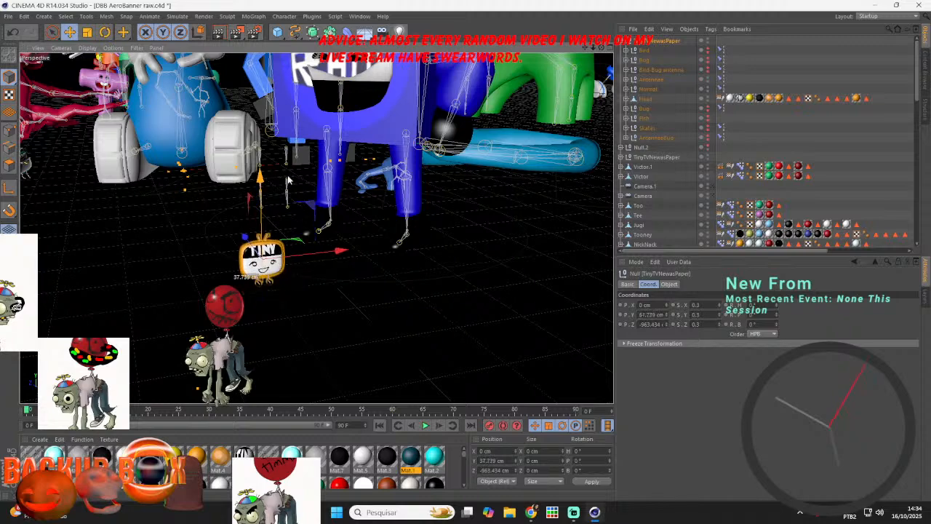
- Rotate the small TINY head to a heading of about -38° and a pitch of about -18.5°, saving the project between the turns
scroll(264, 268, "up", 3)
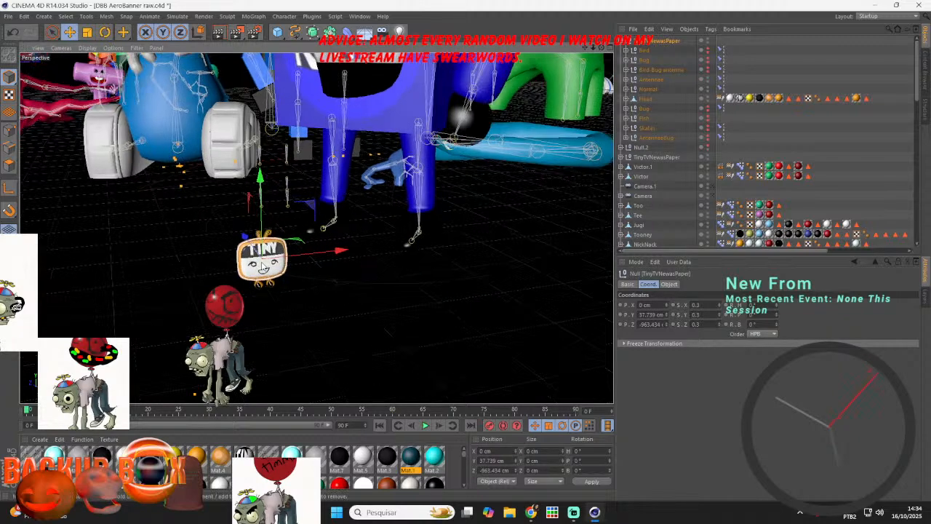
scroll(263, 268, "up", 5)
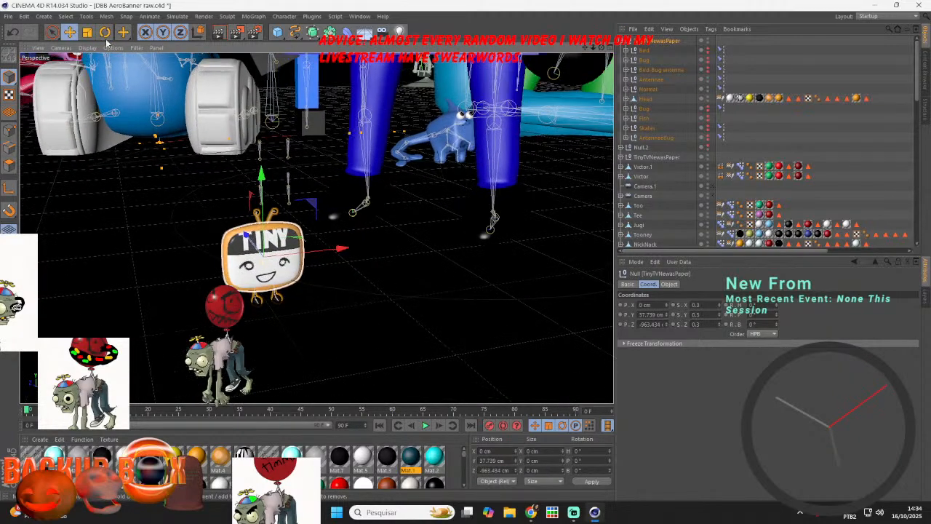
left_click(104, 32)
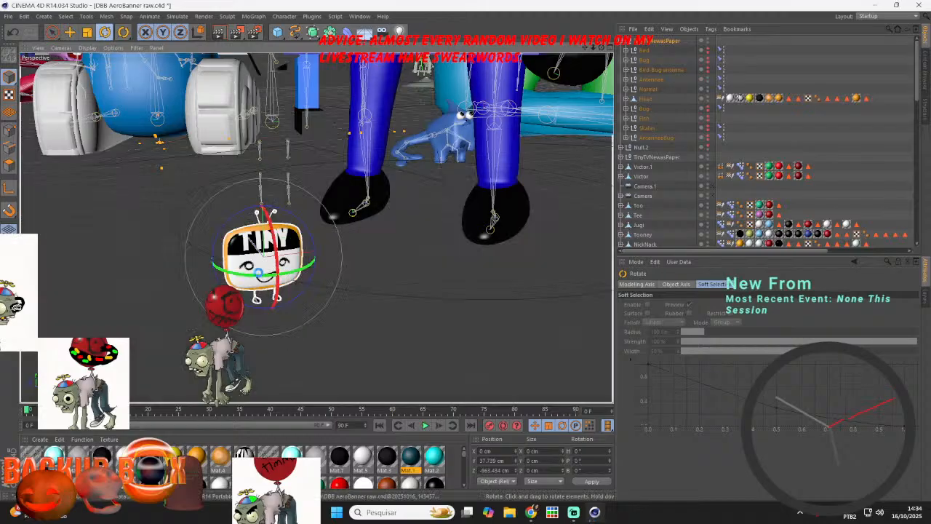
left_click_drag(246, 275, 207, 277)
left_click(9, 16)
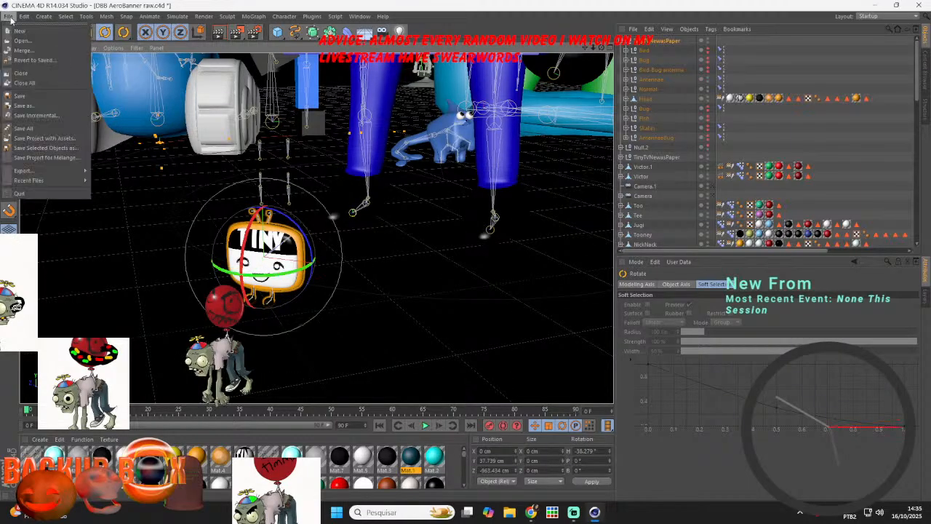
left_click(29, 100)
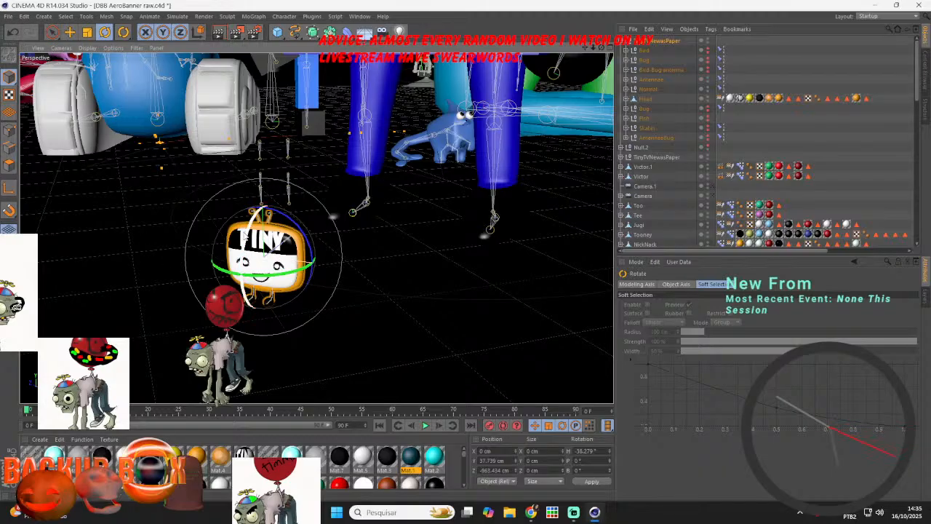
left_click_drag(246, 251, 246, 230)
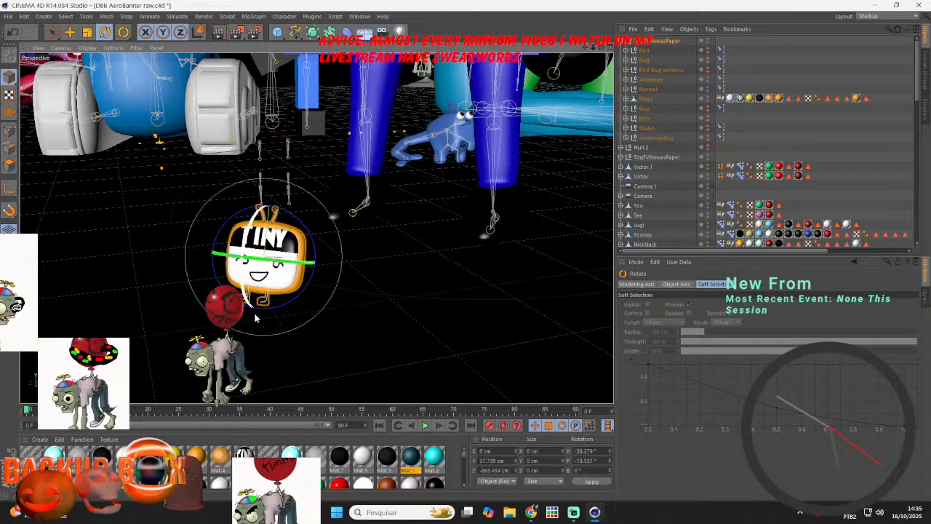
- Scale the orange head's mouth texture on Plane.2 to about 573 % in U and 837 % in V in Texture mode
scroll(254, 316, "up", 6)
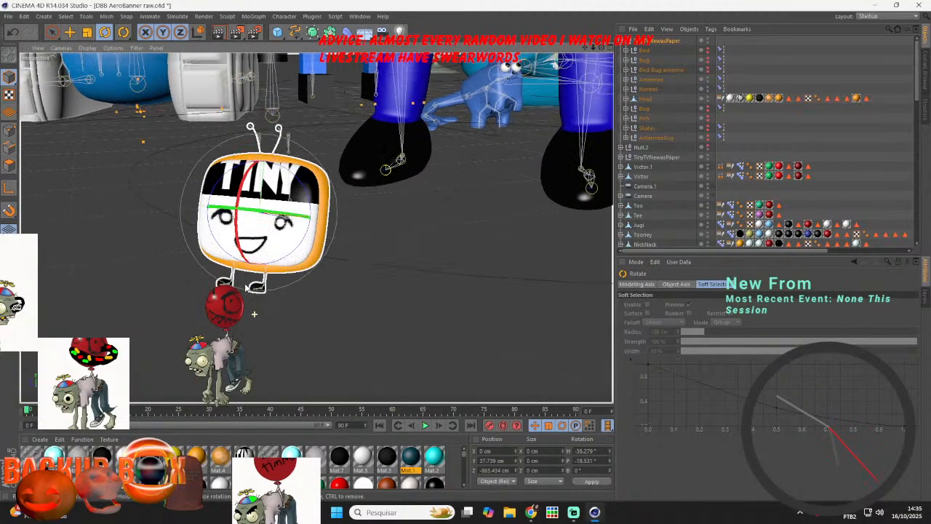
scroll(254, 313, "up", 4)
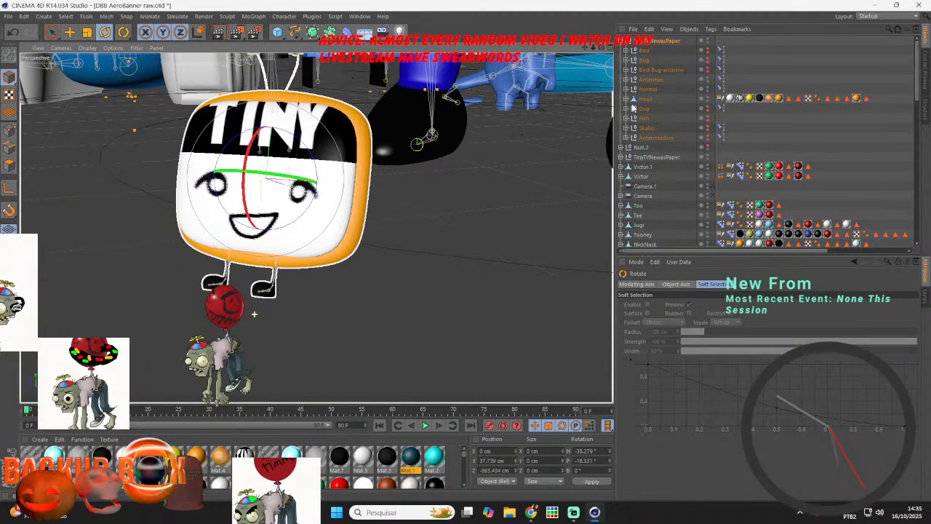
left_click(626, 99)
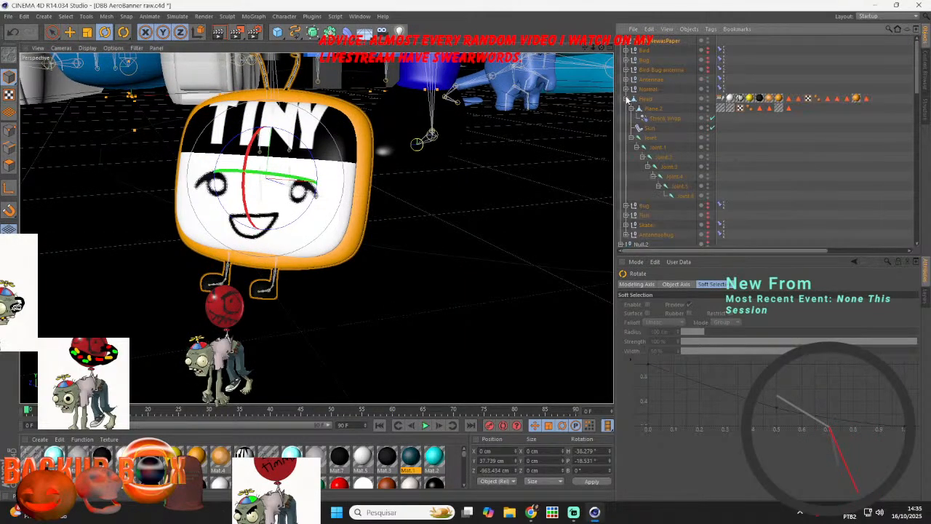
left_click(779, 108)
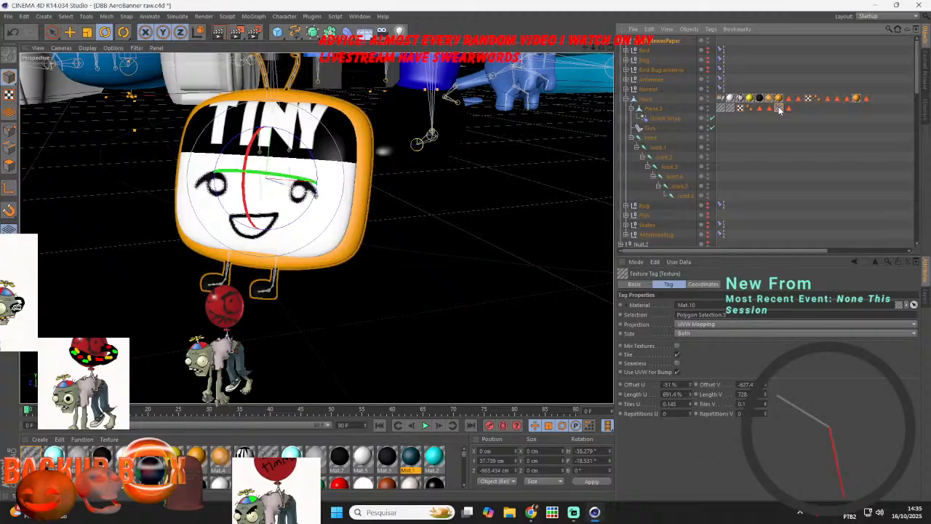
left_click(653, 109)
left_click(10, 95)
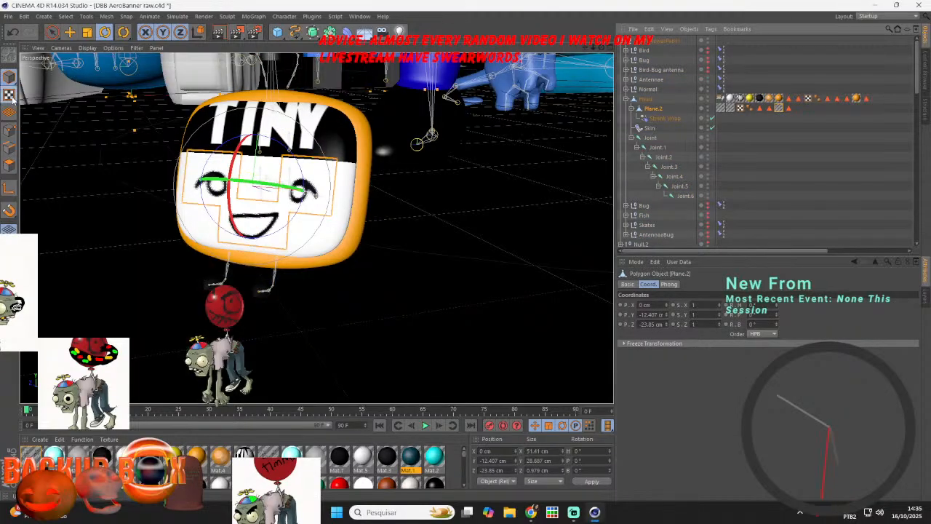
left_click(87, 32)
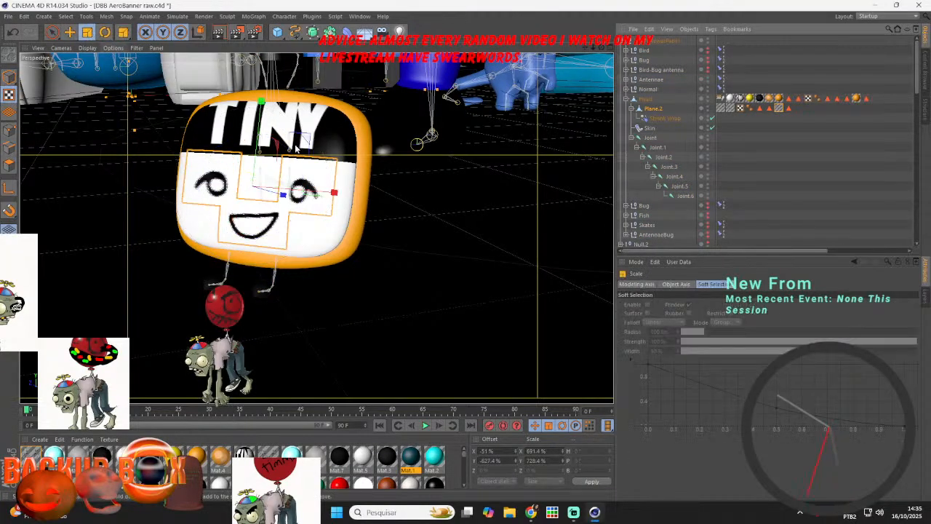
left_click_drag(346, 70, 87, 356)
left_click_drag(433, 129, 397, 202)
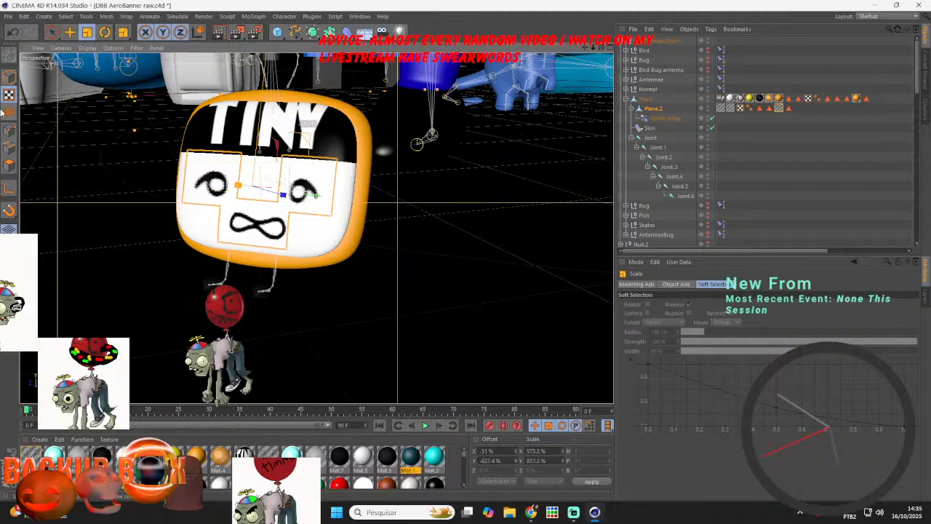
- Shift the orange head's mouth texture to offsets of about -209 % in U and -735 % in V for a tall, narrow mouth
left_click(69, 32)
left_click_drag(265, 112, 270, 56)
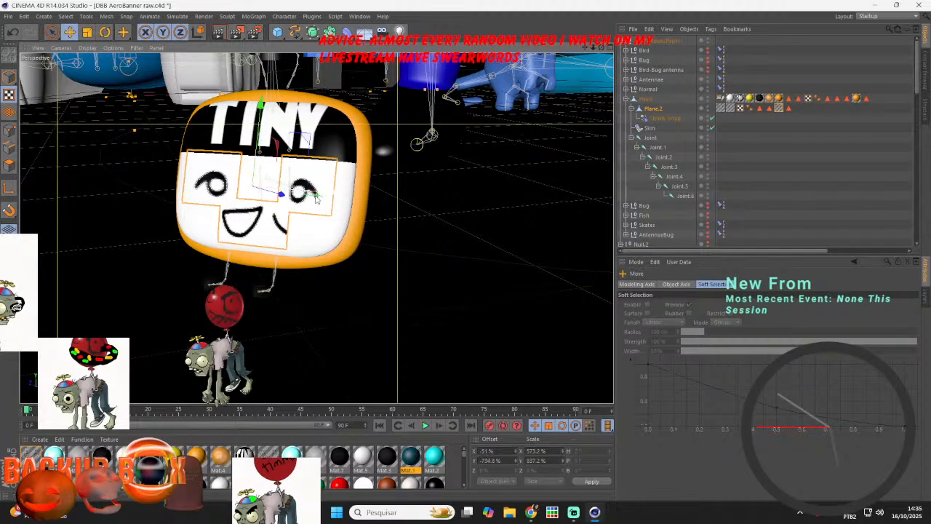
left_click_drag(330, 198, 392, 200)
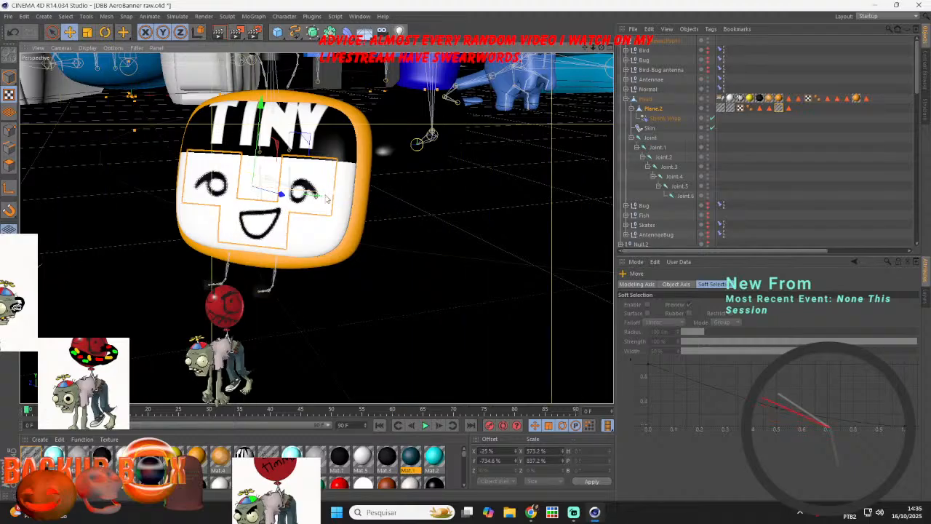
left_click_drag(327, 195, 37, 164)
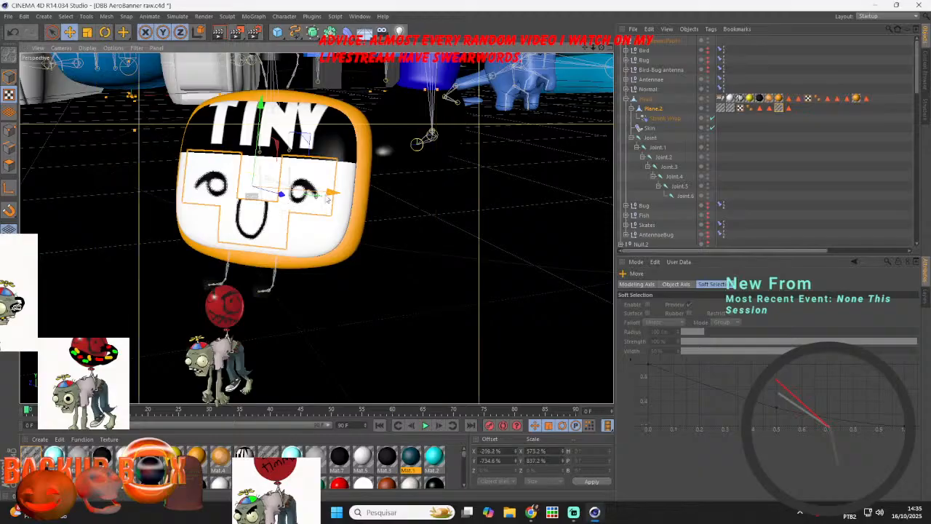
- Reduce the mouth texture's V scale to about 638 %, reposition it vertically to form a round open mouth, and deselect the object
left_click(87, 32)
left_click_drag(261, 103, 243, 265)
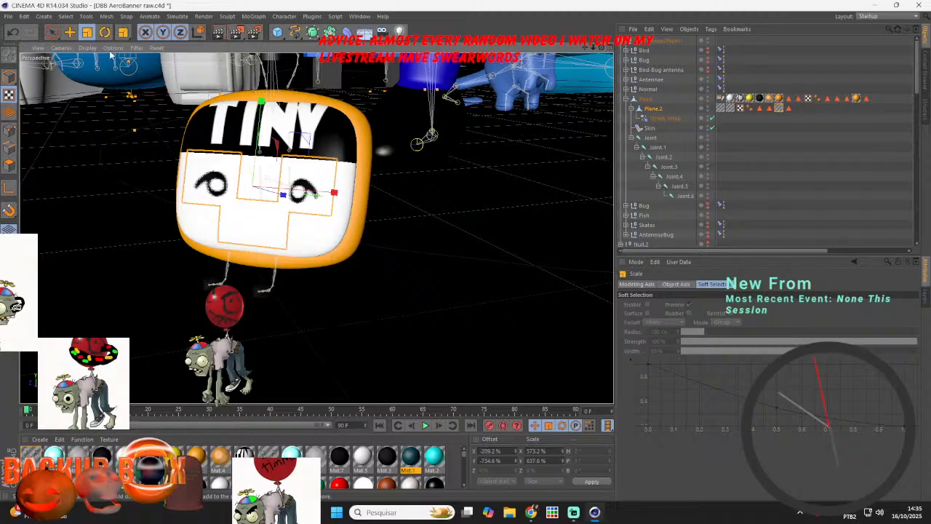
left_click(70, 32)
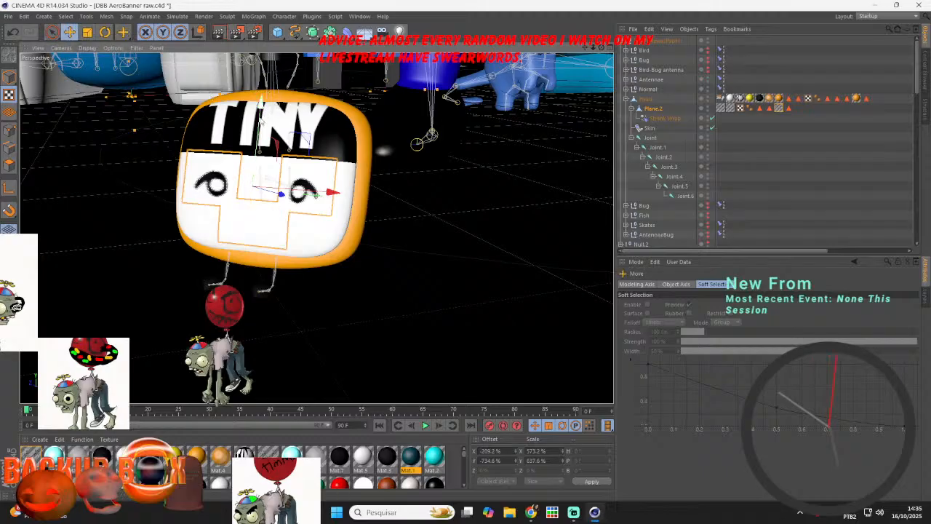
left_click_drag(247, 320, 255, 484)
left_click_drag(259, 269, 259, 254)
left_click(743, 151)
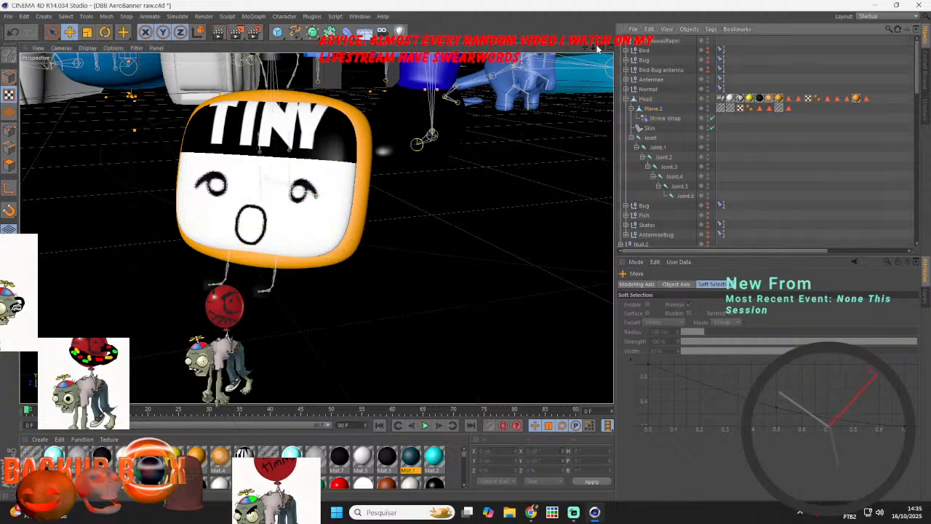
- Save the DBB AeroBanner project and check the live stream's chat in Streamlabs Desktop
left_click_drag(599, 47, 16, 10)
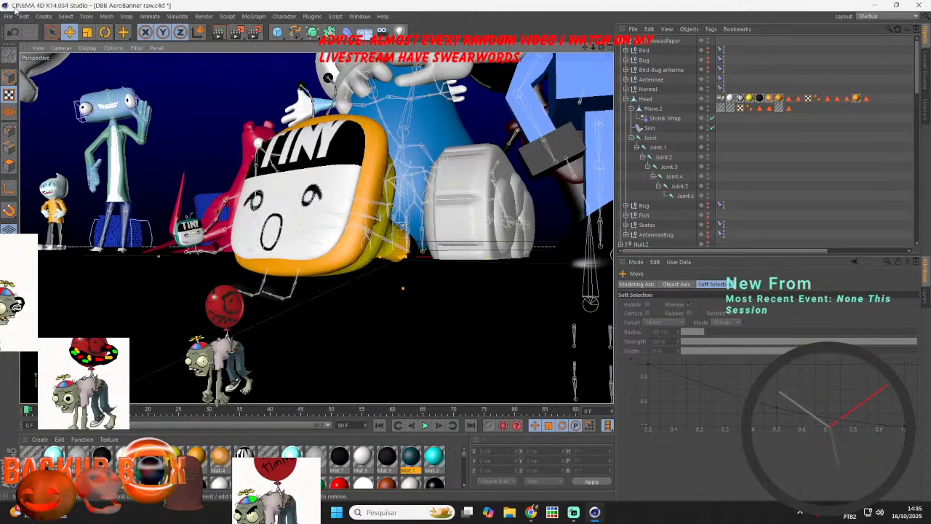
left_click(6, 16)
left_click(24, 99)
left_click(573, 513)
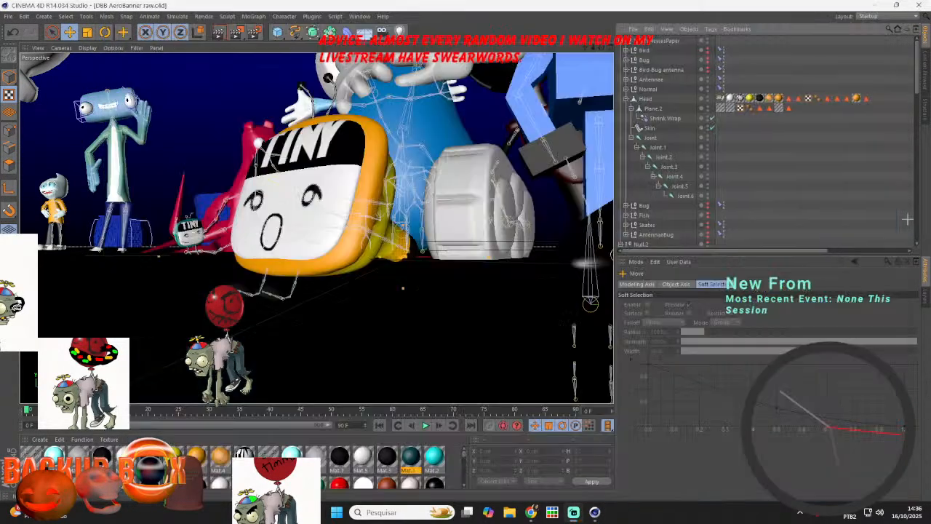
left_click(925, 323)
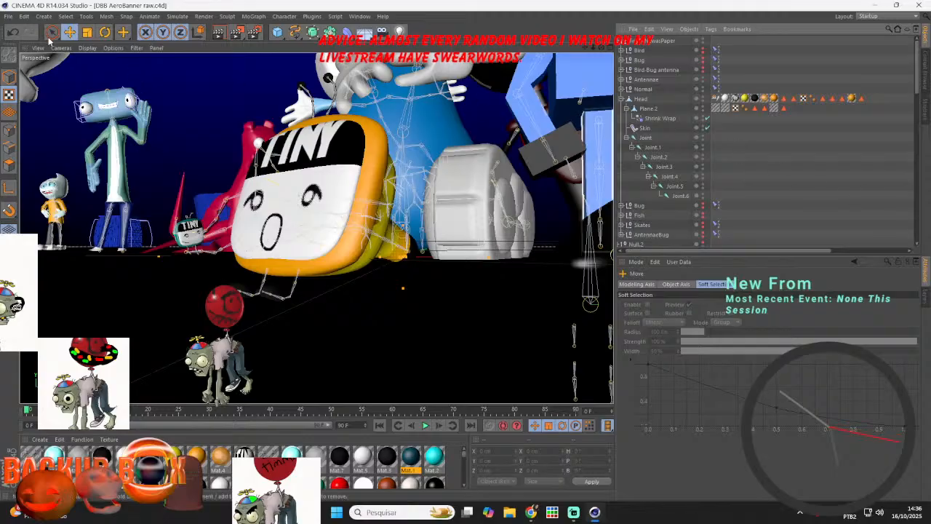
- Switch the perspective viewport's display to Hidden Line and save the project
left_click(87, 47)
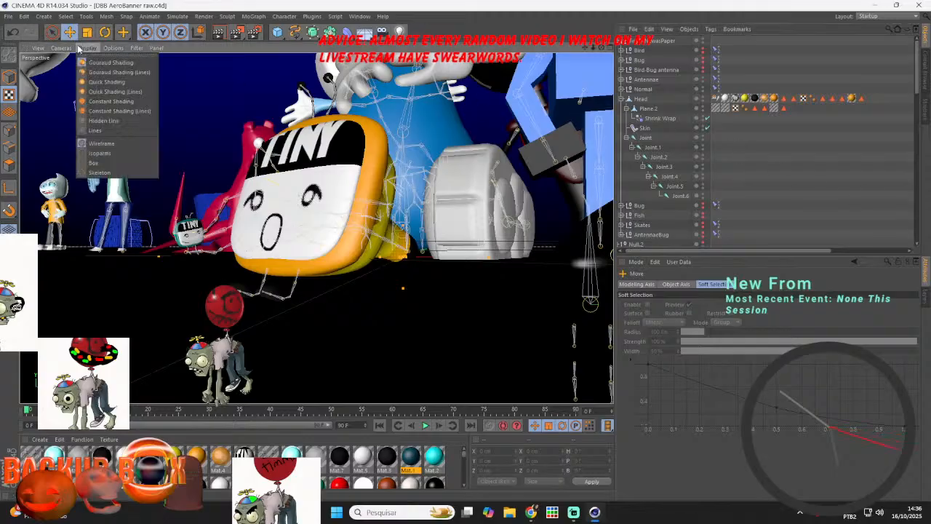
left_click(110, 123)
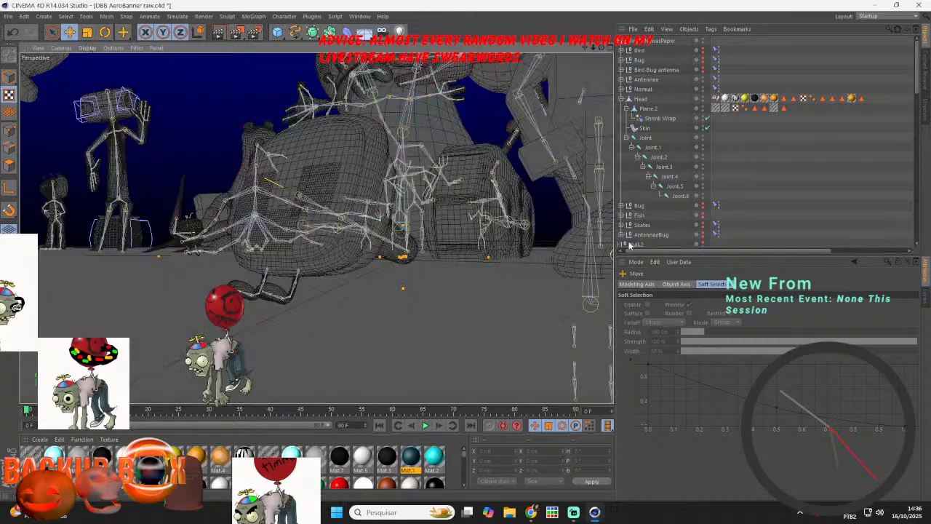
left_click(8, 18)
left_click(24, 96)
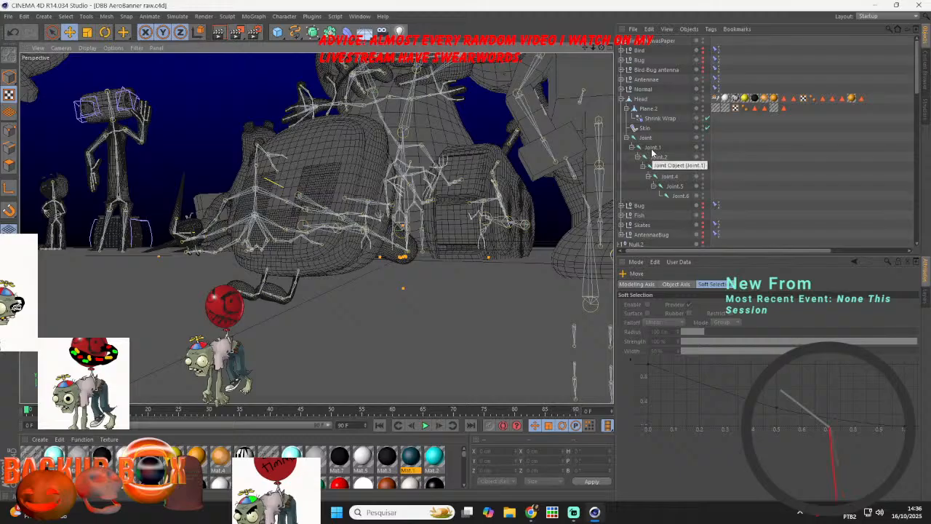
- Expand the Normal group and bend the TINY character's LeftLeg by rotating Joint.1 and pitching Joint.3 to about -11.7°
scroll(648, 149, "down", 2)
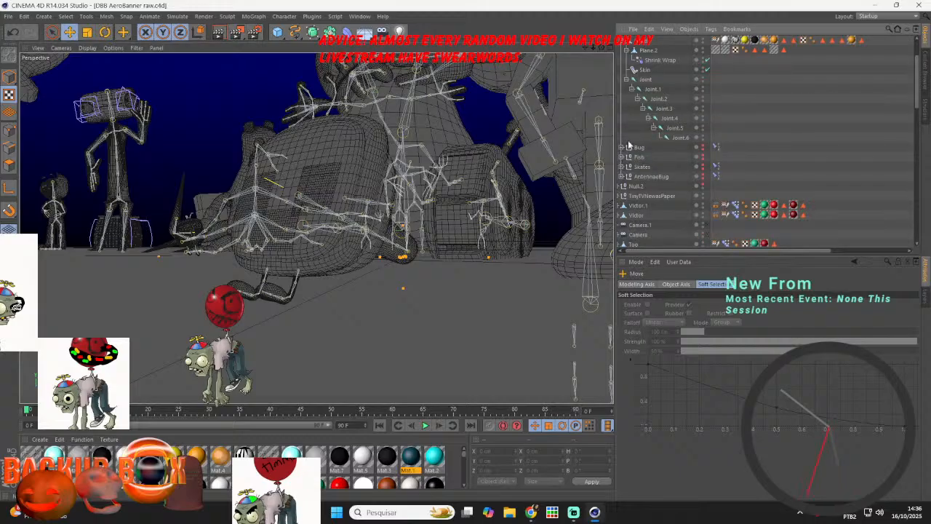
scroll(640, 145, "up", 2)
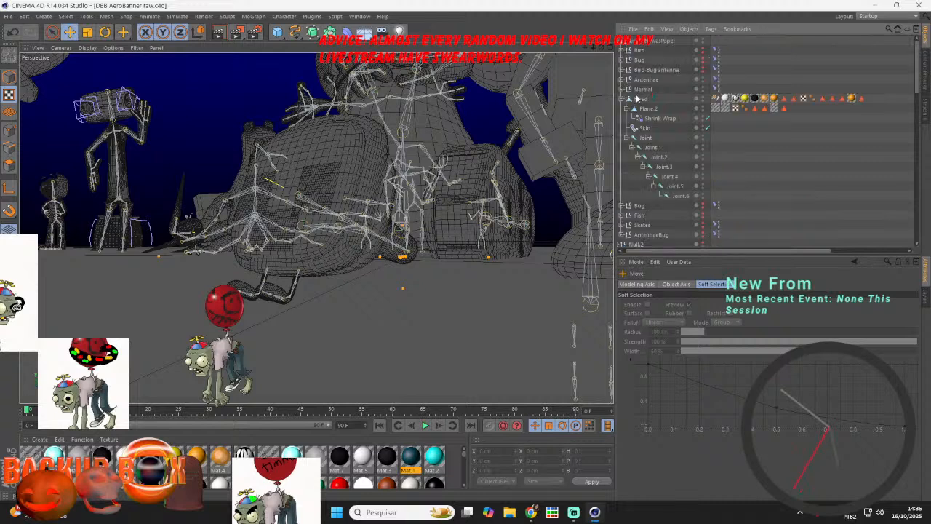
left_click(623, 90)
left_click(652, 119)
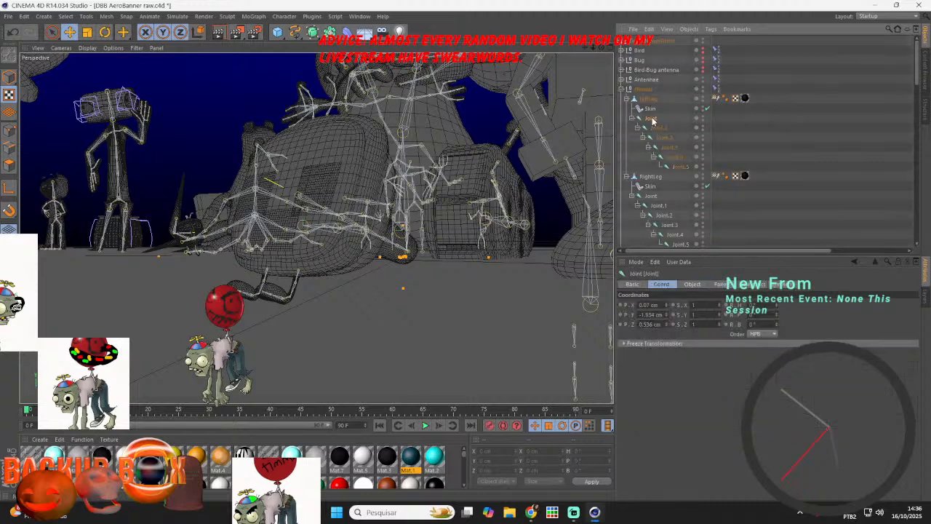
left_click(655, 127)
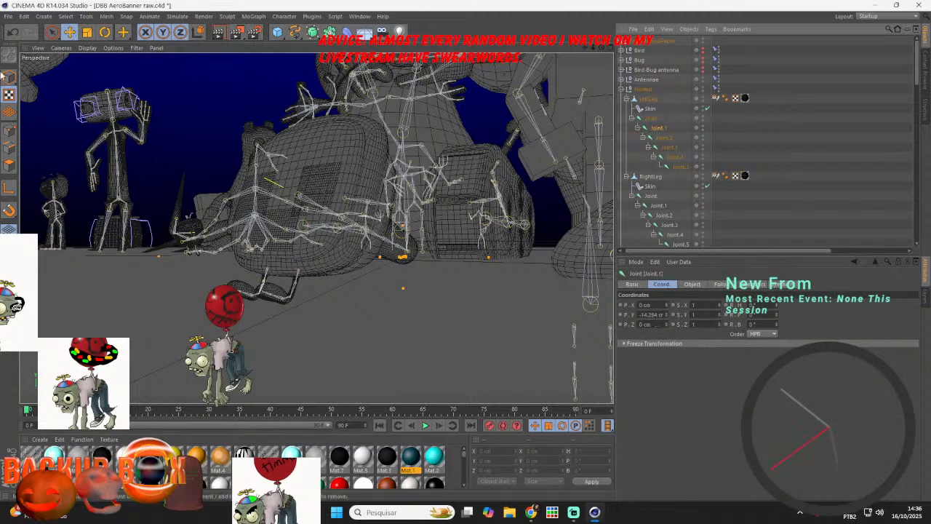
left_click(105, 32)
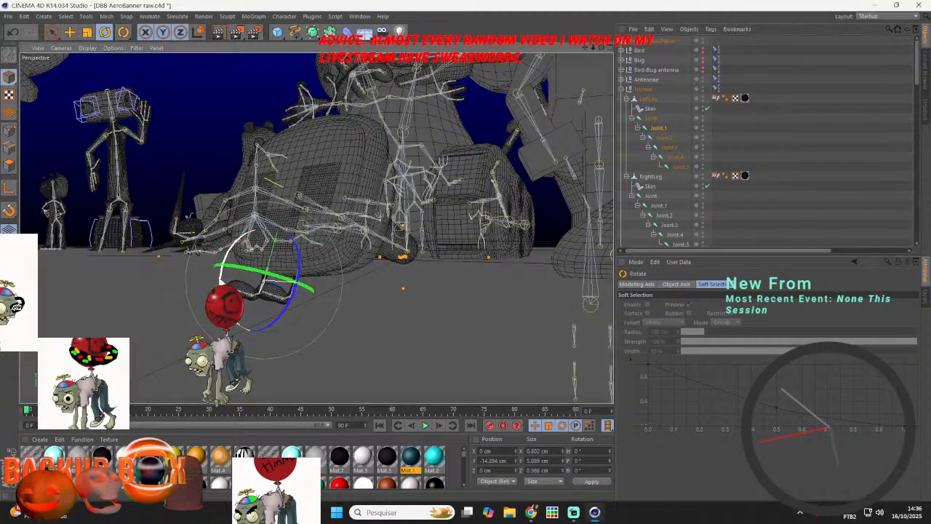
left_click_drag(221, 281, 220, 269)
left_click(665, 147)
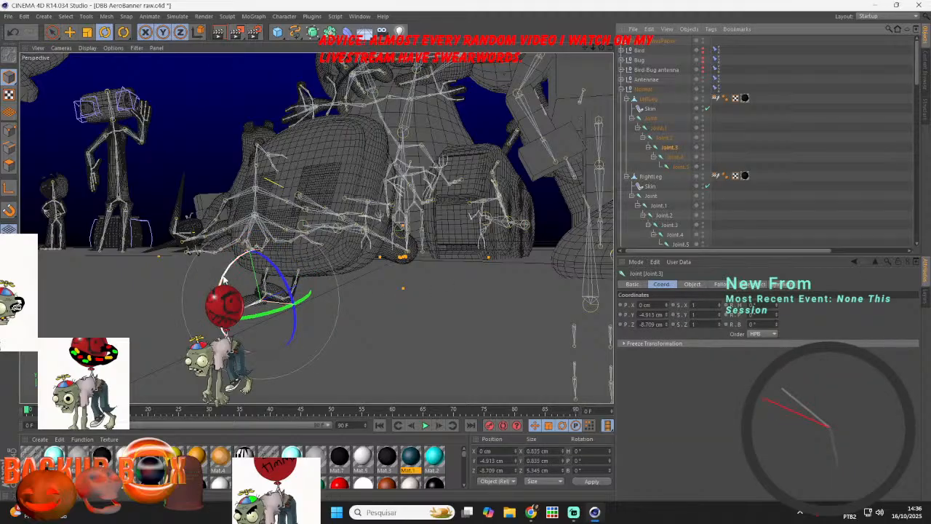
left_click_drag(215, 280, 226, 265)
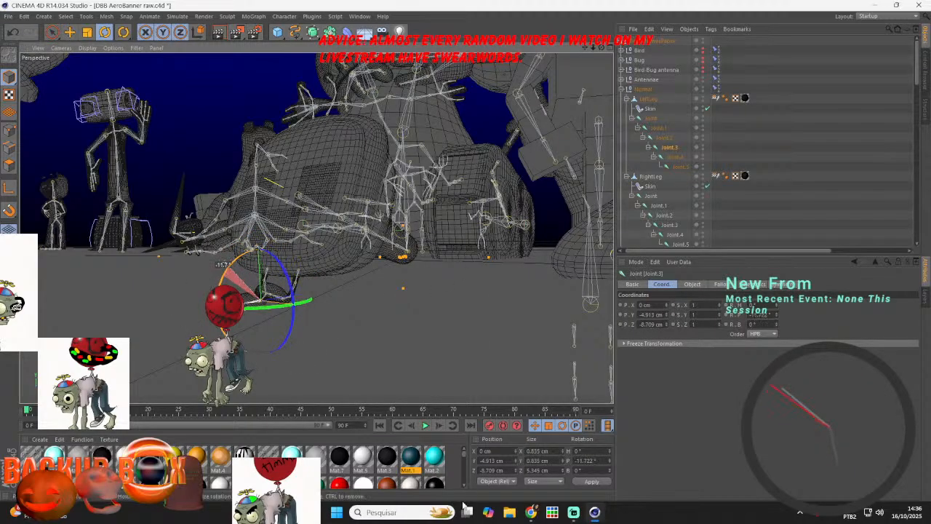
- Check the Streamlabs Desktop chat, return to Cinema 4D, and rotate RightLeg's root Joint to about 9.5° heading, 16.7° pitch and -30.1° bank
left_click(574, 513)
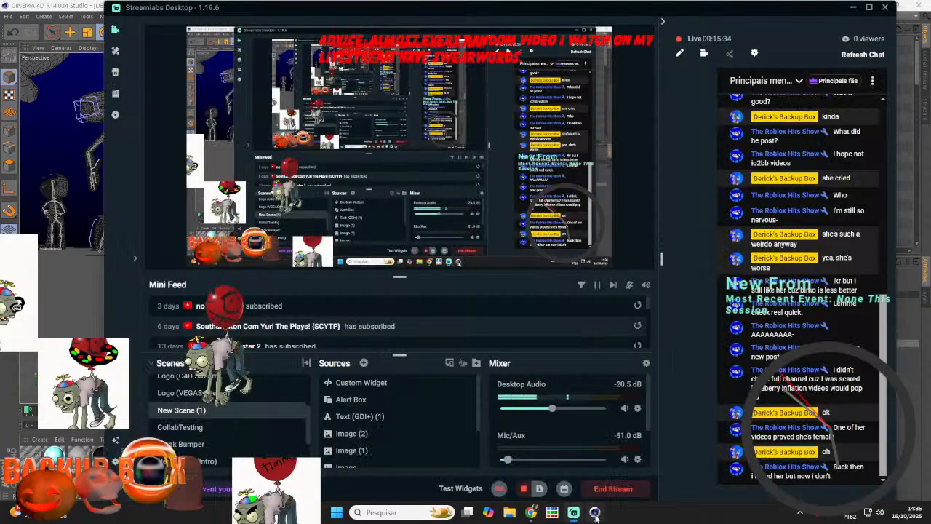
left_click(595, 513)
left_click(284, 290)
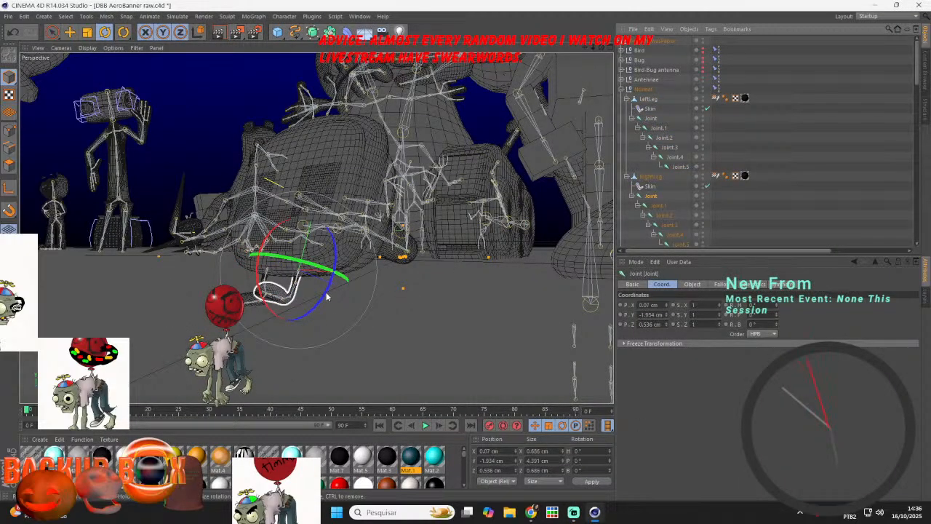
left_click_drag(354, 266, 356, 269)
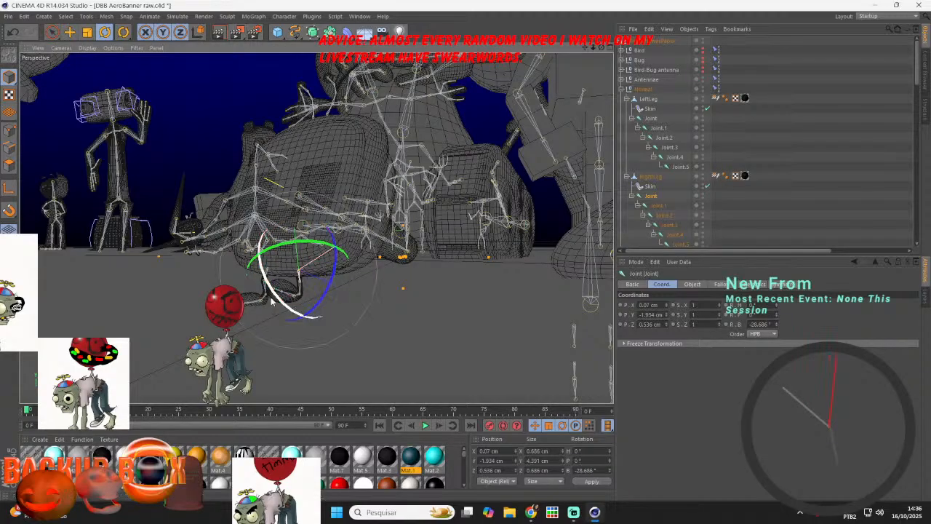
left_click_drag(272, 301, 314, 285)
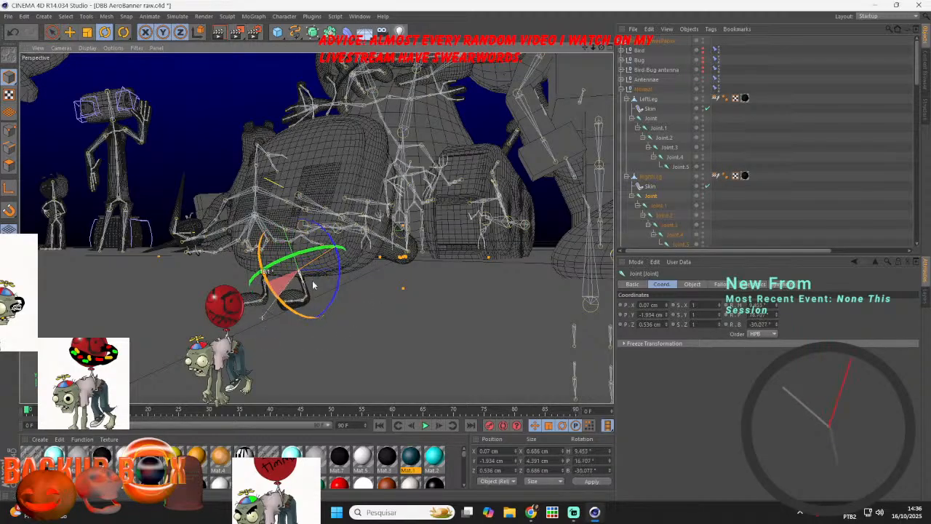
- Rotate Joint.1 of RightLeg to a heading of about 12.3°, a pitch of about 30° and a bank of about -6.2°
left_click_drag(602, 47, 495, 83)
left_click_drag(587, 46, 583, 47)
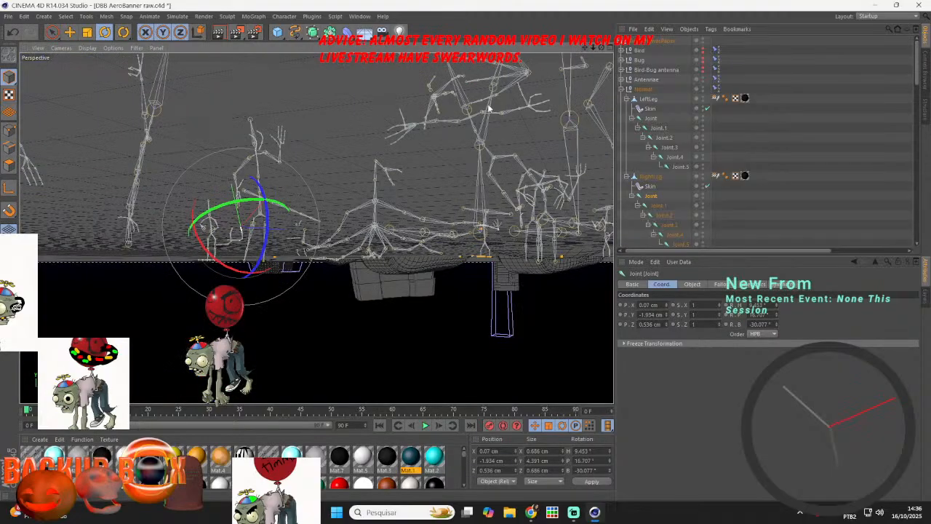
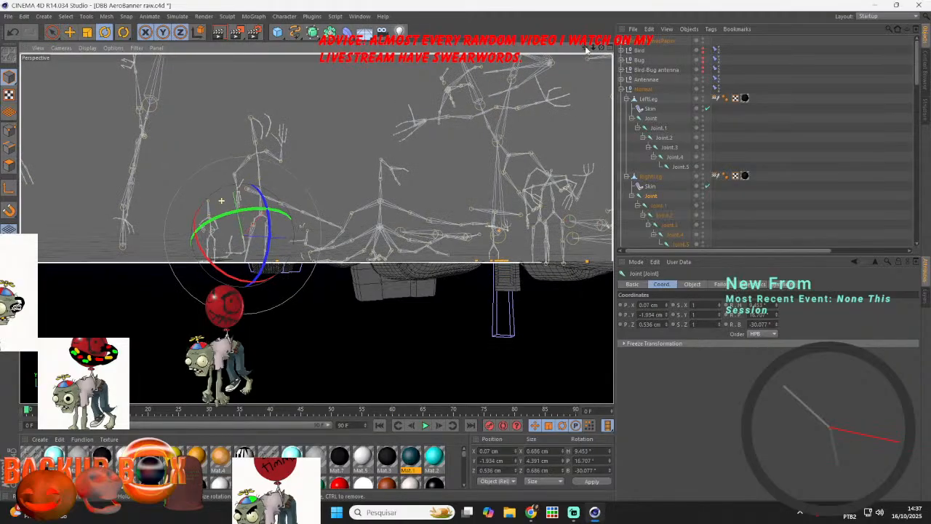
left_click_drag(585, 48, 580, 53)
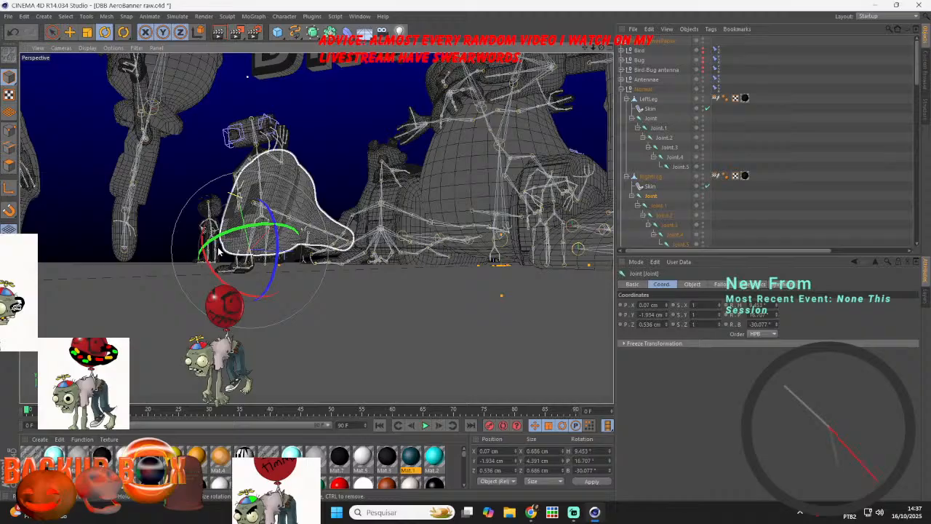
scroll(217, 249, "up", 3)
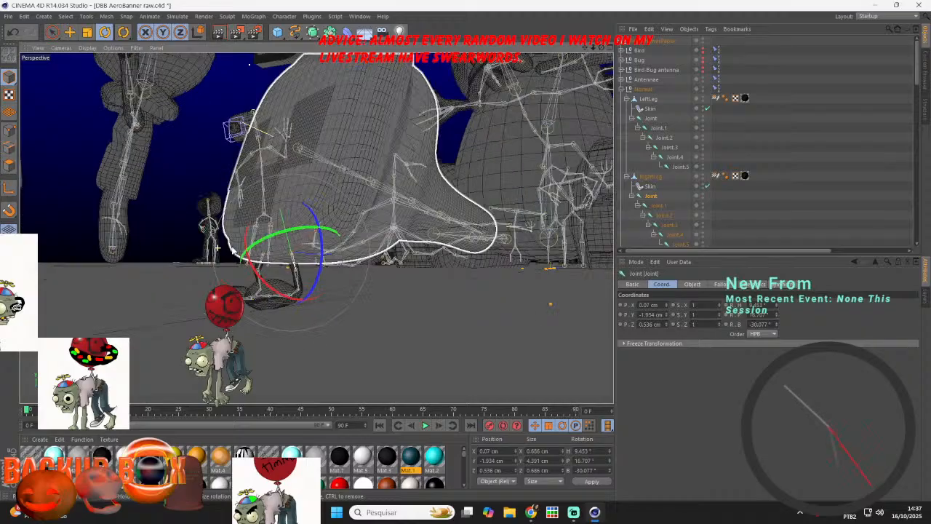
left_click(671, 207)
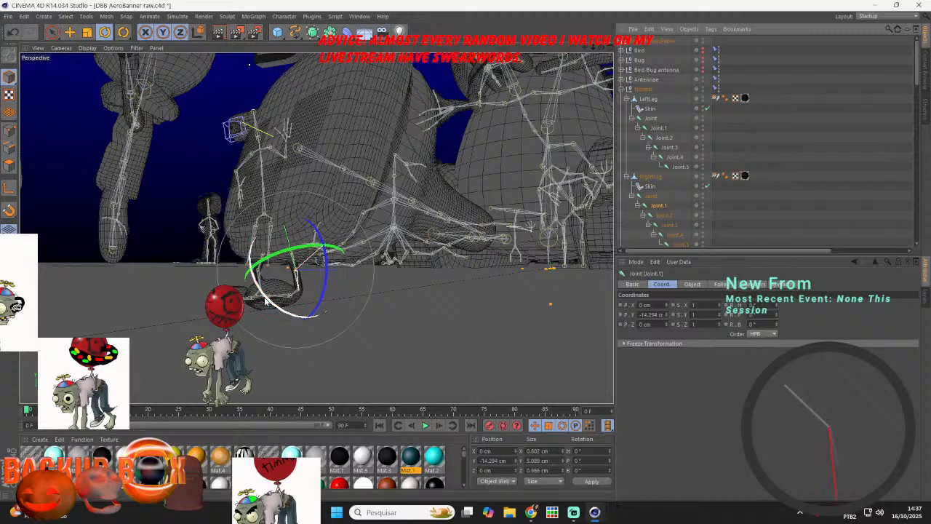
left_click_drag(269, 302, 305, 269)
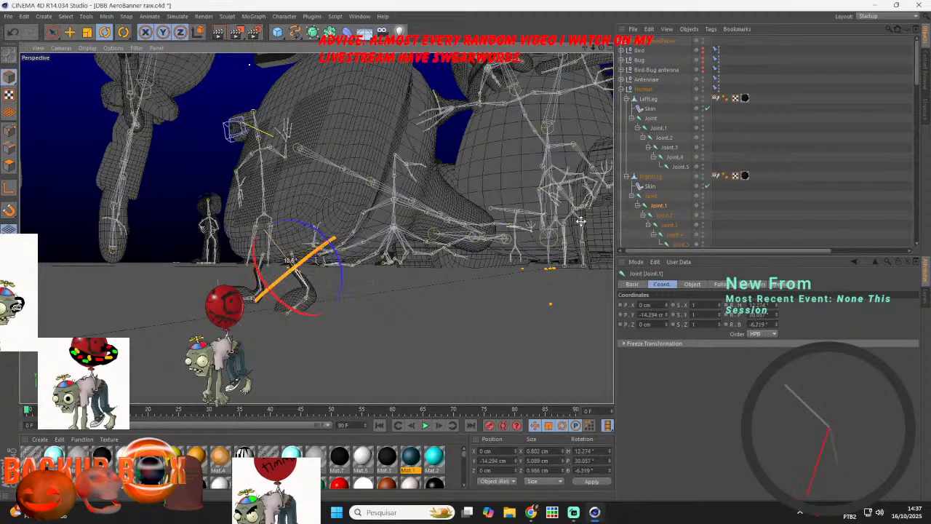
- Rotate Joint.2 of RightLeg to about 33° heading, 13° pitch and 17° bank, deselect it, and save the project
left_click(665, 217)
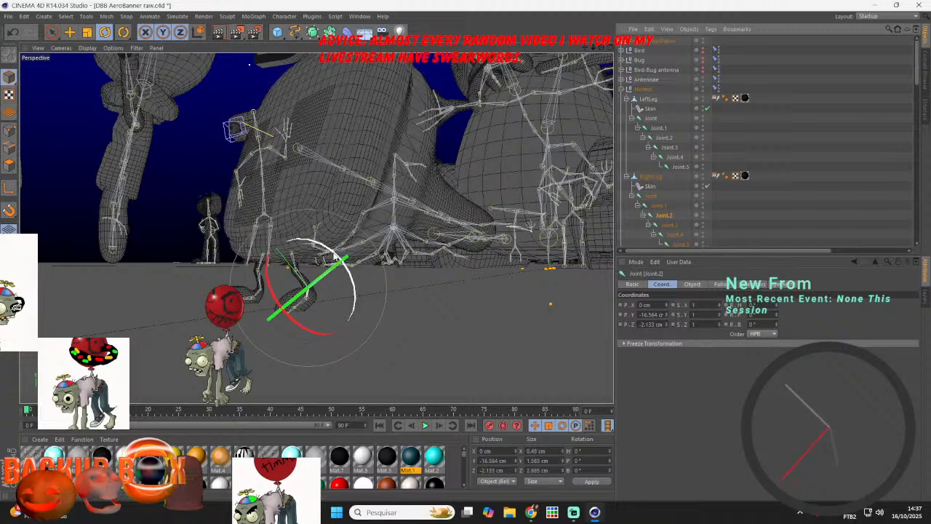
left_click_drag(337, 256, 373, 254)
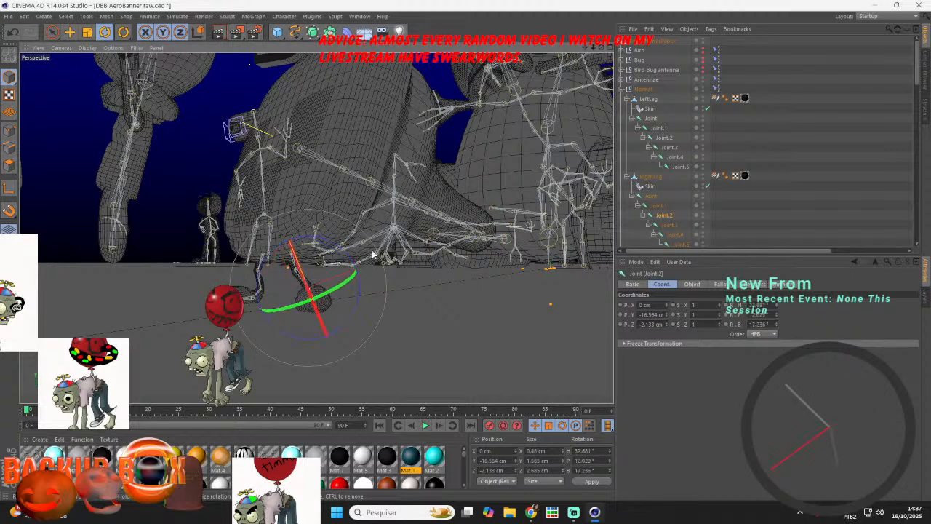
left_click(763, 204)
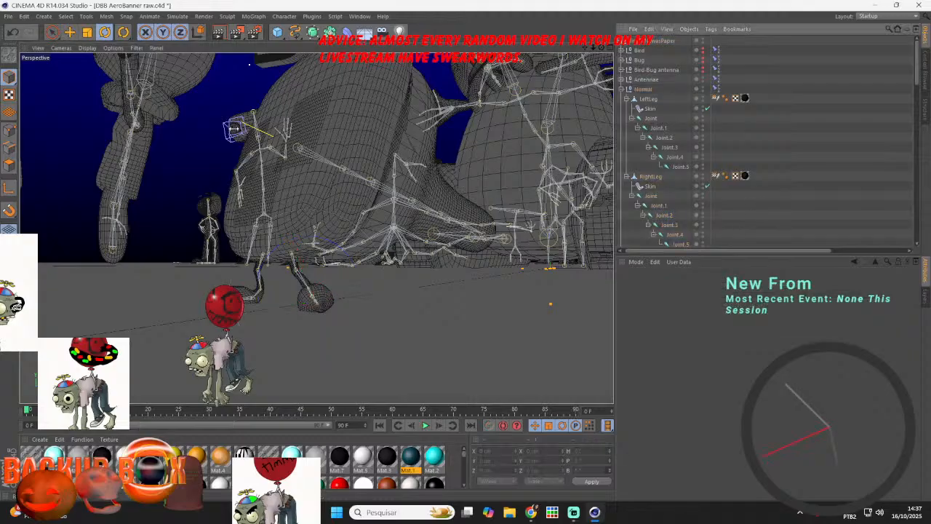
left_click(13, 17)
left_click(22, 96)
- Recolor the TINY head's orange materials Mat.2 and Mat.4 to pure red (255, 0, 0) and Mat.1 to dark red (70, 0, 0)
left_click_drag(604, 49, 590, 49)
left_click(217, 462)
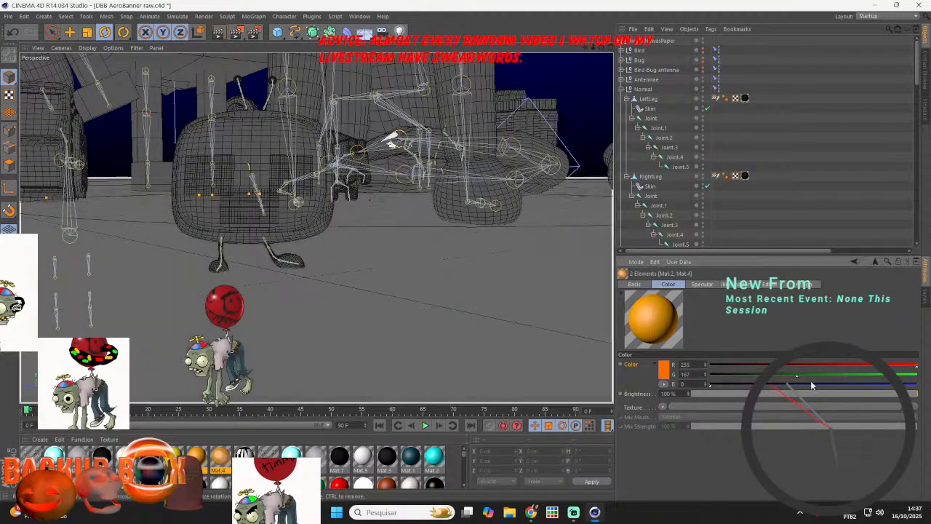
left_click_drag(846, 376, 711, 376)
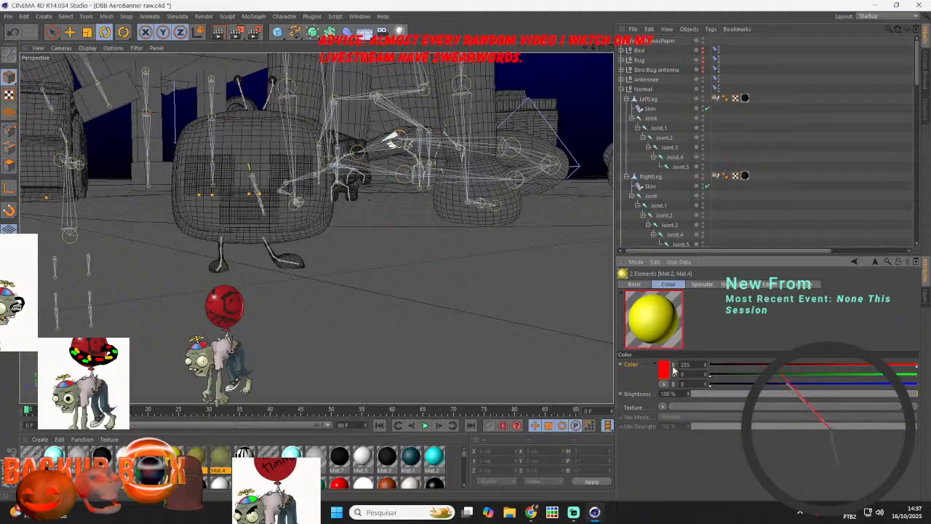
left_click(174, 456)
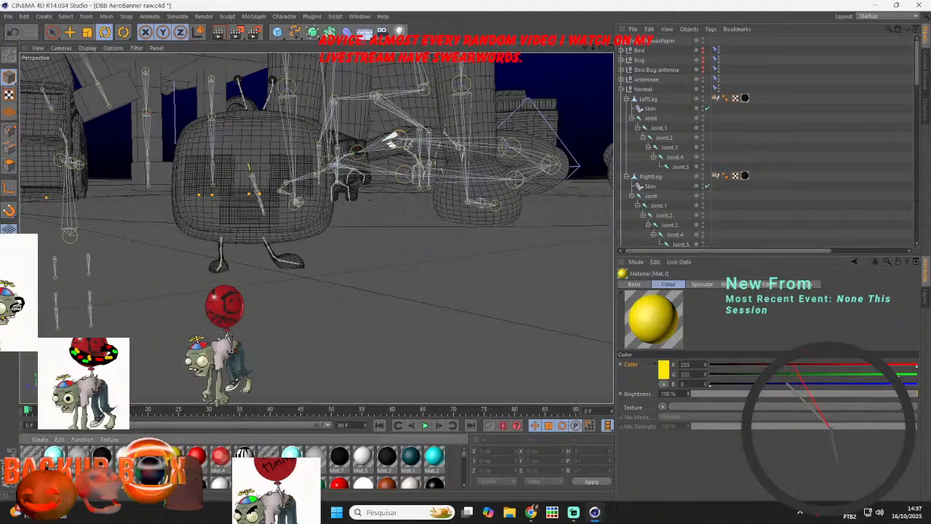
left_click_drag(882, 376, 768, 363)
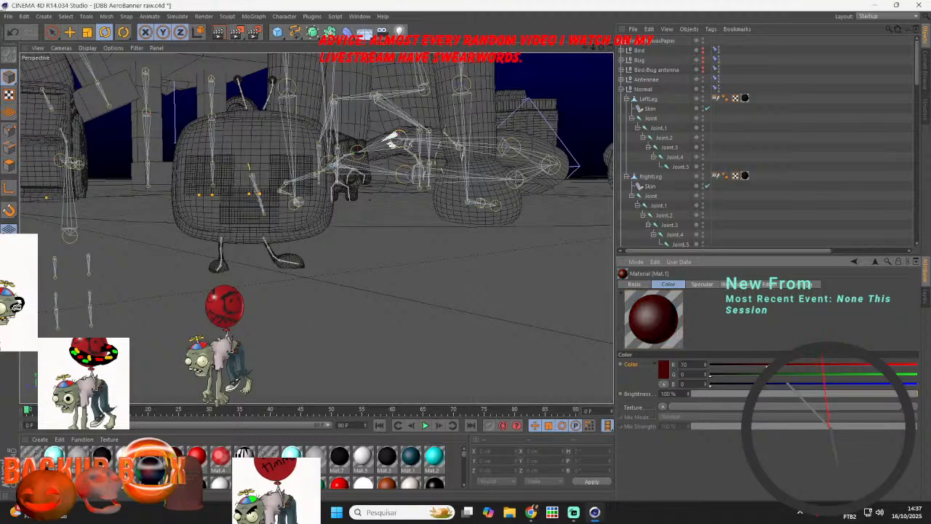
- Save the project and switch the perspective viewport's display back to Gouraud Shading
left_click(7, 17)
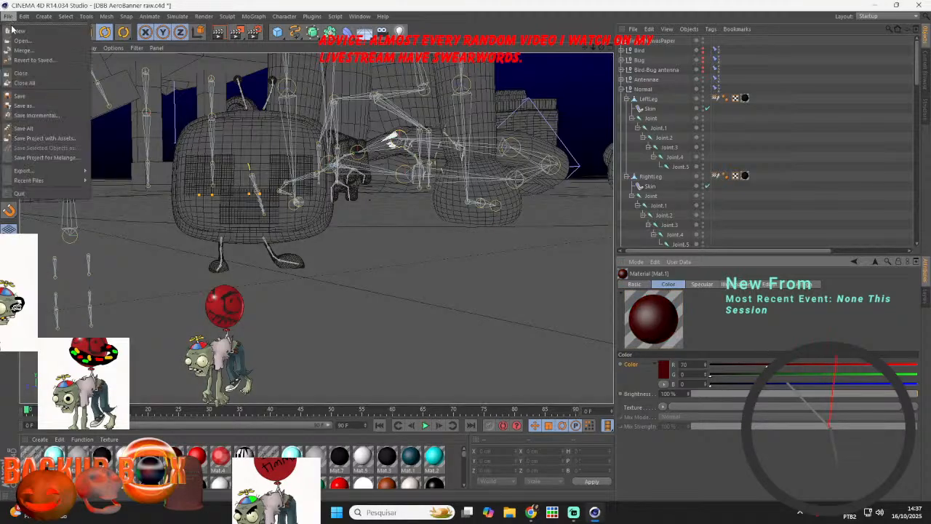
left_click(22, 96)
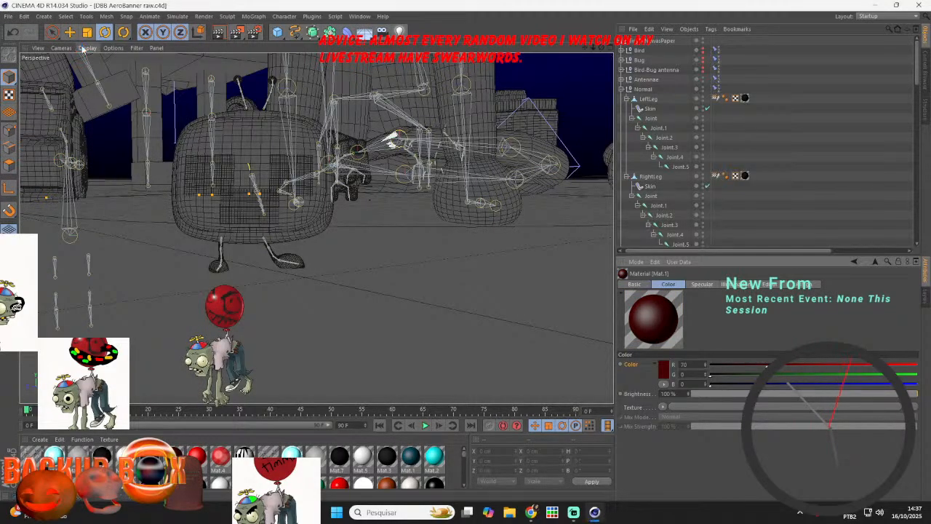
left_click(86, 47)
left_click(86, 64)
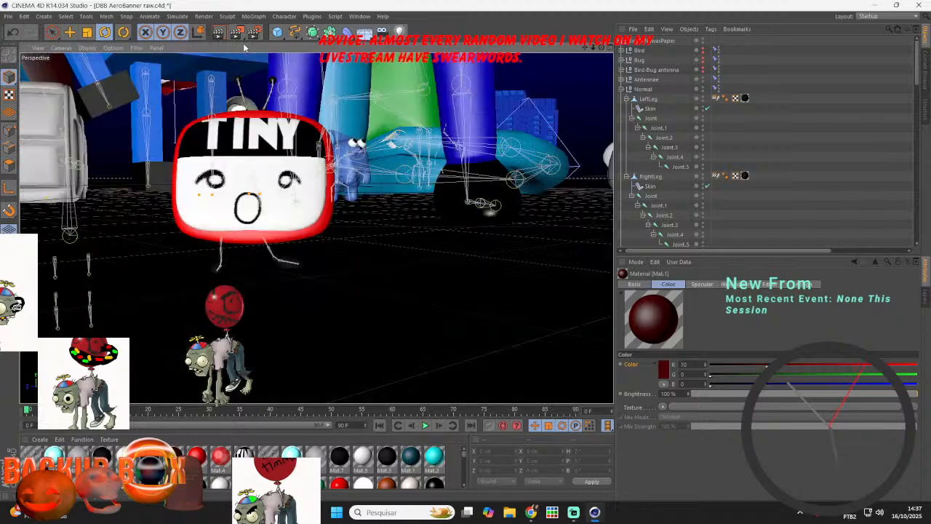
scroll(296, 150, "down", 8)
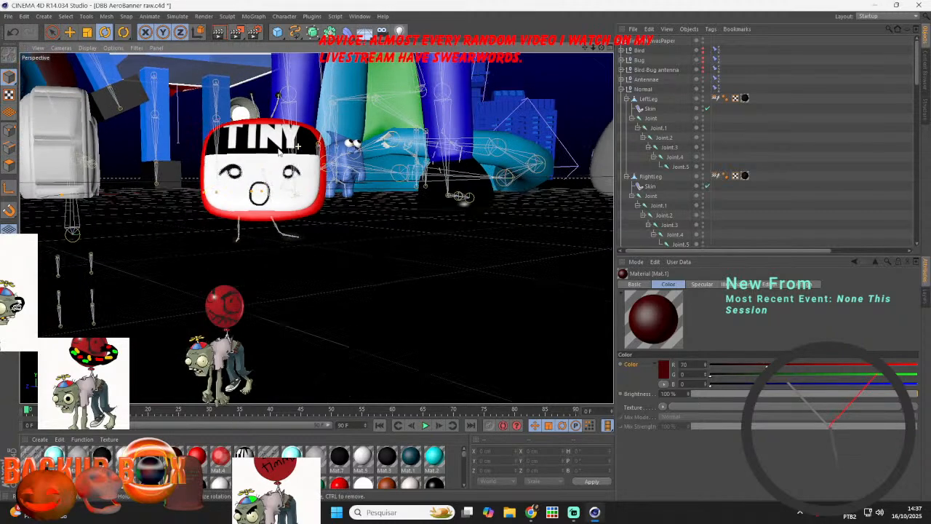
scroll(280, 159, "down", 2)
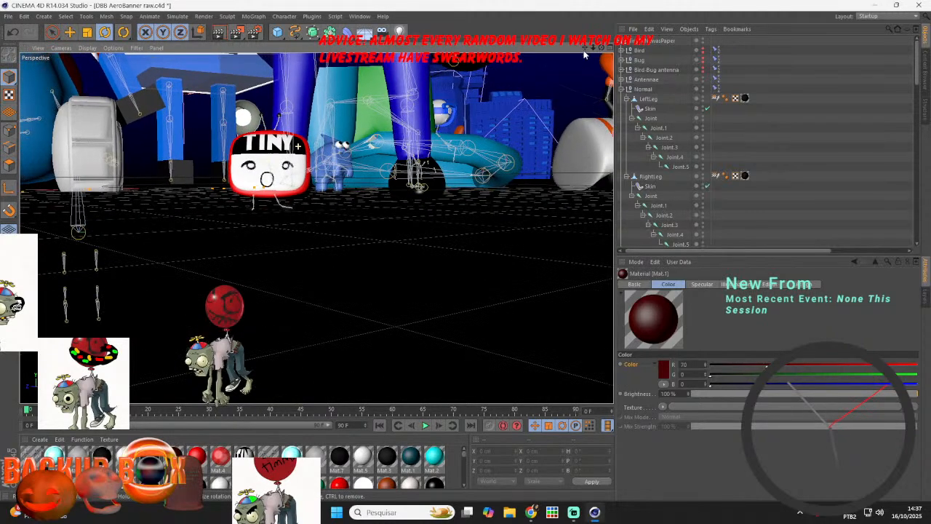
- Save the DBB AeroBanner project with the perspective view pulled back to the whole character group
left_click_drag(585, 48, 532, 58)
left_click(9, 18)
left_click(15, 98)
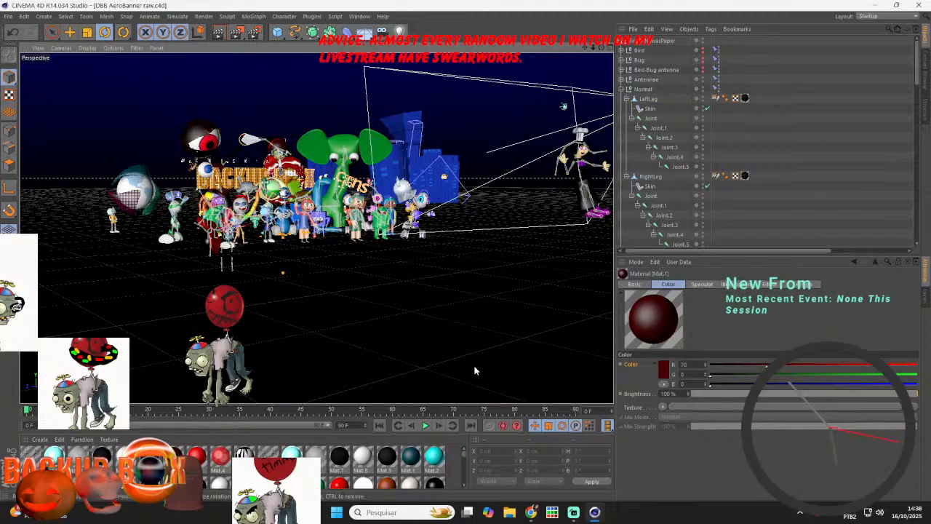
- Check the stream chat in Streamlabs Desktop and reply "Hi" in the YouTube Studio live chat
left_click(573, 512)
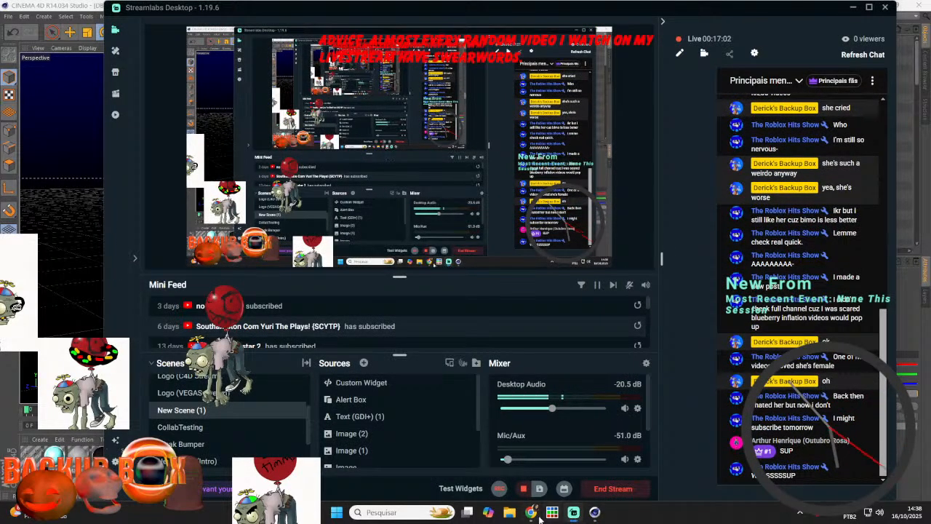
left_click(573, 513)
left_click(55, 7)
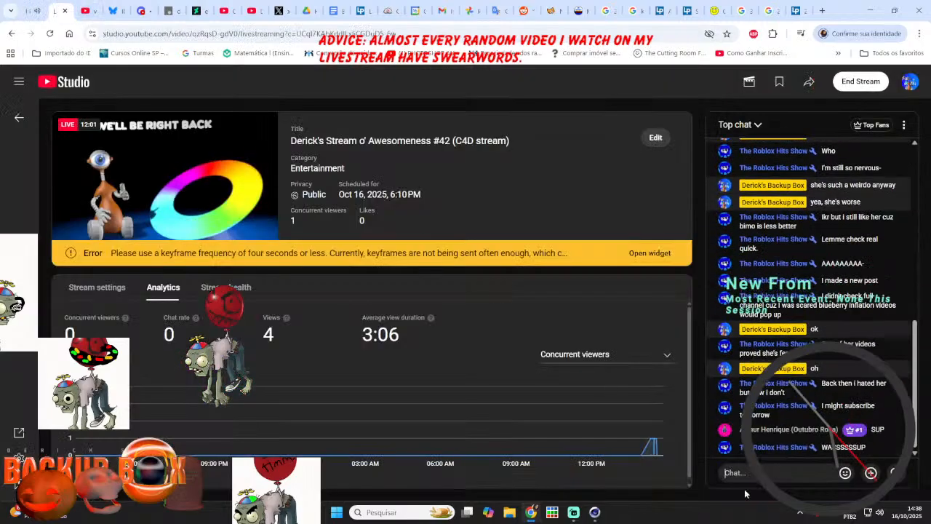
left_click(791, 471)
type("H")
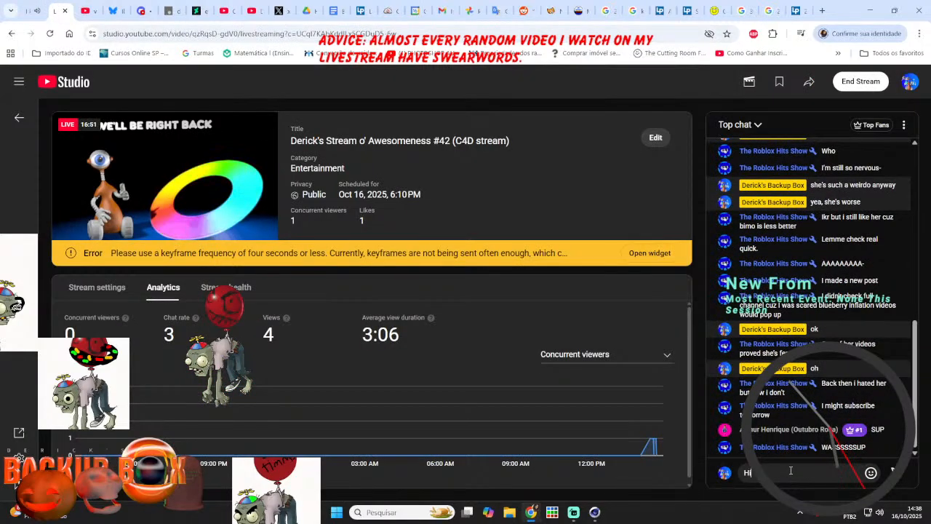
type("i")
key("Return")
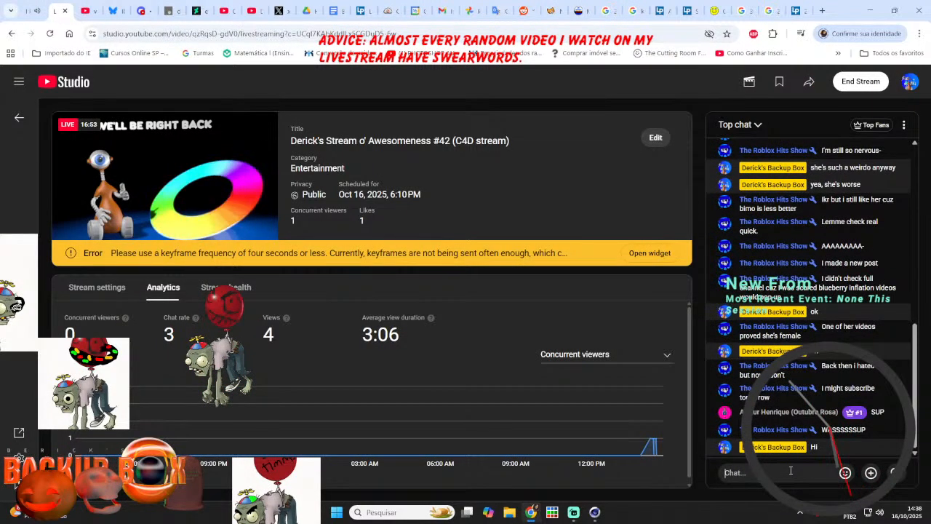
- Return to Cinema 4D, reframe the perspective view closer on the character group, and save the project
left_click(598, 515)
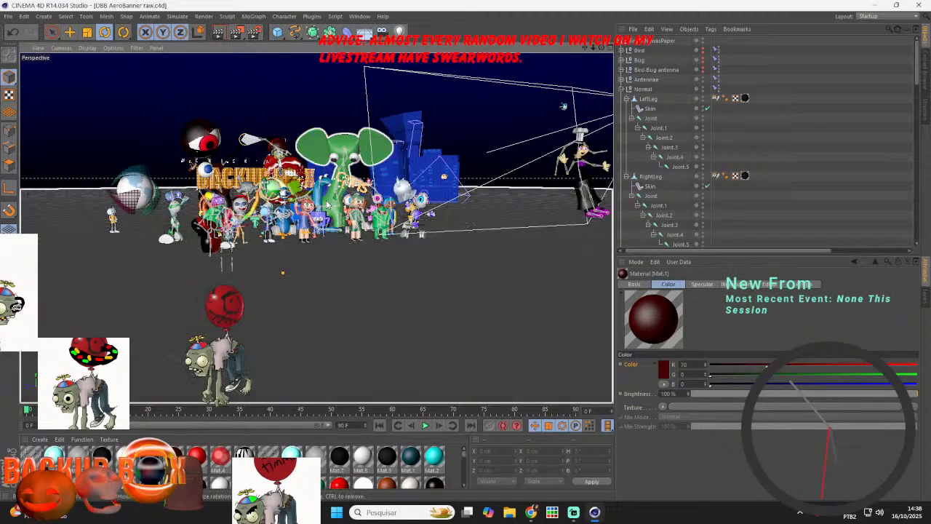
scroll(327, 205, "up", 3)
scroll(326, 203, "up", 1)
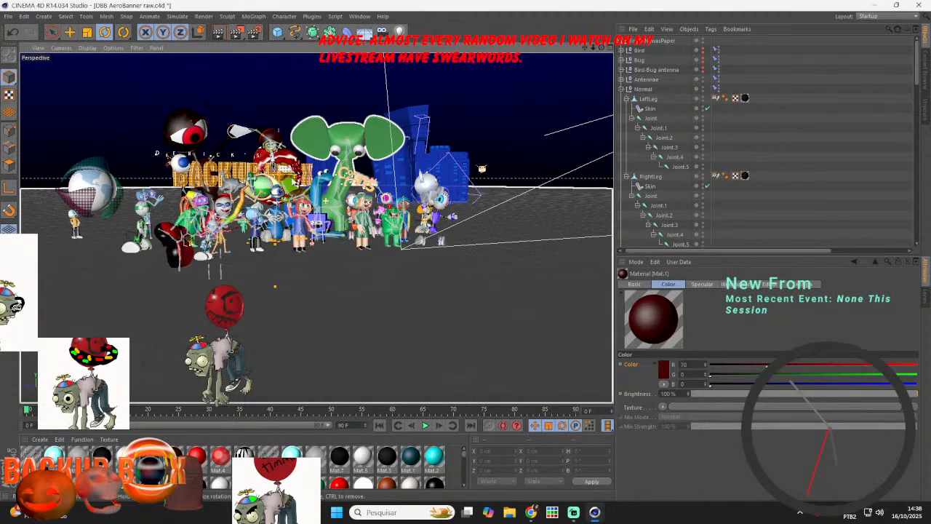
left_click(8, 16)
left_click(36, 98)
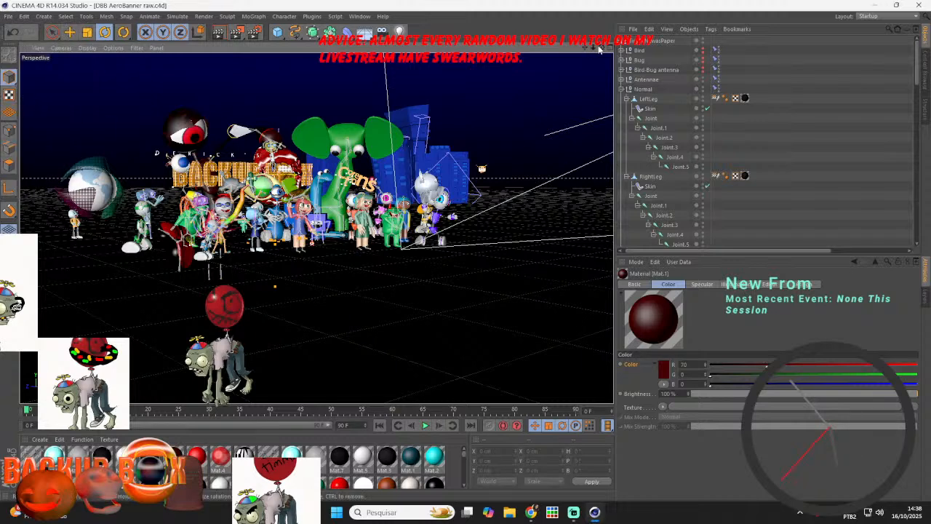
left_click_drag(601, 48, 495, 76)
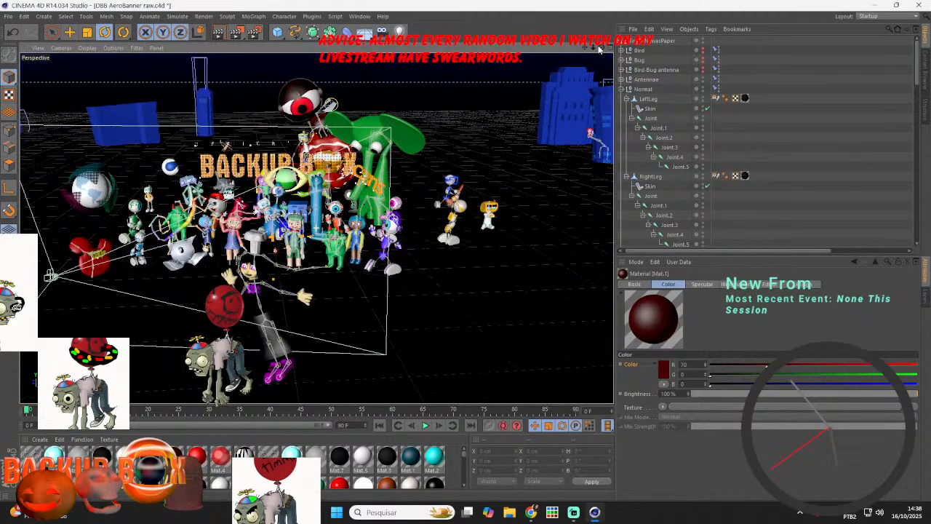
scroll(286, 230, "up", 5)
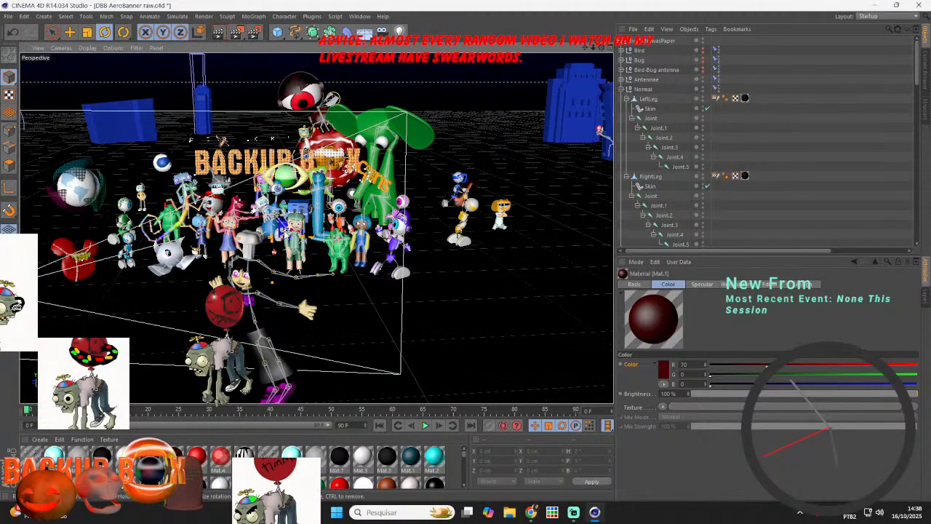
scroll(287, 230, "up", 5)
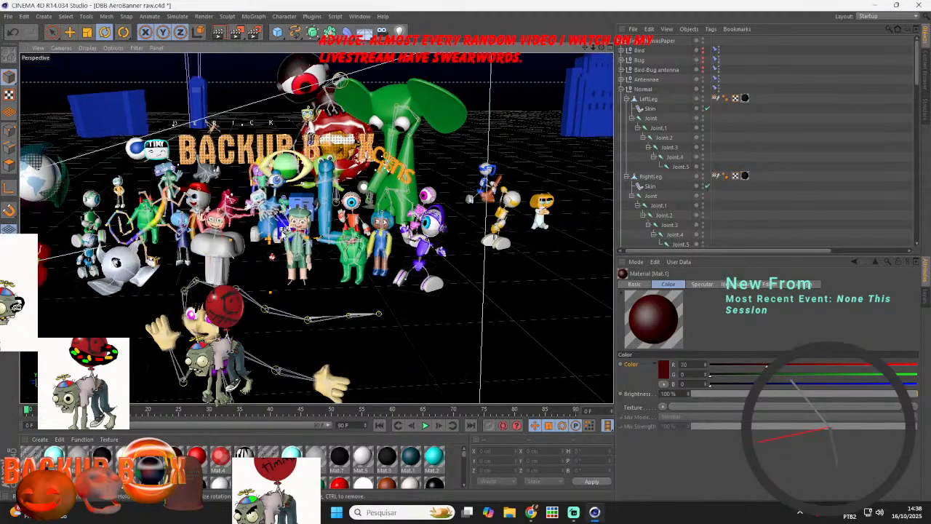
scroll(286, 231, "up", 2)
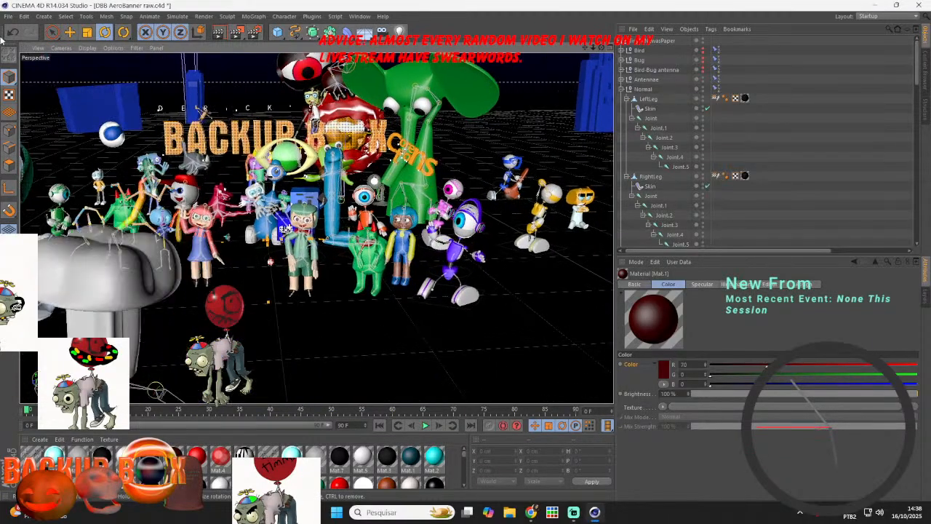
left_click(6, 17)
left_click(32, 93)
- Load the blue bird character from the Objects folder of the user object presets
left_click(633, 29)
mouse_move(662, 66)
mouse_move(724, 66)
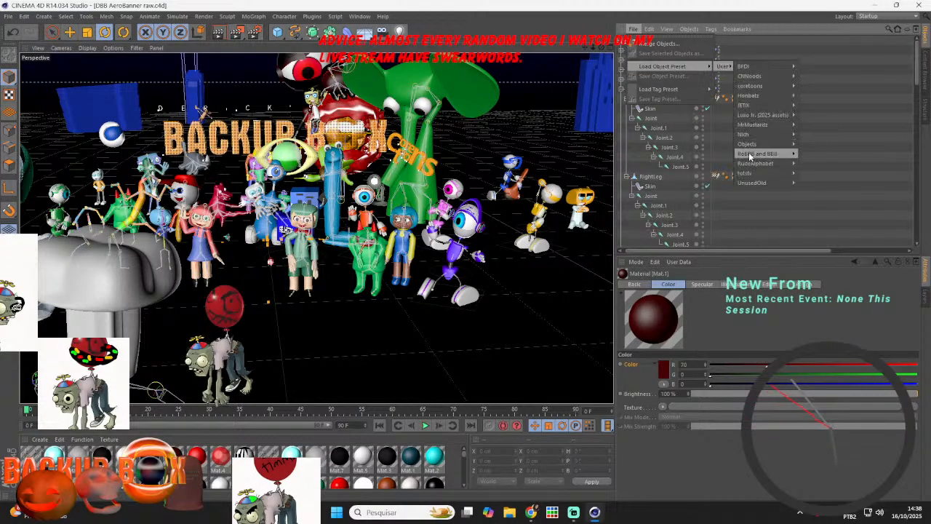
mouse_move(780, 149)
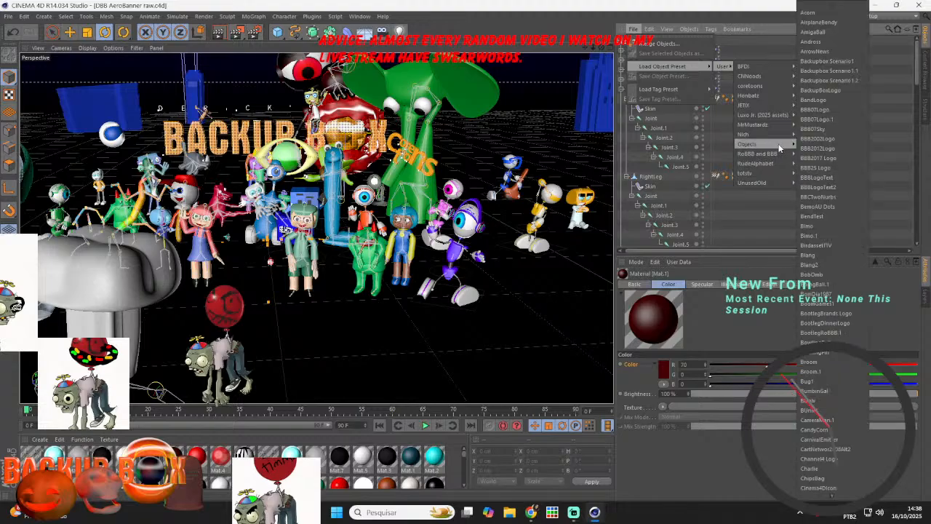
mouse_move(832, 496)
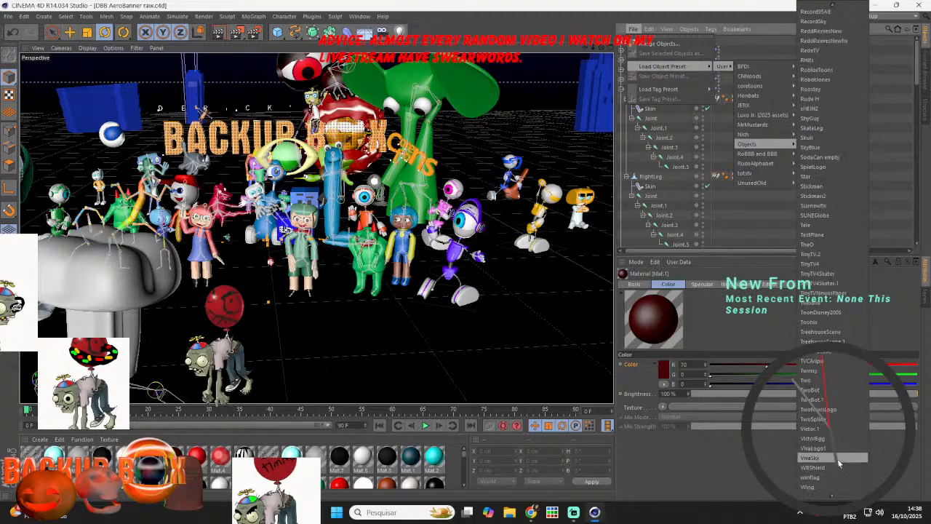
left_click(833, 89)
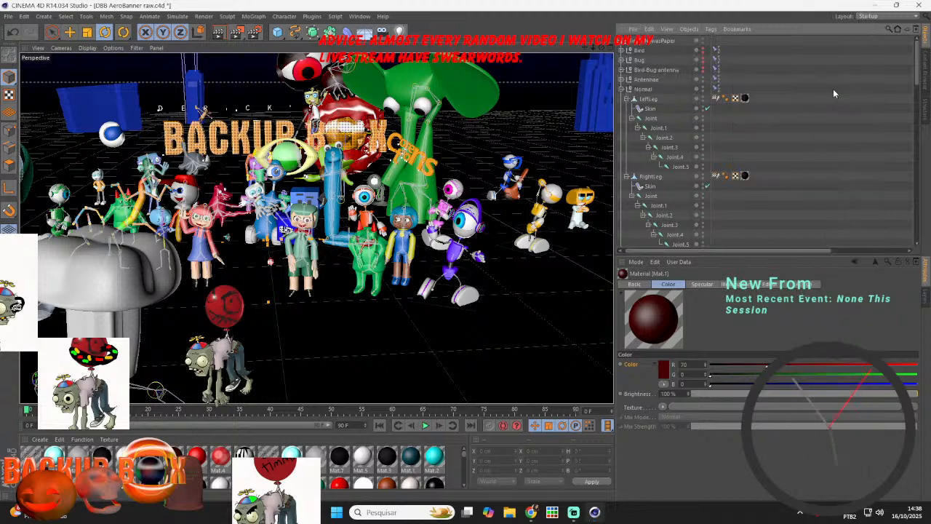
- Move the bird behind and beside the character group, to about X 5447.6 cm, Y 337.4 cm and Z 5491.8 cm
left_click(70, 32)
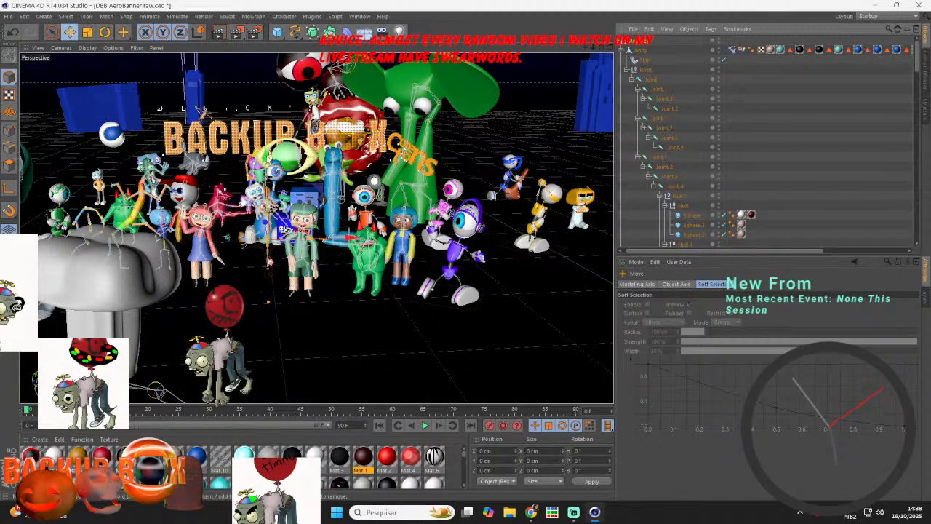
left_click_drag(266, 157, 266, 127)
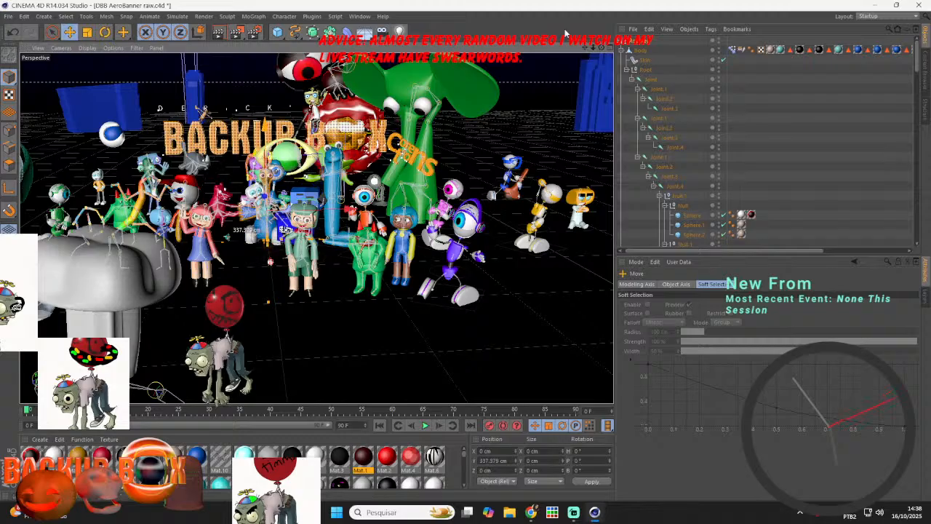
left_click_drag(601, 47, 595, 45)
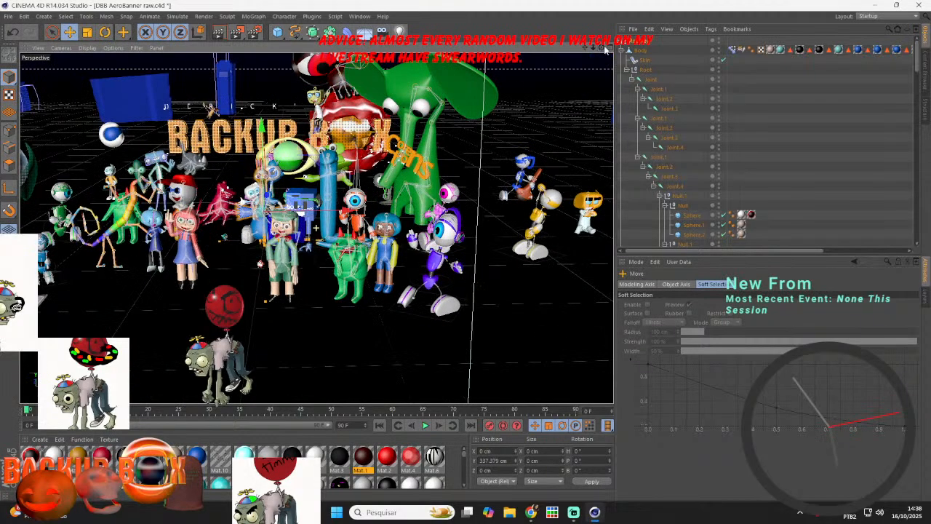
left_click_drag(261, 223, 270, 289)
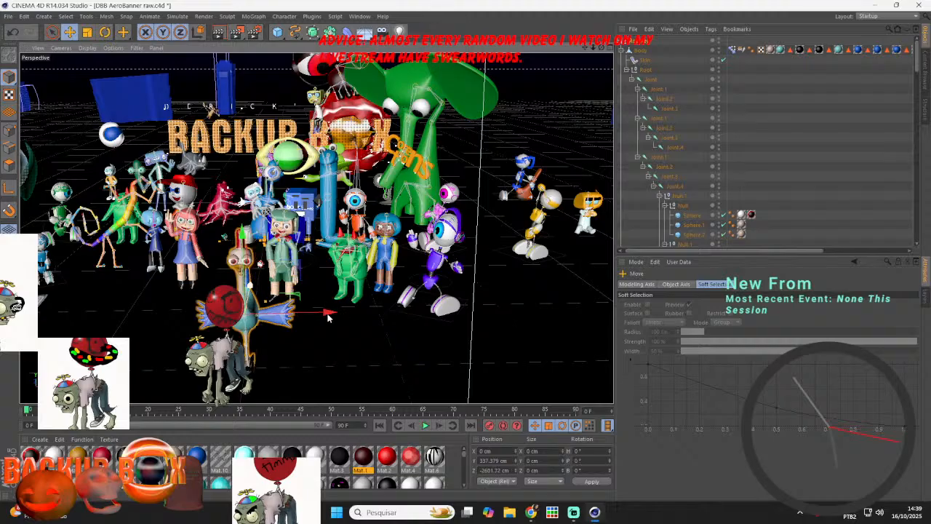
left_click_drag(327, 317, 689, 314)
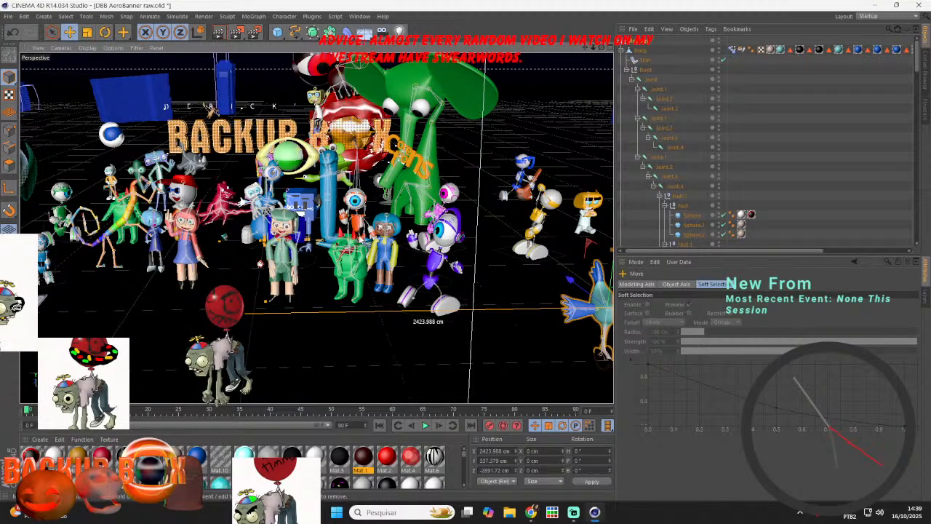
scroll(368, 246, "down", 5)
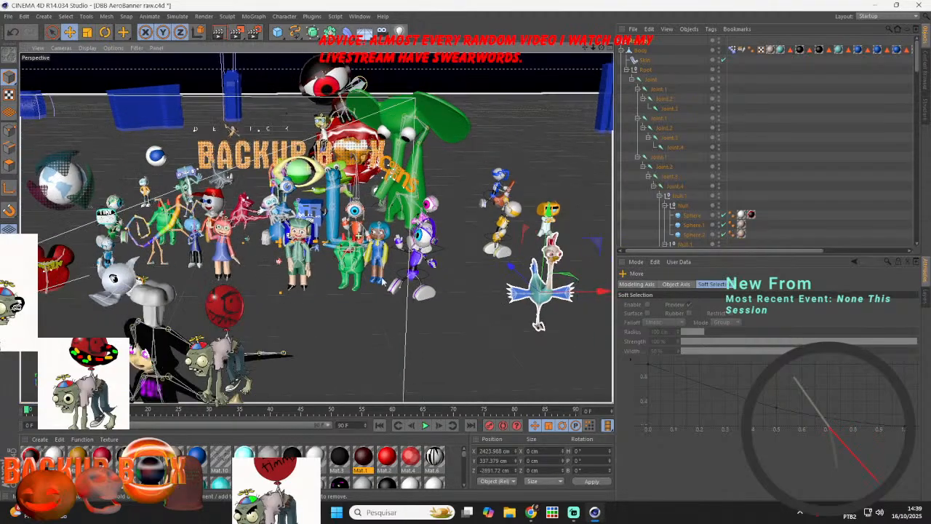
scroll(382, 282, "down", 1)
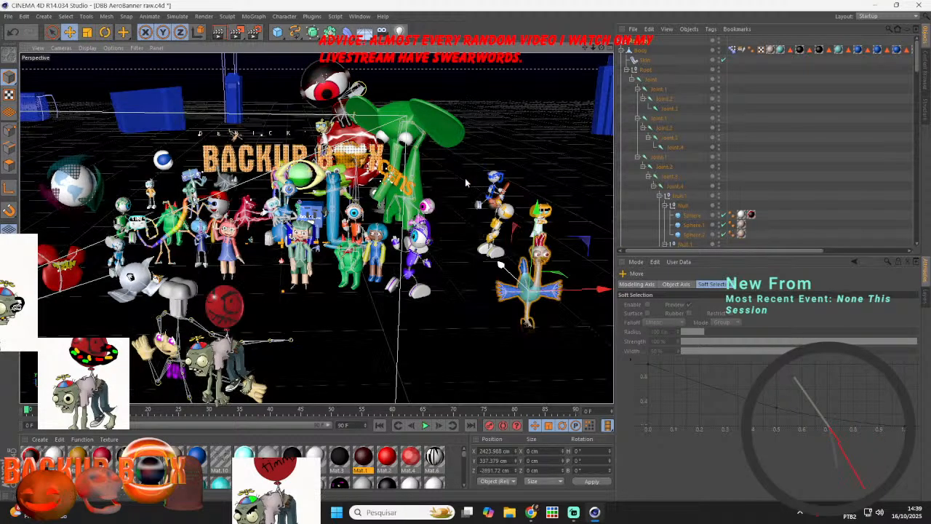
left_click_drag(466, 183, 412, 120)
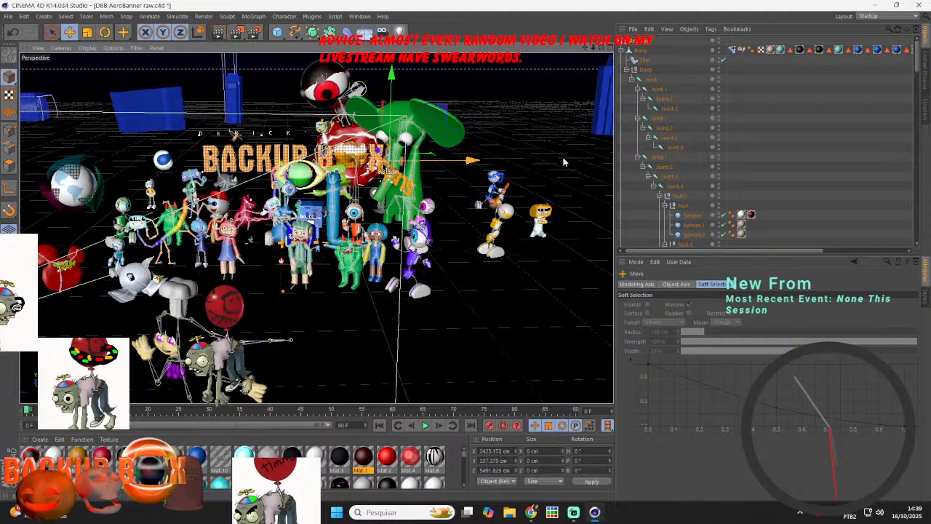
left_click_drag(470, 161, 589, 163)
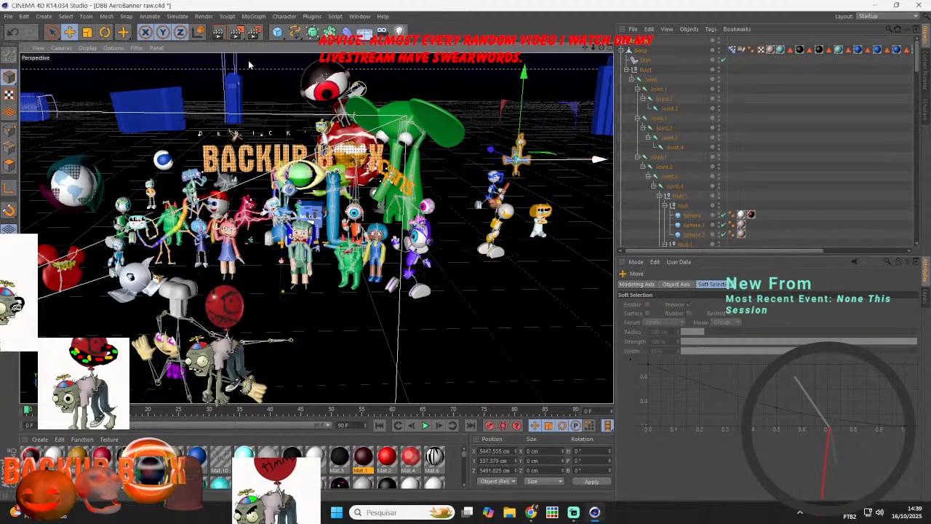
- Save the project, check the stream chat in Streamlabs Desktop, and return to Cinema 4D
left_click(8, 17)
left_click(31, 98)
left_click(594, 512)
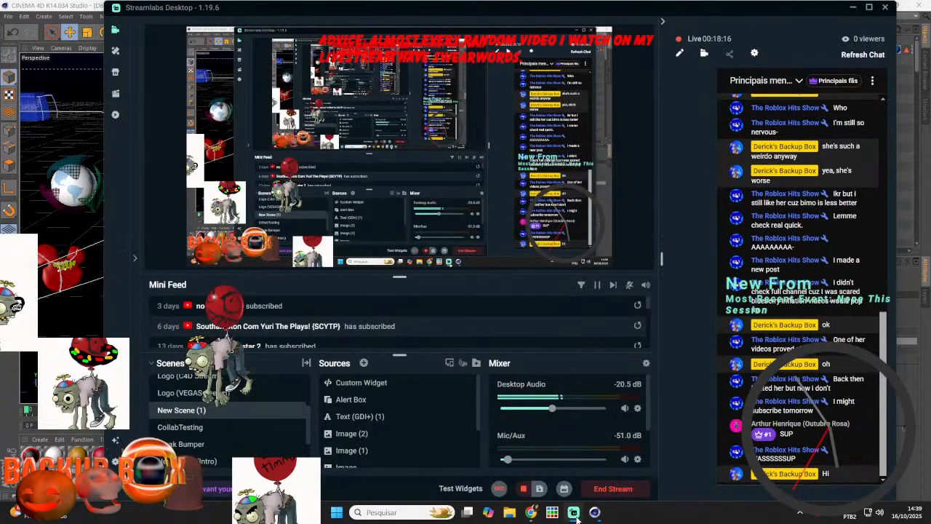
left_click(595, 512)
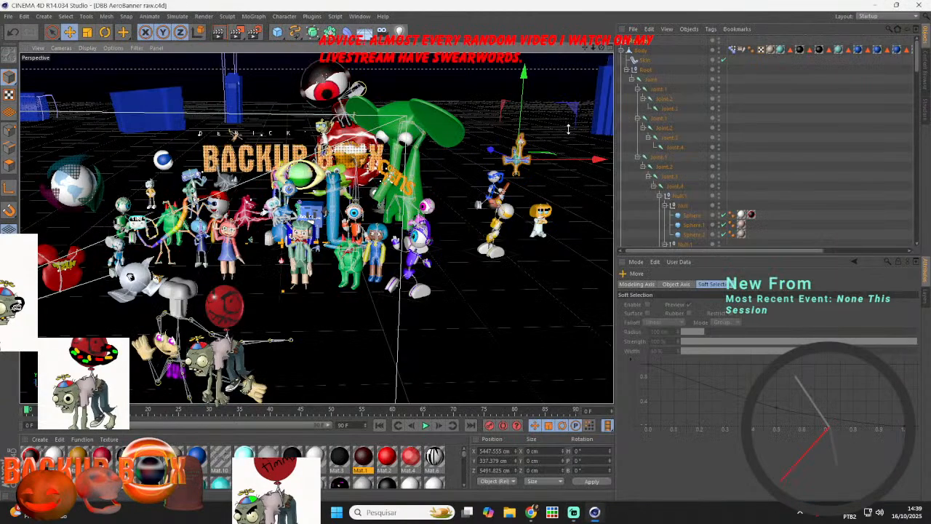
- Rotate the bird to a heading of about -77° and a pitch of about -16.3°, and raise it to about Y 360 cm
scroll(569, 124, "up", 10)
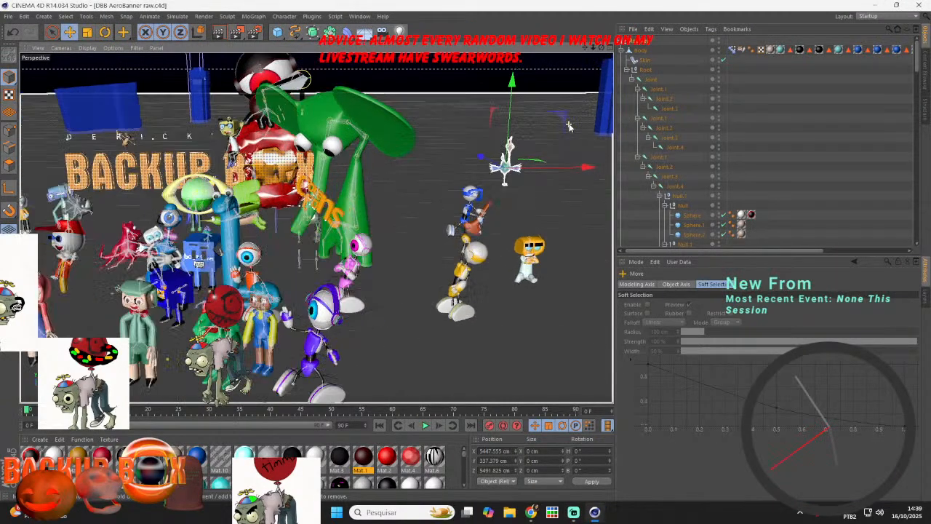
scroll(570, 132, "up", 5)
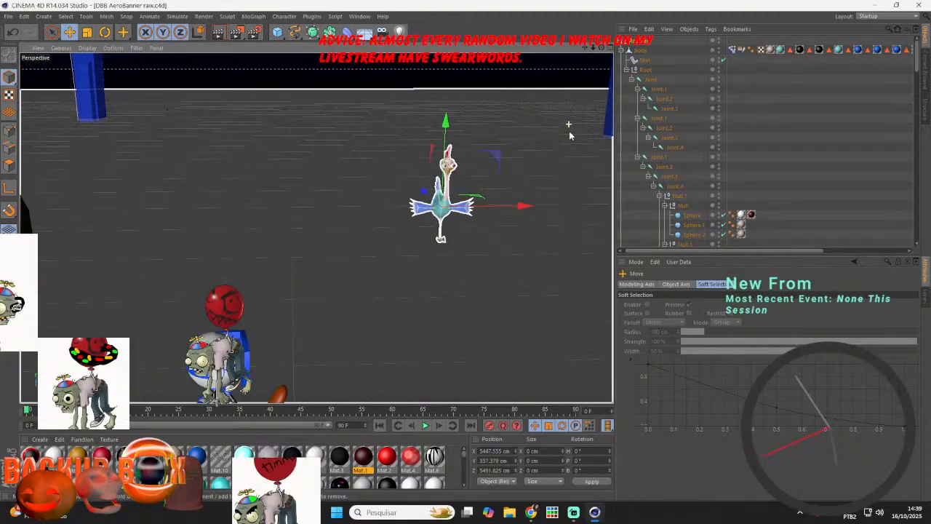
key("r")
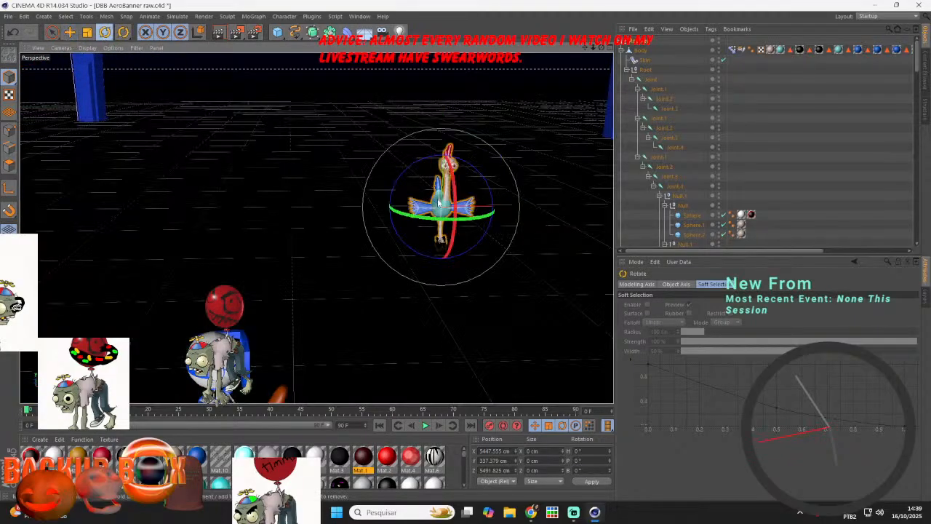
left_click_drag(402, 223, 384, 192)
scroll(443, 200, "up", 7)
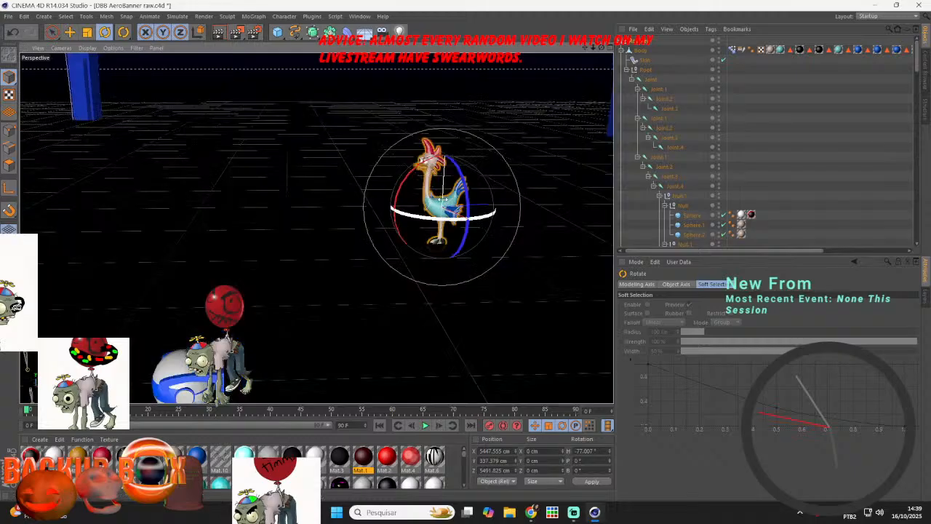
scroll(442, 198, "up", 3)
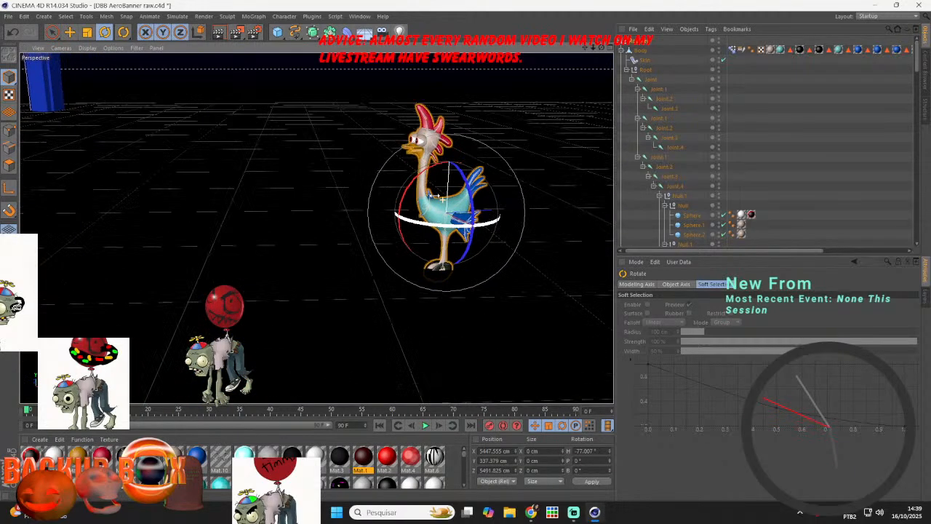
left_click_drag(417, 185, 430, 178)
key("e")
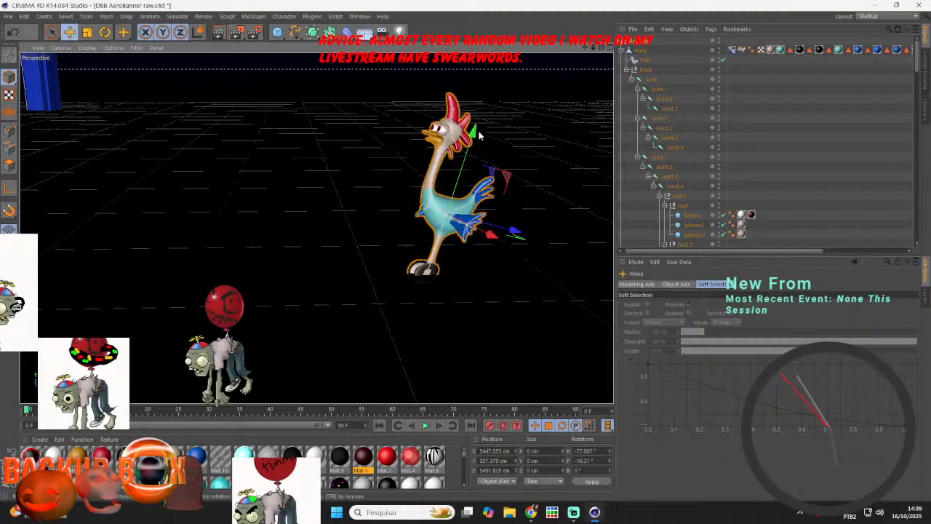
mouse_move(476, 134)
left_mouse_down()
mouse_move(484, 129)
mouse_move(474, 135)
left_mouse_up()
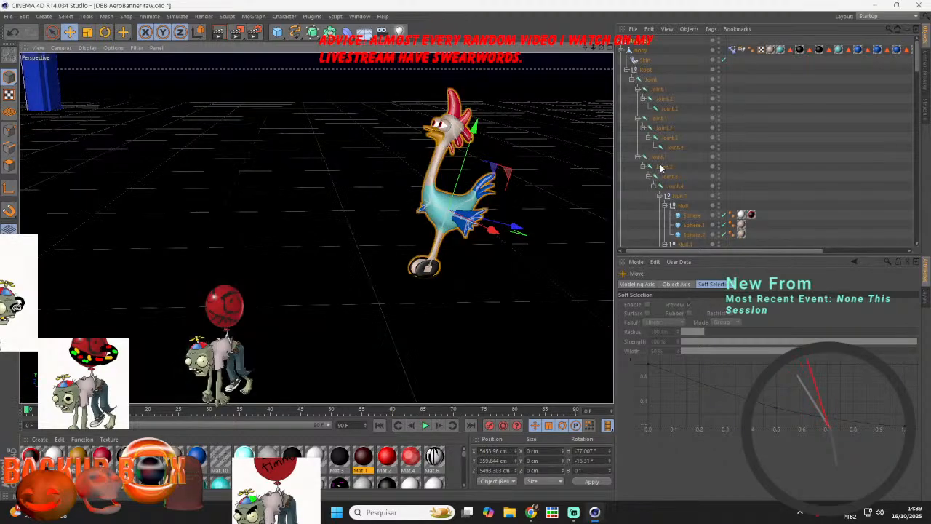
- Rotate the bird's upper leg joint to a pitch of about -81.8° and rotate the leg joint below it to straighten the foot
left_click(662, 167)
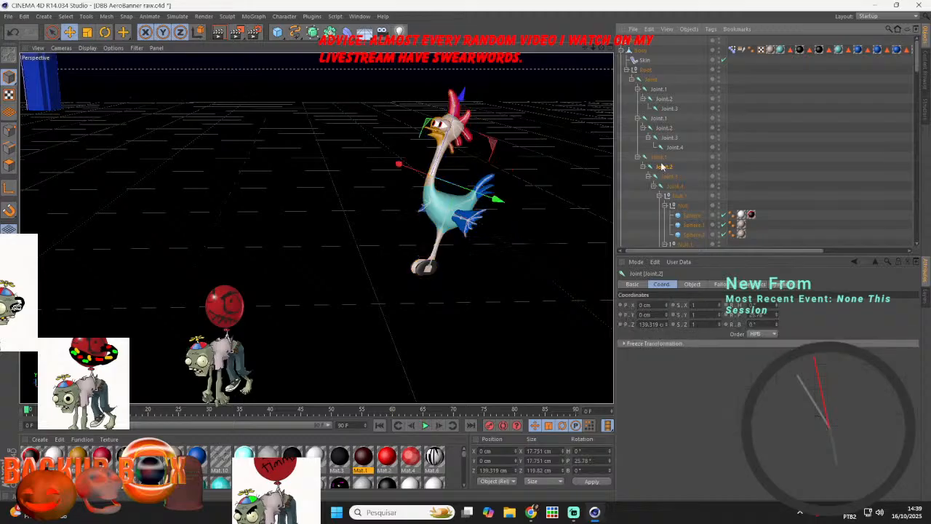
left_click(660, 90)
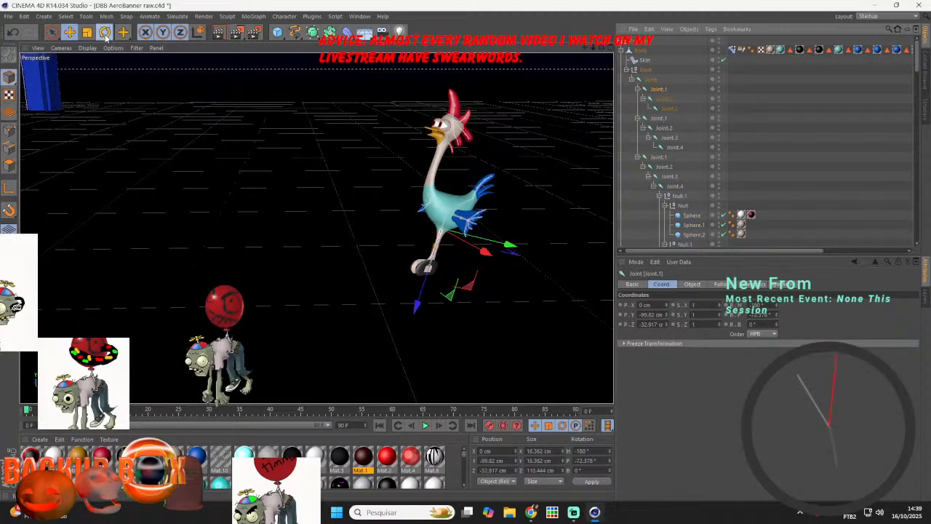
key("r")
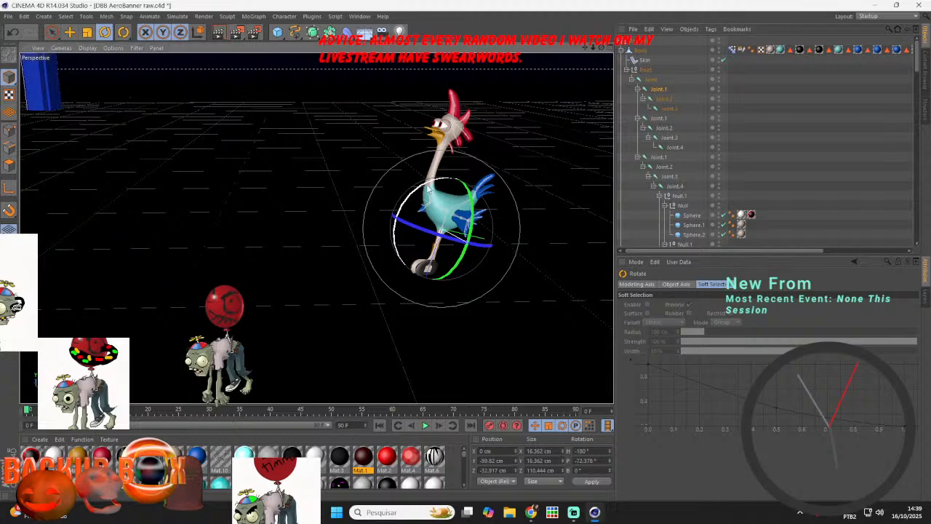
left_click_drag(426, 188, 432, 188)
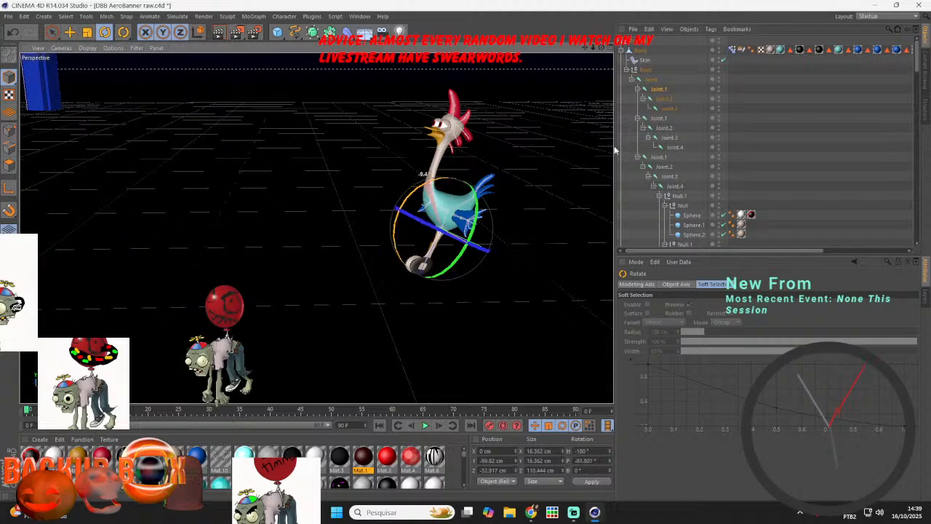
left_click(663, 100)
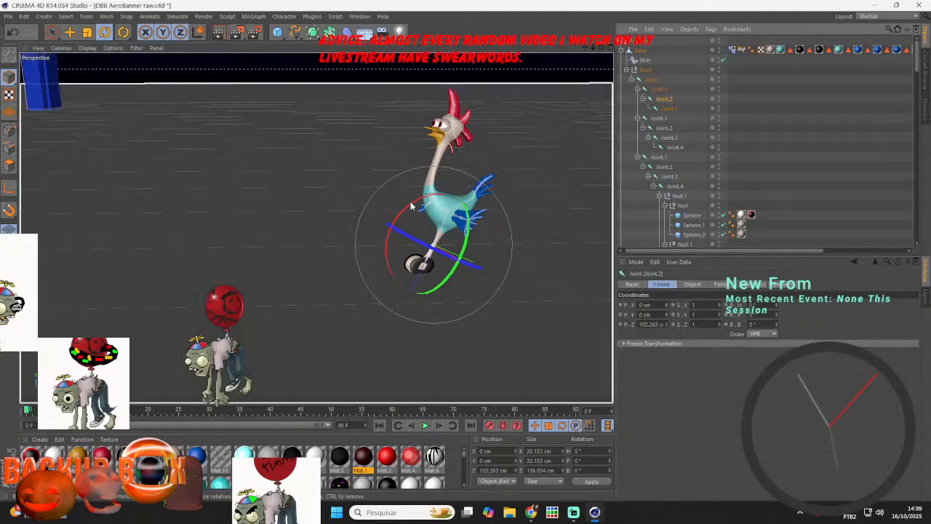
left_click_drag(411, 207, 392, 230)
left_click(815, 146)
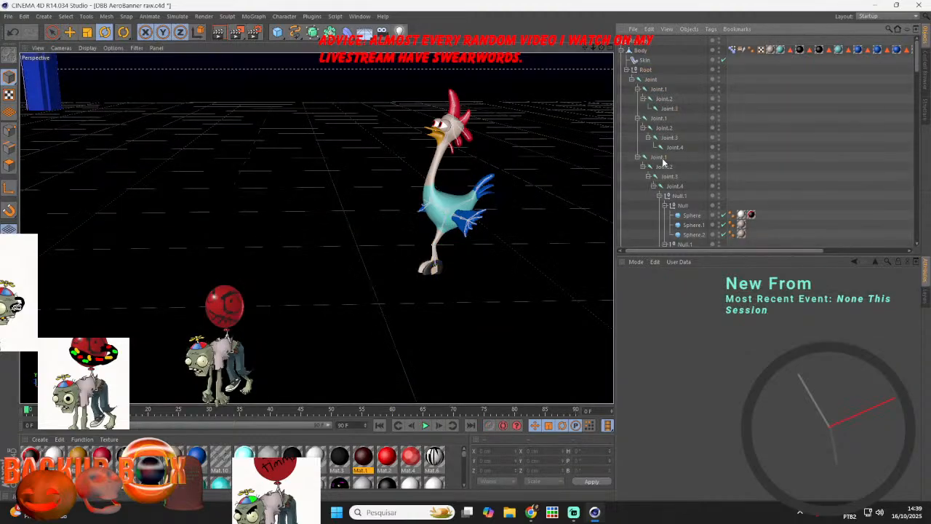
- Rotate the second joint of the bird's neck to a pitch of about -0.5° and turn the head toward the camera
left_click(662, 158)
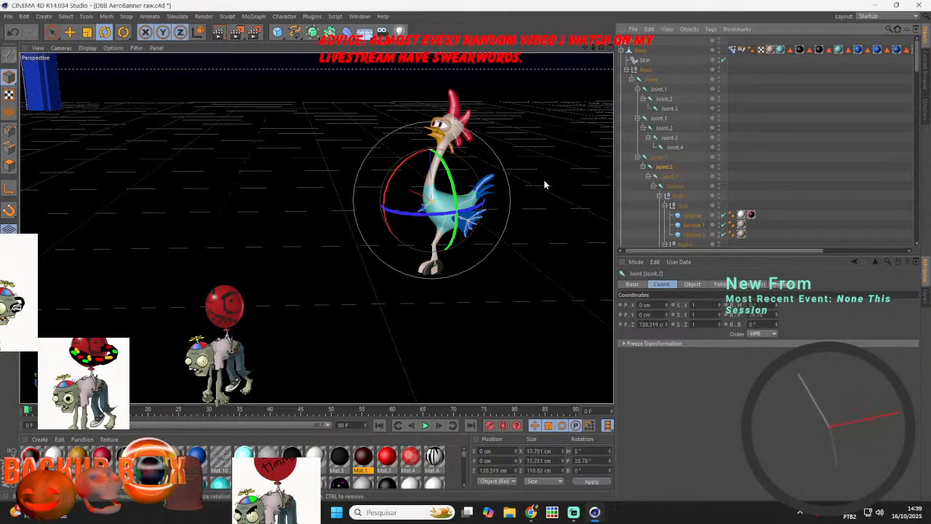
left_click(660, 168)
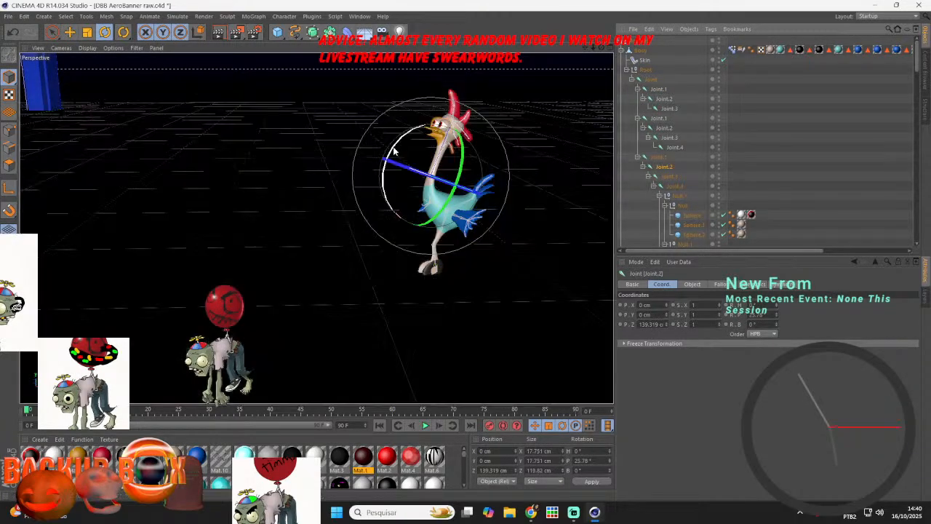
left_click_drag(393, 151, 398, 191)
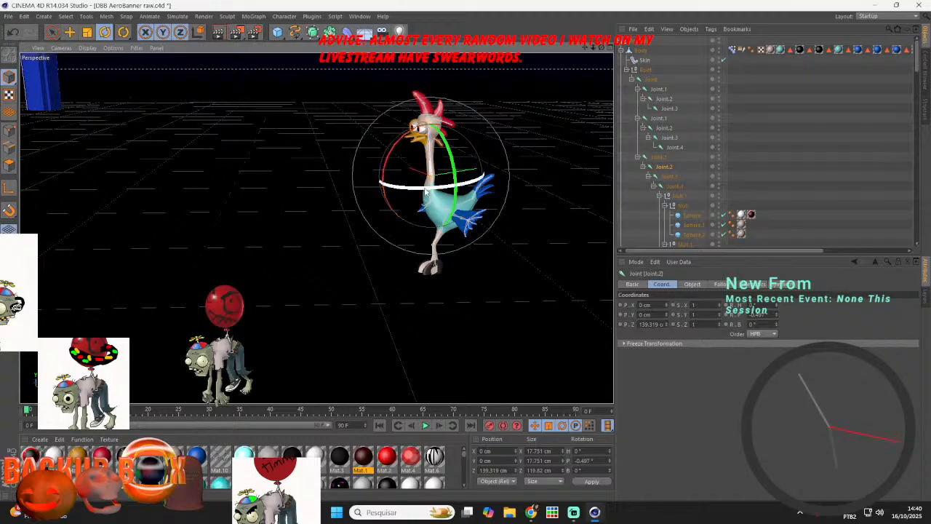
- Switch the bird's Pose Morph tag to Animate mode and adjust its Strength, Closed and OMouth sliders
left_click(732, 50)
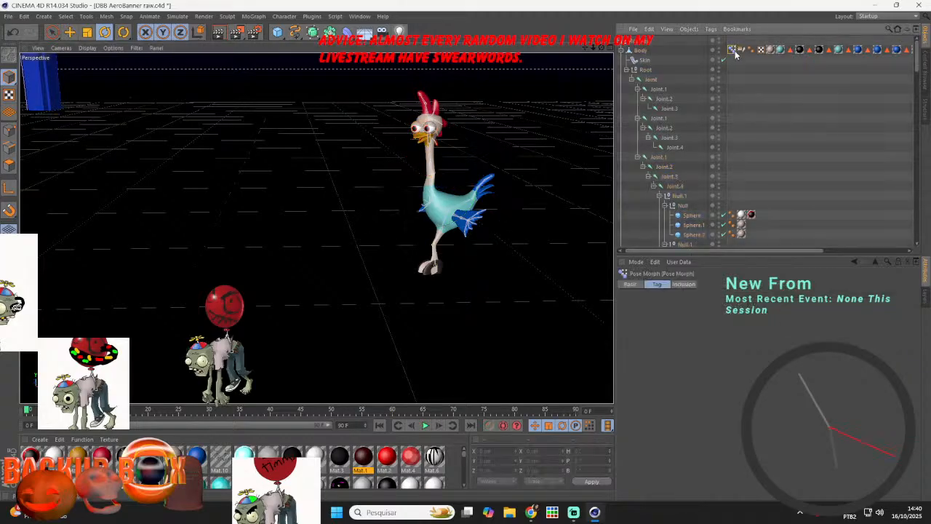
left_click(668, 327)
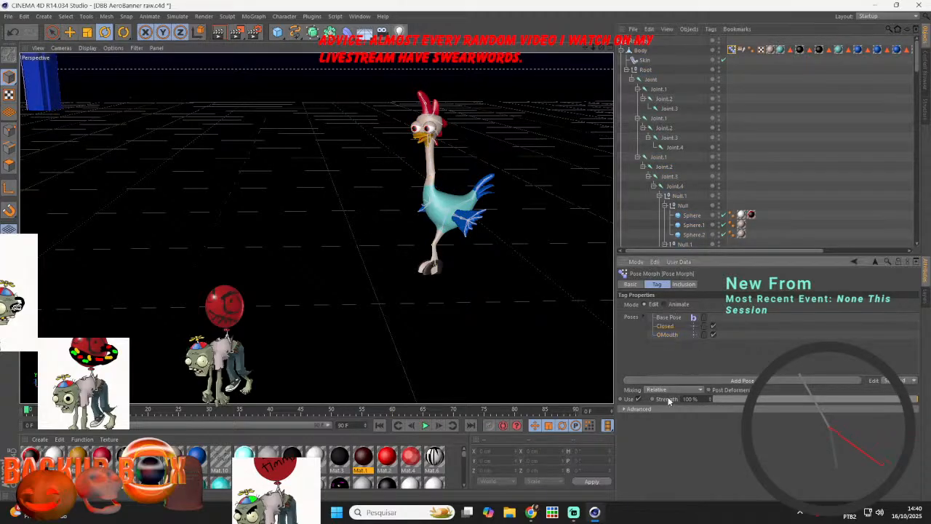
left_click(671, 304)
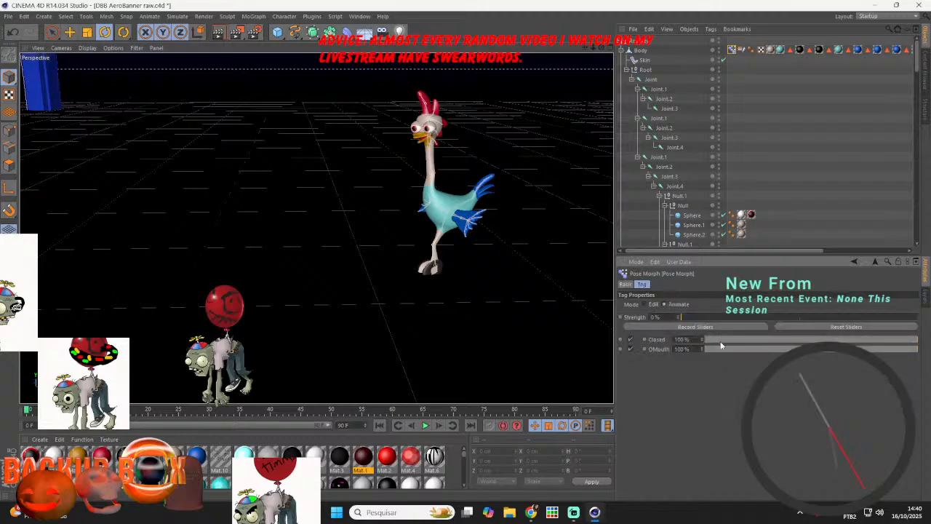
left_click_drag(717, 349, 638, 354)
left_click_drag(729, 340, 642, 361)
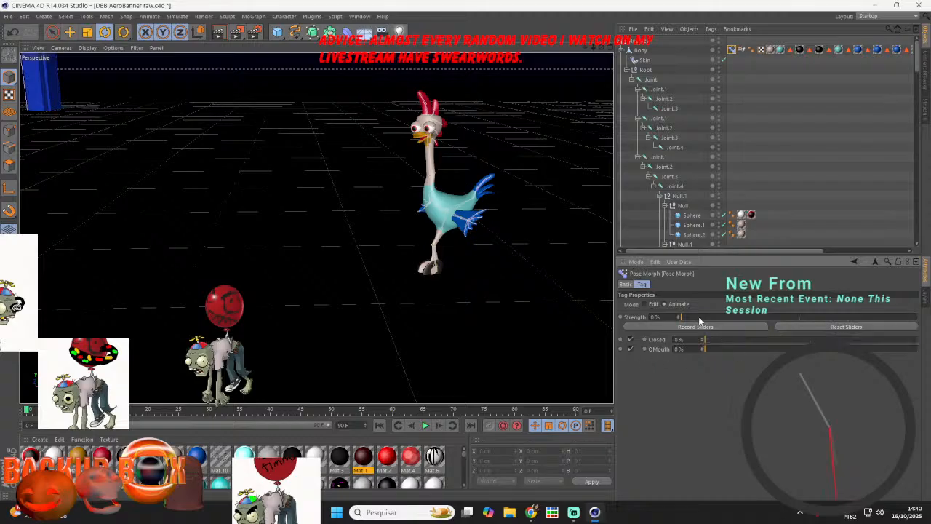
left_click_drag(699, 318, 918, 318)
left_click_drag(765, 342, 919, 320)
left_click_drag(712, 352, 657, 363)
left_click(757, 187)
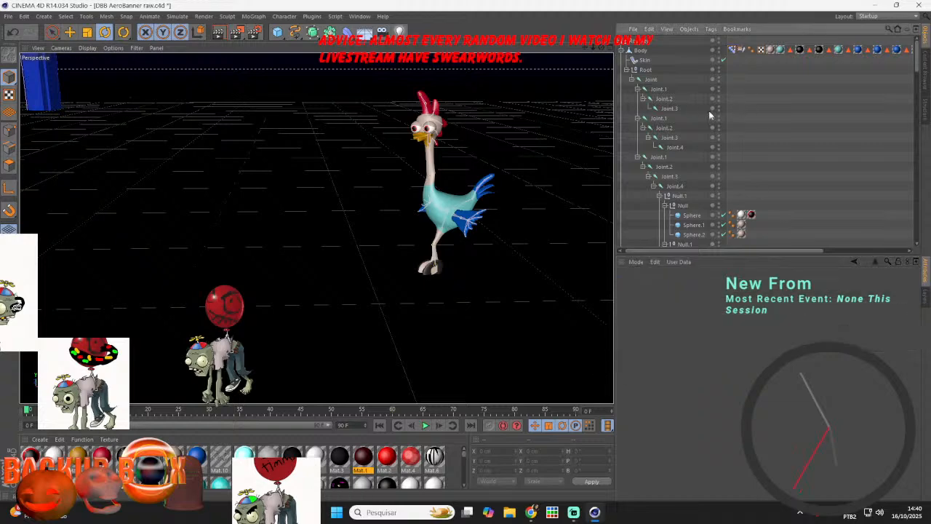
- Rotate the bird's eyeballs sideways, one to a heading of about -14° and the other to about -25°
scroll(422, 149, "down", 5)
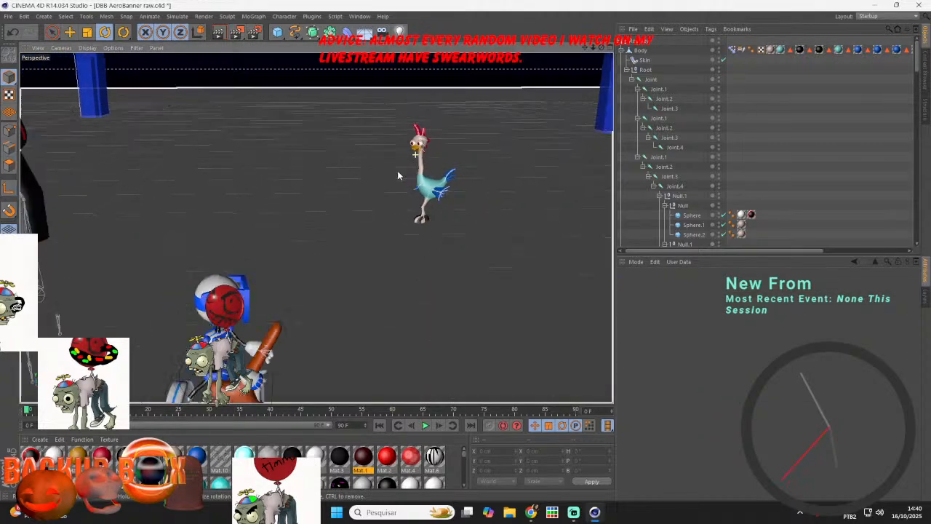
scroll(451, 192, "up", 5)
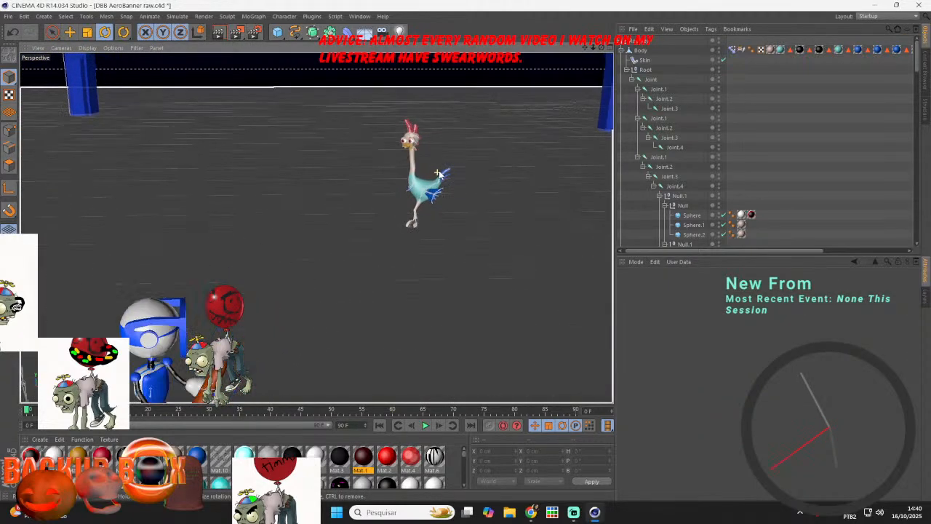
scroll(385, 123, "up", 4)
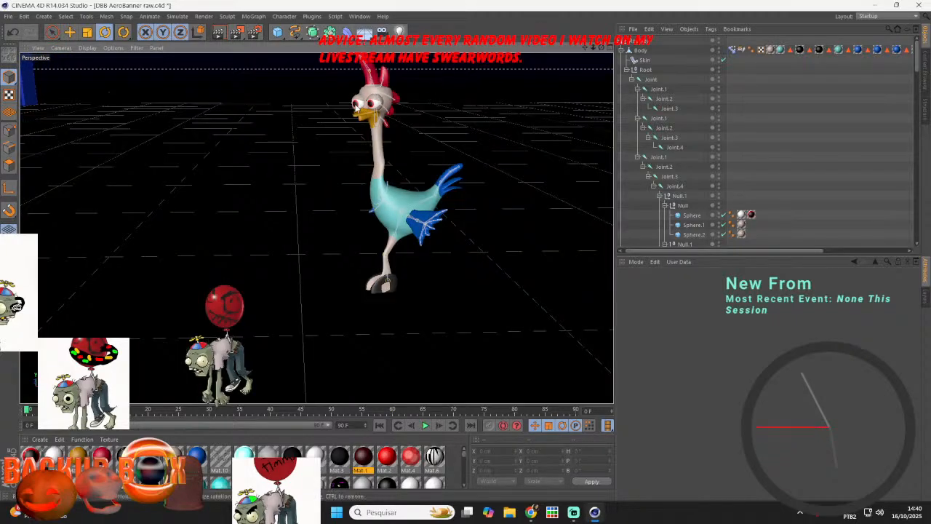
left_click(378, 105)
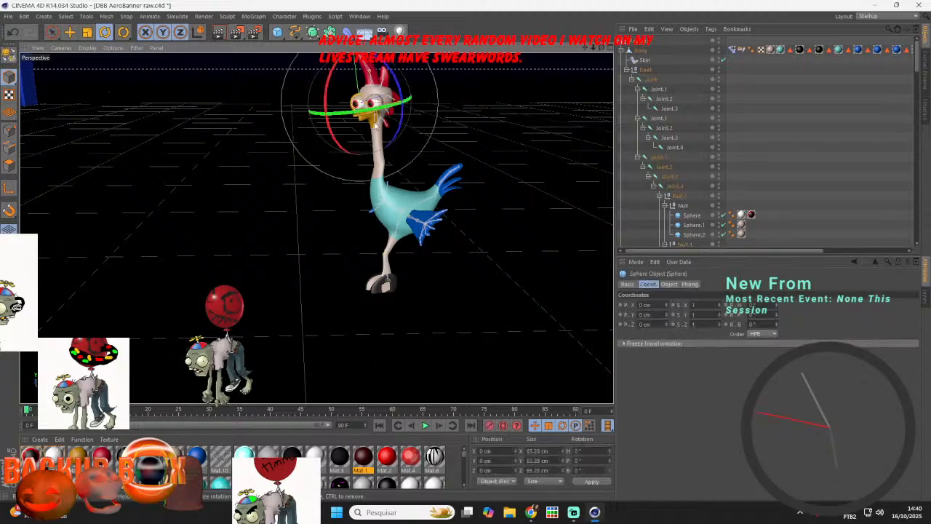
left_click_drag(353, 110, 342, 111)
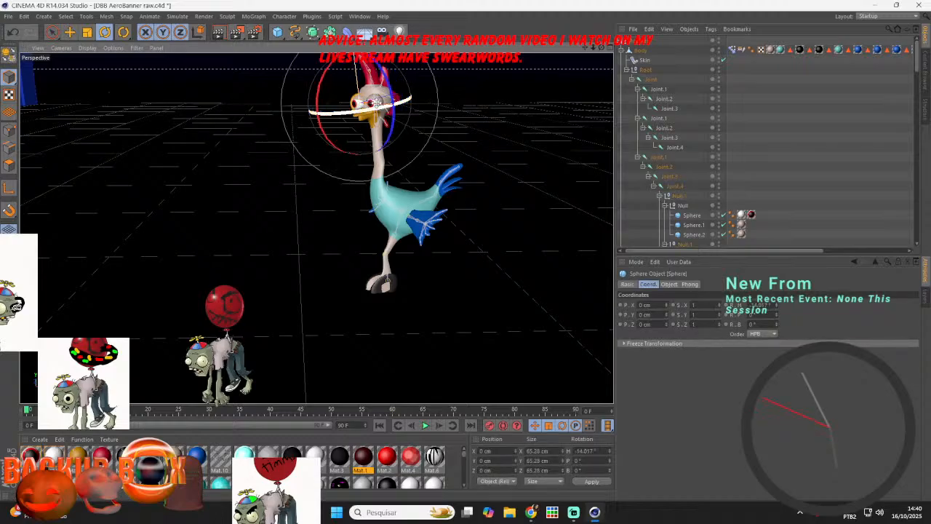
left_click(774, 128)
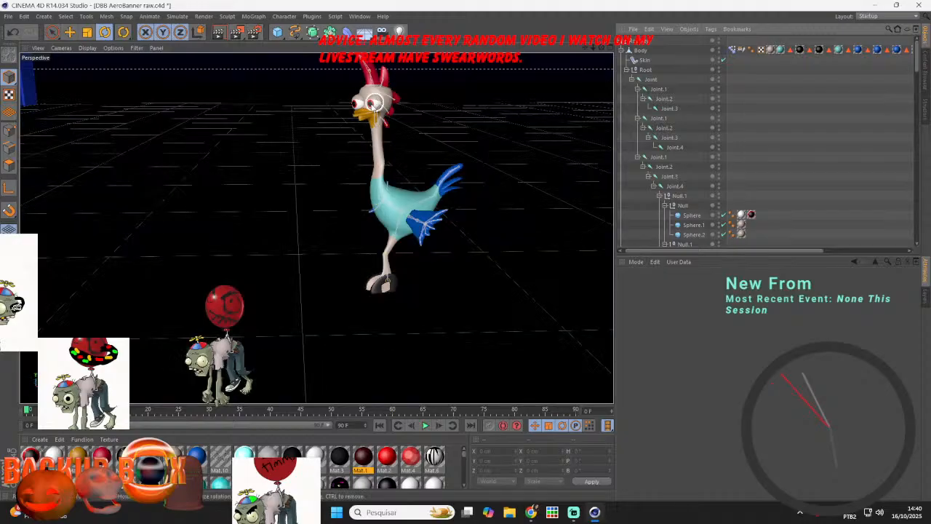
left_click(373, 106)
left_click_drag(364, 106, 354, 110)
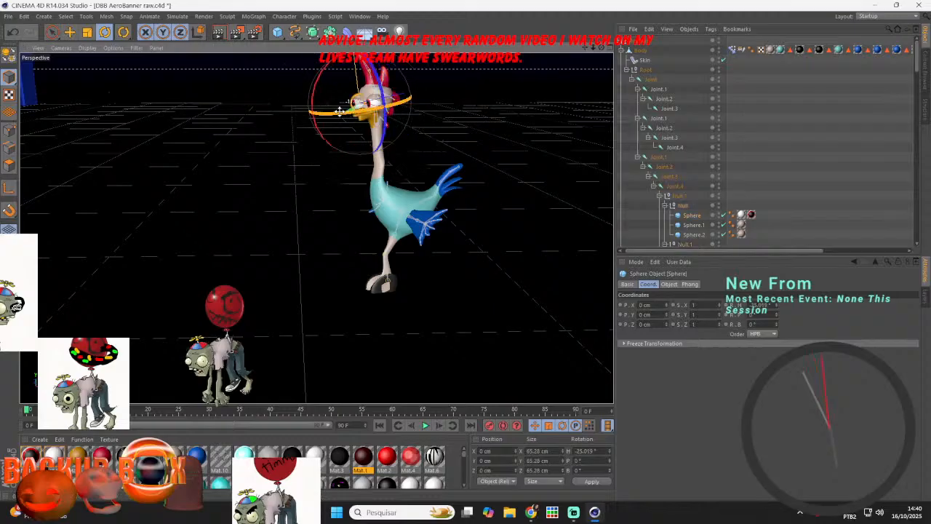
left_click(823, 124)
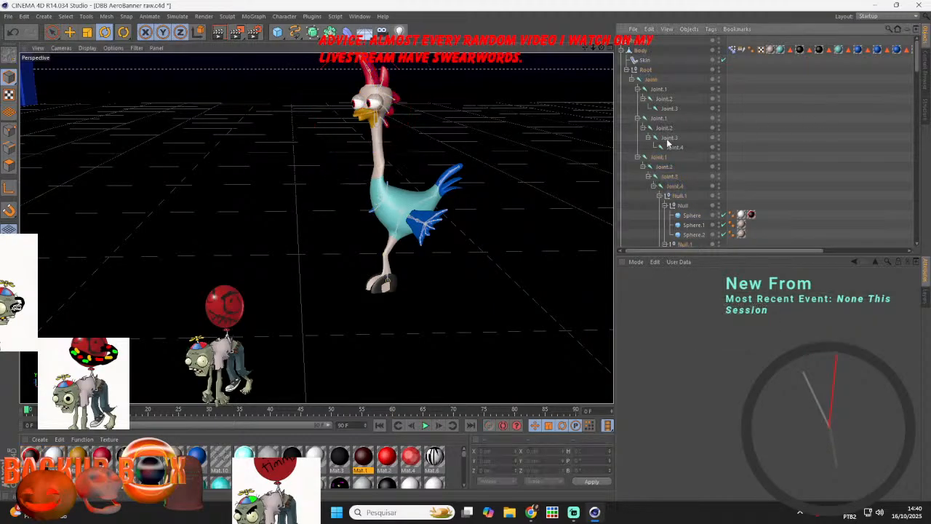
- Look through the bird's joint hierarchy to identify which joints drive the head and tail parts
scroll(678, 156, "down", 4)
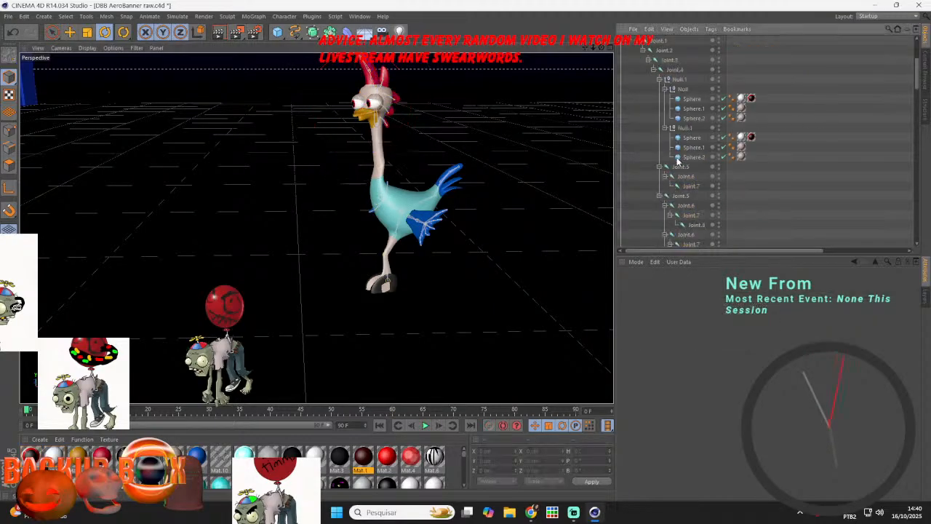
left_click(682, 205)
left_click(680, 197)
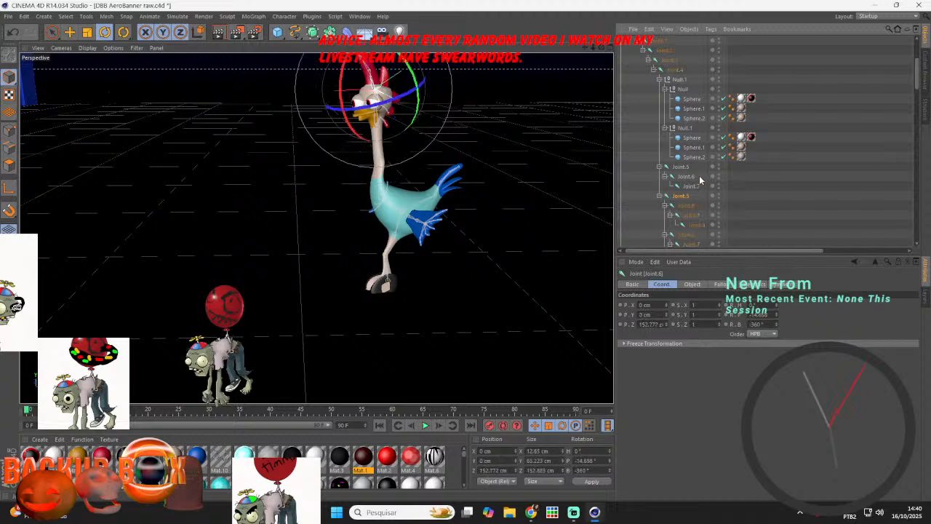
left_click(681, 185)
scroll(682, 185, "up", 2)
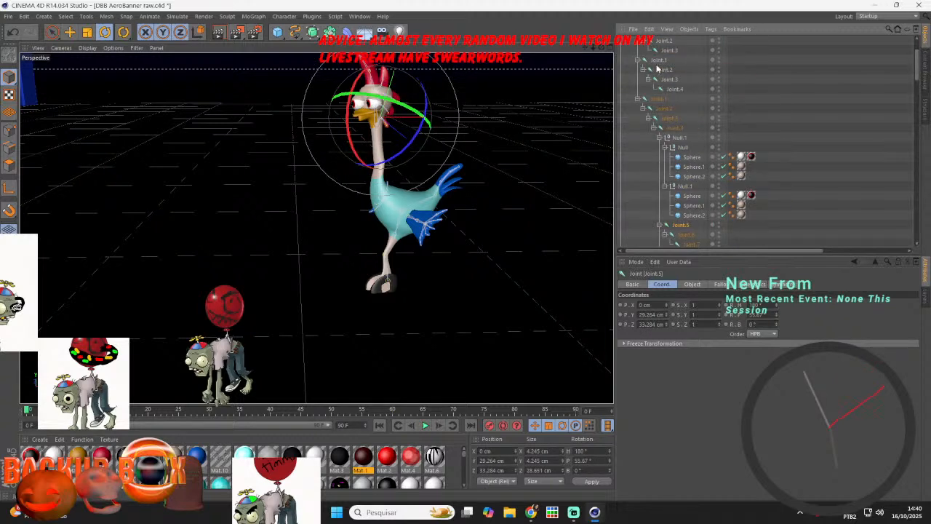
left_click(658, 60)
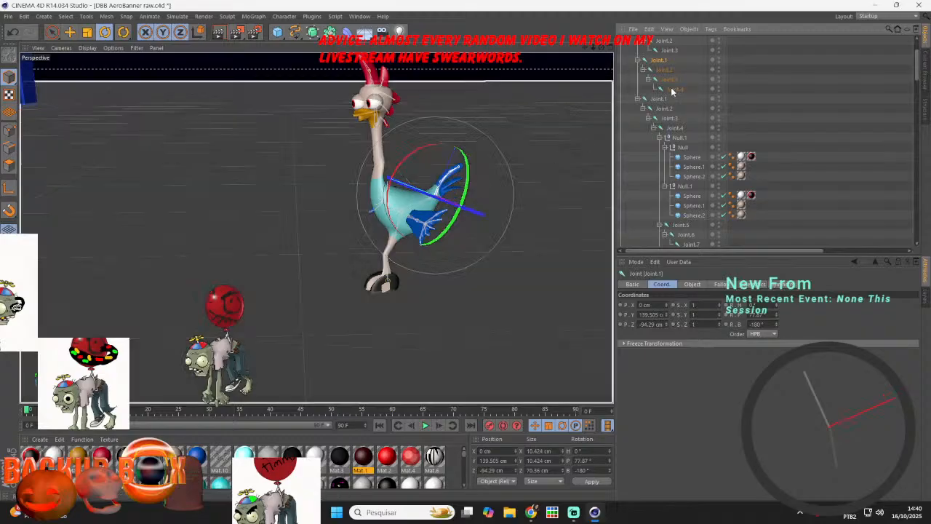
scroll(672, 91, "up", 2)
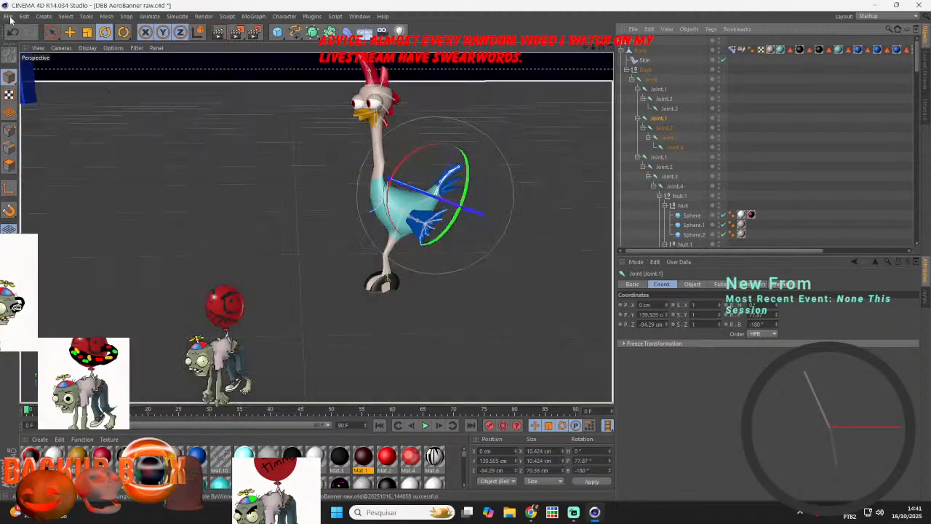
- Save the project, look at the stream chat in Streamlabs Desktop, and switch back to Cinema 4D
left_click(9, 18)
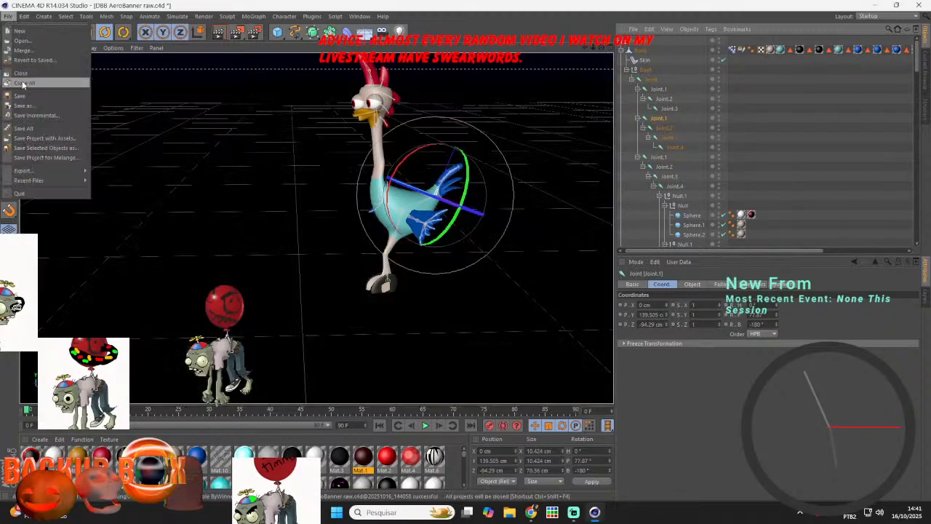
left_click(21, 97)
left_click(573, 512)
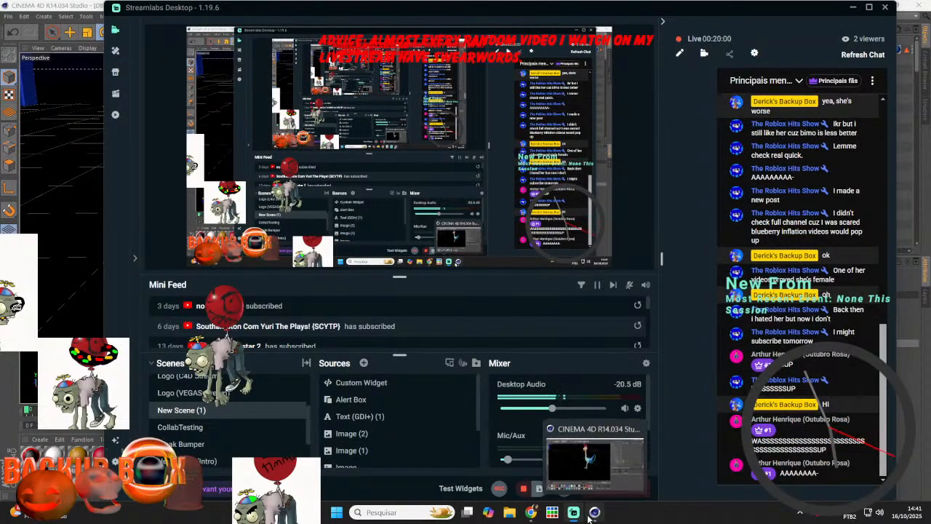
left_click(595, 512)
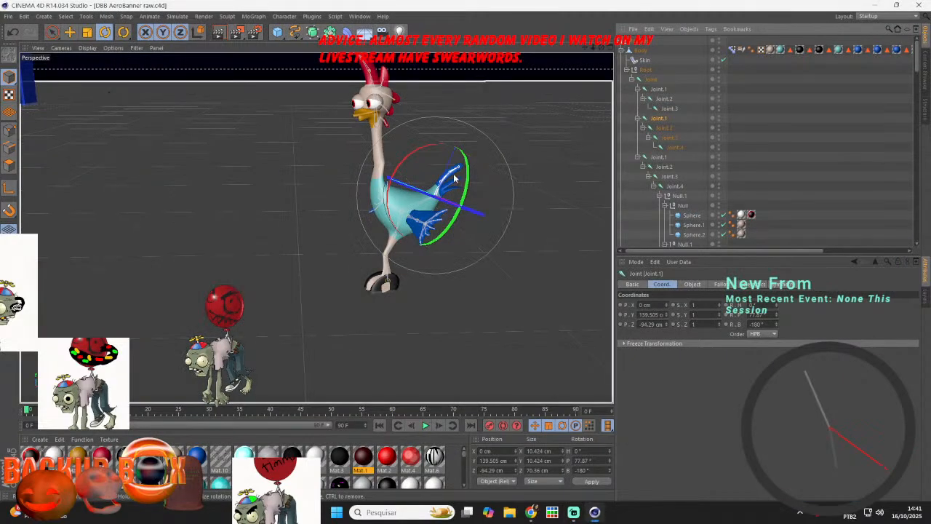
- Examine the bird's tail and wings from several angles and check which joints in the Body hierarchy belong to the wings
scroll(454, 176, "up", 4)
scroll(453, 175, "up", 1)
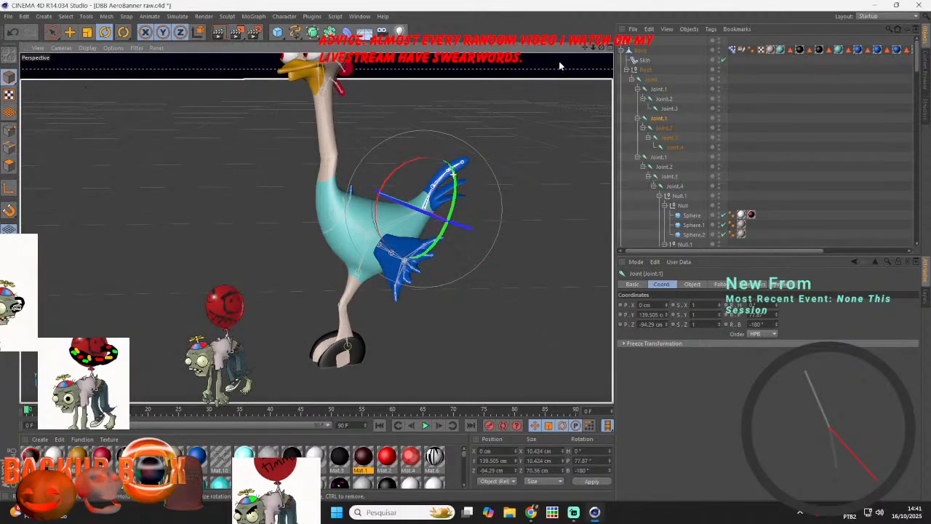
left_click_drag(602, 48, 604, 48)
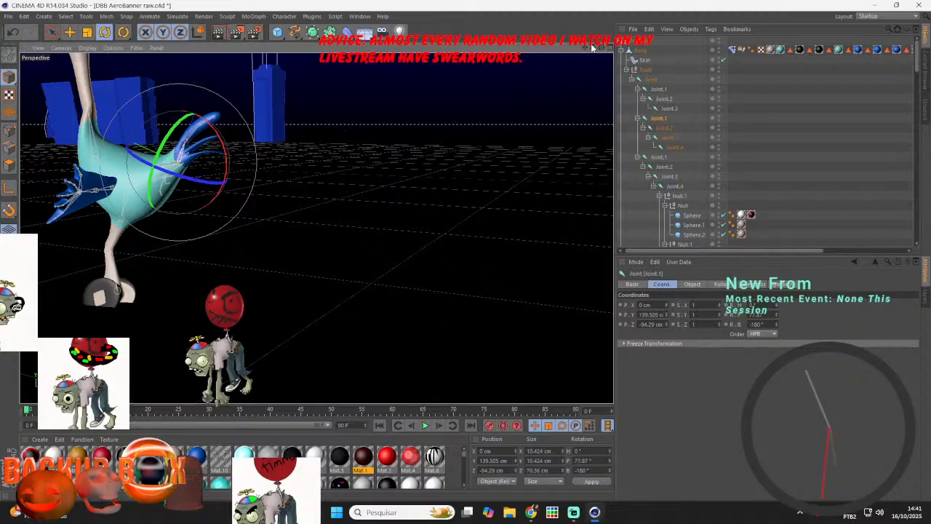
left_click_drag(585, 48, 587, 48)
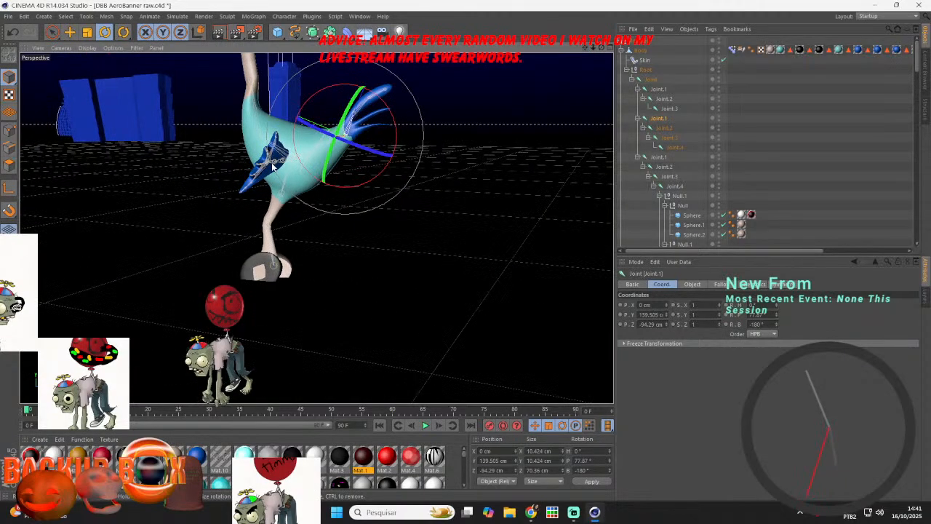
scroll(272, 167, "up", 2)
scroll(273, 167, "up", 3)
scroll(682, 139, "down", 5)
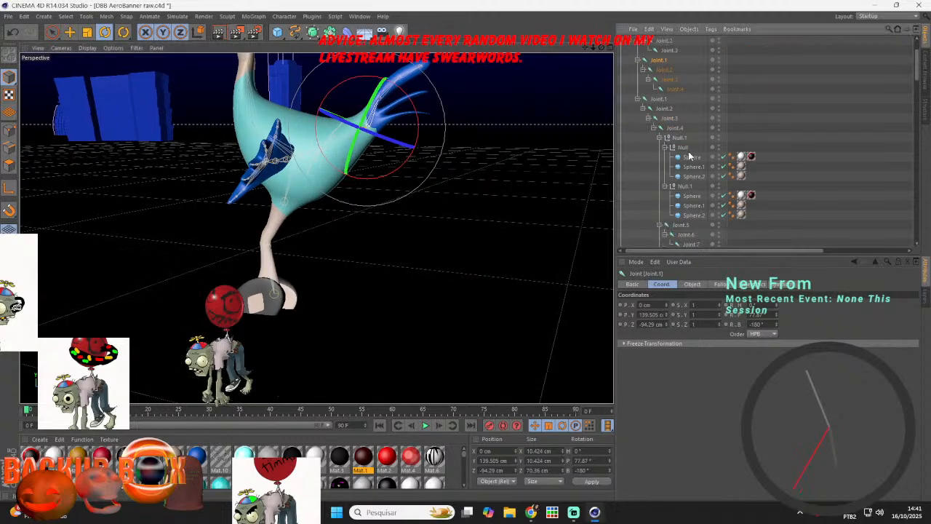
left_click(672, 110)
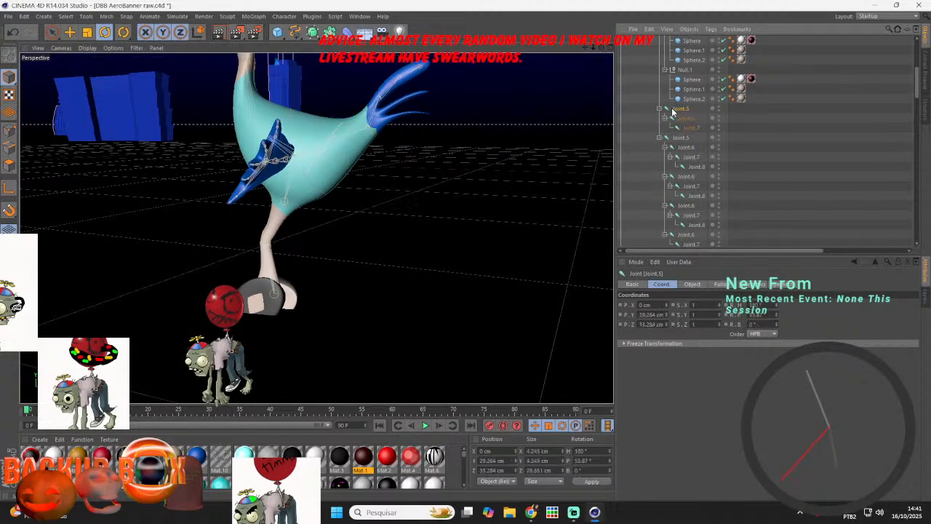
left_click(681, 138)
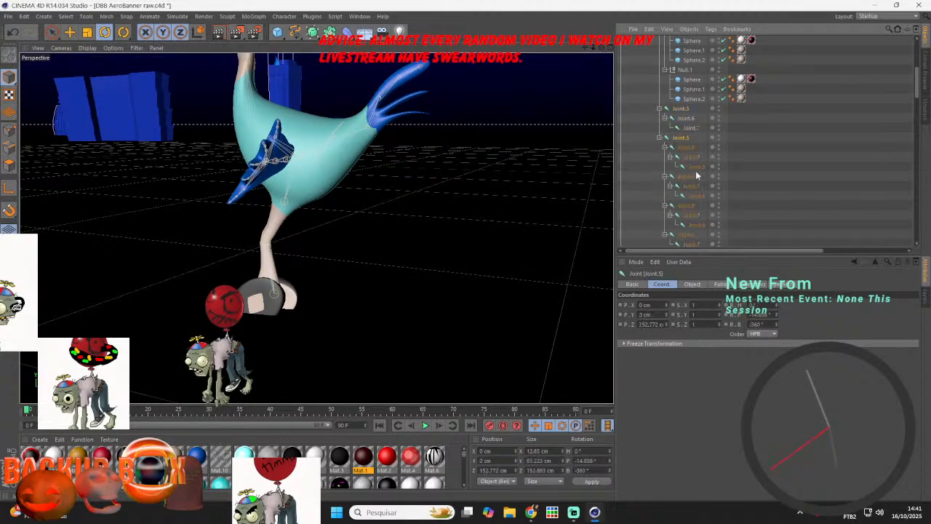
scroll(684, 217, "up", 3)
scroll(655, 109, "up", 4)
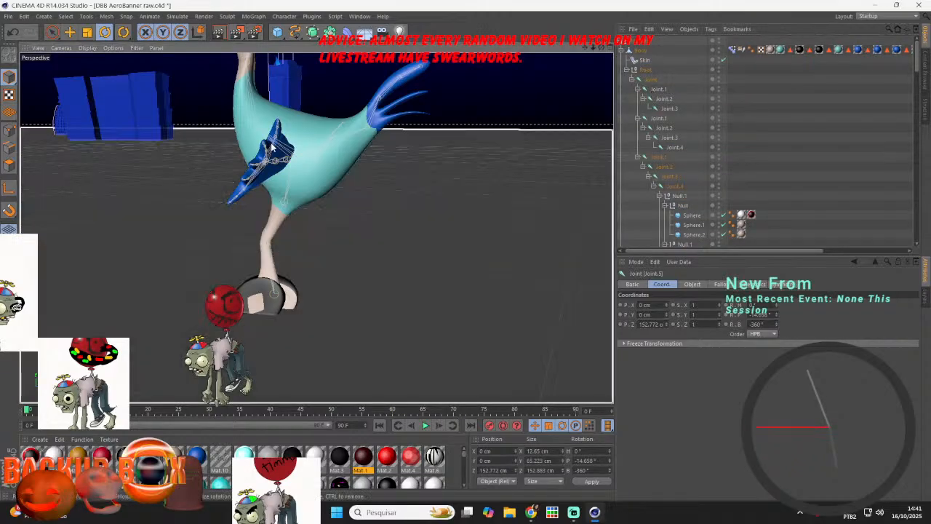
- Select the Arms object, inspect its joints in the Lines display mode, and restore Gouraud Shading
left_click(272, 148)
left_click(87, 47)
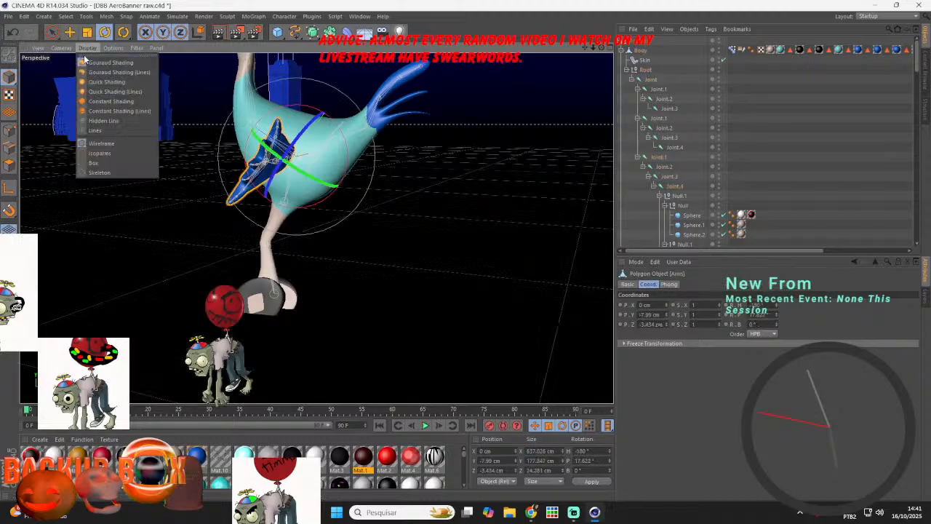
left_click(98, 137)
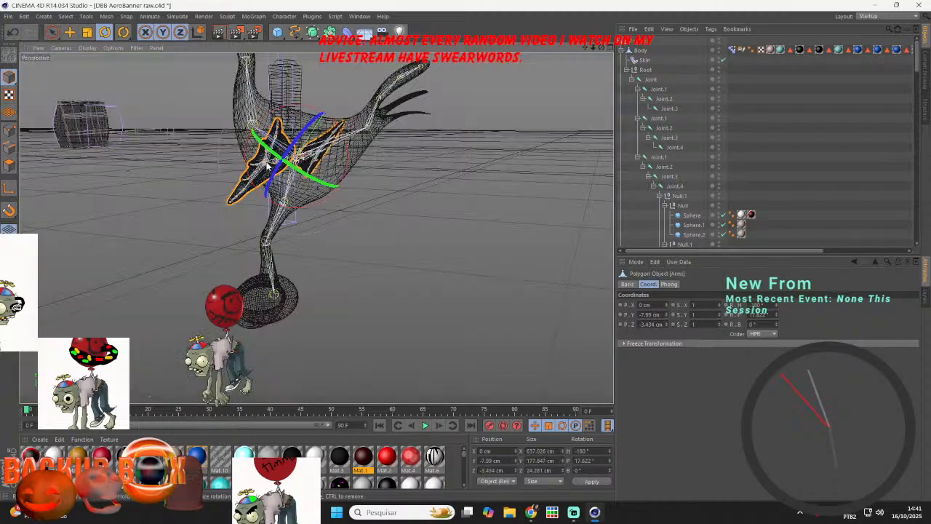
left_click(93, 48)
left_click(92, 68)
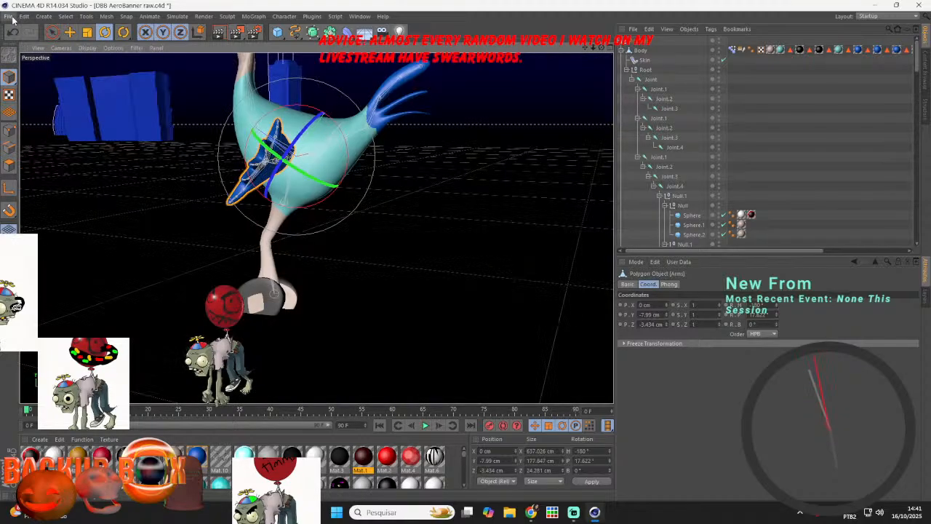
- Save the project and rotate the near wing's top Joint in the Arms hierarchy to a heading of about 143°
left_click(9, 16)
left_click(23, 97)
left_click_drag(601, 47, 409, 48)
scroll(669, 179, "down", 8)
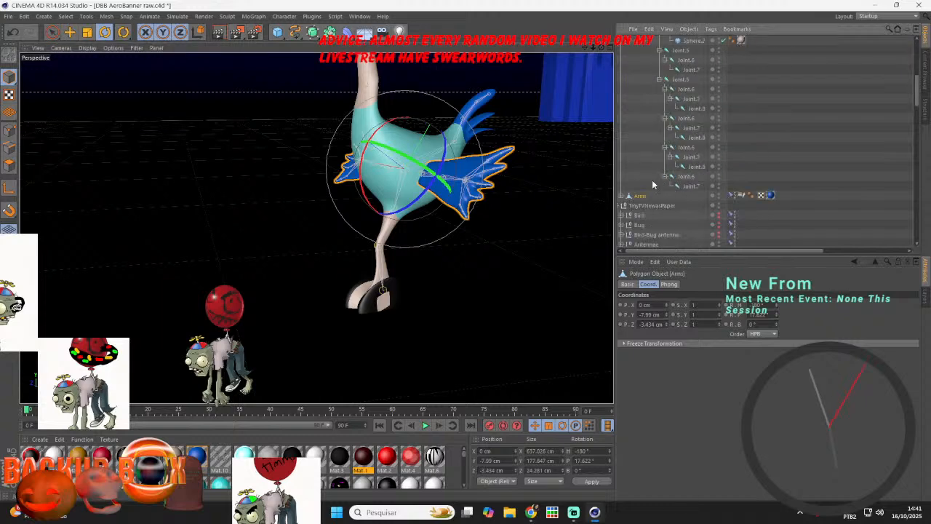
left_click(623, 196)
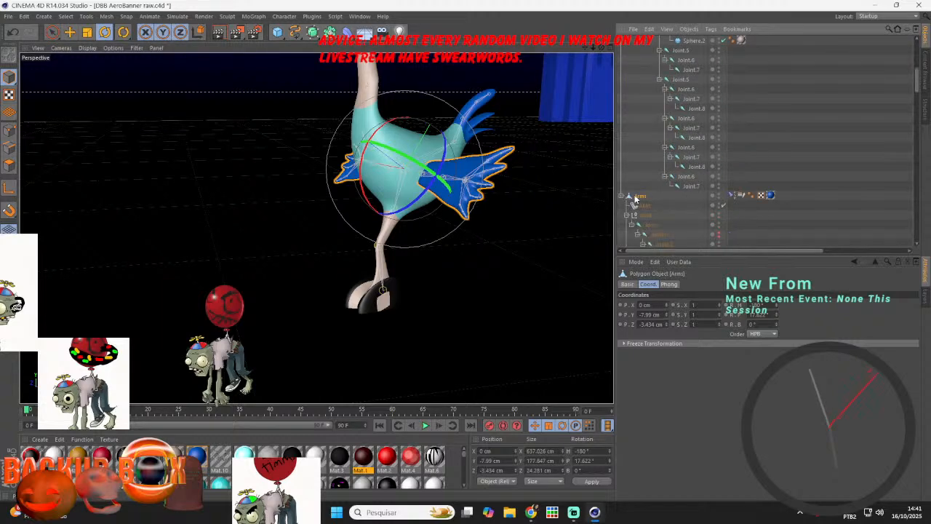
scroll(635, 200, "down", 3)
left_click(650, 166)
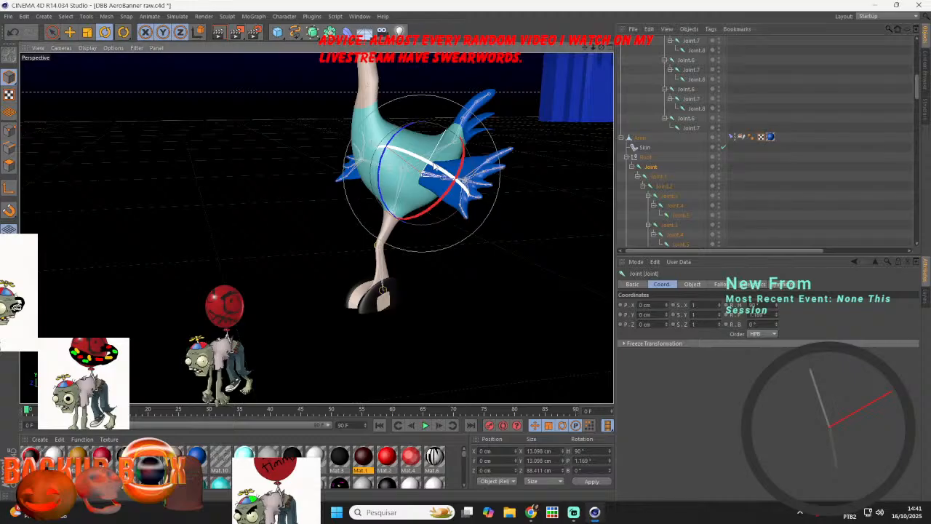
left_click_drag(435, 168, 361, 201)
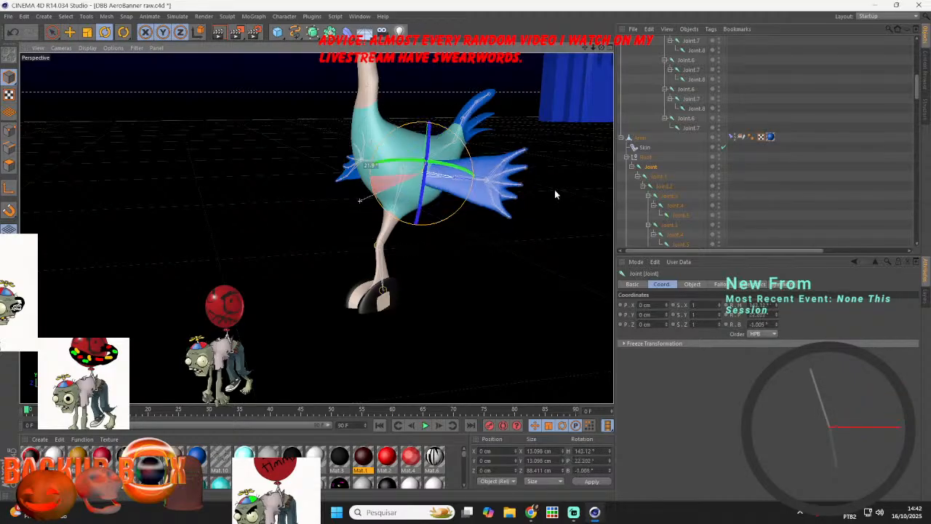
- Rotate the near wing's Joint.1 to a pitch of about 29° and its Joint.2 to a bank of about 14.5°
left_click(658, 177)
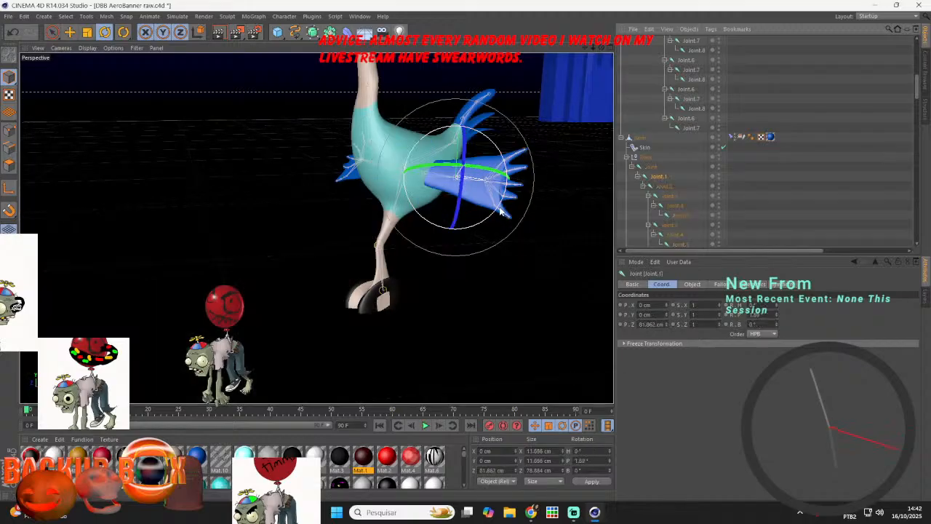
left_click_drag(500, 211, 521, 197)
scroll(666, 159, "down", 3)
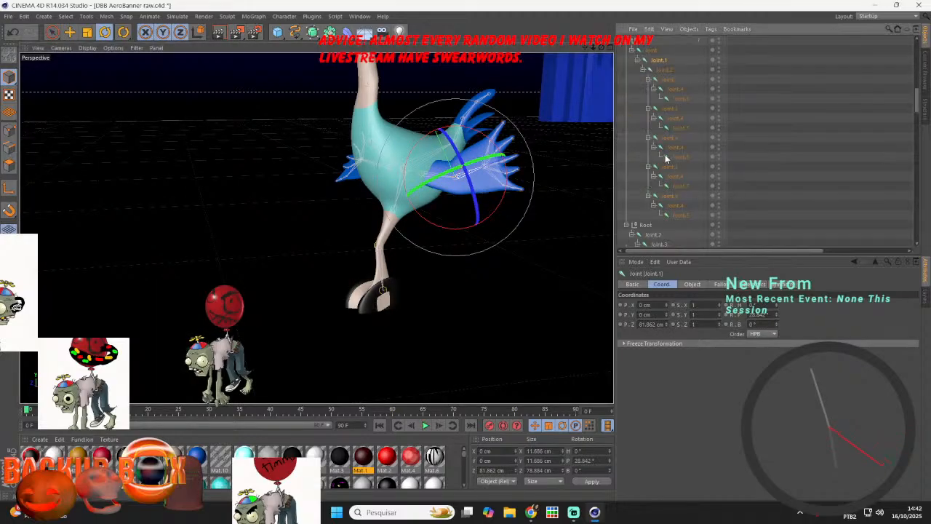
left_click(664, 70)
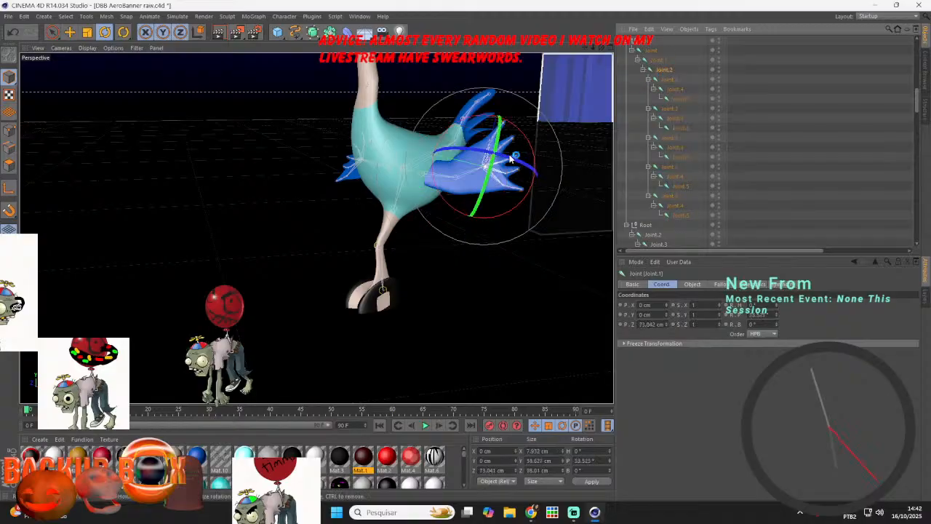
left_click_drag(516, 156, 547, 157)
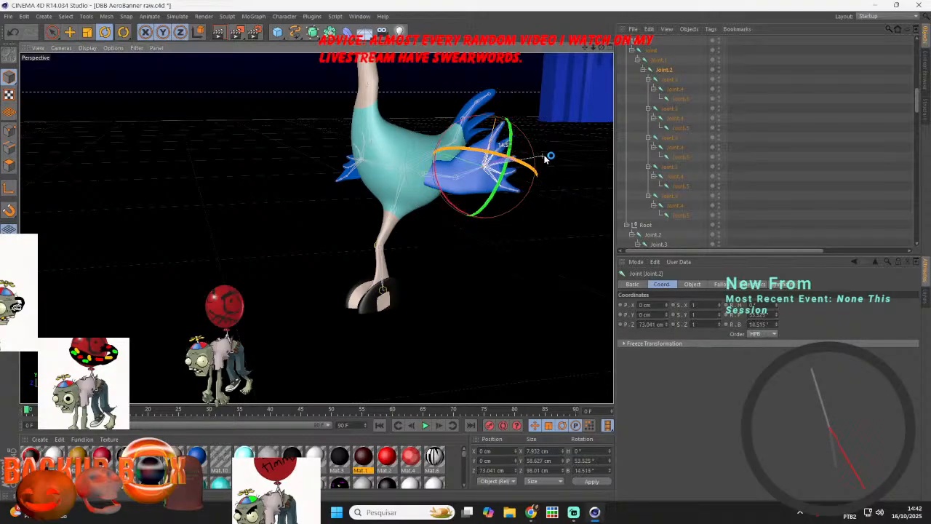
- Rotate the other wing's top joint, Joint.2, to a heading of about -42° and a bank of about 154°
scroll(656, 129, "down", 2)
left_click(654, 177)
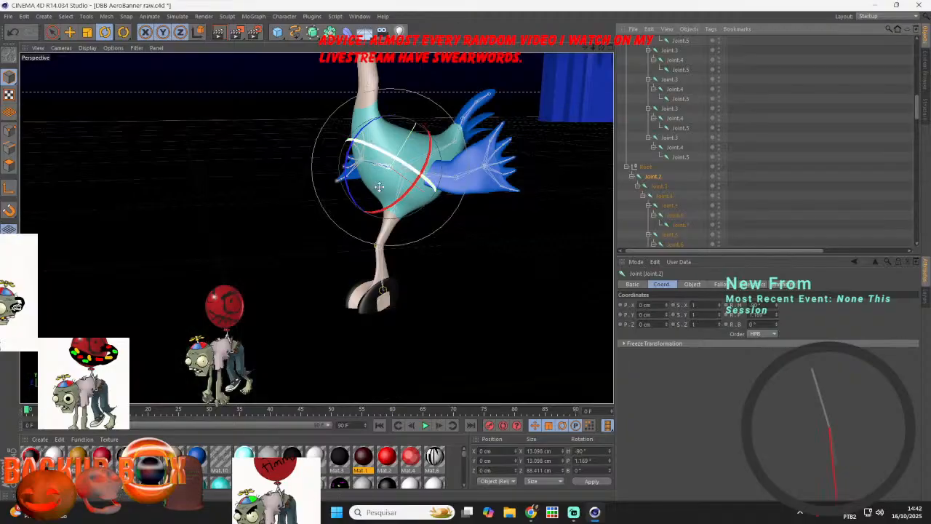
left_click_drag(406, 172, 376, 165)
left_click_drag(585, 47, 316, 229)
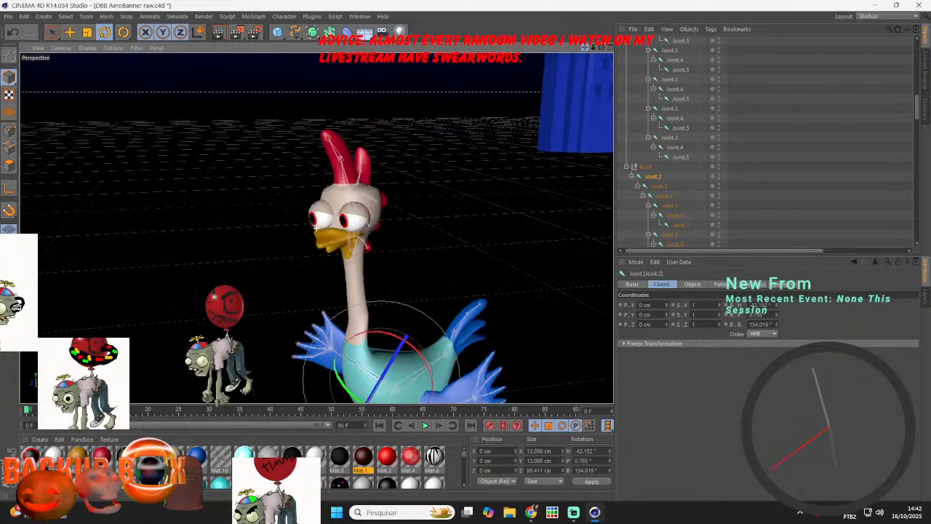
left_click_drag(585, 208, 585, 146)
- Check the stream chat in Streamlabs Desktop, switch back to Cinema 4D, and rotate the far wing's Joint.3 to a pitch of about 43°
left_click(576, 512)
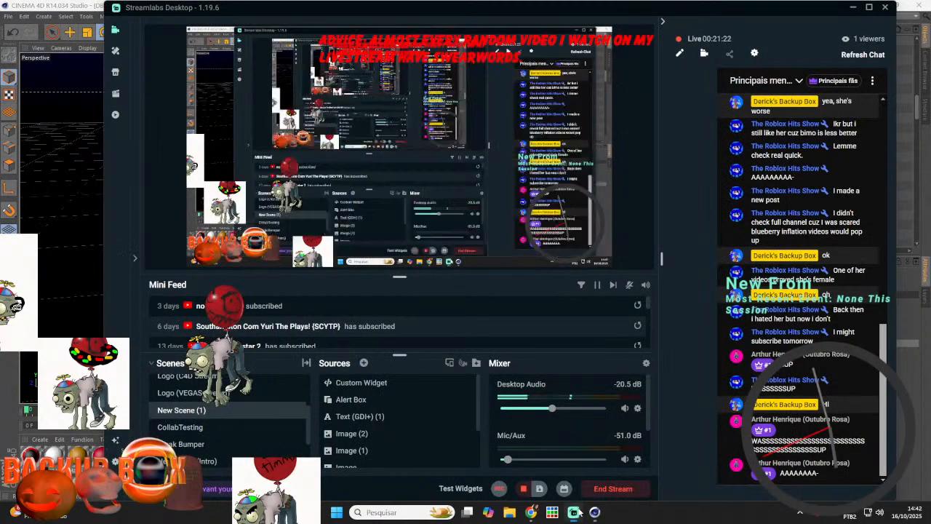
left_click(595, 512)
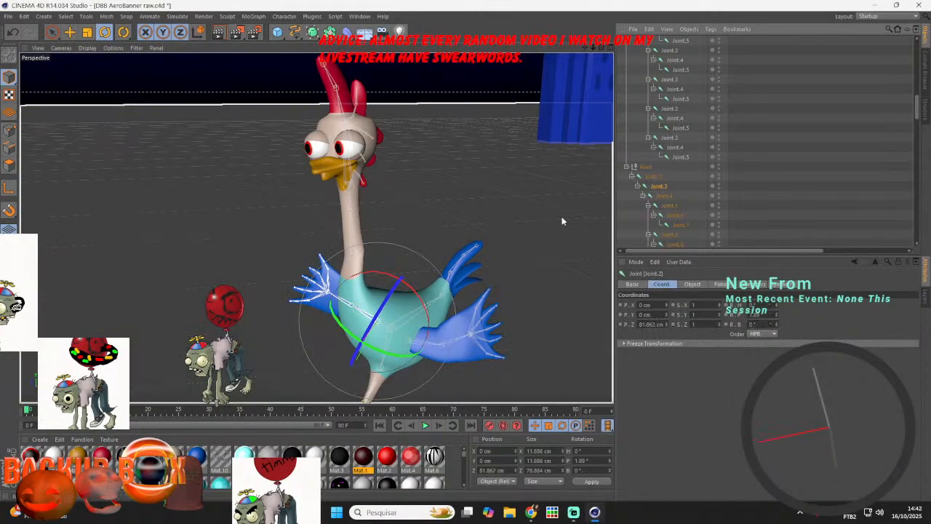
left_click(644, 188)
left_click_drag(327, 256, 317, 260)
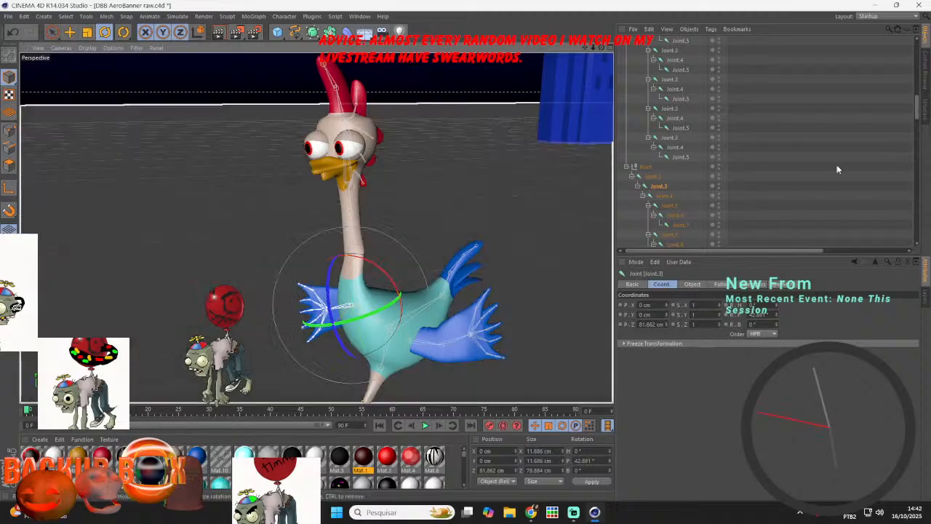
- Deselect the wing joint and save the project
left_click(836, 164)
scroll(406, 227, "down", 4)
scroll(411, 228, "down", 5)
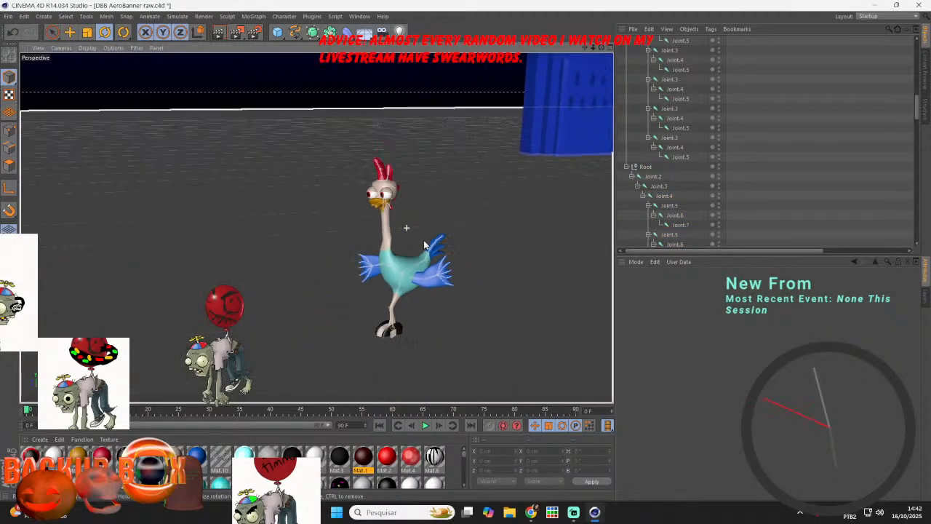
scroll(360, 252, "down", 1)
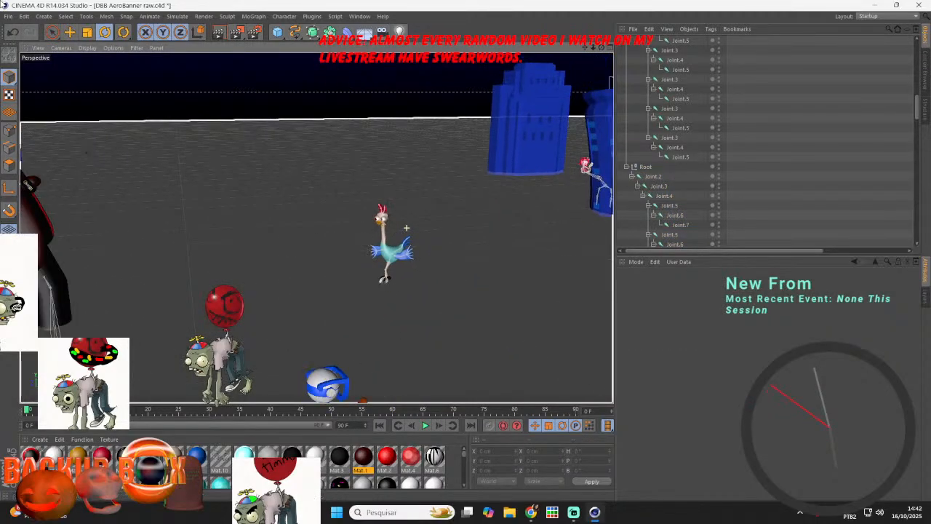
left_click(8, 16)
left_click(38, 95)
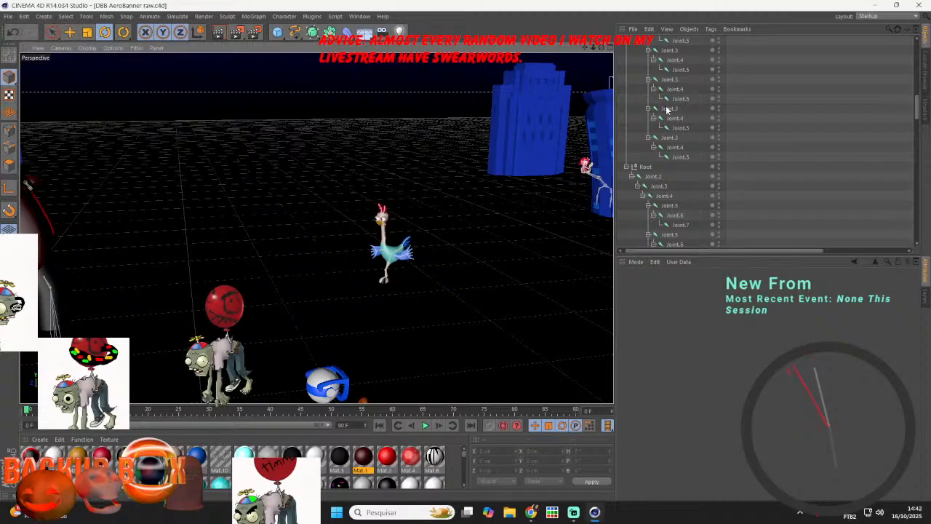
- View the scene through Camera.1, return to the editor view, and save the project
scroll(667, 109, "up", 5)
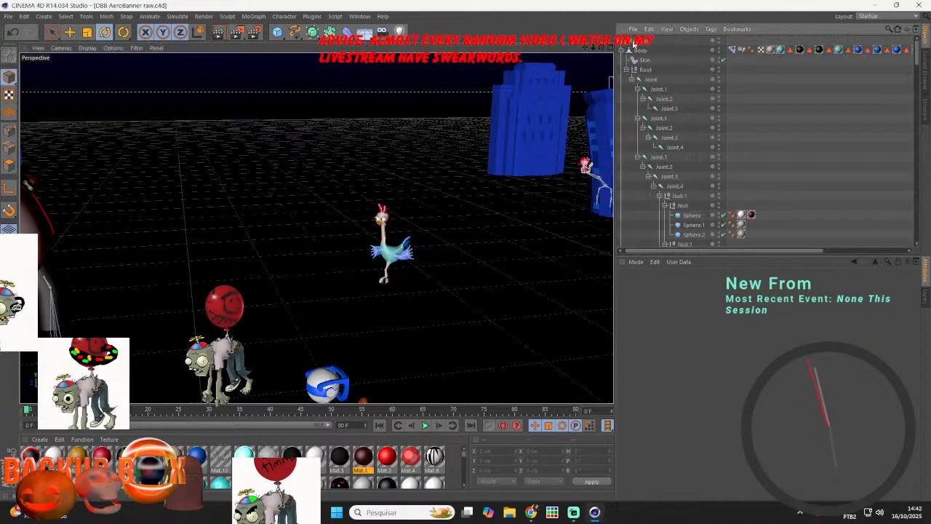
scroll(666, 146, "down", 8)
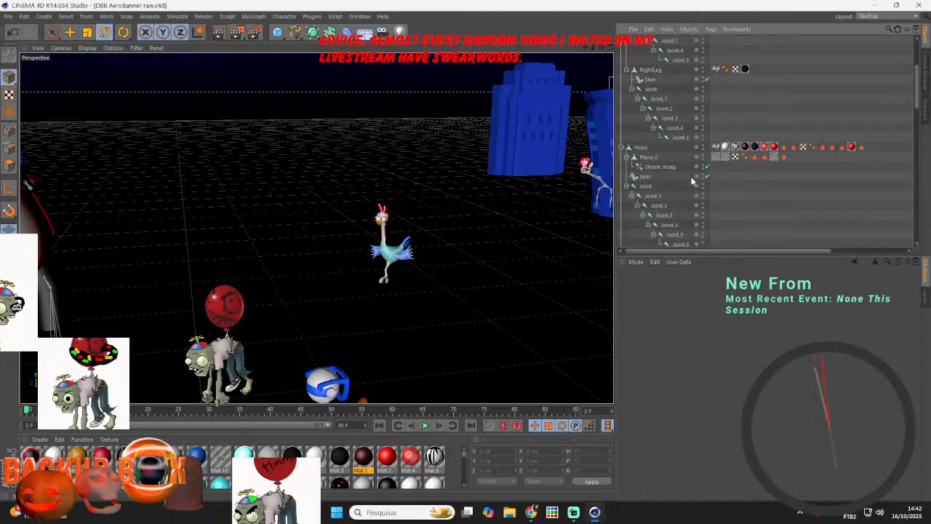
left_click(708, 97)
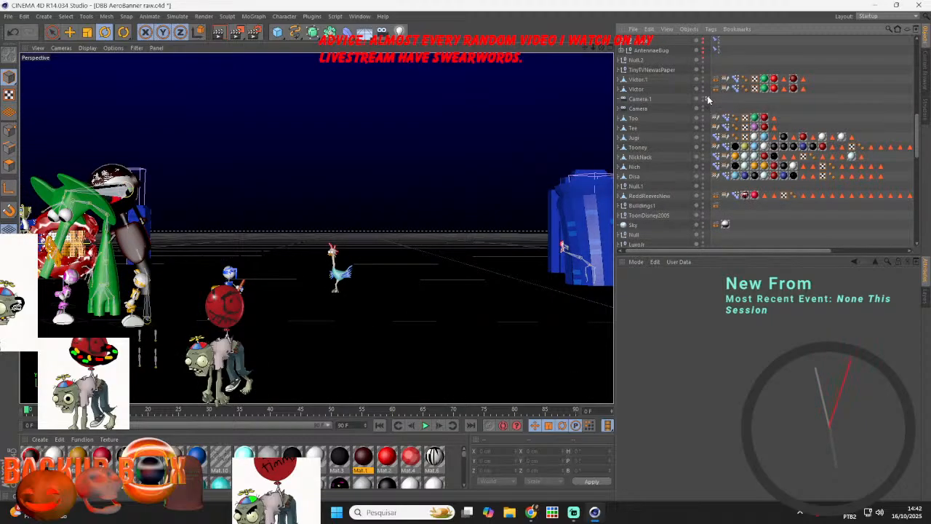
left_click(7, 16)
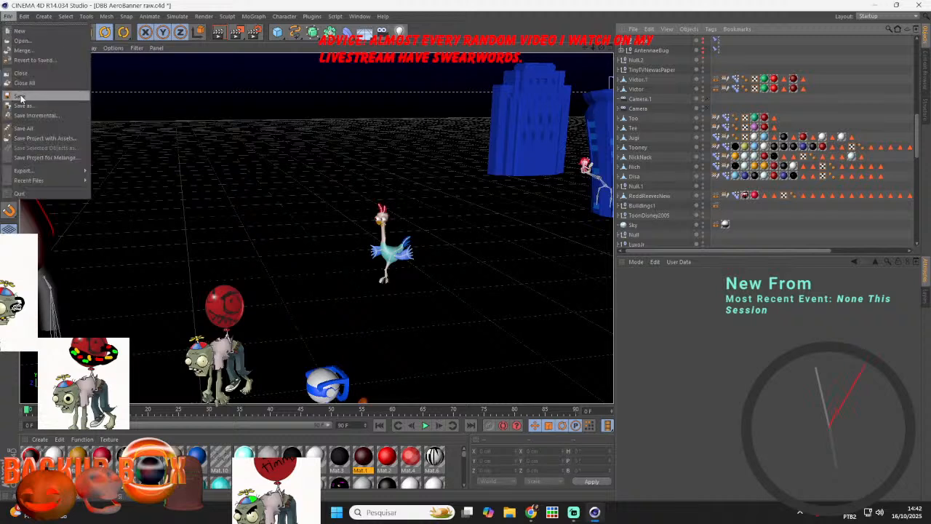
left_click(21, 98)
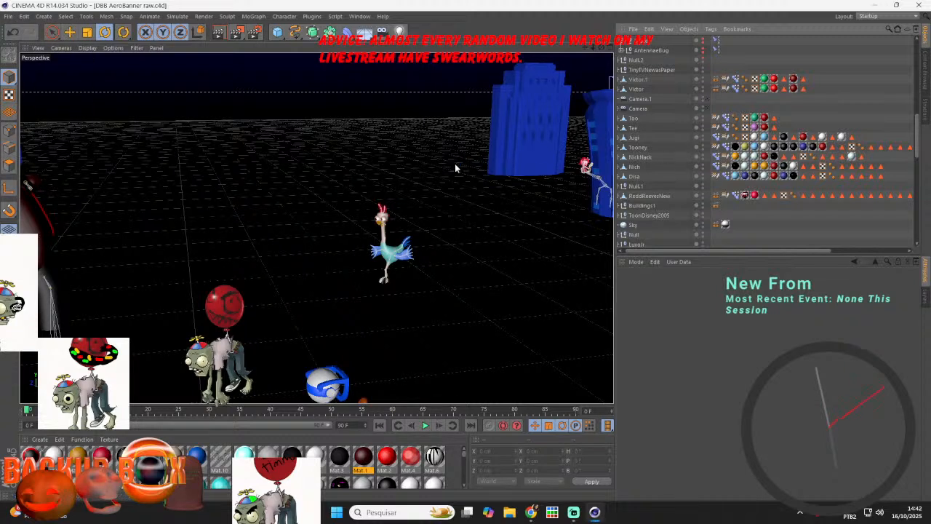
- Make the hidden group of characters in Null.2 visible in the viewport
scroll(501, 248, "down", 1)
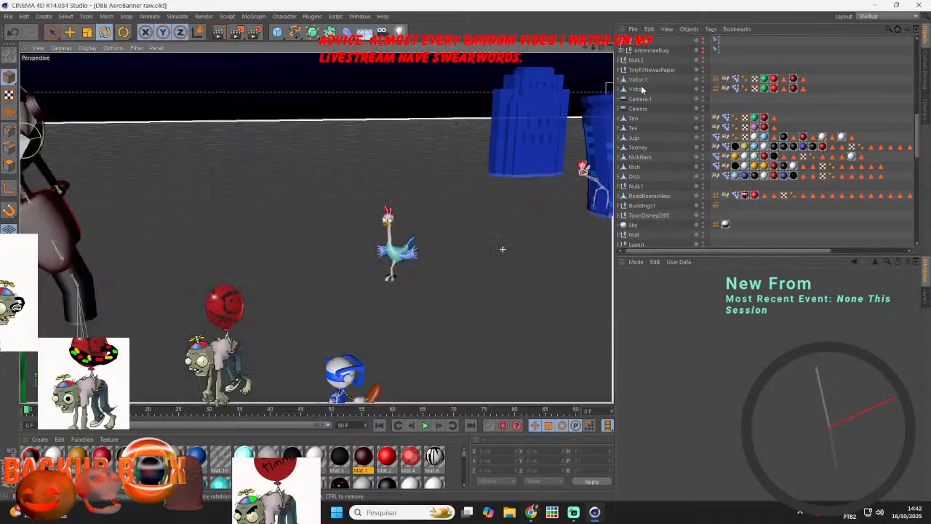
scroll(669, 104, "up", 10)
scroll(669, 106, "down", 6)
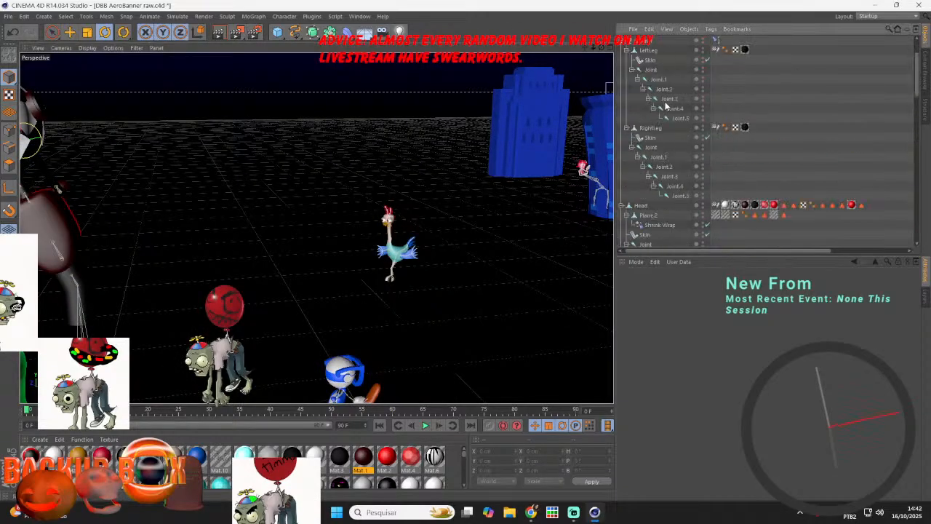
scroll(680, 191, "down", 3)
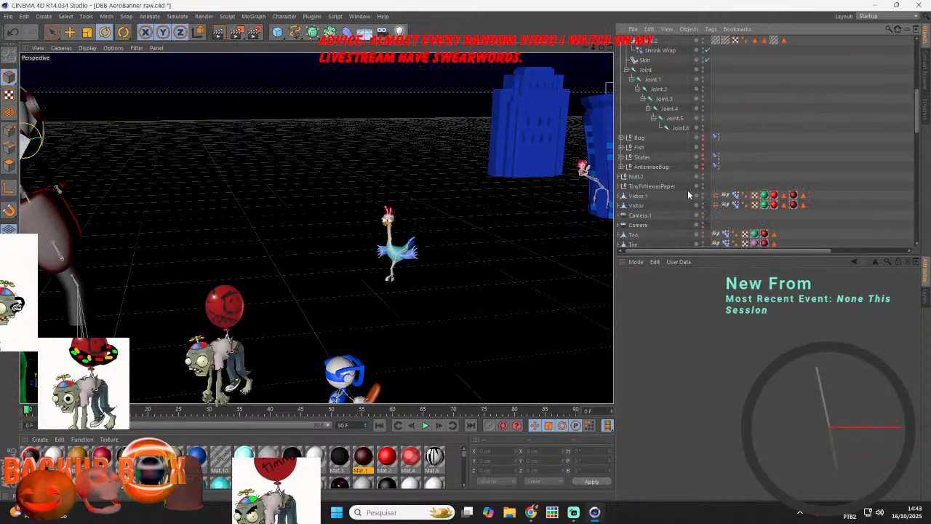
left_click(704, 176)
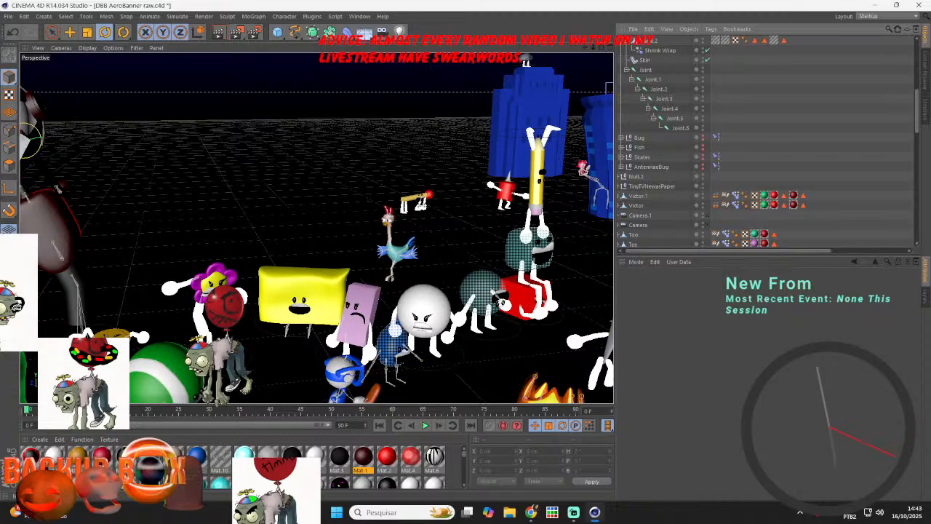
- Save the DBB AeroBanner raw project, then save it again with the editor view centred on the main character group
scroll(417, 231, "down", 8)
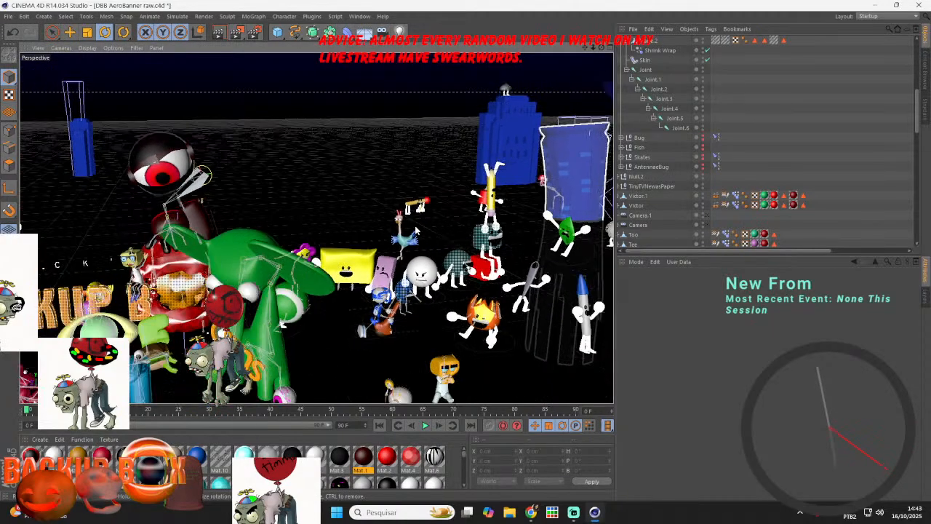
scroll(408, 227, "down", 5)
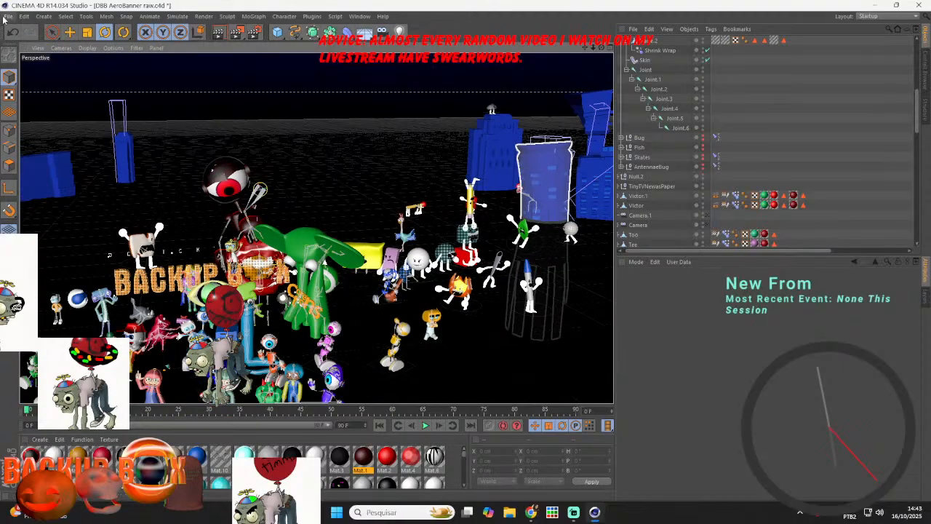
left_click(6, 17)
left_click(26, 97)
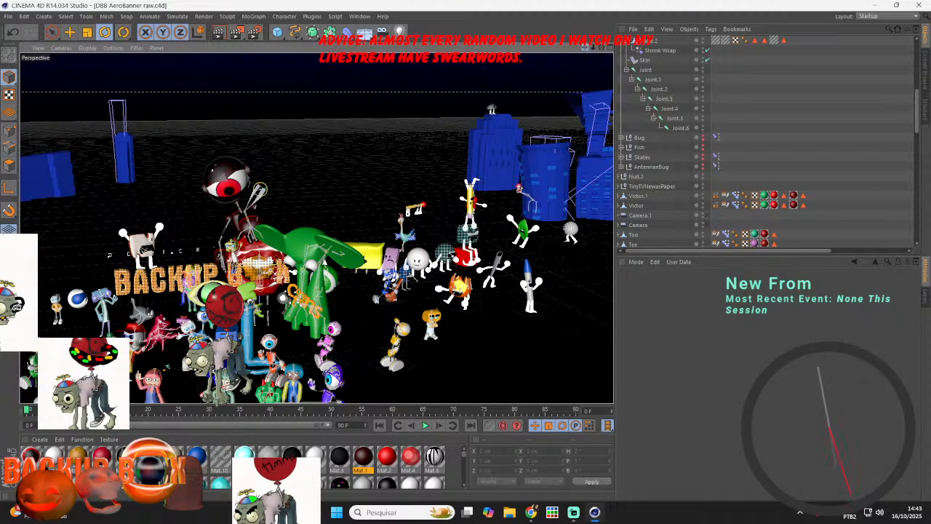
left_click_drag(585, 49, 657, 21)
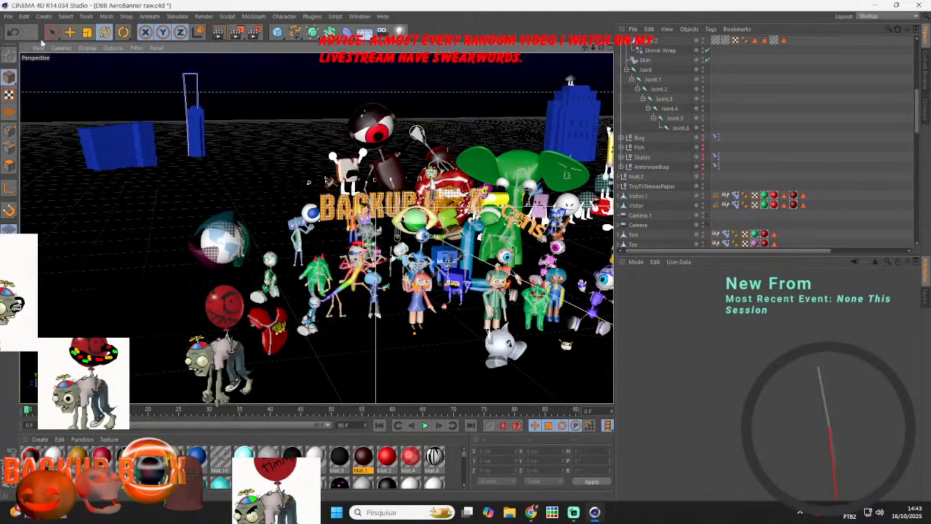
left_click(9, 16)
left_click(24, 100)
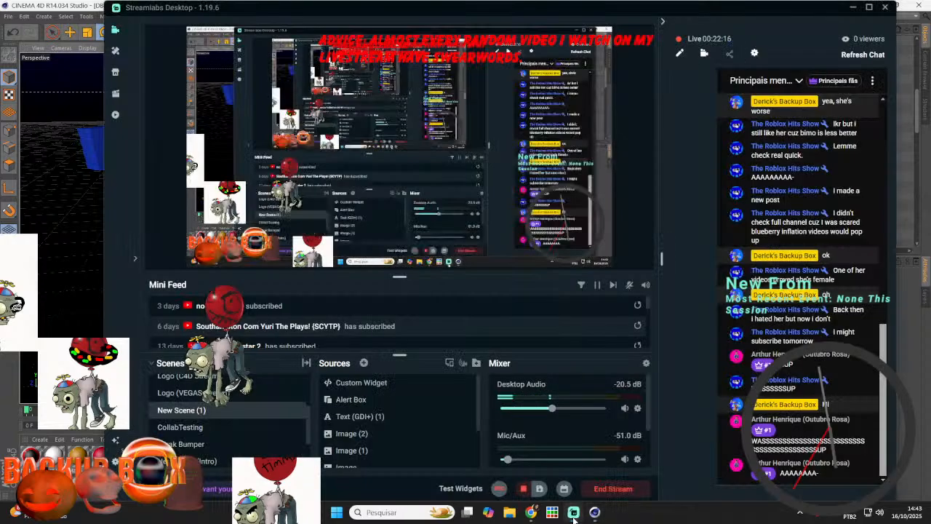
- Check the stream chat in Streamlabs Desktop, switch back to Cinema 4D, and collapse the expanded TinyTVNewasPaper hierarchy
left_click(574, 513)
left_click(595, 513)
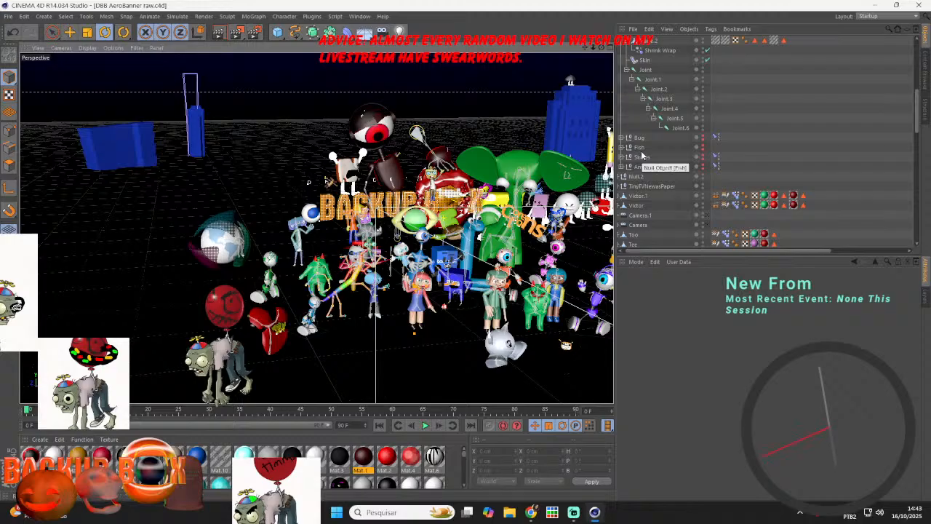
scroll(642, 155, "up", 8)
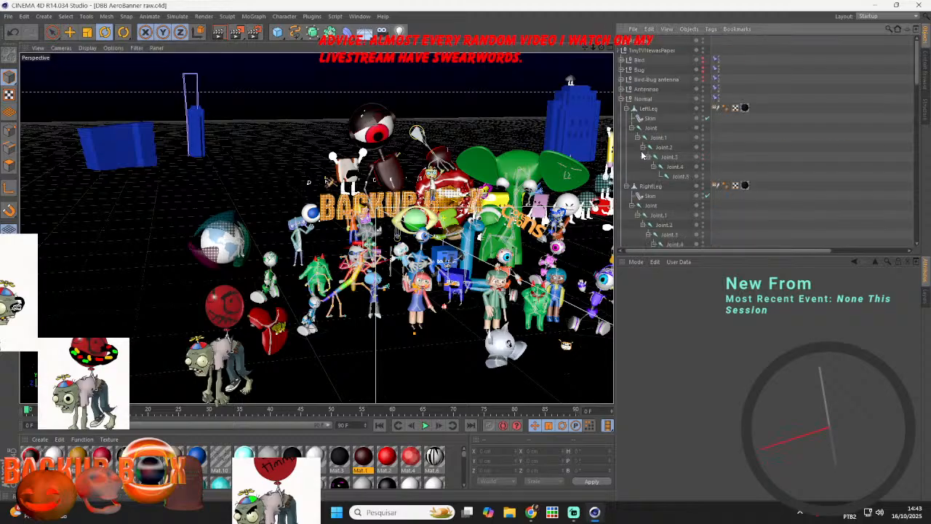
left_click(621, 51)
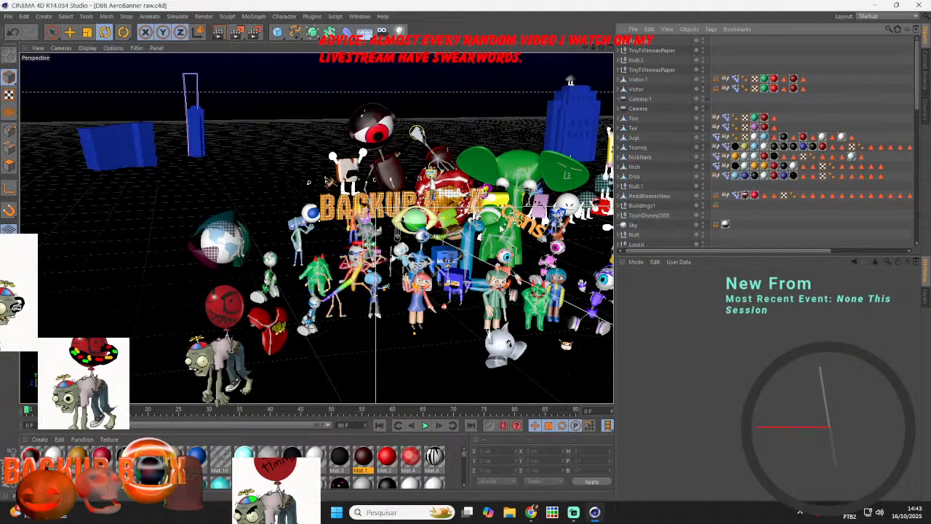
left_click(521, 167)
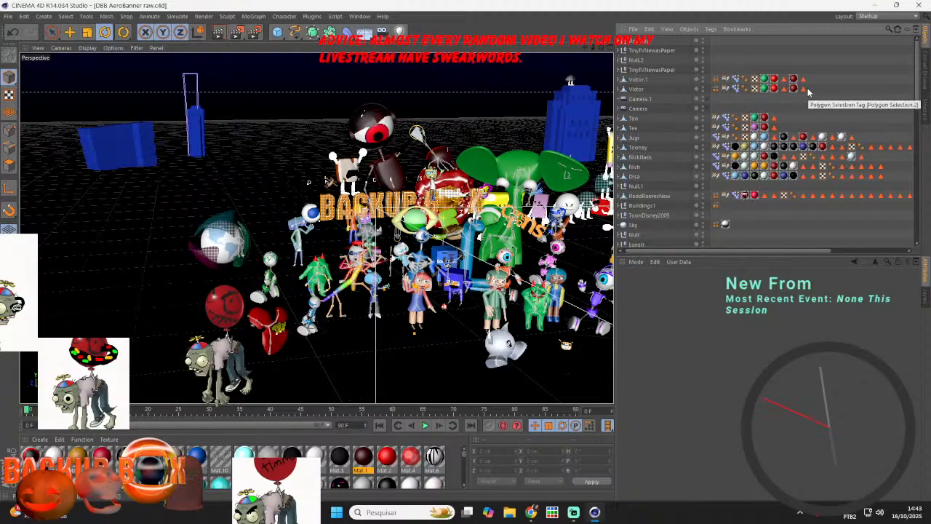
- Load another TinyTVNewasPaper character from the user's Objects presets and set its scale to 0.5
left_click(635, 29)
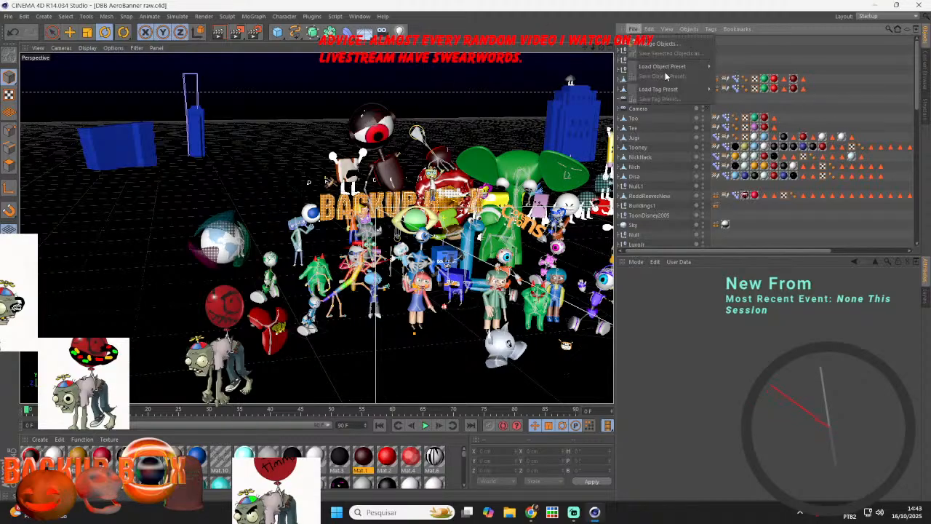
mouse_move(663, 66)
mouse_move(724, 66)
mouse_move(764, 155)
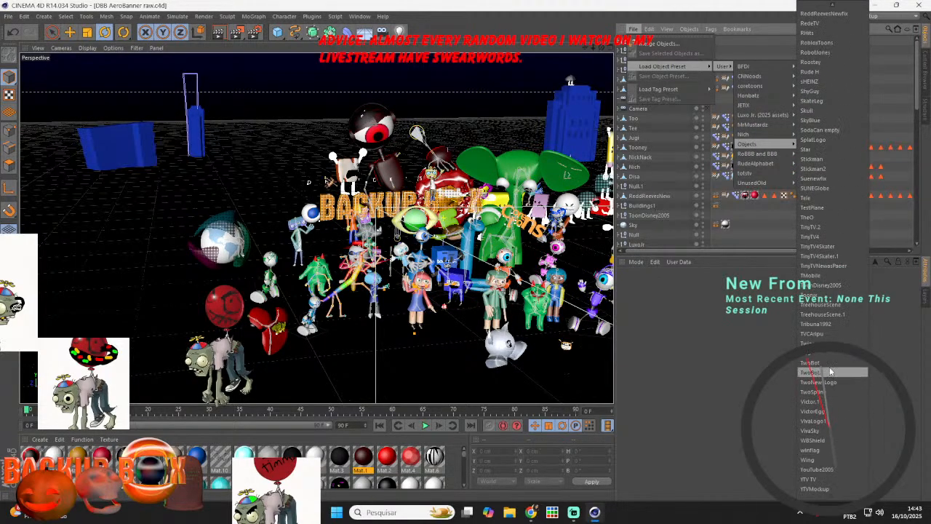
left_click(820, 265)
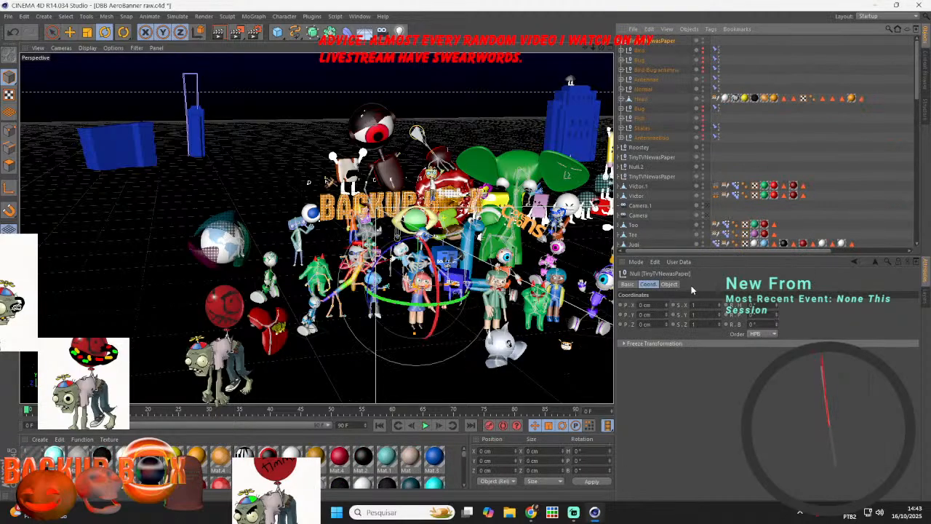
left_click_drag(704, 303, 678, 302)
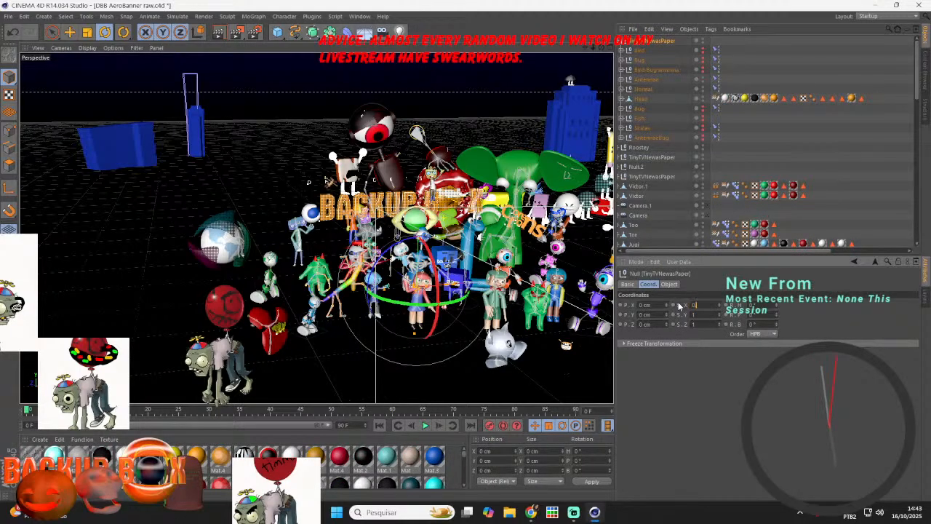
type("0.50.5e")
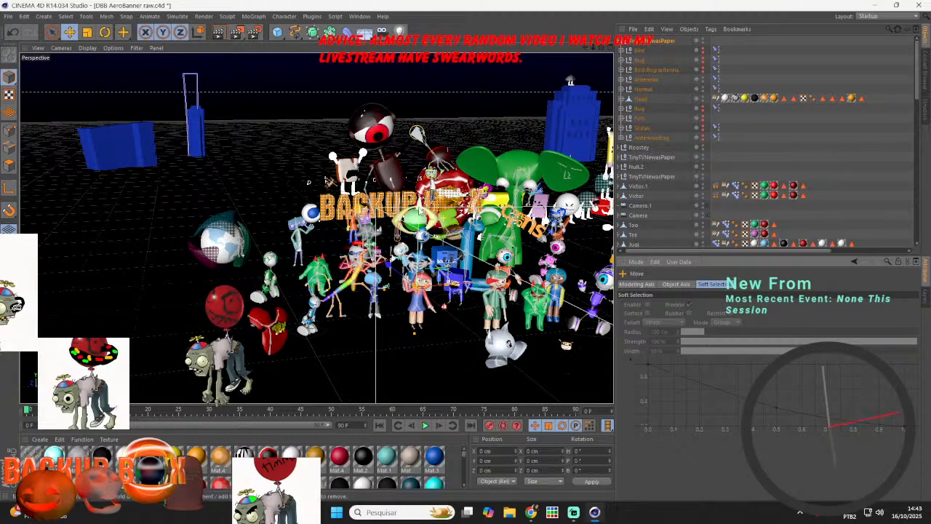
- Move the new TinyTVNewasPaper character to about Y 1376 cm and Z 742 cm, above the BACKUP lettering
left_click_drag(420, 209, 440, 104)
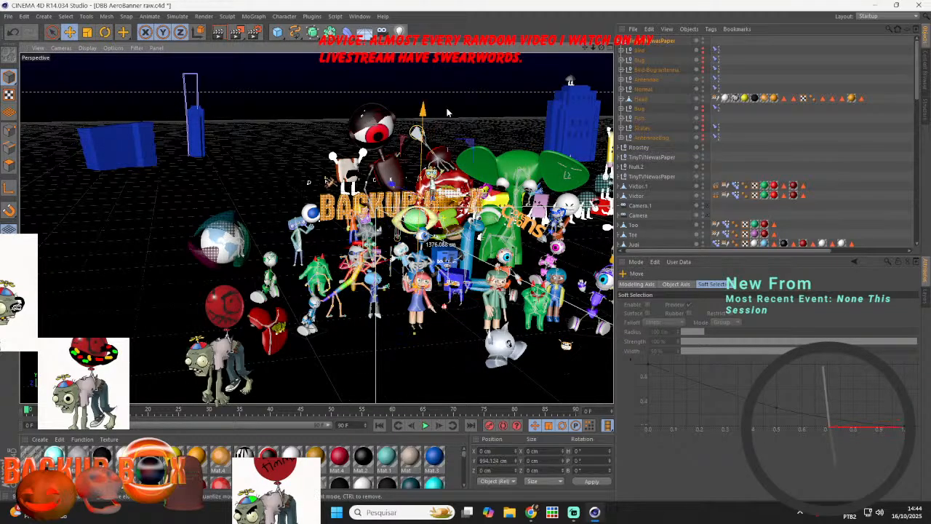
scroll(393, 188, "up", 8)
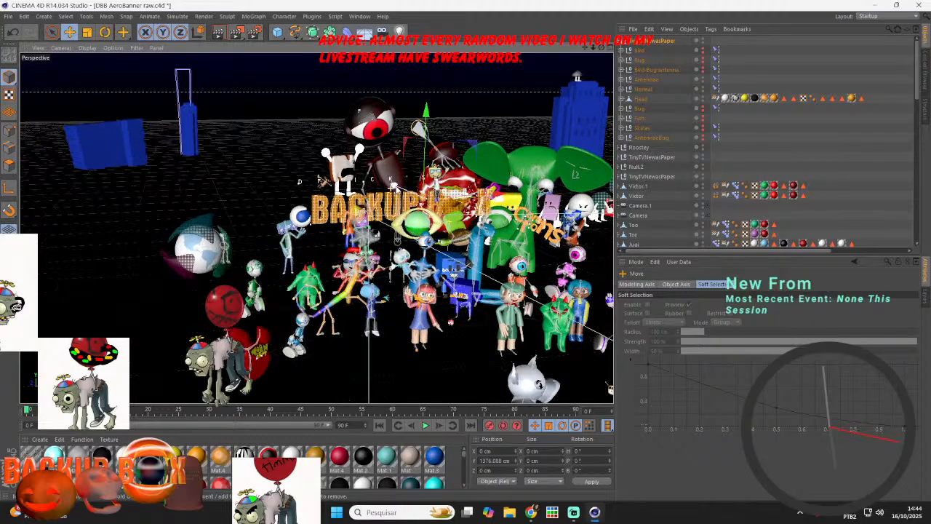
scroll(393, 188, "up", 8)
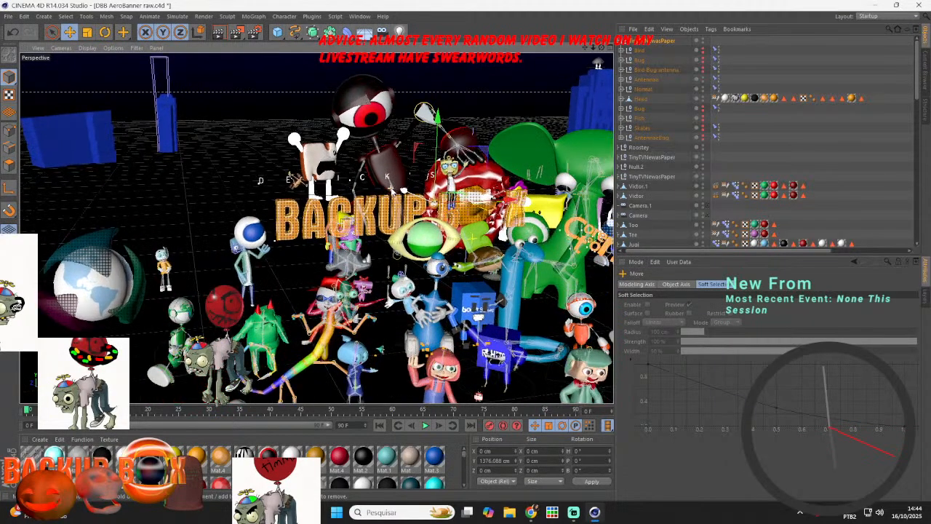
scroll(421, 184, "up", 6)
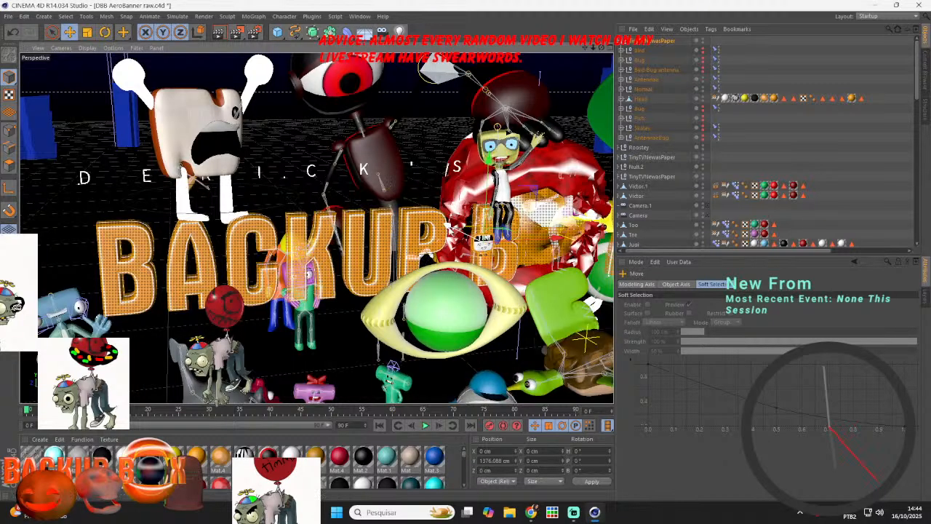
left_click_drag(449, 228, 355, 225)
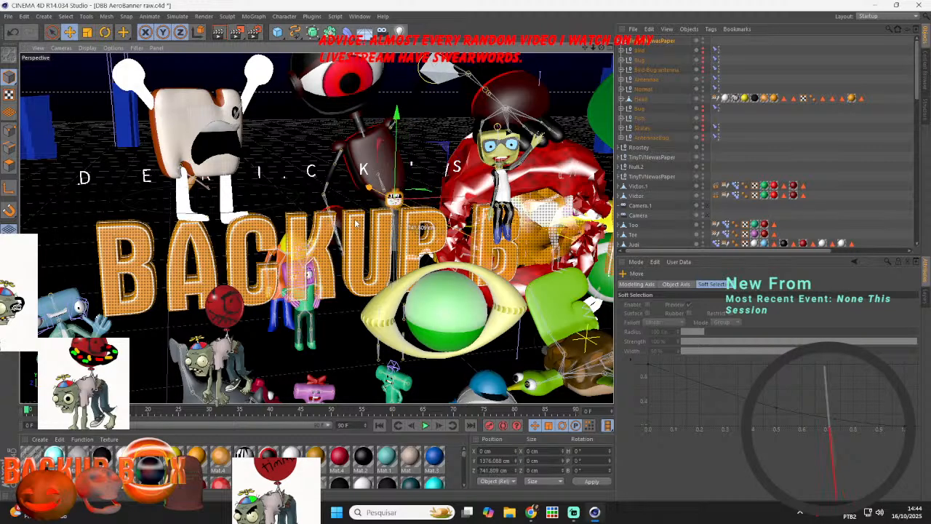
scroll(408, 188, "up", 5)
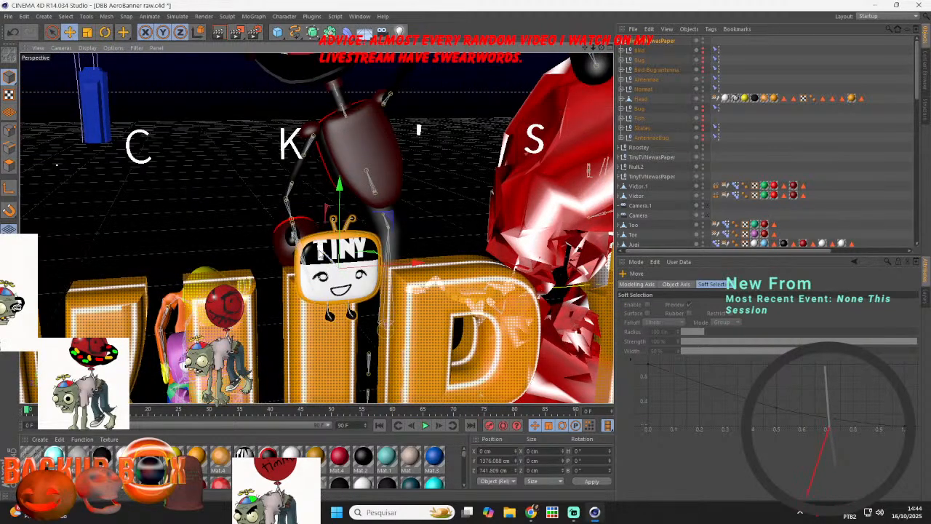
- Move the Tiny TV character over the banner lettering, to about X -66 cm, Y 1304 cm and Z 1063 cm
left_click_drag(321, 251, 266, 239)
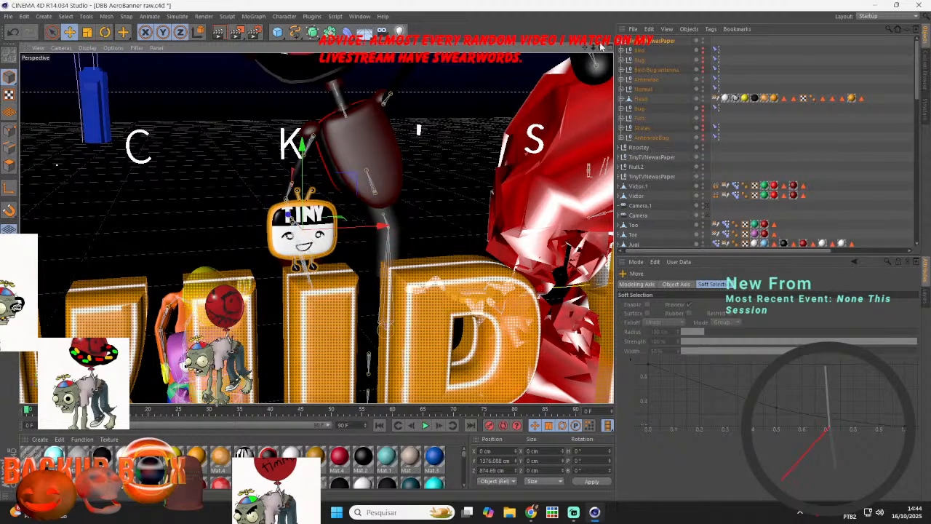
left_click_drag(601, 47, 509, 80)
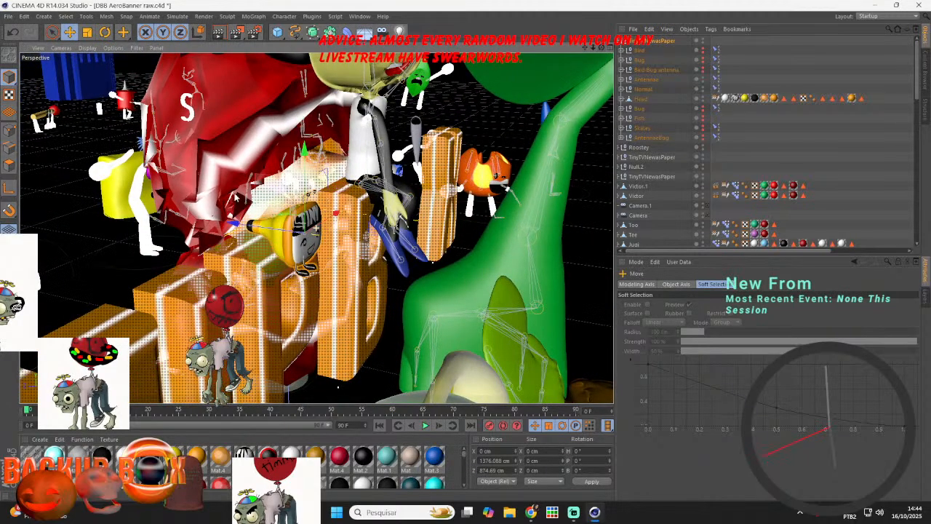
left_click_drag(233, 185, 154, 287)
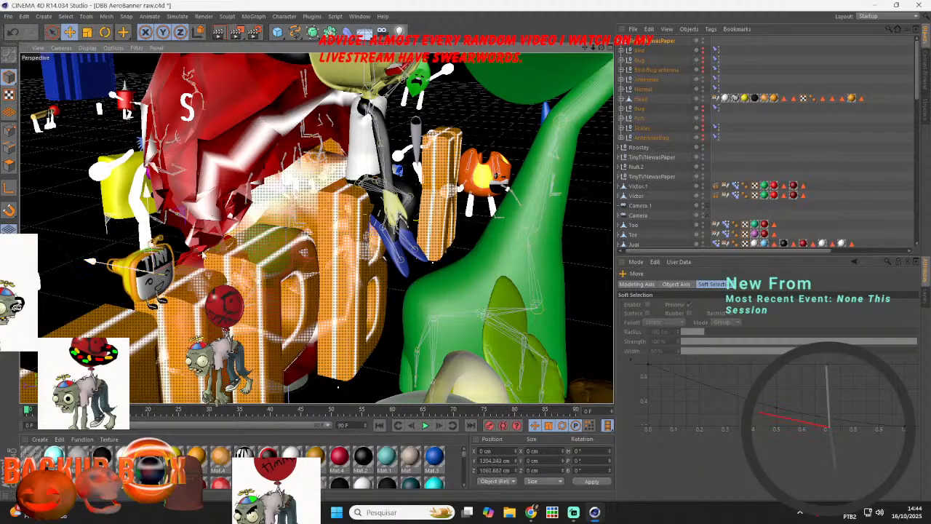
left_click_drag(183, 261, 115, 283)
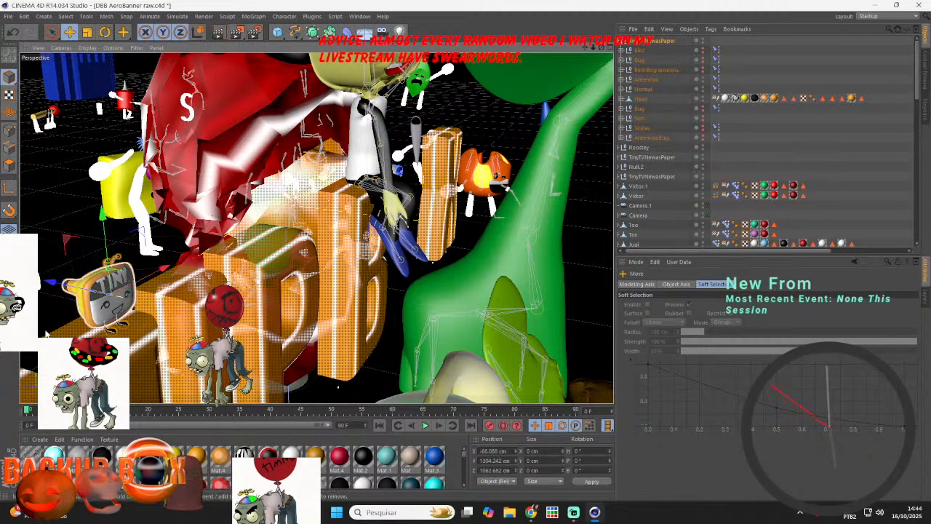
- Tilt the TV character backwards by rotating its pitch to about -31°
scroll(46, 332, "up", 5)
scroll(46, 332, "up", 3)
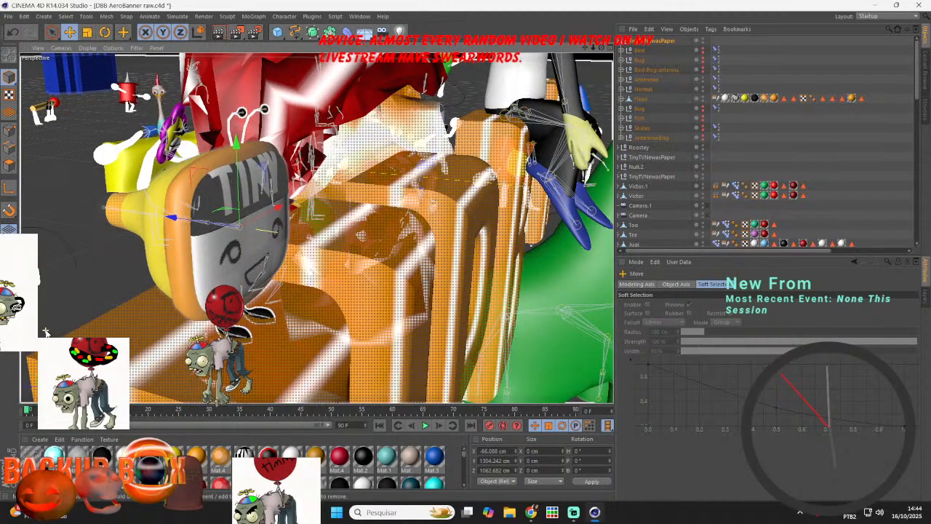
key("r")
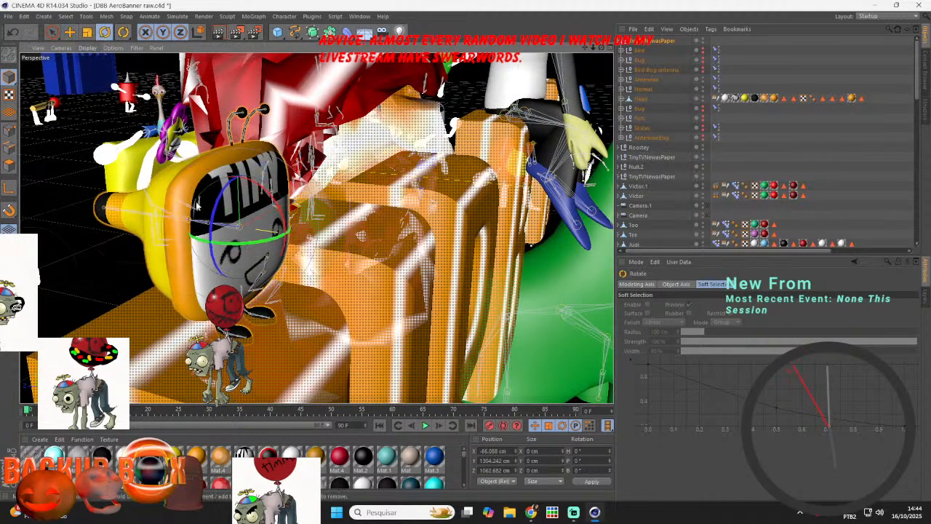
left_click_drag(258, 198, 243, 181)
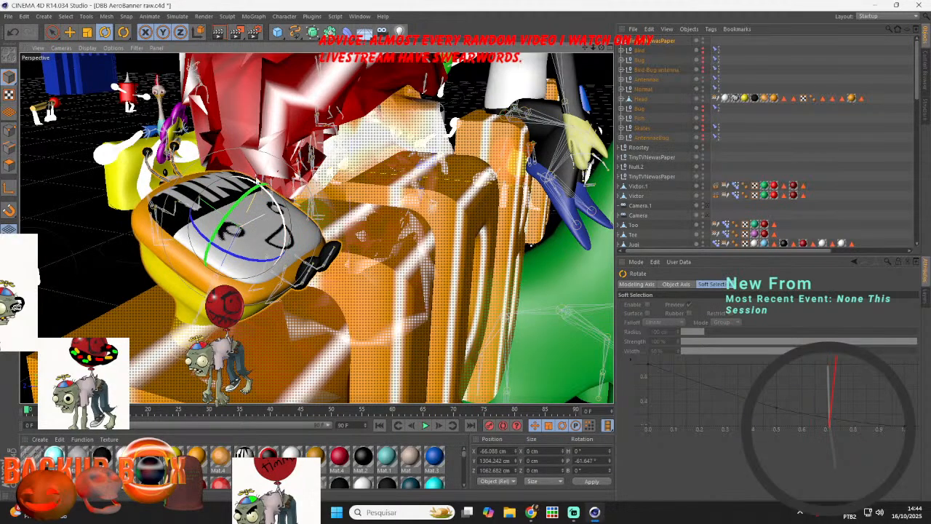
left_click_drag(256, 180, 270, 181)
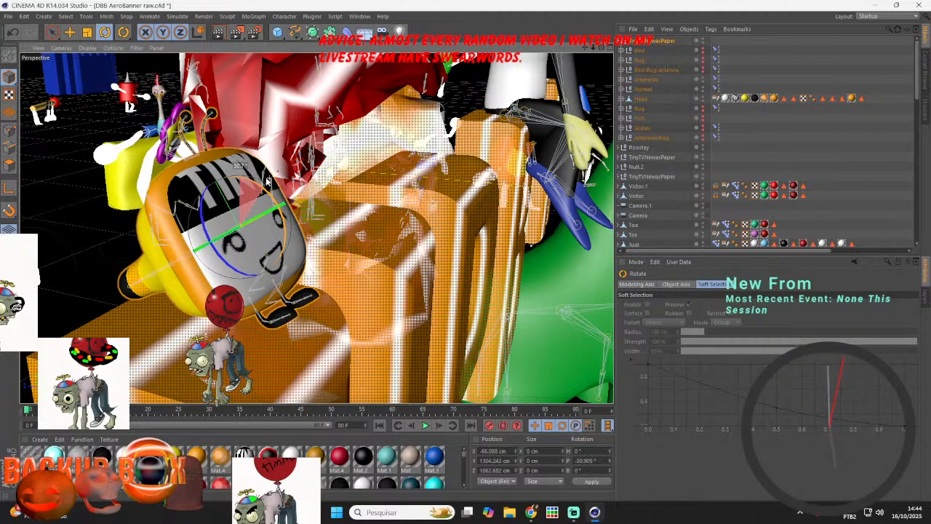
- Lower the TV character onto the letter to about Y 1296 cm and adjust its pitch to about -24°
left_click(70, 32)
left_click_drag(202, 157, 203, 180)
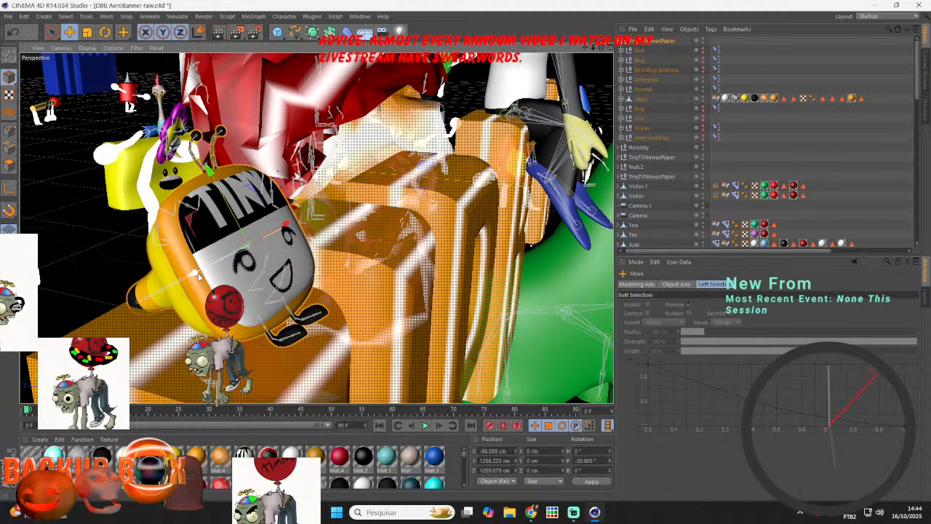
left_click_drag(192, 275, 210, 235)
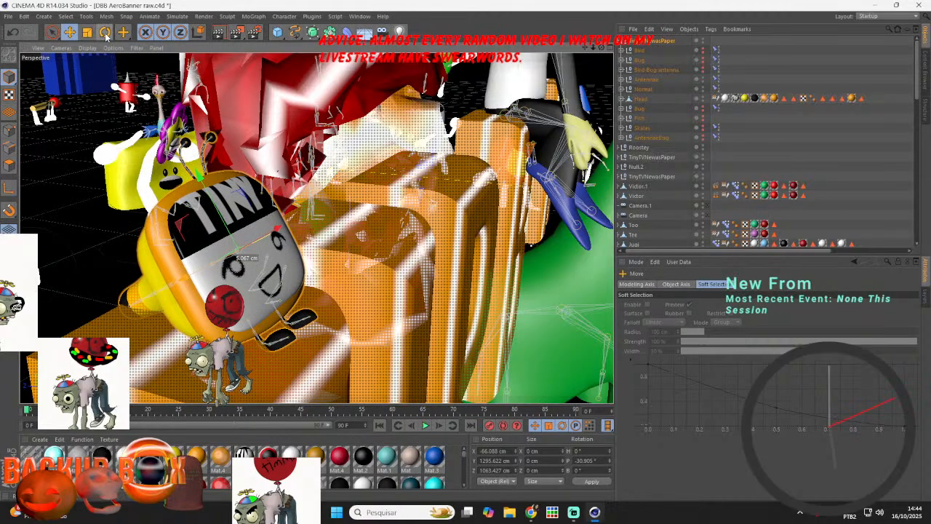
key("r")
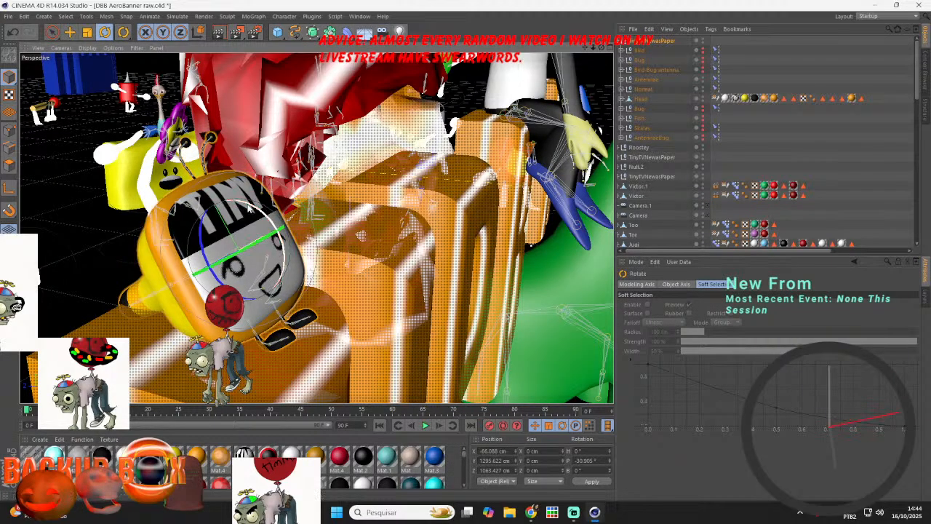
left_click_drag(254, 208, 258, 202)
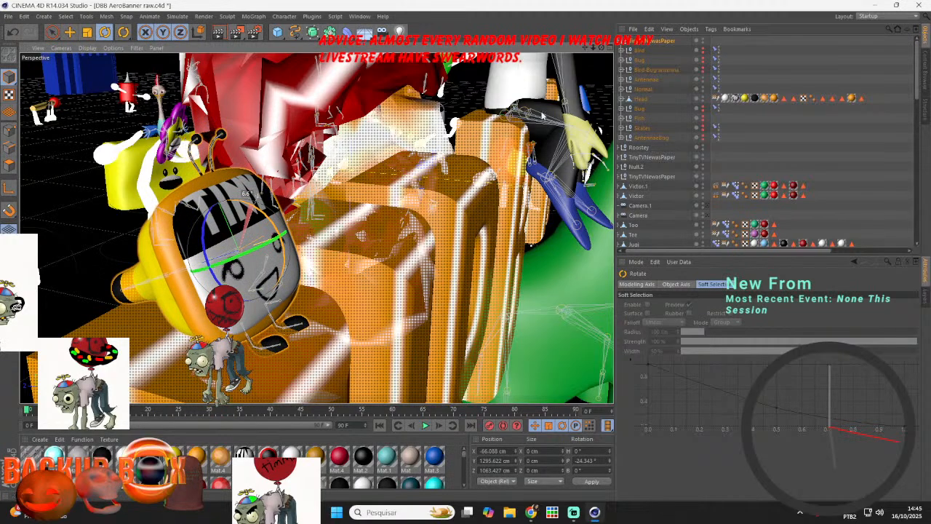
- Rotate the root joint of LeftLeg in the Normal group to a pitch of about -25°
left_click(622, 89)
left_click(642, 119)
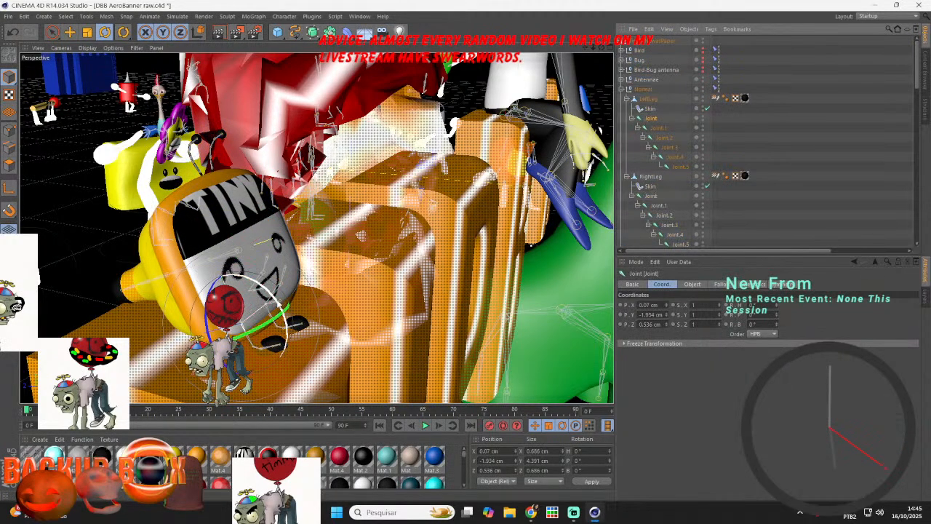
left_click_drag(279, 305, 247, 345)
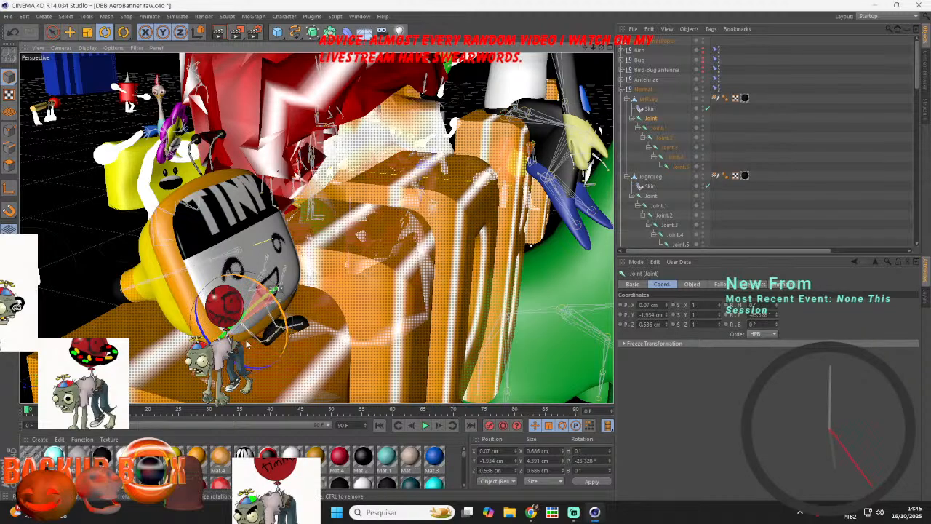
- Rotate the root joint of RightLeg to a pitch of about -19° and a bank of about -61°
left_click(650, 196)
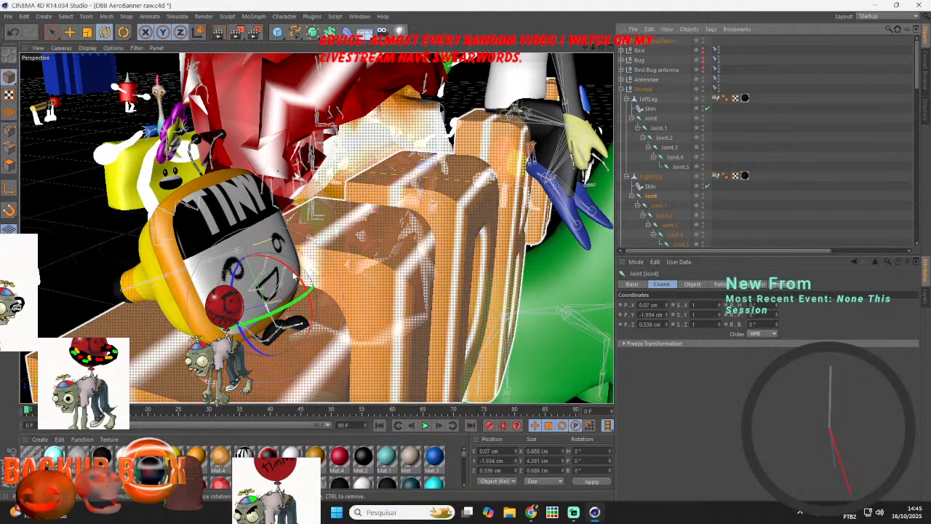
left_click_drag(294, 275, 282, 258)
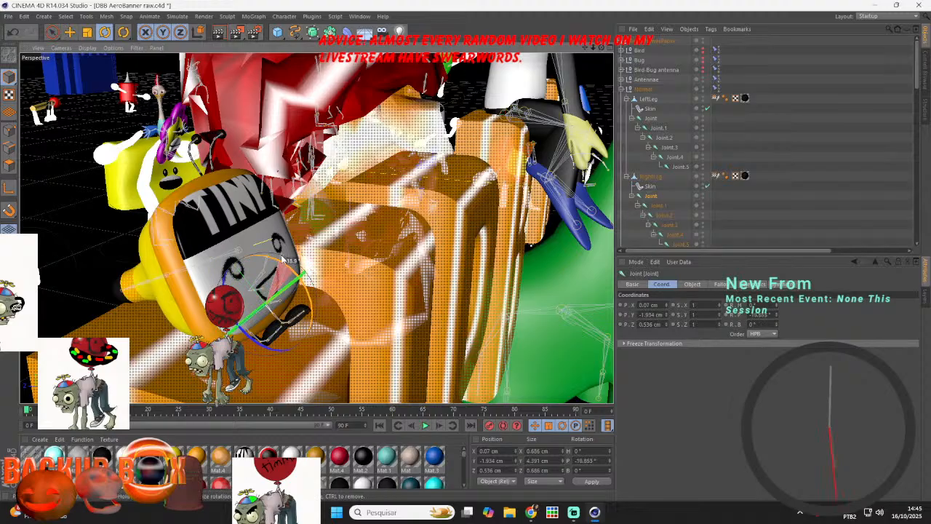
left_click_drag(251, 343, 290, 343)
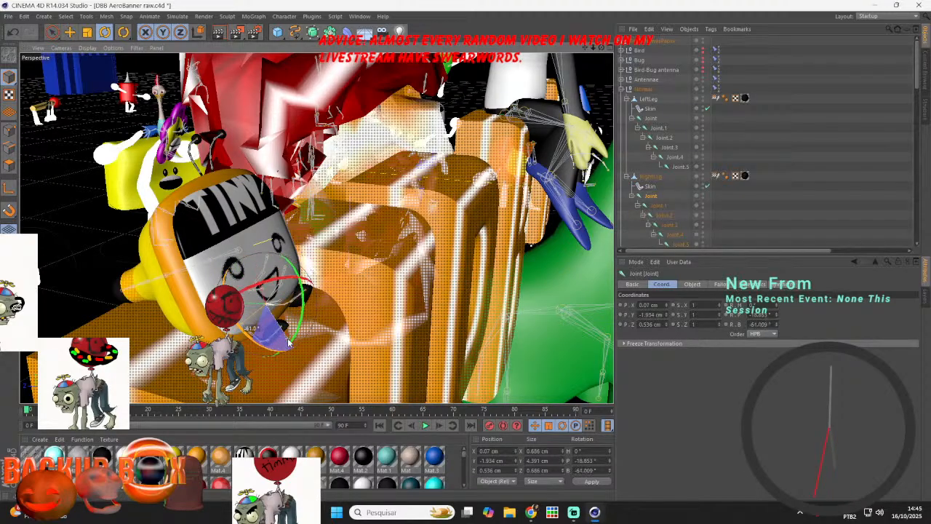
left_click(779, 179)
- Rotate the root joint of LeftLeg outwards to a bank of about 32°
left_click_drag(601, 47, 596, 47)
left_click(651, 118)
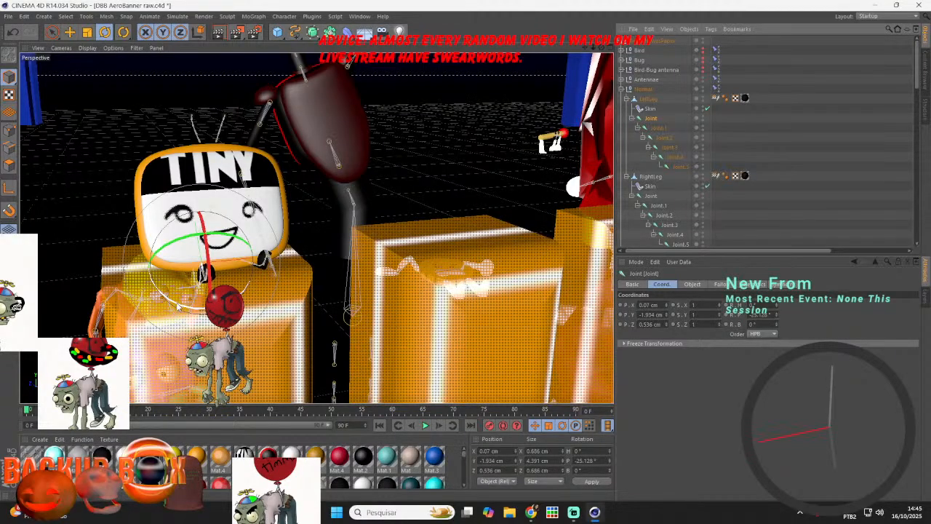
left_click_drag(176, 306, 113, 251)
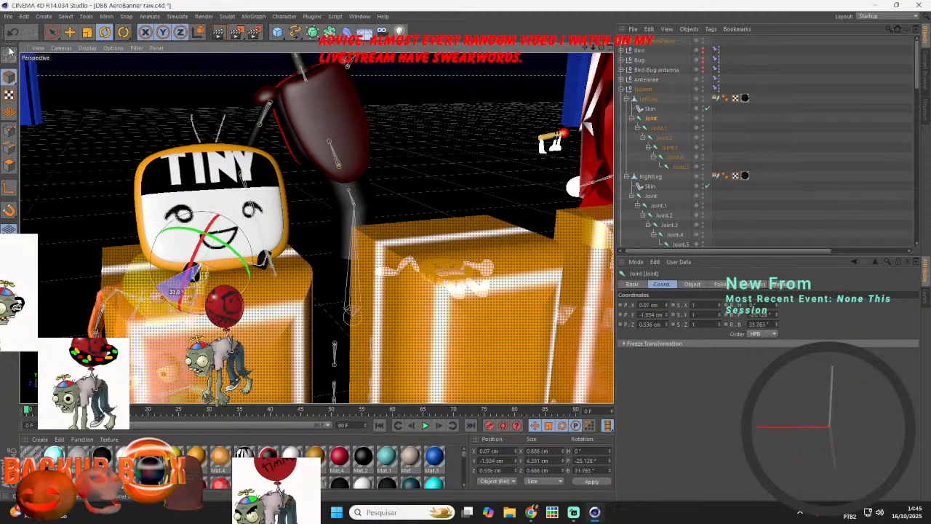
- Save the project, check the live chat in Streamlabs Desktop and return to Cinema 4D
left_click(8, 16)
left_click(10, 101)
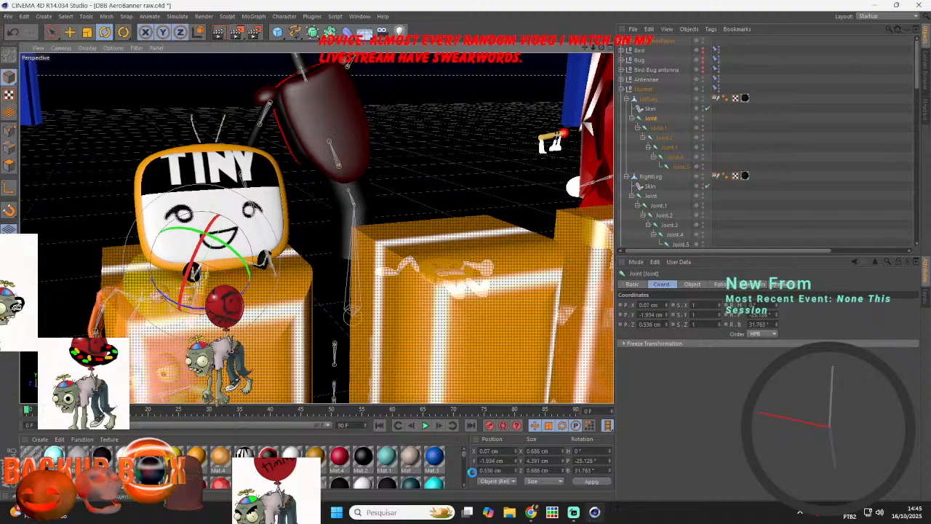
left_click(591, 514)
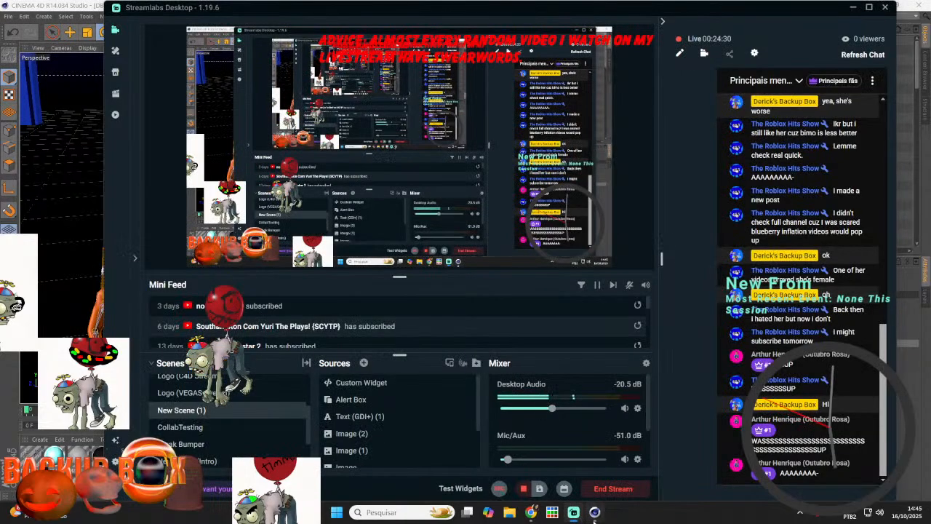
left_click(595, 515)
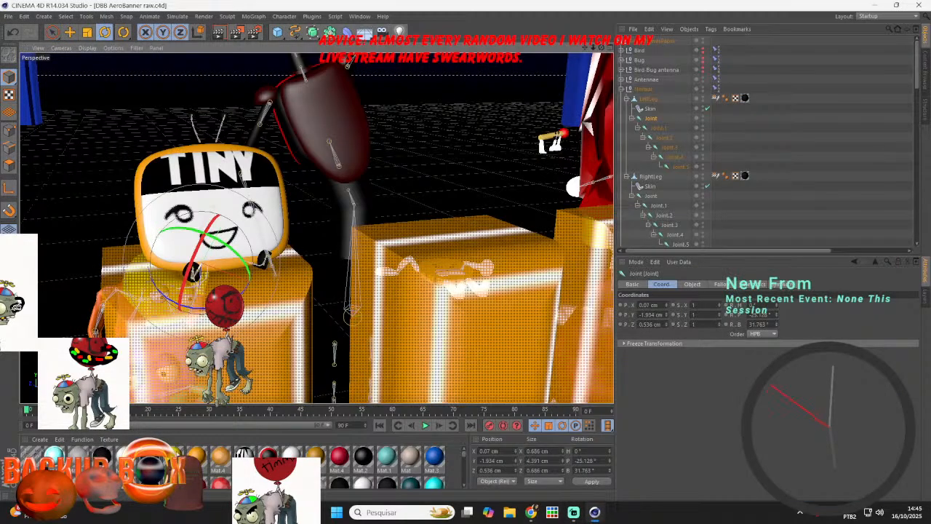
- Recolour the orange TV materials Mat.2 and Mat.4 together to blue with RGB 0, 98, 255
left_click(206, 456)
left_click(220, 460, "ctrl")
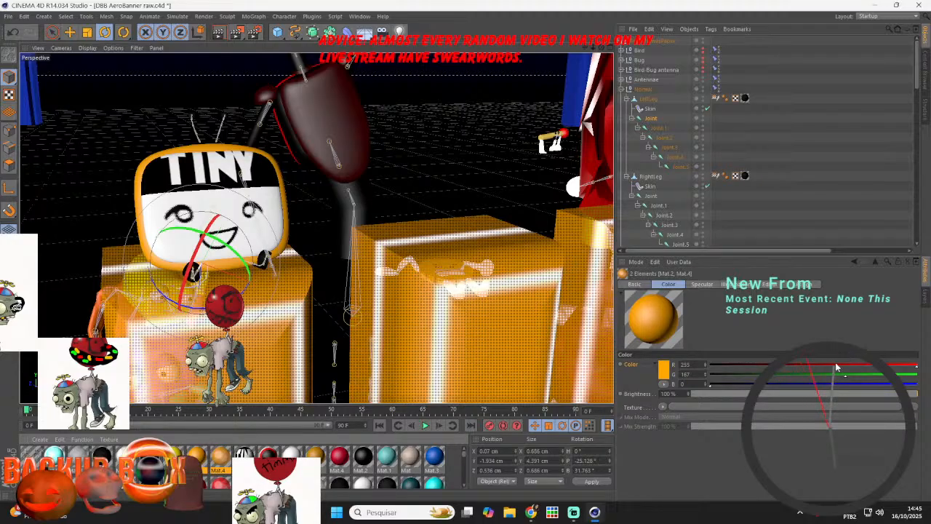
left_click_drag(836, 364, 650, 361)
left_click_drag(863, 384, 930, 385)
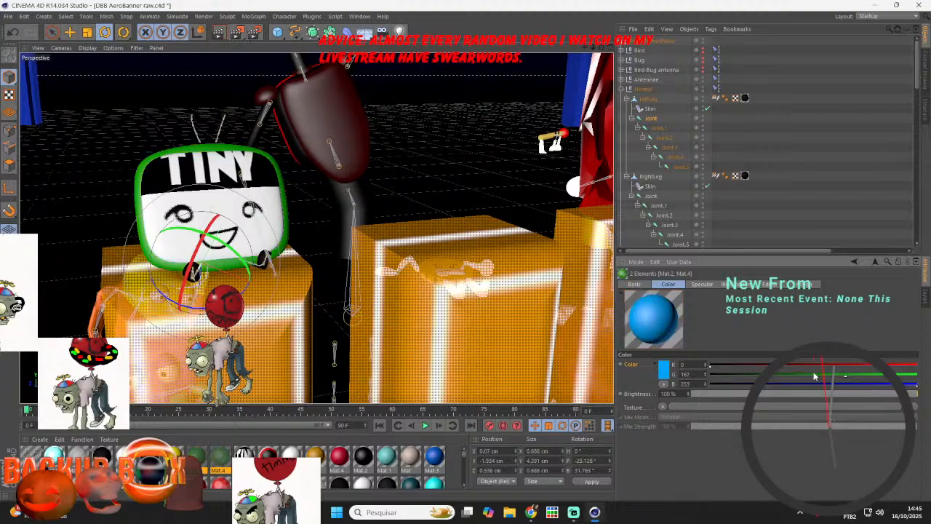
left_click_drag(845, 376, 790, 376)
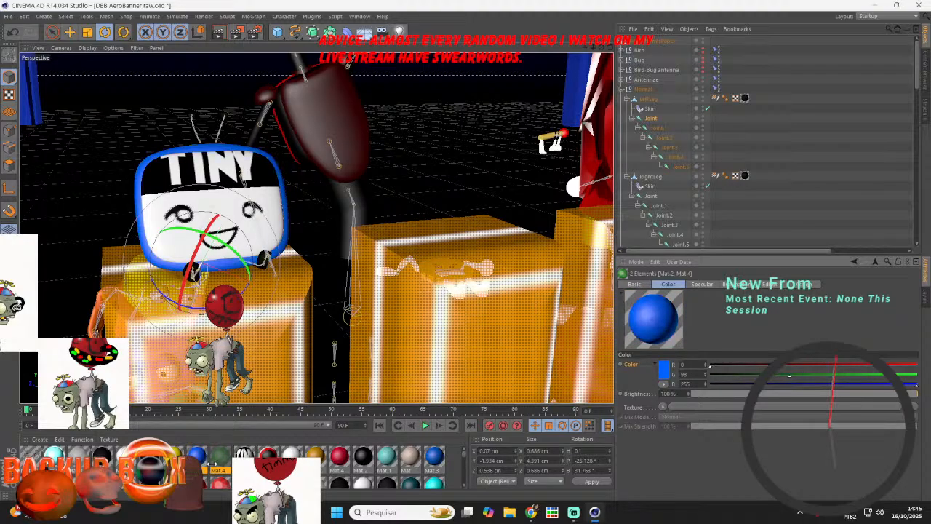
- Recolour the yellow material Mat.1 to dark blue with RGB 0, 0, 139, and clear the object selection
left_click(174, 458)
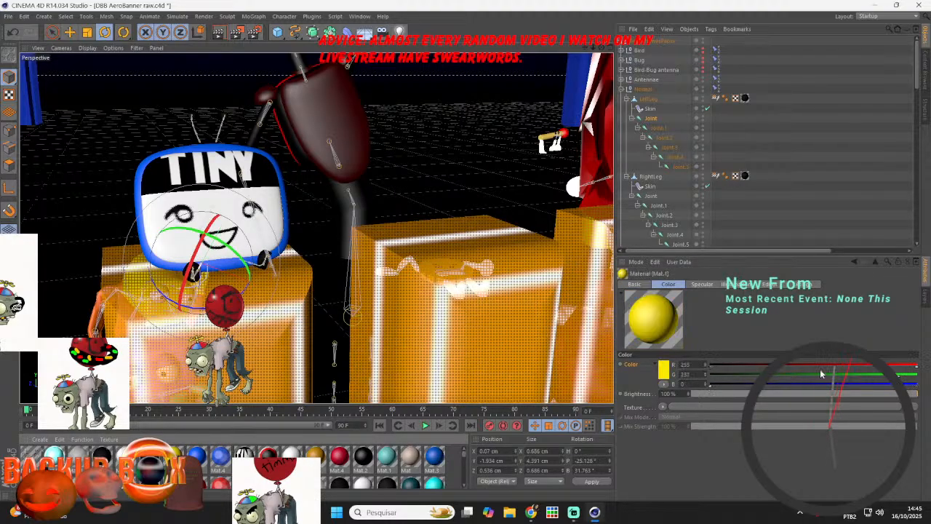
left_click_drag(820, 367, 705, 374)
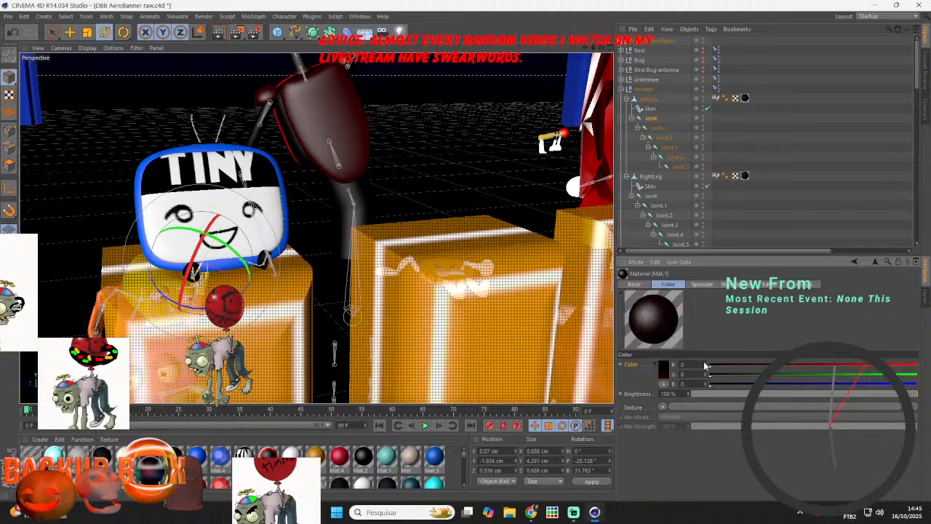
left_click_drag(786, 387, 822, 385)
left_click(816, 169)
- Look over the whole banner scene from farther away and save the project
left_click_drag(594, 48, 105, 48)
left_click(8, 17)
left_click(19, 95)
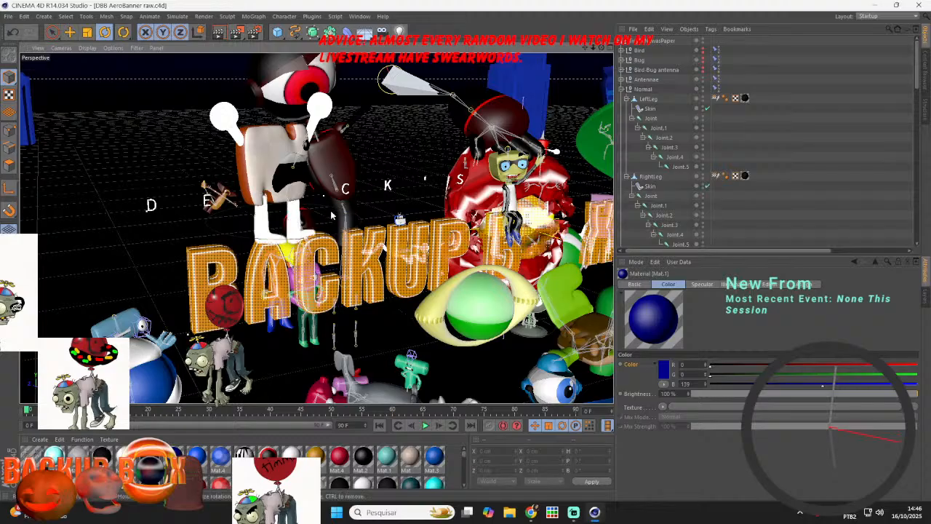
left_click_drag(331, 214, 347, 241, "alt")
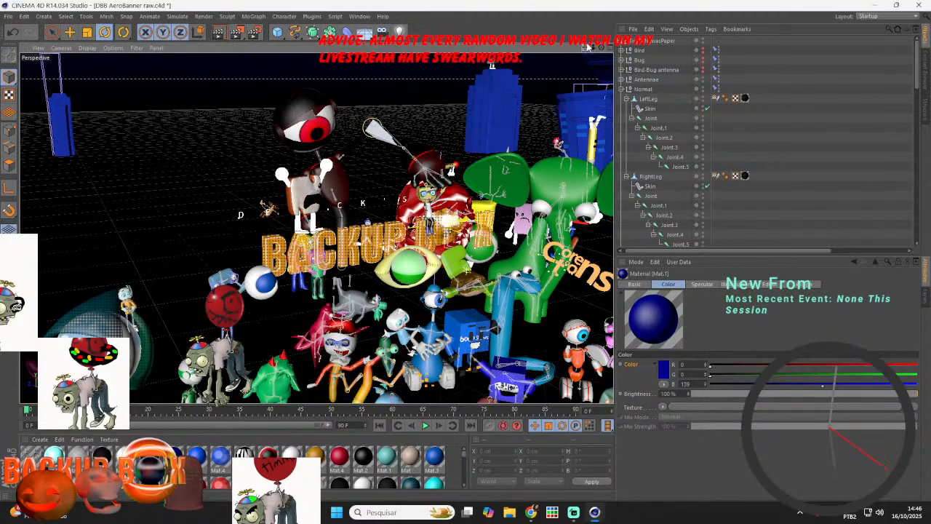
left_click_drag(588, 45, 589, 46)
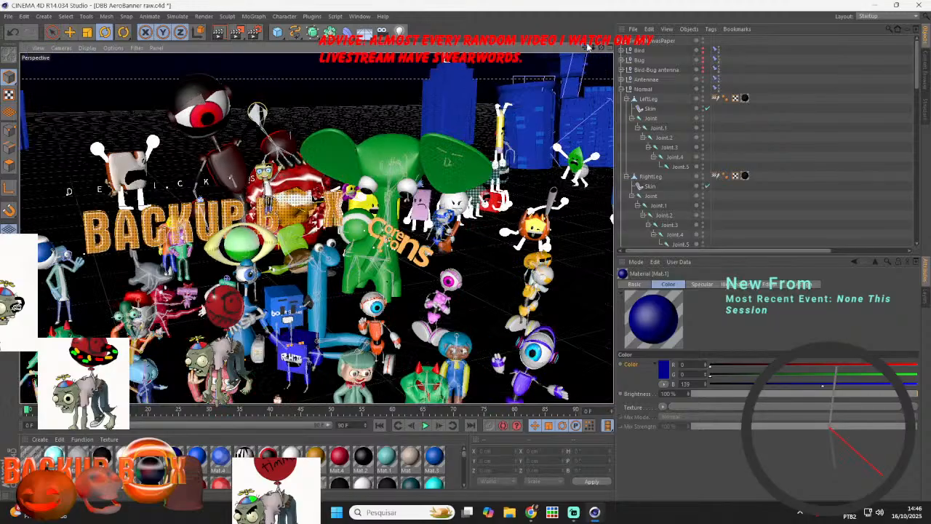
left_click(9, 16)
left_click(26, 97)
- Switch to Chrome, reload the YouTube Studio channel dashboard and check the votes and comments on the latest post
left_click(530, 512)
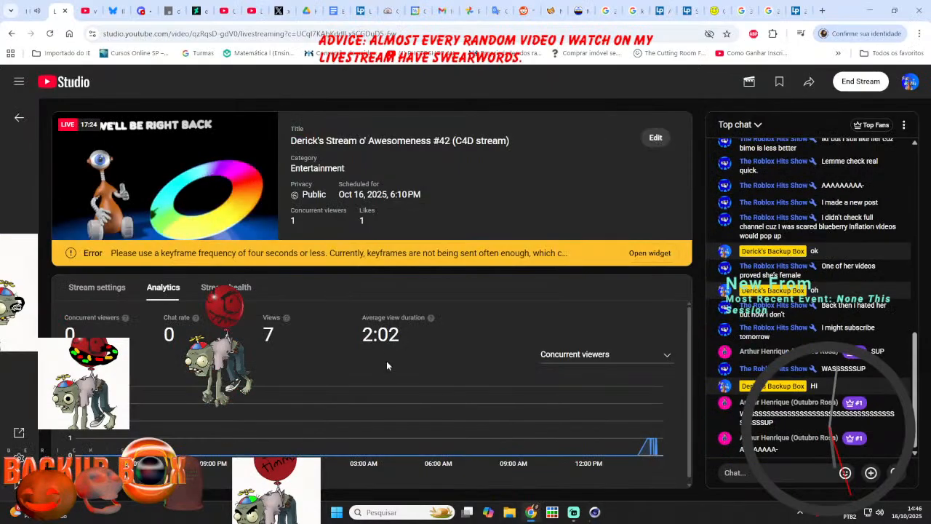
left_click(227, 11)
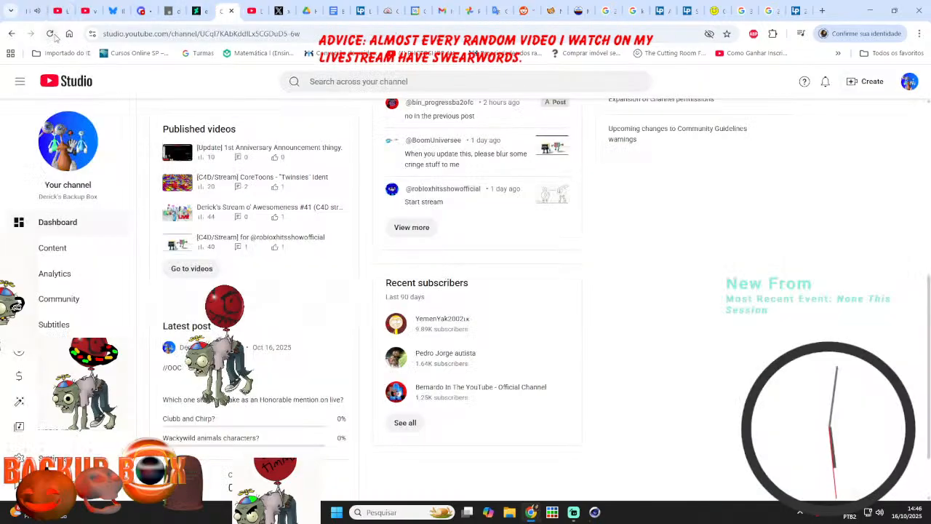
left_click(50, 33)
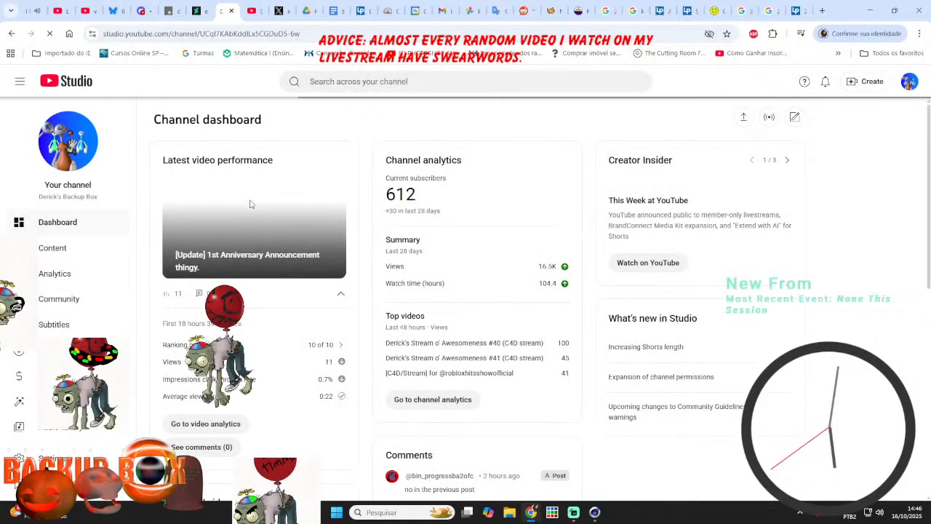
scroll(209, 230, "down", 4)
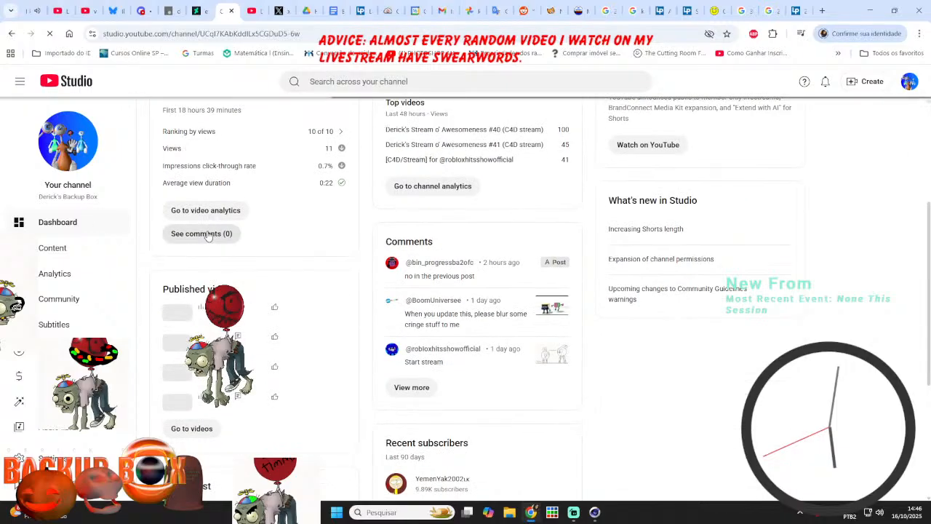
scroll(208, 235, "down", 1)
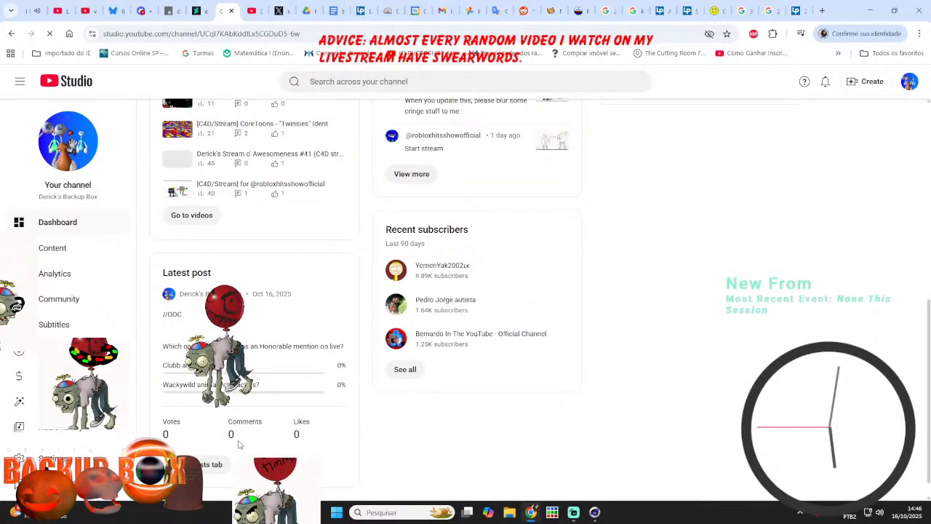
- Open the channel's Posts page and start sharing the Honorable mention poll with the audience
left_click(216, 465)
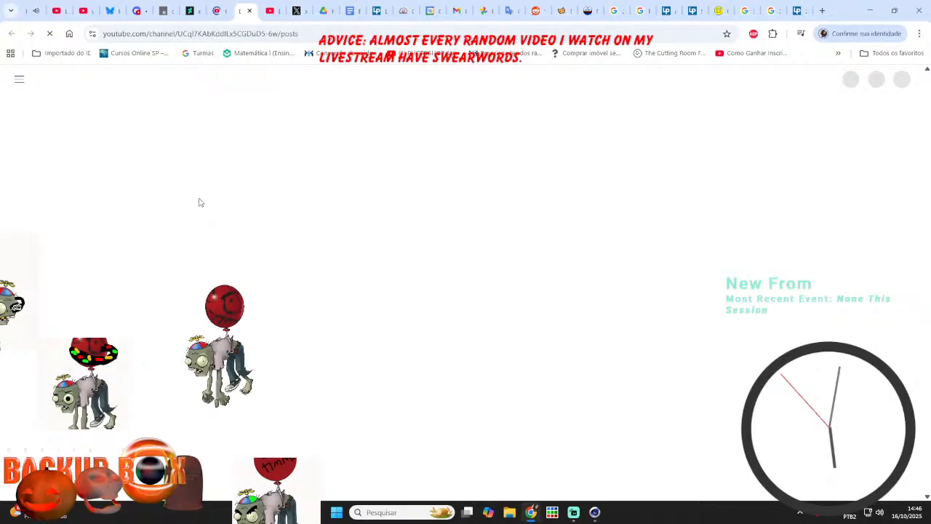
left_click(218, 10)
left_click(241, 6)
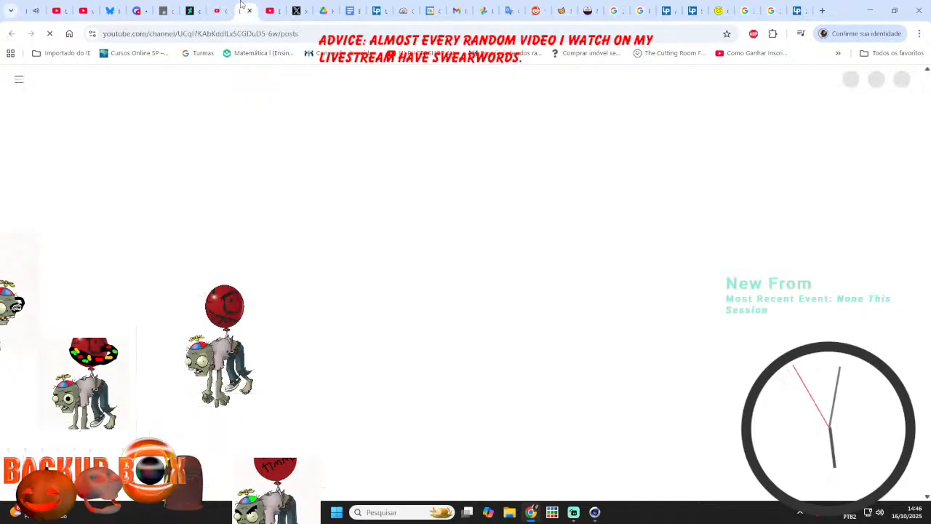
left_click(58, 7)
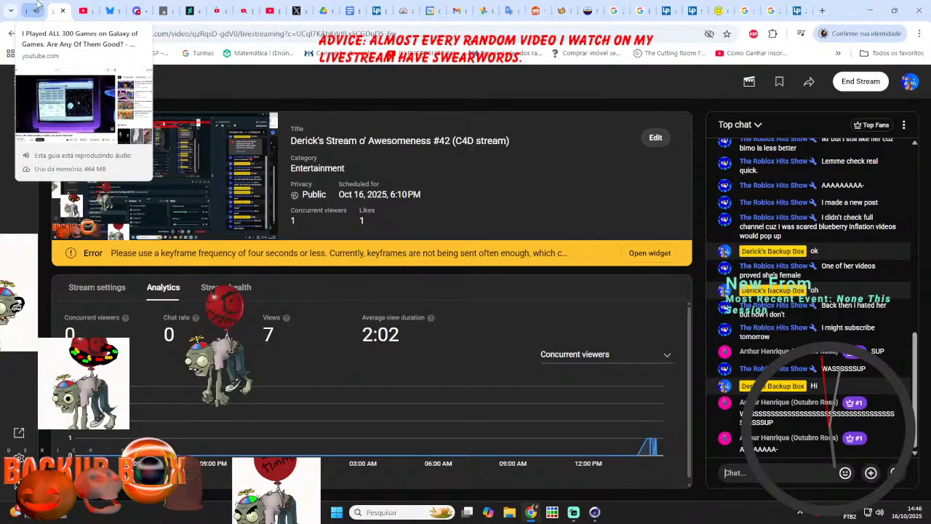
left_click(36, 9)
left_click(219, 10)
left_click(240, 7)
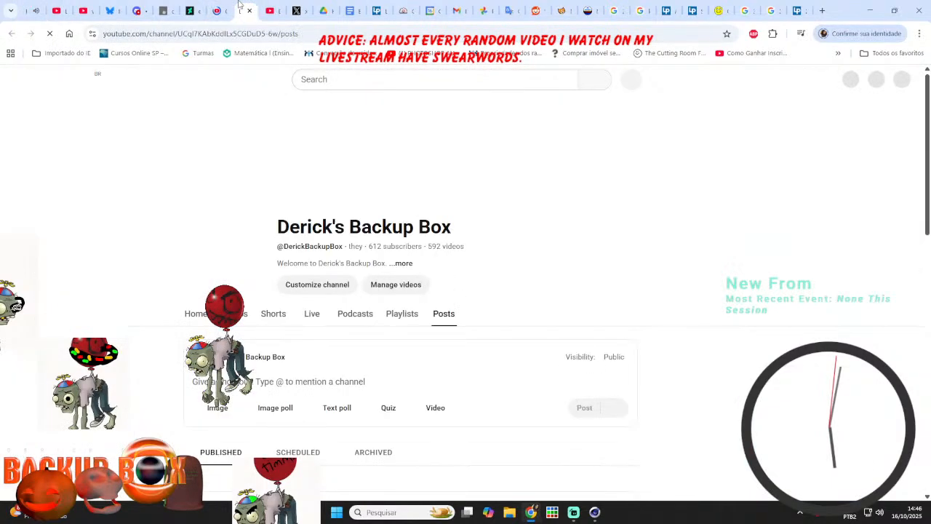
scroll(550, 303, "down", 5)
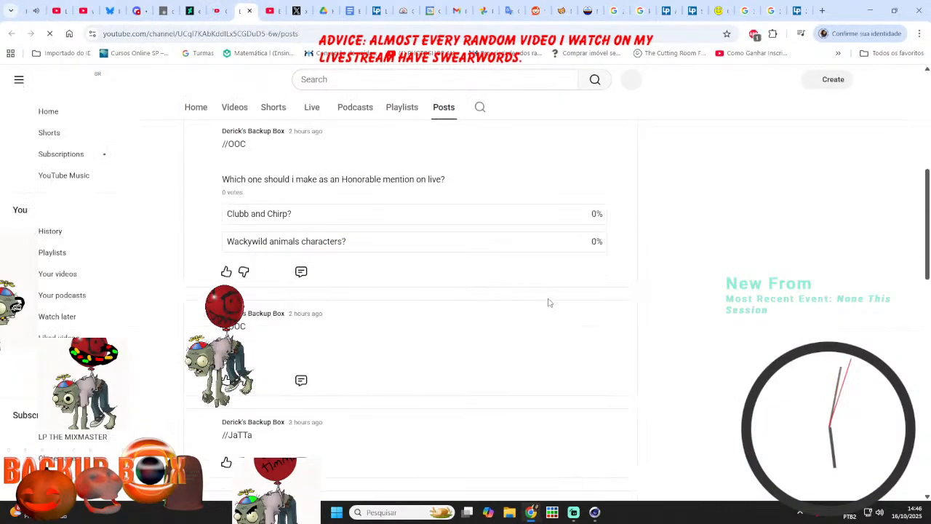
left_click(269, 273)
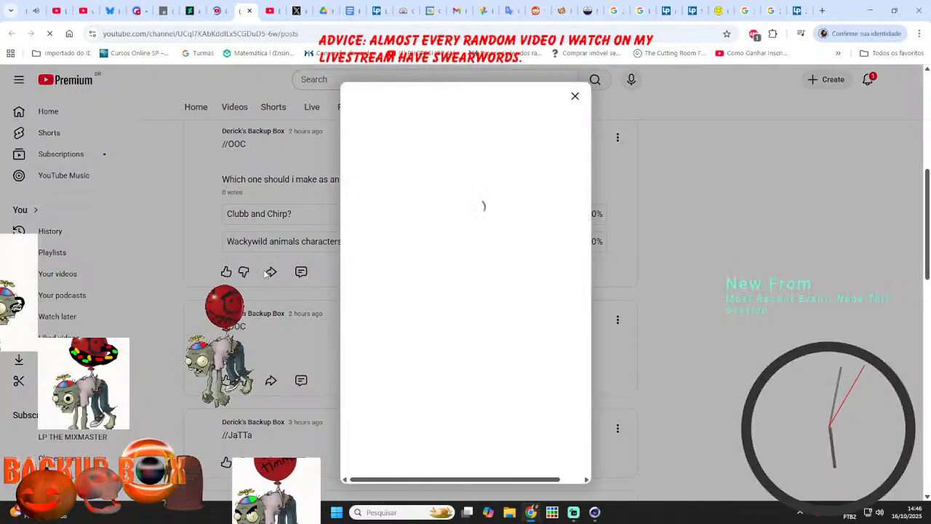
left_click(467, 217)
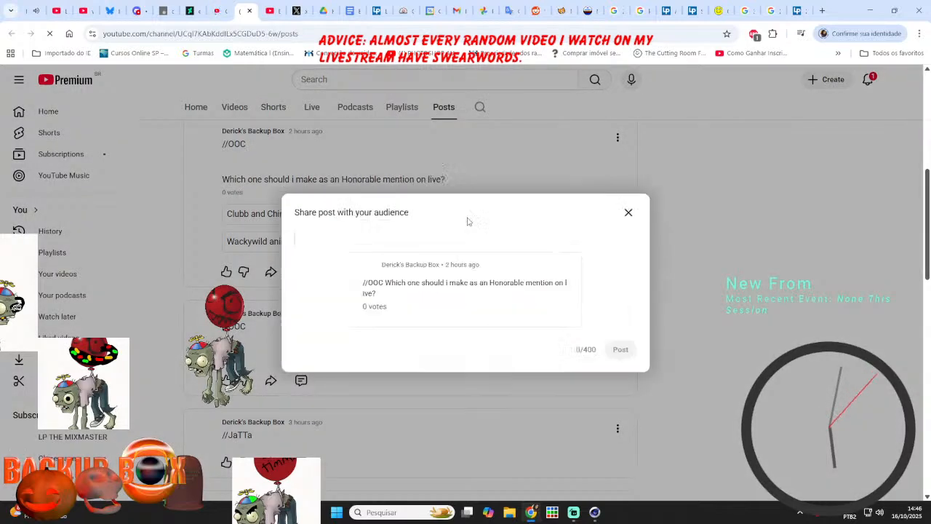
type("//O")
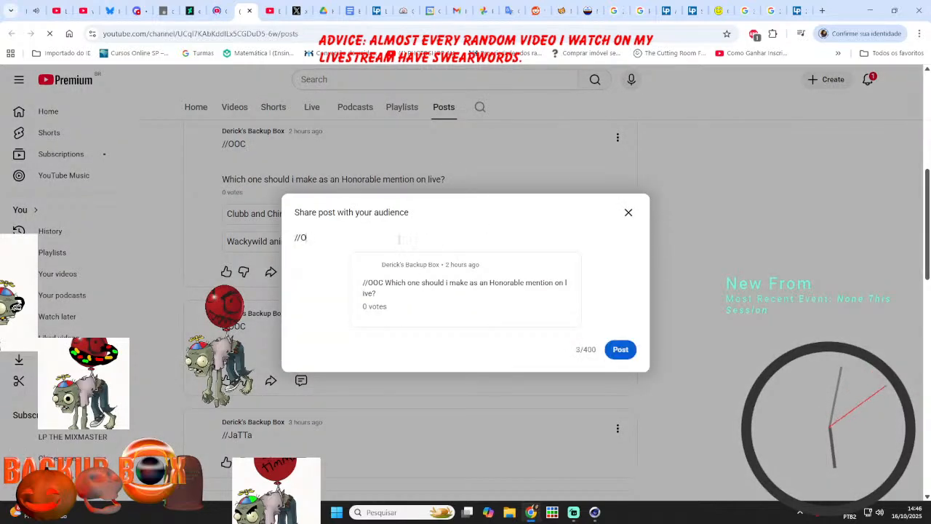
type("OC")
key("Return")
key("Return")
type("@")
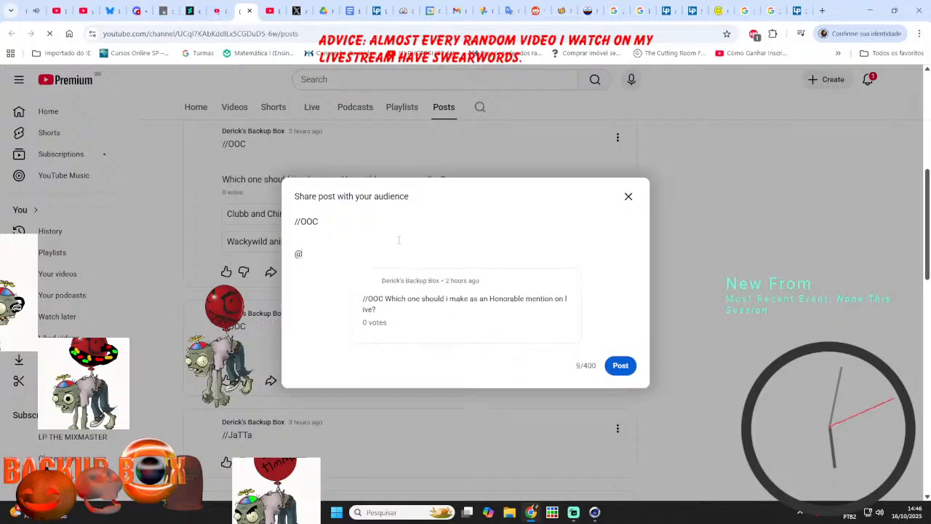
type("peep")
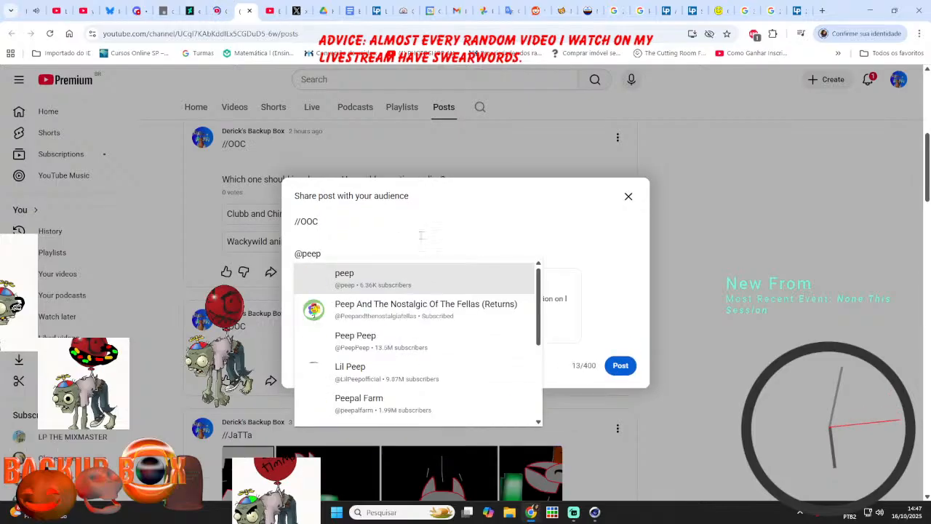
key("Down")
key("Return")
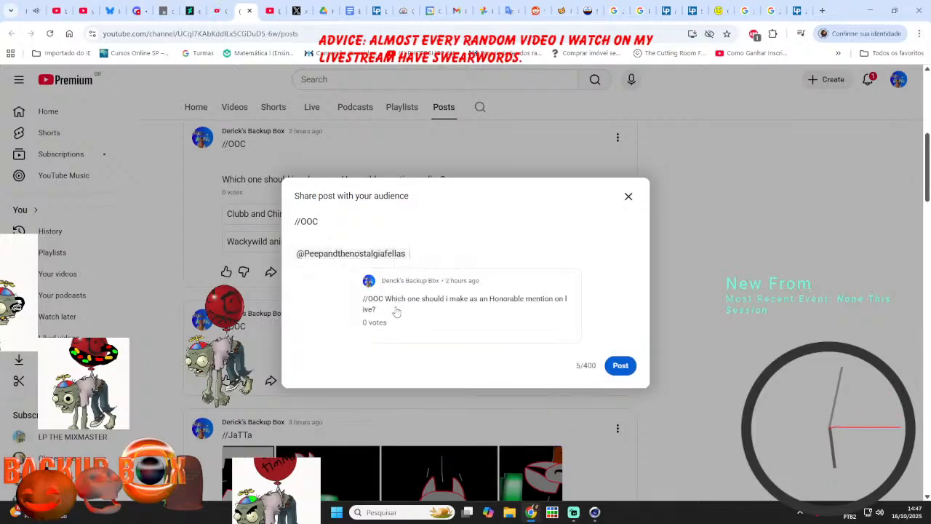
type("@")
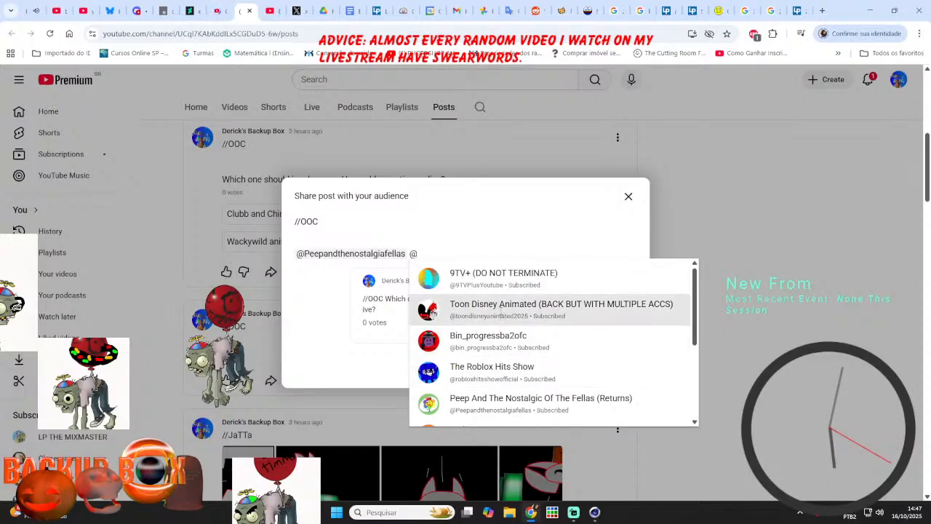
left_click(514, 373)
left_click(621, 366)
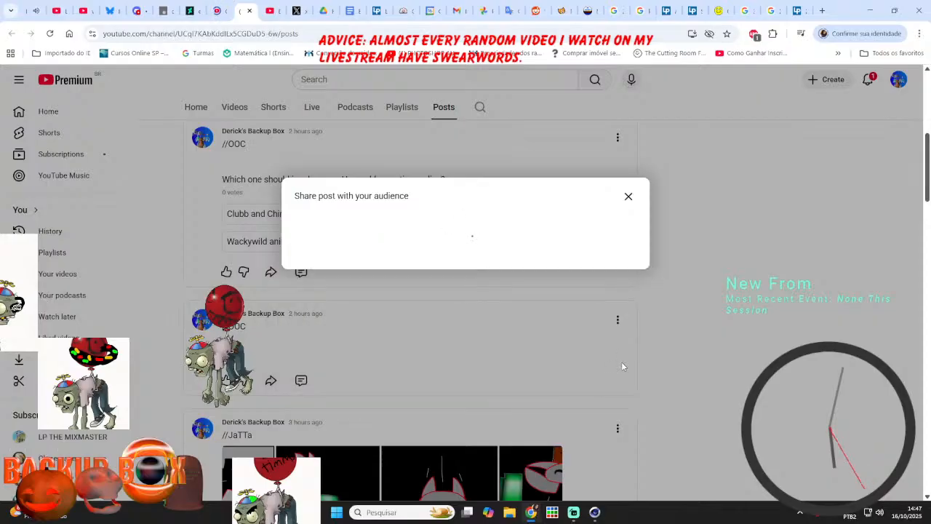
scroll(684, 343, "up", 5)
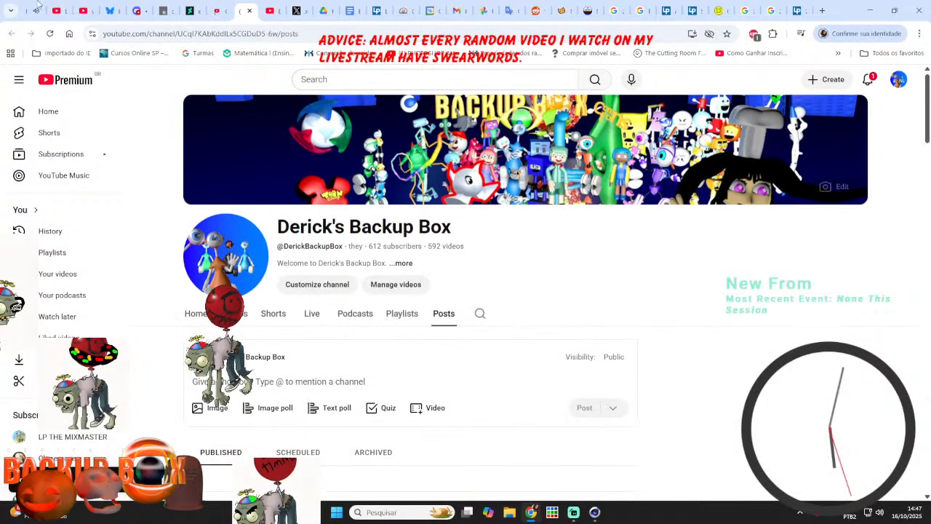
- Switch back to Cinema 4D, collapse the expanded hierarchies in the object list, and save the project
left_click(36, 9)
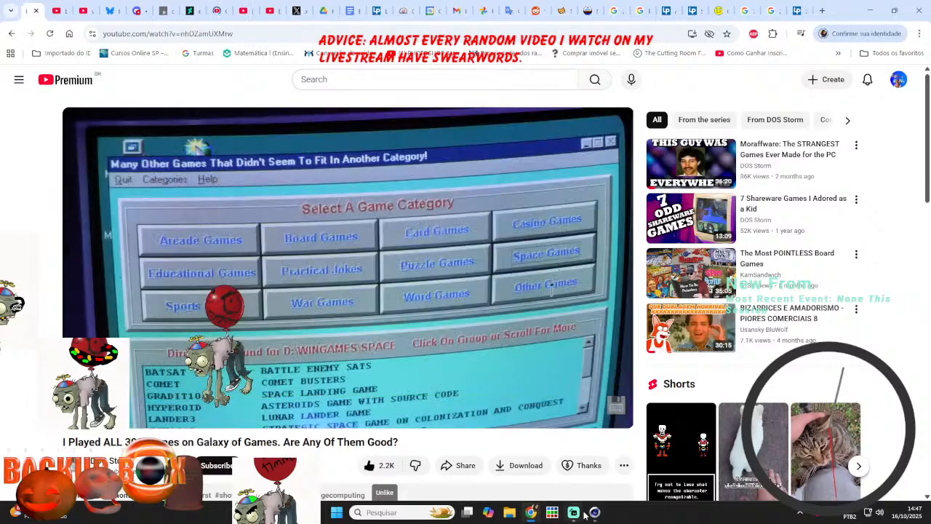
left_click(595, 512)
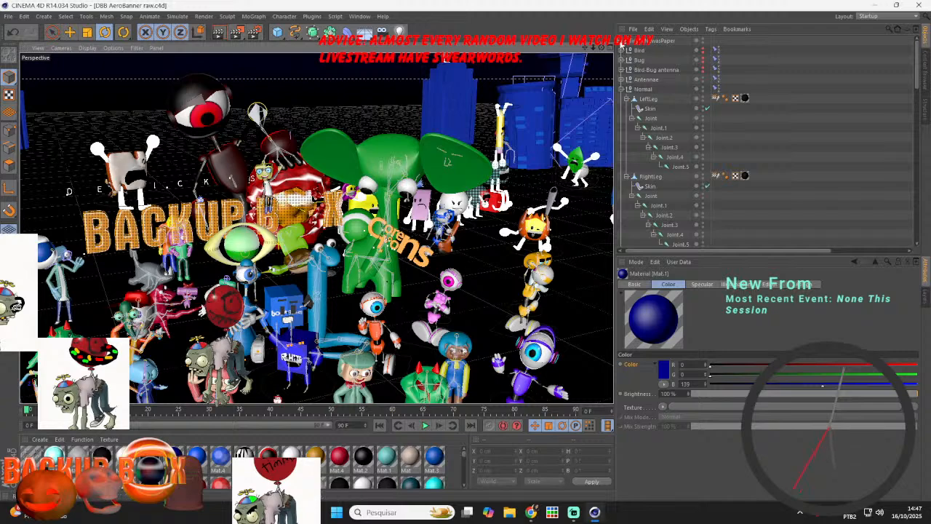
left_click(621, 41)
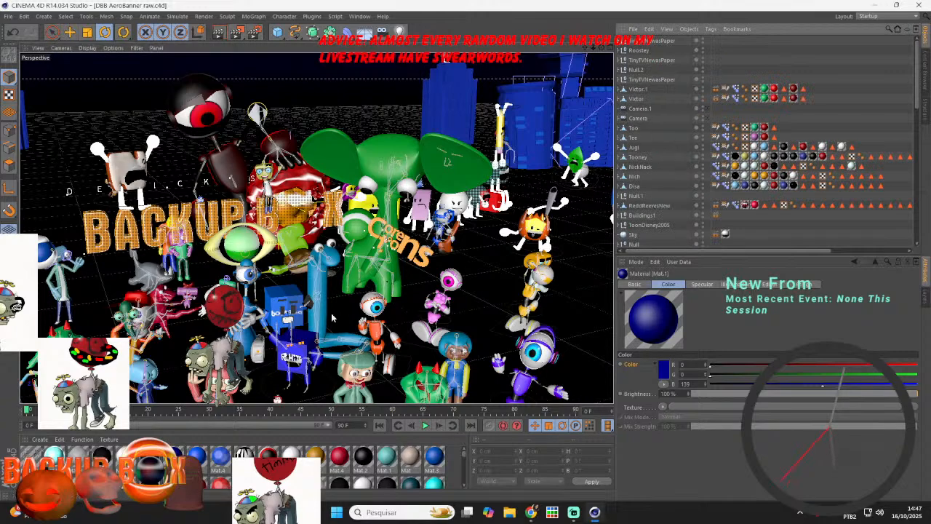
scroll(318, 302, "down", 4)
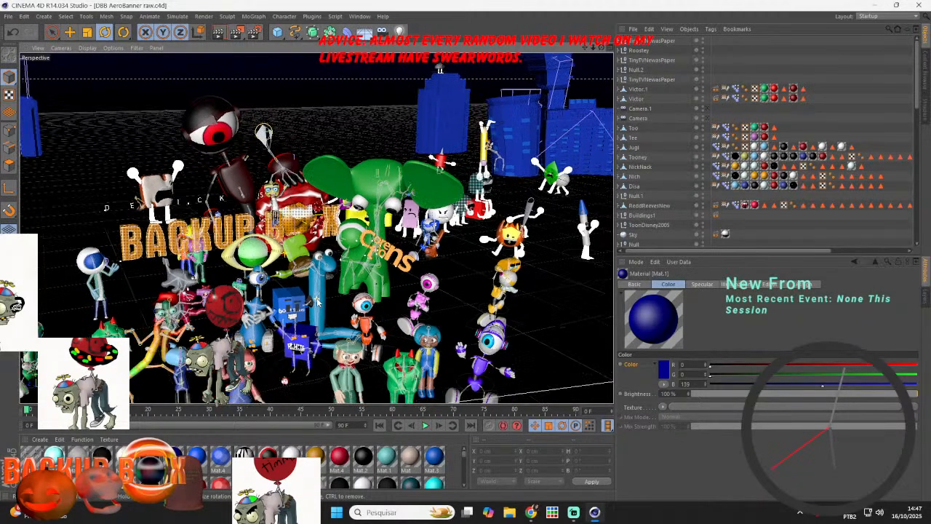
scroll(318, 302, "down", 2)
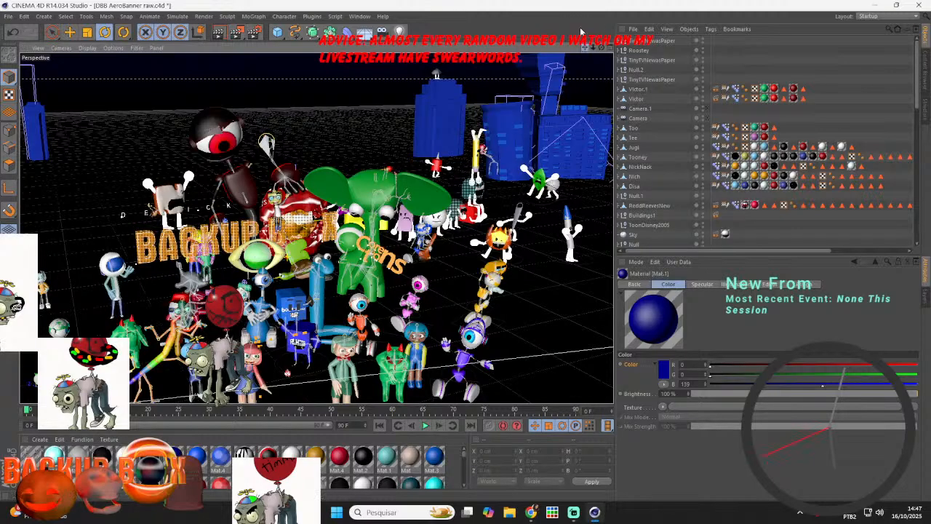
mouse_move(585, 47)
left_mouse_down()
mouse_move(582, 15)
mouse_move(608, 6)
mouse_move(587, 9)
mouse_move(585, 64)
left_mouse_up()
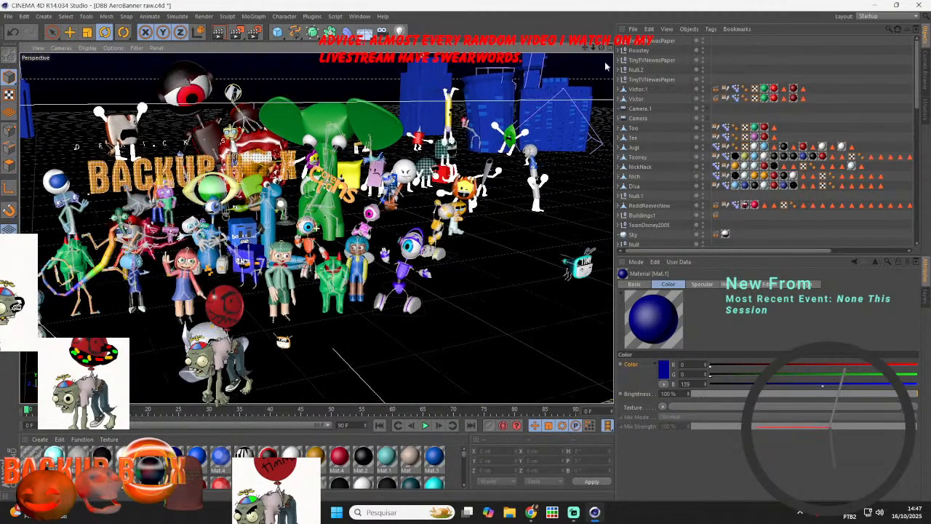
left_click(8, 16)
left_click(16, 95)
- Try the view through Camera.1, make Camera the active view instead, and save the project
left_click(705, 109)
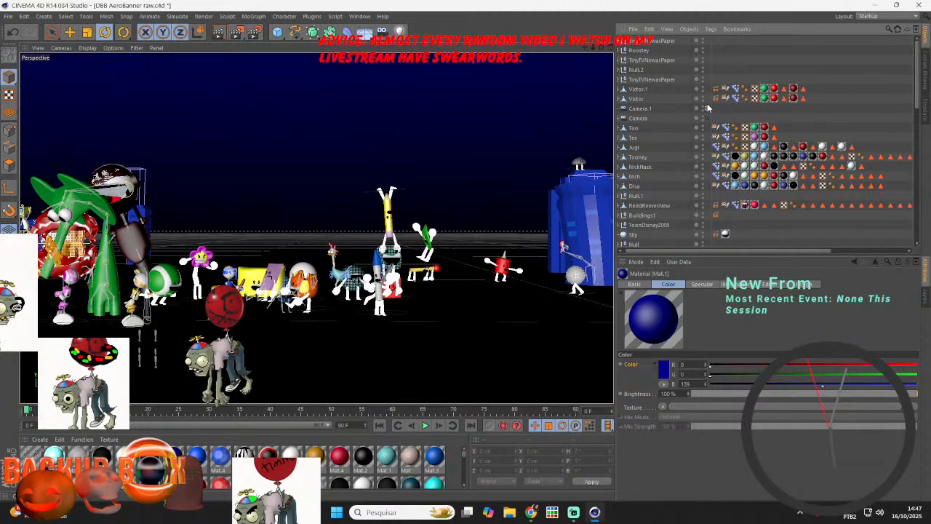
left_click(705, 117)
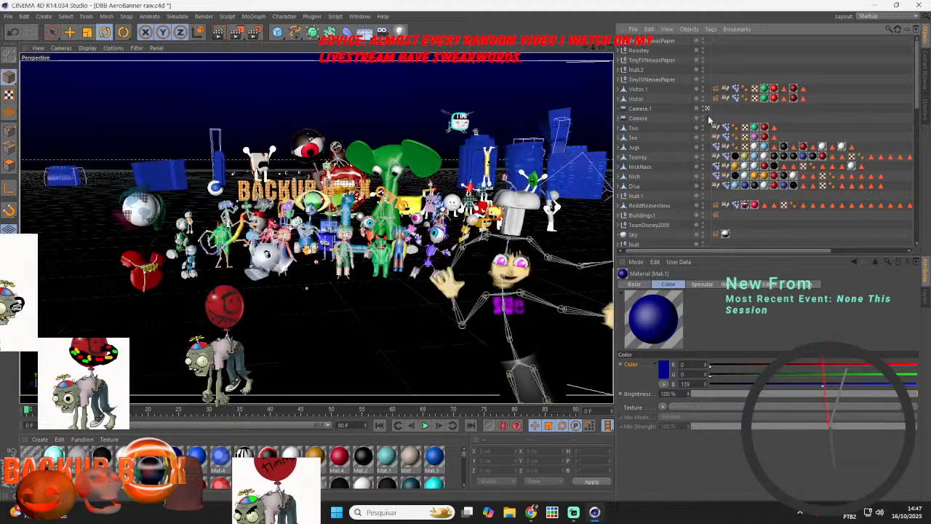
left_click(9, 19)
left_click(14, 96)
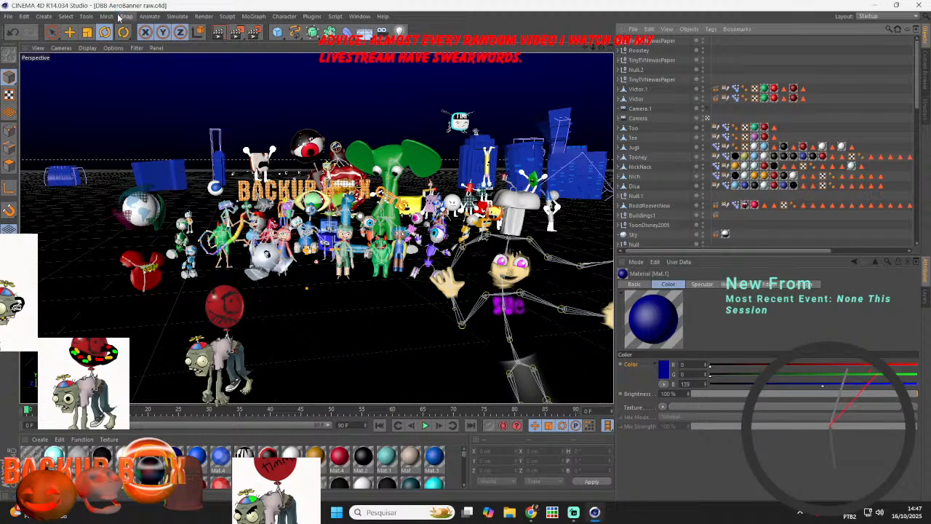
- Set the render file name to DerickBackup AeroBanner2025day9half and check the output size and frame range in the render settings
left_click(256, 42)
left_click(78, 50)
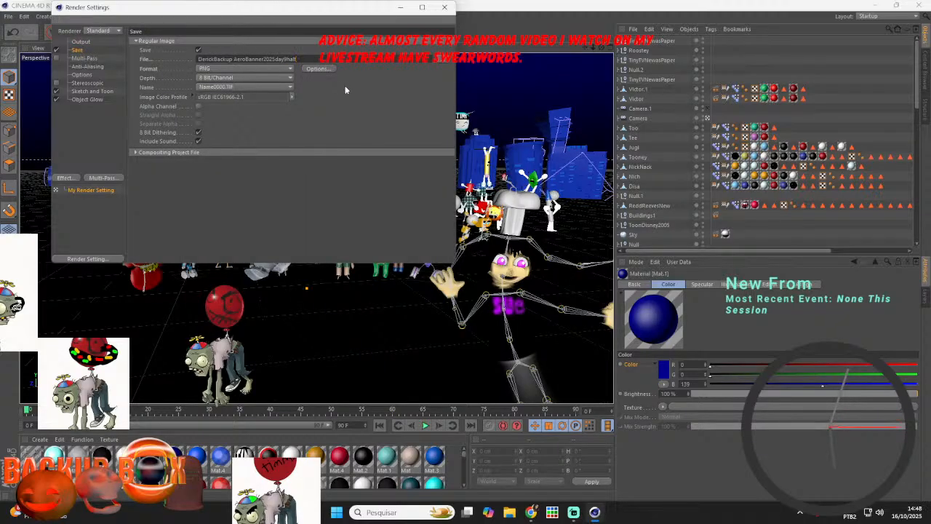
left_click(81, 41)
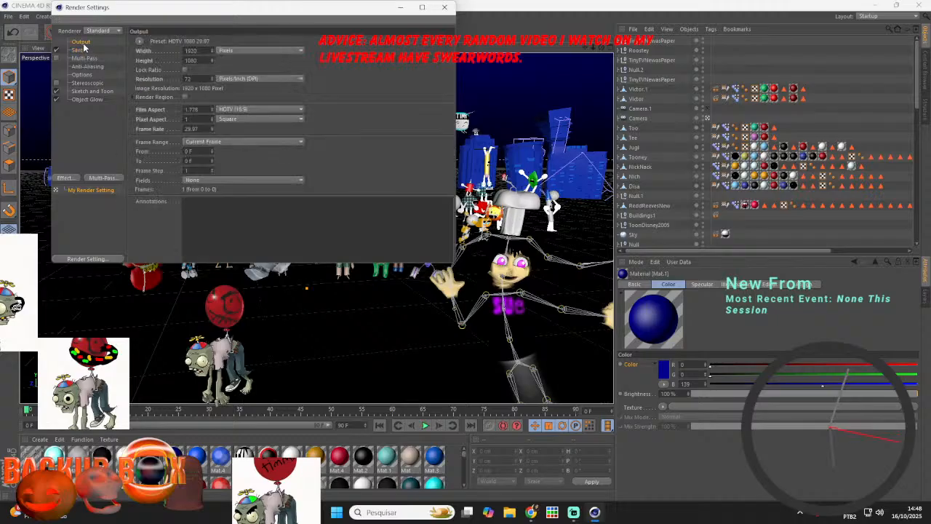
left_click(445, 7)
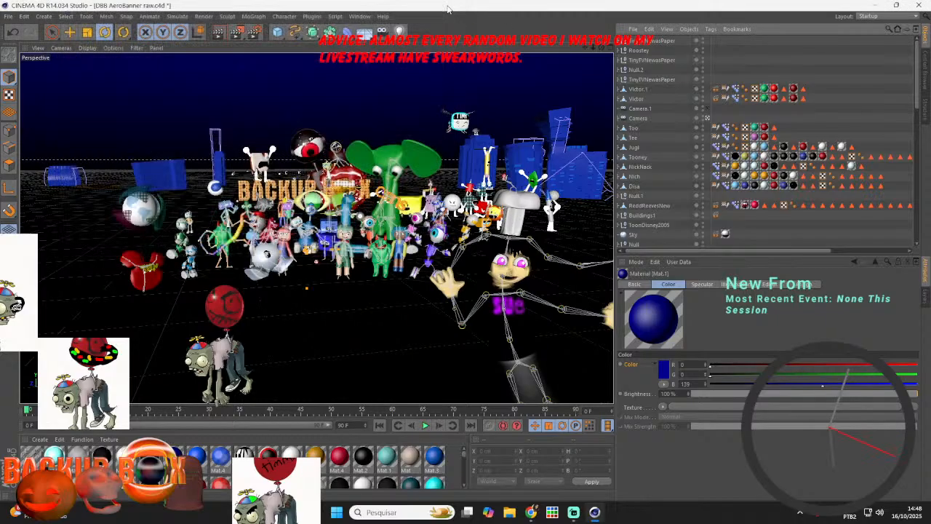
- Save the project and render the banner's current frame to the Picture Viewer
left_click(16, 97)
left_click(236, 35)
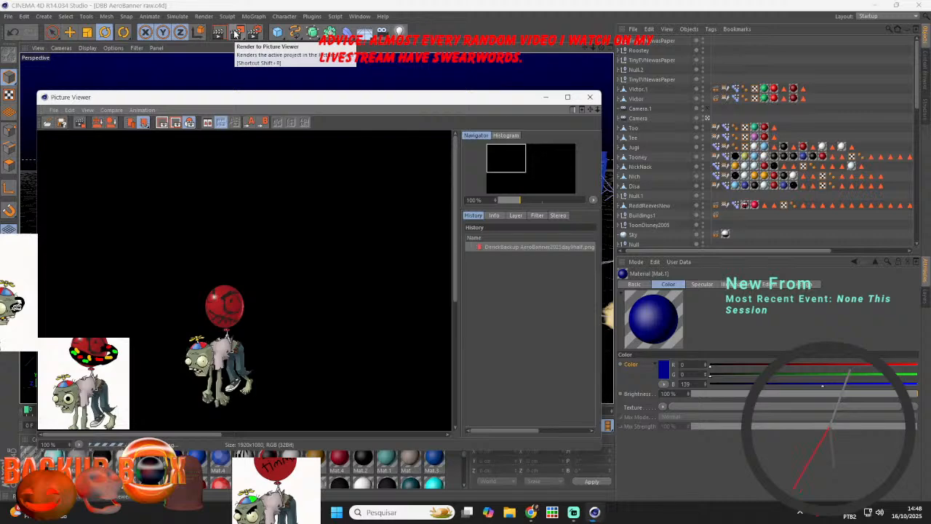
left_click(575, 514)
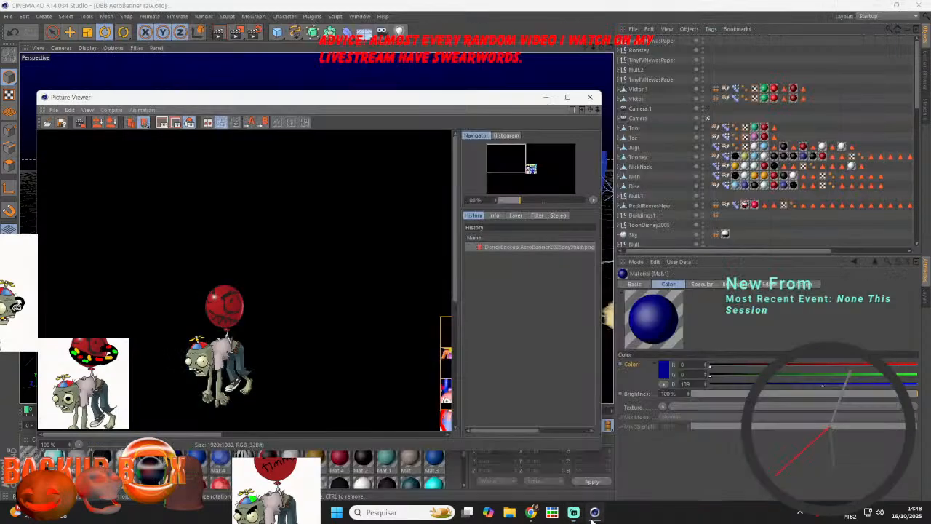
left_click(593, 513)
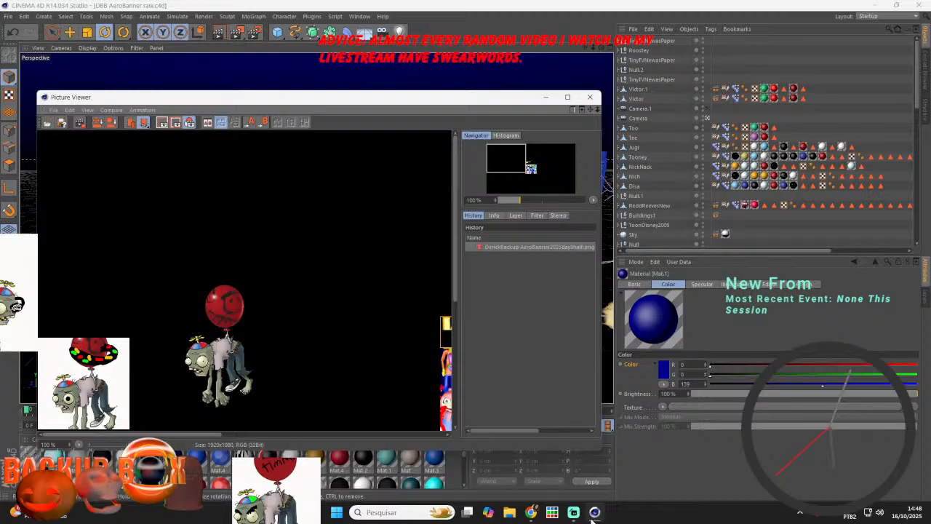
left_click(532, 512)
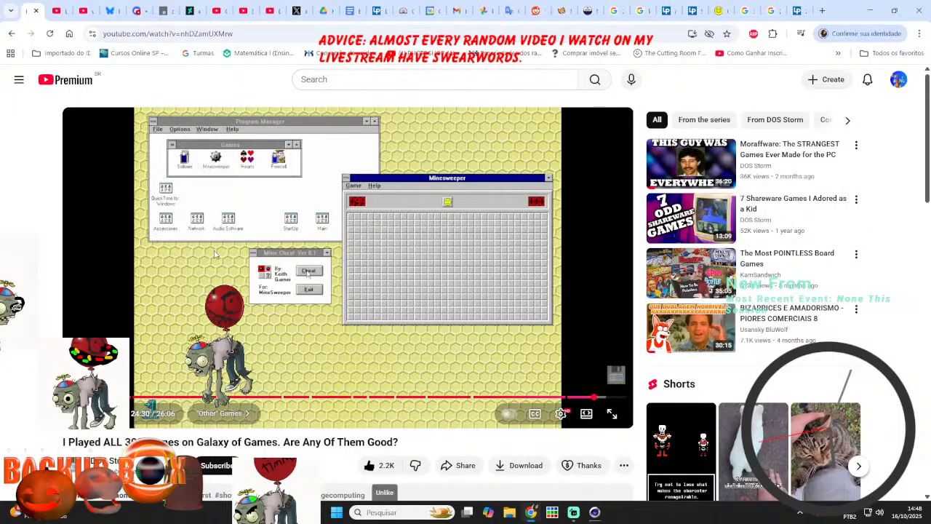
left_click(595, 513)
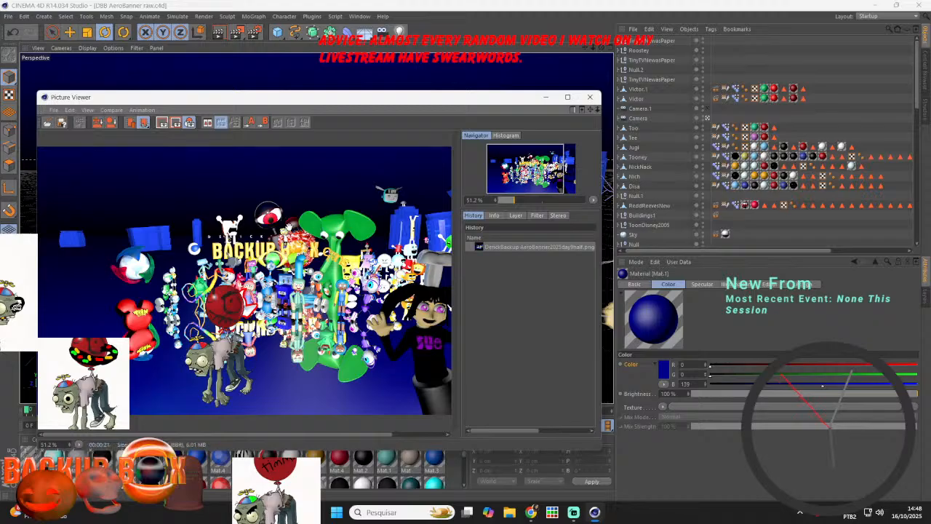
- Save the rendered banner as an 8-bit PNG still image named DerickBackup AeroBanner2025day9half in the C4D Images folder
scroll(276, 200, "down", 2)
scroll(276, 198, "up", 1)
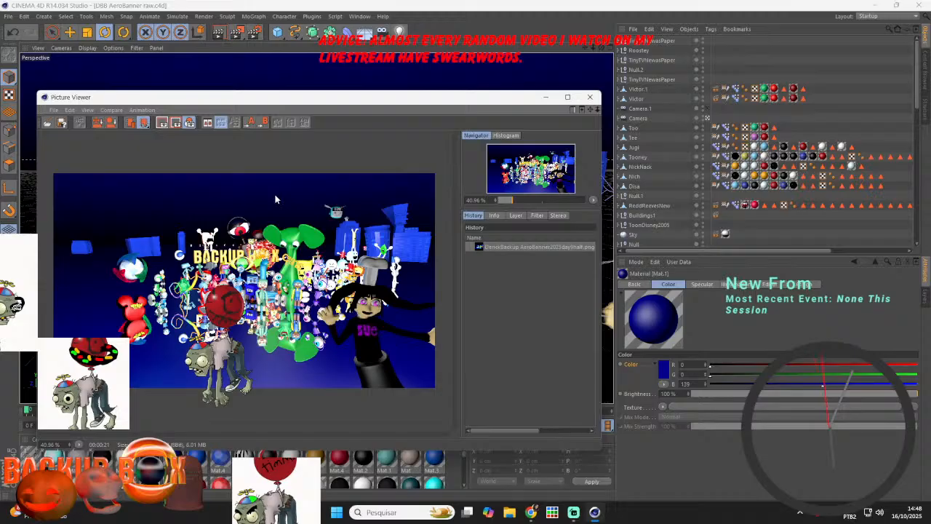
left_click(63, 123)
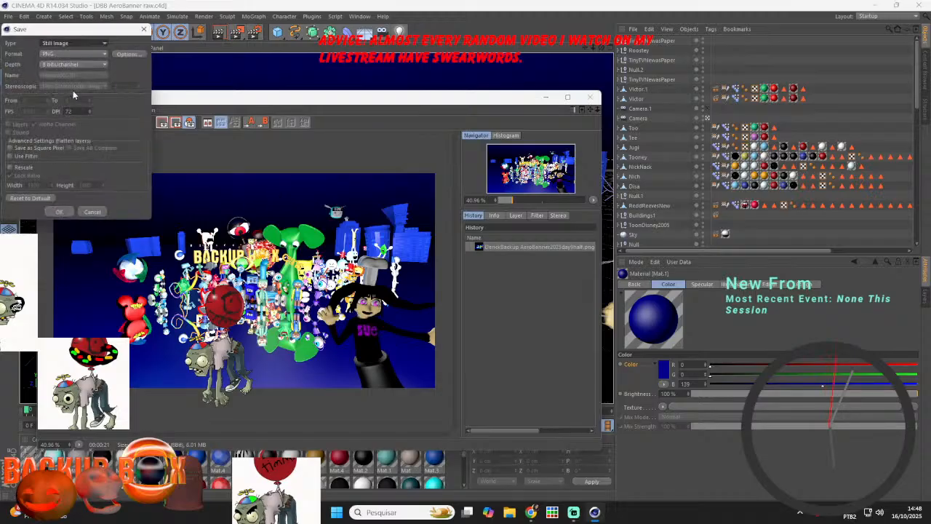
left_click(67, 44)
left_click(66, 53)
left_click(61, 212)
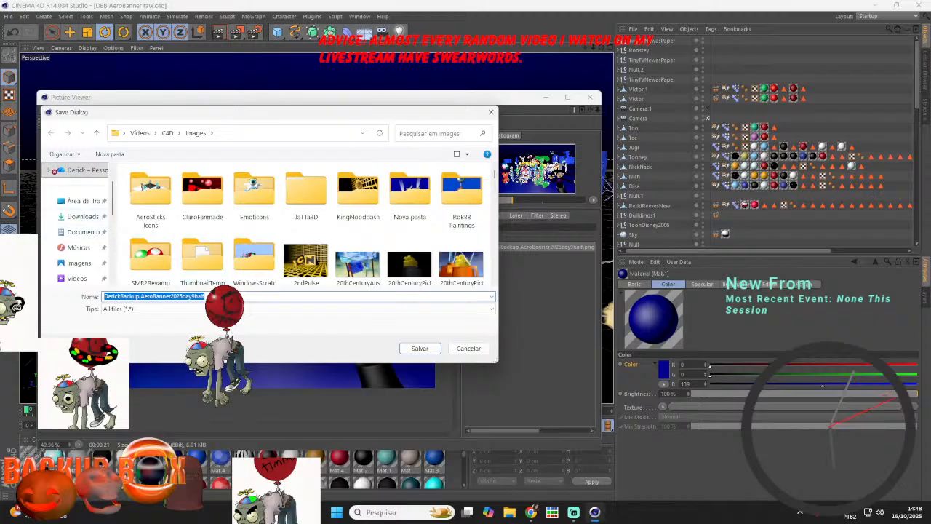
left_click(221, 297)
left_click(402, 348)
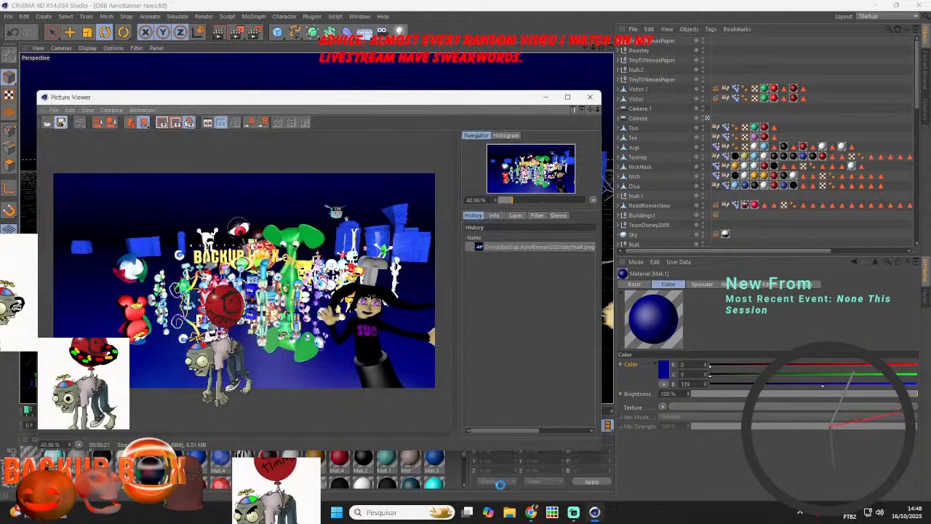
- Switch to Streamlabs Desktop and put the Break Bumper scene on the livestream
left_click(575, 513)
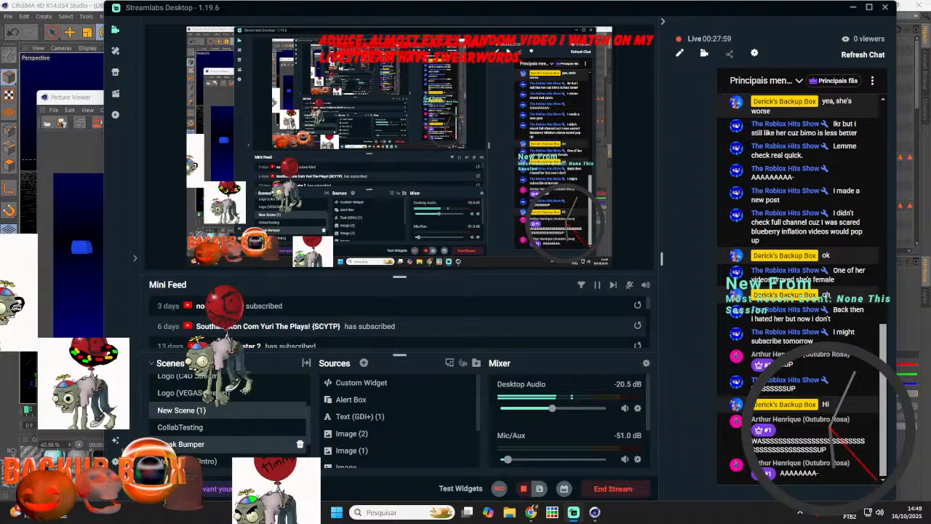
left_click(202, 446)
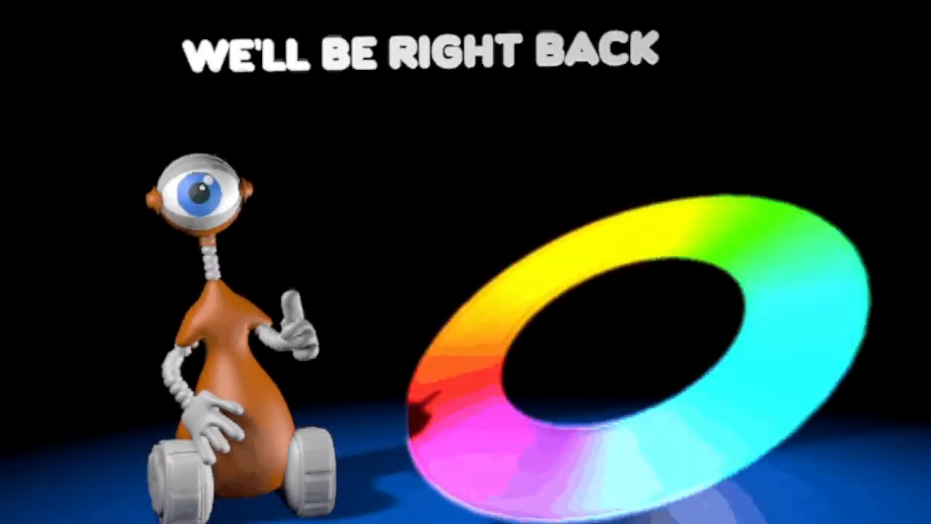
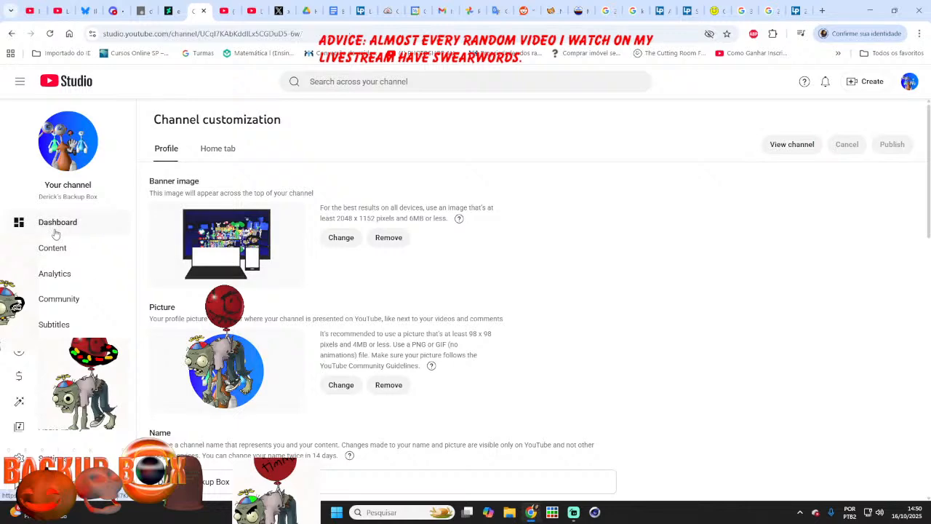
- Go from the YouTube Studio dashboard to the channel's posts and view the comments on the Honorable mention poll
scroll(254, 339, "down", 8)
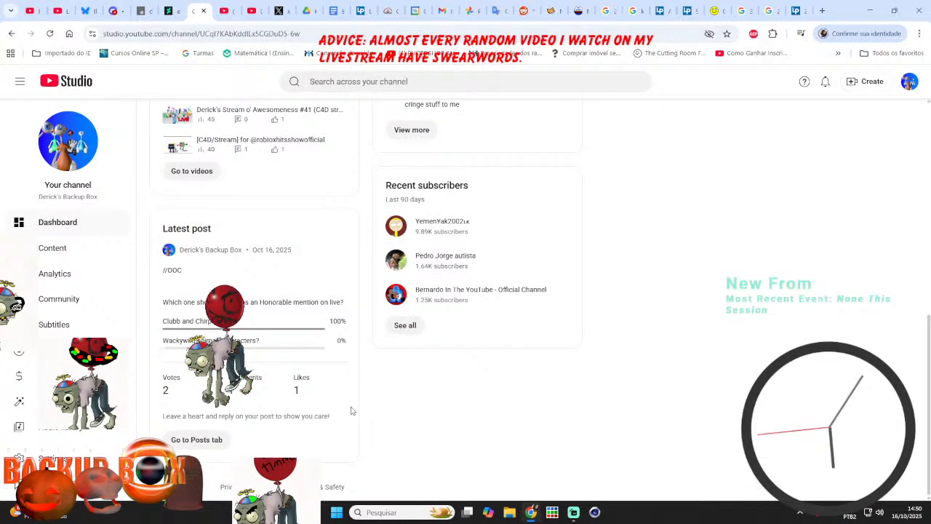
left_click(197, 440)
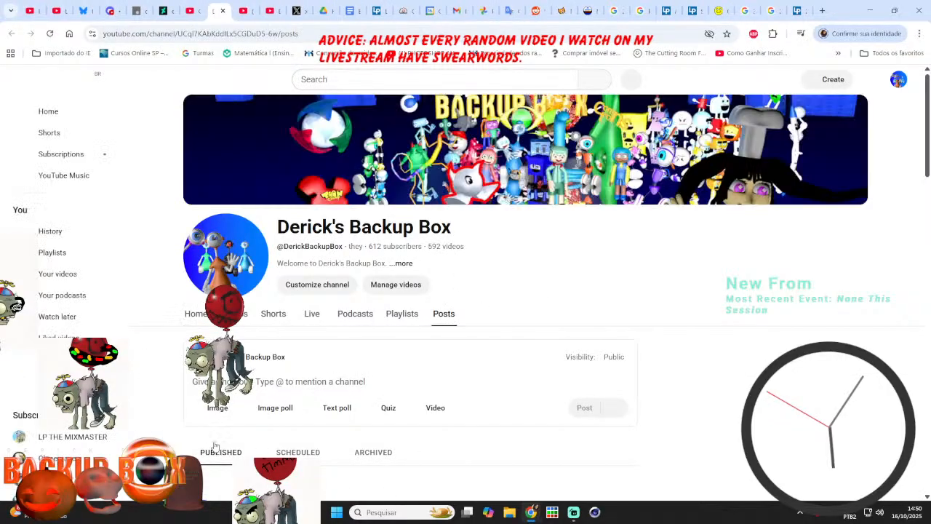
scroll(198, 422, "down", 4)
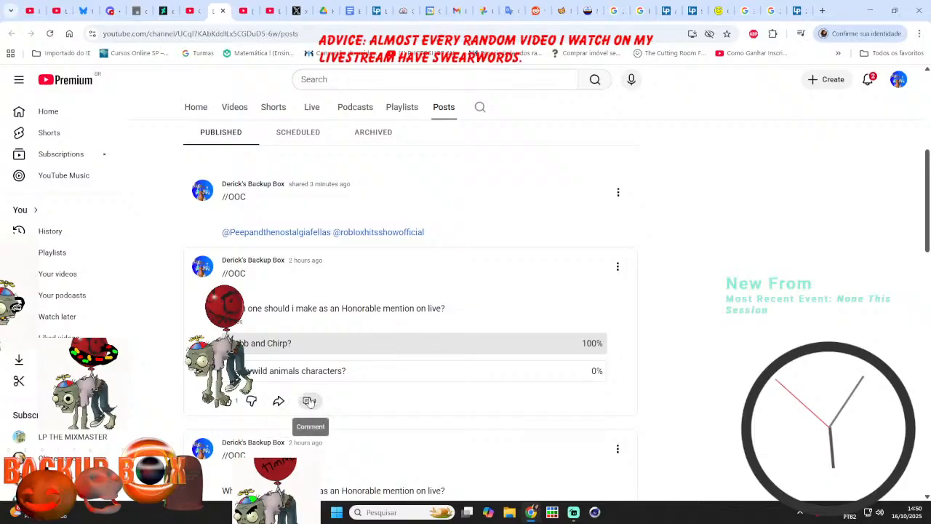
left_click(309, 400)
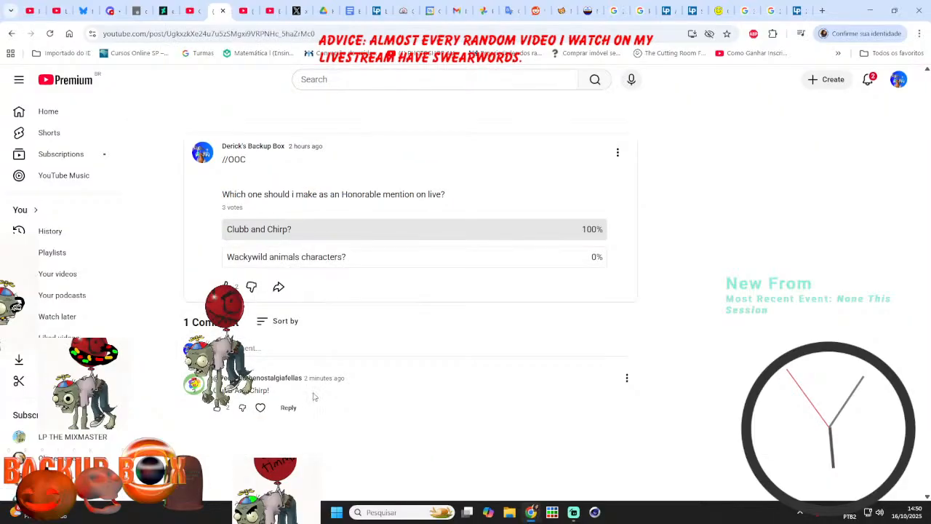
- Return to the Galaxy of Games video on YouTube and resume its playback
left_click(33, 10)
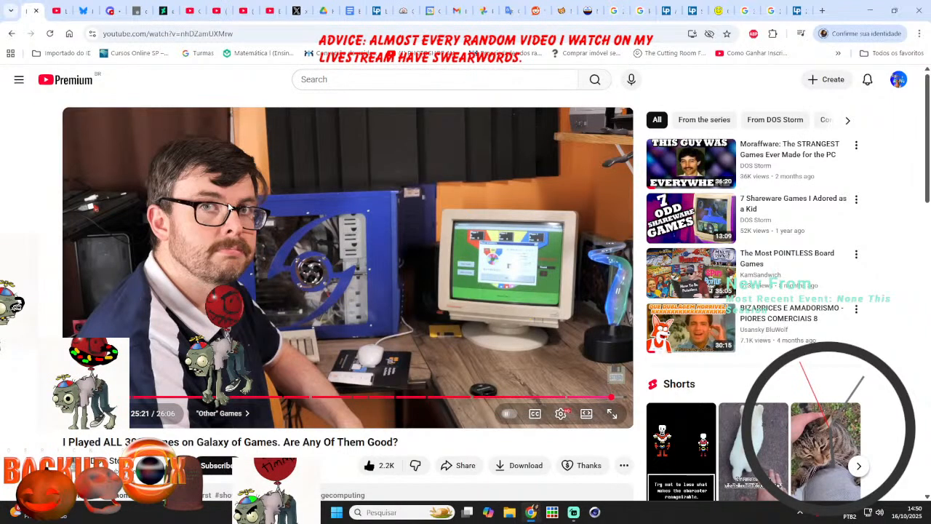
left_click(229, 207)
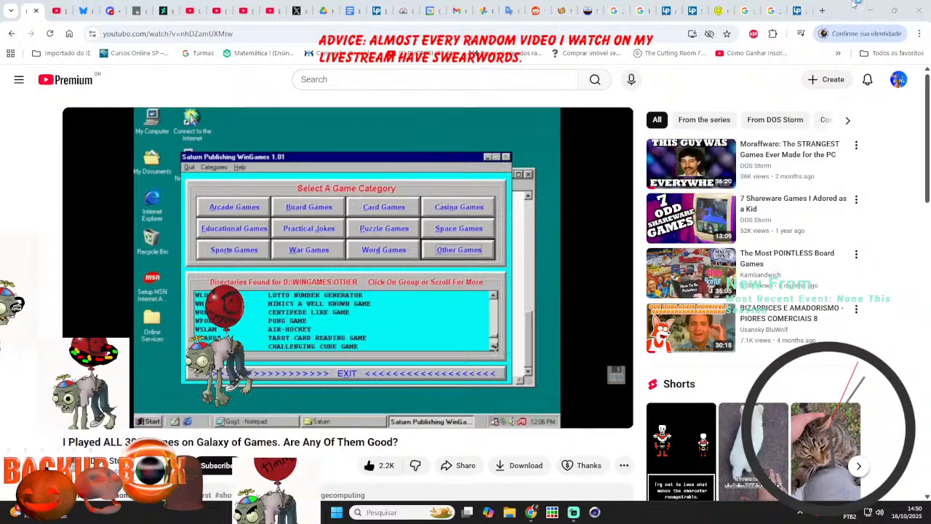
- Search Google Images in a new browser tab for "quack chirp and peep"
left_click(822, 10)
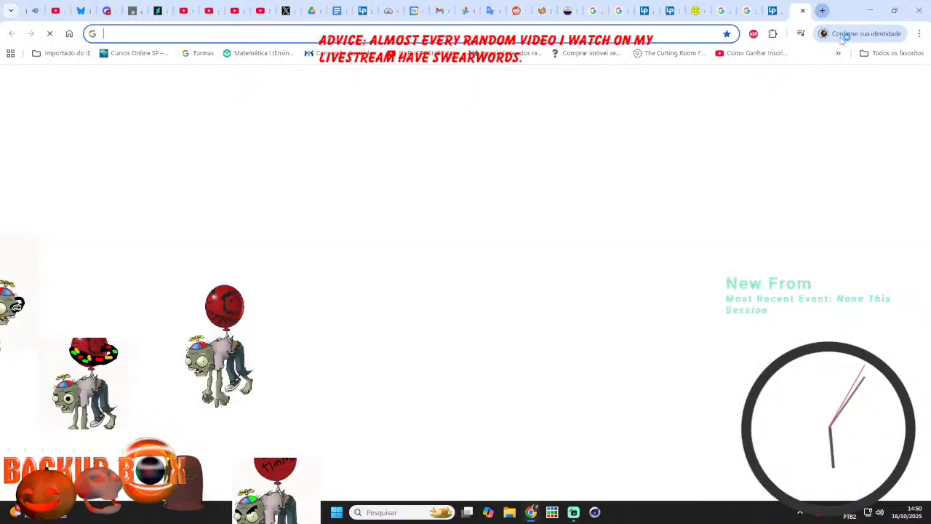
left_click(844, 85)
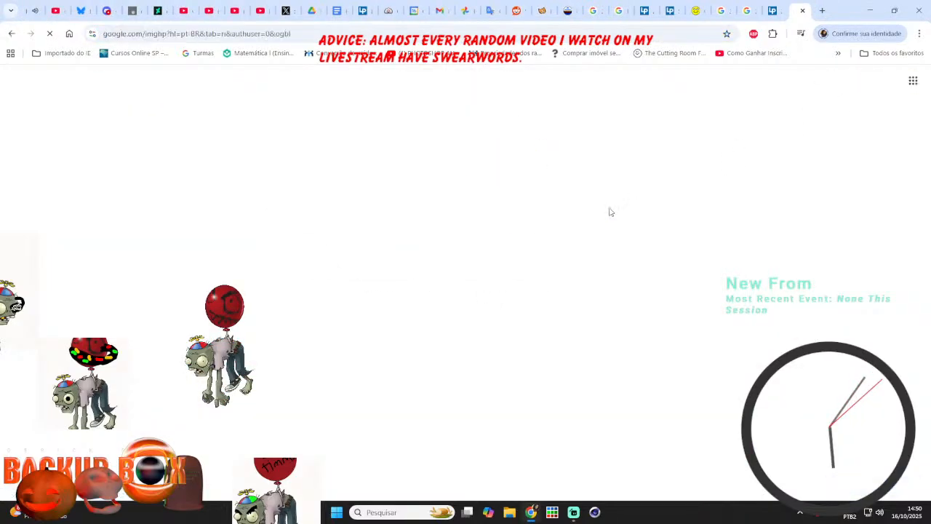
type("quac")
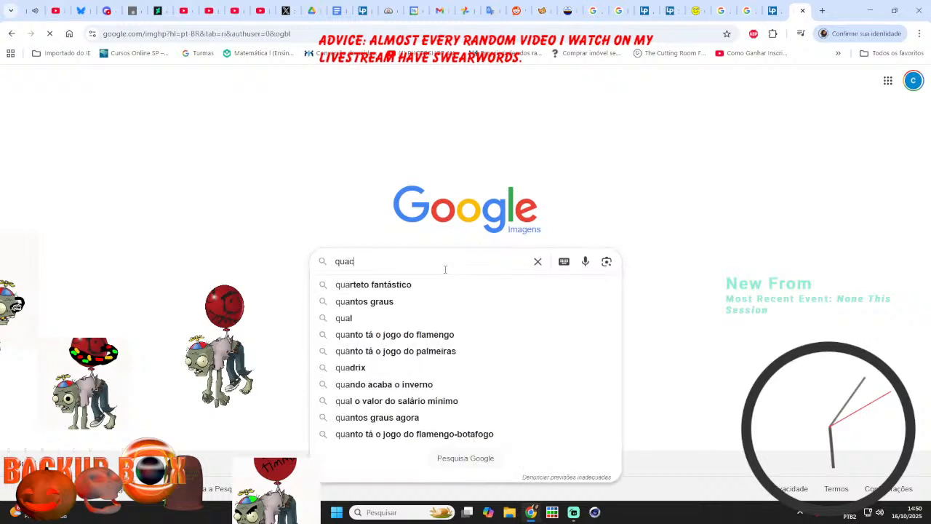
type("k chirp")
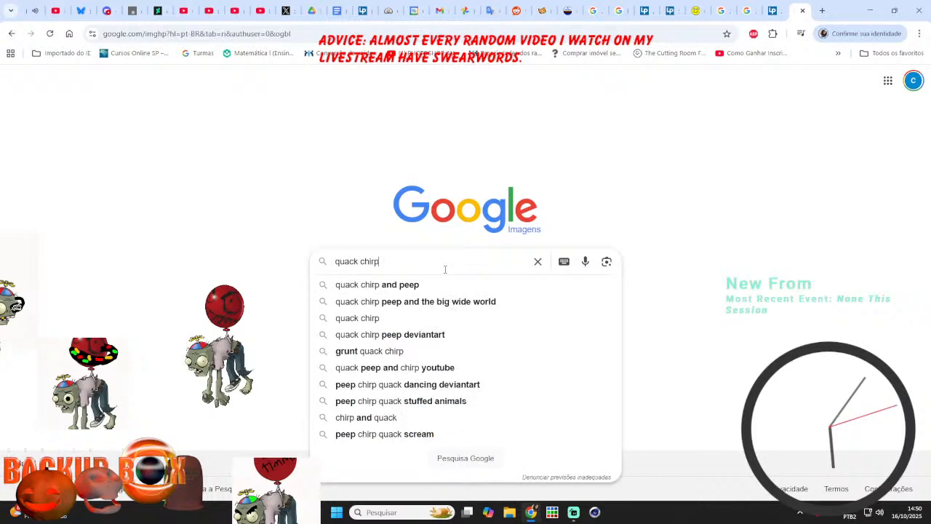
key("Return")
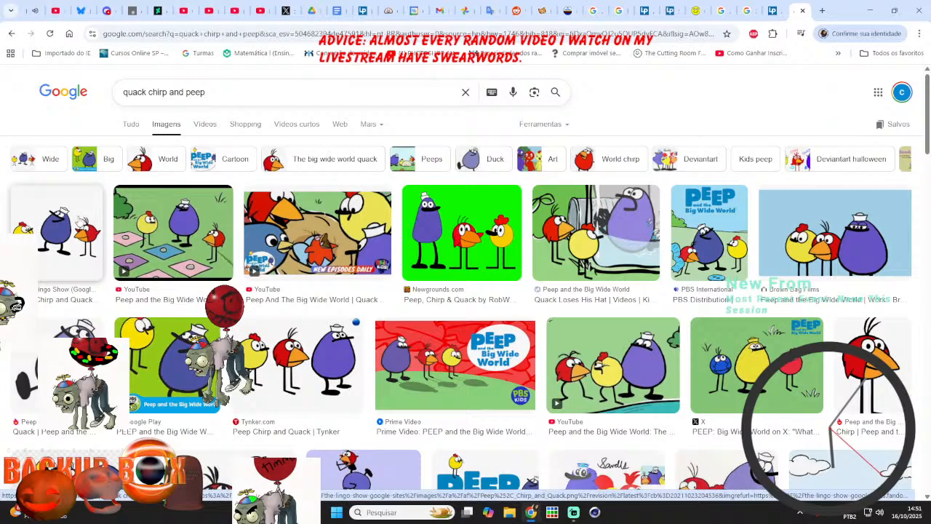
- Return to the YouTube video and play the suggested Moraffware video instead
left_click(22, 10)
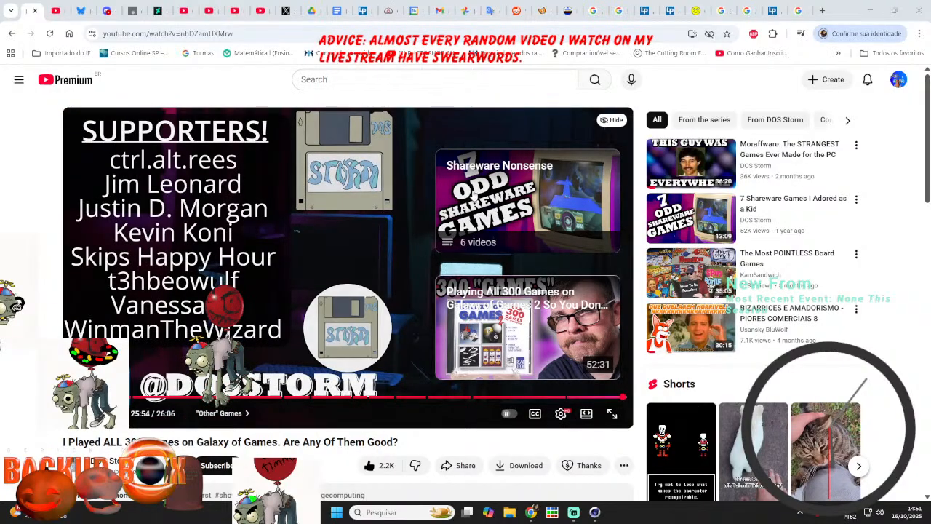
left_click(680, 164)
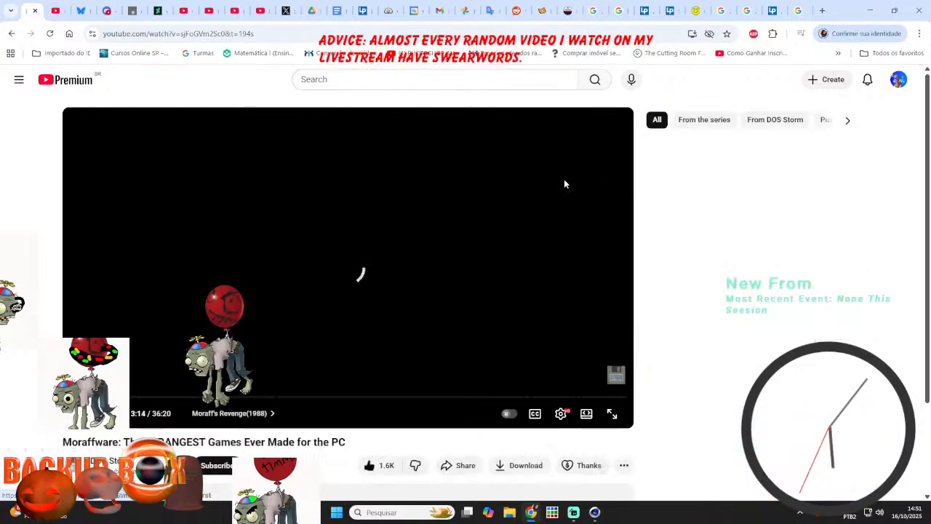
- Switch to Cinema 4D, add a cube to the new project, make it editable, and nest it under a HyperNURBS object
left_click(595, 512)
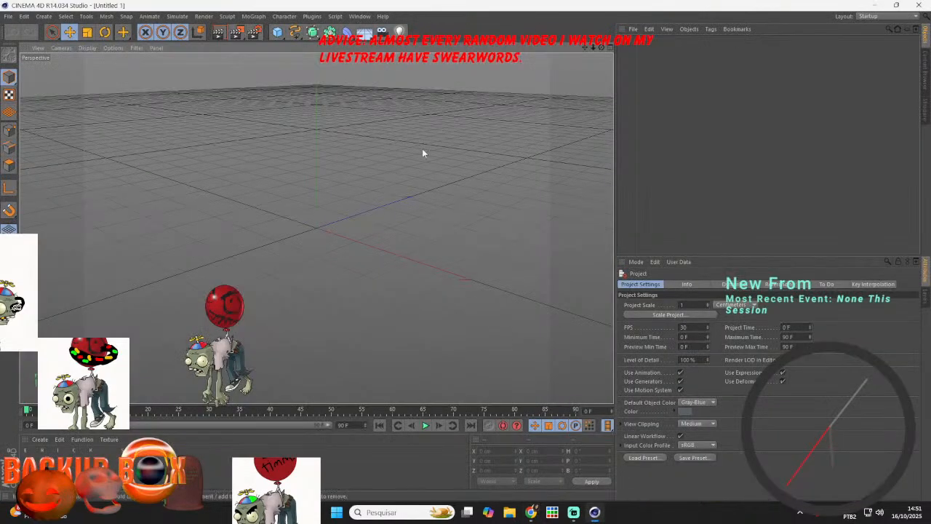
left_click_drag(280, 34, 350, 45)
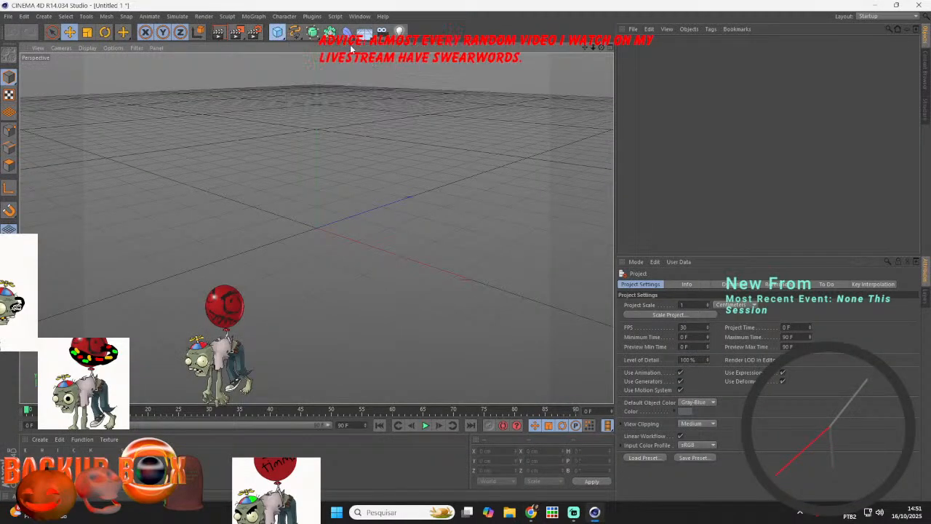
scroll(326, 207, "up", 2)
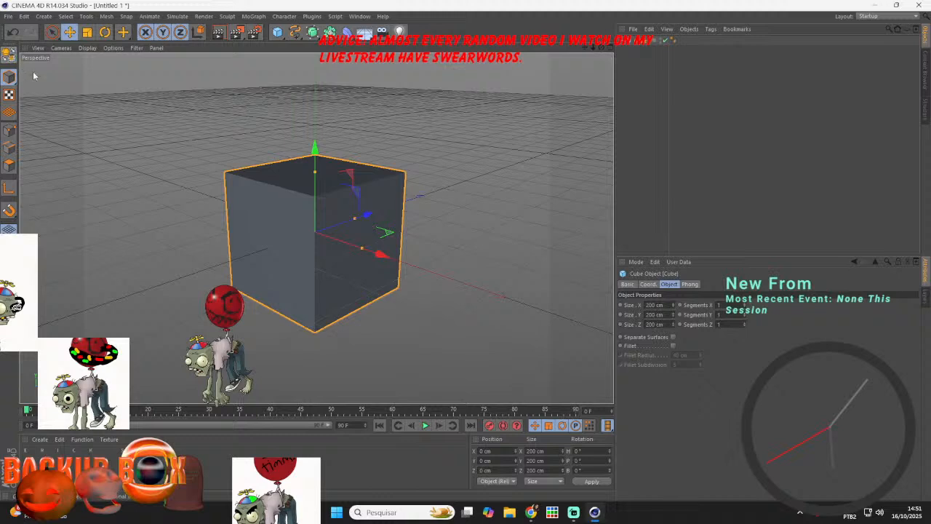
left_click(9, 55)
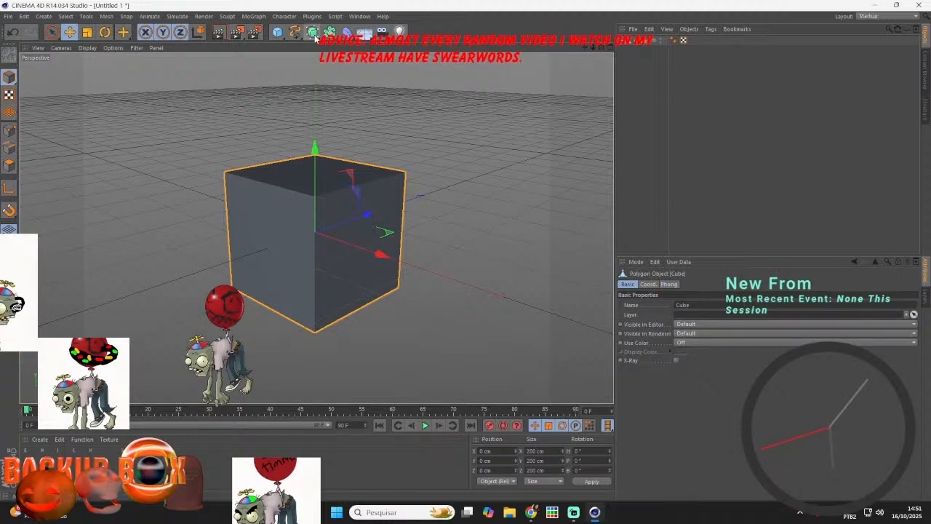
left_click_drag(315, 38, 333, 76)
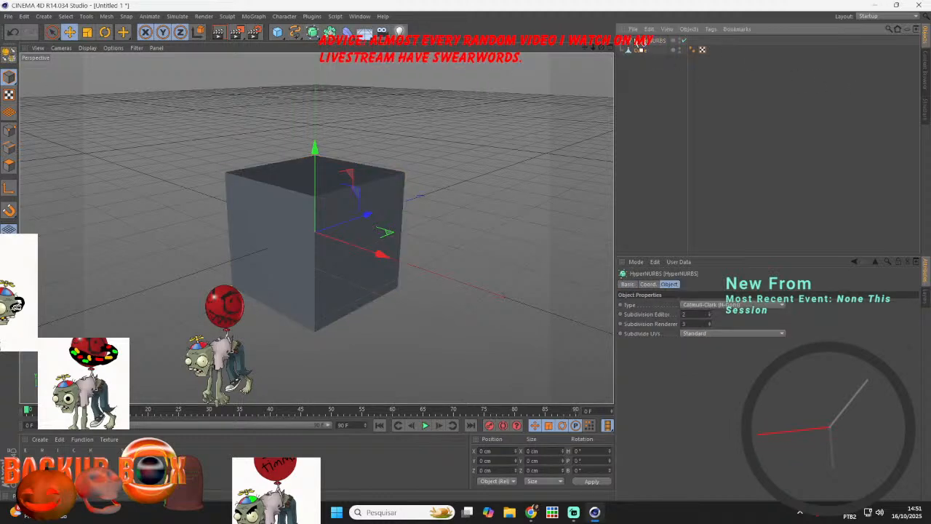
left_click_drag(640, 45, 643, 41)
- Scale the cube's top polygon to 154 cm and raise it to about 163 cm in Y
left_click(7, 164)
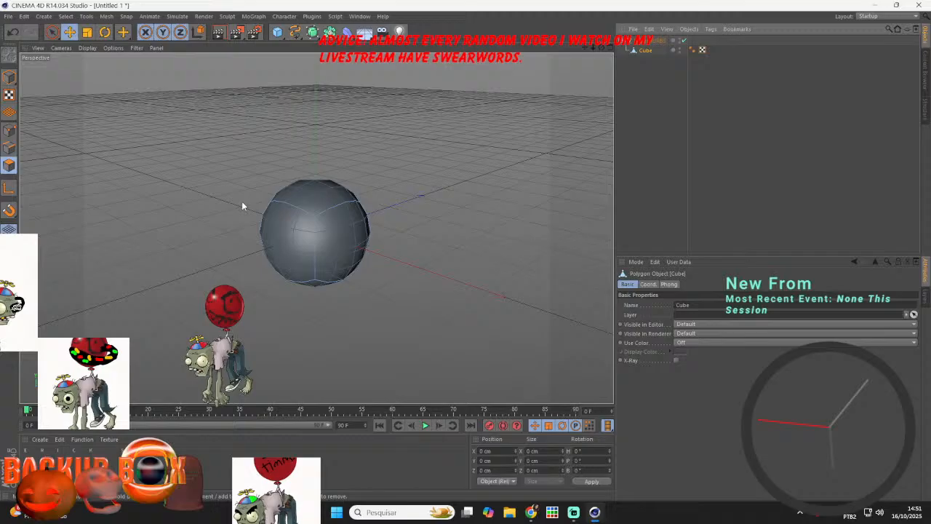
left_click(309, 191)
key("t")
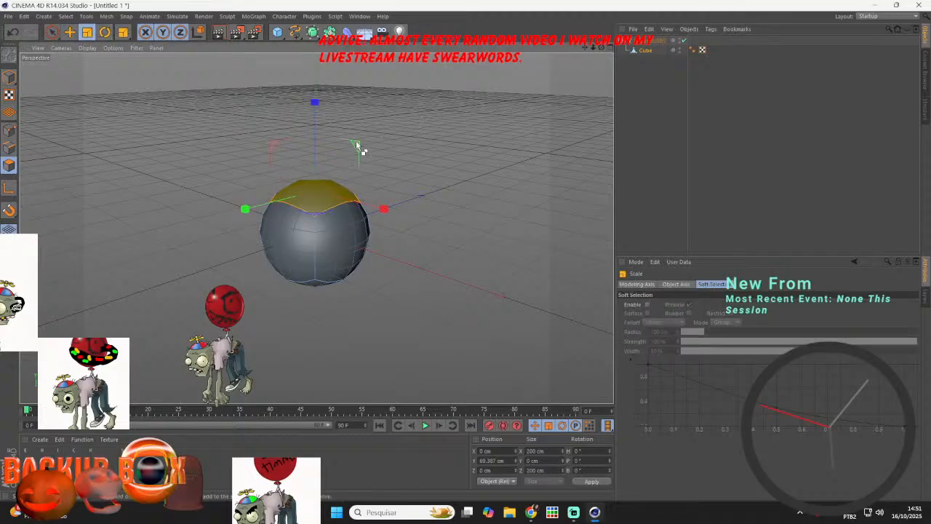
left_click_drag(356, 145, 315, 152)
left_click(69, 32)
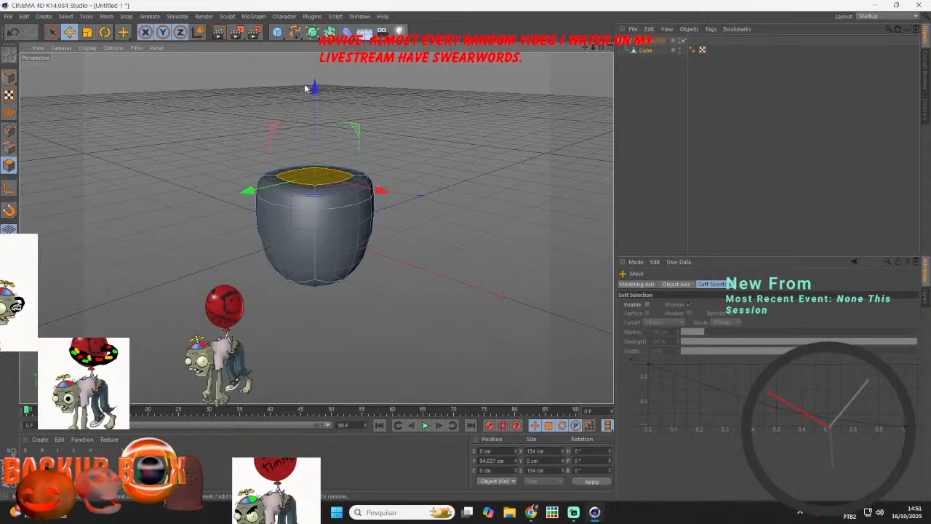
left_click_drag(314, 88, 315, 42)
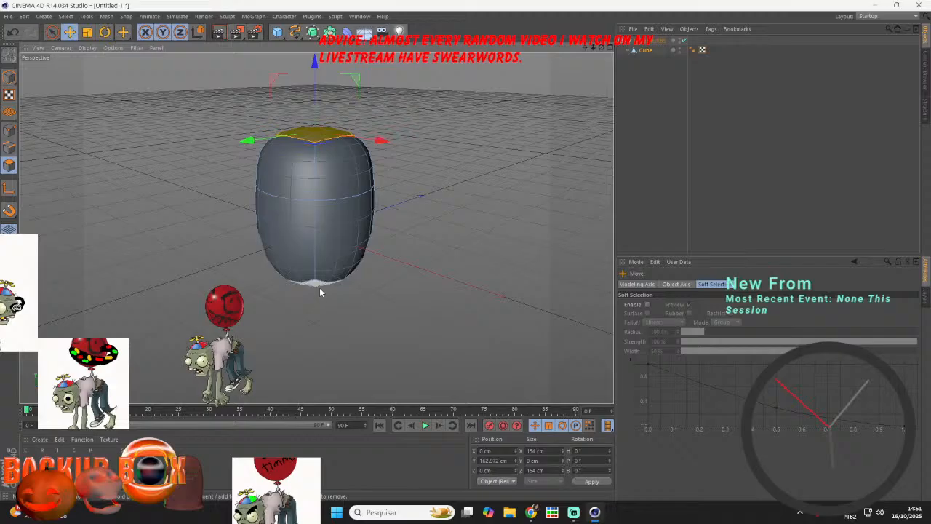
- Widen the body's bottom polygon to about 251 cm and position it at about -35 cm in Y
left_click(321, 290)
left_click_drag(314, 351, 328, 276)
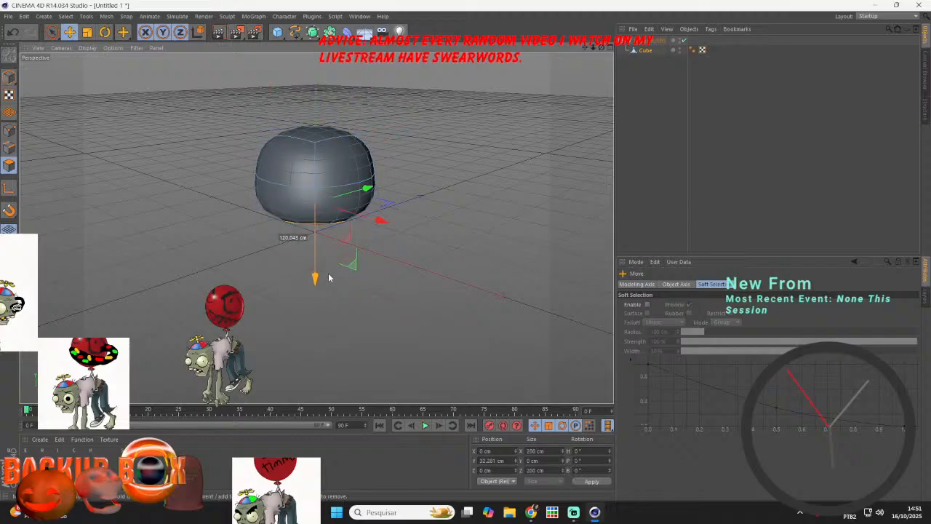
left_click(87, 32)
left_click_drag(519, 148, 554, 144)
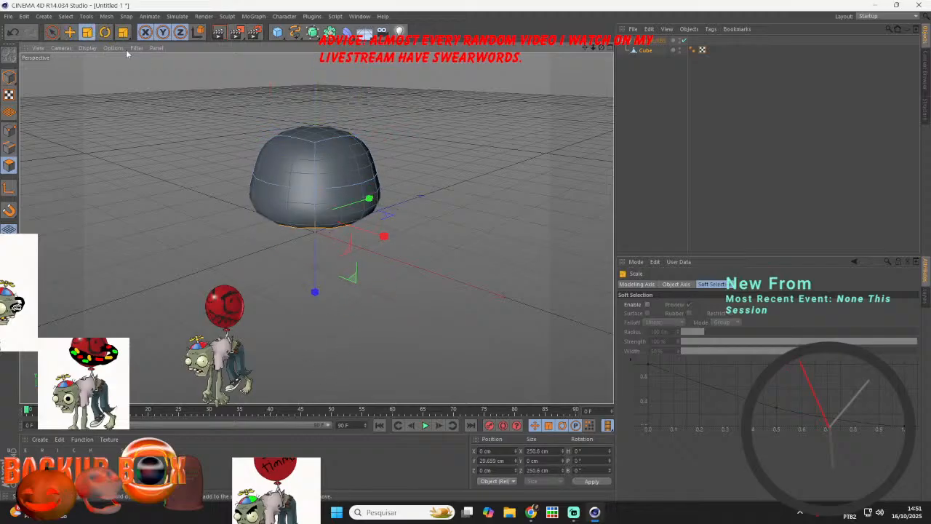
left_click(71, 32)
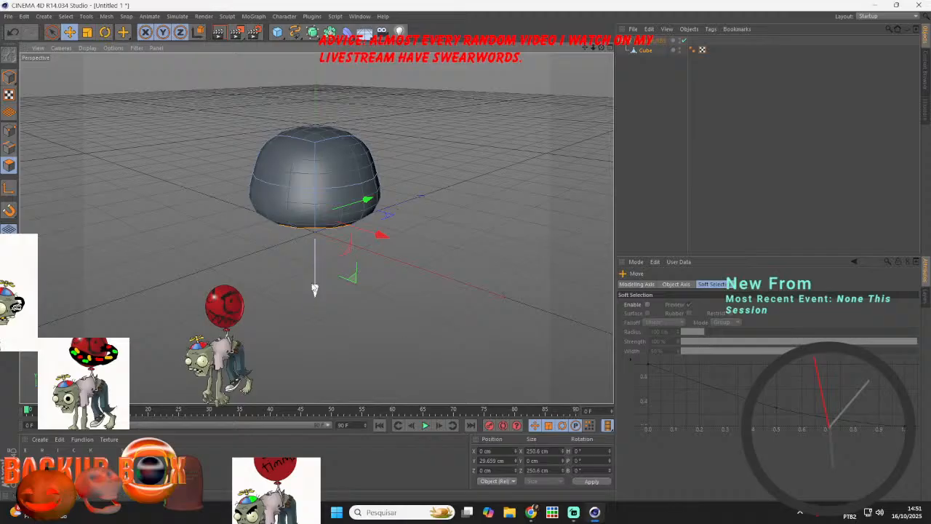
left_click_drag(315, 290, 372, 295)
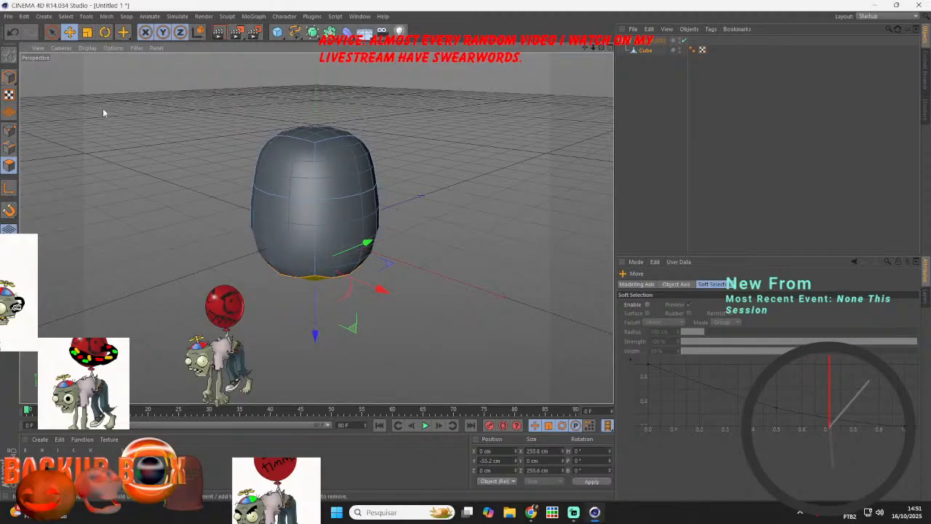
- Taper the body into an egg shape by scaling the top polygon to about 91 cm and raising it to about 178 cm in Y
left_click(316, 130)
left_click(88, 34)
left_click_drag(358, 110, 259, 136)
left_click(70, 33)
mouse_move(314, 72)
left_mouse_down()
mouse_move(315, 26)
mouse_move(314, 58)
left_mouse_up()
left_click_drag(602, 47, 593, 81)
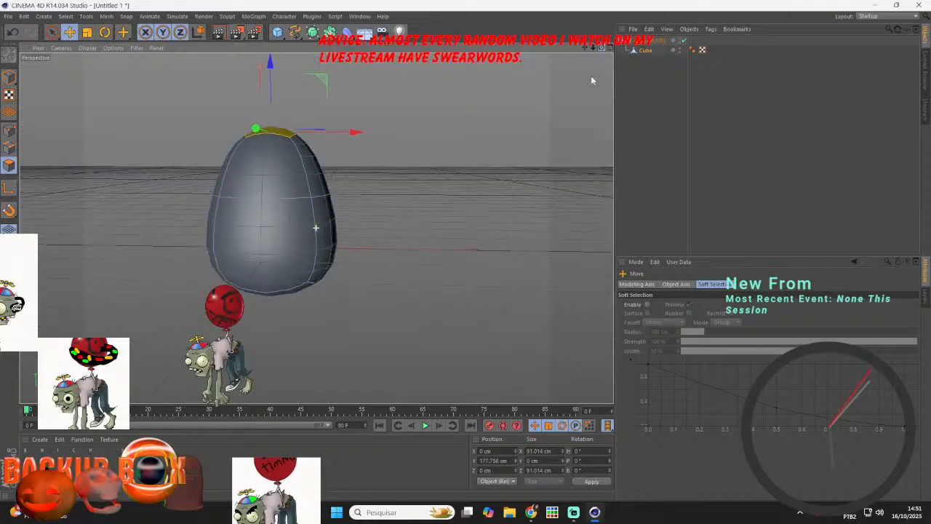
- Check the Peep, Chirp and Quack reference image against the model in the browser, and revisit the Honorable mention poll post
left_click(530, 513)
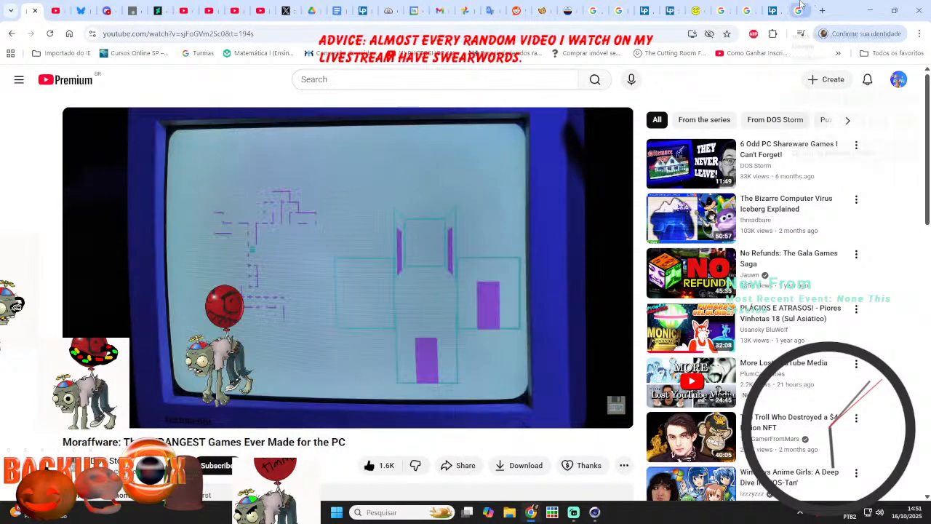
left_click(799, 10)
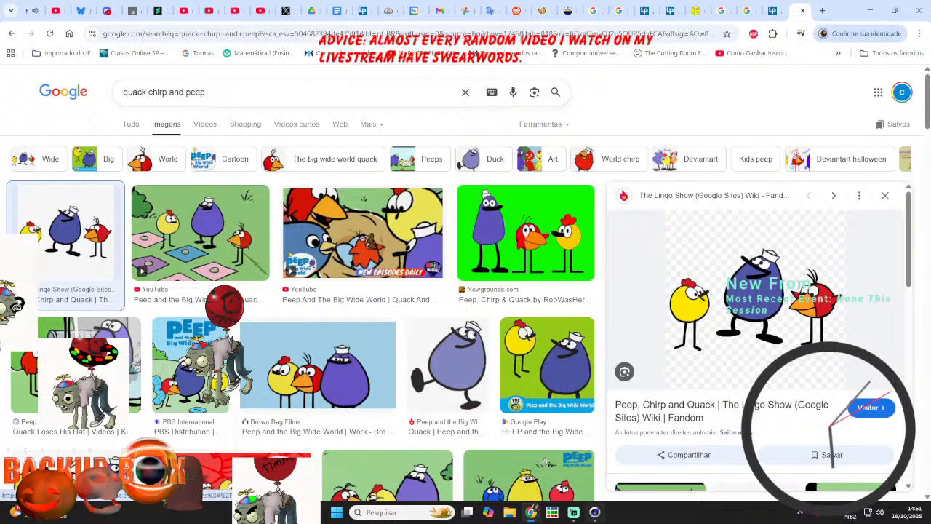
left_click(594, 513)
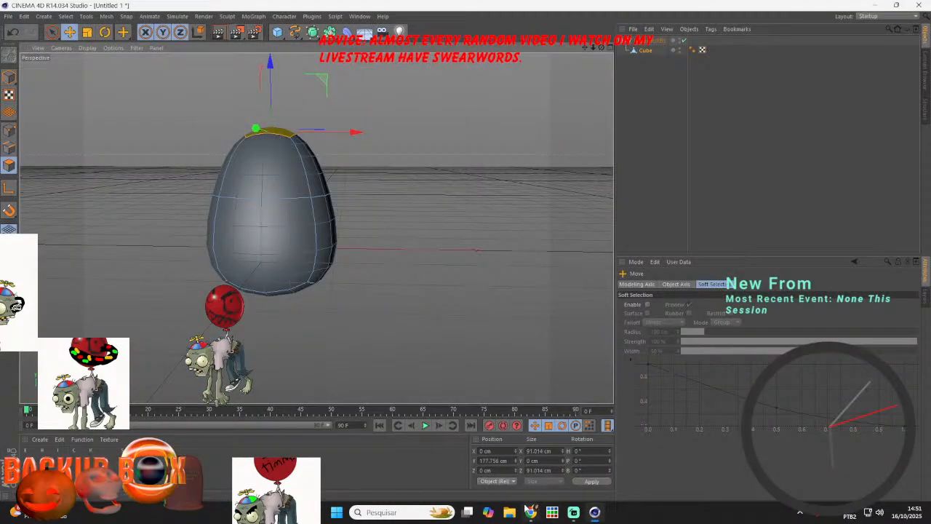
left_click(530, 512)
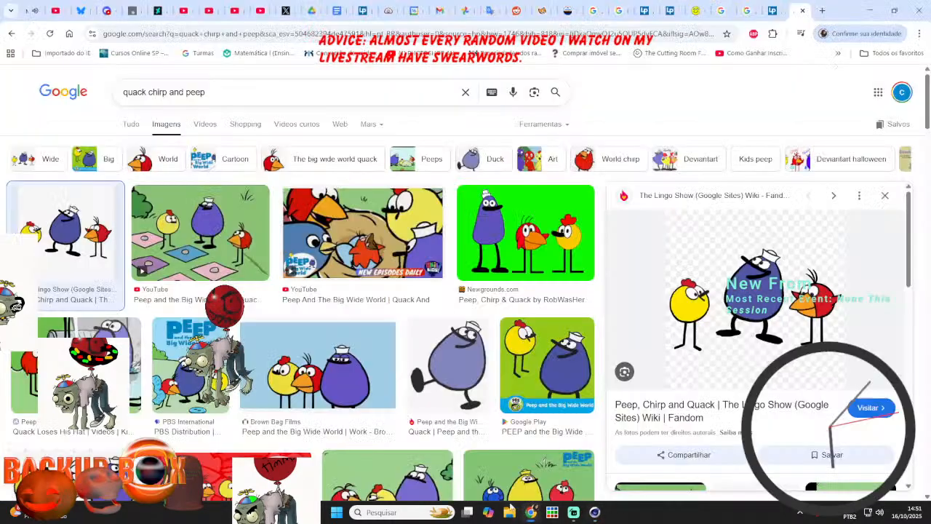
left_click(208, 10)
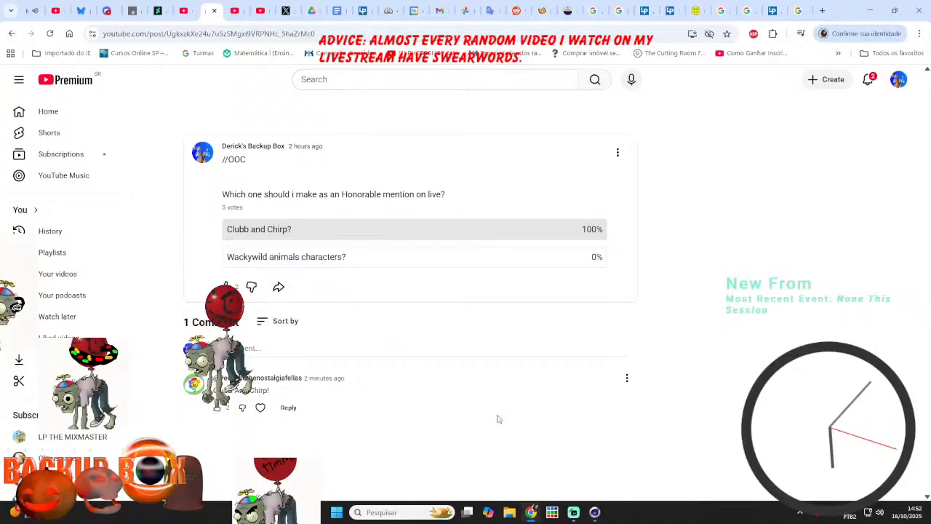
- Switch to Cinema 4D and raise the body's top polygon to about 218 cm in Y, then deselect it
left_click(595, 513)
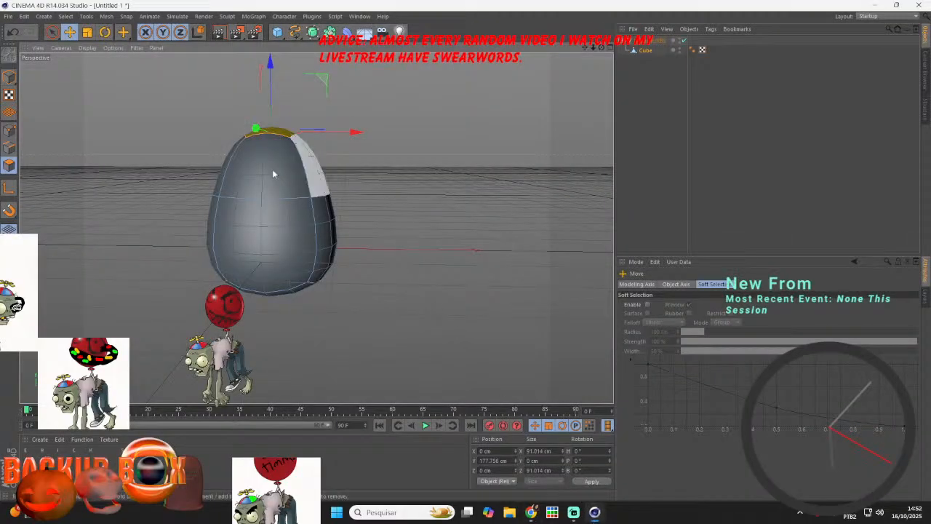
left_click_drag(282, 70, 281, 30)
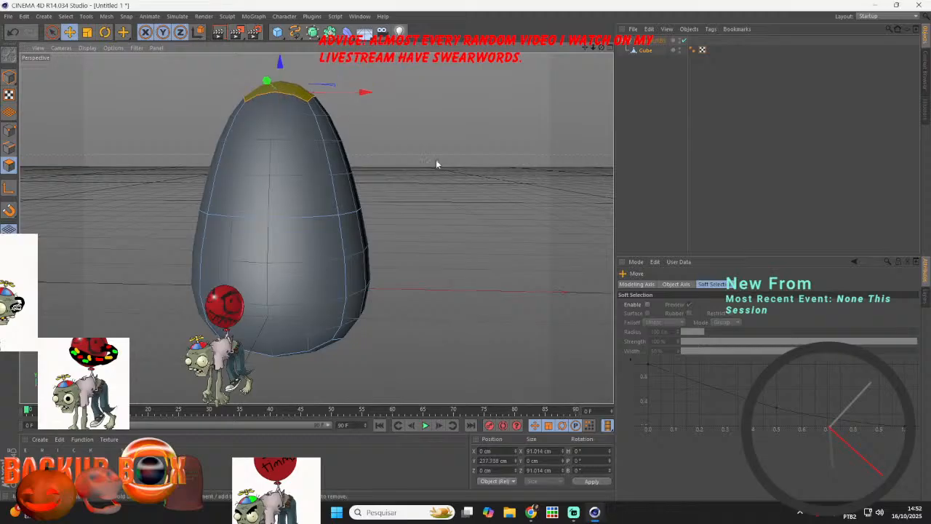
left_click(436, 161)
left_click_drag(583, 48, 553, 138)
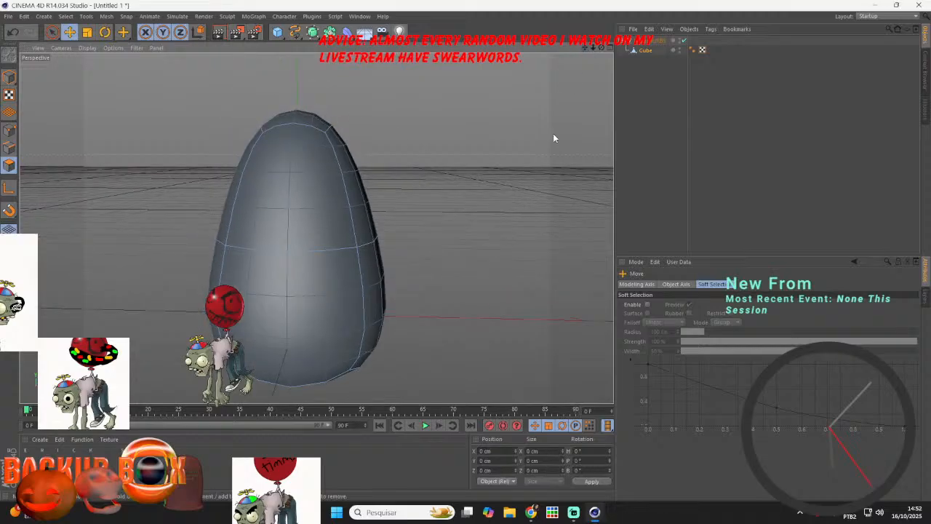
- Browse the posts of the Peep And The Nostalgic Of The Fellas channel in the browser for character references
left_click(533, 513)
left_click(278, 379)
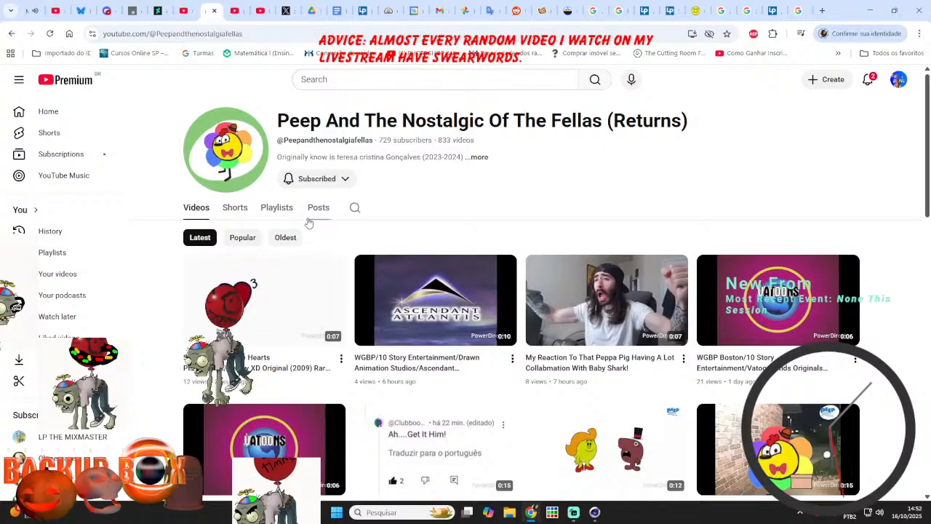
left_click(309, 222)
scroll(461, 334, "down", 10)
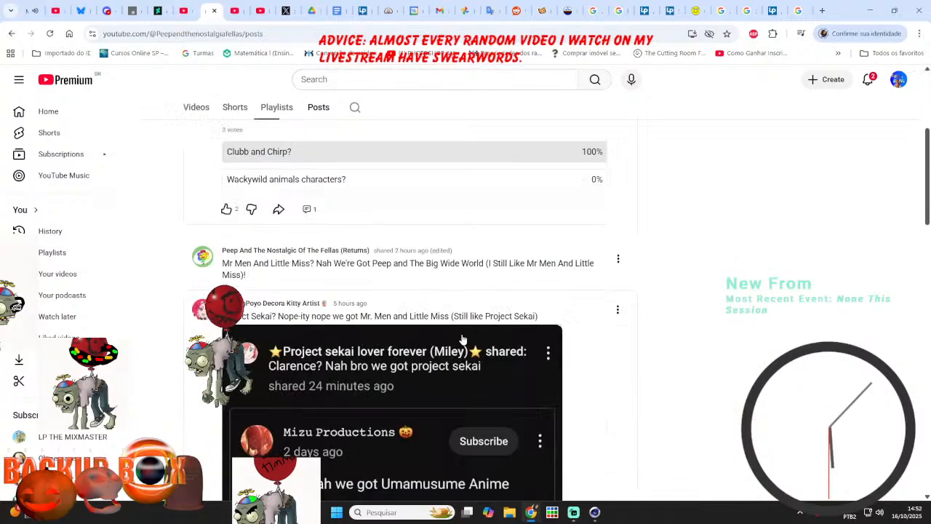
scroll(469, 325, "down", 10)
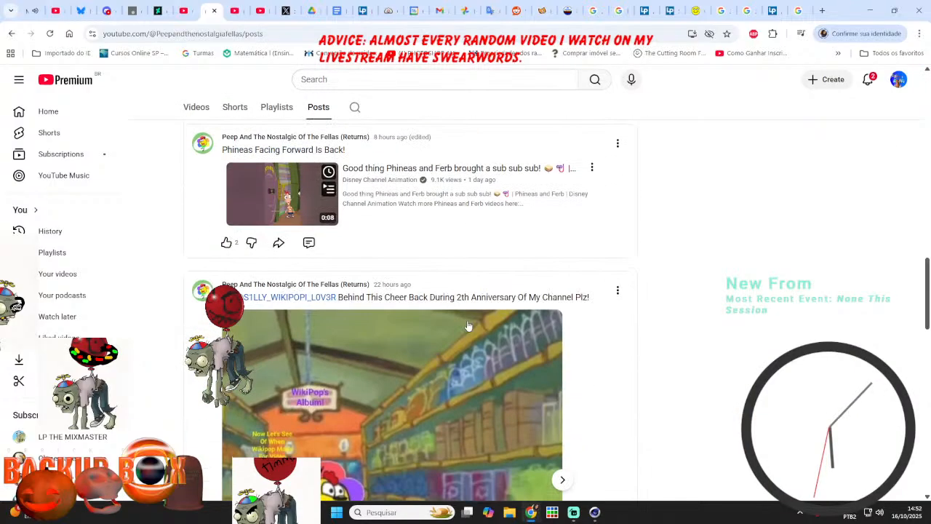
scroll(469, 326, "down", 10)
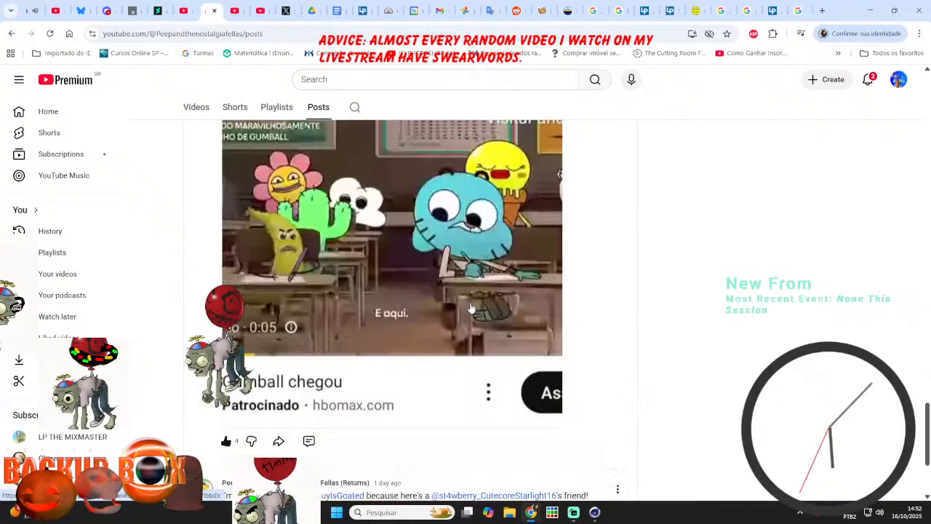
scroll(461, 350, "down", 10)
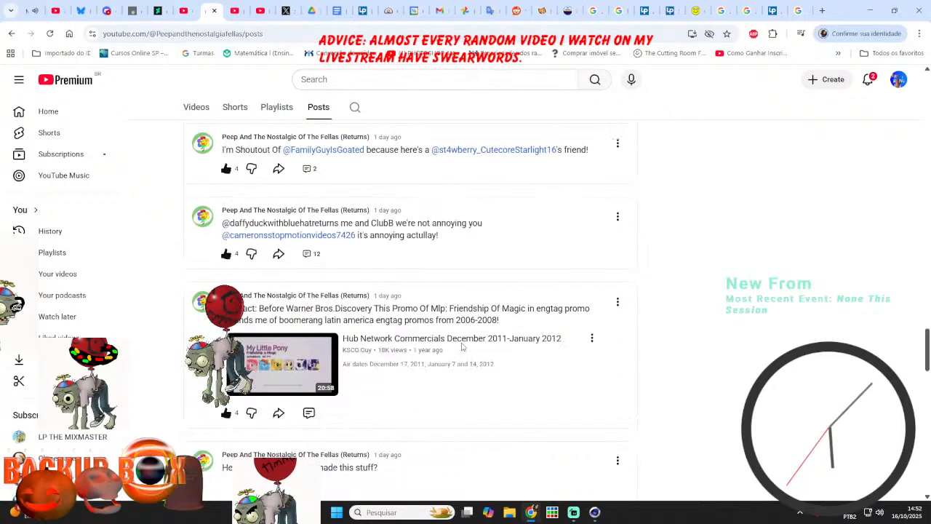
scroll(461, 357, "down", 10)
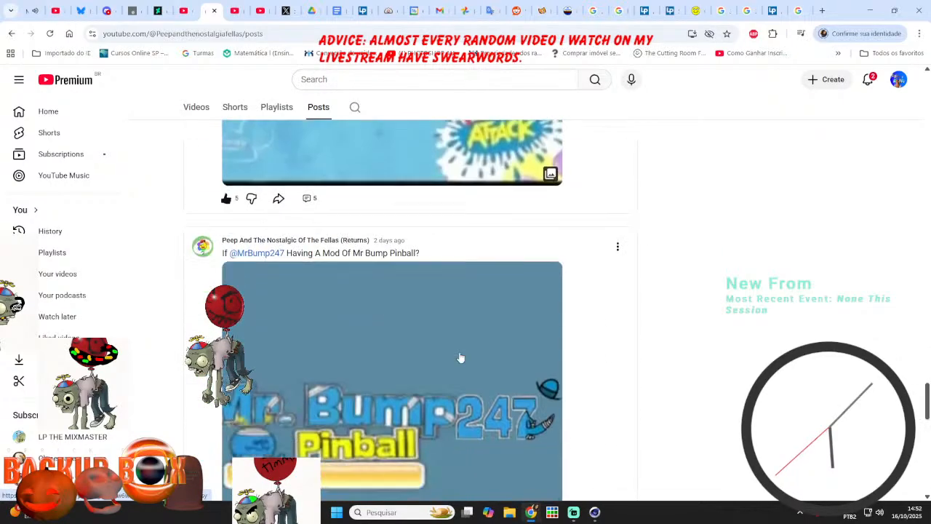
scroll(457, 358, "up", 2)
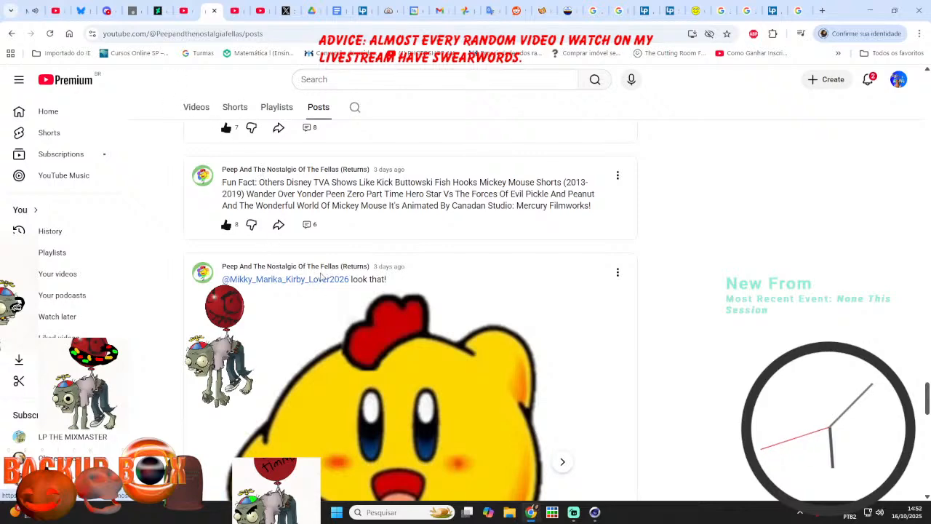
scroll(316, 281, "down", 4)
scroll(318, 284, "down", 5)
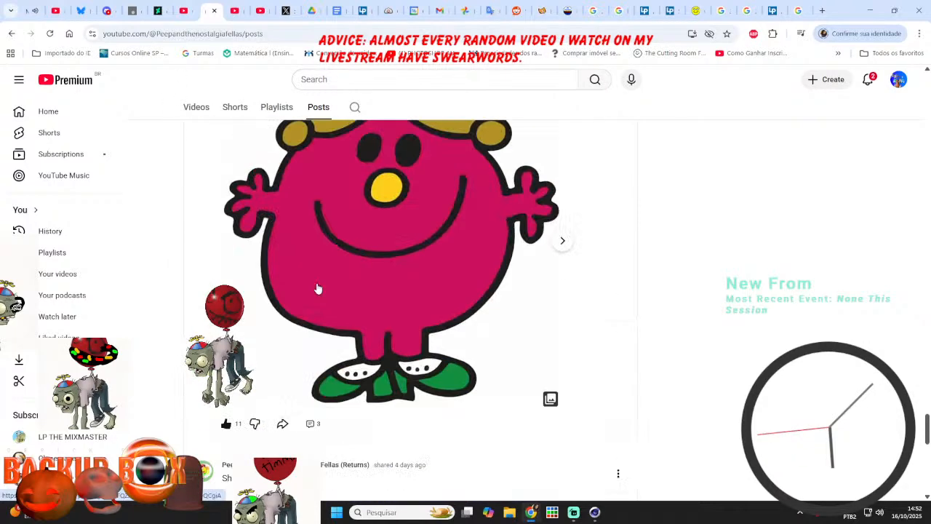
- Search YouTube for "clubb", filter the results to channels and look through them
left_click(391, 79)
type("clubb")
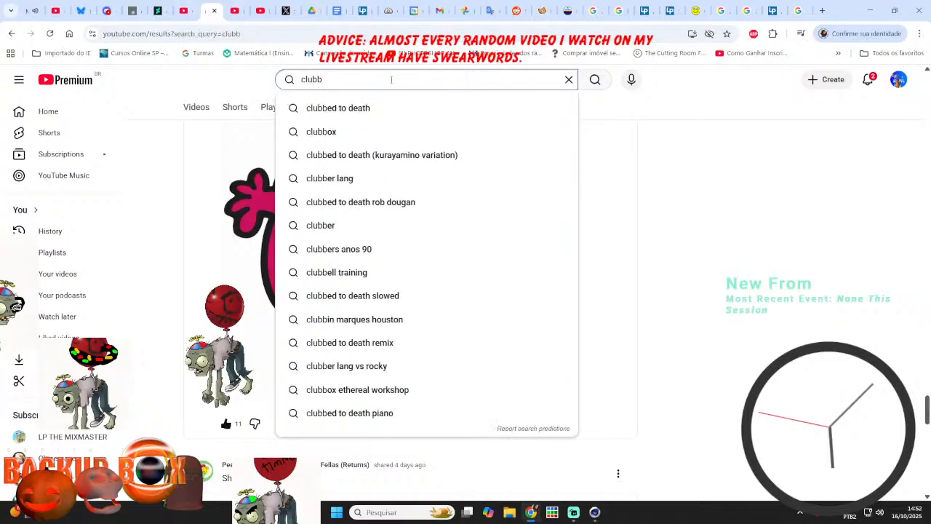
key("Return")
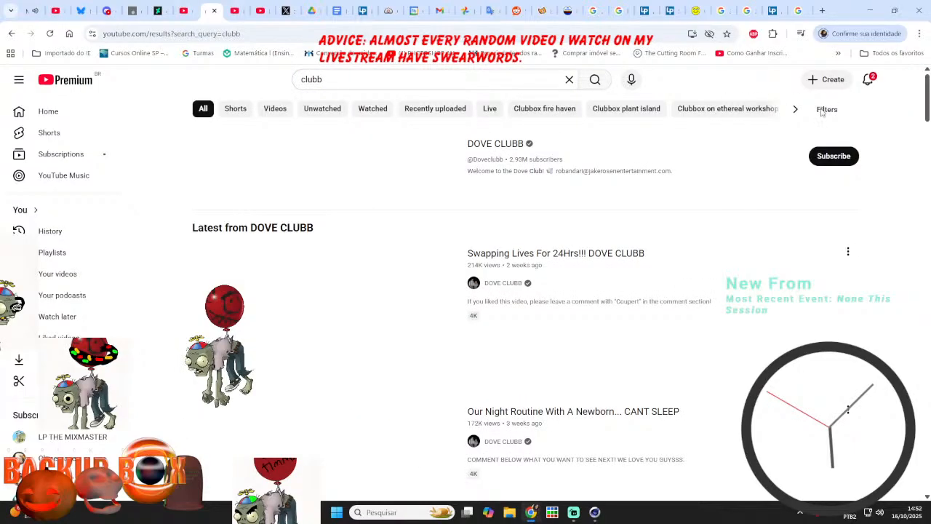
left_click(828, 109)
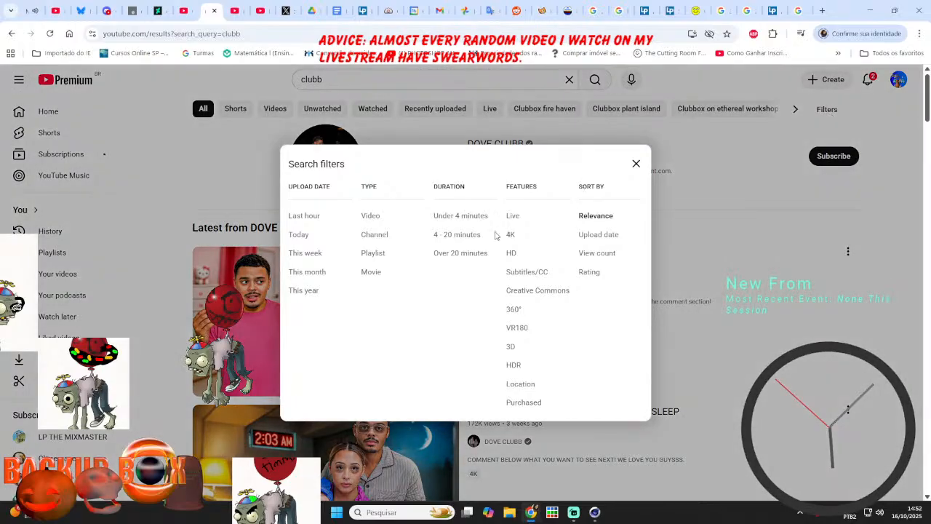
left_click(378, 240)
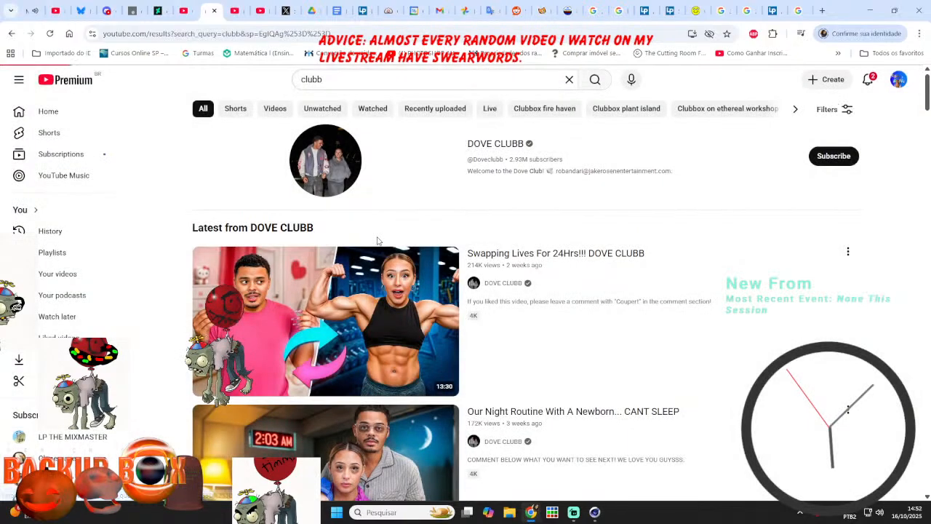
scroll(378, 240, "down", 9)
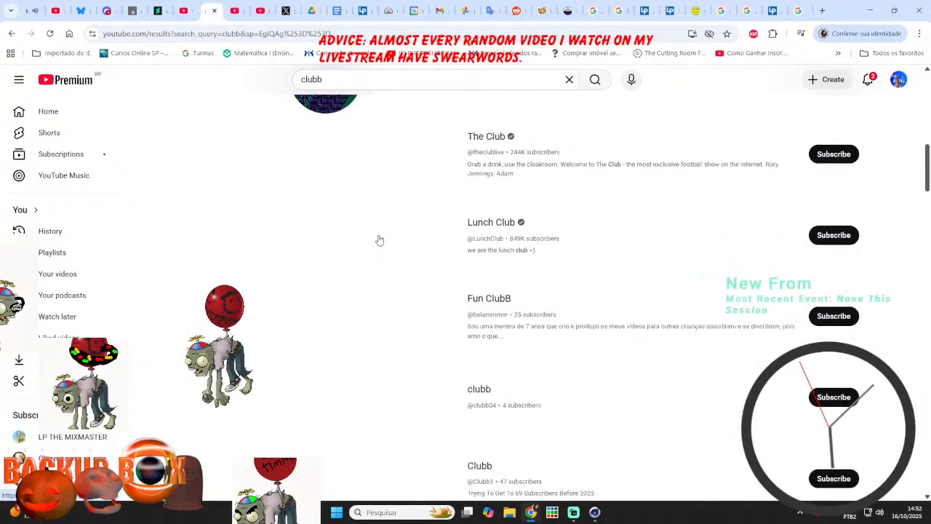
scroll(378, 240, "down", 9)
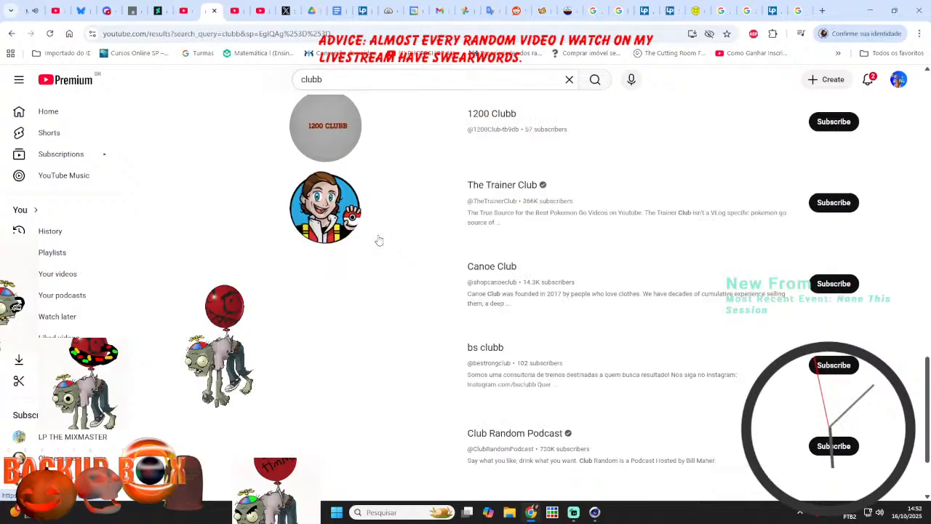
- Check the livestream chat in Streamlabs Desktop and return to the Cinema 4D model
left_click(33, 10)
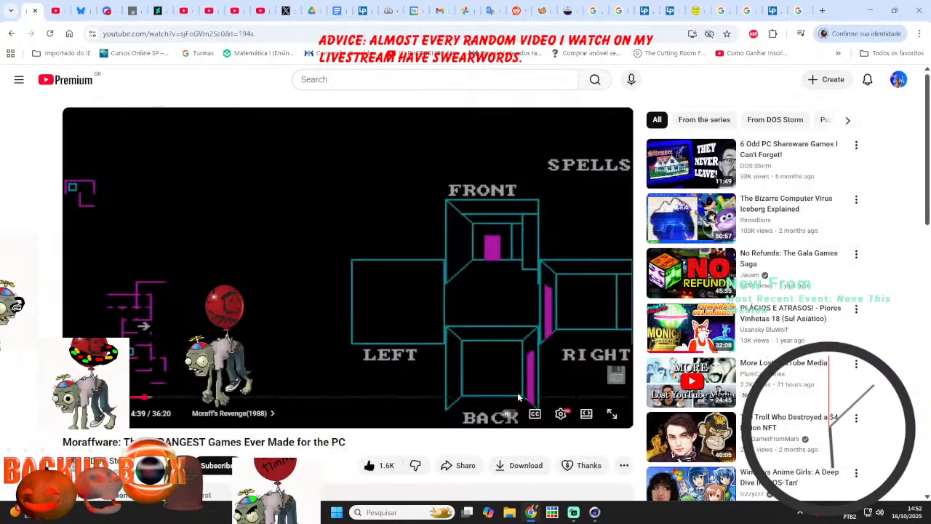
left_click(601, 514)
left_click(572, 513)
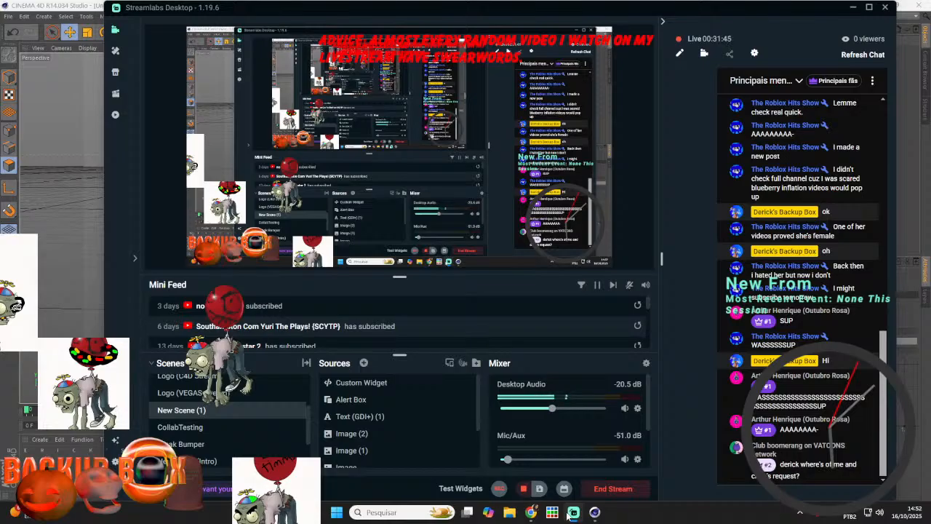
left_click(572, 513)
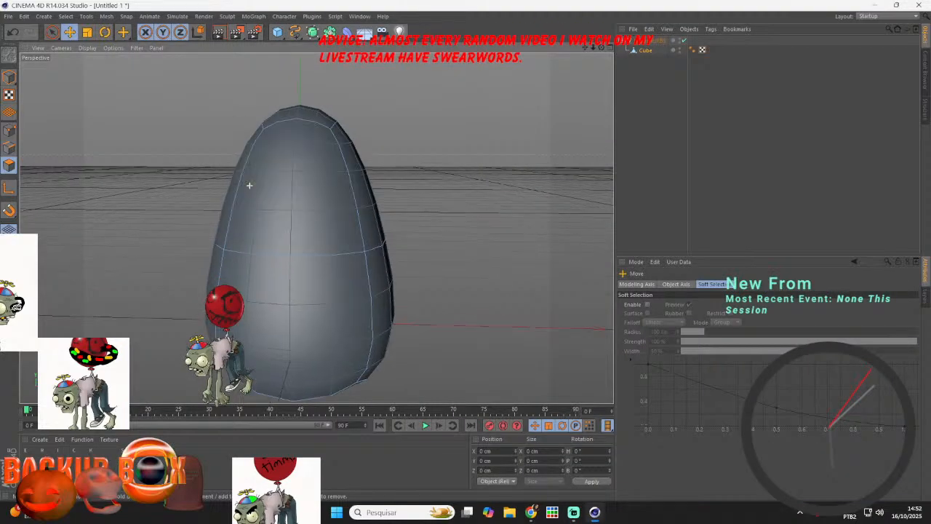
- Create a blue-violet material with color R 101, G 79, B 228 and apply it to the egg-shaped body
double_click(34, 458)
double_click(32, 457)
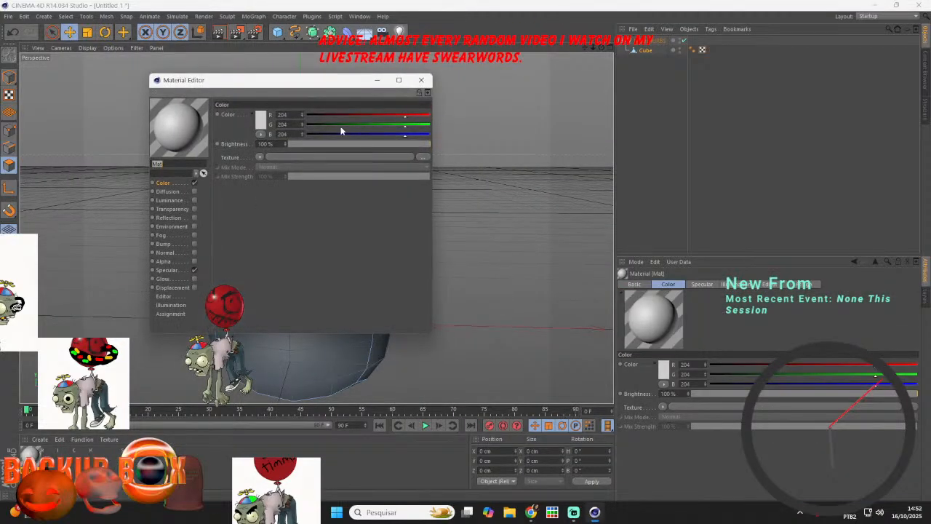
left_click(261, 120)
left_click(303, 86)
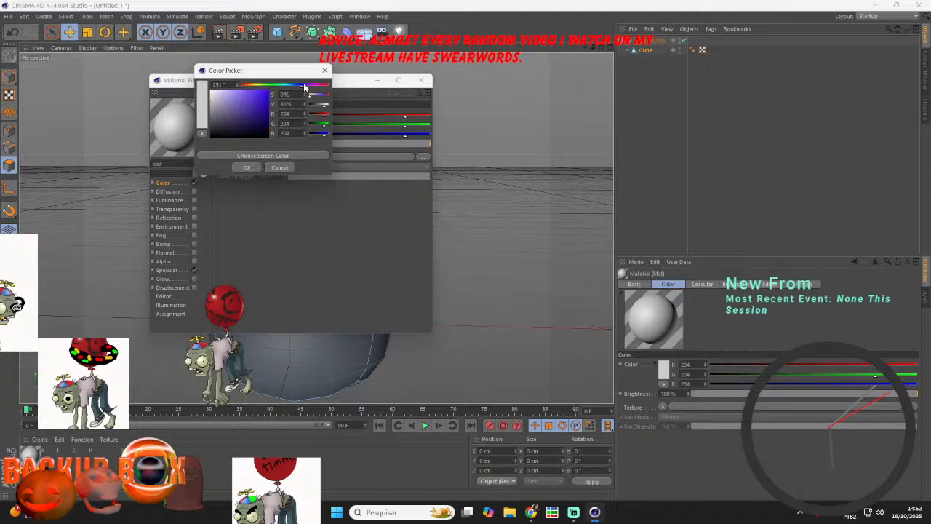
left_click(242, 113)
left_click_drag(242, 112, 250, 100)
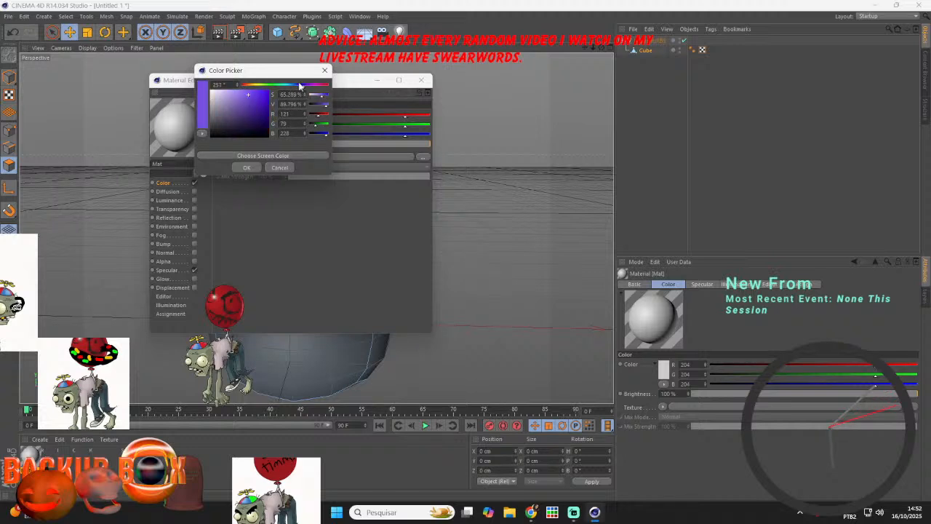
left_click(247, 167)
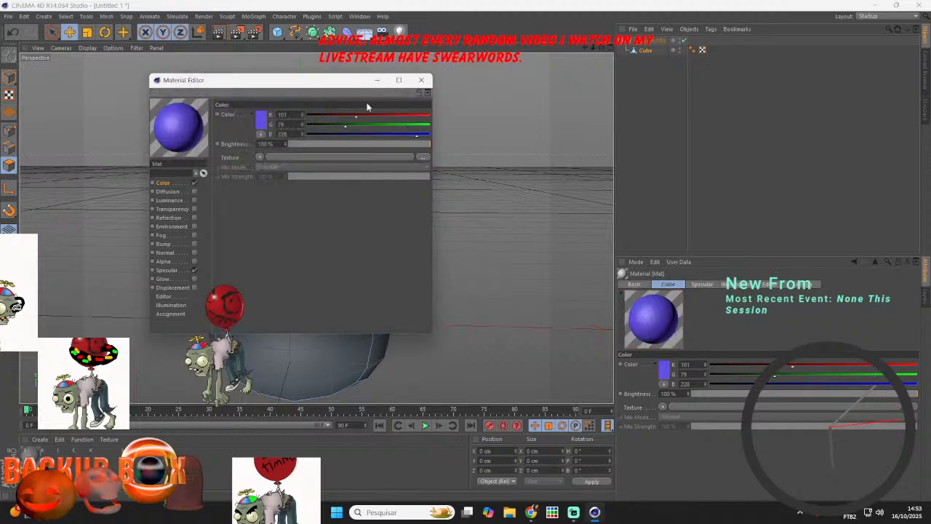
left_click(420, 81)
left_click_drag(290, 273, 291, 275)
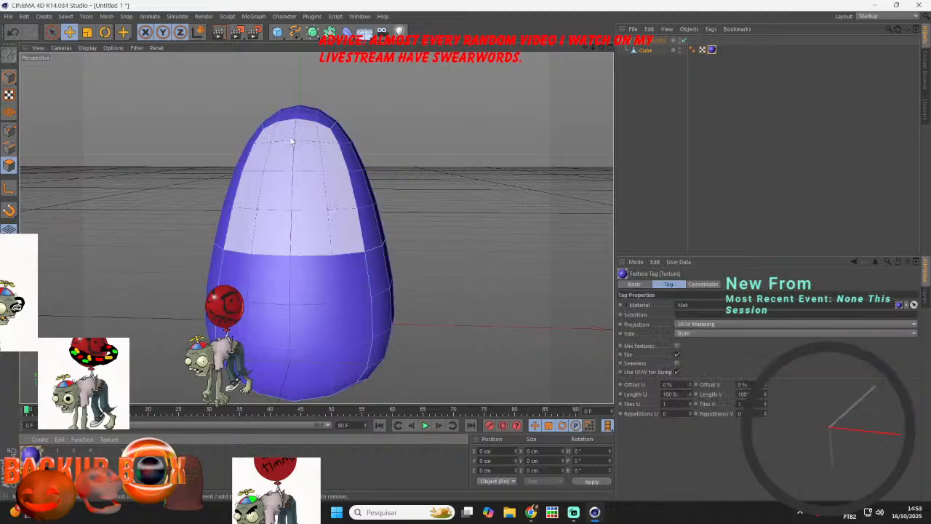
- Add a new cube, nest it under a new HyperNURBS and make the cube editable
left_click(278, 32)
left_click(368, 46)
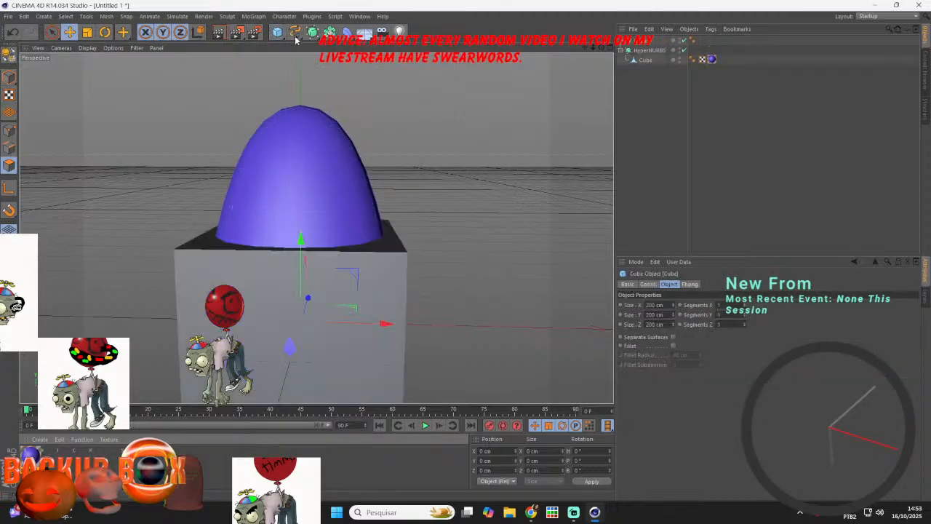
left_click(316, 33)
left_click(340, 44)
left_click_drag(645, 50, 657, 42)
left_click(8, 56)
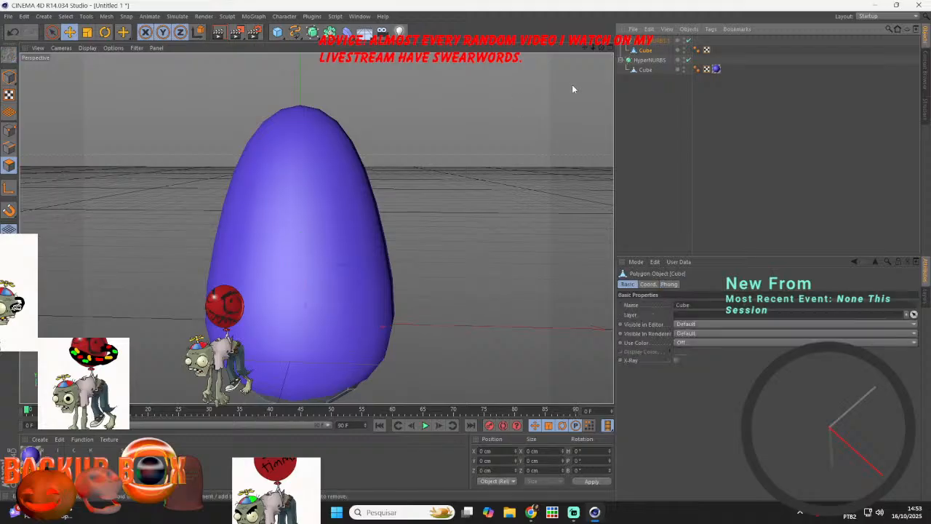
- Move the new HyperNURBS sphere to the body's upper front and scale it down to a small eye
left_click(640, 41)
left_click_drag(299, 236, 327, 92)
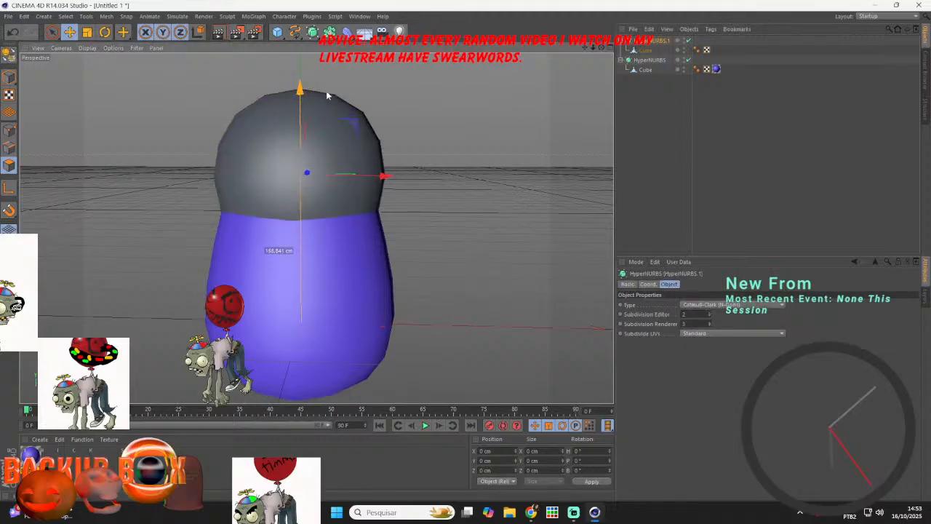
left_click_drag(309, 173, 286, 183)
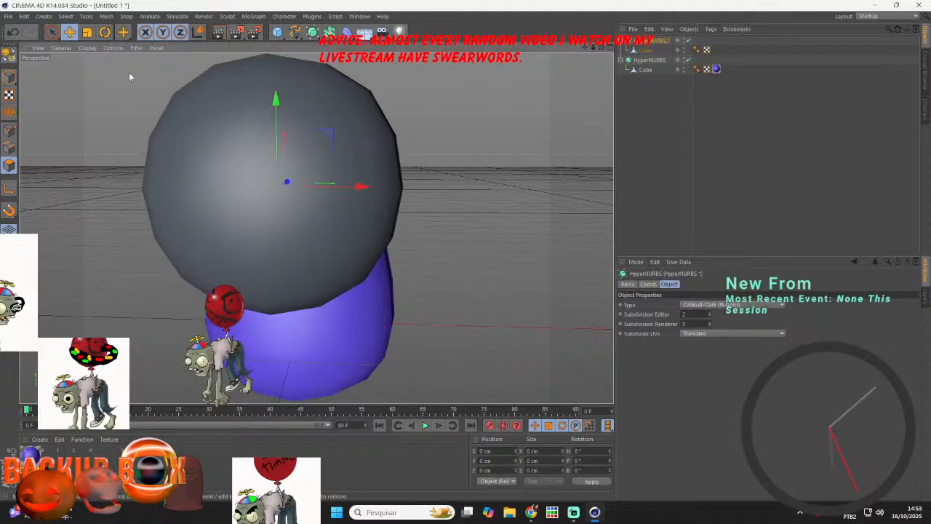
left_click(87, 32)
left_click_drag(415, 89, 122, 446)
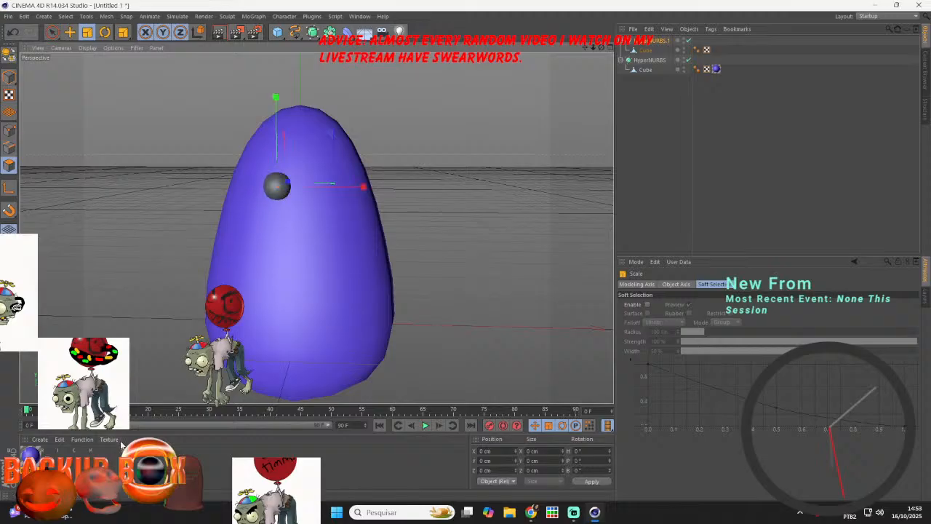
- Create a second material with a black color (R 0, G 0, B 0) and review its specular settings
double_click(109, 466)
double_click(31, 454)
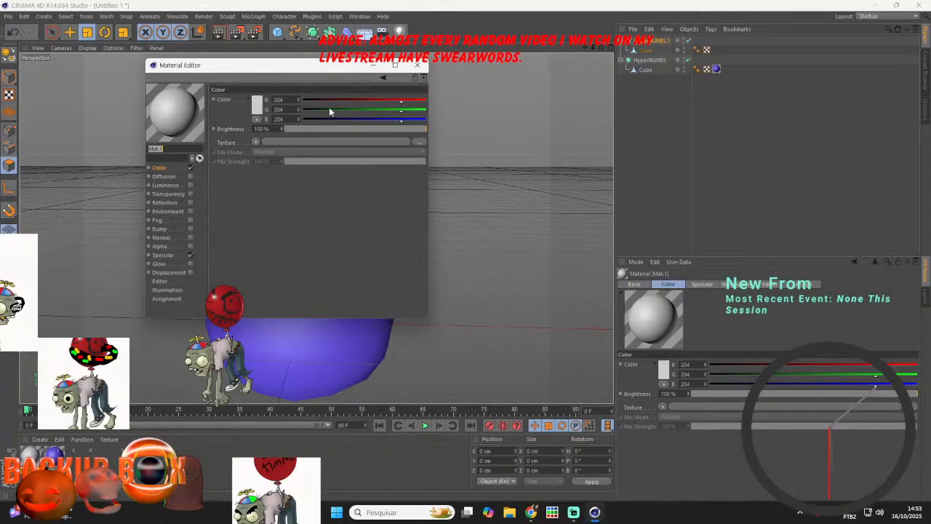
left_click_drag(328, 118, 302, 109)
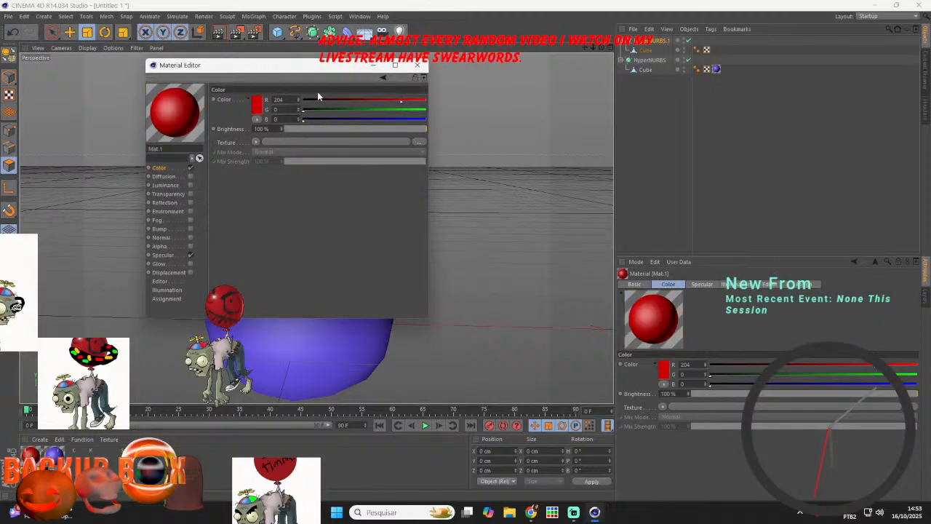
left_click(417, 66)
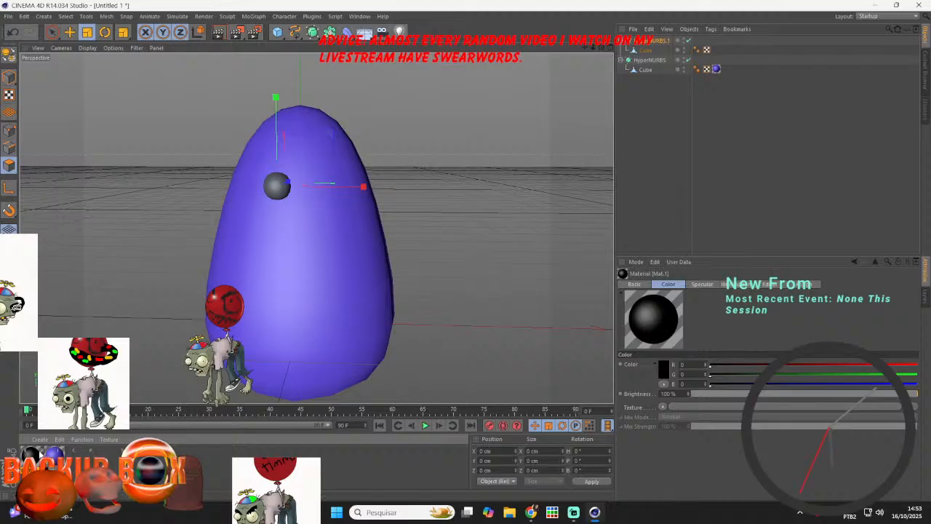
double_click(40, 454)
left_click(163, 255)
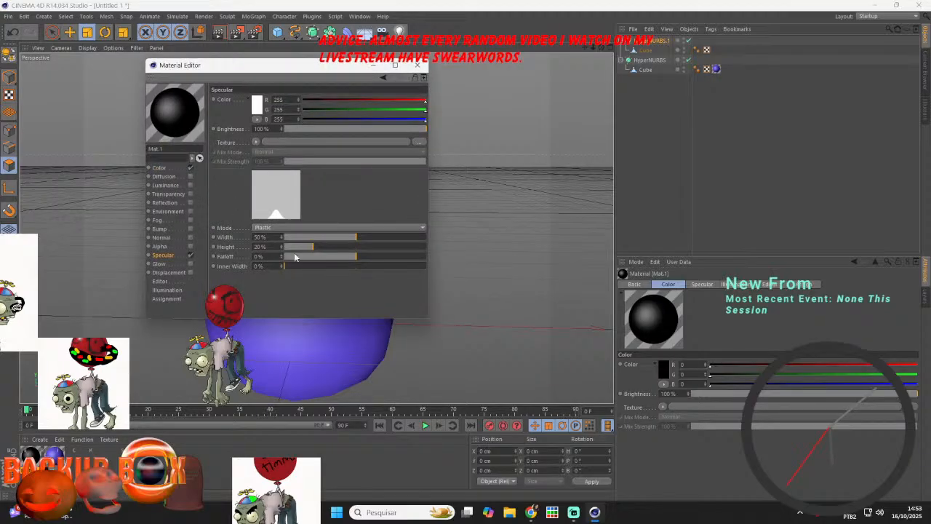
left_click(417, 66)
- Switch to Streamlabs Desktop to check the livestream chat
left_click(574, 512)
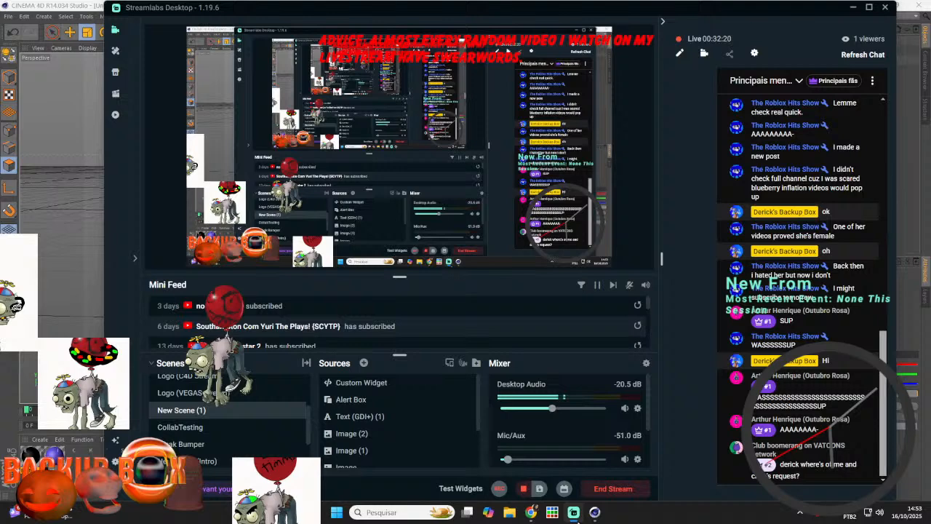
- Switch to the YouTube Studio livestream page and send the chat reply "doing it now as an honorable mention"
left_click(531, 512)
left_click(67, 11)
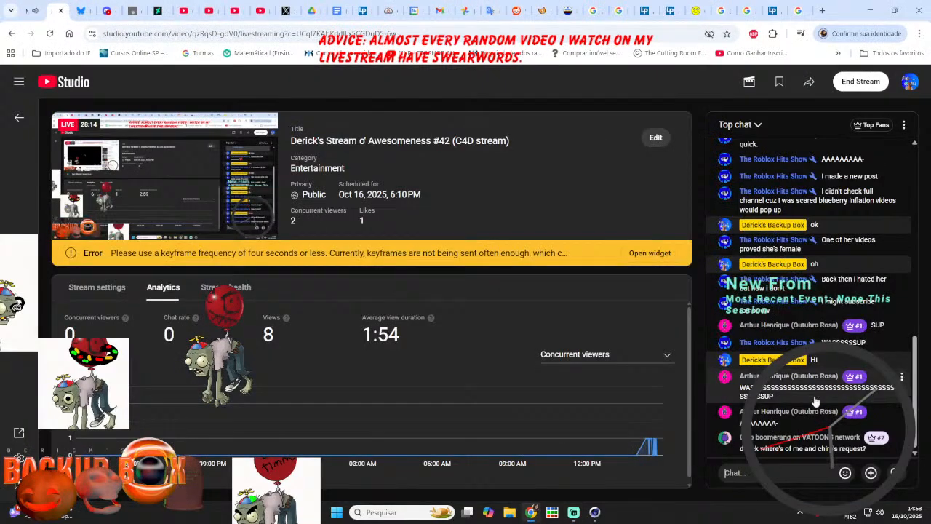
left_click(801, 473)
type("don")
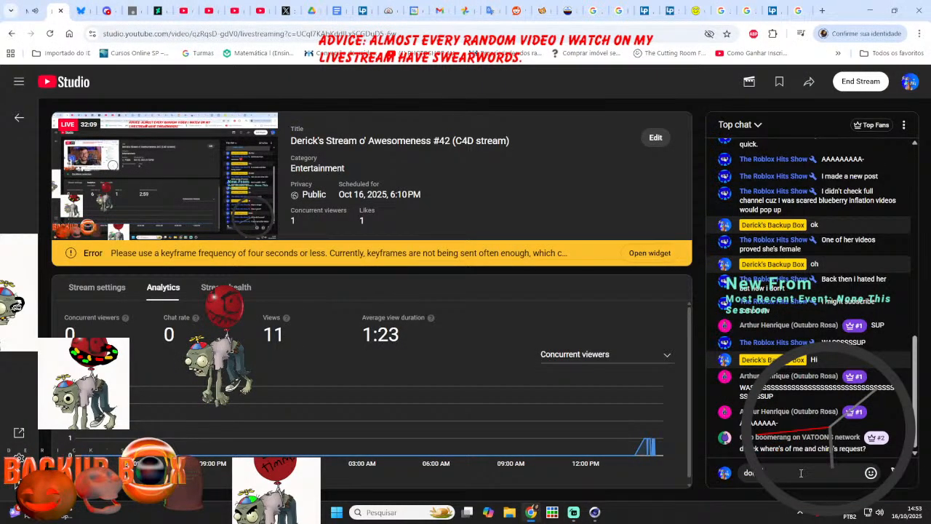
type("t h")
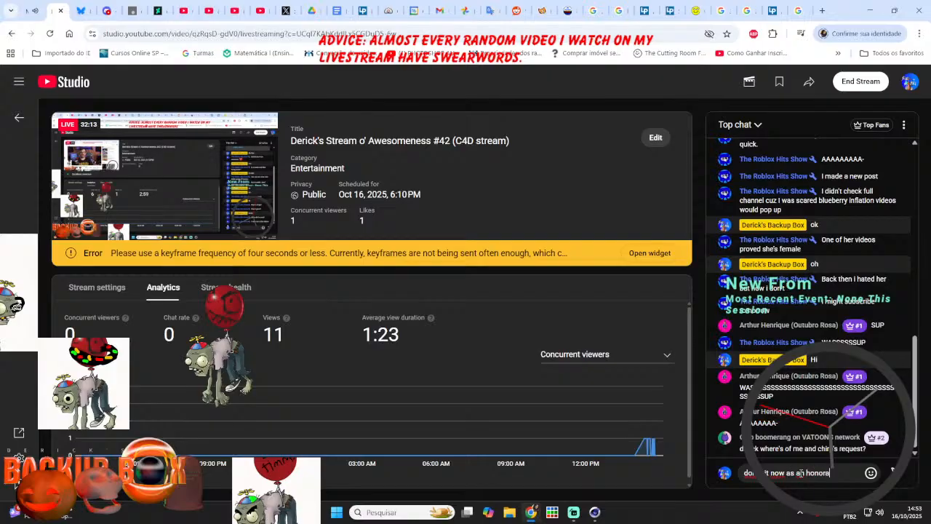
type("ble mention")
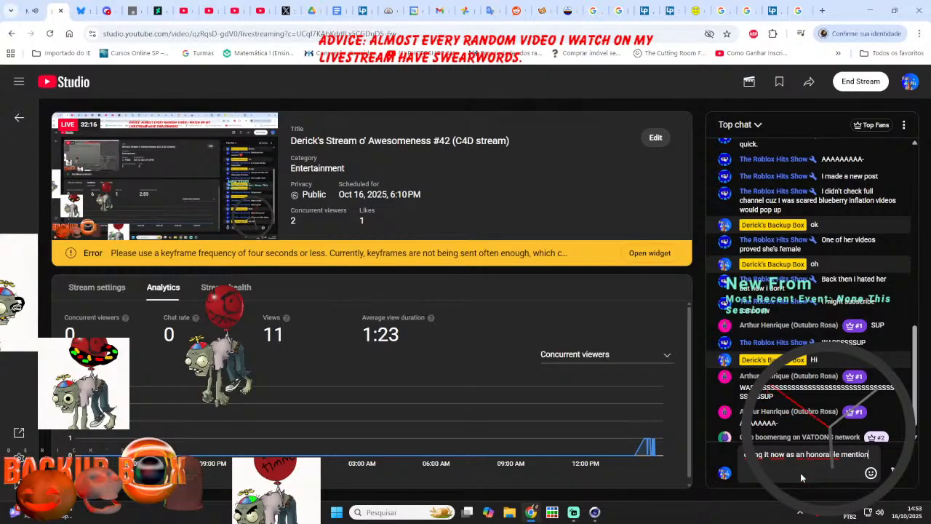
key("Return")
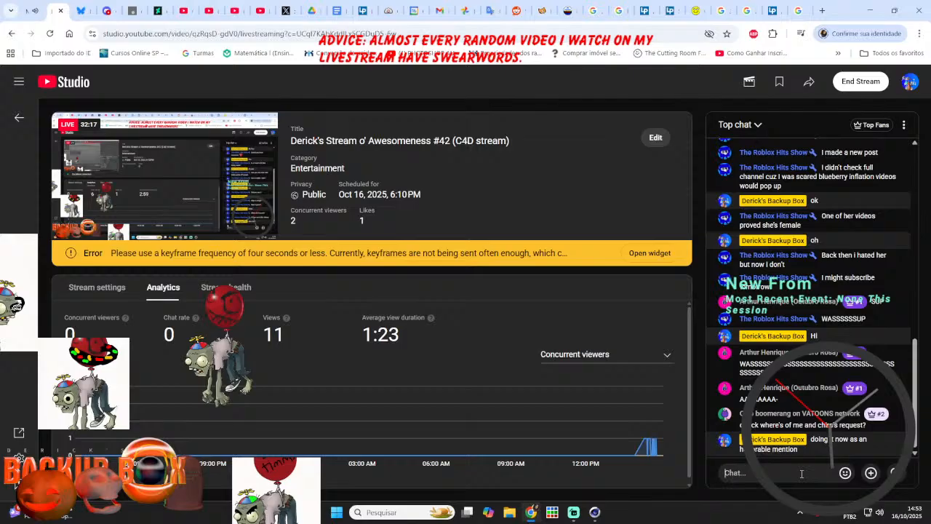
- Return to Cinema 4D and apply the black material to the small sphere's cube
left_click(595, 512)
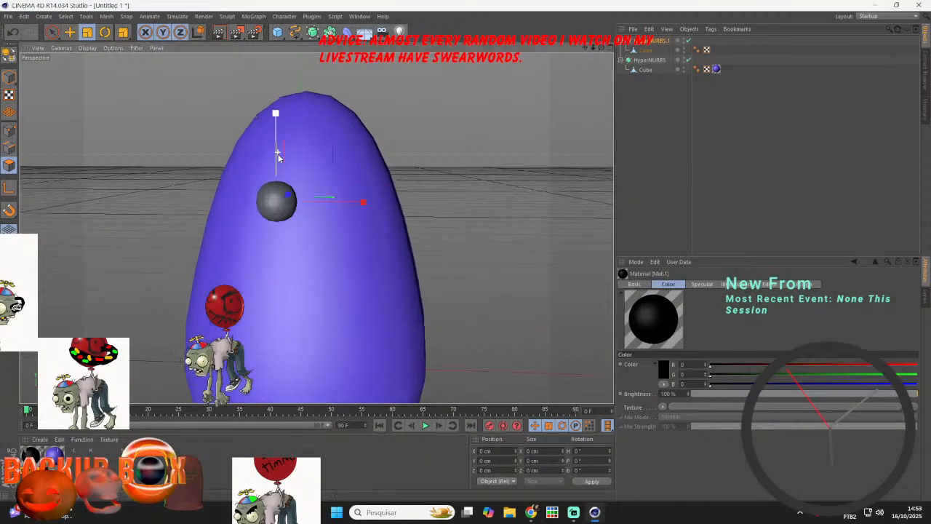
left_click_drag(640, 52, 673, 48)
left_click(645, 51)
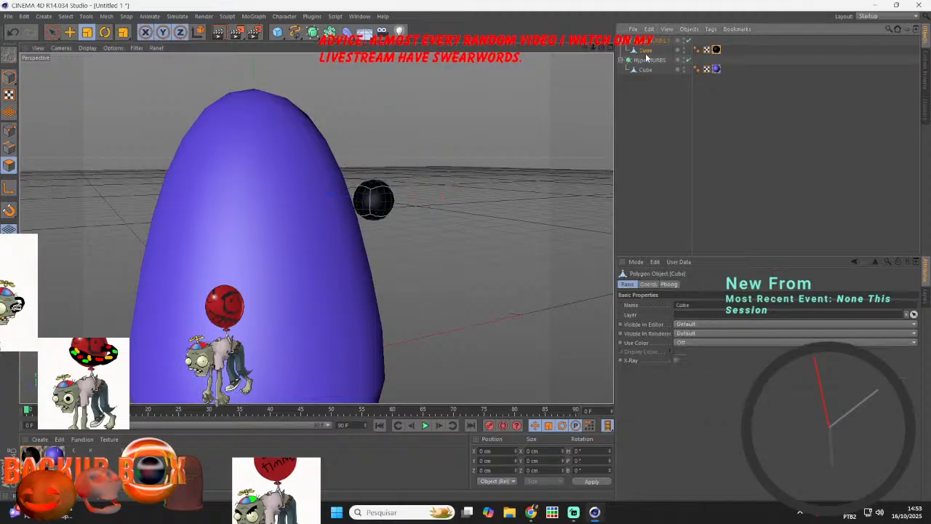
- Set the small black sphere's HyperNURBS Z position to 0 and bring it forward to -73 cm
left_click(644, 41)
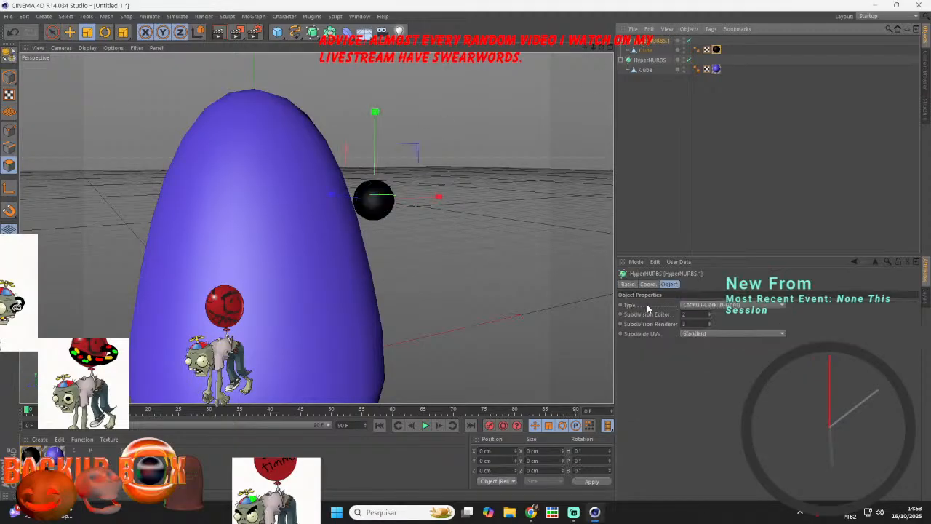
left_click(648, 284)
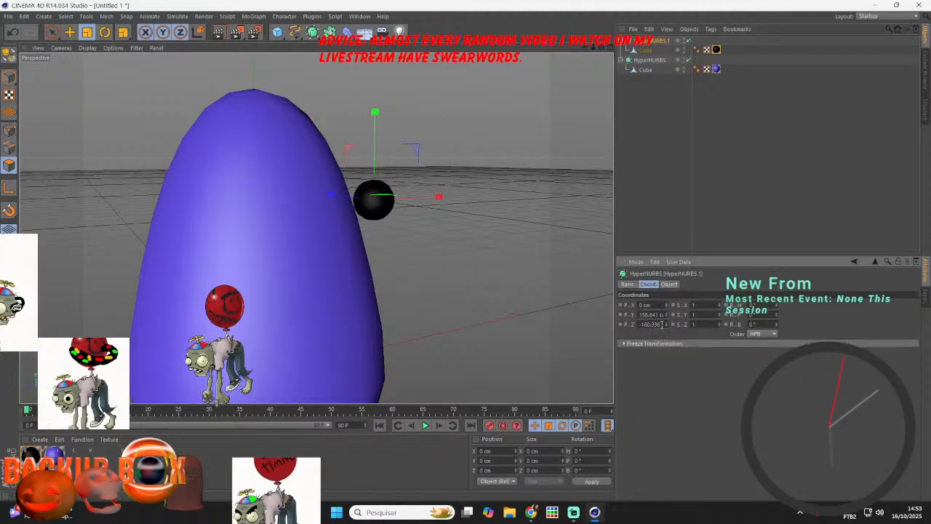
type("0")
key("Return")
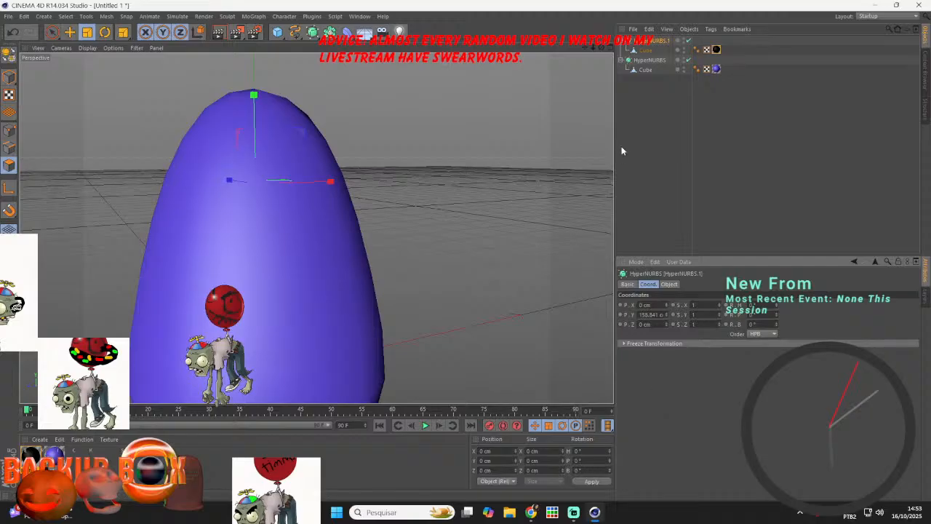
left_click_drag(601, 48, 634, 193)
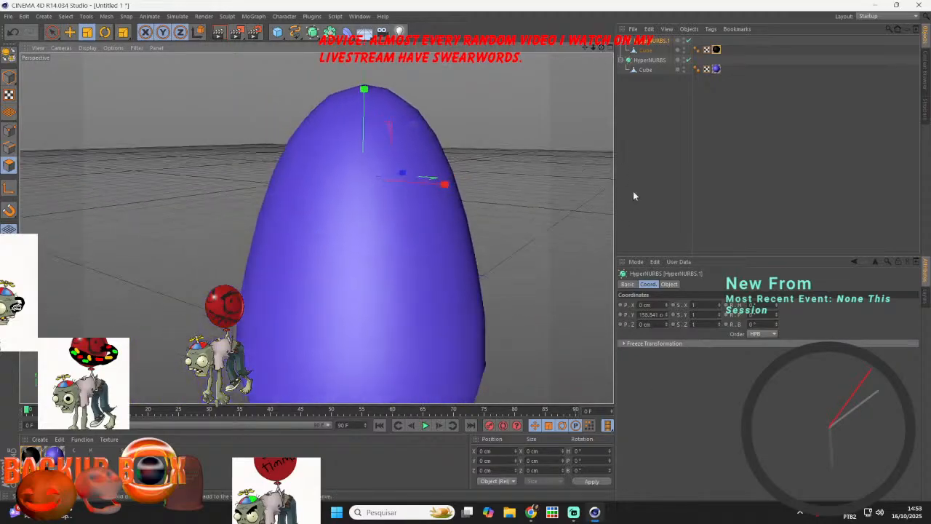
left_click_drag(669, 323, 669, 334)
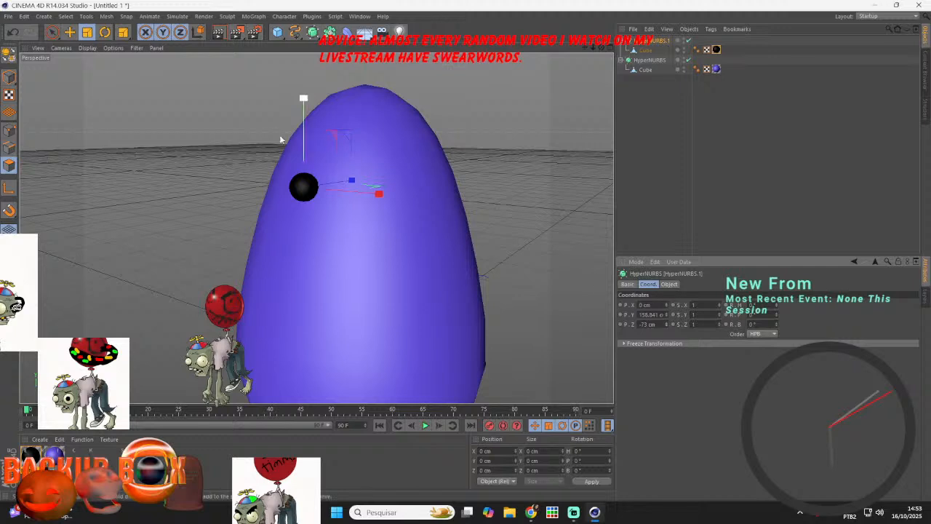
- Extrude the side face of the black cube outward into a long horizontal bar across the body's front
scroll(265, 131, "up", 4)
scroll(305, 176, "up", 1)
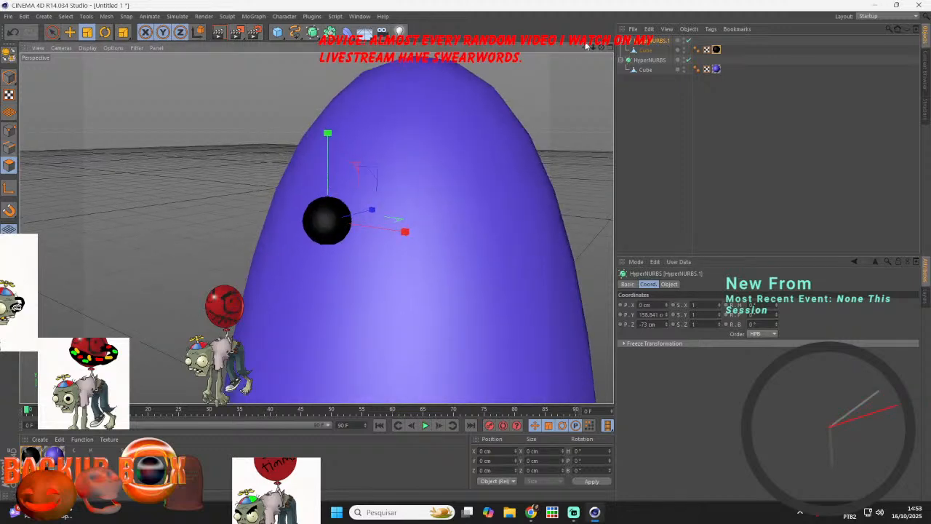
left_click(645, 49)
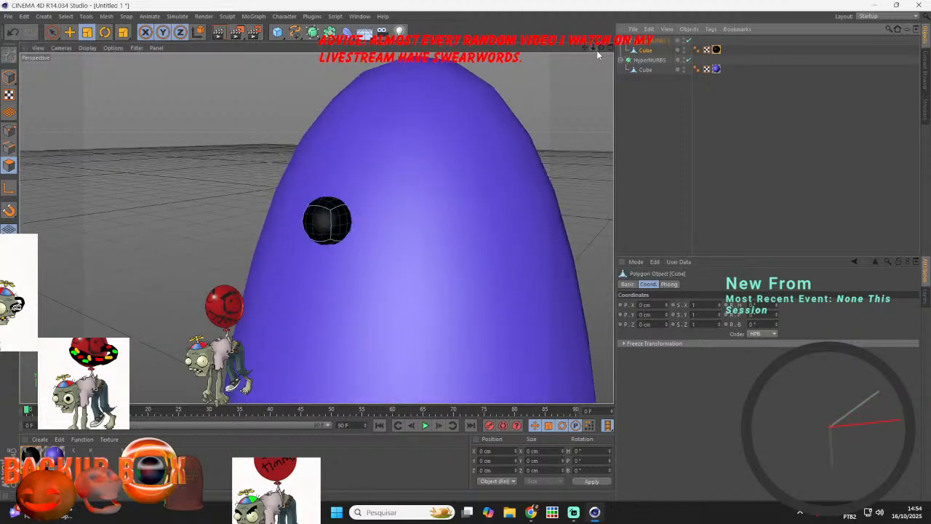
left_click_drag(597, 51, 365, 194)
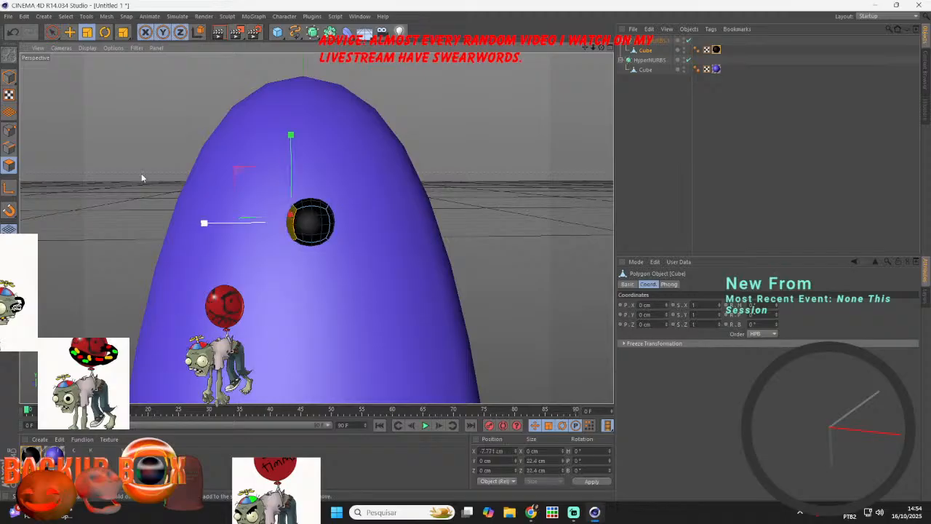
left_click(73, 33)
left_click_drag(215, 229, 102, 229)
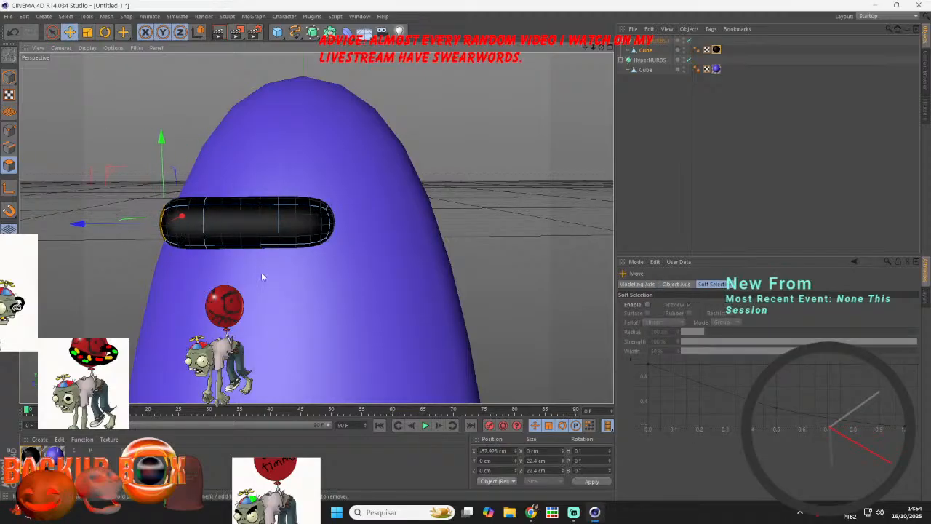
- Extrude the bar's inner underside downward and pull that extension's side face outward to form a second, lower prong
left_click(297, 248)
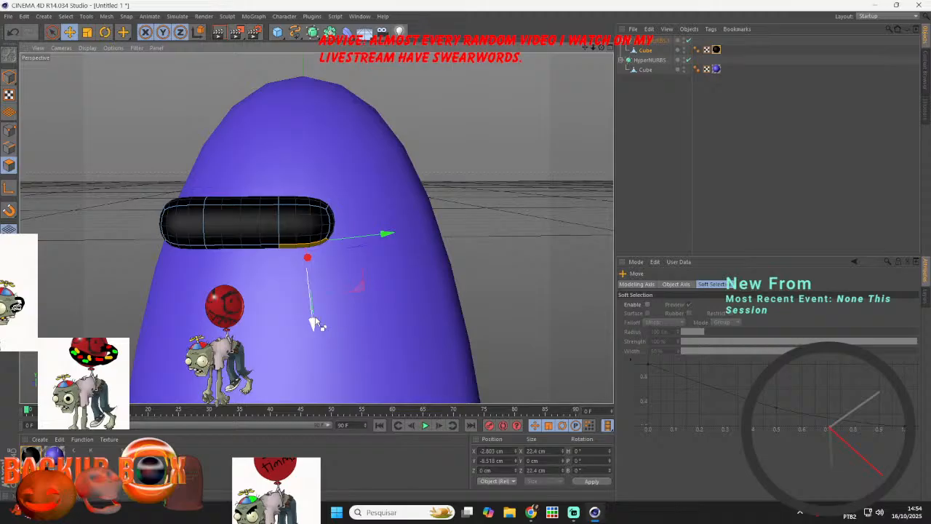
left_click_drag(316, 324, 315, 380)
left_click(282, 268)
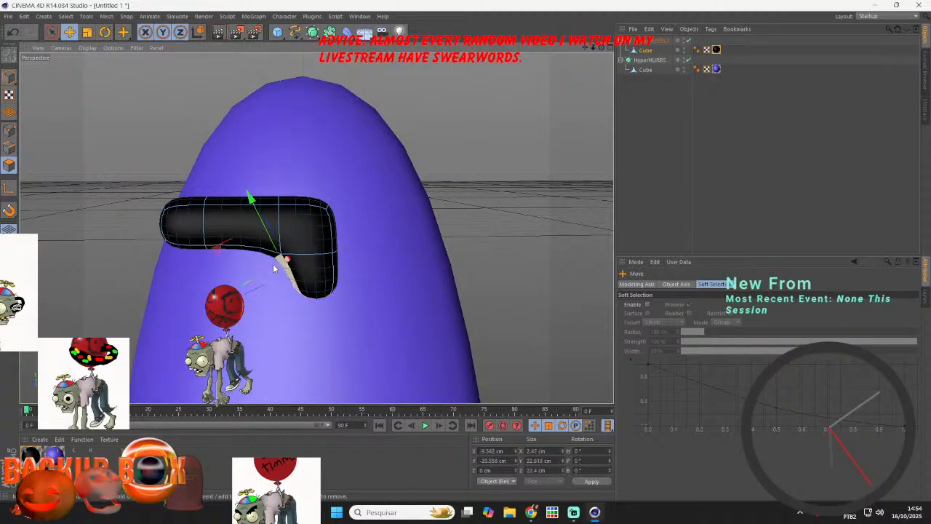
left_click_drag(222, 248, 130, 251)
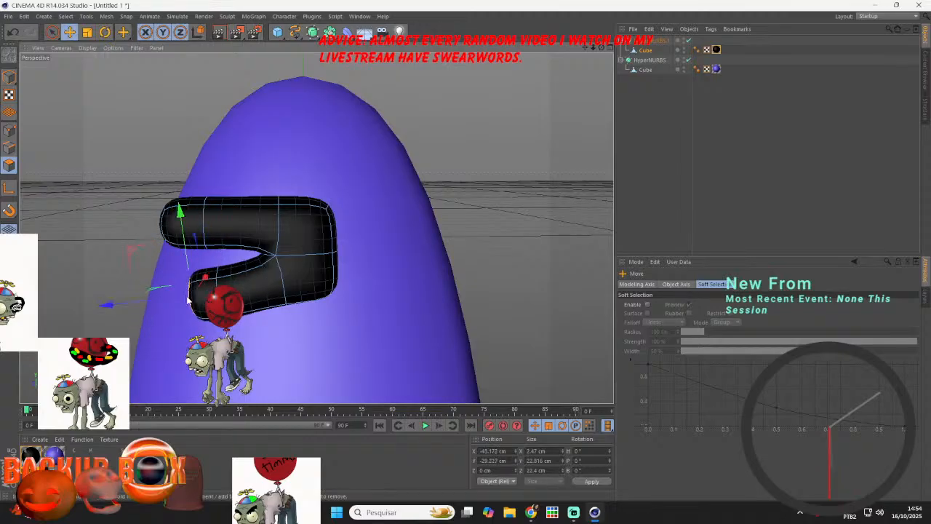
- Raise the lower prong's underside faces to slim it and scale down the bottom face at its inner end
left_click(208, 315)
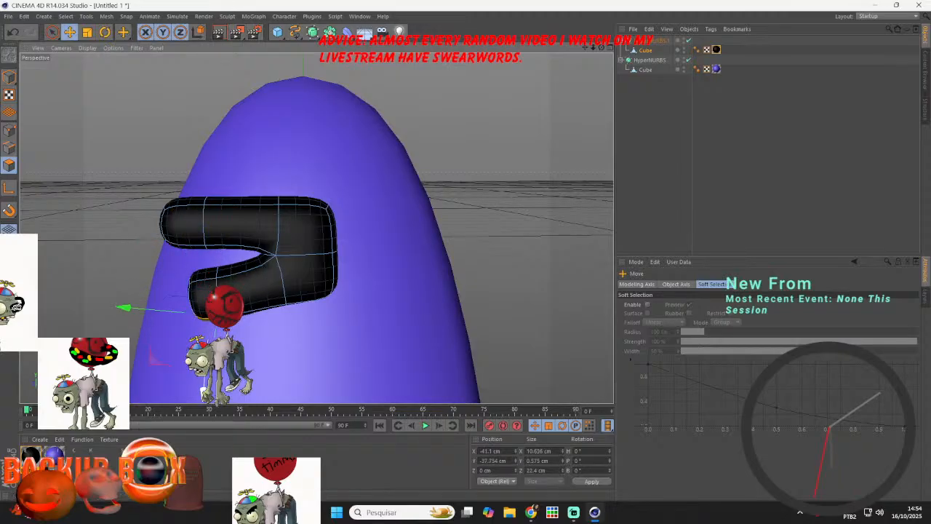
mouse_move(204, 392)
left_mouse_down()
mouse_move(201, 368)
mouse_move(203, 380)
left_mouse_up()
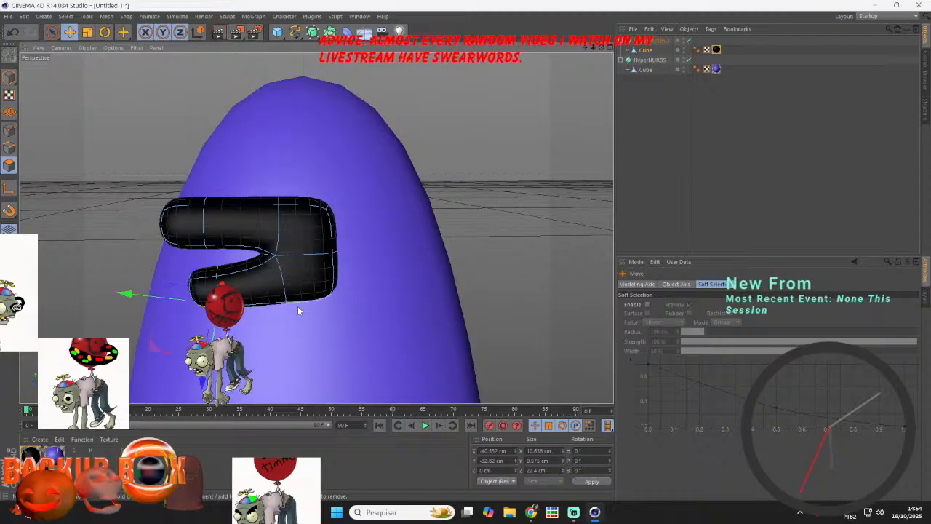
left_click(298, 308)
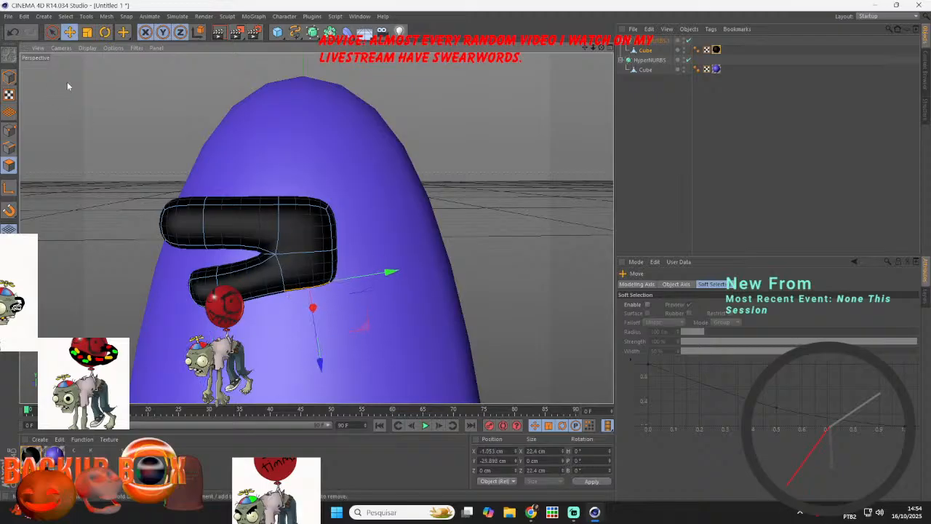
left_click(89, 33)
left_click_drag(501, 198, 301, 278)
left_click_drag(602, 48, 465, 73)
left_click_drag(255, 297, 99, 326)
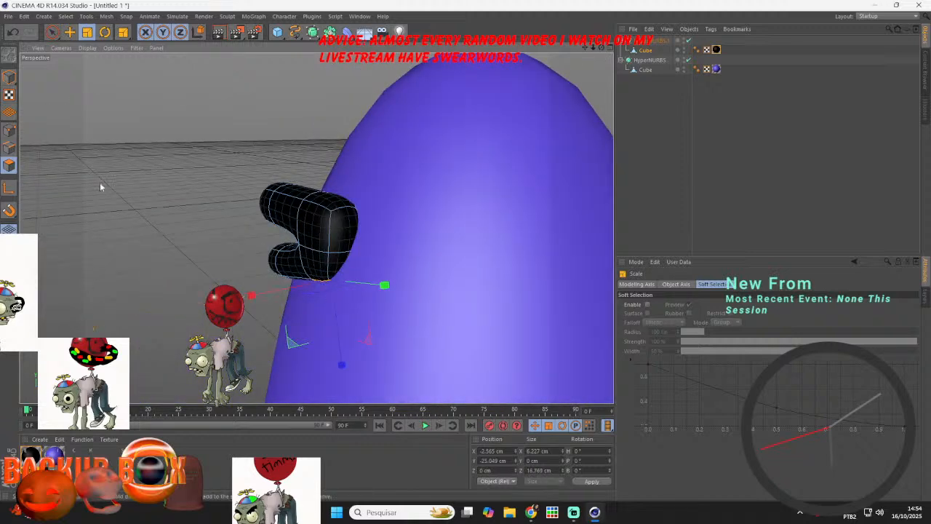
- Make the black shape's HyperNURBS editable, move its cube out of the group and delete the empty parent
left_click(70, 32)
scroll(136, 146, "down", 3)
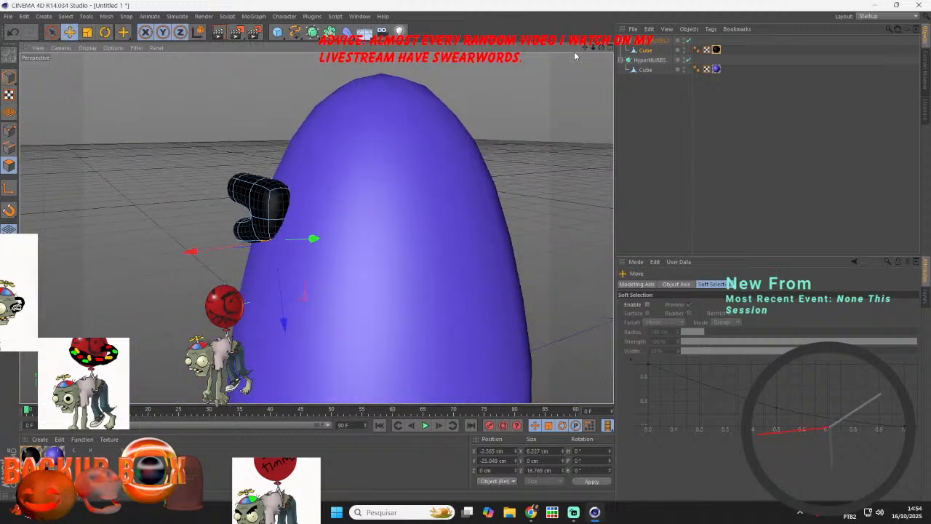
left_click_drag(584, 48, 597, 109)
left_click_drag(602, 49, 677, 30)
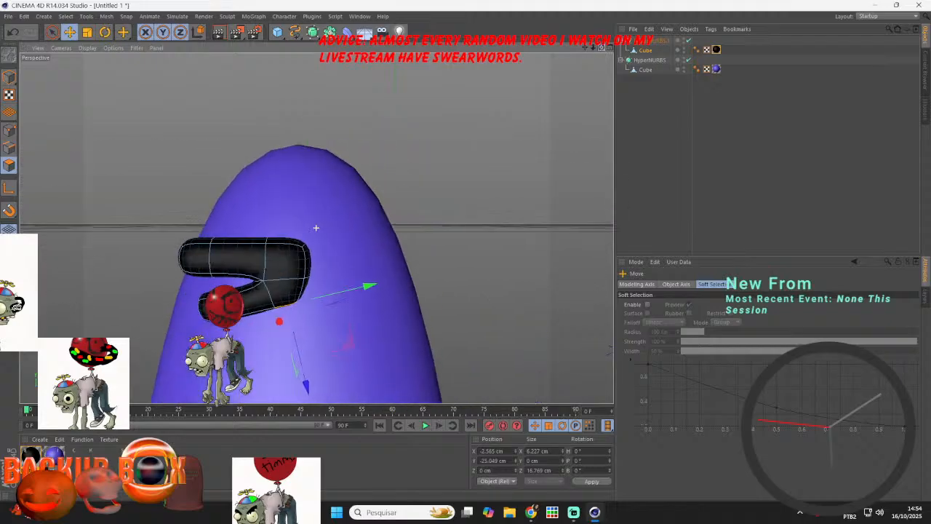
left_click(641, 43)
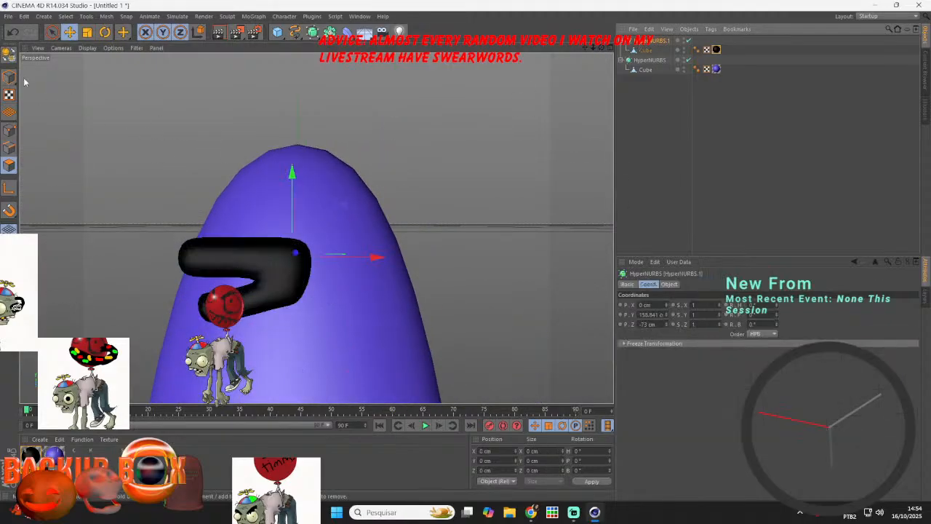
left_click(633, 102)
left_click(621, 42)
left_click_drag(652, 126, 652, 127)
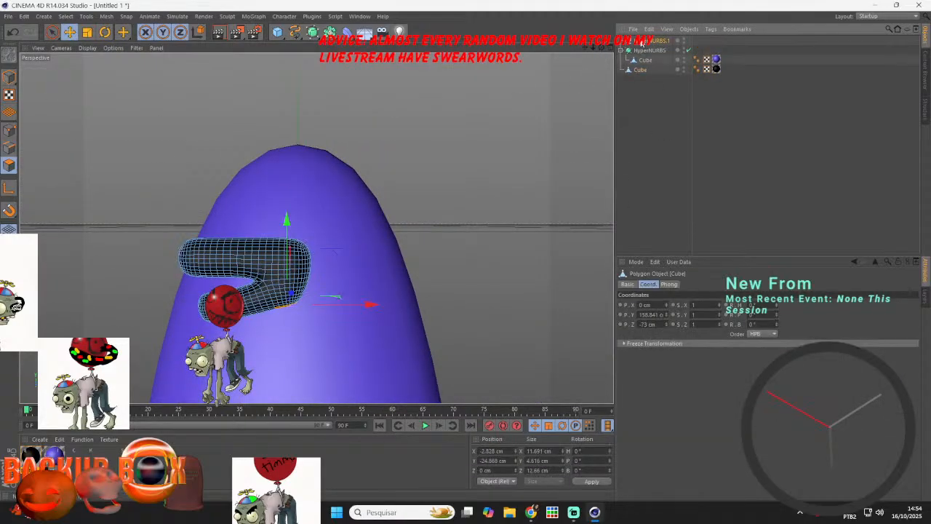
left_click(641, 41)
key("Delete")
- Make the body's HyperNURBS editable, take its cube out of the group and delete the empty parent
left_click(633, 42)
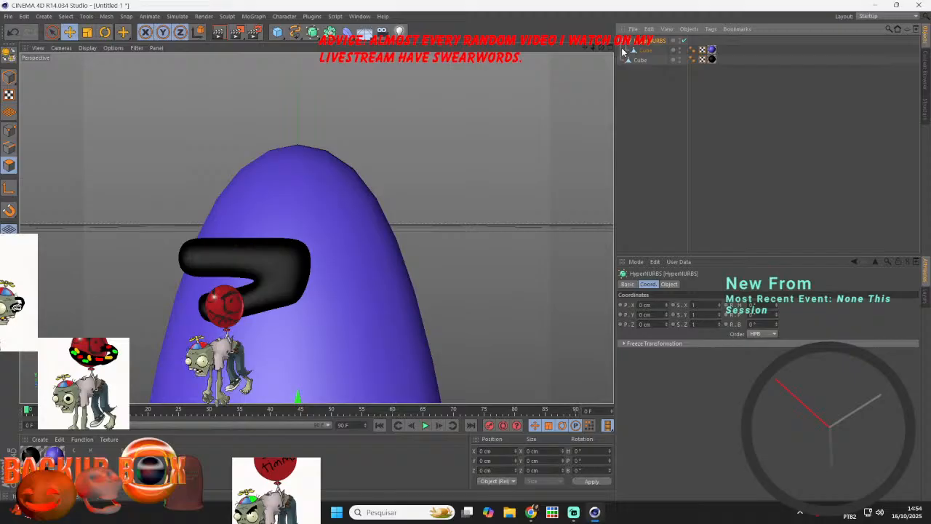
left_click(9, 54)
left_click(576, 515)
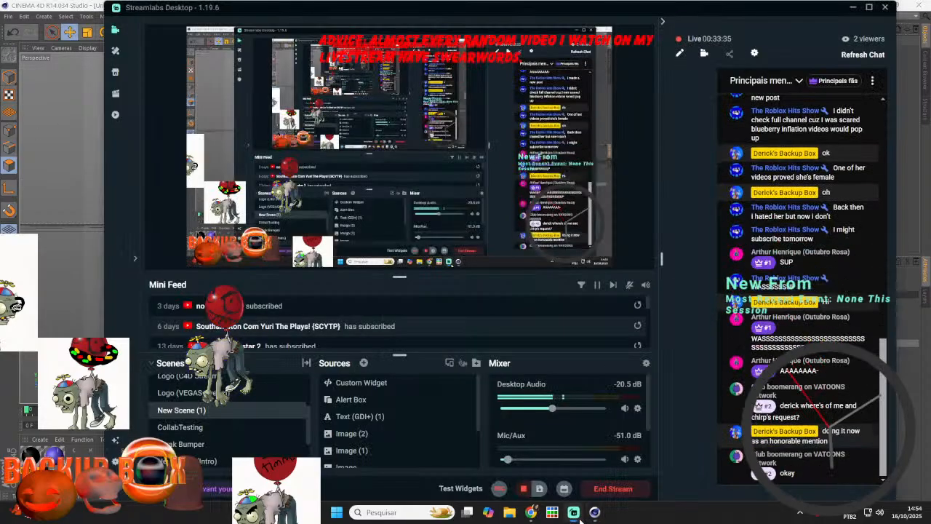
left_click(596, 516)
left_click(625, 41)
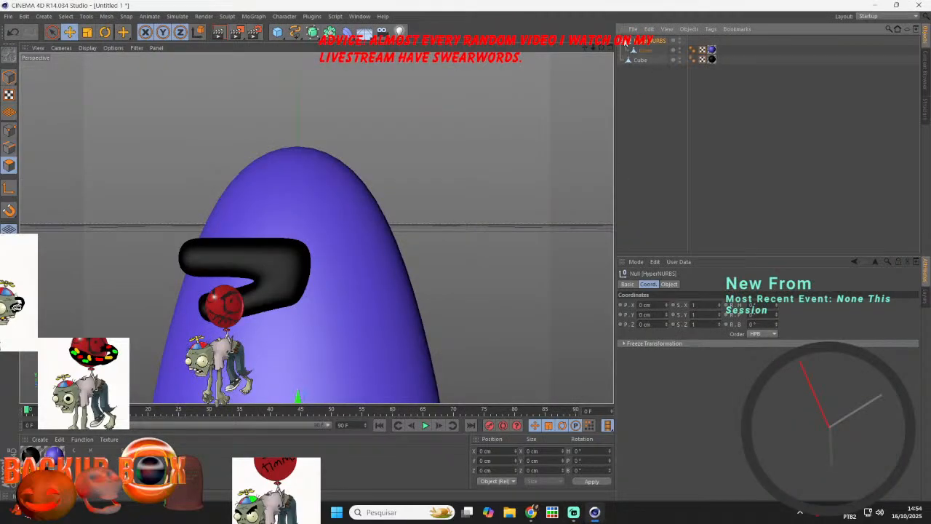
left_click_drag(645, 108, 645, 110)
left_click(639, 43)
key("Delete")
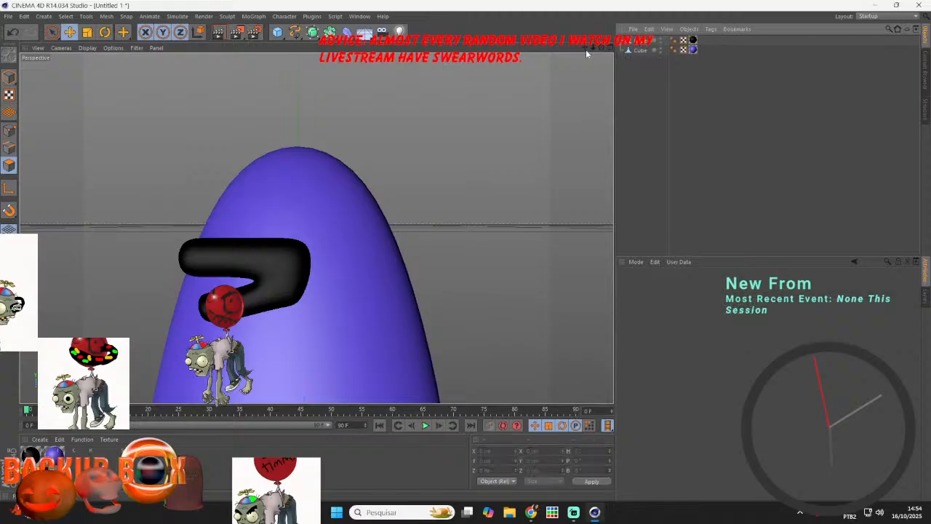
- Save the scene in the Objetos 3D folder as CluBB Chirp
left_click(6, 17)
left_click(35, 96)
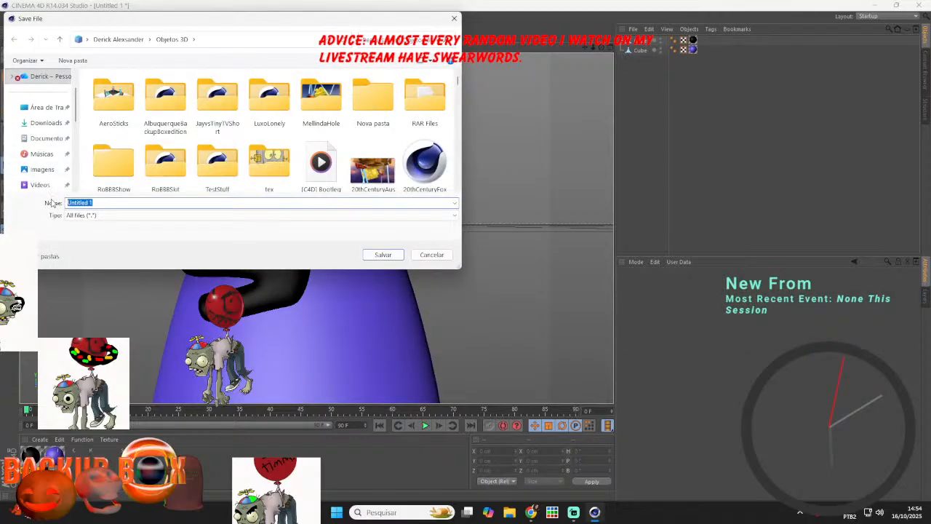
type("CluBB Chirp")
left_click(380, 257)
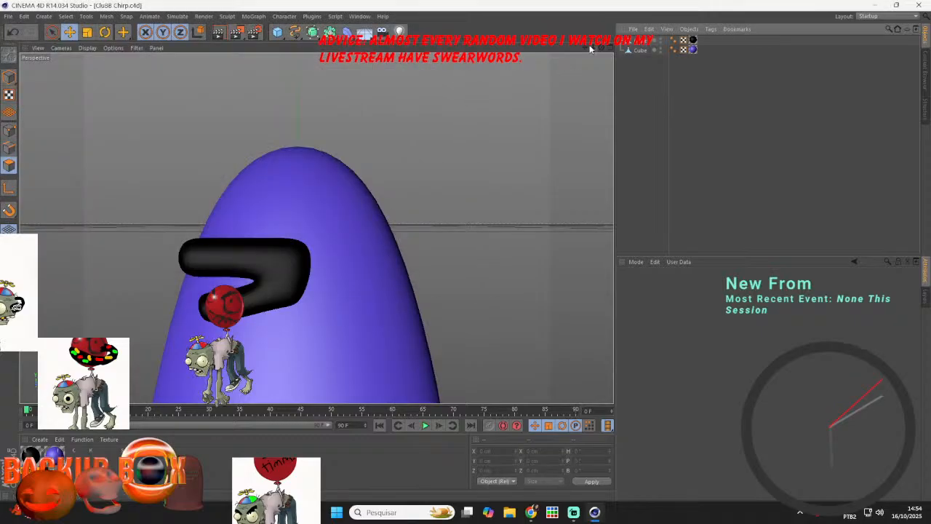
- Rename the purple egg-shaped object as Body
left_click_drag(583, 48, 586, 88)
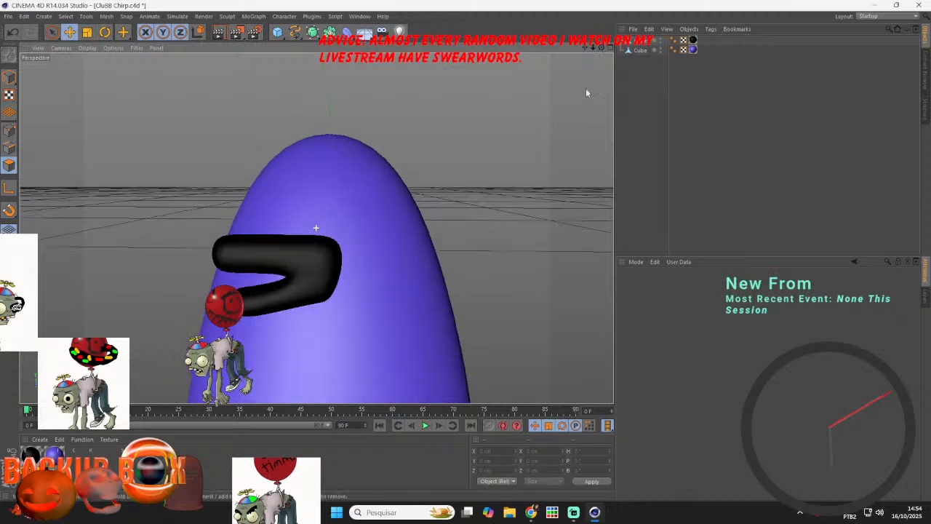
left_click(635, 40)
left_click(636, 50)
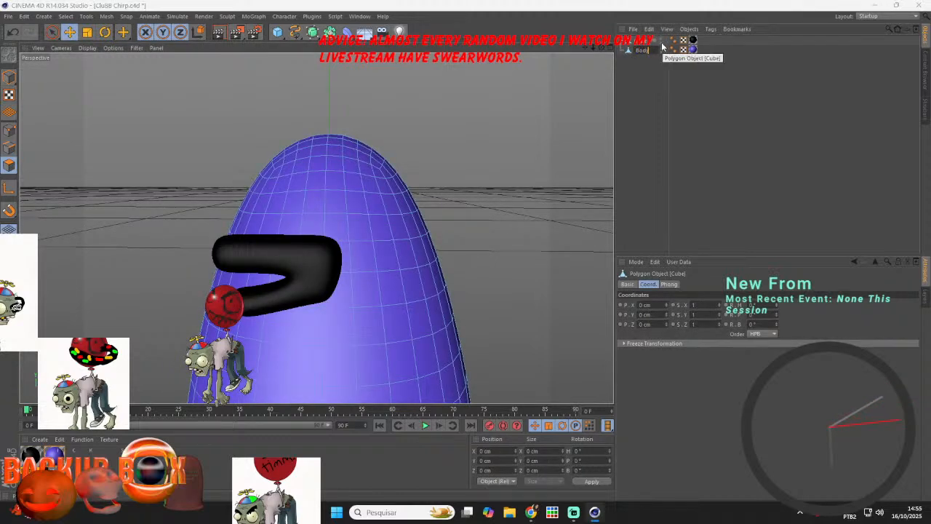
- Add a Pose Morph tag to the black mouth object and set it up with a first editable pose
left_click(640, 40)
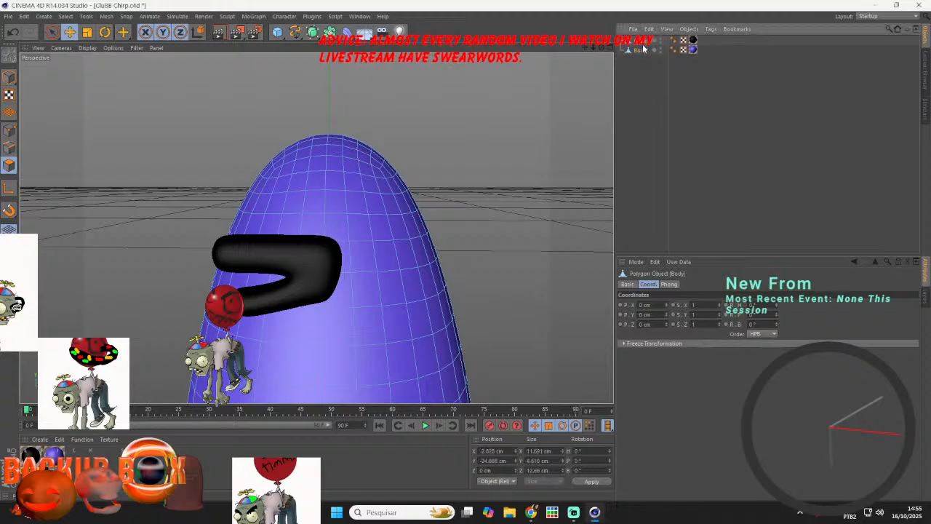
left_click(8, 76)
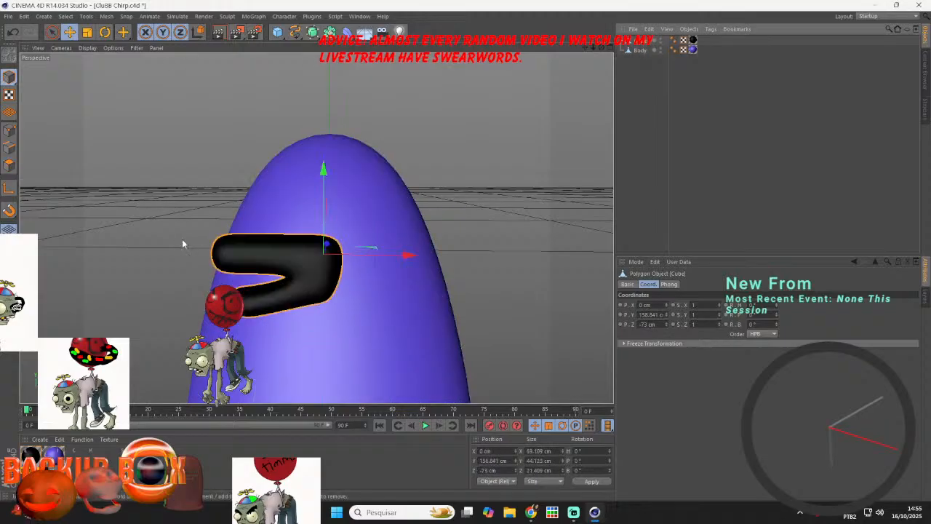
left_click_drag(182, 239, 198, 242, "alt")
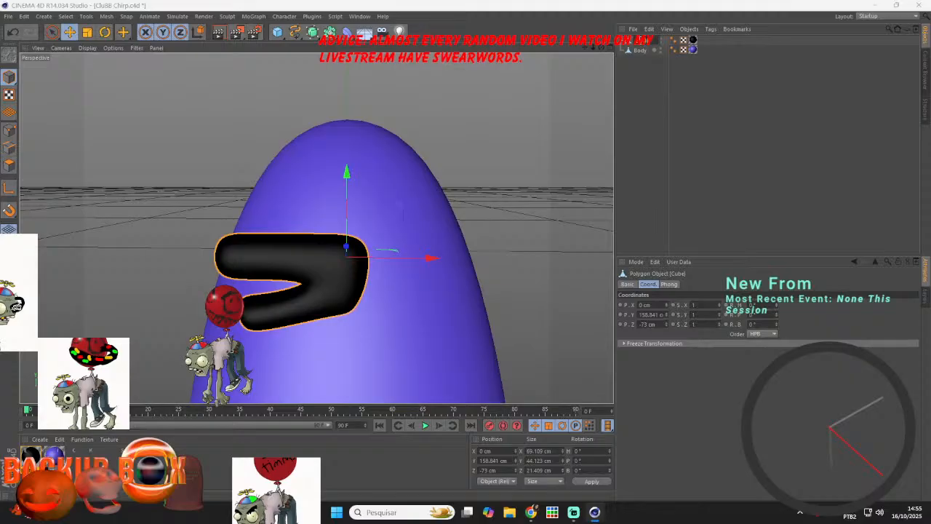
right_click(640, 41)
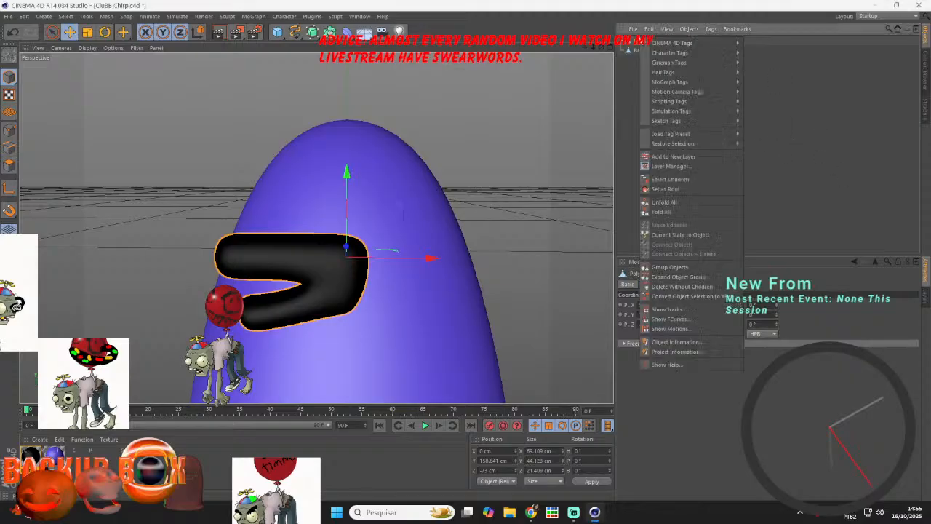
mouse_move(683, 90)
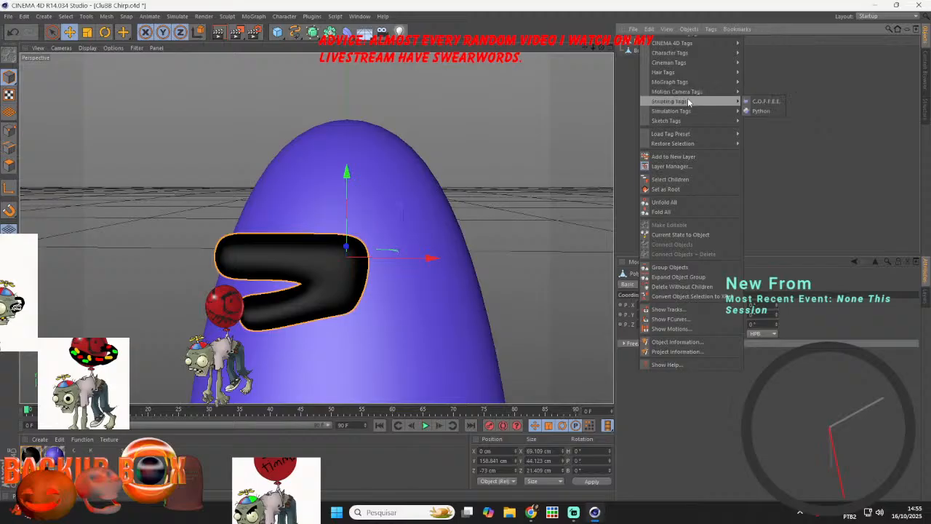
mouse_move(679, 55)
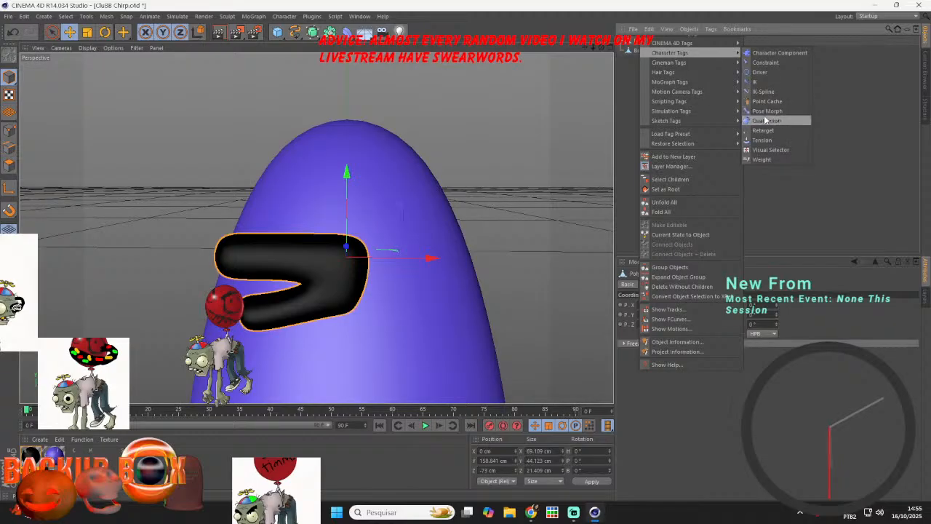
left_click(796, 112)
left_click(654, 380)
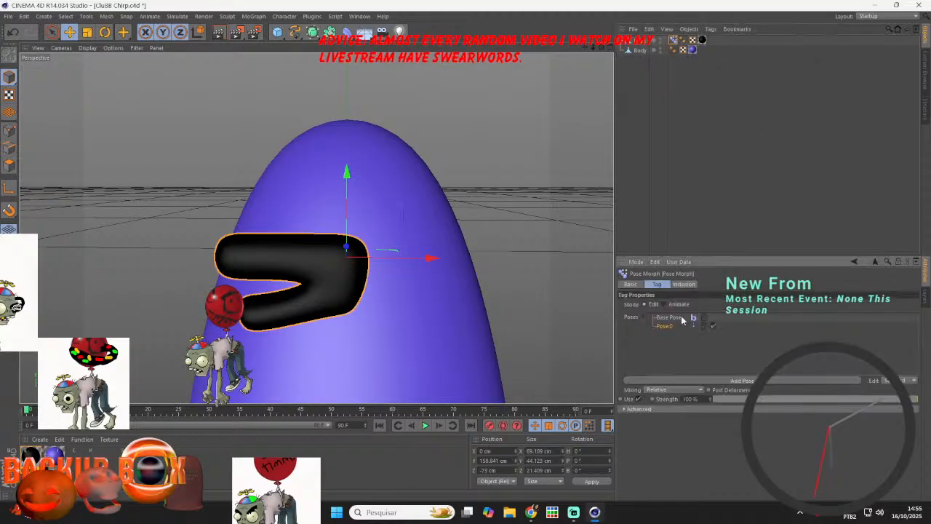
- Set up the Magnet tool for the mouth's polygons with nothing selected, using a 31 cm radius and 24% width
scroll(241, 319, "up", 5)
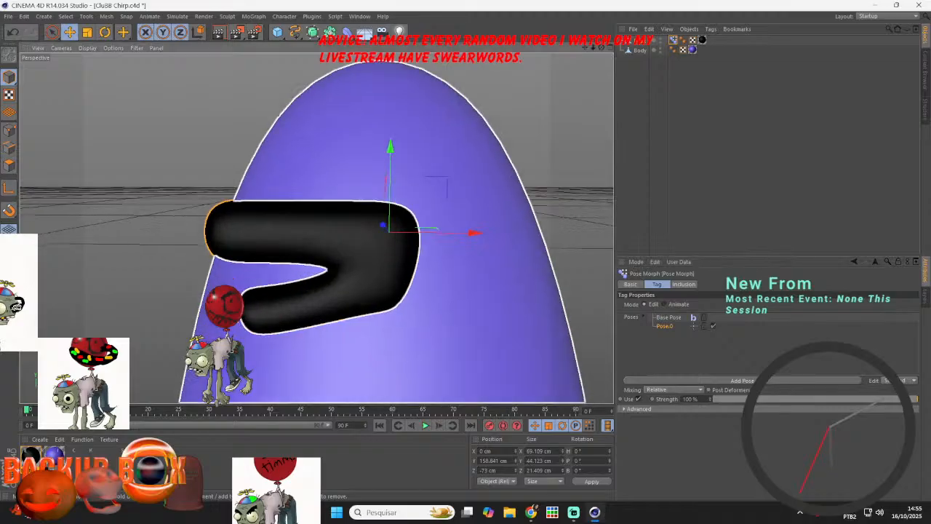
left_click(9, 165)
right_click(77, 117)
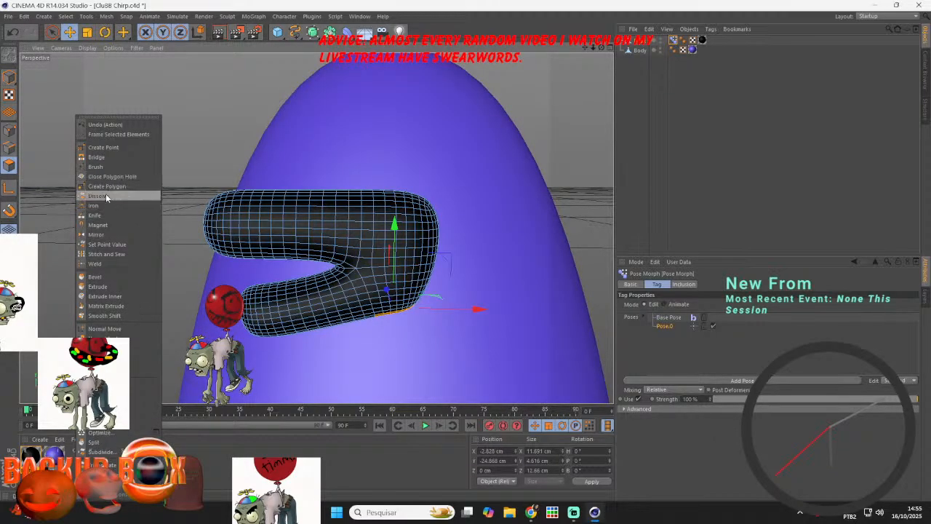
left_click(97, 225)
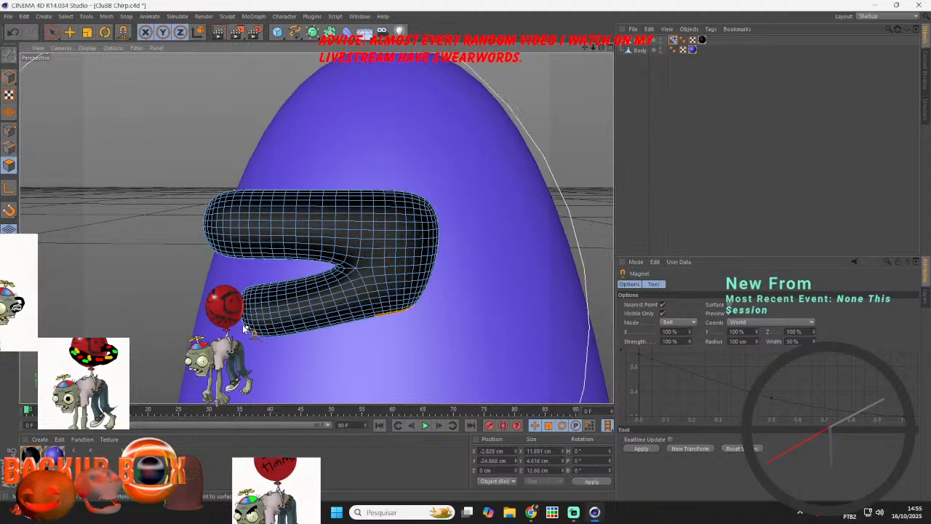
left_click_drag(756, 341, 756, 405)
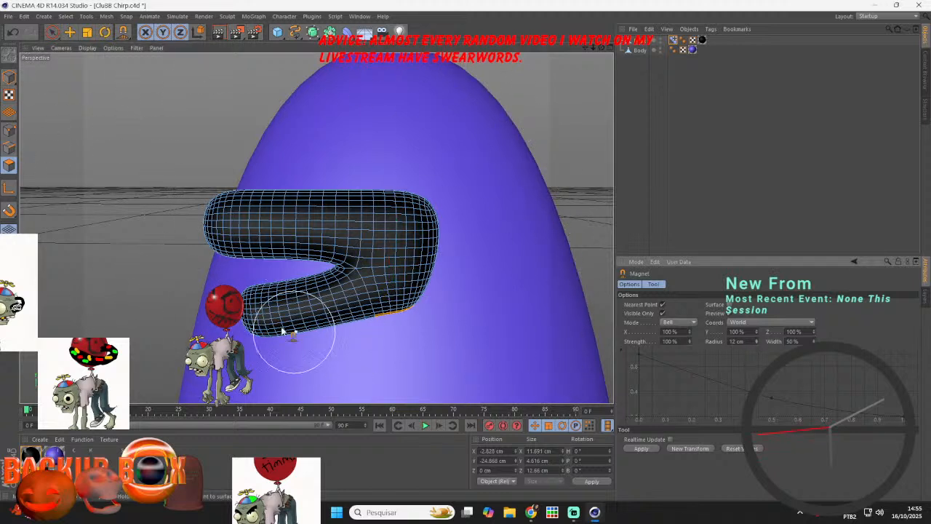
left_click(72, 35)
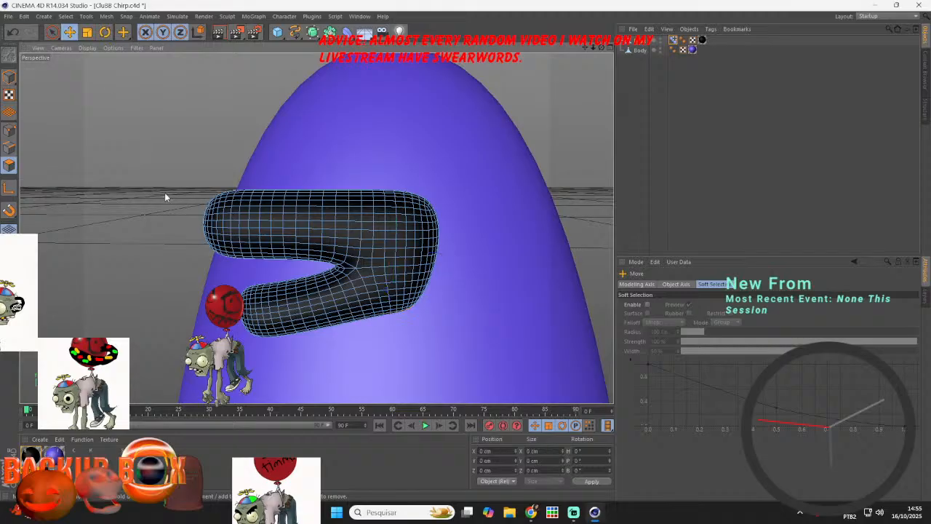
left_click_drag(122, 32, 171, 75)
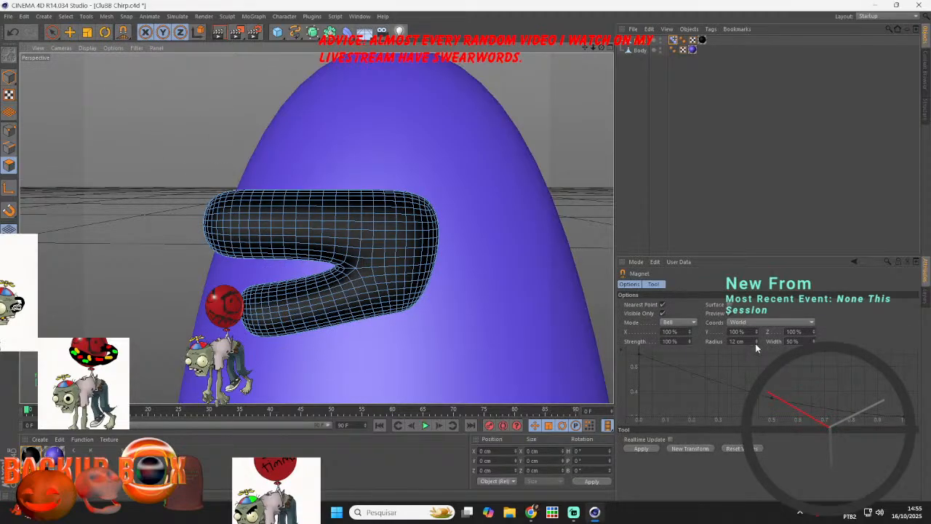
left_click_drag(756, 343, 756, 329)
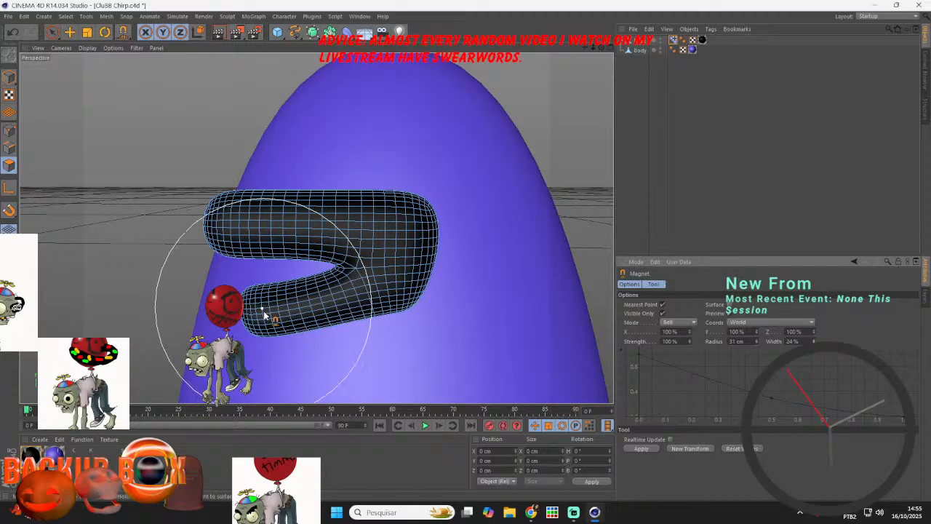
- Pull the mouth's lower prong up toward the upper prong with the Magnet, shaping it from the front and the side
left_click_drag(261, 311, 250, 284)
left_click_drag(267, 329, 253, 307)
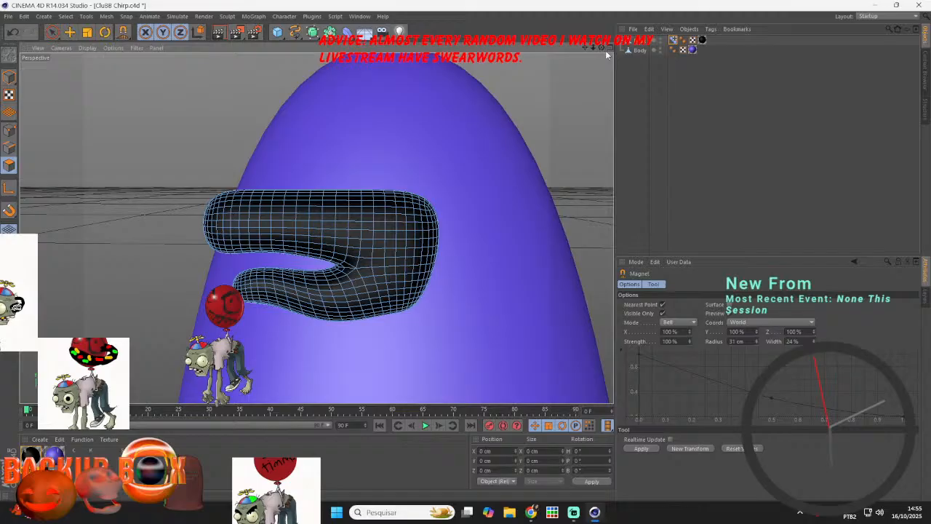
left_click_drag(601, 48, 724, 31)
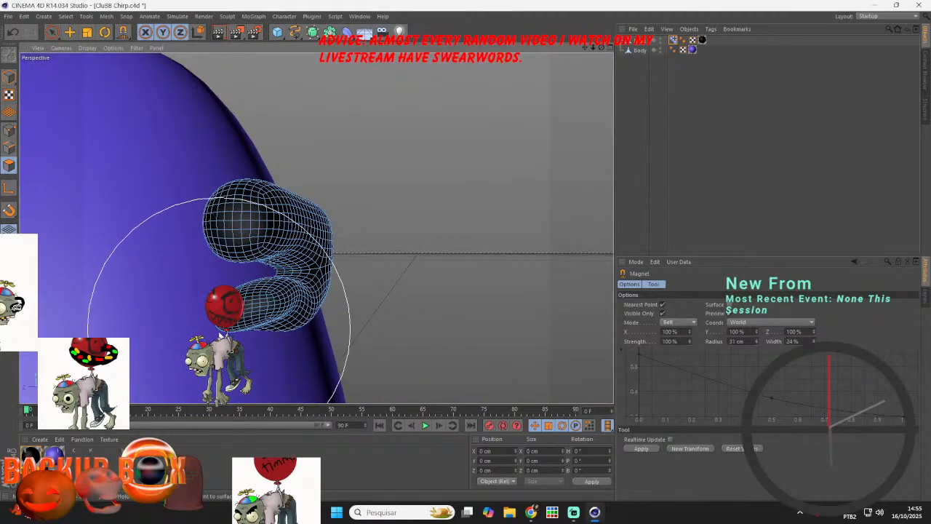
left_click_drag(219, 329, 234, 301)
mouse_move(283, 326)
left_mouse_down()
mouse_move(282, 309)
mouse_move(308, 325)
mouse_move(304, 309)
mouse_move(322, 297)
left_mouse_up()
- Press the lower prong up against the upper one to close the mouth, enlarging the Magnet radius to 41 cm for the last pulls
left_click_drag(602, 48, 526, 75)
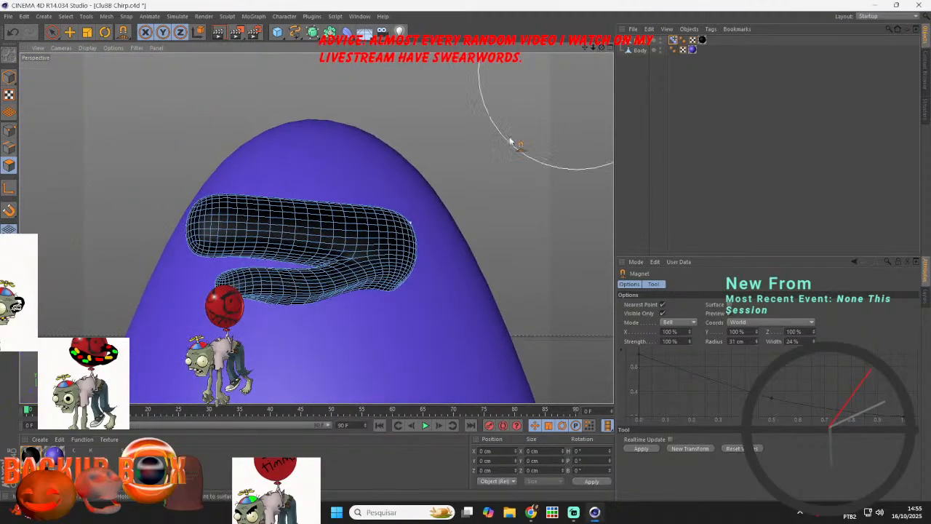
mouse_move(288, 301)
left_mouse_down()
mouse_move(286, 284)
mouse_move(233, 284)
left_mouse_up()
mouse_move(241, 244)
left_mouse_down()
mouse_move(238, 255)
mouse_move(246, 241)
left_mouse_up()
left_click_drag(295, 295, 261, 278)
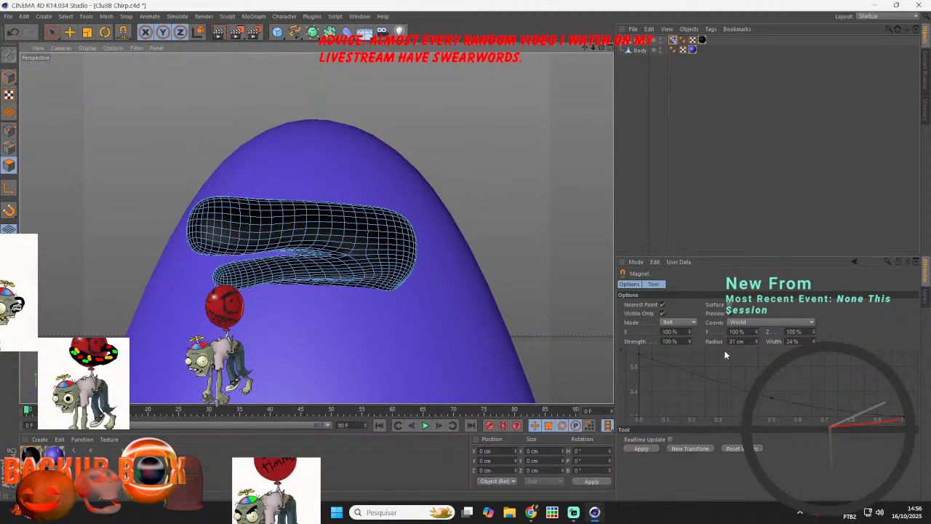
left_click_drag(755, 341, 755, 334)
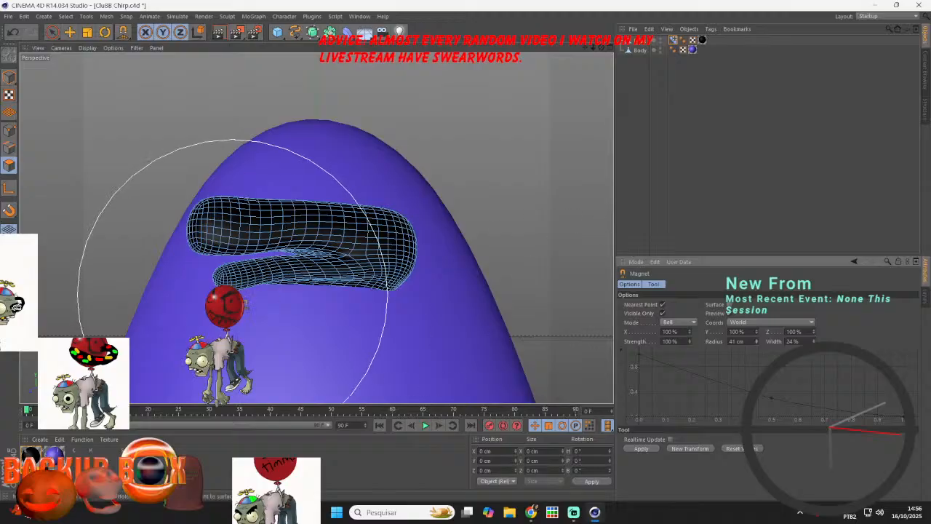
left_click_drag(238, 284, 235, 258)
left_click_drag(313, 287, 307, 280)
- Rename the mouth's first pose as Closed and briefly check the livestream chat in Streamlabs Desktop
left_click(673, 41)
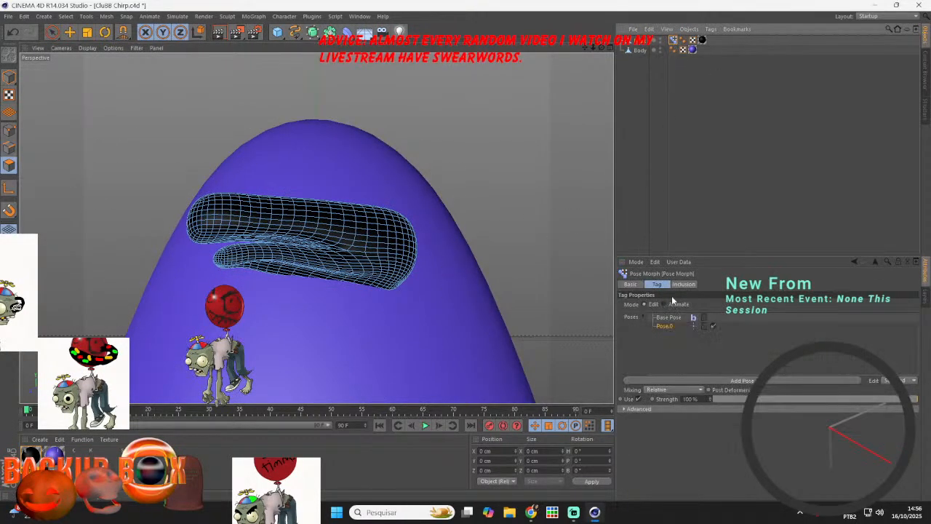
double_click(658, 326)
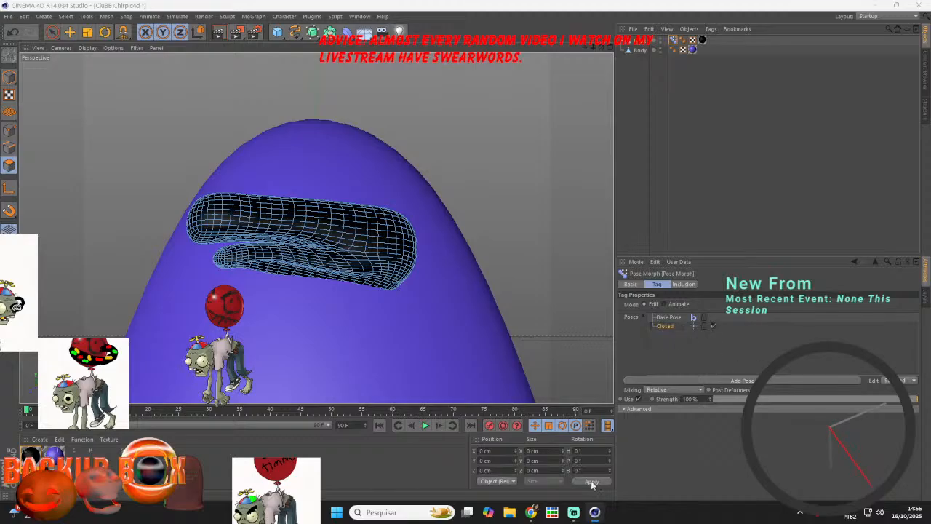
left_click(574, 513)
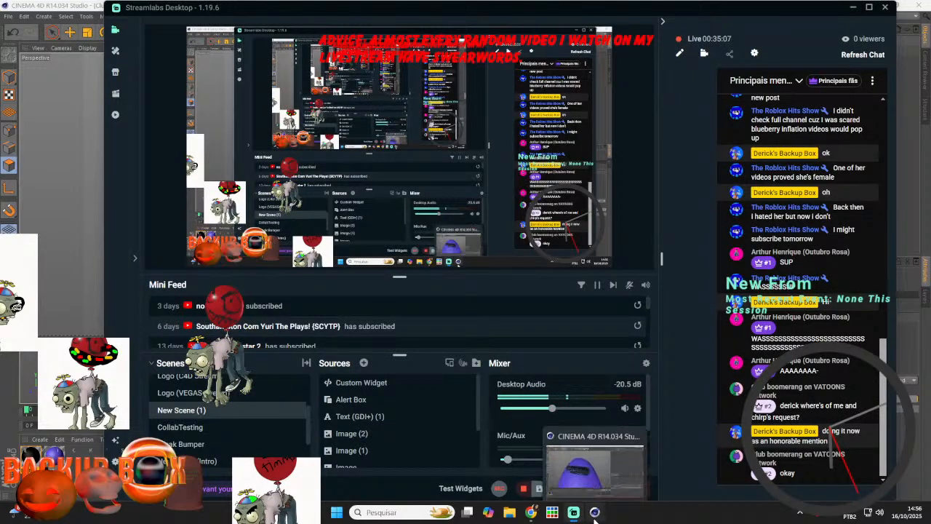
left_click(597, 515)
- Add a second pose and open the mouth wide, lowering the lower prong and pulling the inner corner up and outward
left_click(658, 379)
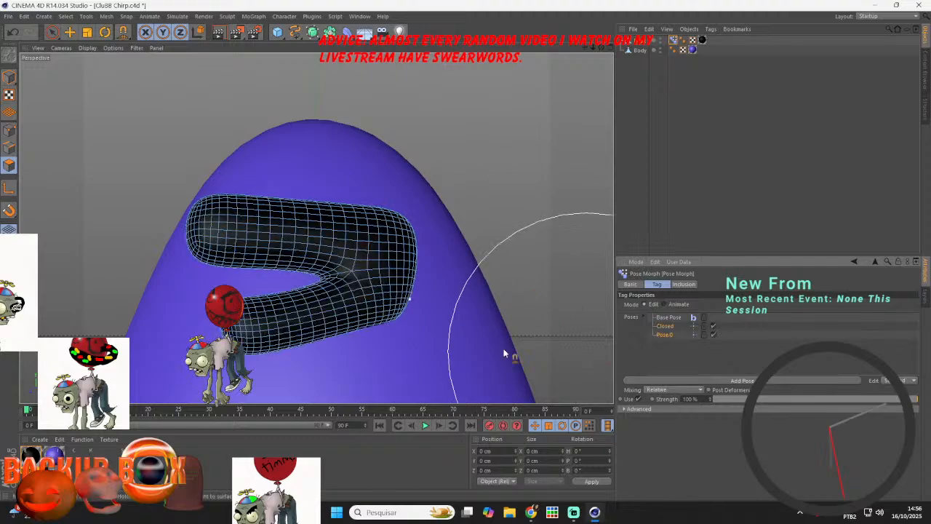
mouse_move(224, 328)
left_mouse_down()
mouse_move(260, 357)
mouse_move(266, 330)
left_mouse_up()
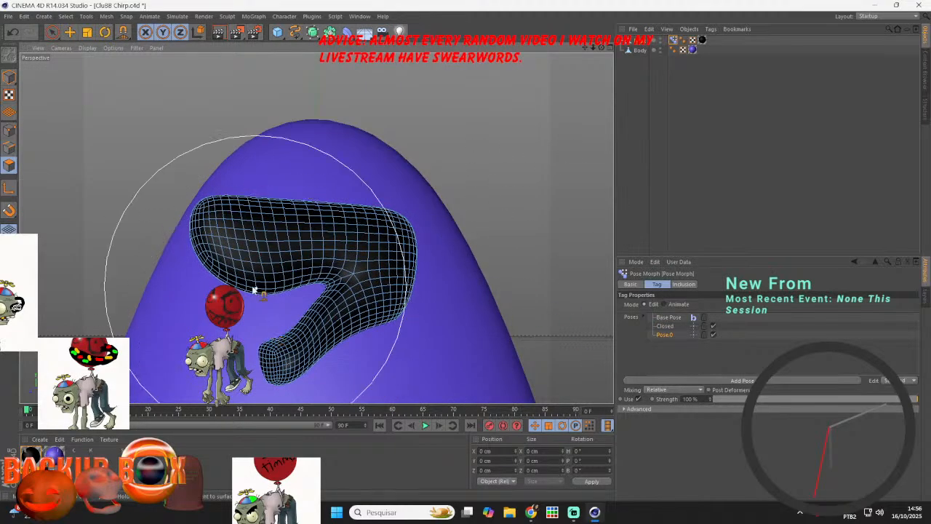
left_click_drag(245, 278, 224, 238)
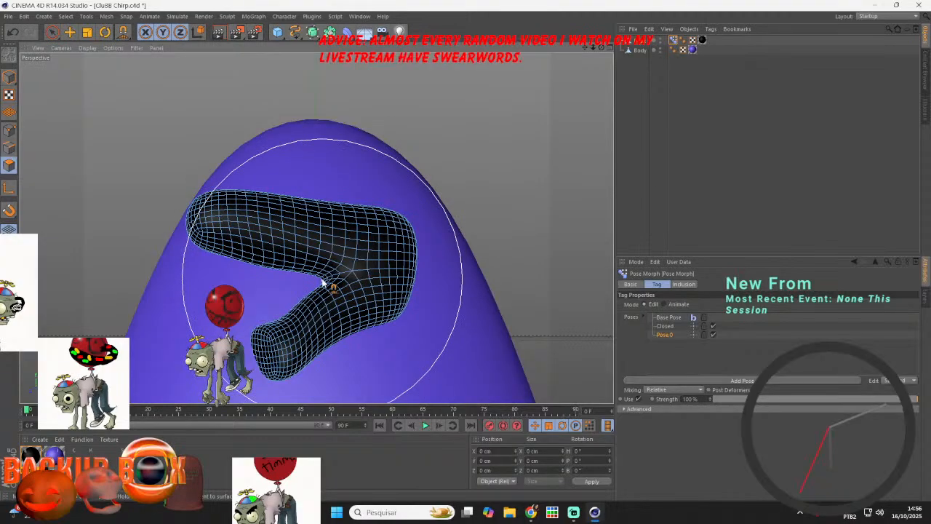
mouse_move(326, 276)
left_mouse_down()
mouse_move(410, 254)
mouse_move(425, 204)
mouse_move(413, 308)
mouse_move(426, 300)
mouse_move(422, 286)
left_mouse_up()
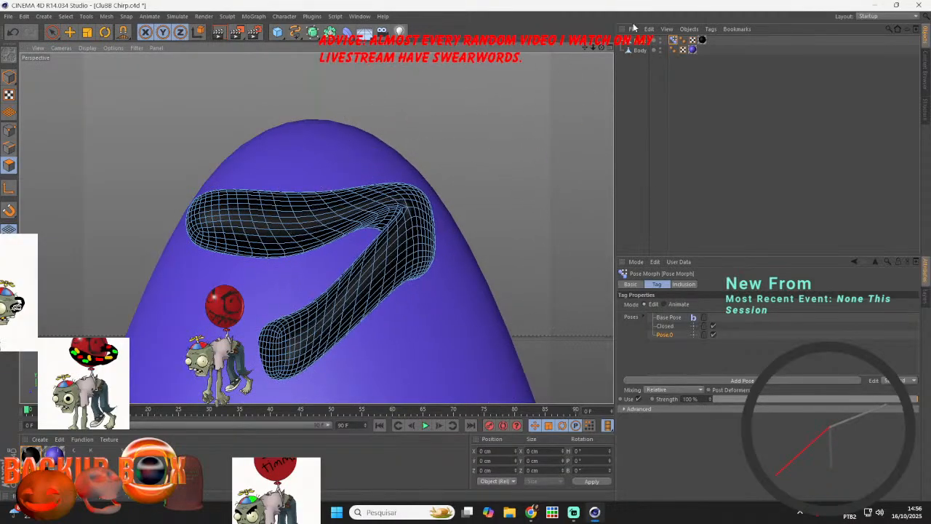
left_click_drag(601, 48, 631, 90)
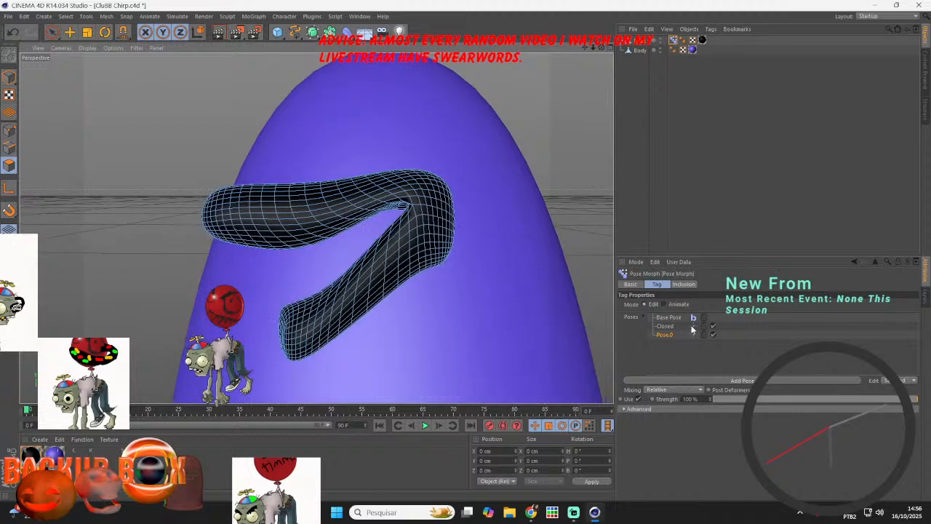
- Rename the second mouth pose as Smile
left_click(667, 337)
double_click(666, 336)
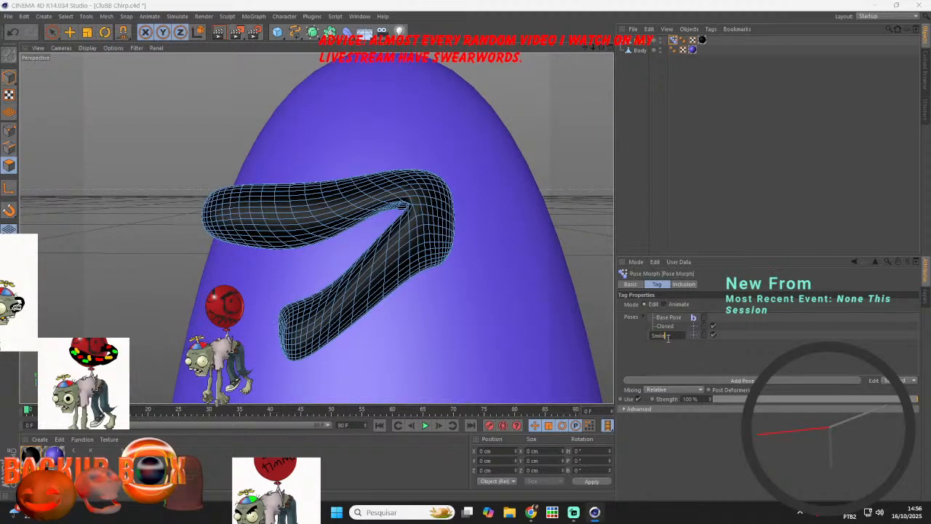
type("Smile")
key("Return")
- Add a third pose with the mouth's closed end pulled in toward the prong tips and name it Omouth
left_click(670, 381)
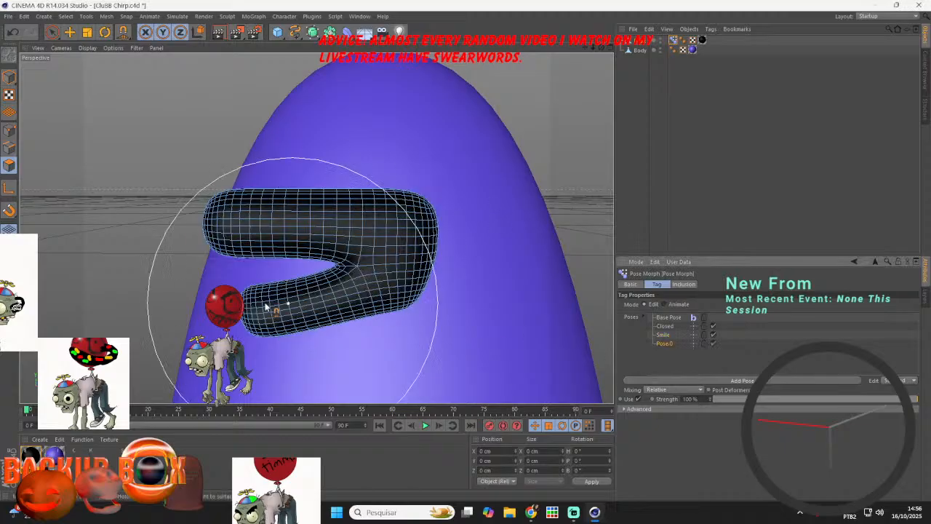
mouse_move(452, 295)
left_mouse_down()
mouse_move(401, 308)
mouse_move(391, 245)
mouse_move(415, 212)
mouse_move(322, 223)
mouse_move(298, 211)
mouse_move(288, 225)
mouse_move(315, 342)
mouse_move(317, 304)
mouse_move(363, 260)
mouse_move(326, 226)
mouse_move(351, 233)
mouse_move(370, 264)
mouse_move(347, 274)
mouse_move(342, 262)
left_mouse_up()
double_click(672, 347)
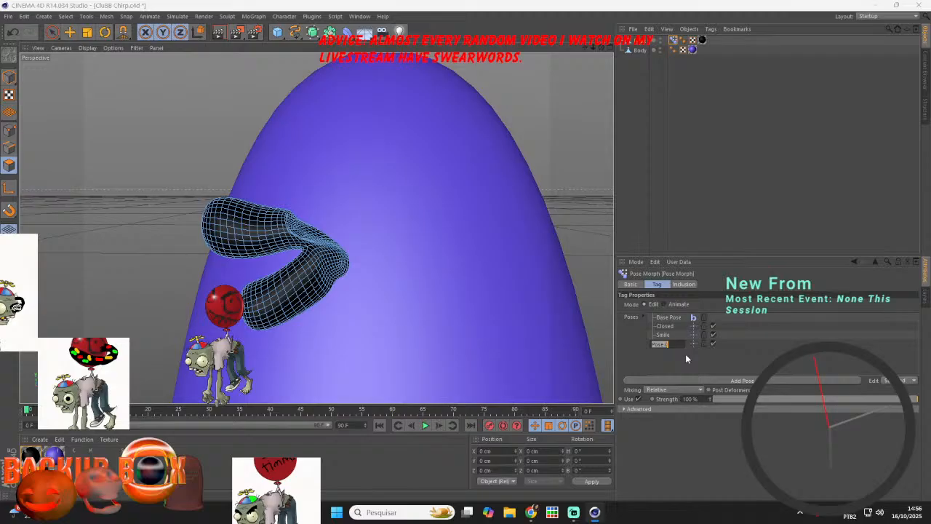
type("Op")
key("Return")
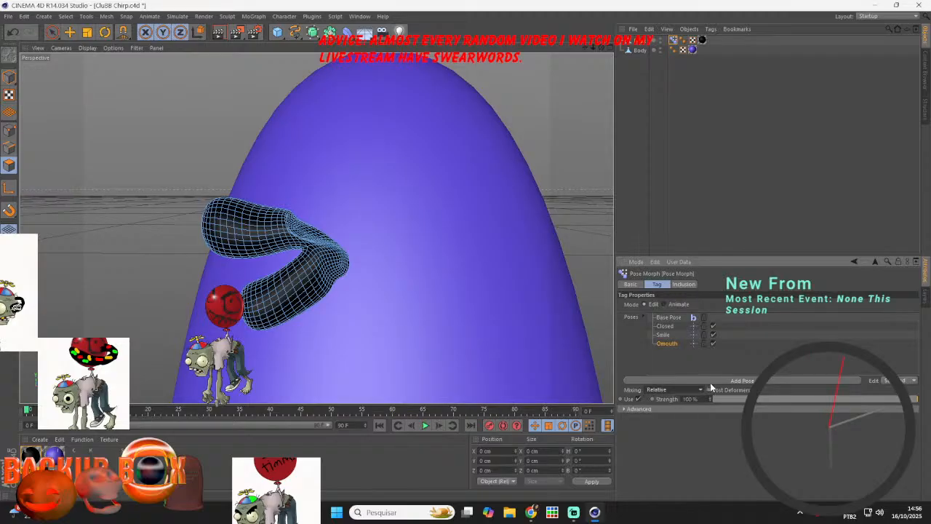
- Add a fourth pose and shape a frown, raising the mouth's inner corner and bending the upper prong's tip down and inward
left_click(714, 382)
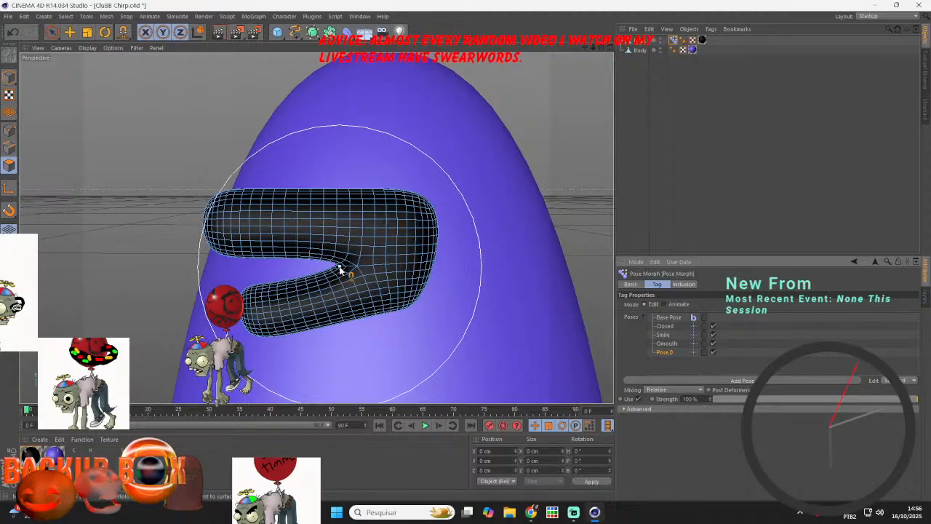
mouse_move(341, 264)
left_mouse_down()
mouse_move(371, 214)
mouse_move(375, 228)
left_mouse_up()
mouse_move(216, 239)
left_mouse_down()
mouse_move(218, 262)
mouse_move(268, 236)
mouse_move(287, 262)
mouse_move(316, 268)
left_mouse_up()
left_click_drag(394, 303, 406, 268)
mouse_move(195, 213)
left_mouse_down()
mouse_move(250, 240)
mouse_move(223, 216)
left_mouse_up()
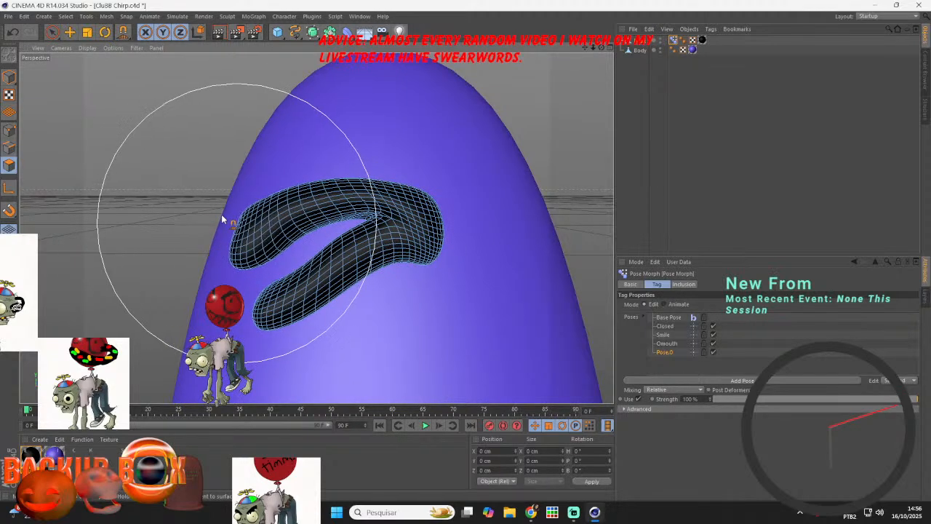
- Rename the fourth mouth pose as Frown
double_click(664, 353)
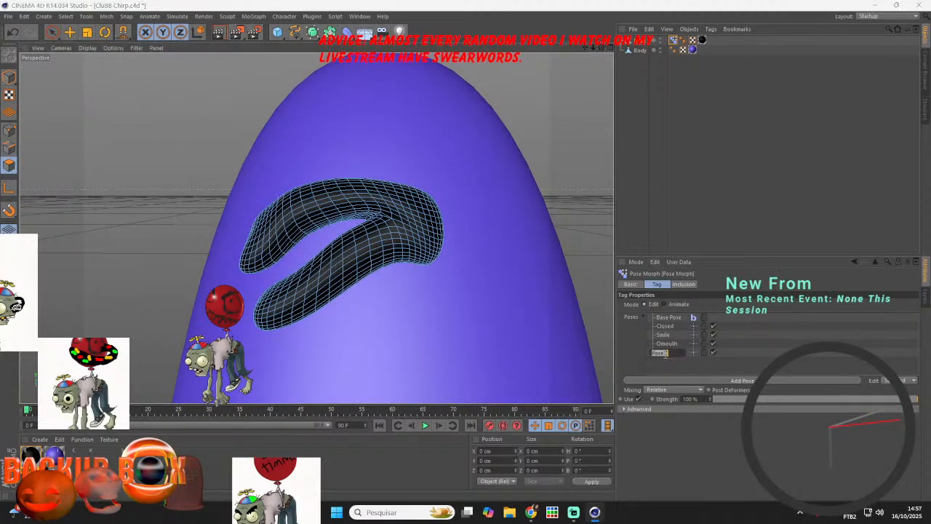
type("Frown")
- In the Closed pose, nudge the mouth's lower prong slightly inward and save the project
left_click(668, 326)
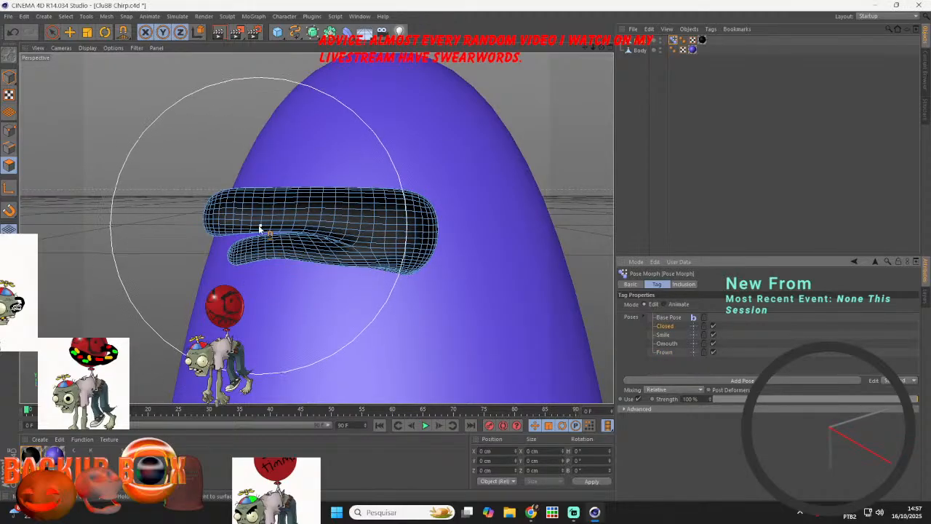
mouse_move(273, 264)
left_mouse_down()
mouse_move(273, 292)
mouse_move(284, 287)
left_mouse_up()
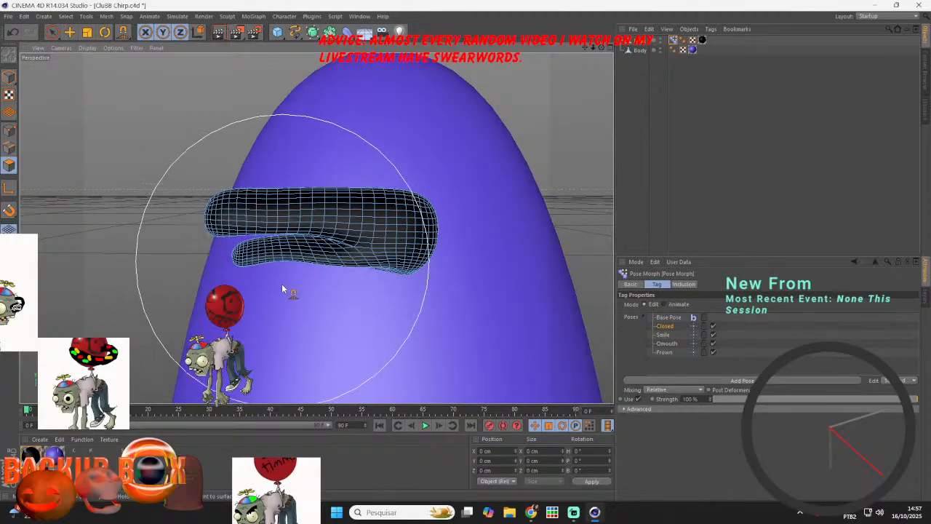
left_click_drag(331, 323, 333, 320)
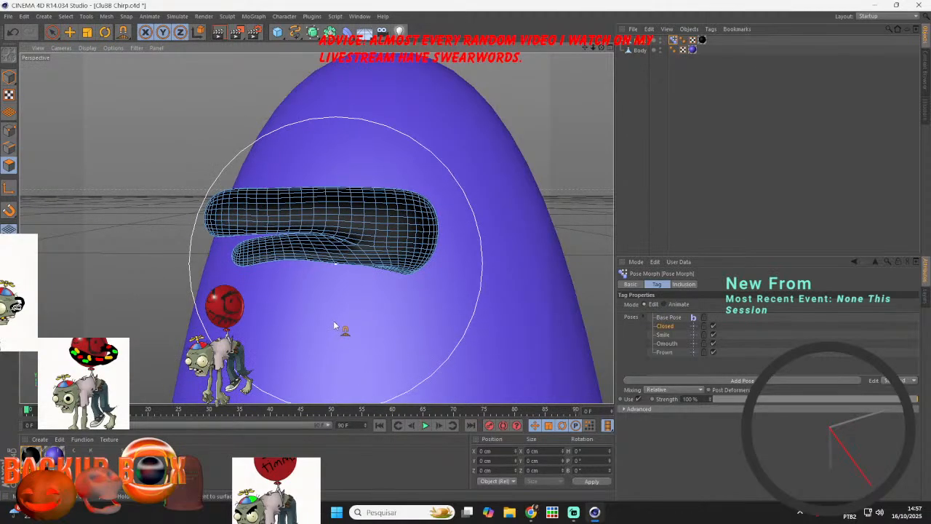
left_click(8, 16)
left_click(19, 95)
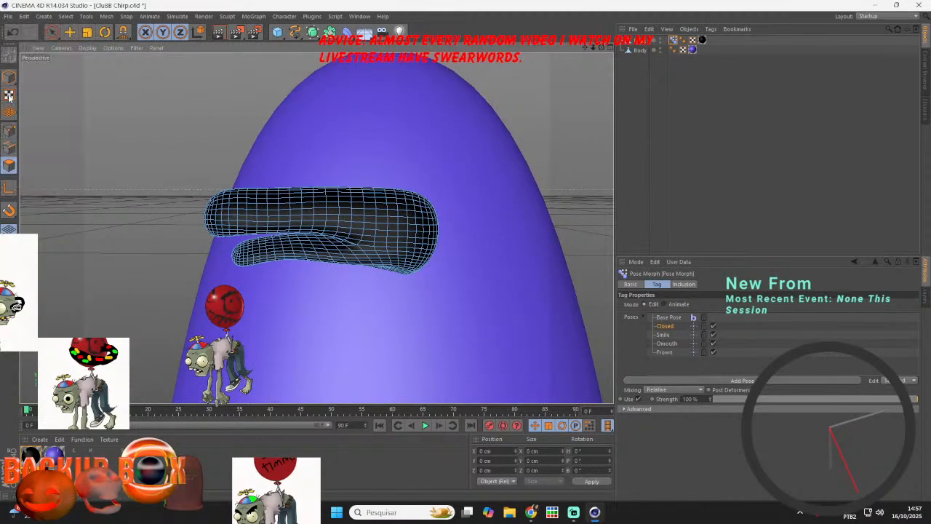
- Return the mouth from polygon editing to Model mode with the Move tool and save the project again
left_click(5, 78)
scroll(204, 176, "down", 4)
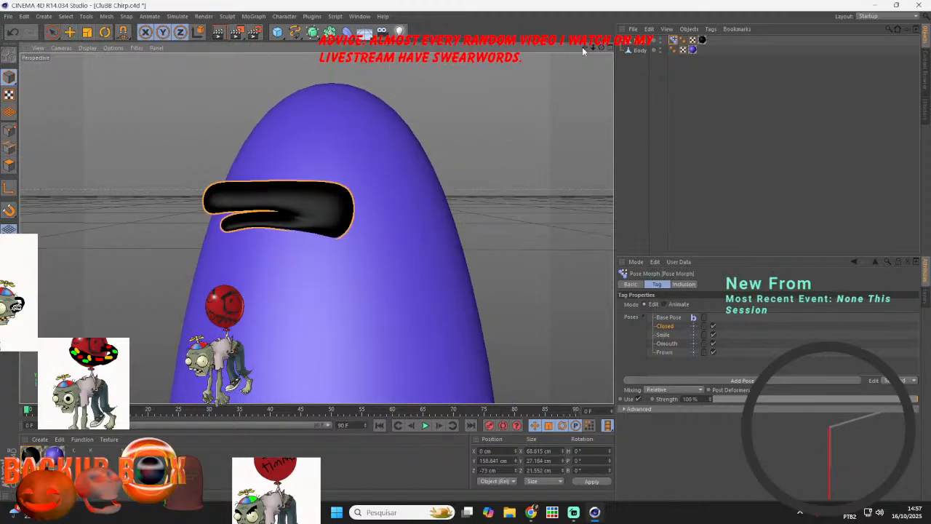
left_click_drag(584, 46, 610, 68)
left_click(70, 31)
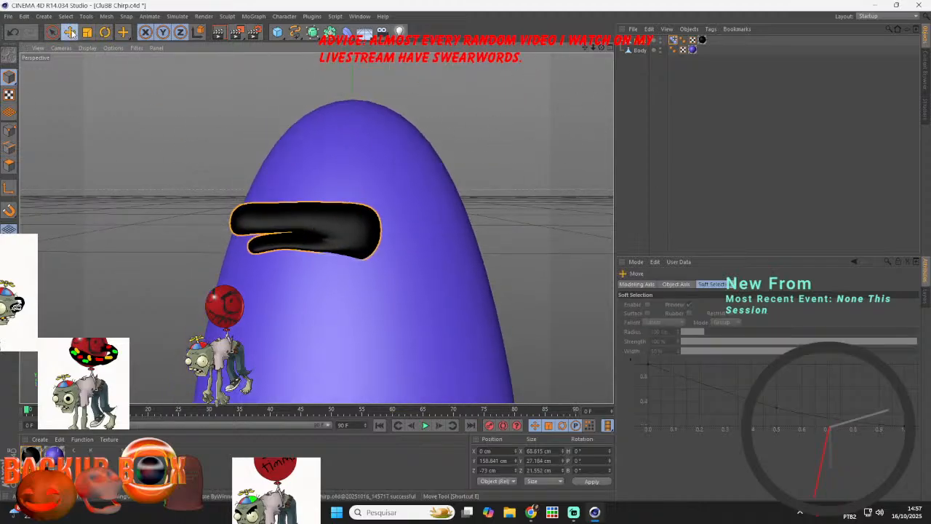
left_click(7, 16)
left_click(24, 98)
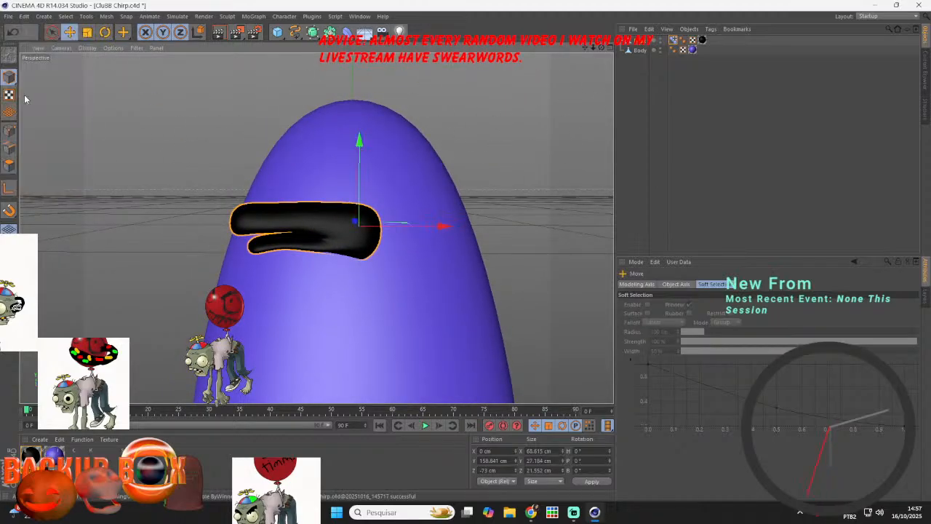
left_click(574, 513)
left_click(595, 512)
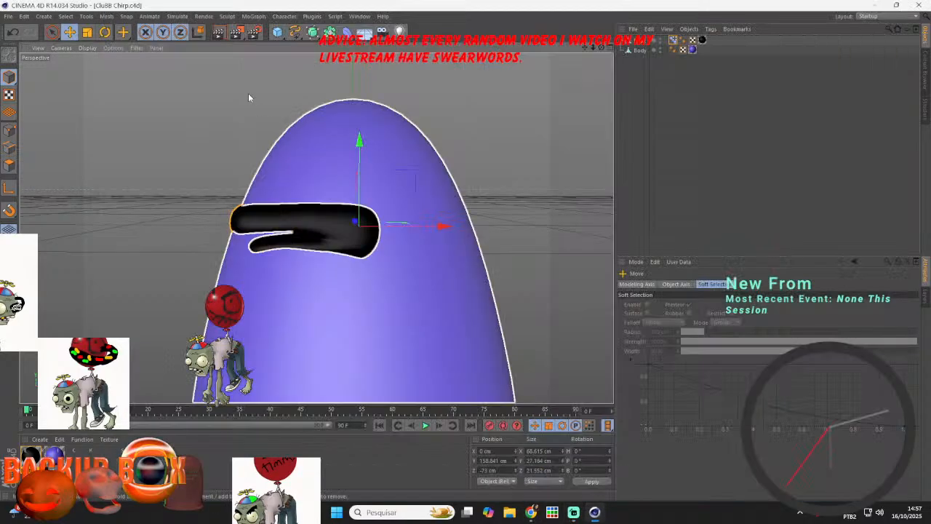
- Add a sphere for the eye, raise it to about 180 cm and shrink it to about 29 cm across
left_click_drag(274, 35, 470, 63)
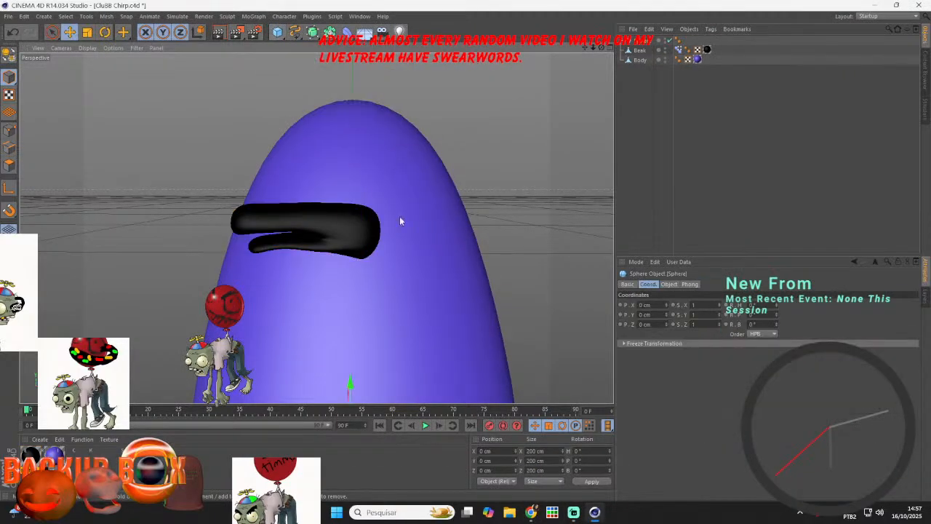
left_click_drag(354, 381, 289, 81)
left_click(87, 32)
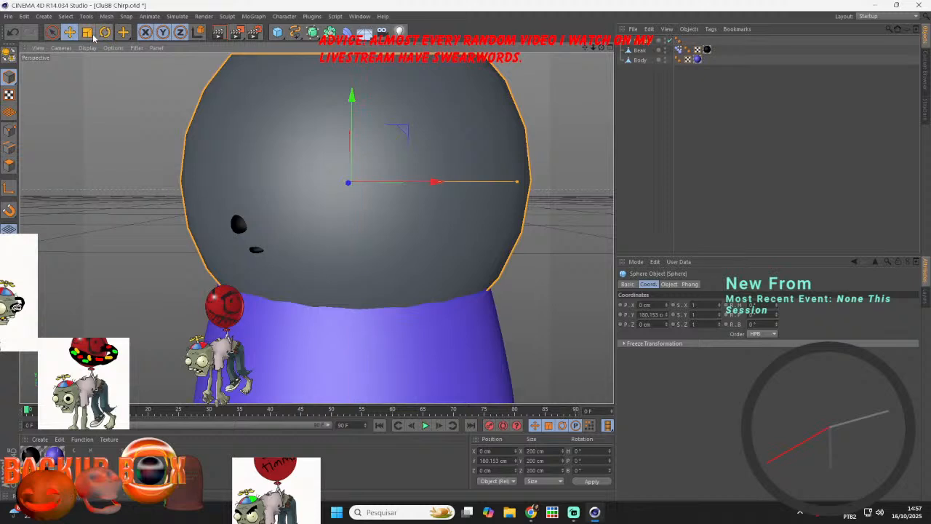
left_click_drag(552, 115, 231, 213)
- Create a new material and load a Gradient shader as its Color texture
double_click(116, 466)
double_click(36, 448)
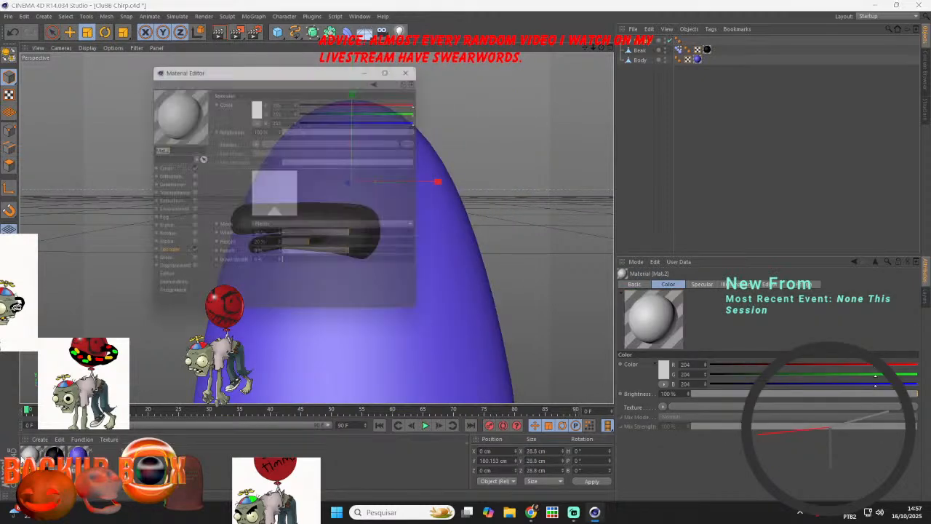
left_click(160, 167)
left_click(256, 142)
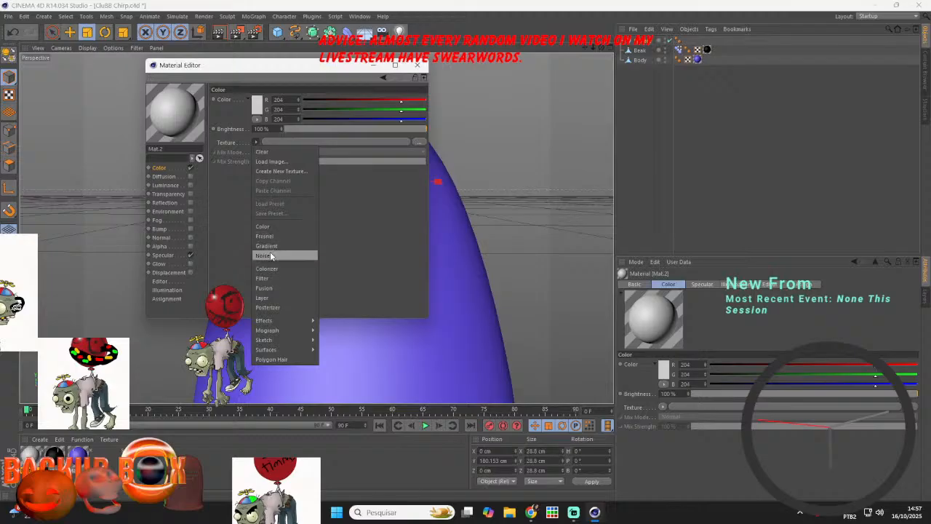
left_click(286, 246)
- Set the gradient to 2D - V with a narrow black band and a sharp change to white, and apply the material to the sphere
left_click(273, 172)
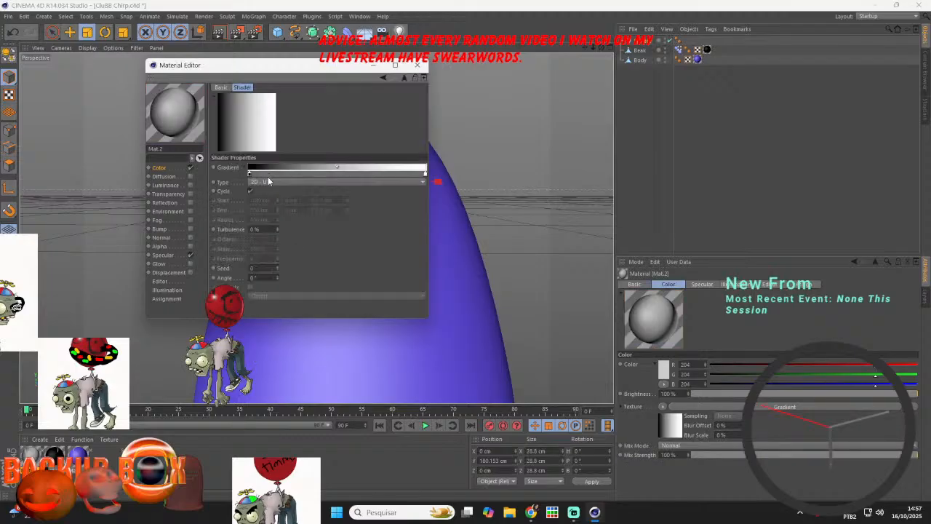
left_click(272, 182)
left_click(266, 205)
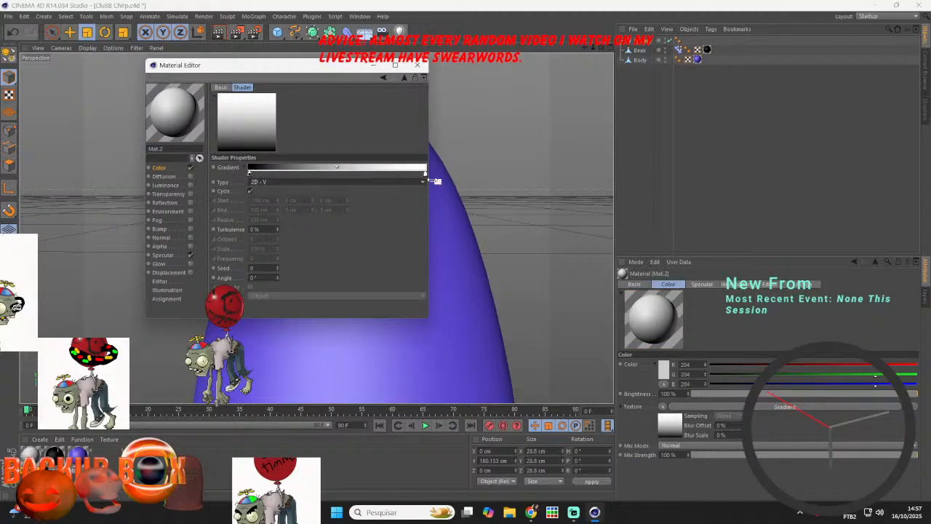
left_click_drag(426, 177, 263, 177)
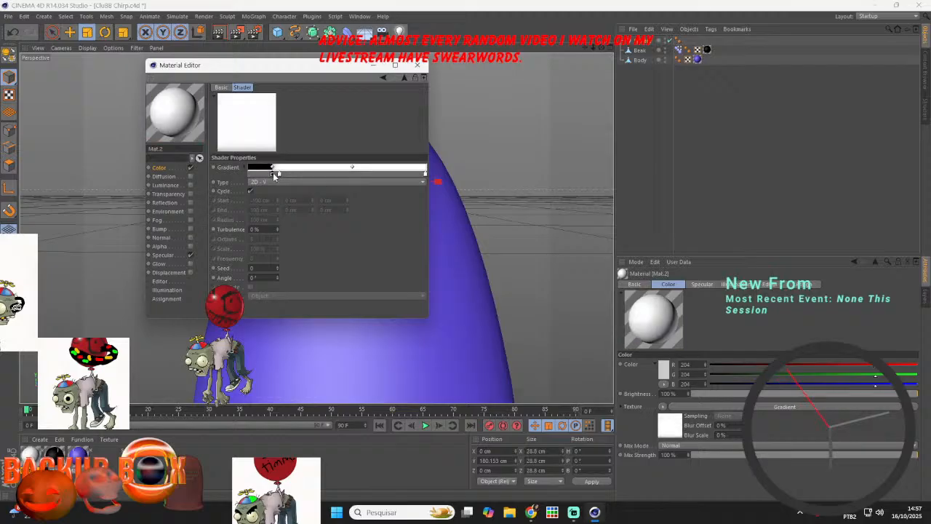
left_click(416, 65)
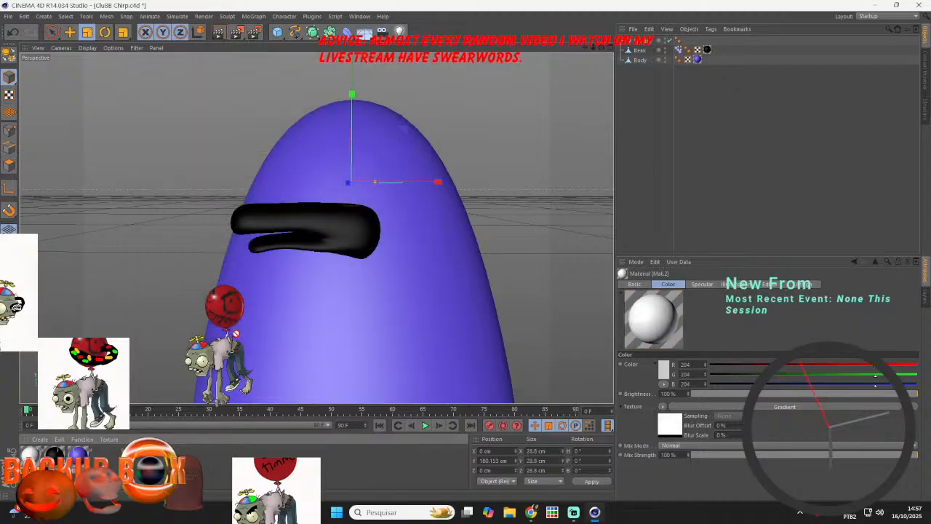
left_click_drag(641, 44, 288, 229)
- Move the eye sphere forward to about Z -65 cm and pitch it about -85° so the pupil faces the front
left_click(68, 34)
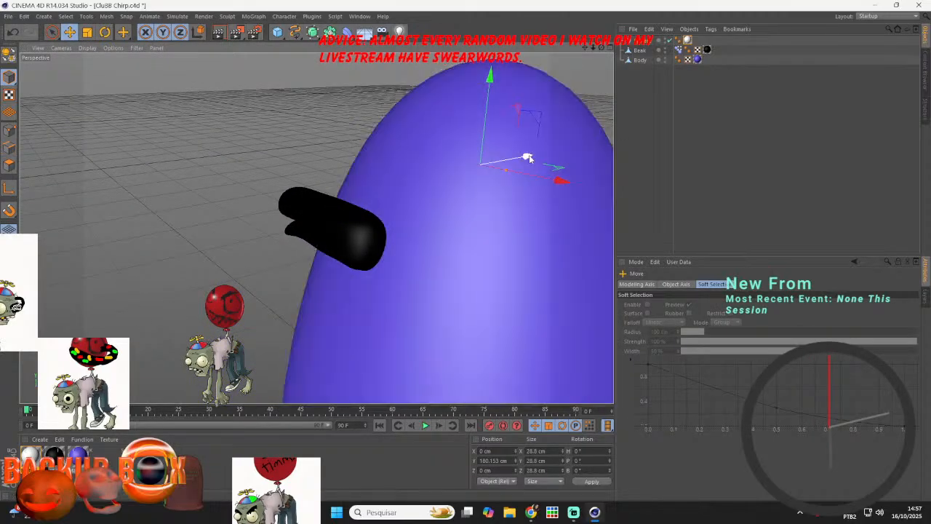
left_click_drag(527, 156, 422, 109)
key("r")
left_click_drag(316, 228, 410, 195, "alt")
- Enlarge the eye sphere to about 41 cm and duplicate it sideways as the second eye
left_click(88, 32)
left_click_drag(422, 92, 599, 65)
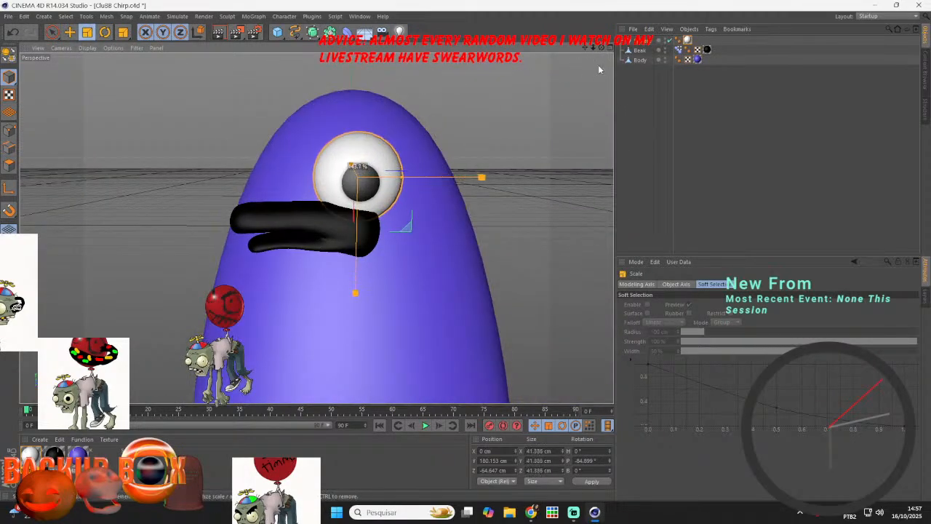
left_click(70, 32)
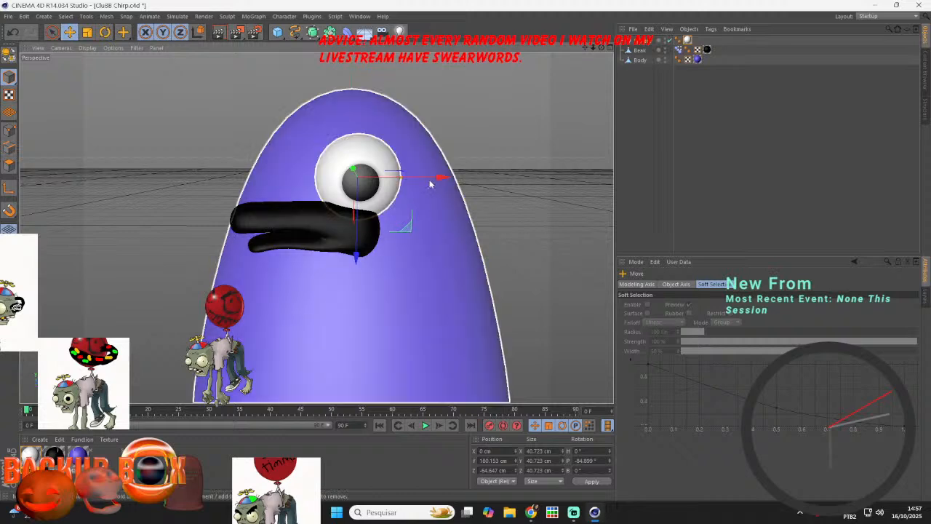
left_click_drag(456, 182, 393, 179)
left_click(530, 124)
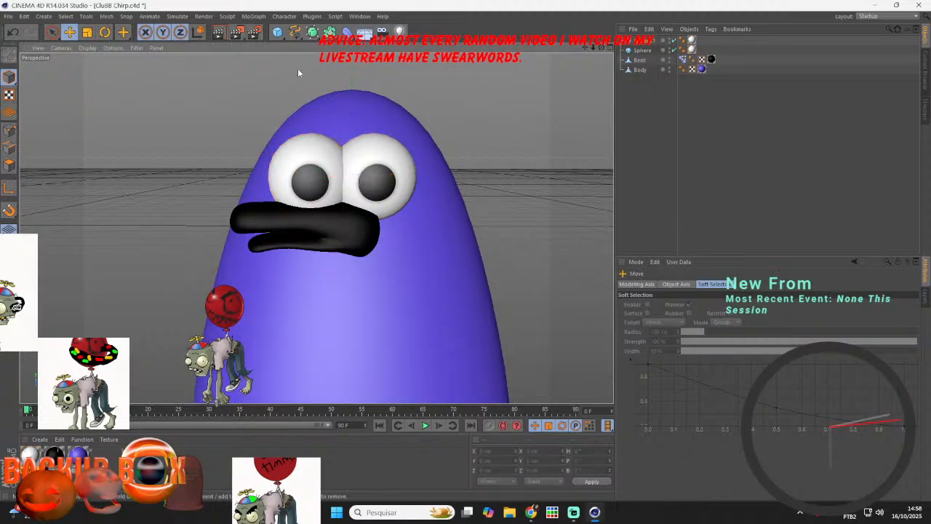
- Add a null and place it in front of the eyes at about Y 180 cm, Z -111 cm
left_click_drag(276, 32, 299, 45)
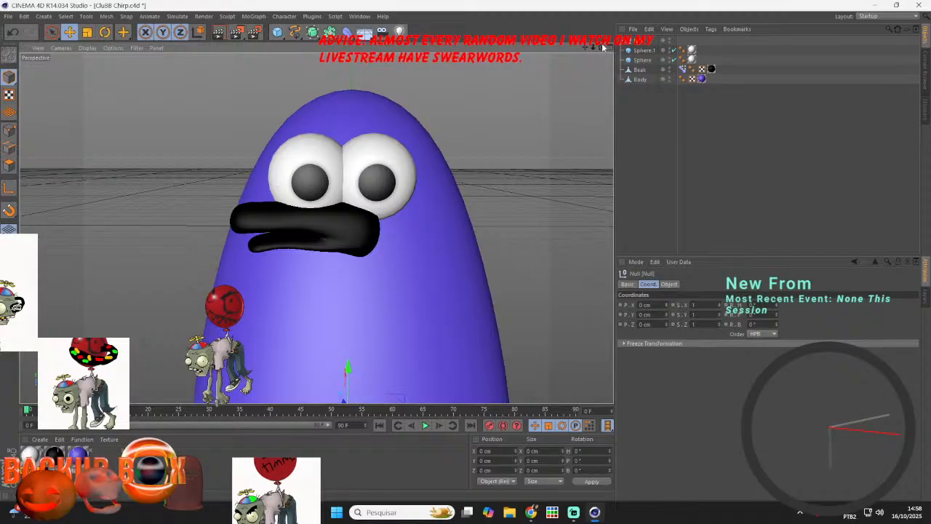
left_click_drag(602, 47, 574, 74)
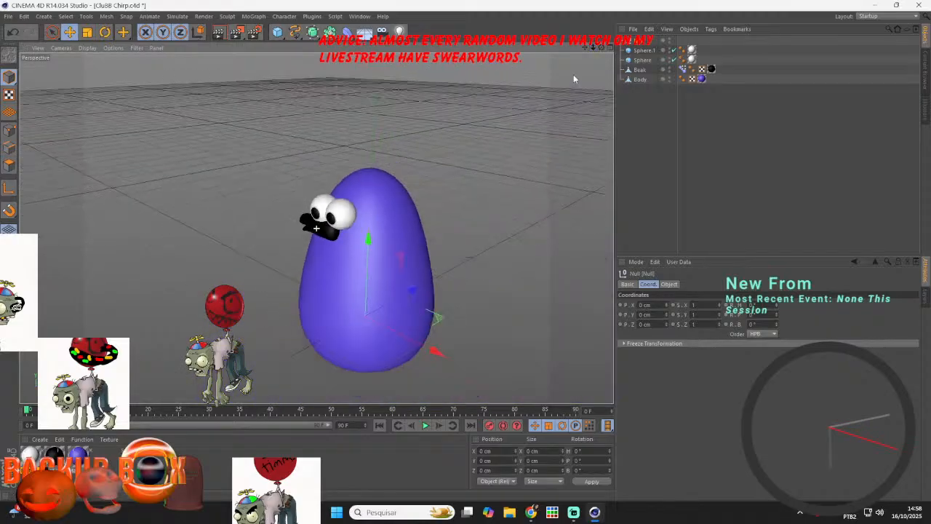
left_click_drag(371, 242, 391, 123)
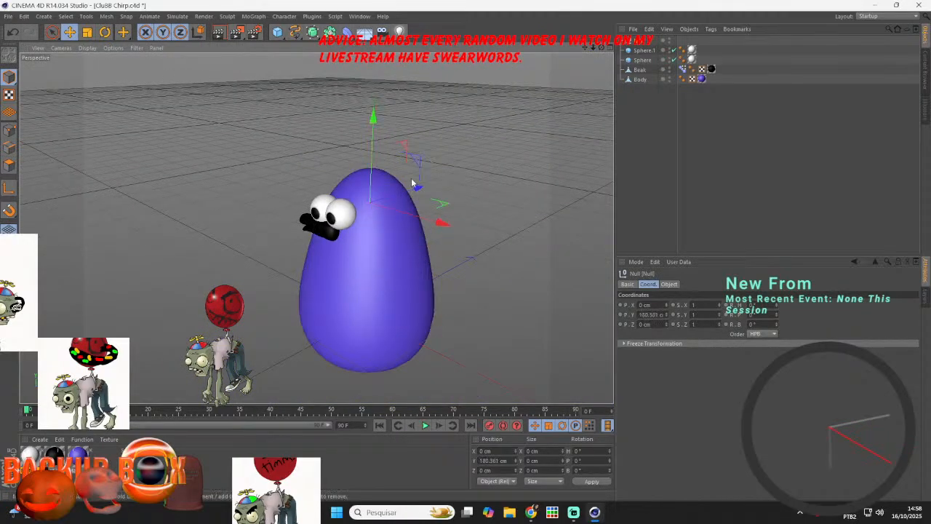
left_click_drag(416, 185, 359, 206)
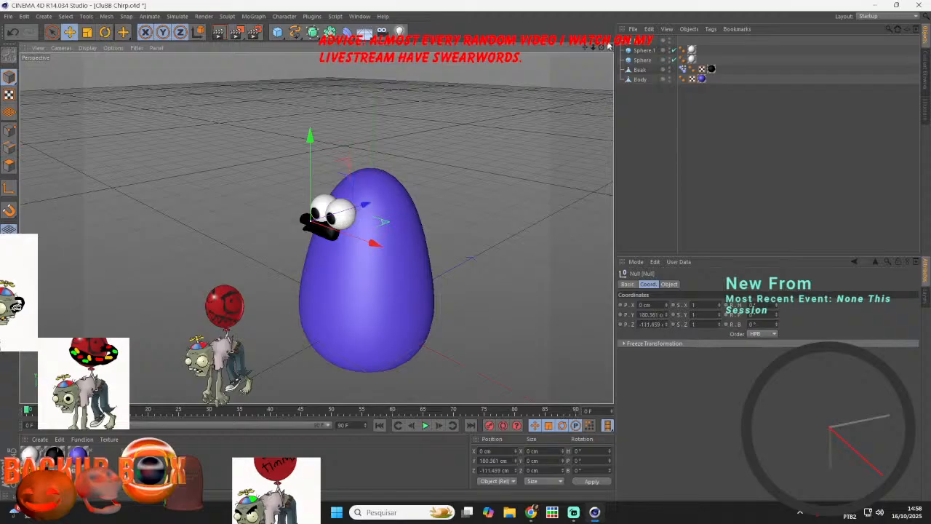
- Add a second null inside the head at about Y 157 cm and parent the beak and both eye spheres to it
left_click_drag(277, 32, 278, 34)
left_click_drag(374, 206, 375, 106)
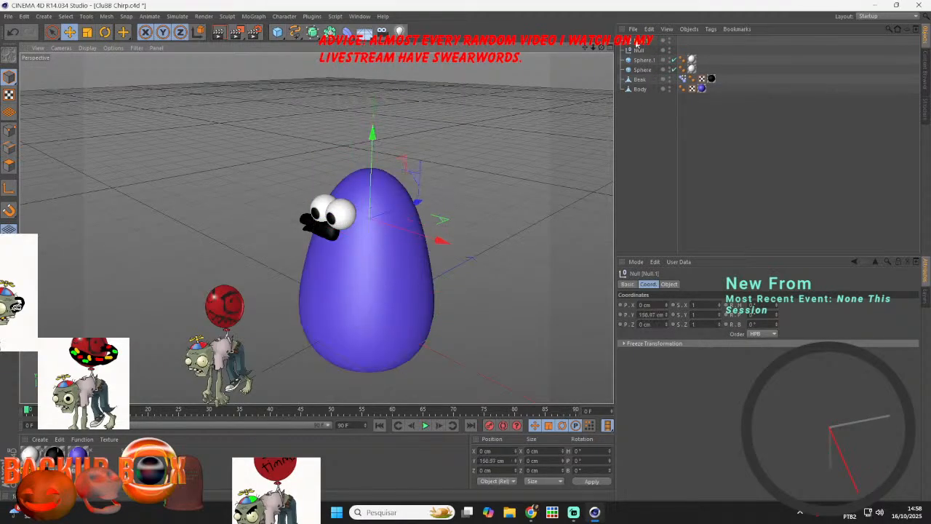
left_click_drag(644, 61, 643, 44)
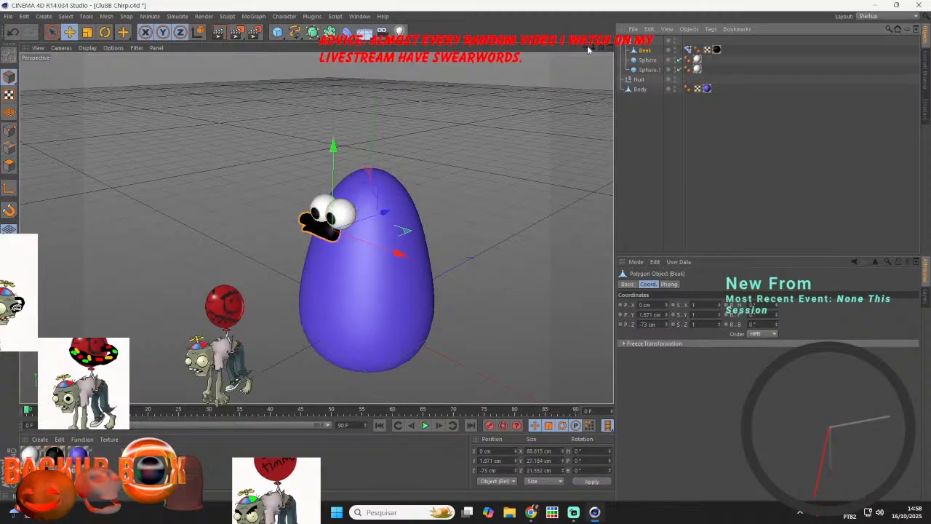
- Save the project, switch to YouTube Studio in the browser and post "C4d froze" in the live chat
left_click(8, 17)
left_click(18, 95)
left_click(575, 512)
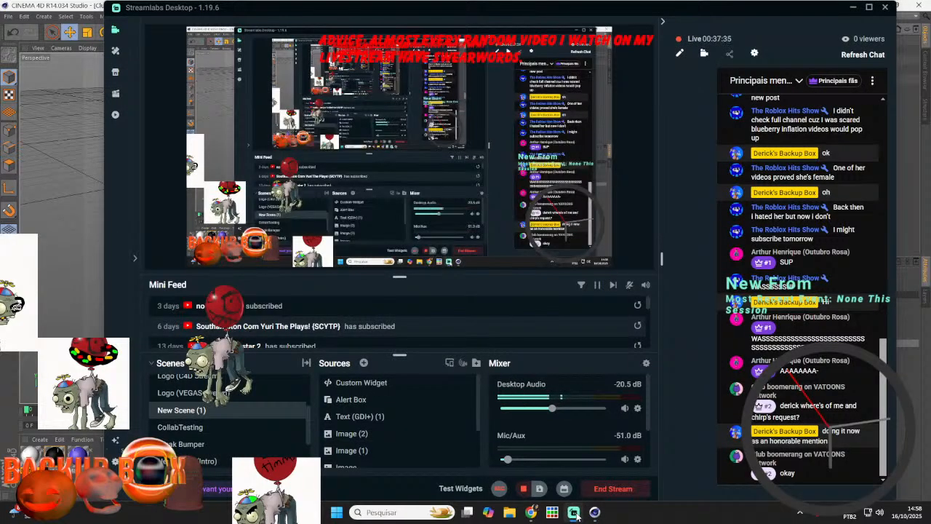
left_click(532, 512)
type("d")
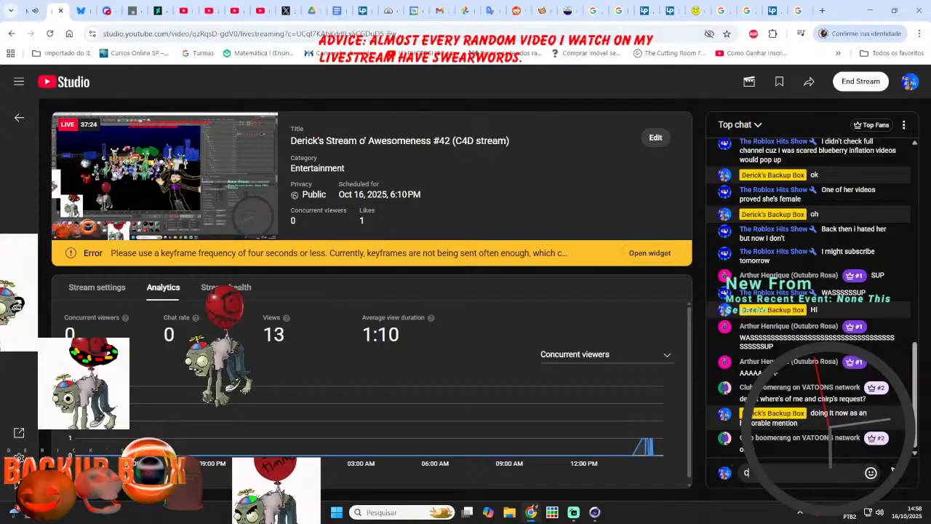
type("4d froze")
key("Return")
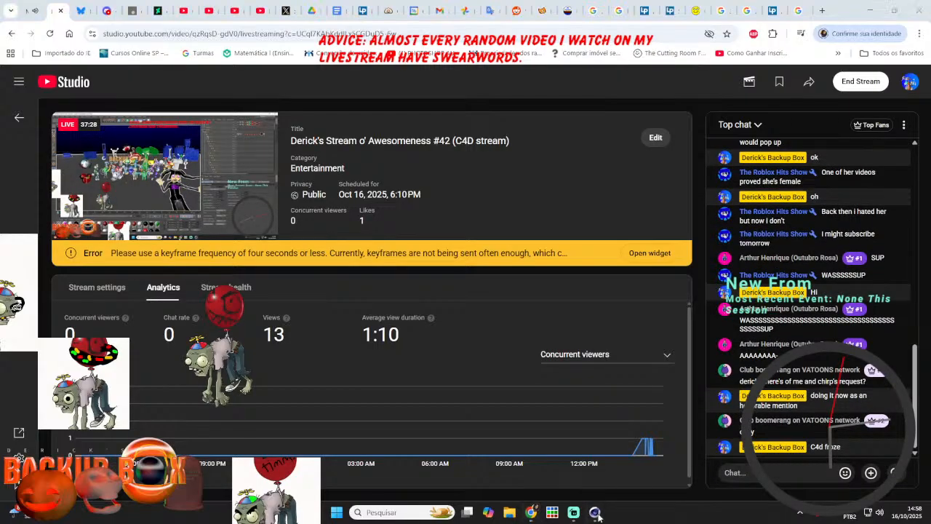
- Switch back to Cinema 4D through Streamlabs Desktop
left_click(538, 514)
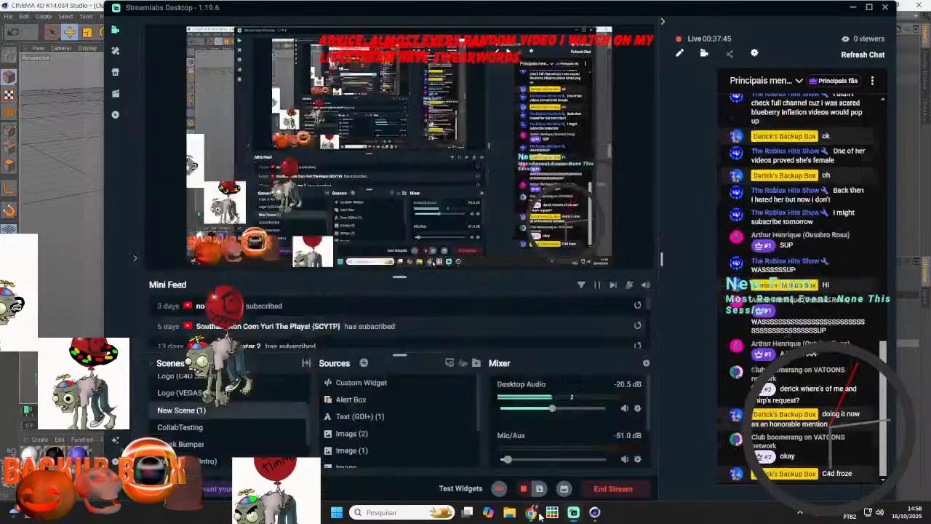
left_click(574, 513)
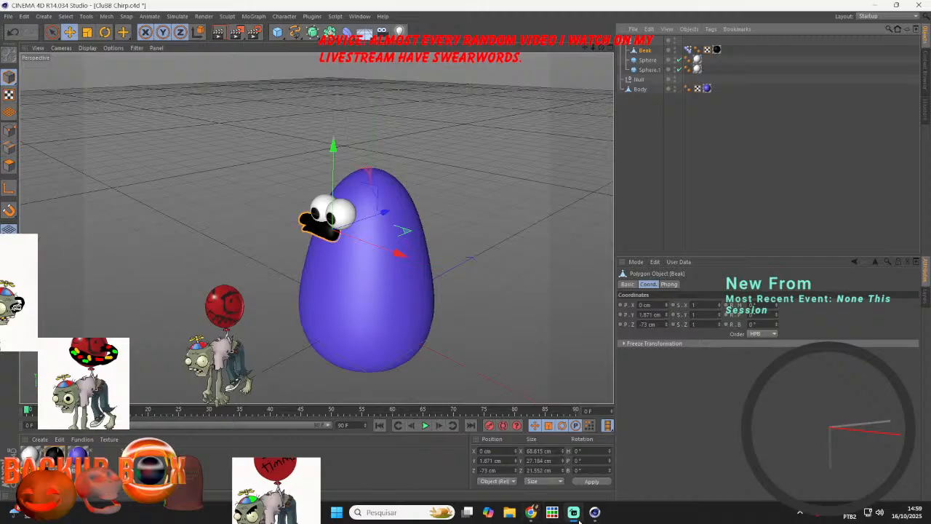
mouse_move(576, 518)
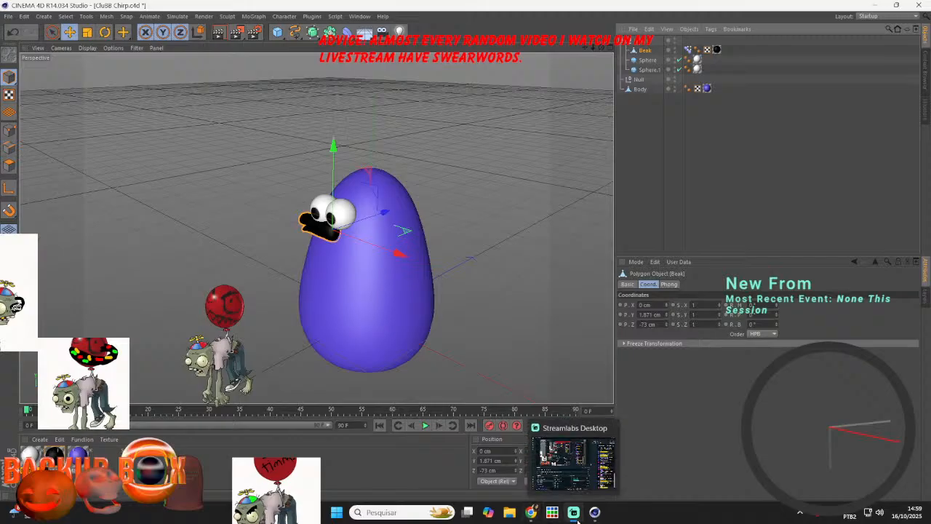
left_click(417, 332)
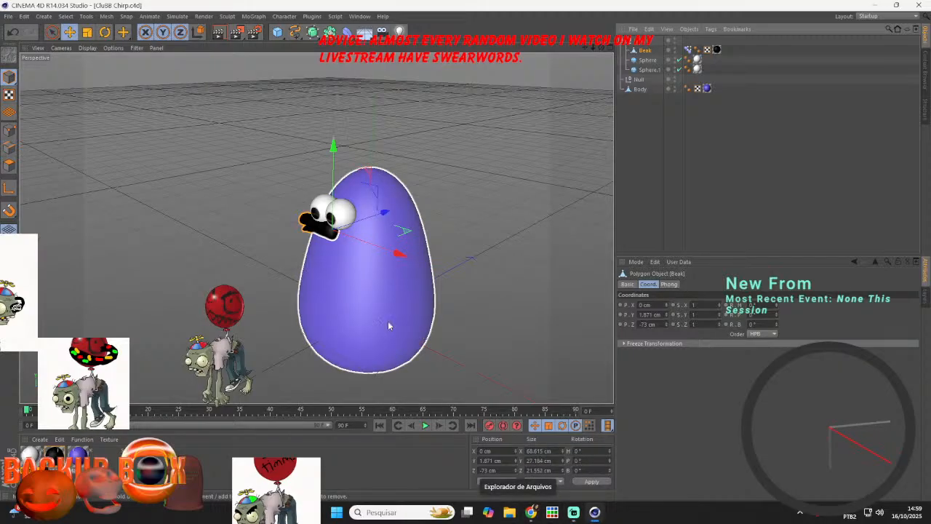
- Set the eye-control null's Z position to 0 cm and save the project
left_click(632, 45)
left_click_drag(601, 49, 545, 25)
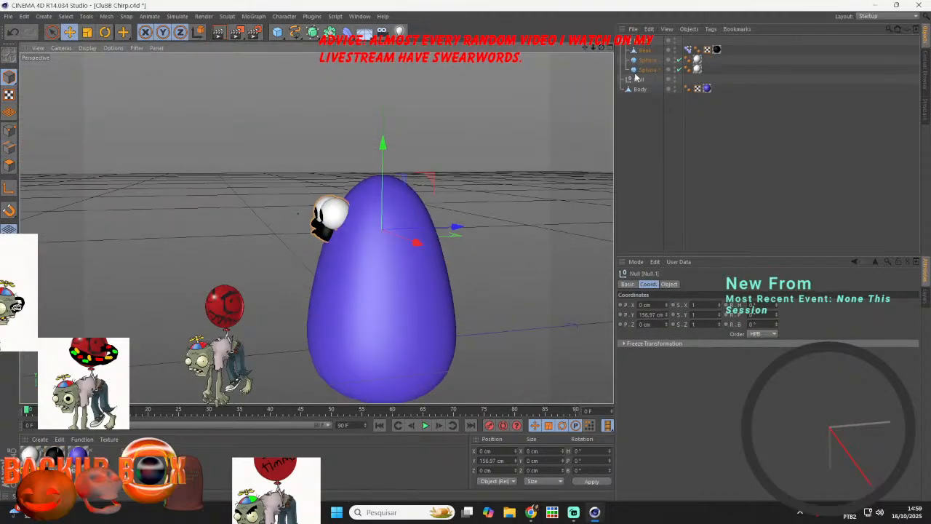
left_click(638, 80)
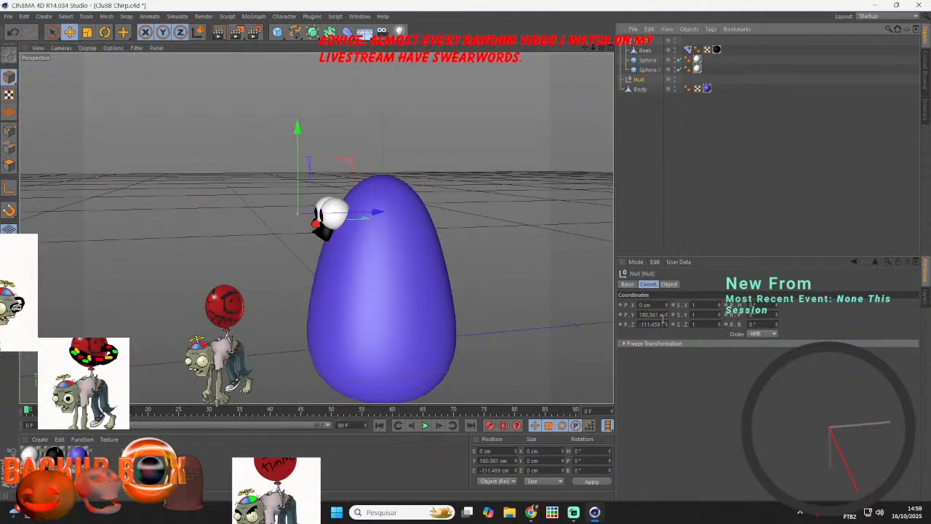
left_click_drag(663, 324, 632, 327)
type("0")
key("Return")
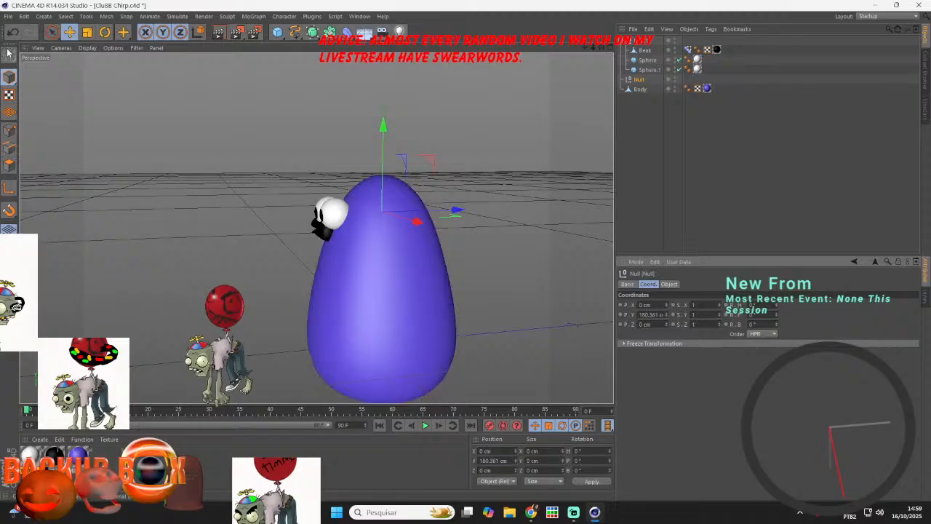
left_click(8, 16)
left_click(36, 96)
- Add a cube and a HyperNURBS object, and nest the cube inside the HyperNURBS
left_click_drag(599, 47, 584, 47)
left_click_drag(276, 33, 411, 42)
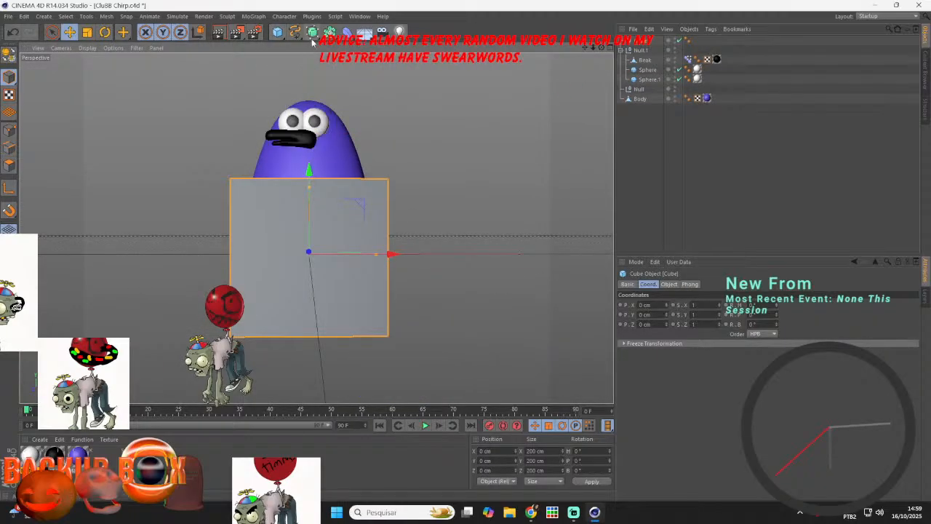
left_click_drag(313, 33, 336, 41)
left_click_drag(641, 50, 641, 43)
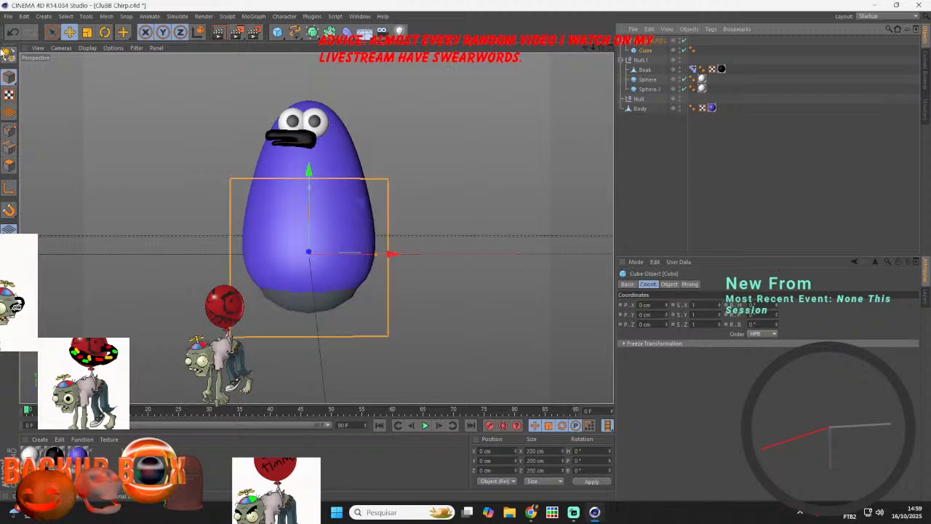
- Make the cube editable, scale it down to about 19 cm and lower it to the underside of the body
left_click(12, 56)
left_click(88, 33)
left_click_drag(439, 176, 179, 354)
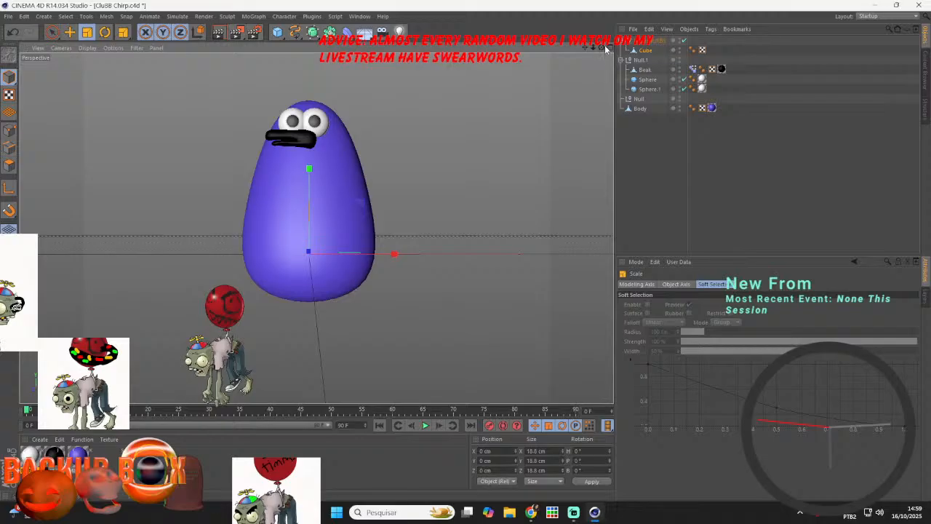
left_click_drag(603, 48, 510, 26)
left_click_drag(519, 215, 618, 202)
left_click(70, 33)
left_click_drag(389, 226, 391, 286)
- Extrude the cube's bottom face downward into a long leg, adding an end segment of about 17 cm
left_click(7, 165)
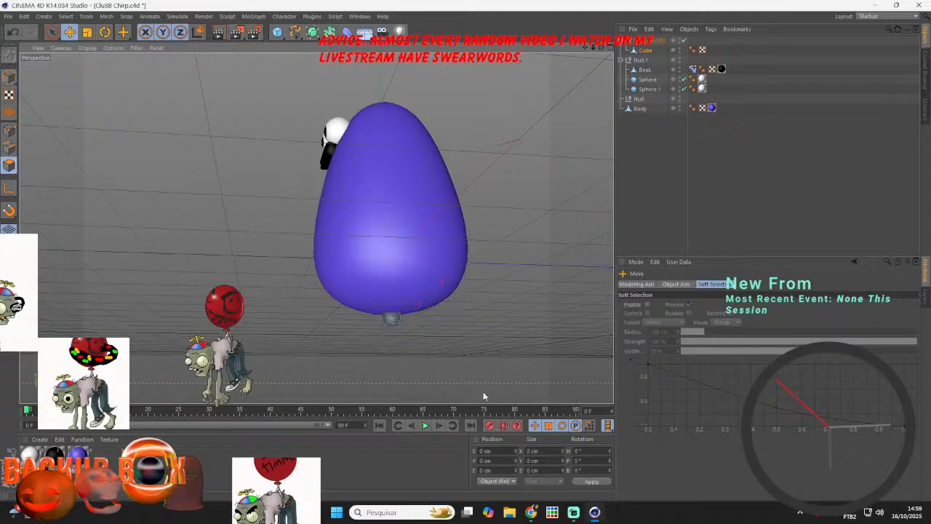
left_click(394, 325)
left_click_drag(400, 383, 404, 469)
left_click_drag(585, 48, 556, 1)
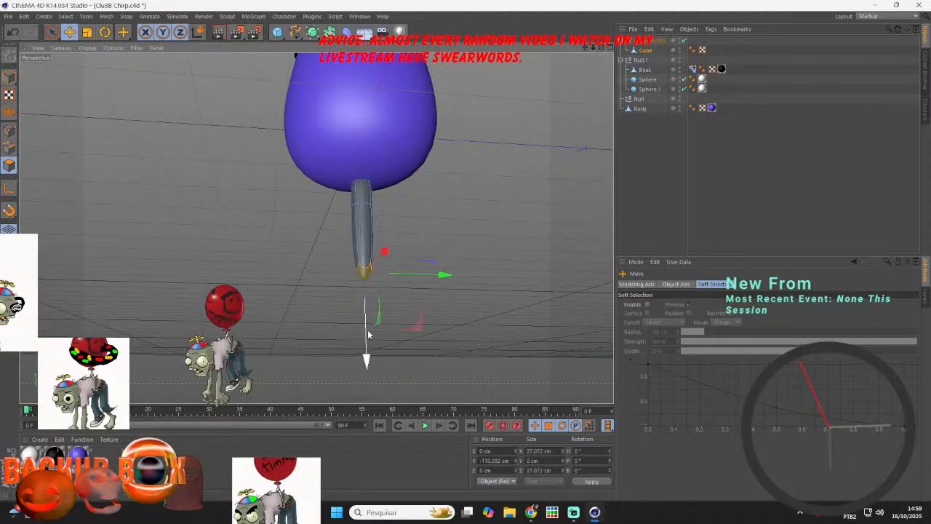
left_click_drag(367, 346, 366, 374)
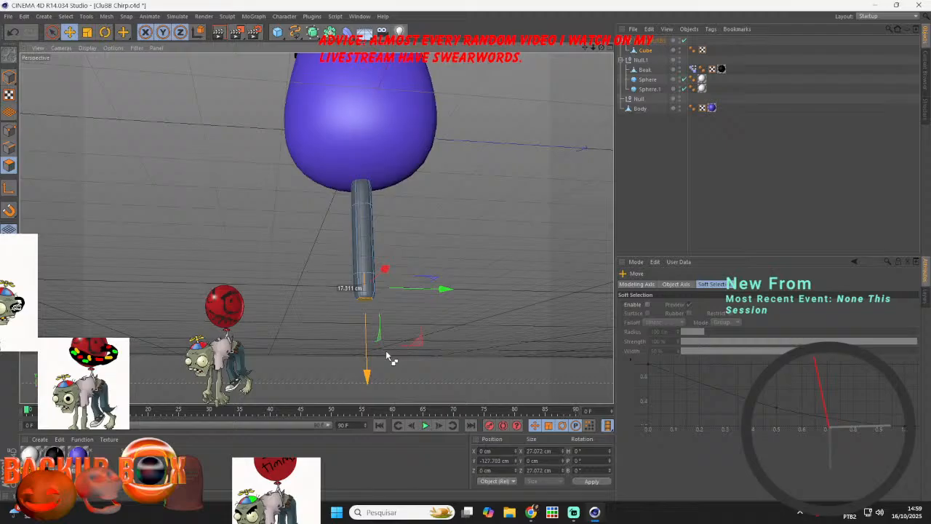
- Extrude the front face at the leg's lower end forward into a foot and apply the black material to the leg
left_click(357, 286)
left_click_drag(300, 243, 260, 239, "ctrl")
left_click(451, 293)
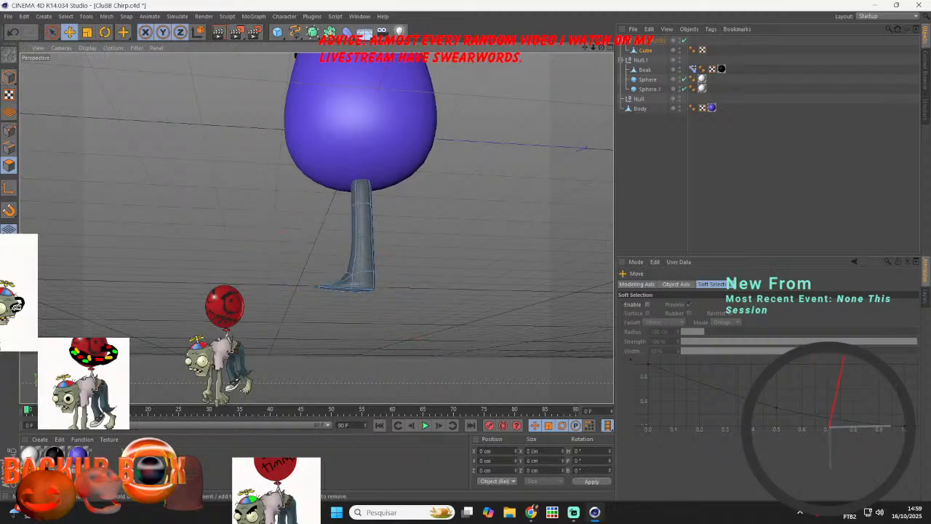
left_click_drag(367, 261, 367, 262)
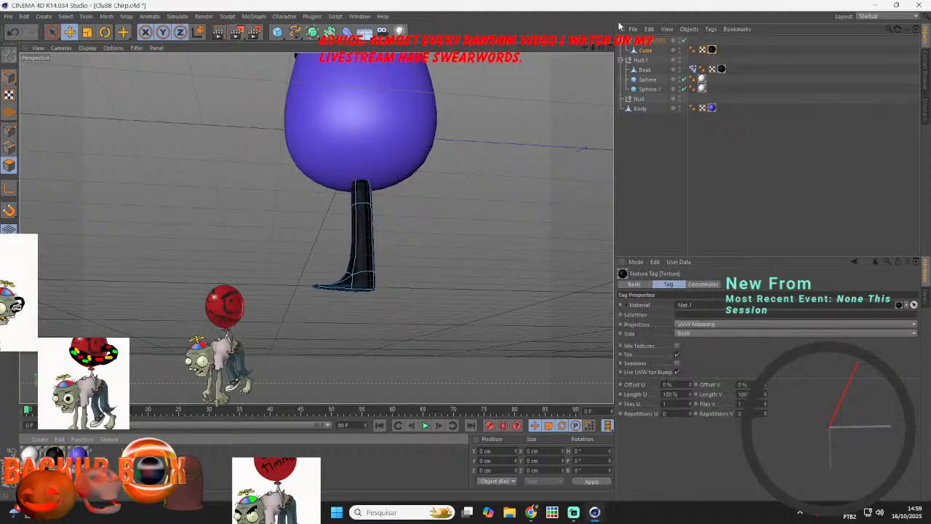
- Convert the leg's HyperNURBS to a polygon mesh, unparent the mesh and delete the leftover null, then save the project
left_click_drag(603, 49, 627, 50)
left_click(636, 43)
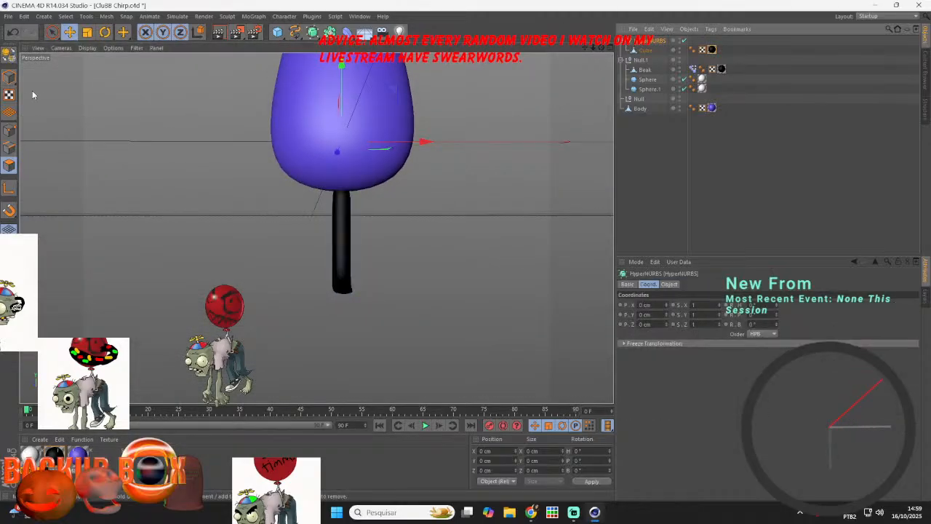
left_click(8, 54)
left_click(624, 41)
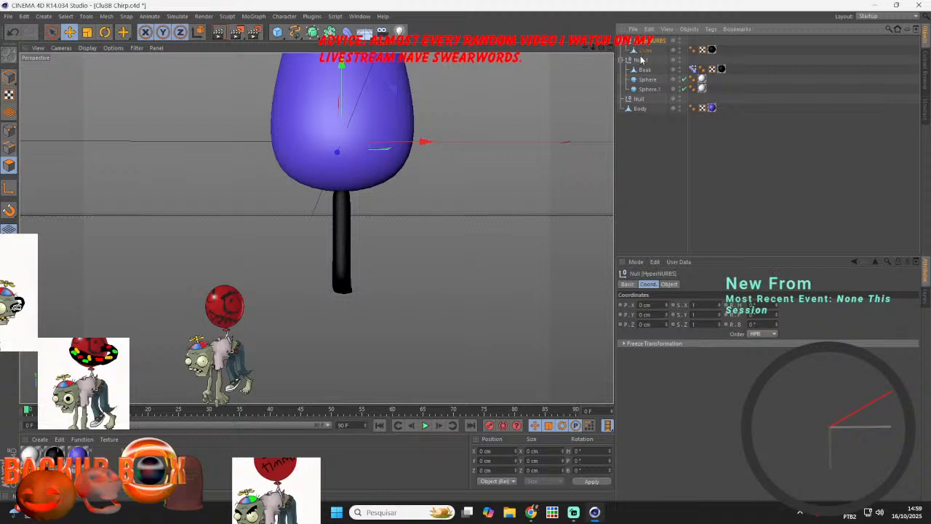
left_click_drag(641, 51, 646, 135)
left_click(642, 46)
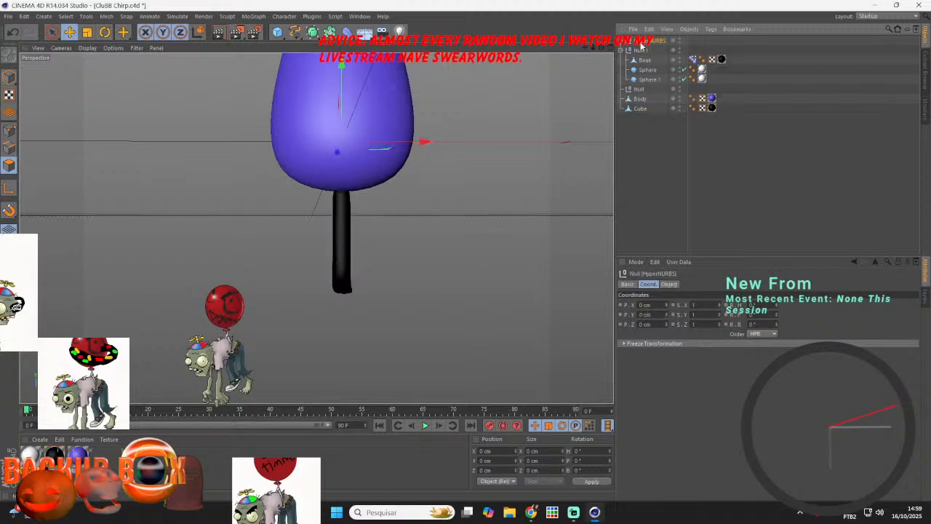
key("Delete")
left_click(12, 79)
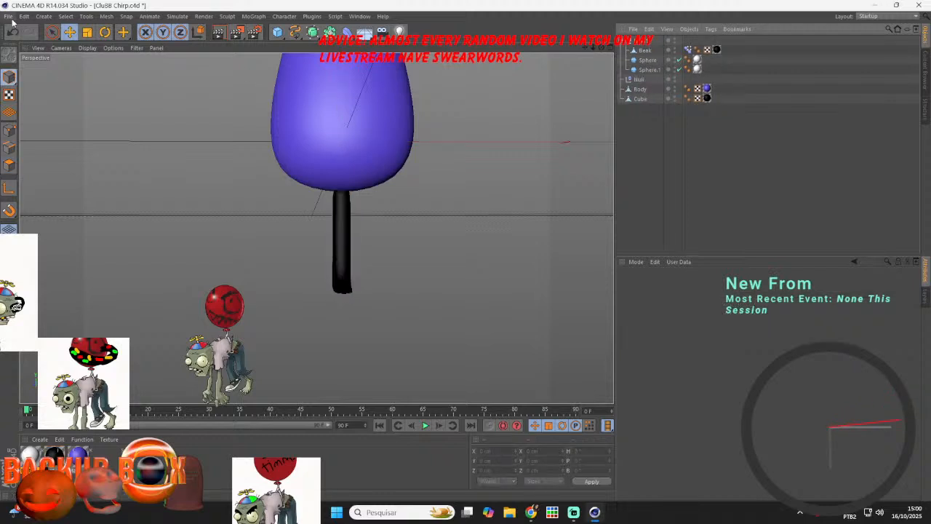
left_click(9, 16)
left_click(27, 96)
- Add a joint and place it at the top of the leg at about Y -70 cm
left_click(283, 16)
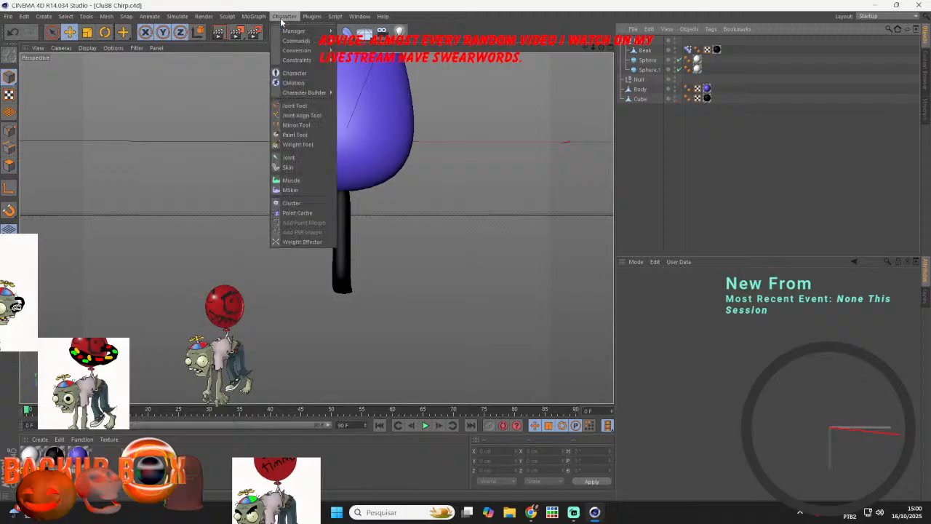
left_click(298, 159)
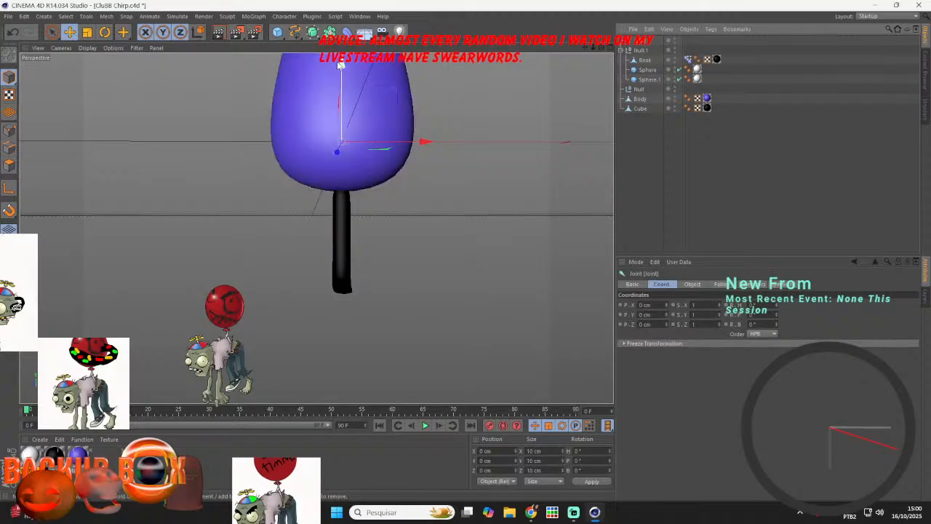
left_click_drag(342, 67, 340, 124)
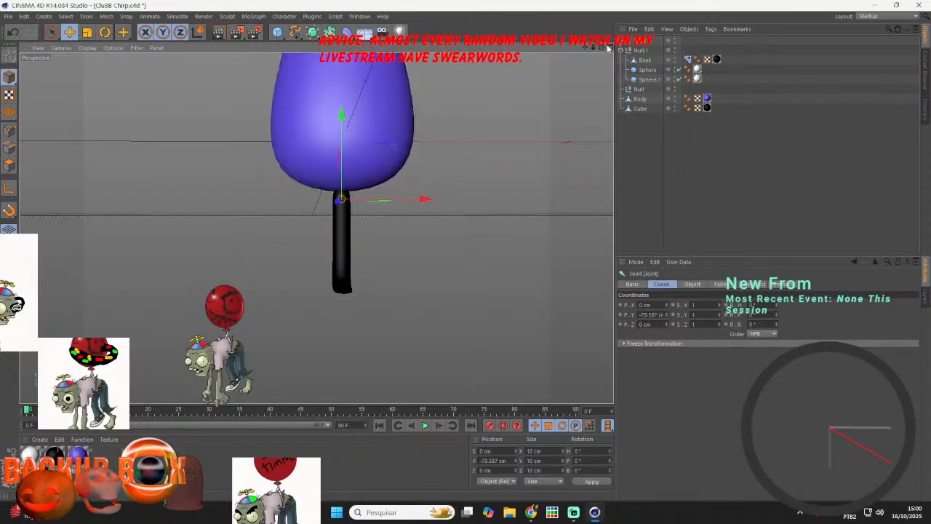
left_click_drag(602, 48, 317, 223)
scroll(337, 198, "up", 5)
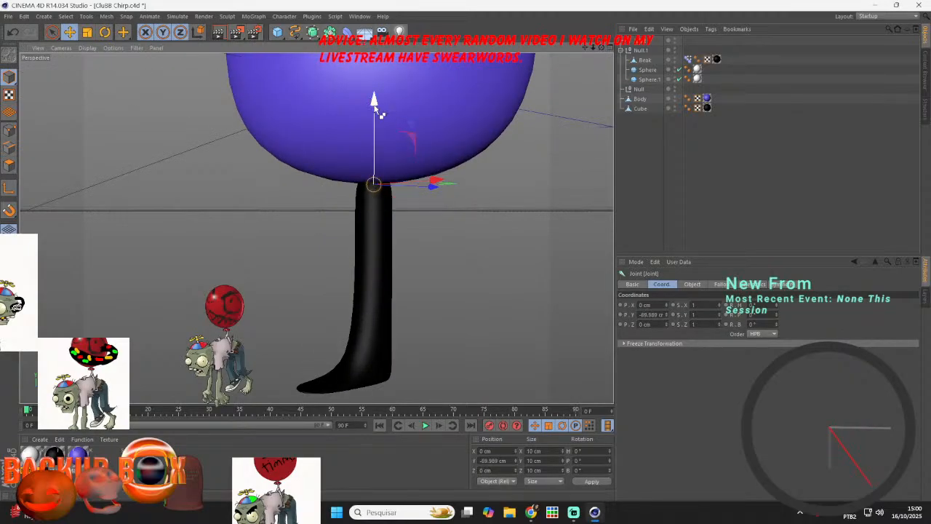
- Place copies of the joint at the knee, the ankle and the tip of the foot
left_click_drag(375, 124, 385, 283)
left_click_drag(432, 358, 329, 343, "ctrl")
left_click_drag(307, 306, 309, 308)
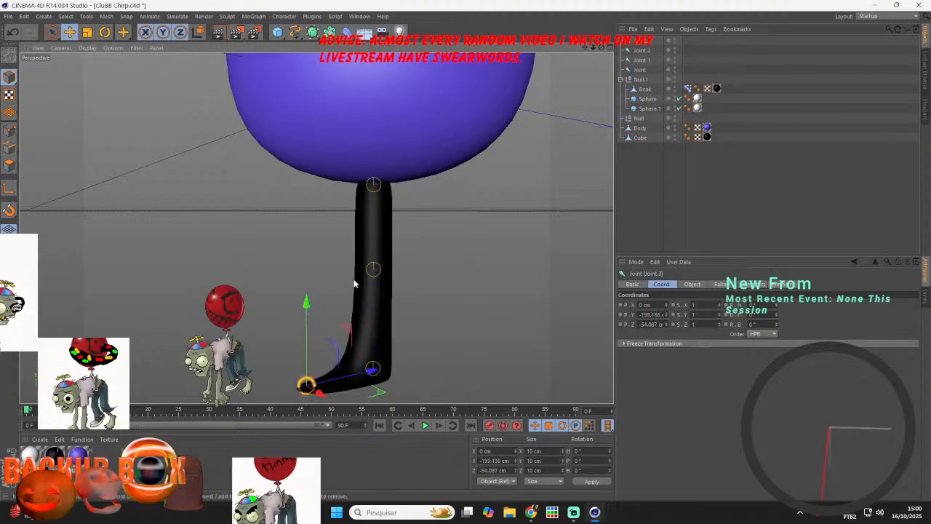
- Parent the four joints into a chain from hip to toe and nest the chain under the leg mesh
left_click_drag(642, 50, 639, 70)
left_click(643, 41)
left_click(641, 41)
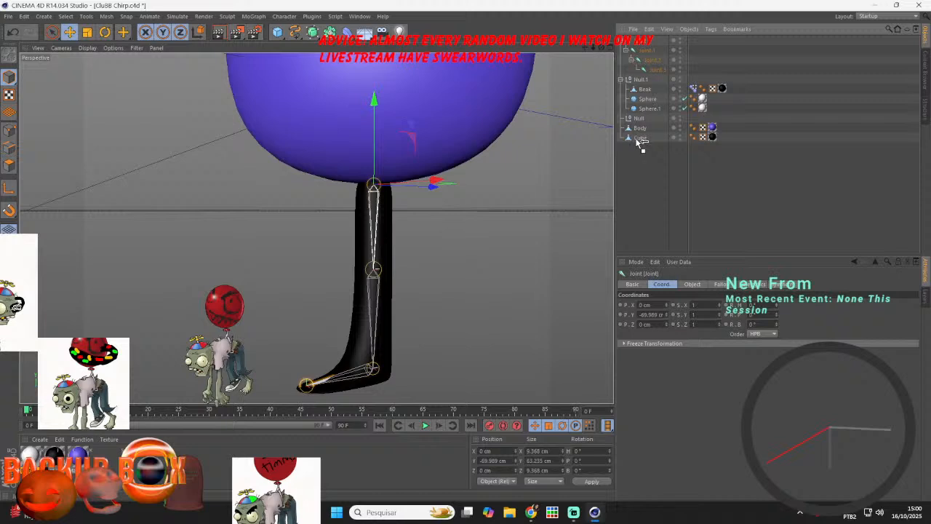
left_click_drag(638, 142, 641, 142)
- Bind the leg mesh to its four joints and save the project
left_click(639, 101)
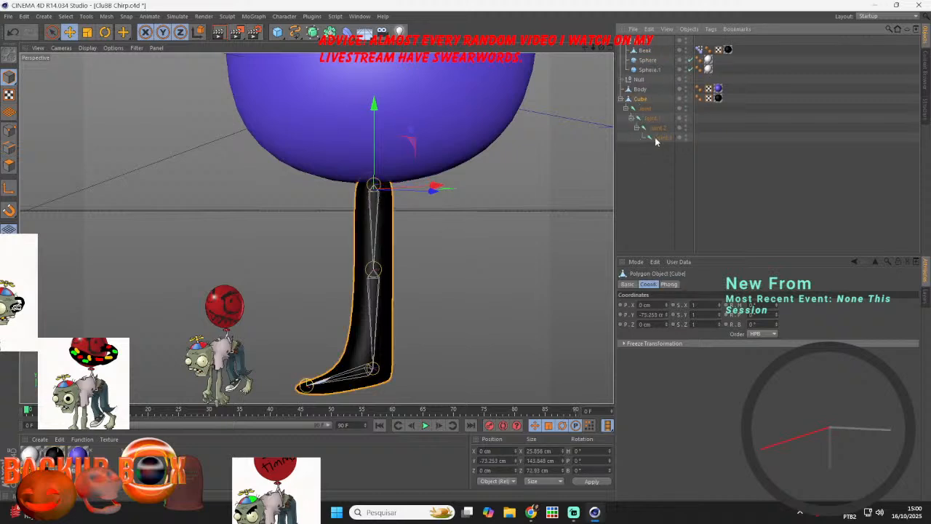
left_click(657, 138, "shift")
left_click(285, 16)
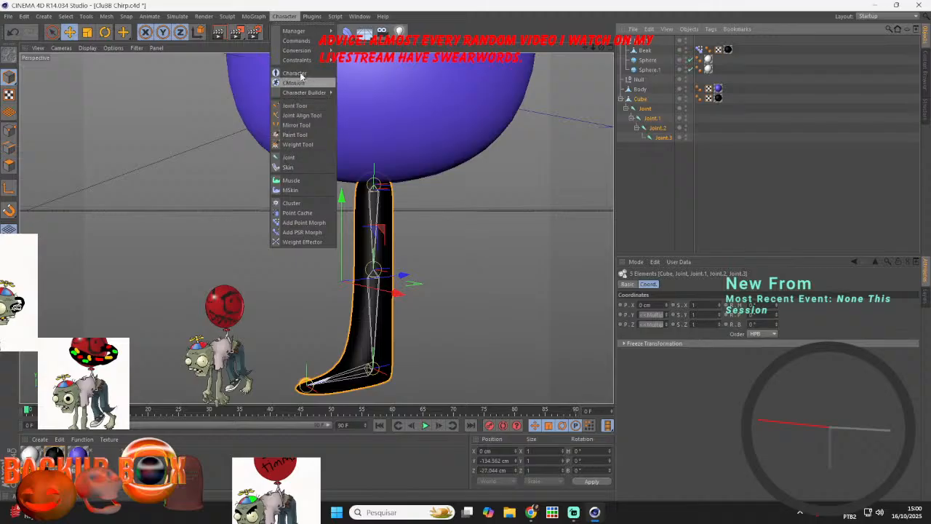
mouse_move(319, 43)
left_click(361, 60)
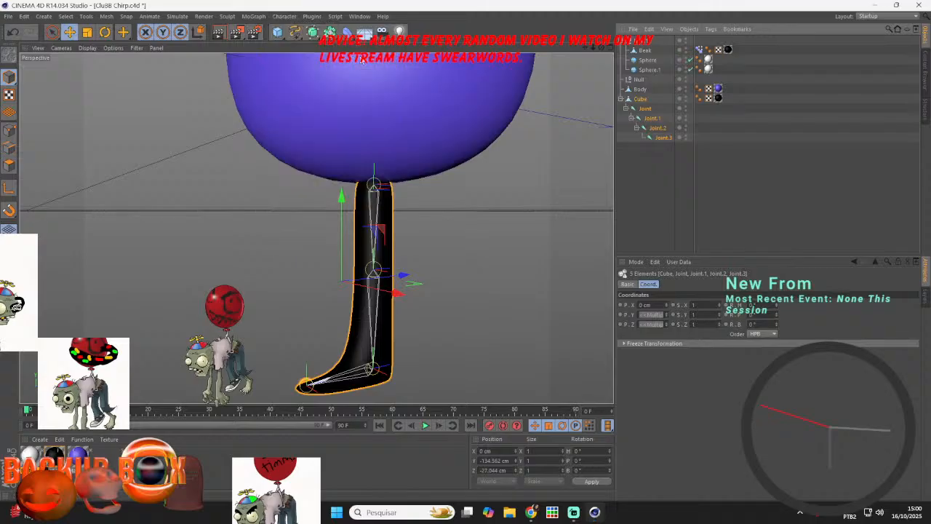
left_click(7, 16)
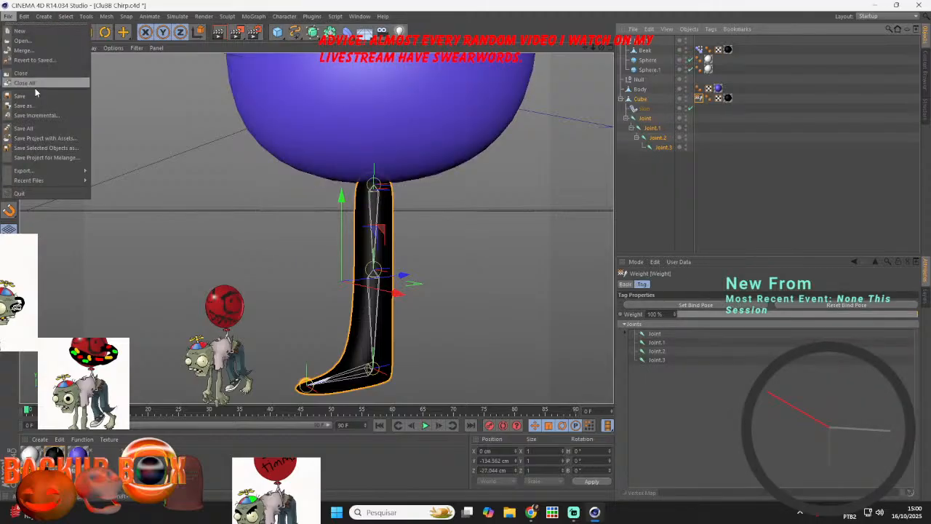
left_click(29, 96)
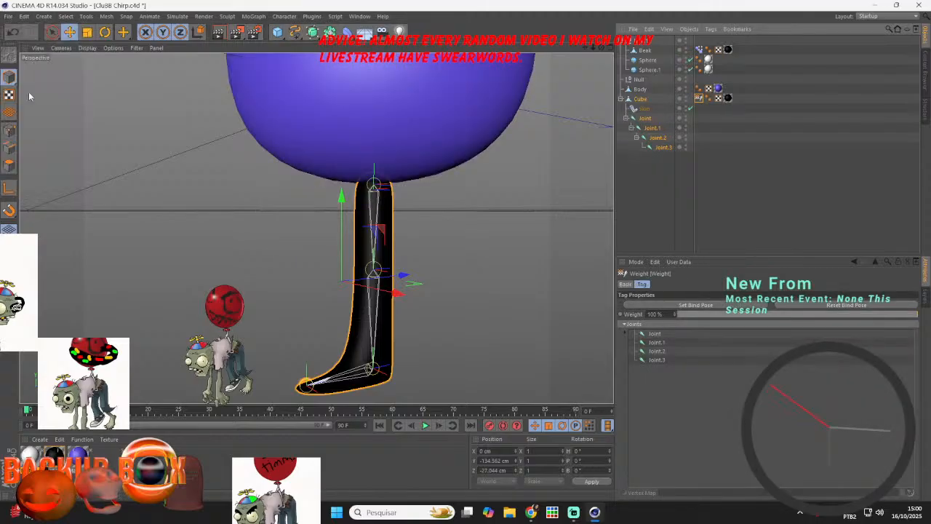
- Check the live chat in Streamlabs Desktop and return to Cinema 4D
left_click(573, 513)
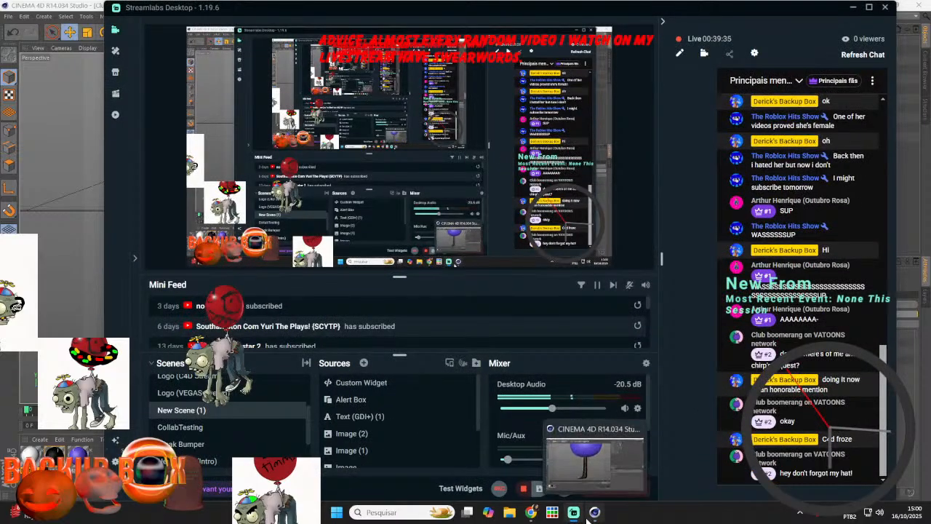
left_click(595, 512)
- Duplicate the rigged leg, place the pair at about X -23.5 cm and X 24 cm, and save the project
left_click_drag(602, 48, 532, 49)
left_click(639, 99)
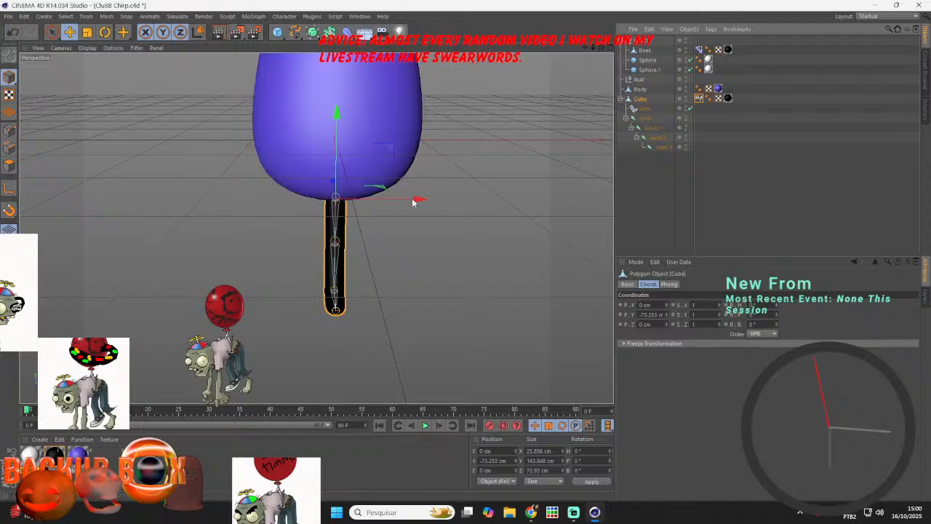
left_click_drag(409, 200, 447, 202)
left_click(639, 159)
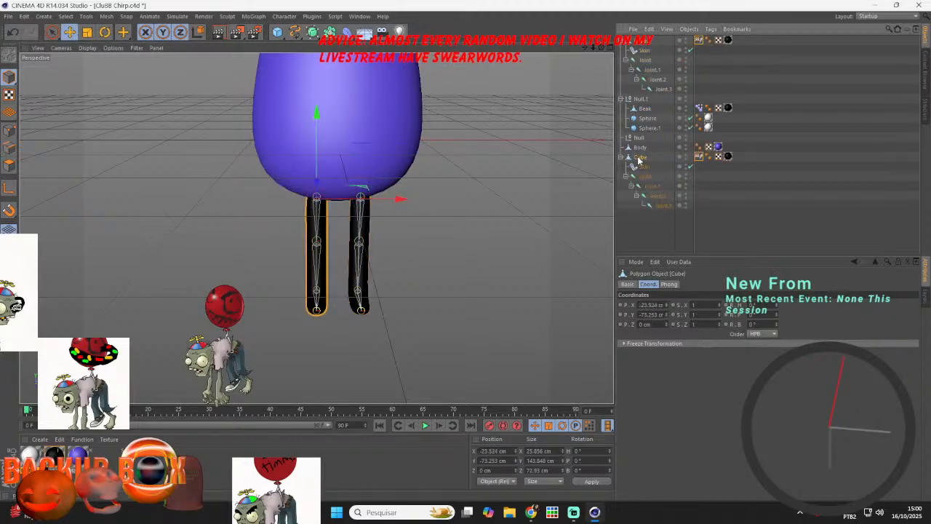
left_click(639, 45)
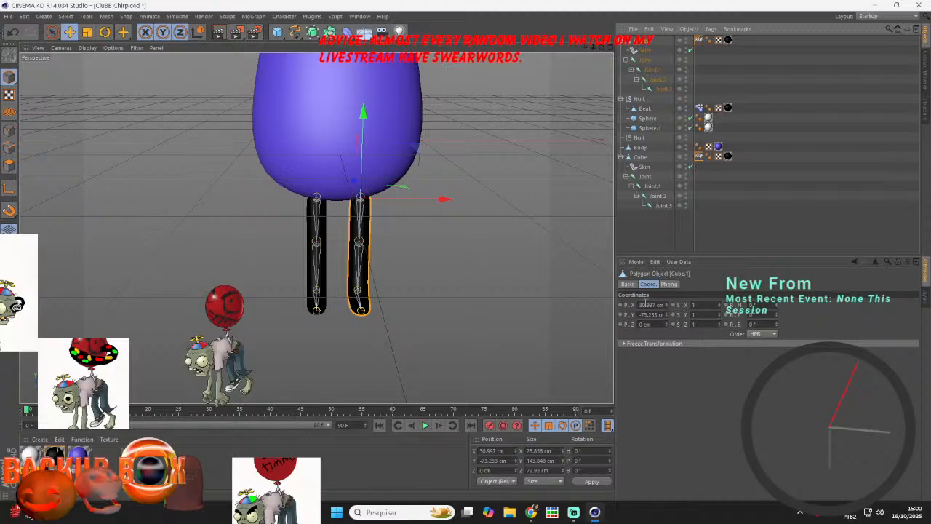
left_click(645, 304)
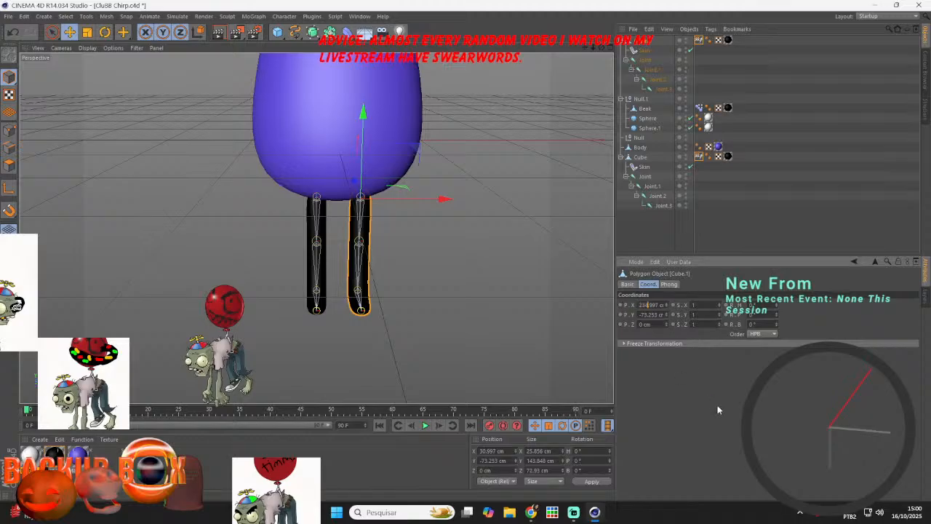
key("Return")
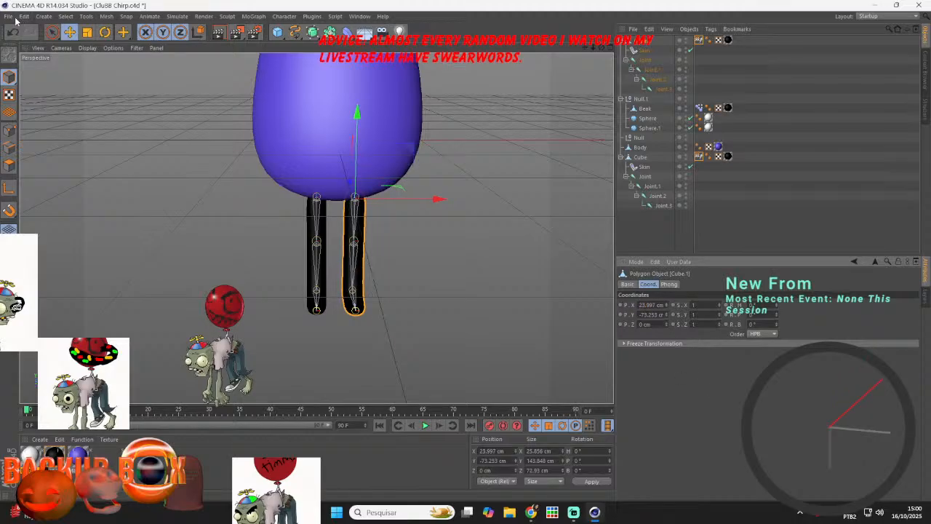
left_click(13, 17)
left_click(31, 98)
- Create a cube, nest it under a new HyperNURBS object, and scale the smoothed shape down to about 47 cm
left_click_drag(585, 47, 574, 198)
left_click_drag(278, 34, 331, 46)
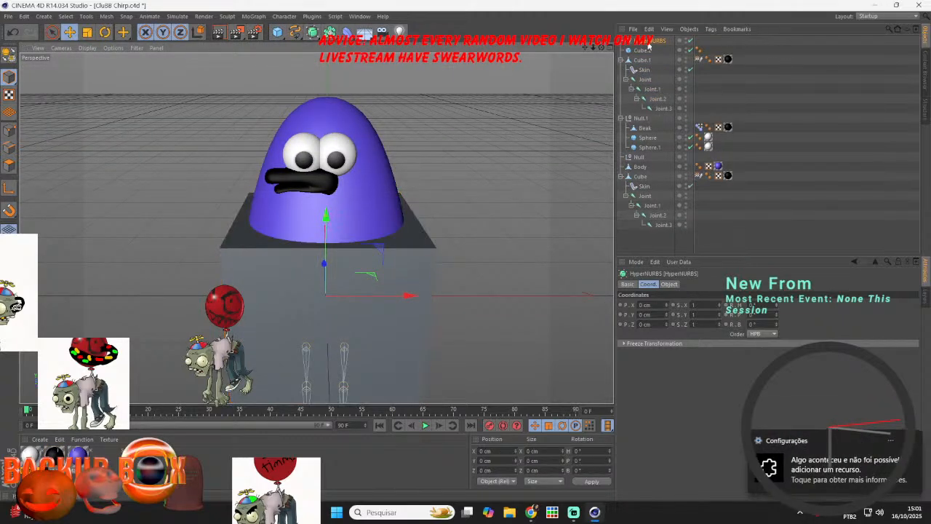
left_click_drag(639, 49, 651, 40)
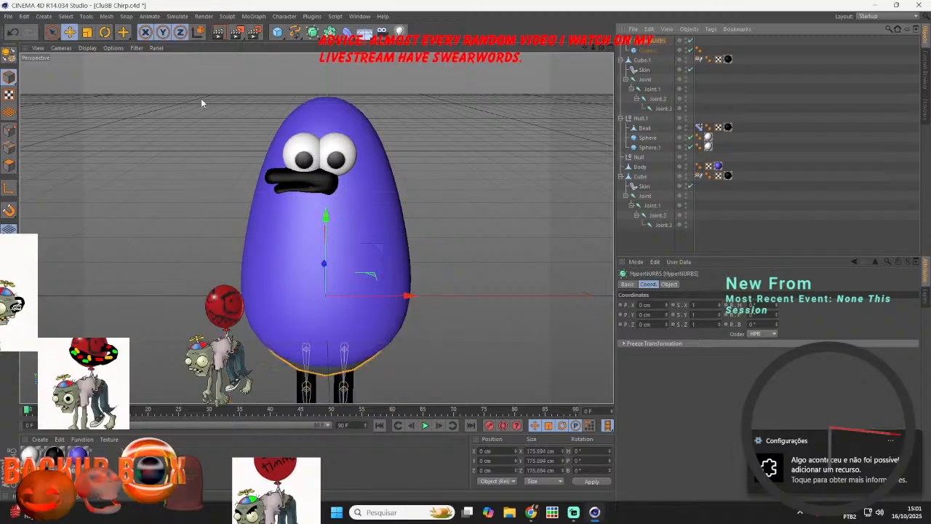
left_click(86, 32)
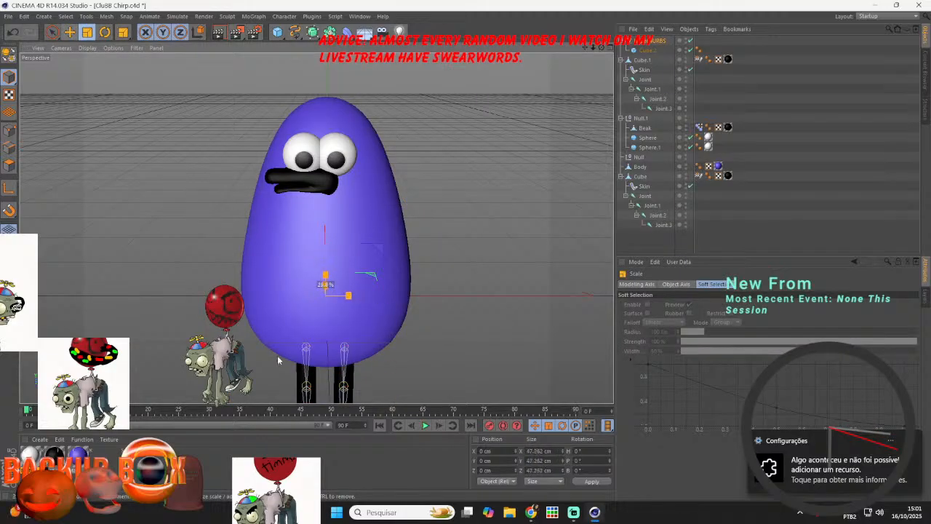
- Move the smoothed cube up onto the top of the egg-shaped body, at about Y 244 cm
left_click(70, 33)
left_click_drag(325, 215, 333, 1)
left_click(292, 469)
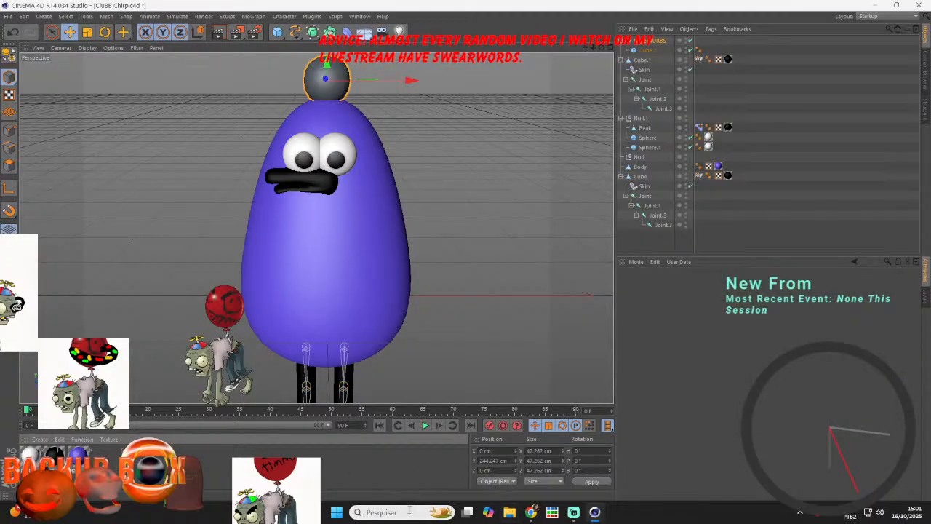
- Switch to YouTube Studio, post "ok" and "also it froze again" in the live chat, and return to Cinema 4D
left_click(540, 512)
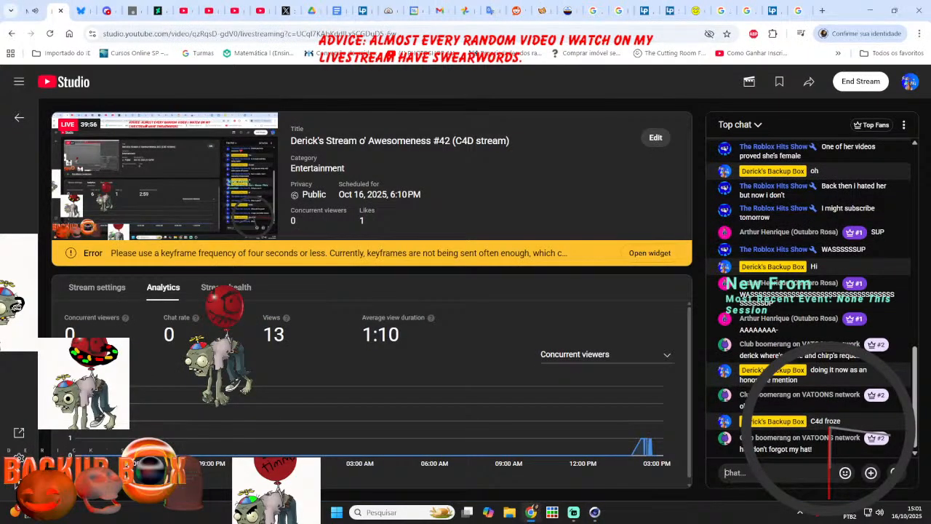
type("ok")
key("Return")
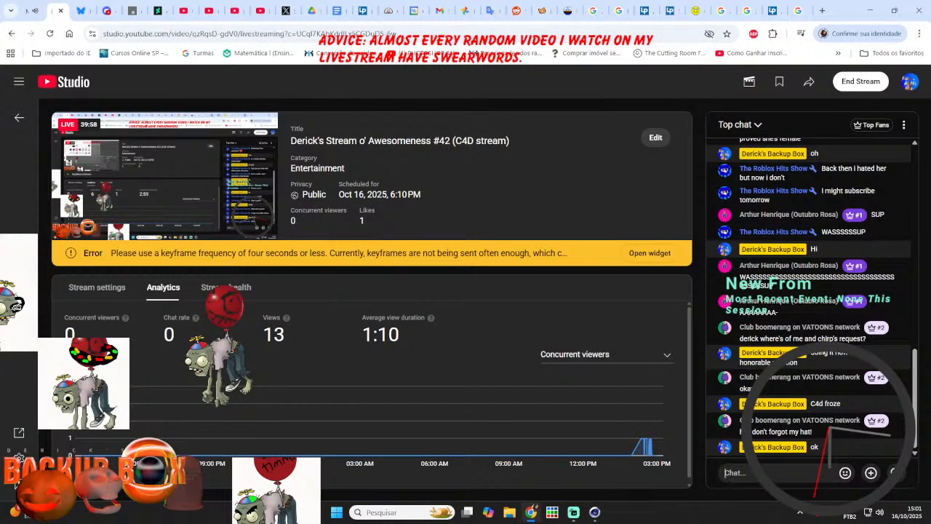
type("als froze again")
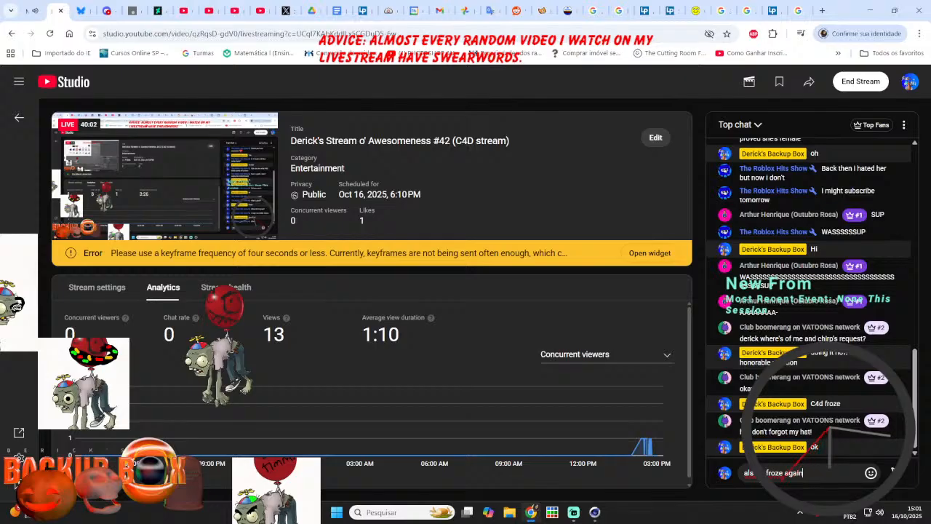
key("Return")
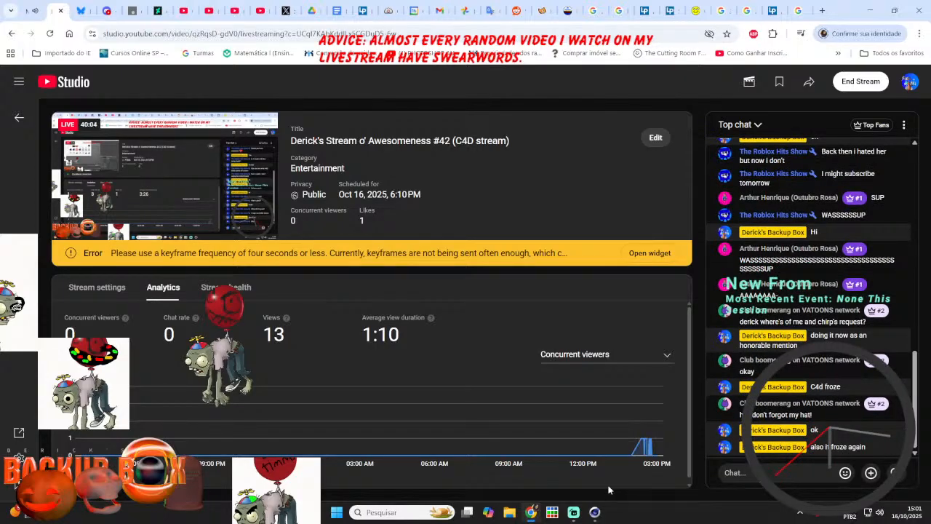
left_click(595, 512)
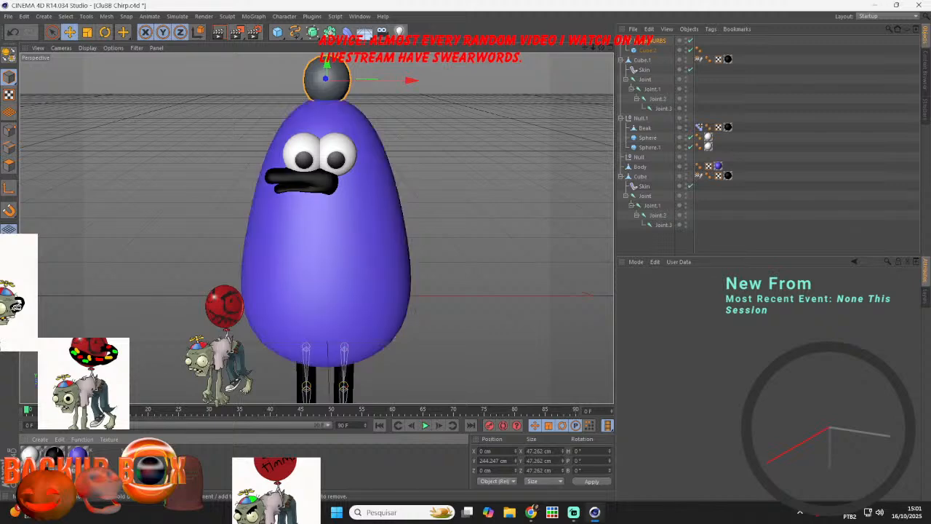
- Create a new default light grey material and apply it to the smoothed cube above the head
double_click(277, 470)
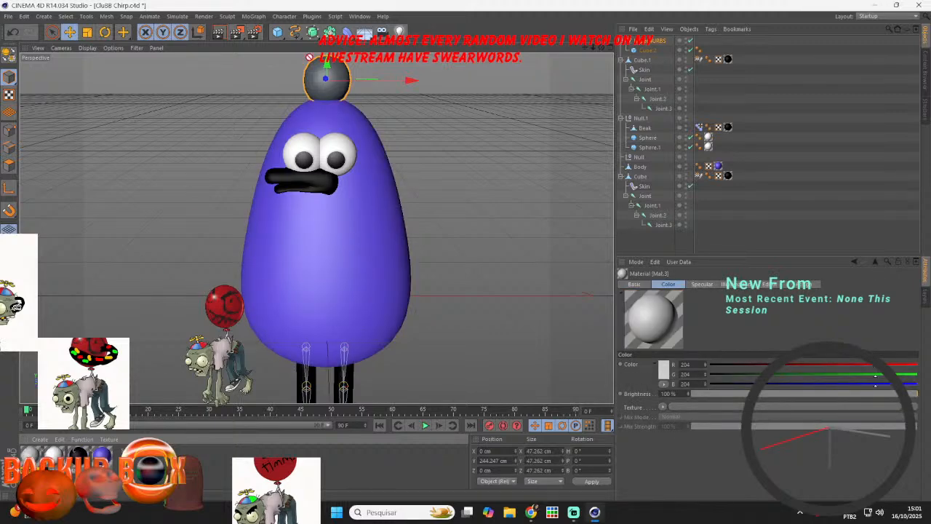
left_click_drag(309, 57, 321, 72)
left_click_drag(586, 48, 416, 123)
scroll(372, 139, "up", 4)
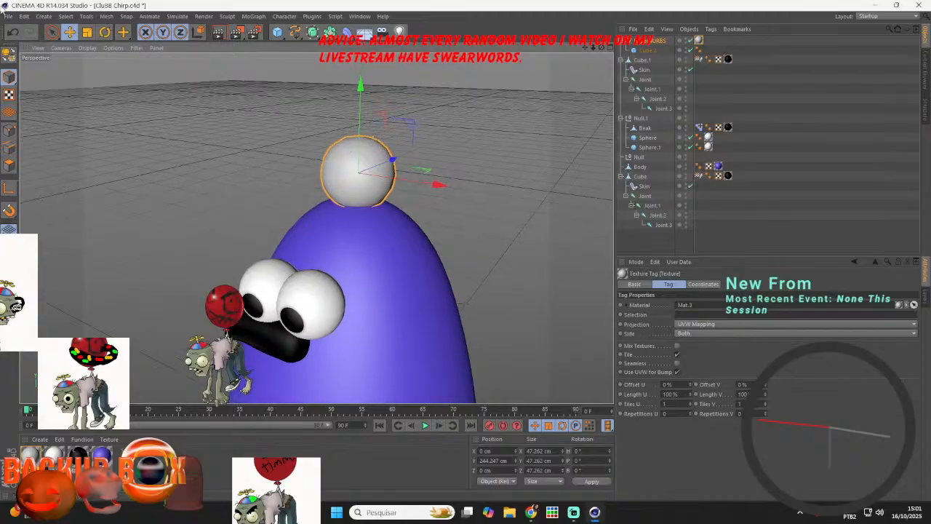
left_click(8, 16)
left_click(275, 80)
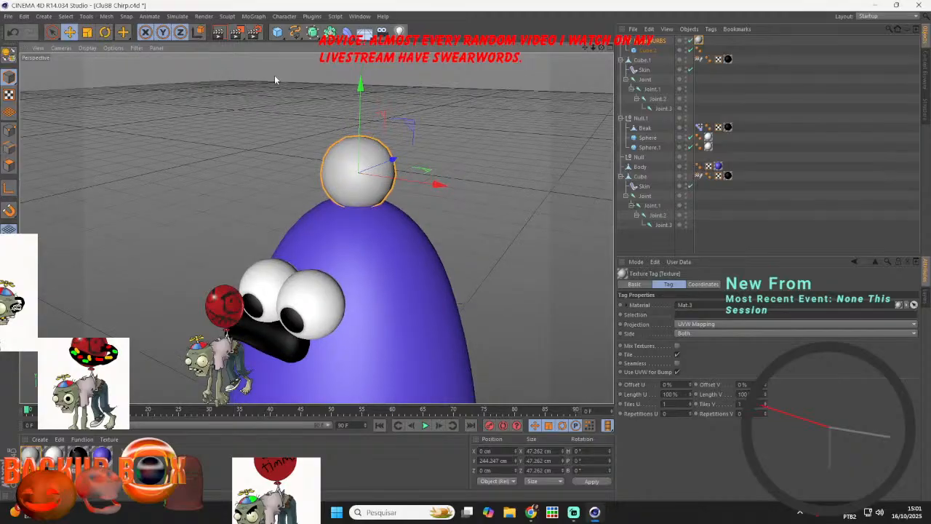
- Raise the smoothed cube to about Y 279 cm and make its source cube editable in polygon mode
left_click(643, 51)
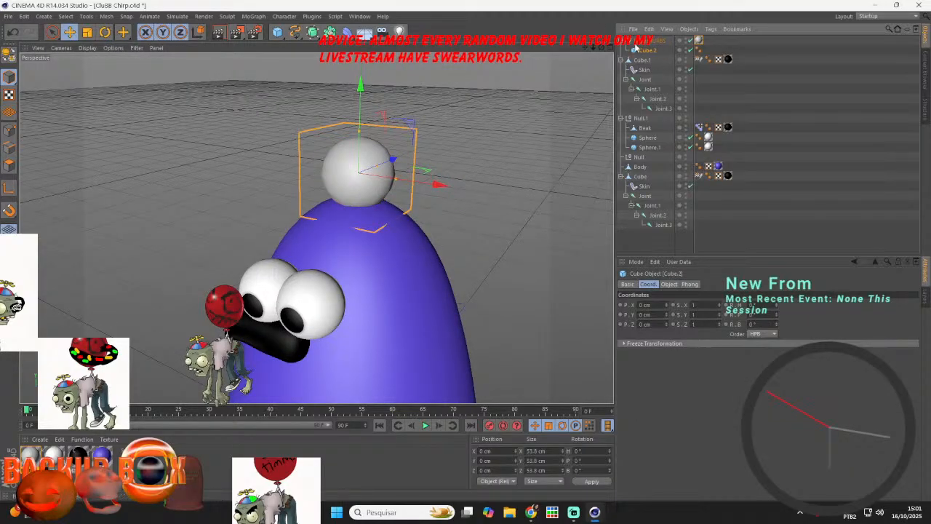
left_click(654, 41)
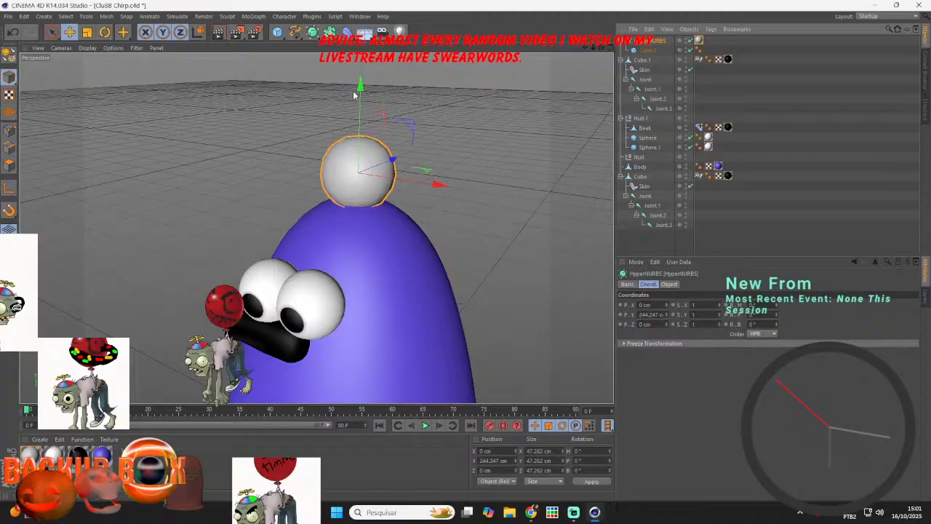
left_click_drag(354, 95, 591, 22)
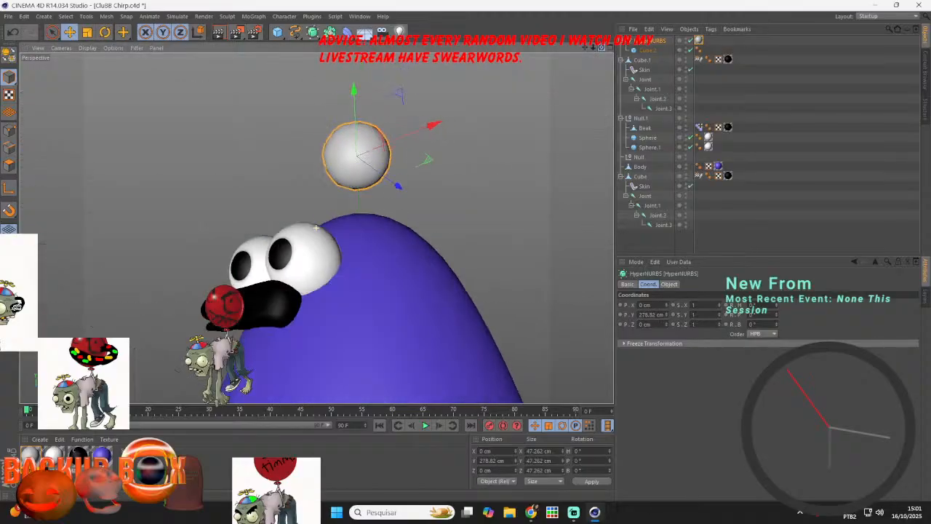
left_click(642, 61)
left_click(655, 51)
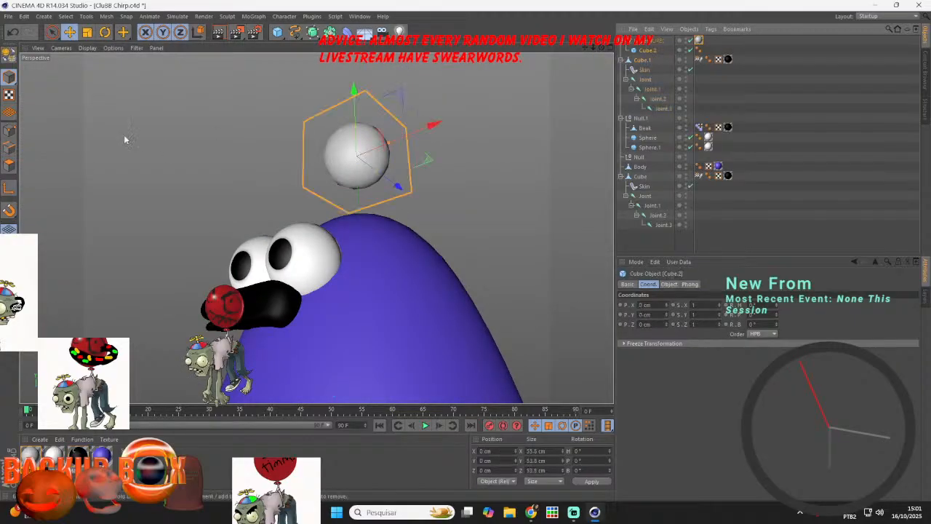
left_click(10, 169)
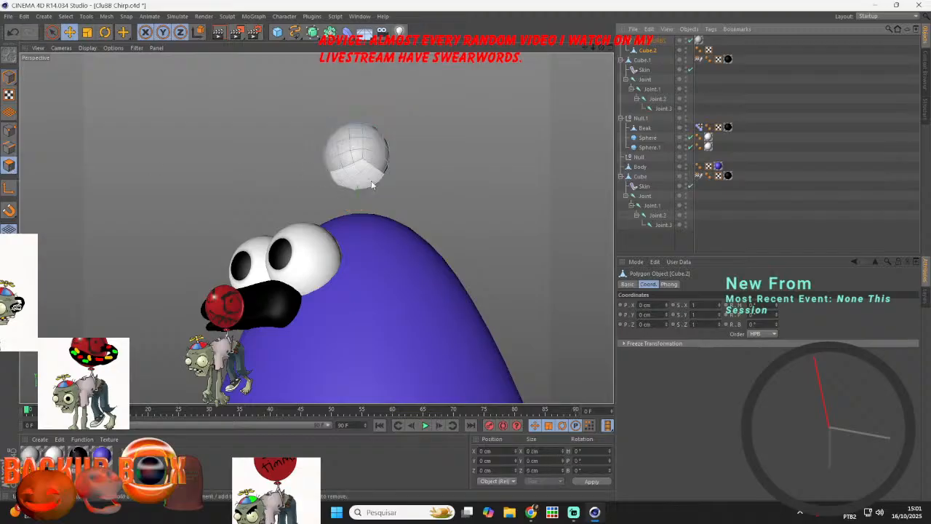
- Inset the cube's bottom face to about 23 cm and push it slightly up into the mesh
left_click(373, 183)
left_click(87, 33)
left_click_drag(460, 128, 242, 188, "ctrl")
left_click(70, 33)
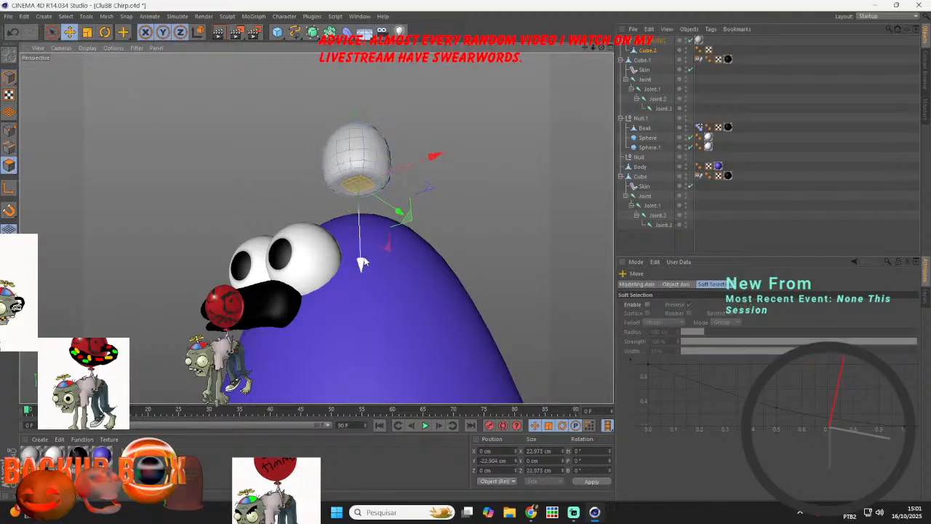
left_click_drag(399, 211, 399, 191)
- Widen the cube's top face into a broad brim and push its centre down to hollow out a bowl
left_click_drag(603, 48, 569, 152)
left_click(363, 115)
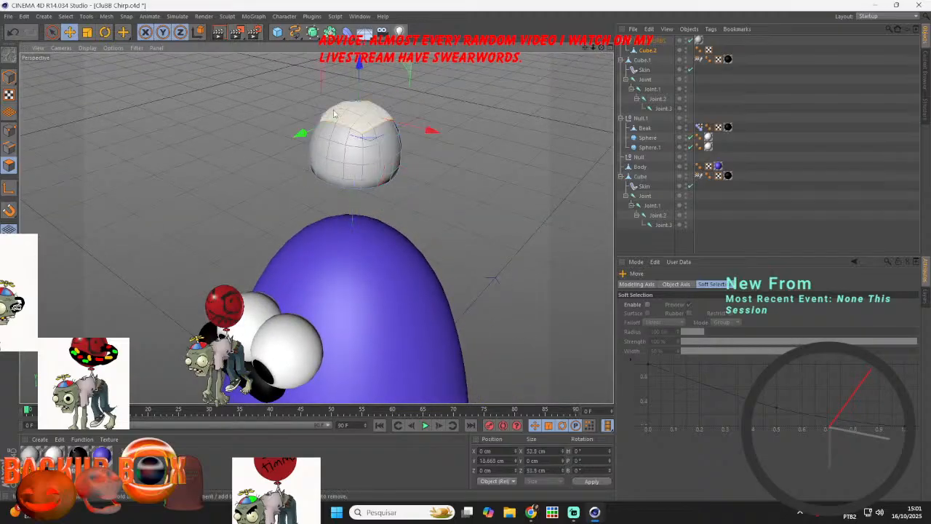
left_click(87, 33)
left_click_drag(374, 158, 335, 264)
left_click(70, 32)
left_click_drag(360, 79, 368, 143)
- Shrink the bowl's inner face to about 15 cm and raise it to about Y 56 cm as the hat's central peak
left_click(87, 32)
left_click_drag(449, 243, 194, 267)
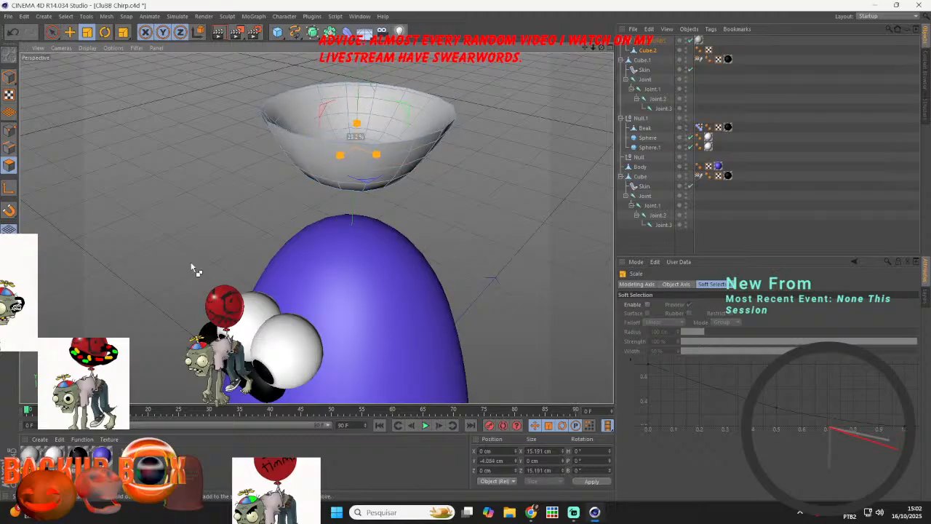
left_click(70, 32)
left_click_drag(360, 64, 360, 6)
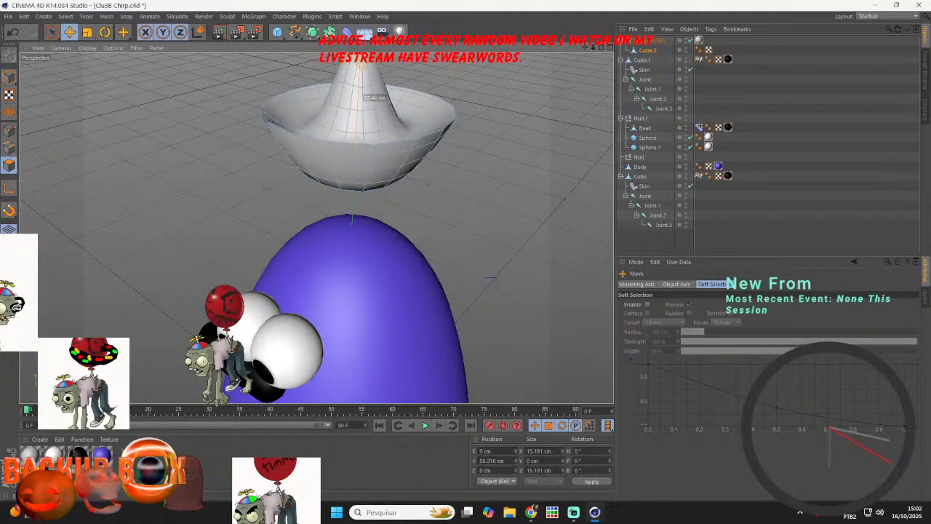
- Lower the tip face of the hat's central peak to about Y 33 cm
left_click(541, 133)
left_click_drag(602, 48, 651, 21)
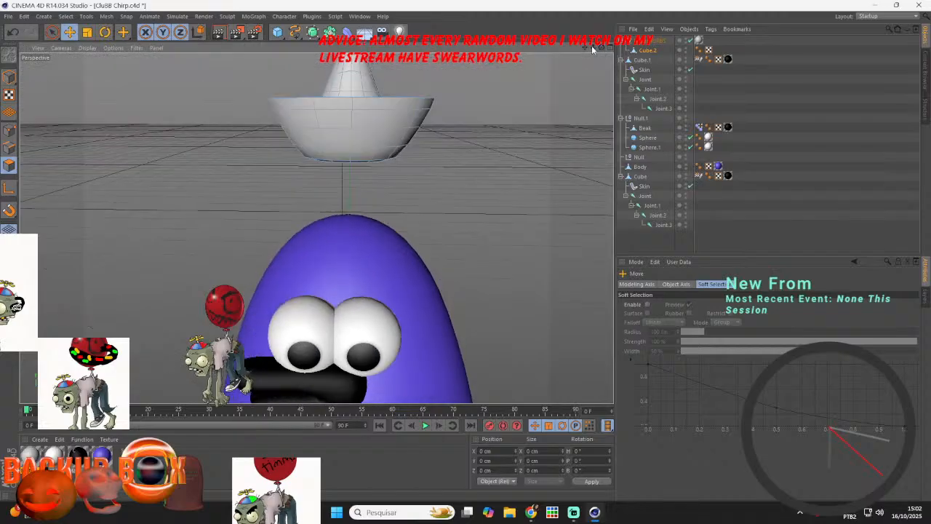
left_click_drag(582, 47, 575, 123)
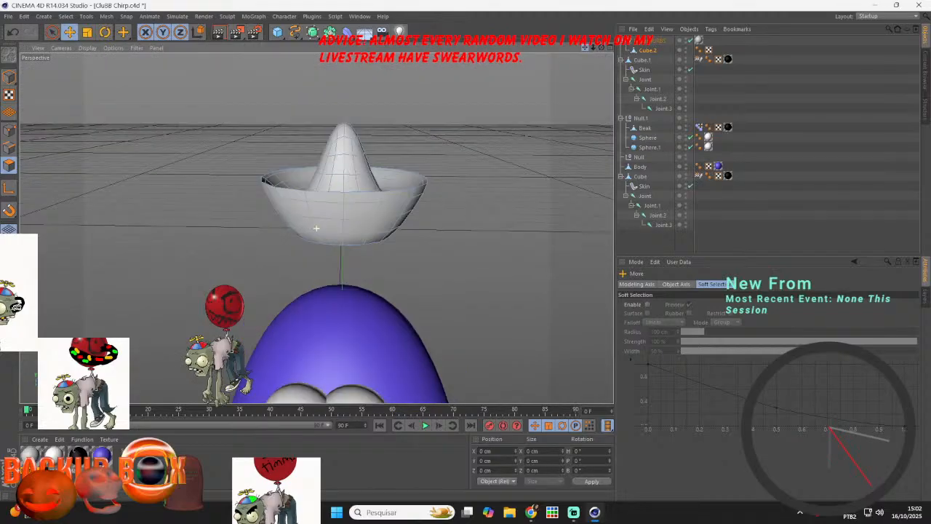
left_click(352, 131)
left_click_drag(347, 64, 368, 87)
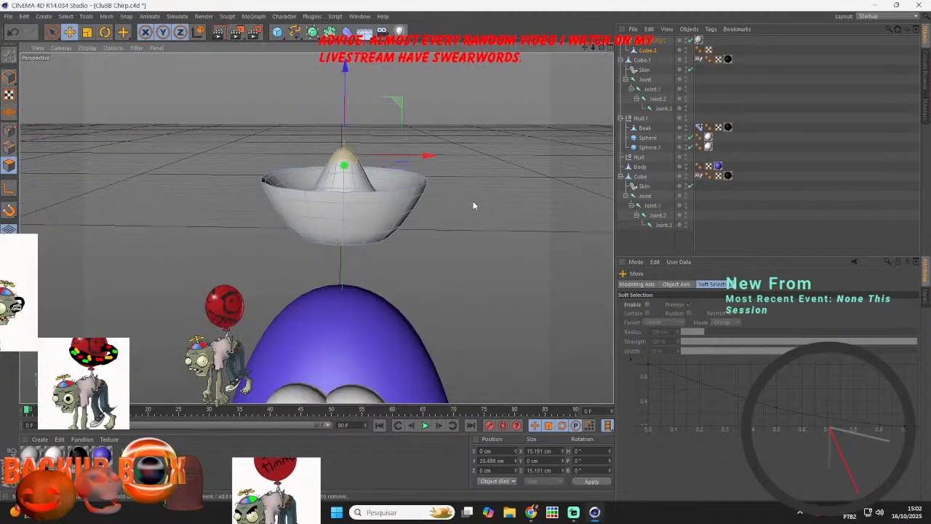
left_click(474, 201)
- Convert the HyperNURBS hat into an editable mesh and lower it onto the head at about Y 229 cm
left_click(646, 43)
left_click(644, 50)
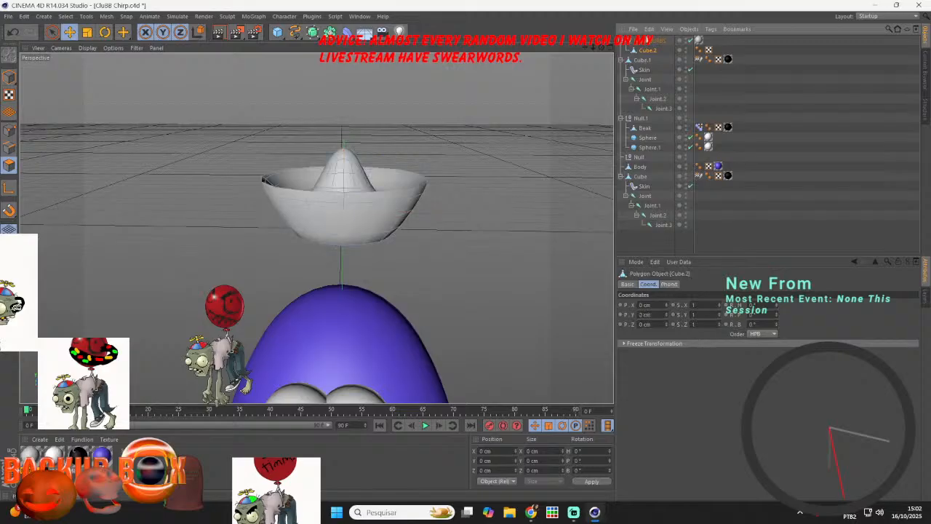
left_click(645, 42)
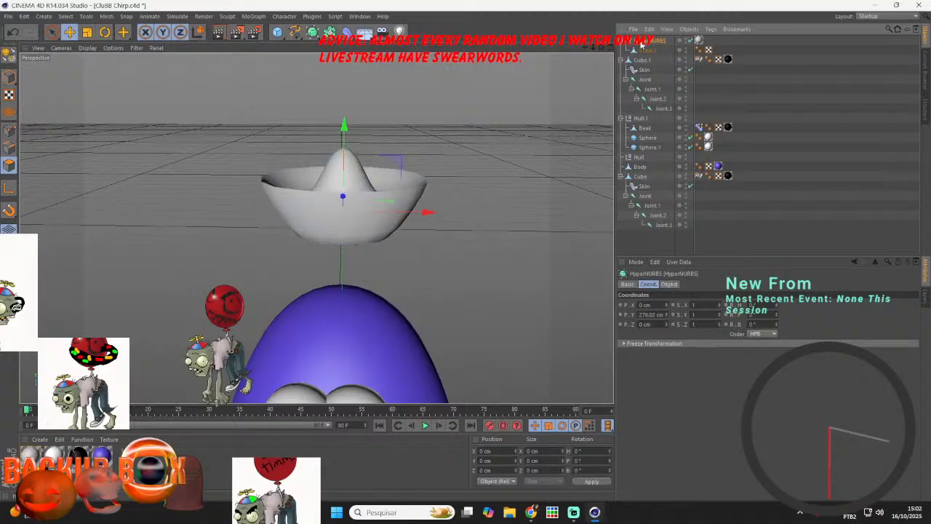
left_click(9, 77)
left_click_drag(346, 128, 375, 201)
- Scale the hat uniformly down to about 59 cm wide and save the project
left_click(86, 32)
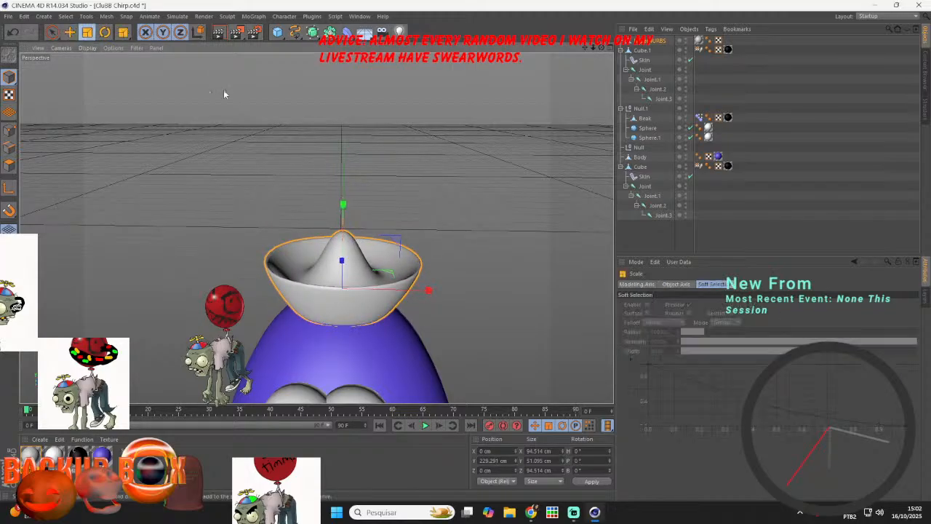
left_click_drag(313, 161, 252, 202)
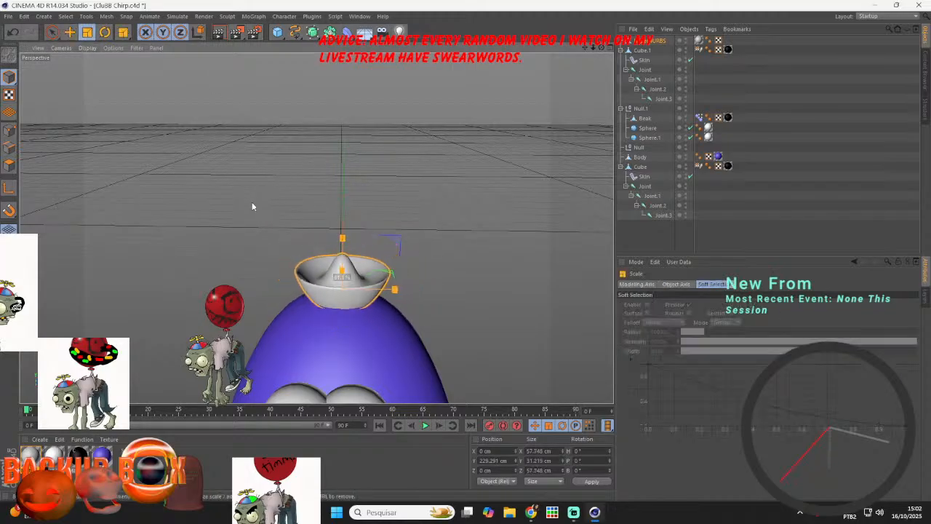
left_click(14, 18)
left_click(48, 104)
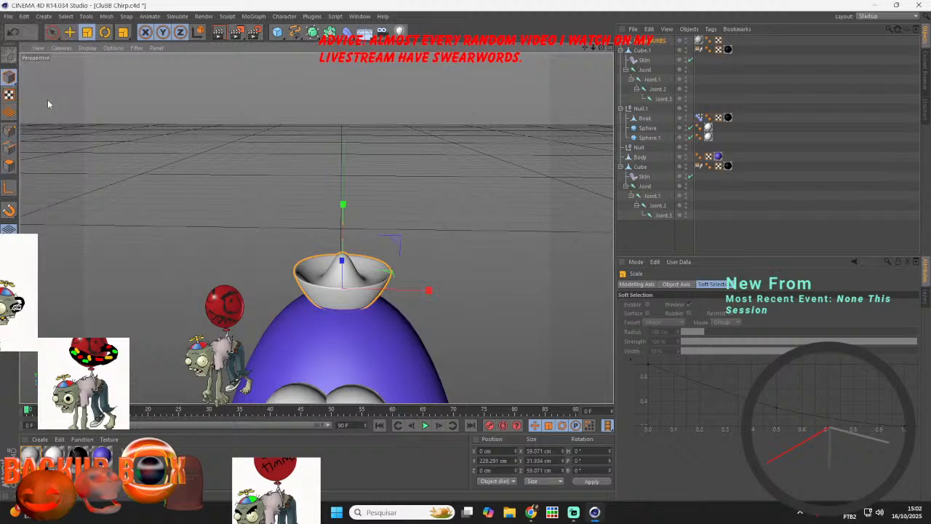
- Set the beak's Pose Morph tag to Animate mode and reset all its morph sliders
left_click_drag(602, 48, 622, 71)
left_click(699, 167)
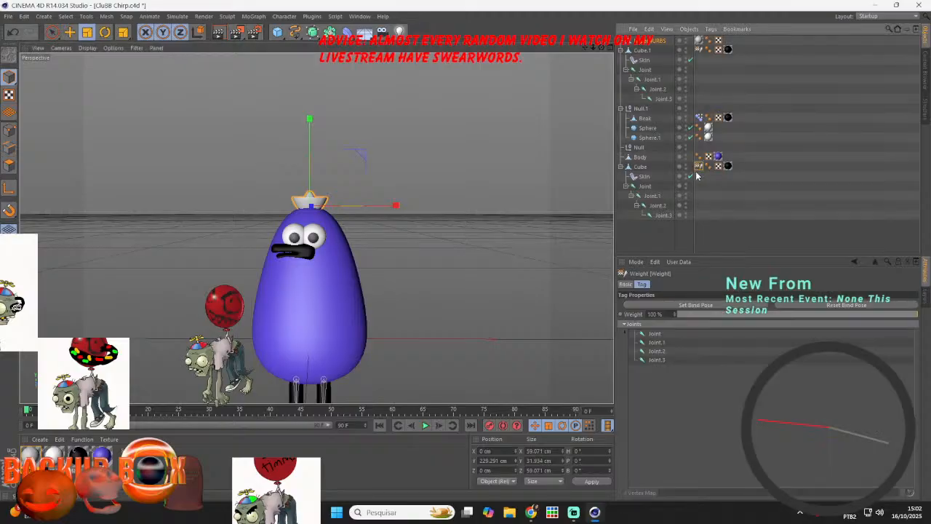
left_click(698, 117)
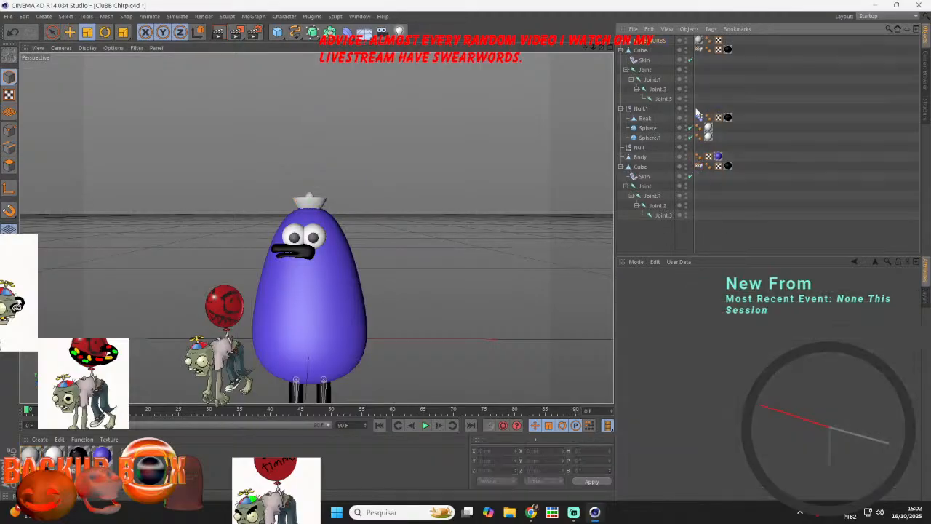
left_click(664, 305)
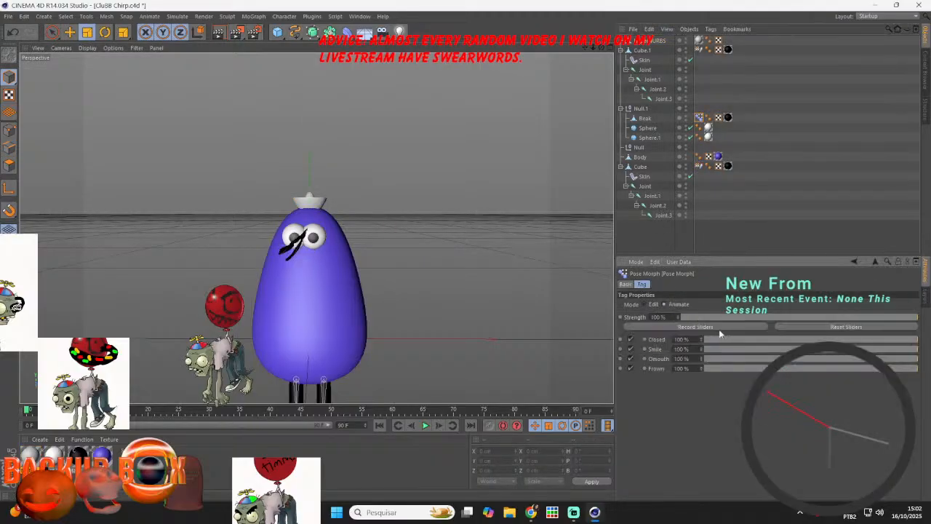
left_click(792, 326)
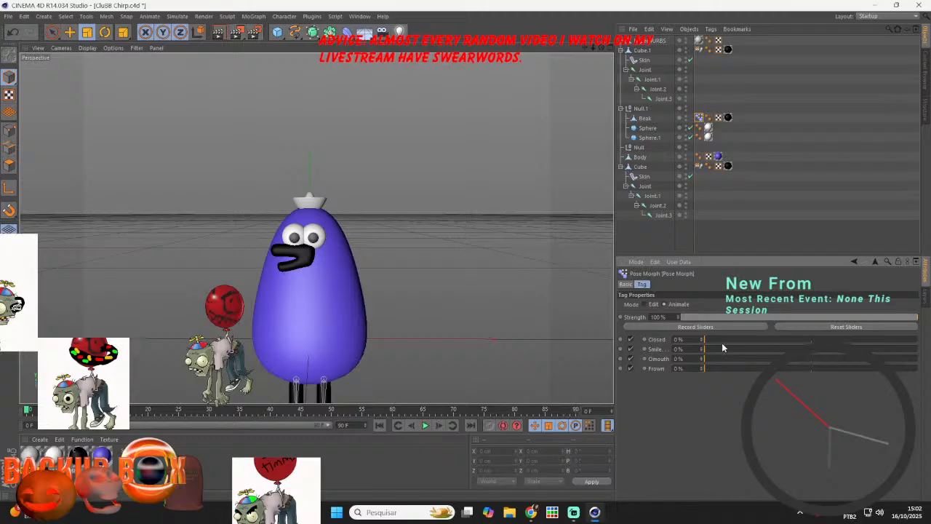
- Test the beak's Smile and Omouth morph sliders and return them to 0%
left_click(728, 349)
left_click_drag(762, 350, 662, 368)
left_click_drag(748, 360, 650, 343)
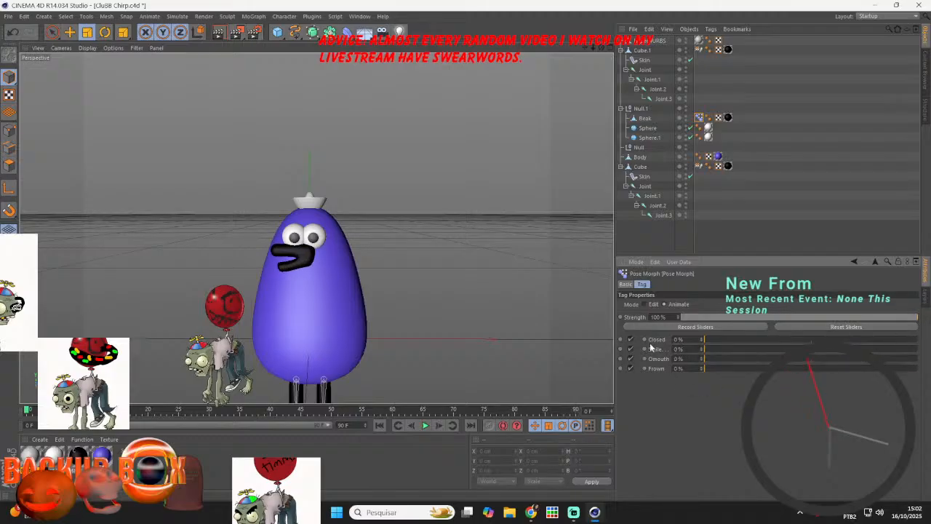
- Save the project and switch to Streamlabs Desktop to check the live chat
left_click(7, 17)
left_click(22, 96)
left_click(573, 513)
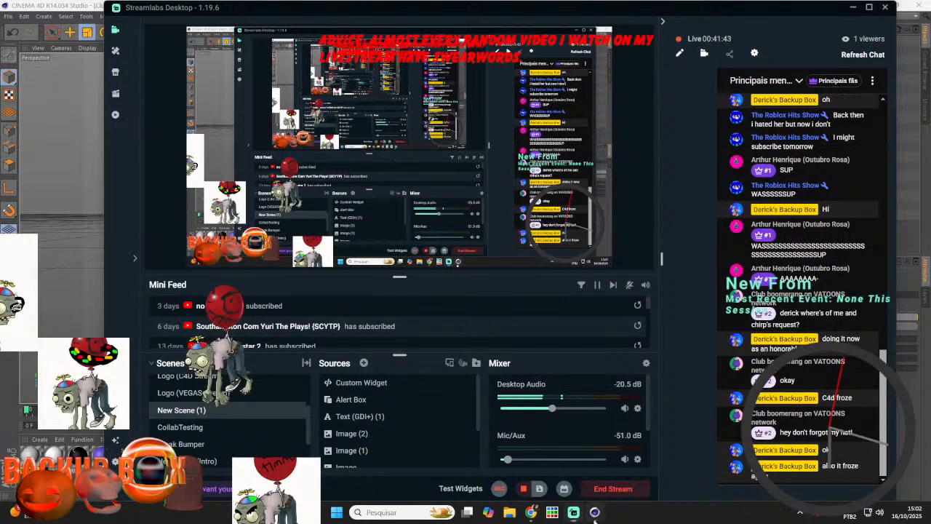
- Switch back to Cinema 4D, turn the character to an angled side view and save the project
left_click(595, 512)
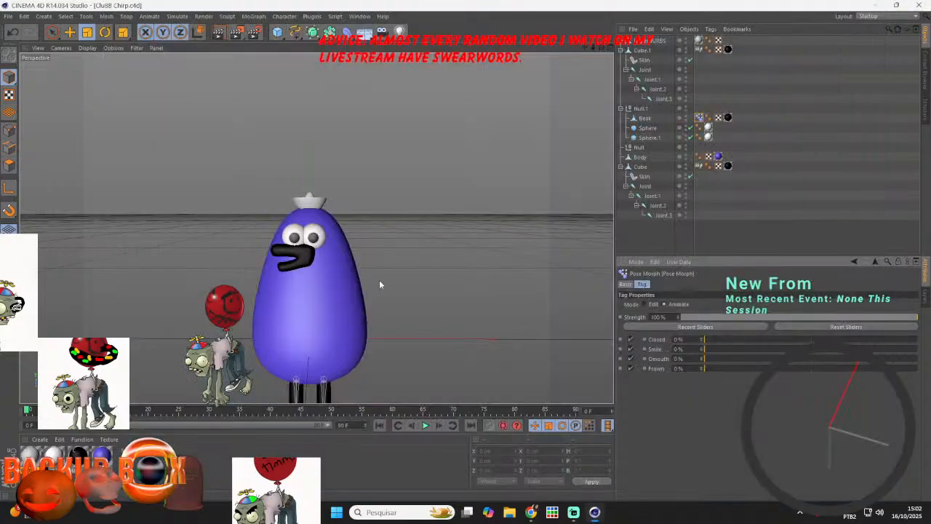
scroll(272, 257, "up", 5)
mouse_move(603, 48)
left_mouse_down()
mouse_move(584, 47)
mouse_move(591, 44)
left_mouse_up()
left_click(4, 18)
left_click(38, 99)
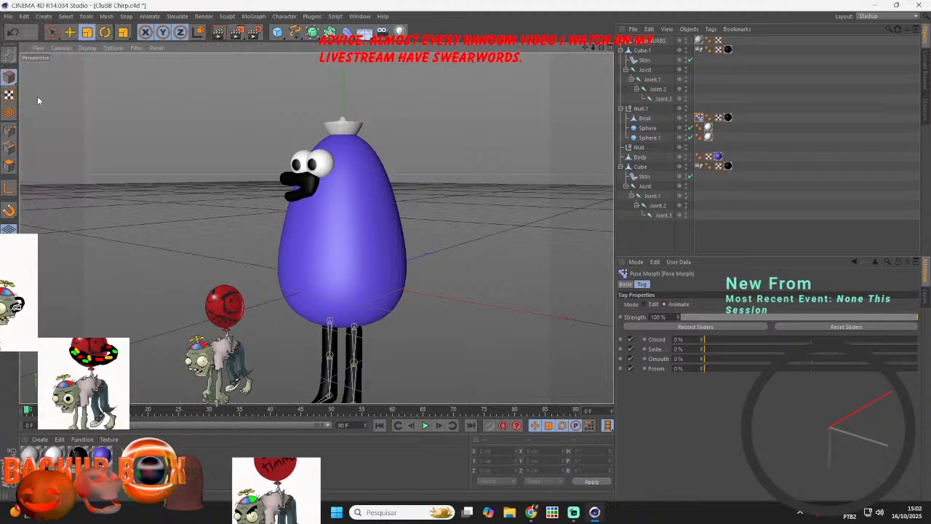
- Create four joints spaced vertically through the body's centre, moving the uppermost one to a height of about 178 cm
left_click(284, 16)
left_click(295, 152)
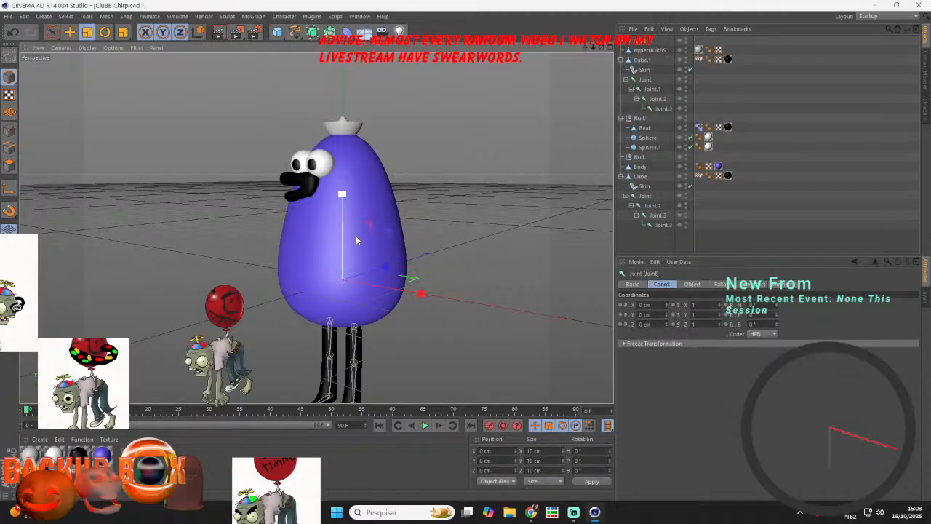
key("e")
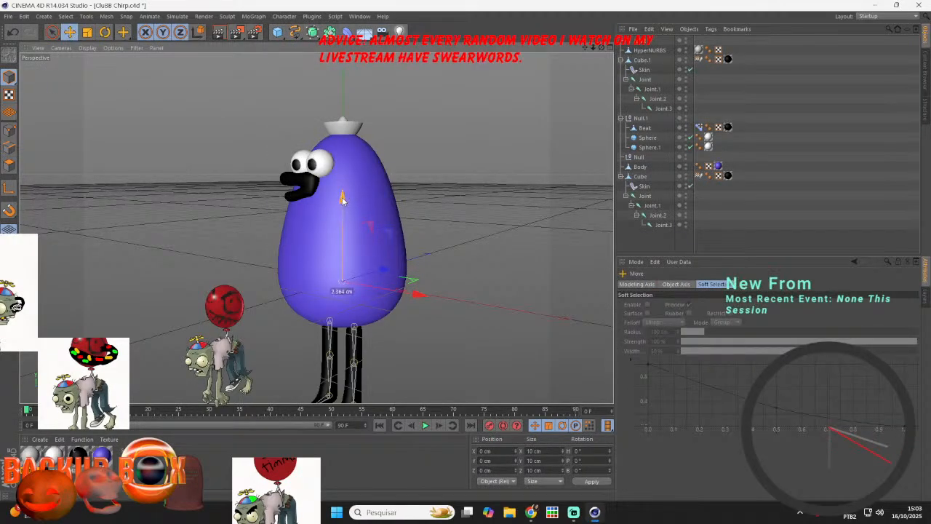
left_click_drag(342, 200, 365, 85)
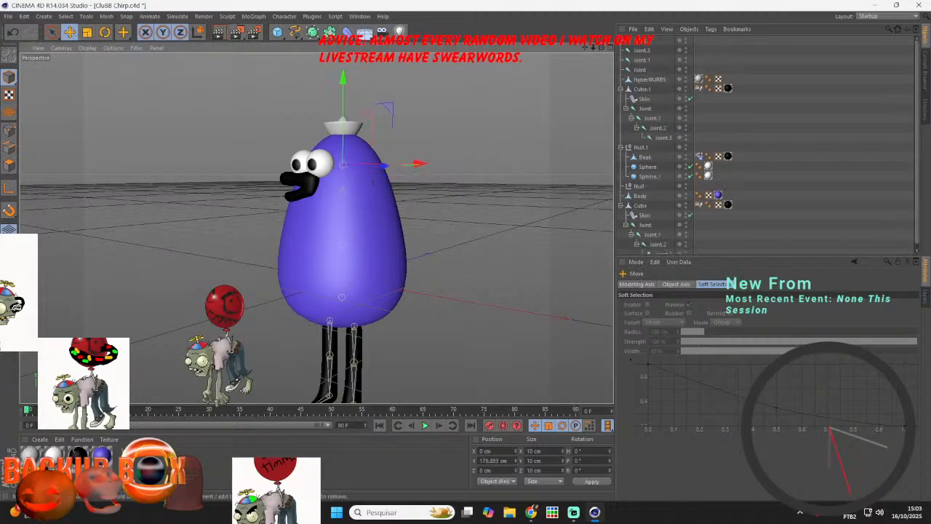
- Nest the four new joints into one chain from lowest to highest and parent the chain to Body
left_click(641, 50)
left_click(643, 52)
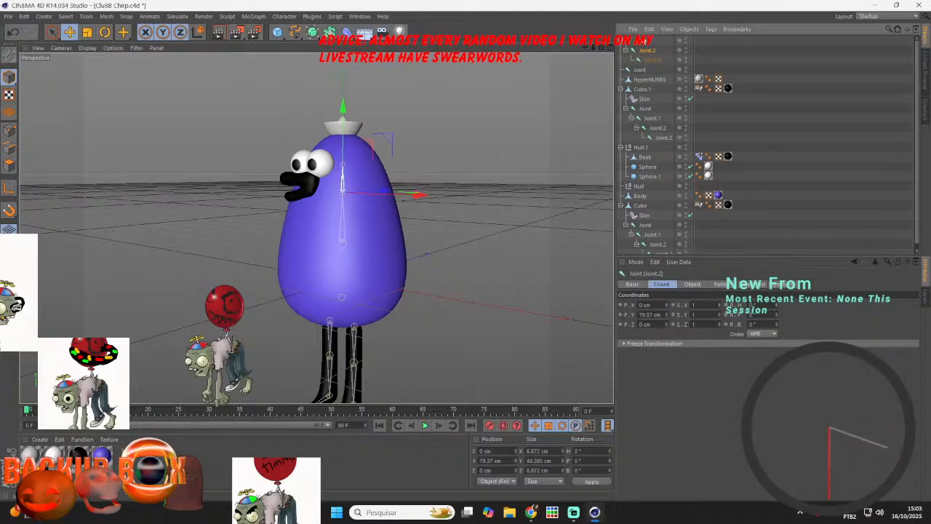
left_click(639, 70)
left_click(620, 89)
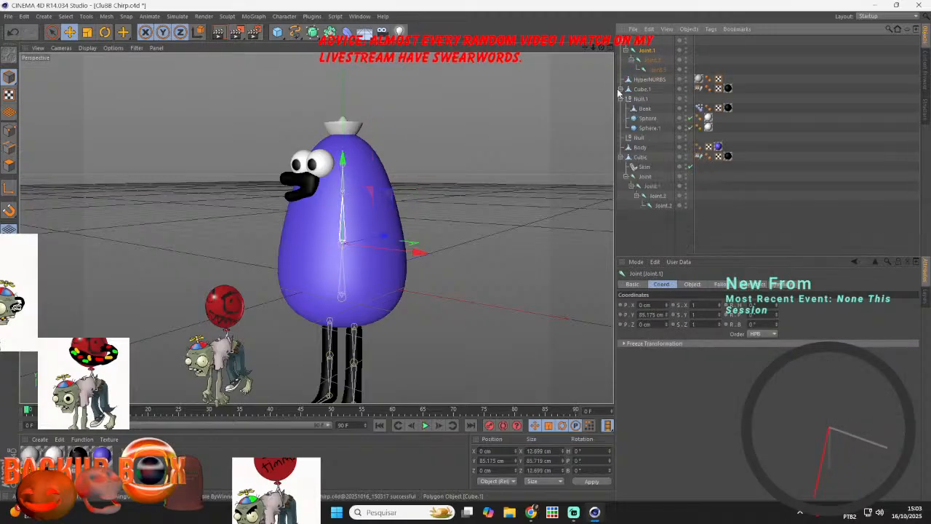
left_click(621, 157)
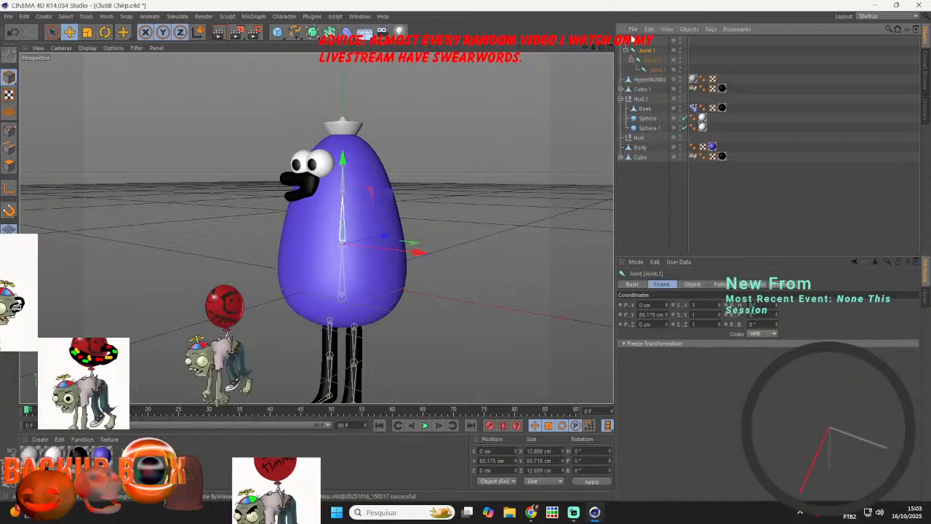
left_click(644, 50)
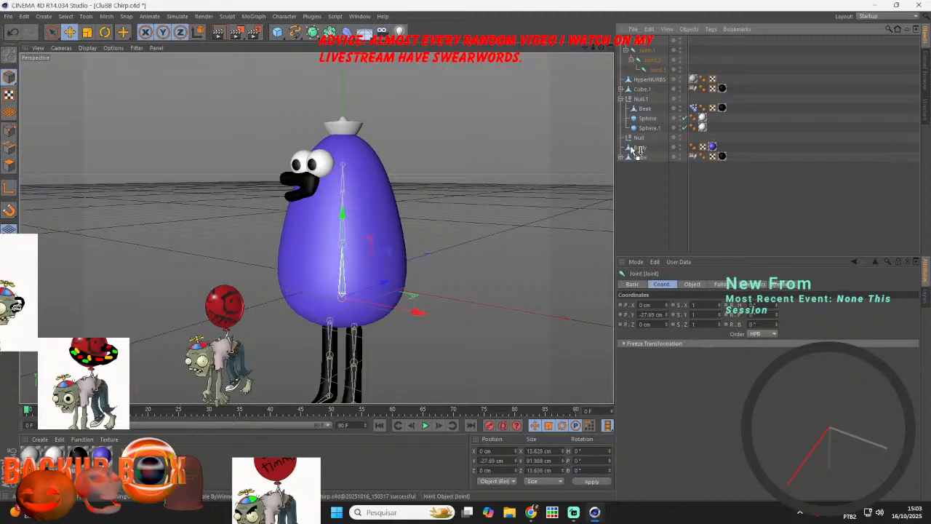
left_click_drag(638, 150, 639, 149)
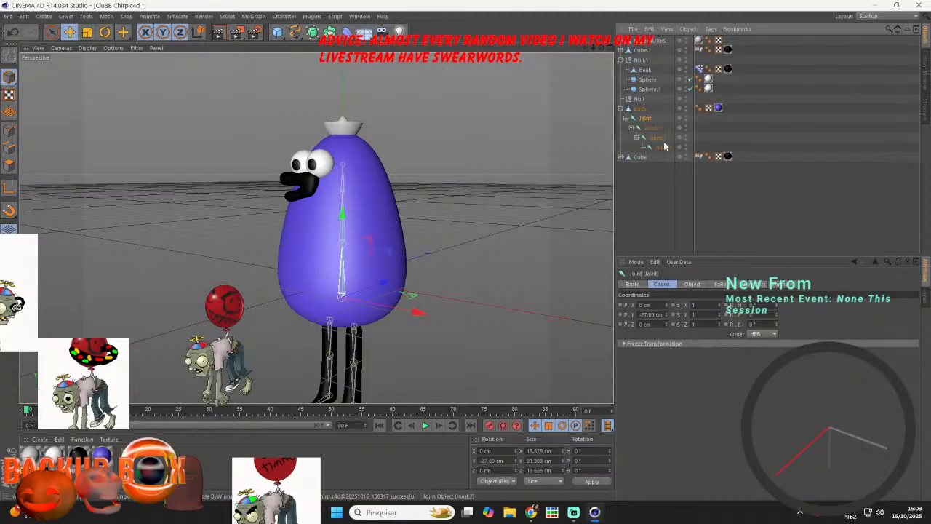
- Bind Body to its four joints and save the project
left_click(640, 119, "shift")
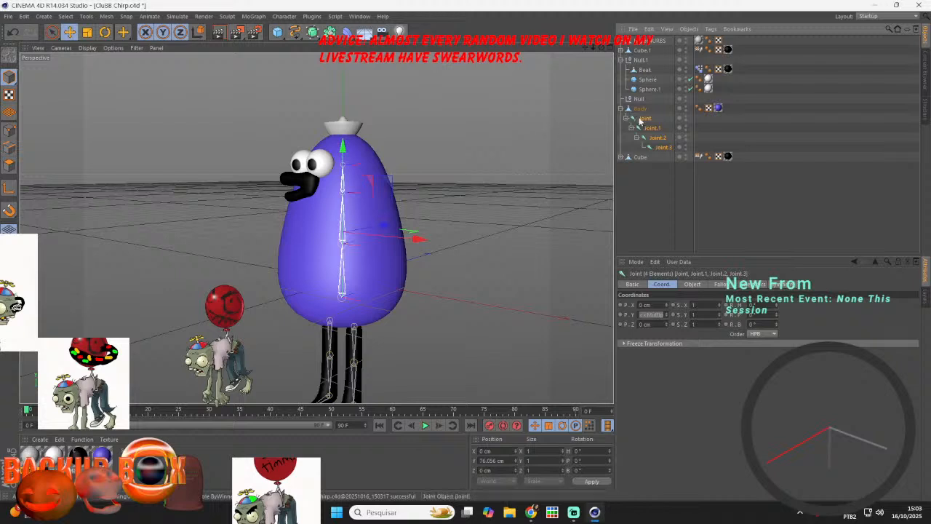
left_click(640, 109, "ctrl")
left_click(283, 16)
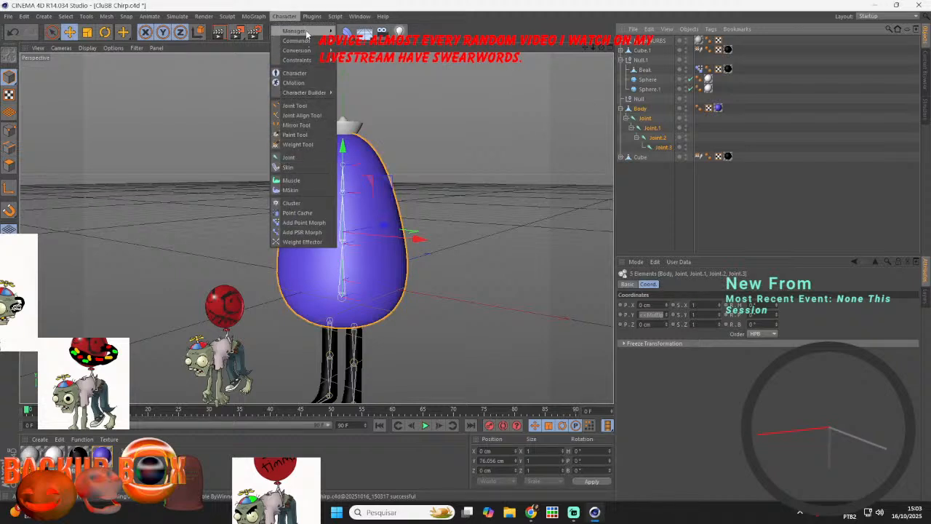
mouse_move(318, 42)
left_click(356, 53)
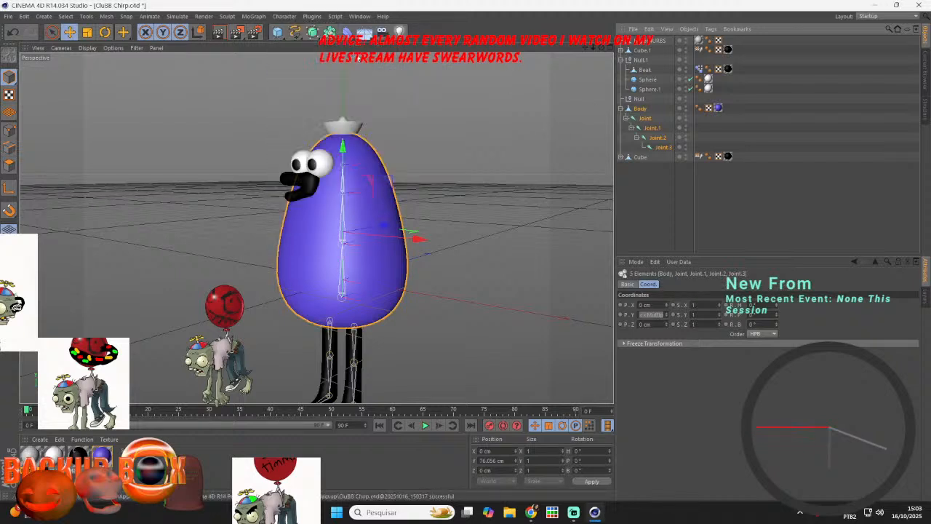
left_click(651, 212)
left_click(7, 15)
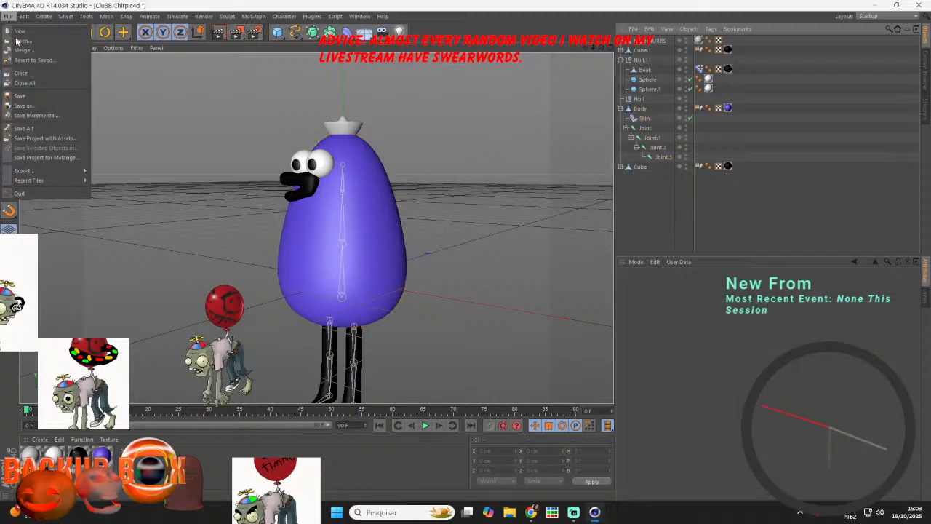
left_click(26, 96)
- Parent Null.1, which holds the beak and eyes, to Joint.2 of the body's joint chain
left_click_drag(599, 48, 599, 48)
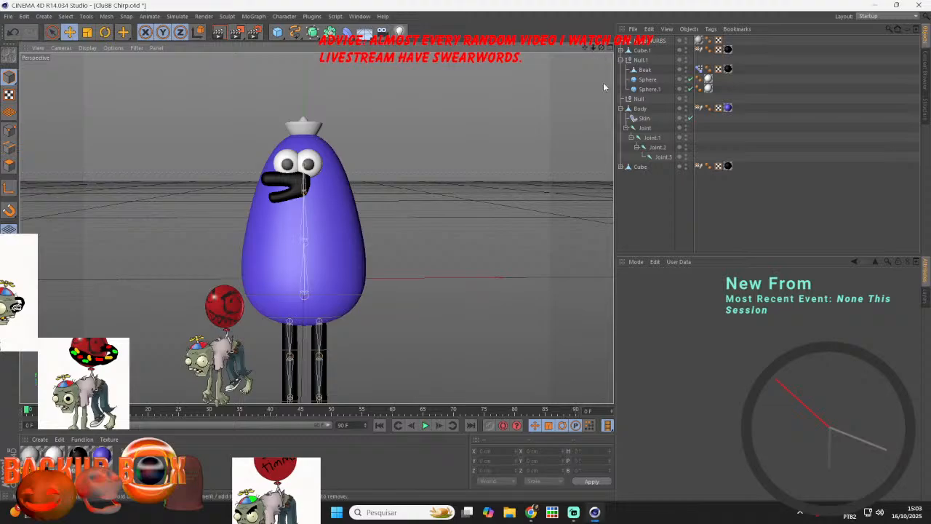
left_click(621, 60)
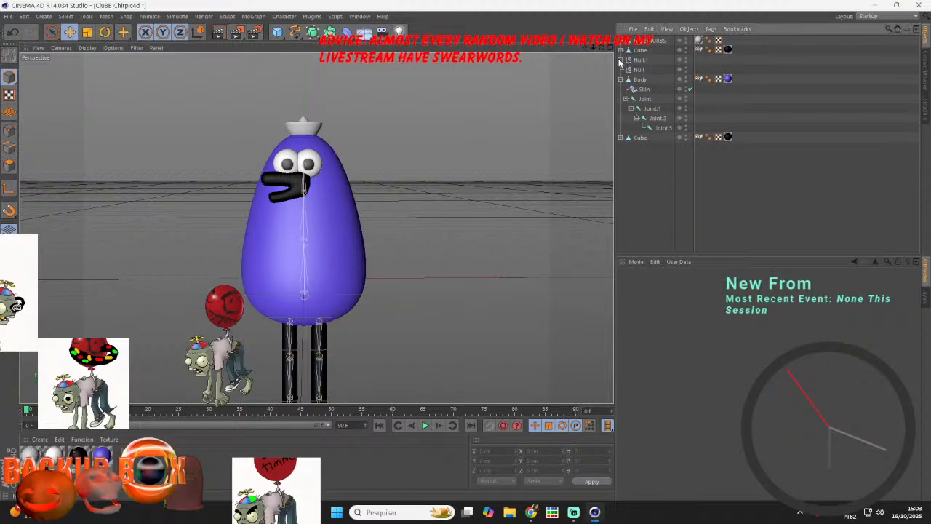
left_click_drag(635, 63, 658, 120)
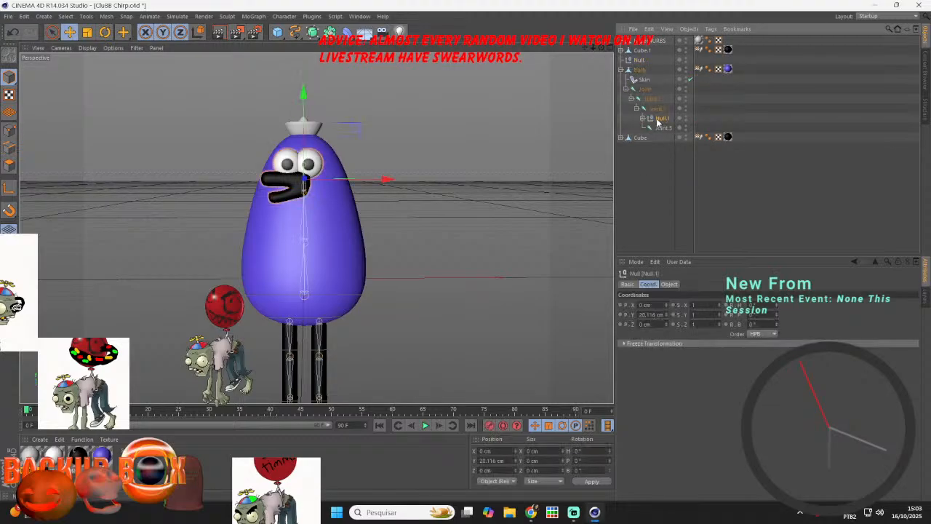
left_click_drag(603, 48, 683, 187)
left_click(659, 176)
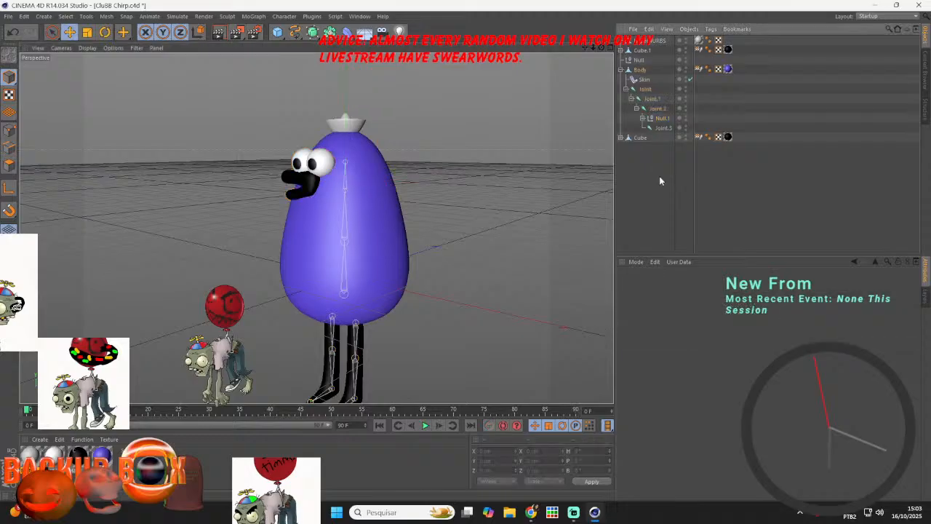
- Group Body and both leg objects under the main Null and save the project
left_click(639, 69)
left_click_drag(640, 61, 640, 63)
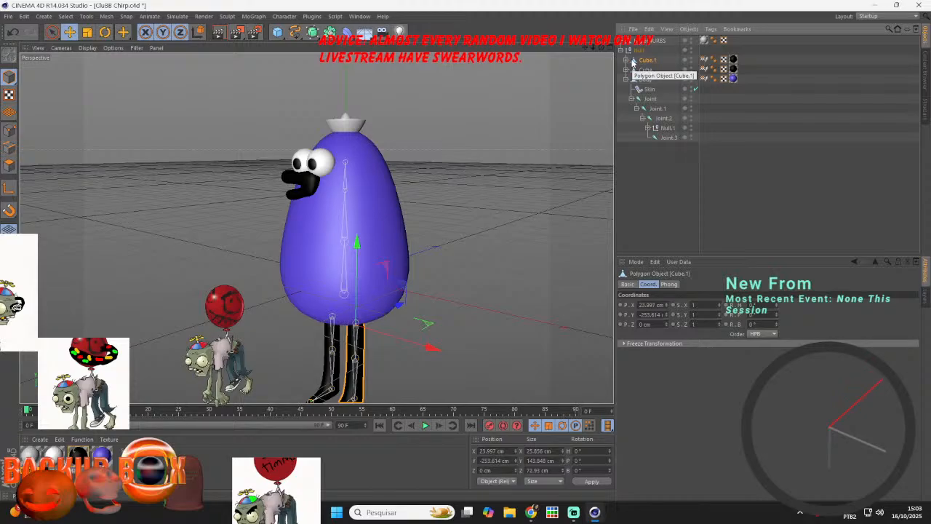
left_click(656, 168)
left_click(8, 16)
left_click(20, 96)
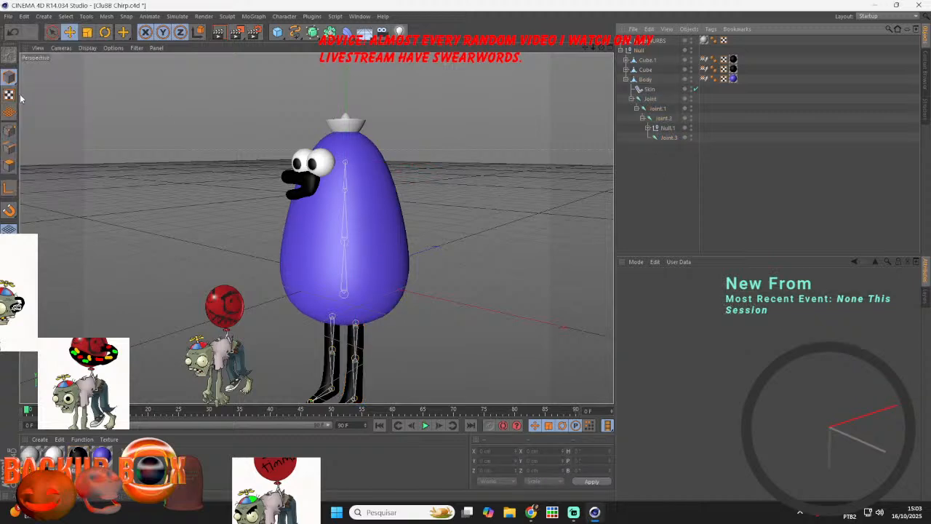
- Parent the hat's HyperNURBS object to the body chain's Joint.3 and save the project
left_click_drag(634, 43, 644, 89)
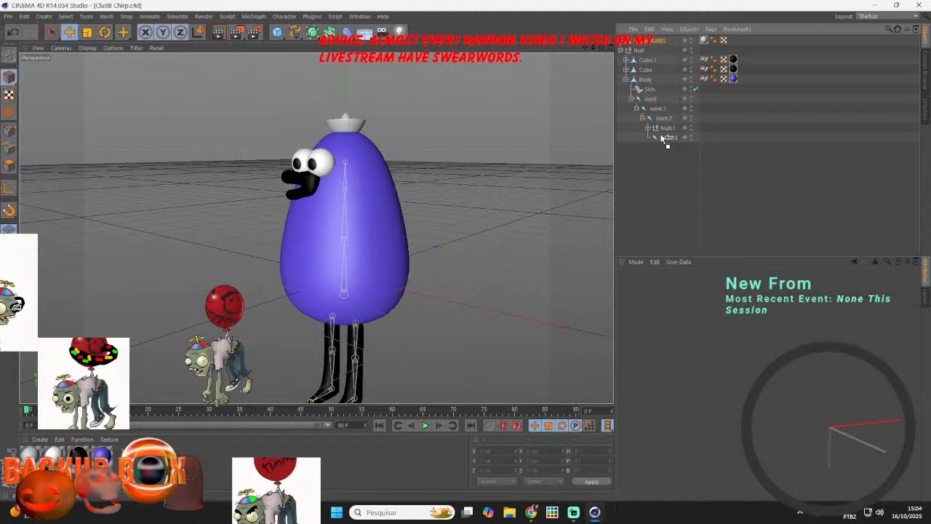
left_click_drag(657, 140, 658, 142)
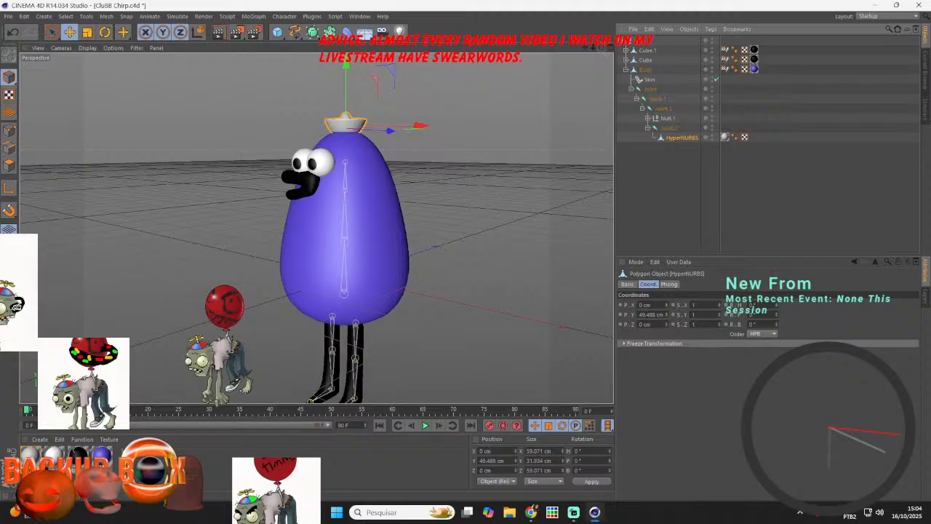
left_click(643, 200)
left_click(9, 17)
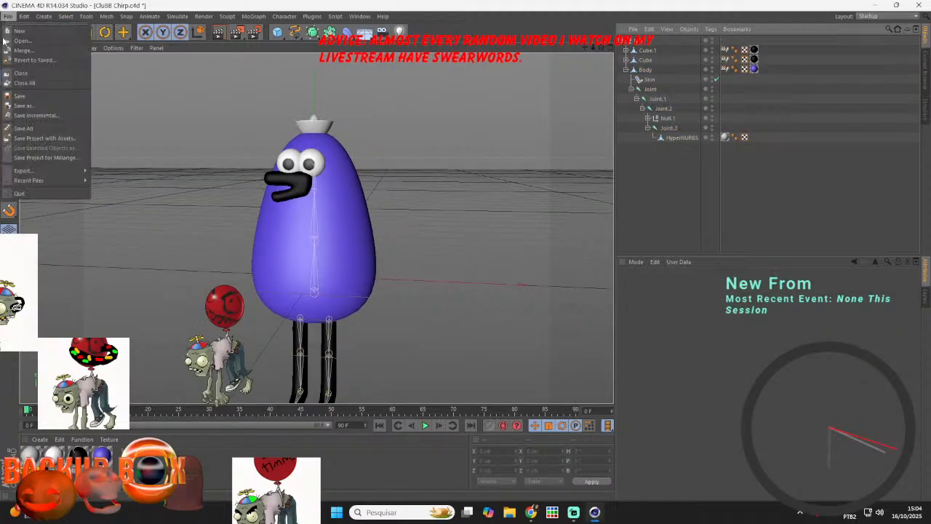
left_click(23, 95)
- Rename the character's top-level null as Clubb
key("ctrl+a")
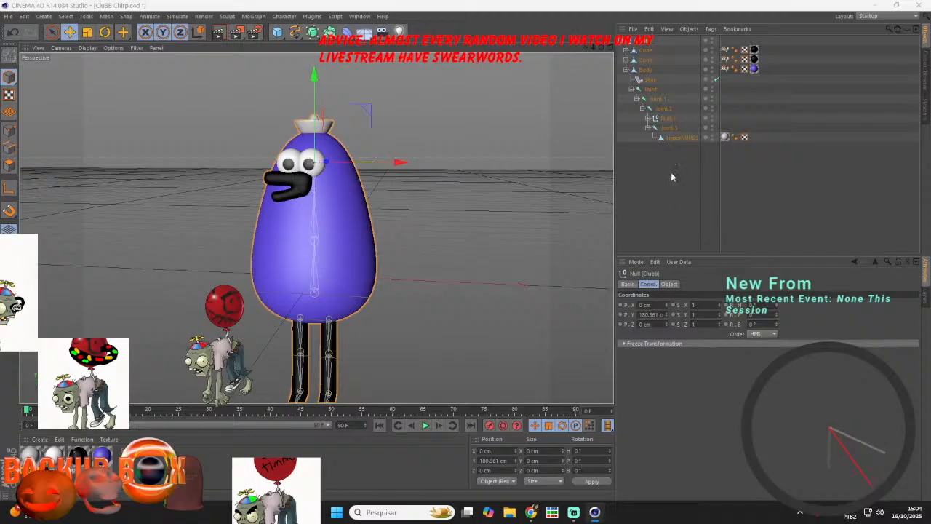
left_click(633, 29)
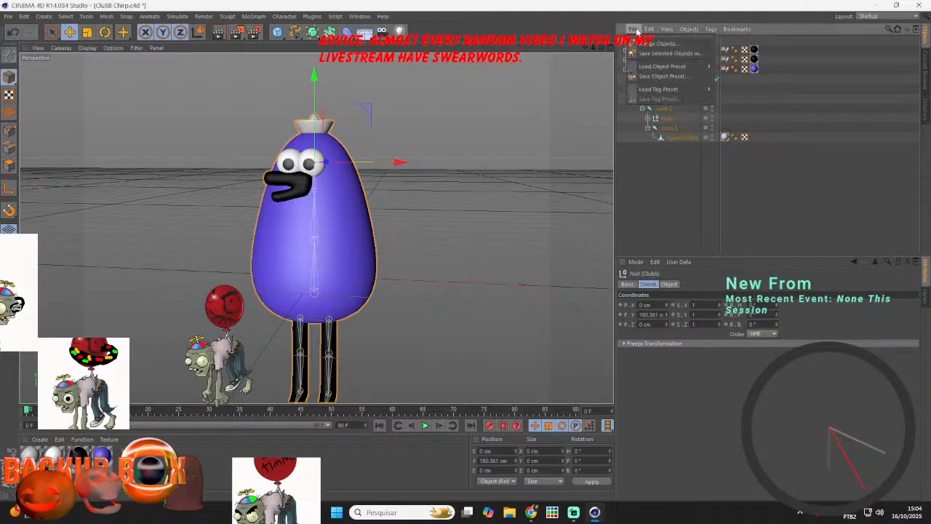
left_click(652, 77)
left_click(635, 87)
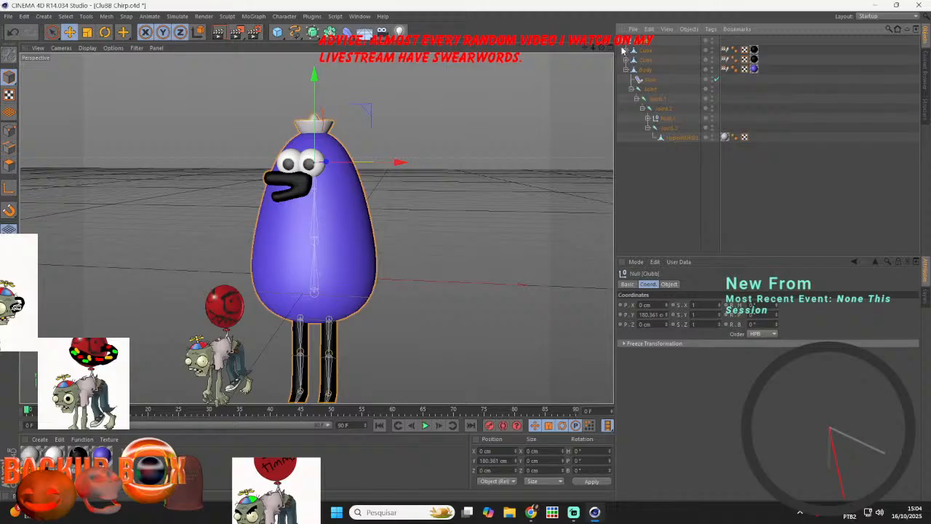
- Move the whole Clubb character along X to about -170 cm, collapse its hierarchy and save the project
left_click(624, 42)
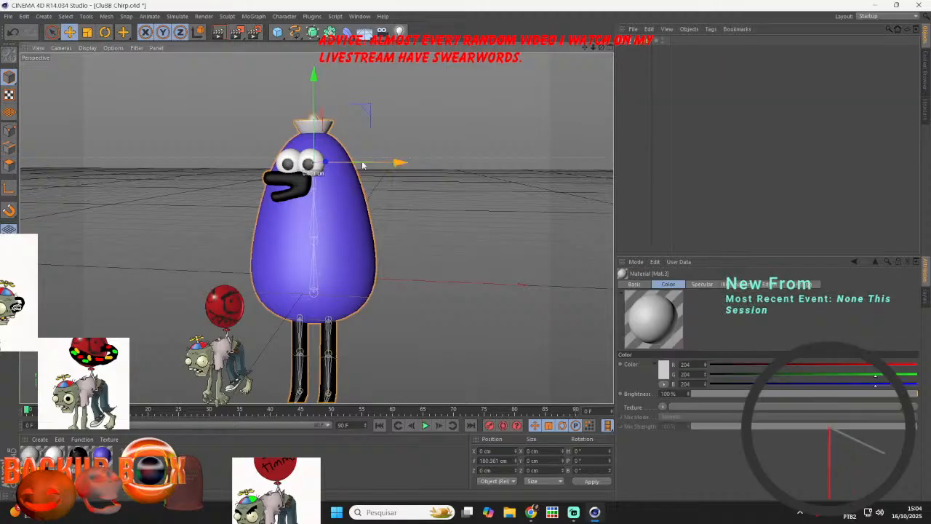
left_click_drag(398, 163, 292, 162)
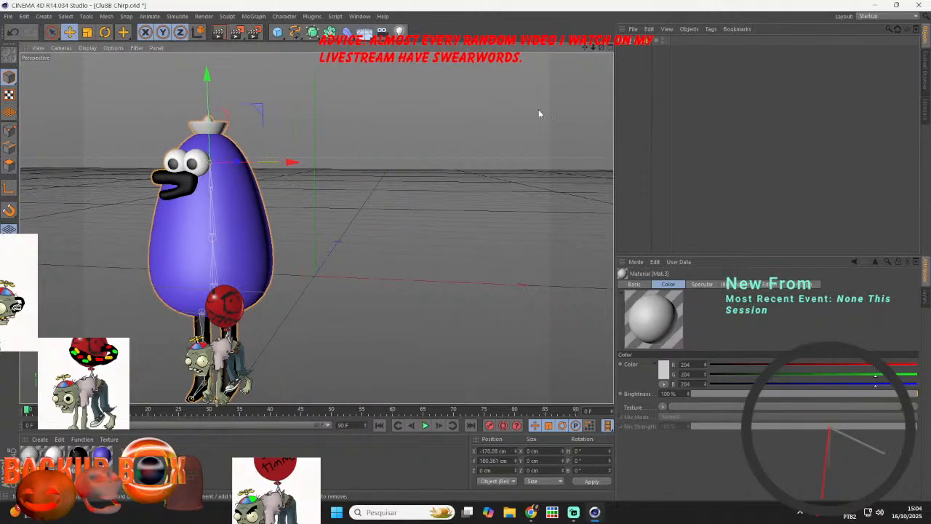
left_click(626, 41)
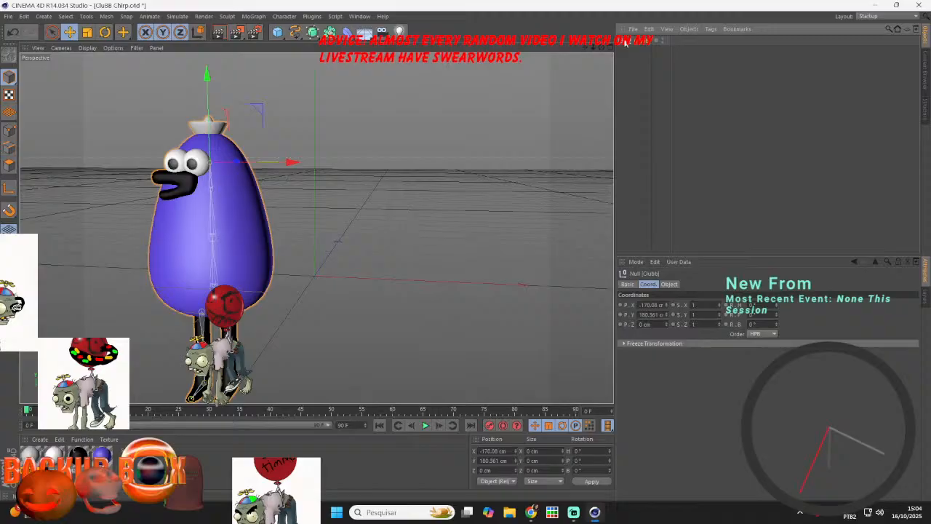
left_click(624, 41)
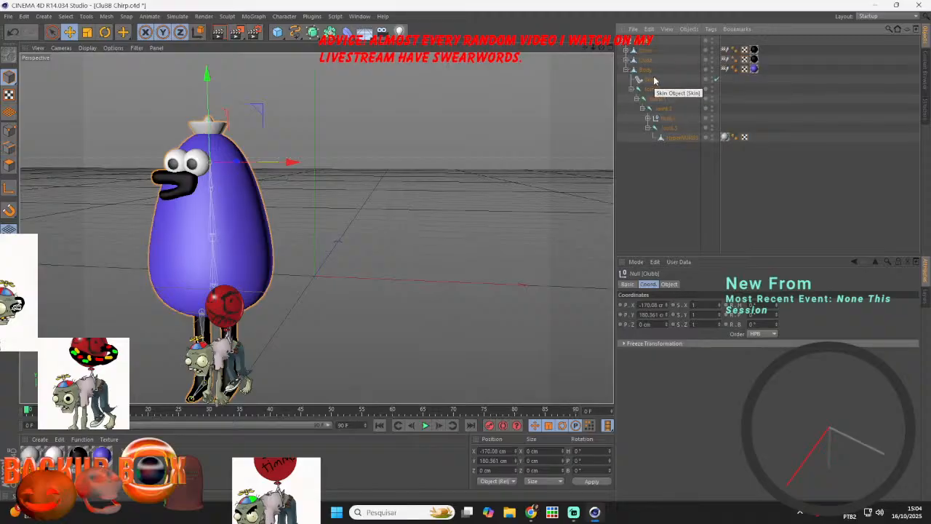
left_click(623, 42)
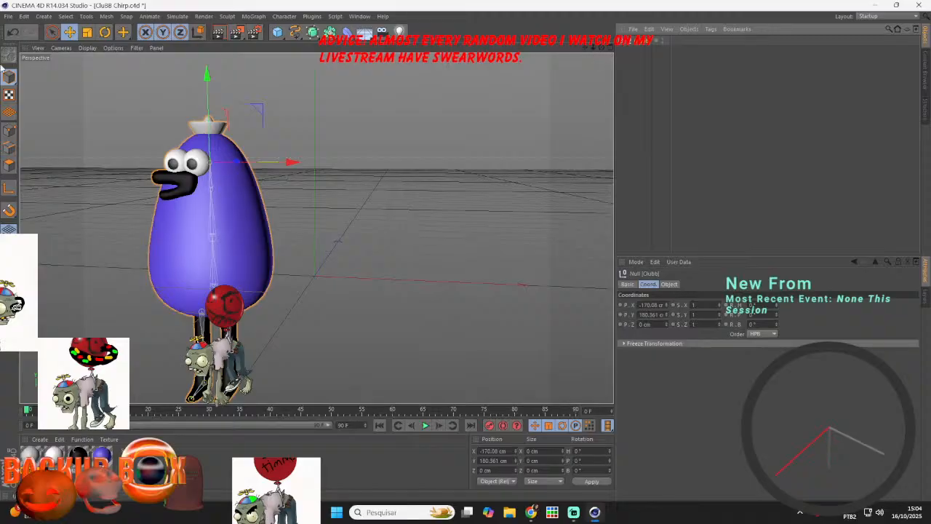
left_click(7, 16)
left_click(24, 100)
- Add an editable 200 cm cube at the origin and nest it inside a new HyperNURBS object
left_click_drag(278, 33, 352, 44)
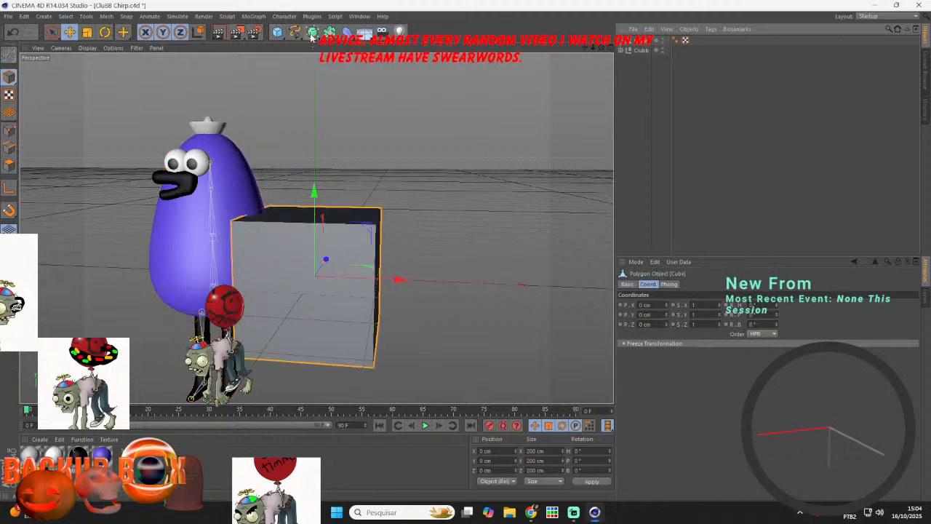
left_click_drag(313, 32, 331, 51)
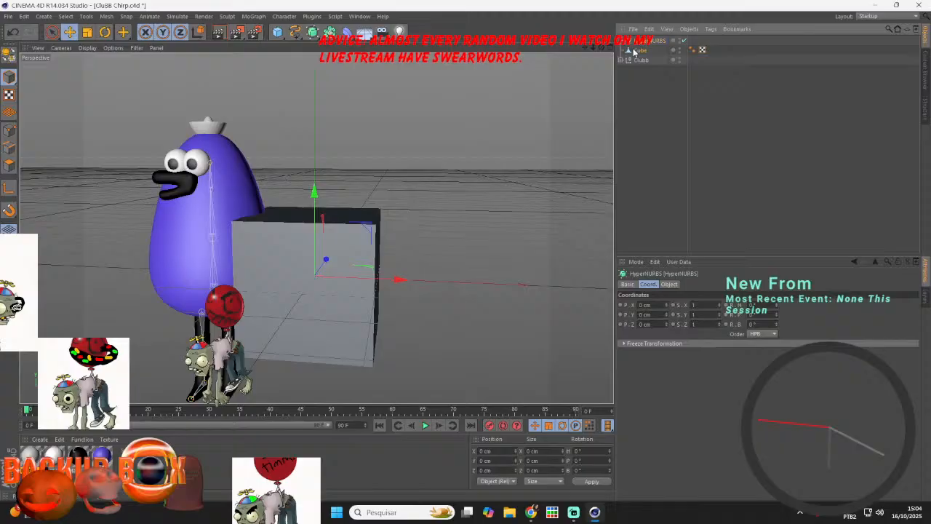
left_click_drag(655, 45, 646, 41)
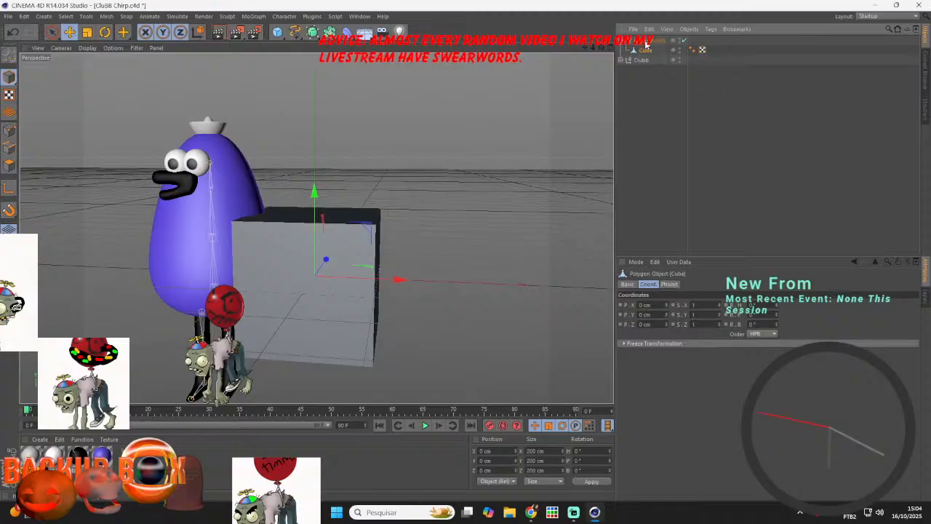
left_click(574, 512)
left_click(593, 514)
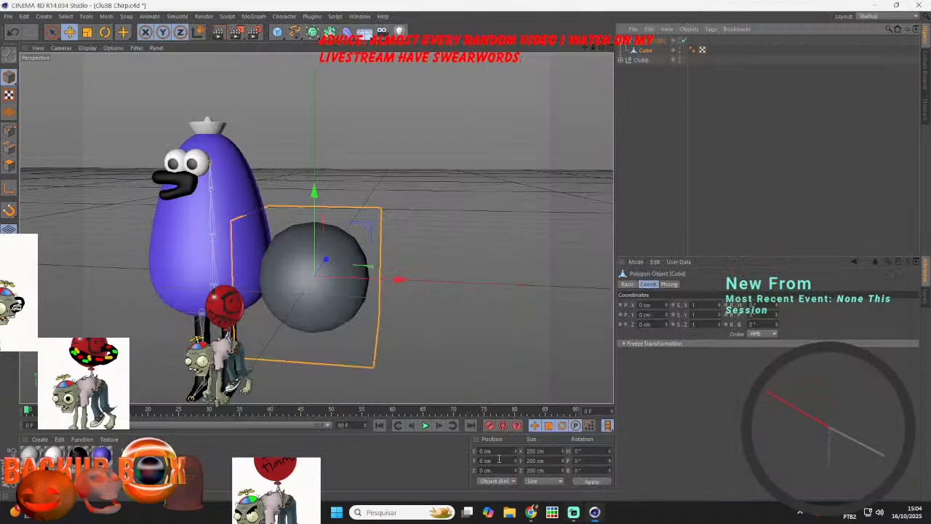
- Scale the cube inside the HyperNURBS uniformly down to about 143 cm
scroll(262, 316, "up", 4)
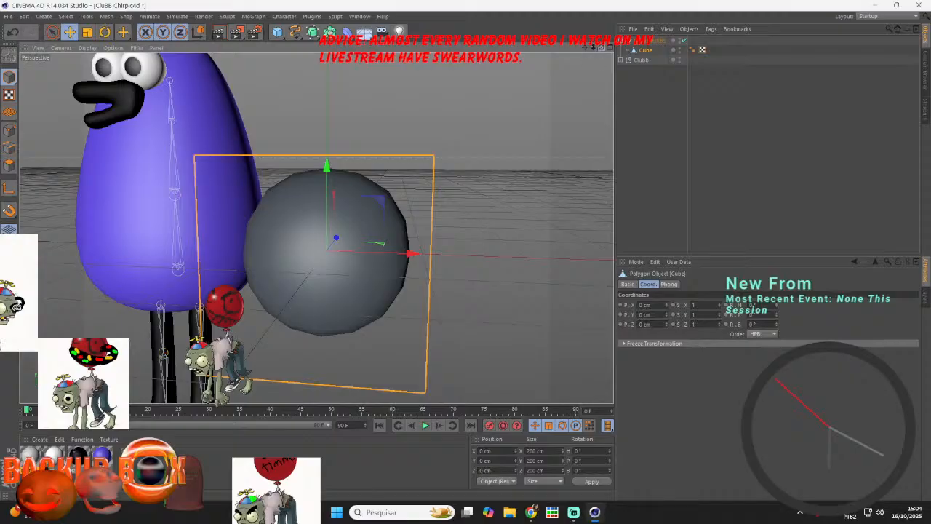
left_click_drag(602, 48, 598, 48)
left_click(87, 32)
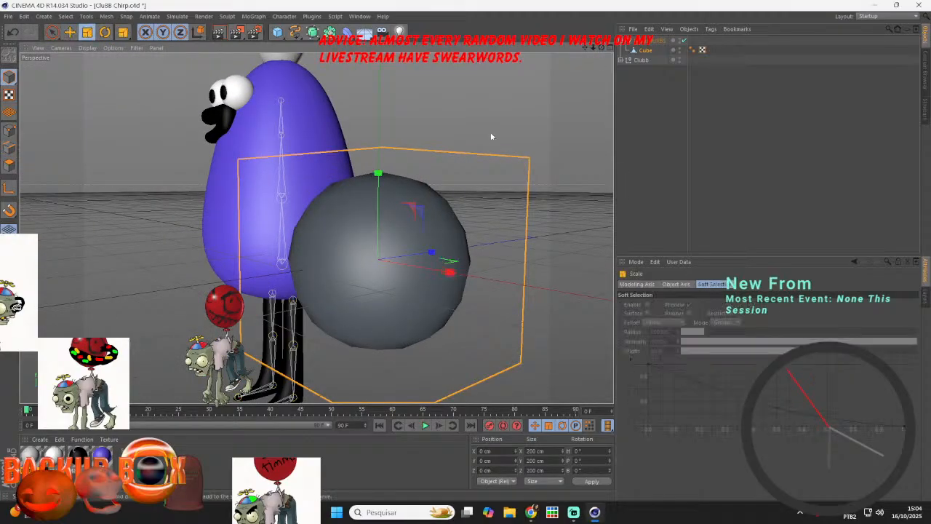
left_click_drag(490, 131, 416, 190)
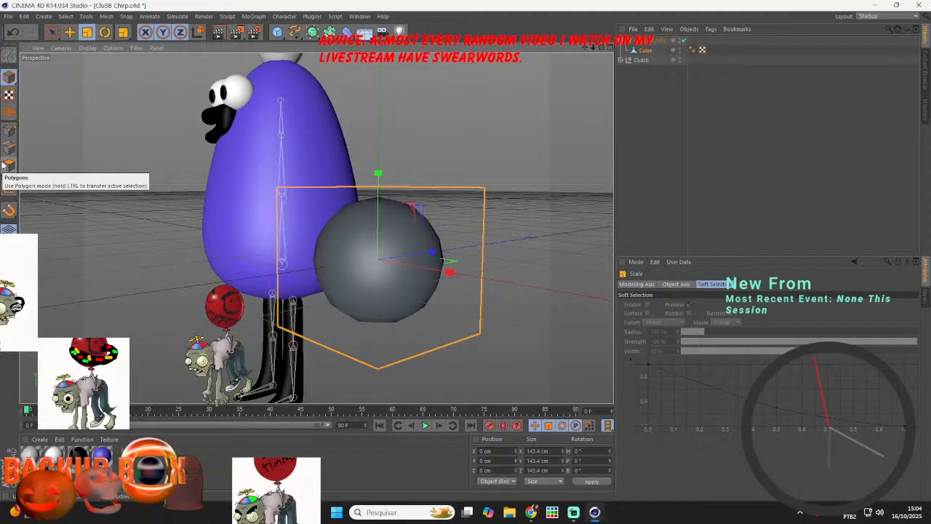
- Copy Clubb's two rigged legs to the top level of the hierarchy and move the copies along X to about -18 cm, under the sphere
left_click(623, 60)
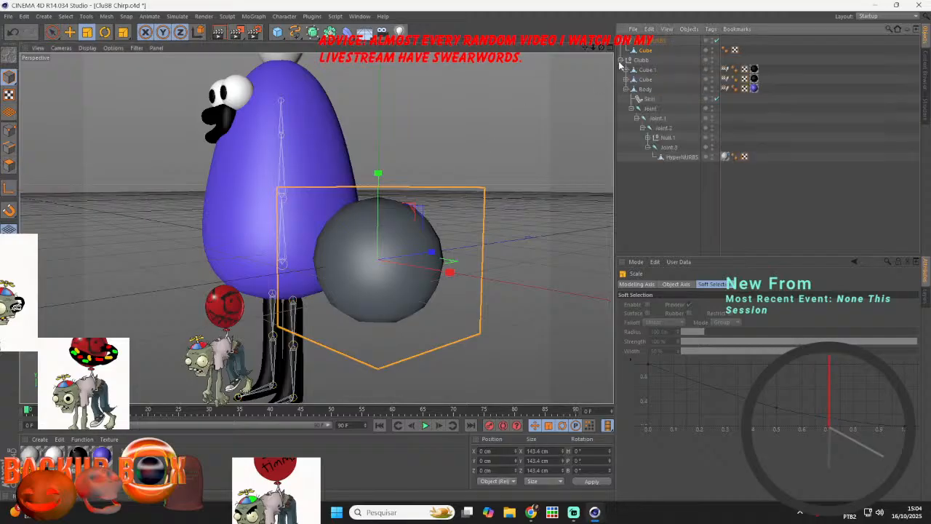
left_click(643, 79, "ctrl")
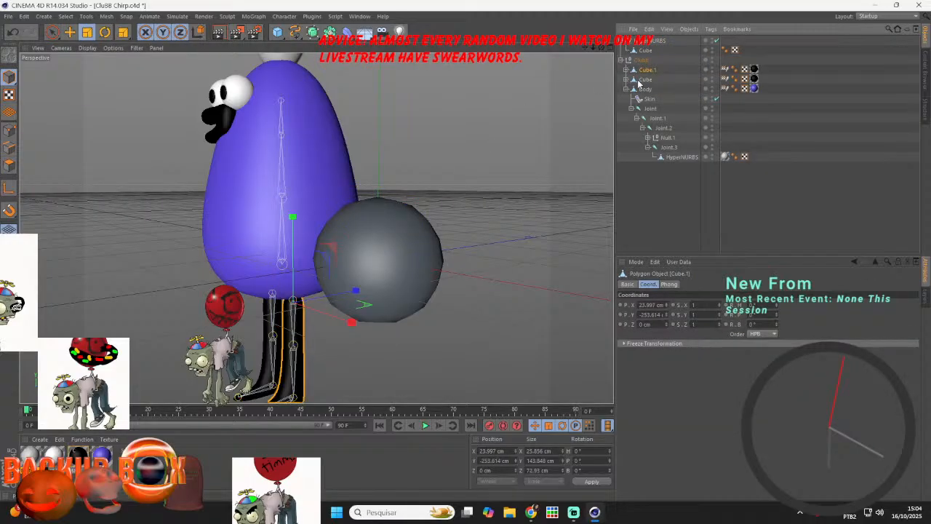
left_click_drag(659, 156, 659, 164)
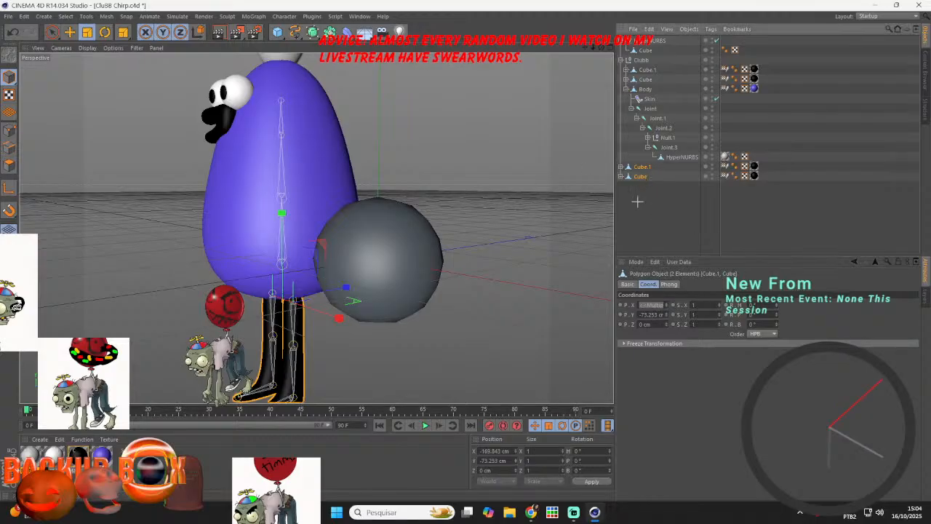
left_click(75, 35)
left_click_drag(340, 318, 428, 340)
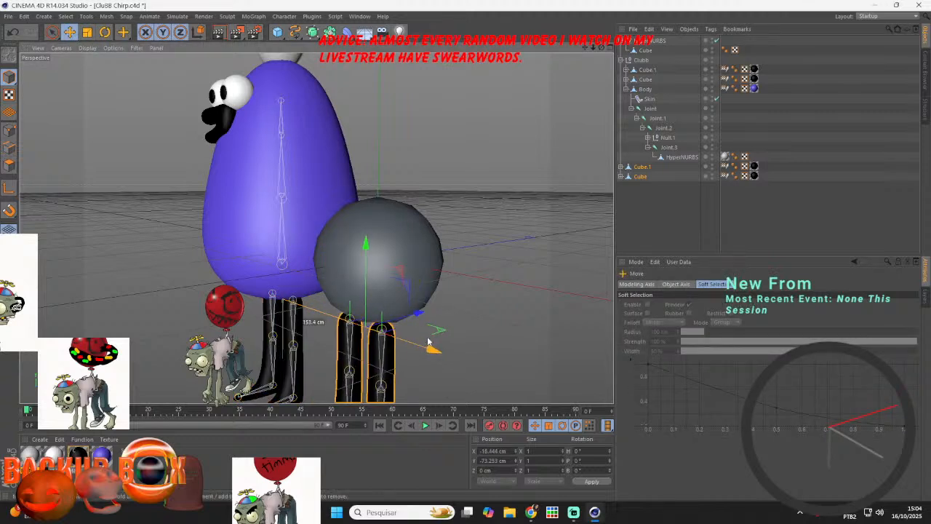
- Scale the grey HyperNURBS sphere up to about 218 cm along all axes
left_click(440, 235)
left_click(86, 32)
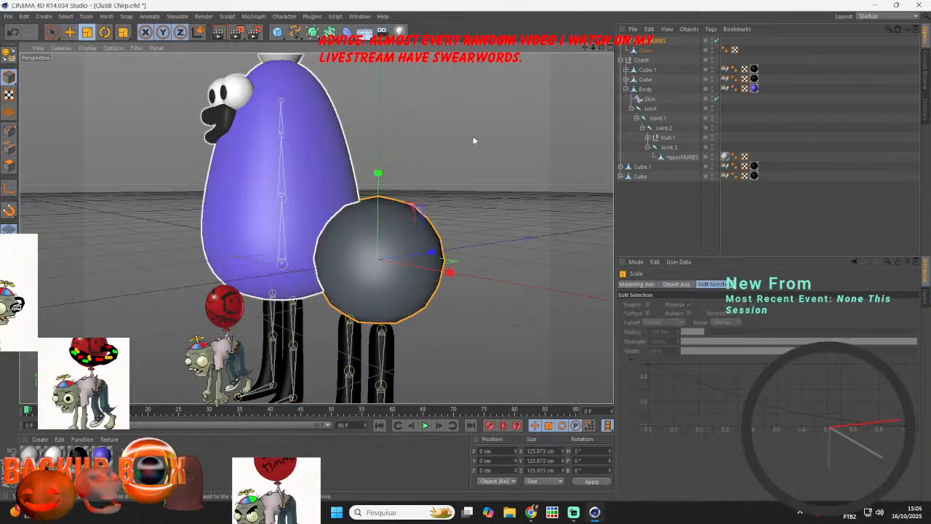
left_click_drag(451, 272, 502, 281)
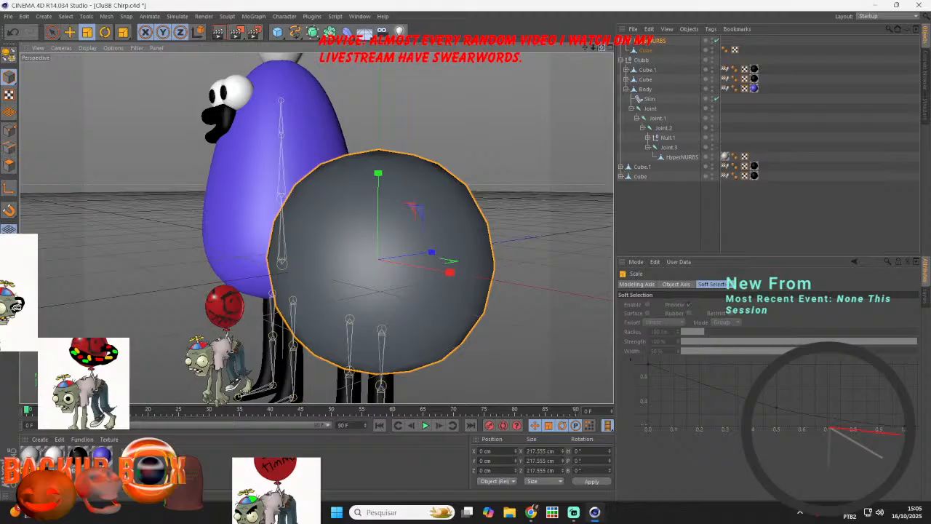
- Move the whole Clubb character farther from the sphere in the negative X direction and save the project
mouse_move(600, 48)
left_mouse_down()
mouse_move(585, 49)
mouse_move(601, 49)
left_mouse_up()
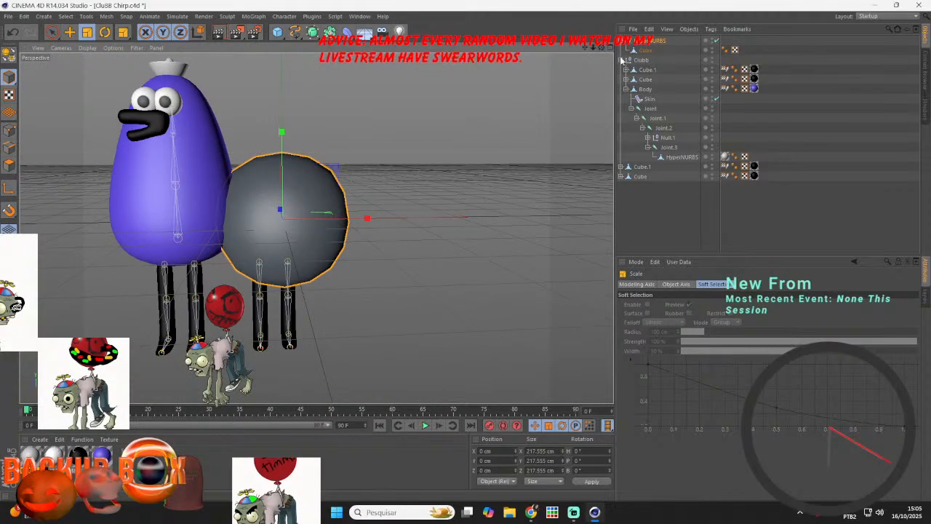
left_click(636, 61)
key("e")
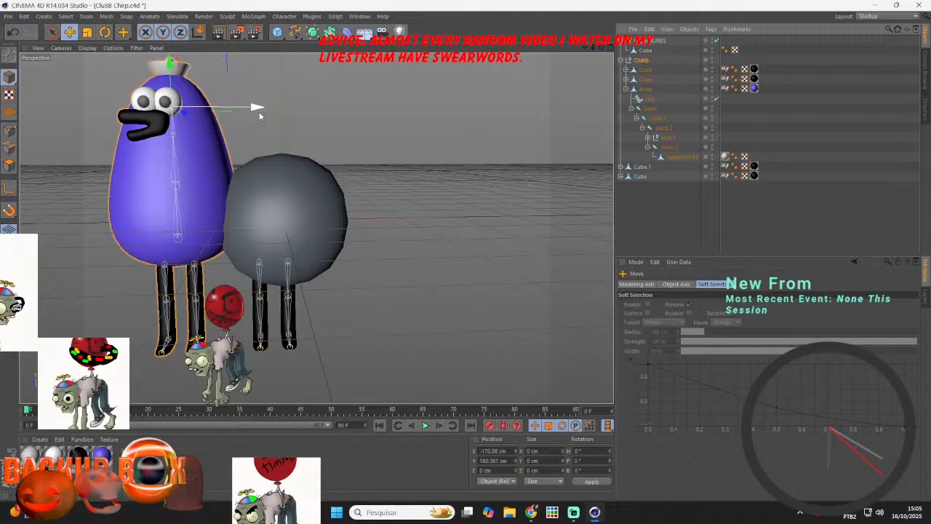
left_click_drag(258, 109, 224, 119)
left_click(253, 114)
left_click(8, 16)
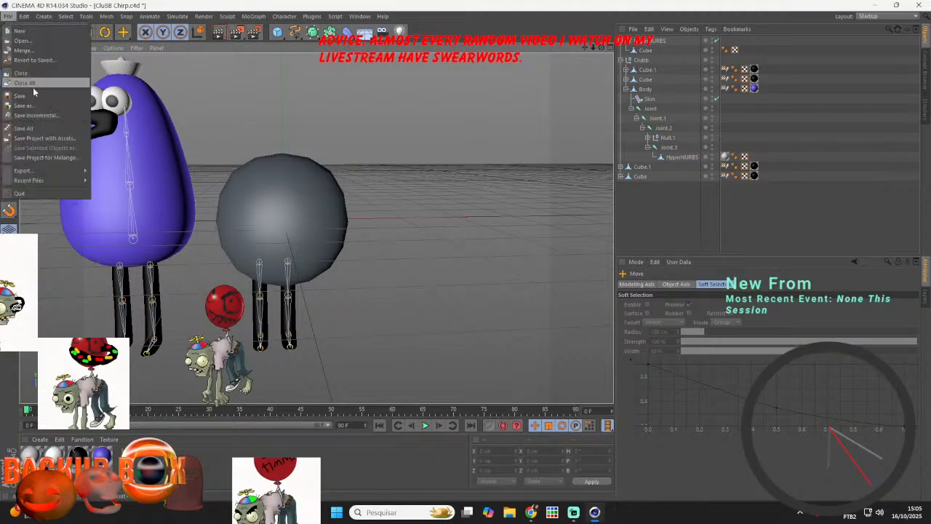
left_click(34, 97)
- Switch to Streamlabs Desktop to read the livestream chat
left_click(575, 512)
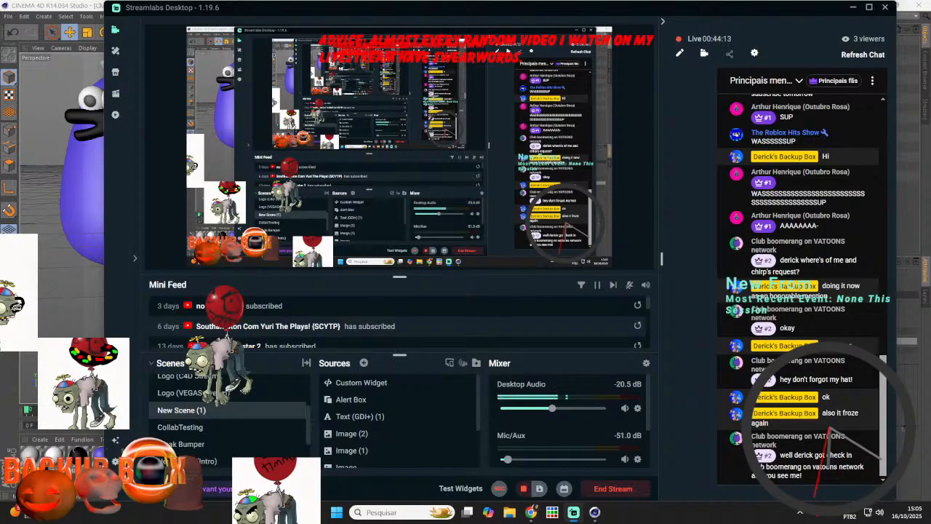
- In Cinema 4D, move the two separate leg objects Cube and Cube.1 about 31 cm along X and save the project
key("alt+Tab")
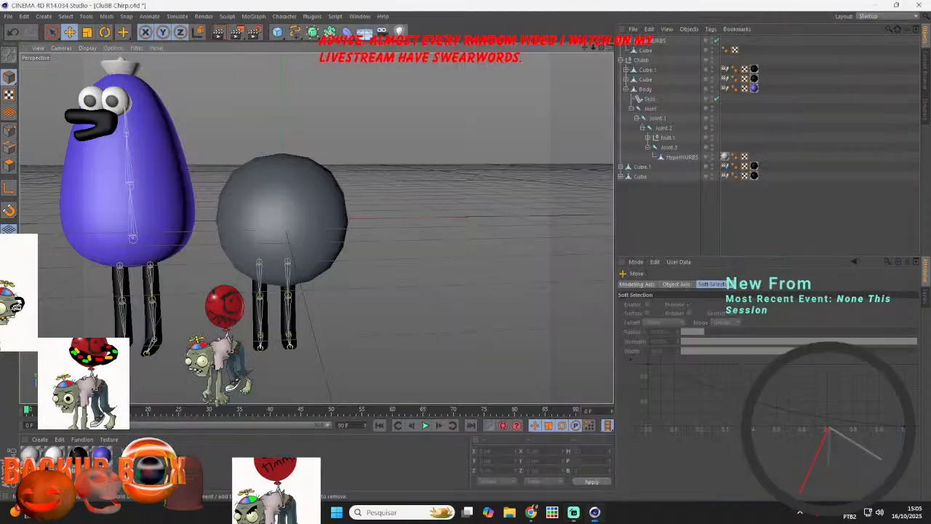
left_click(341, 240)
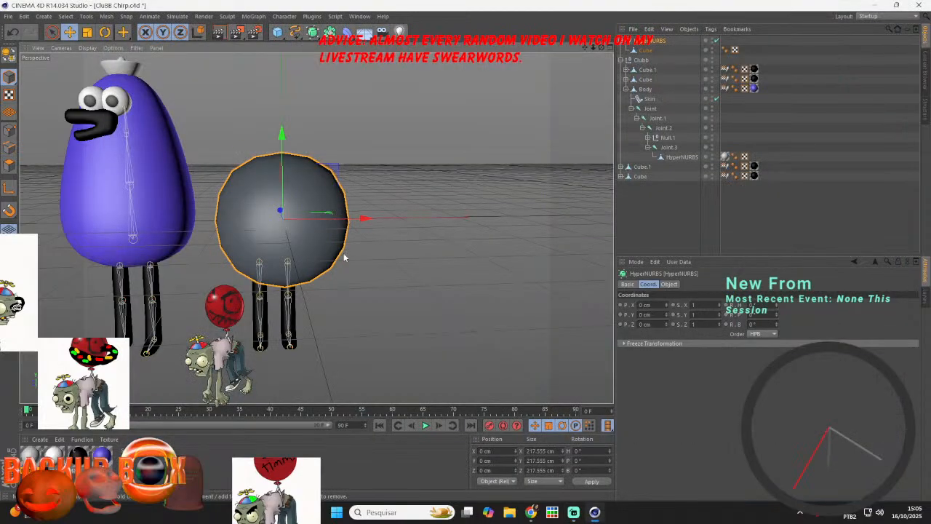
left_click(647, 177)
left_click(642, 168, "shift")
left_click_drag(355, 258, 375, 263)
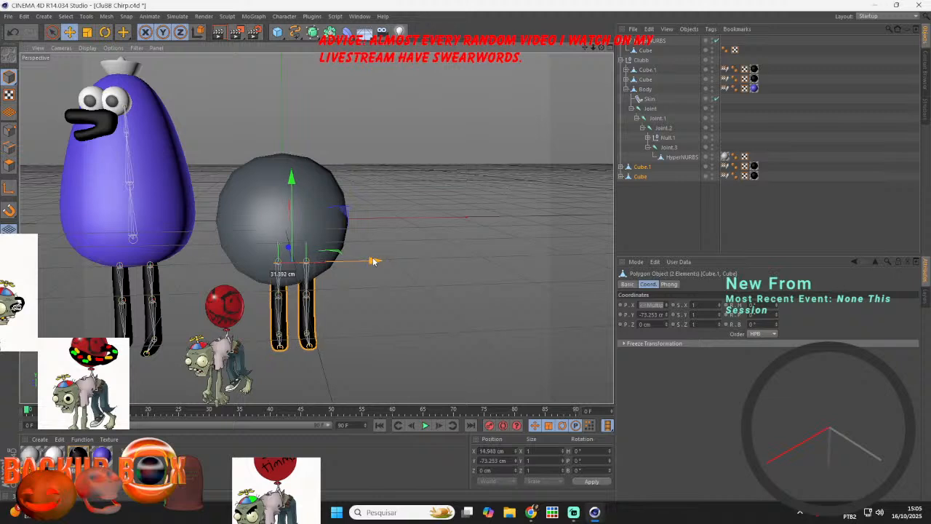
left_click(442, 238)
left_click(9, 18)
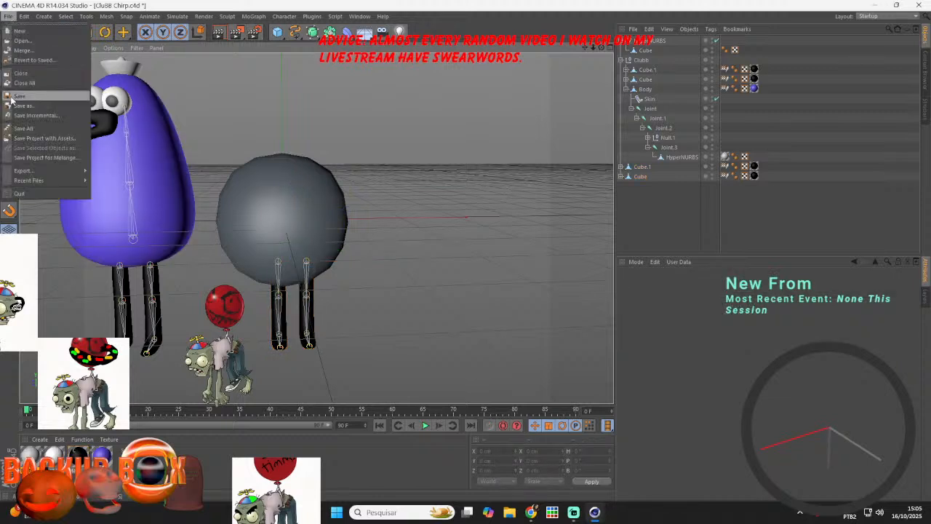
left_click(12, 99)
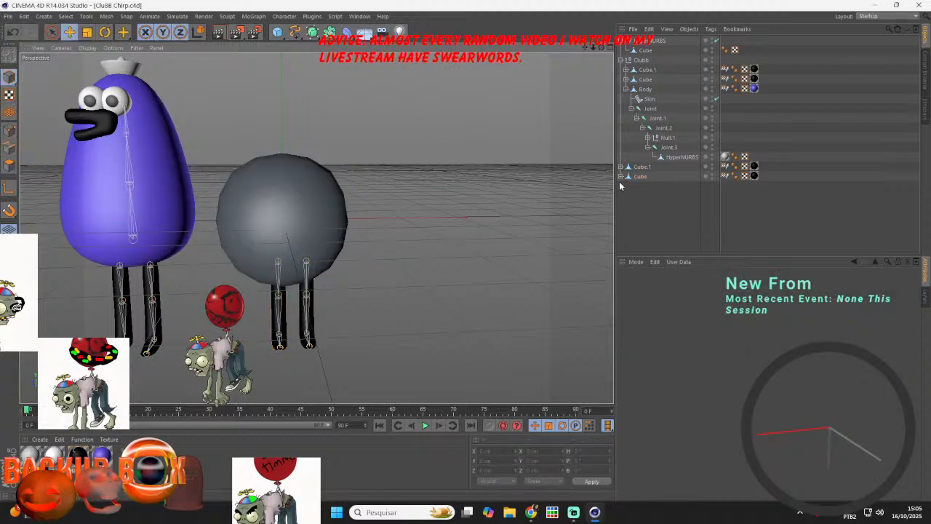
- Move the sphere-shaped HyperNURBS body about 17 cm along X to sit over the legs
left_click(636, 42)
left_click_drag(332, 219, 343, 219)
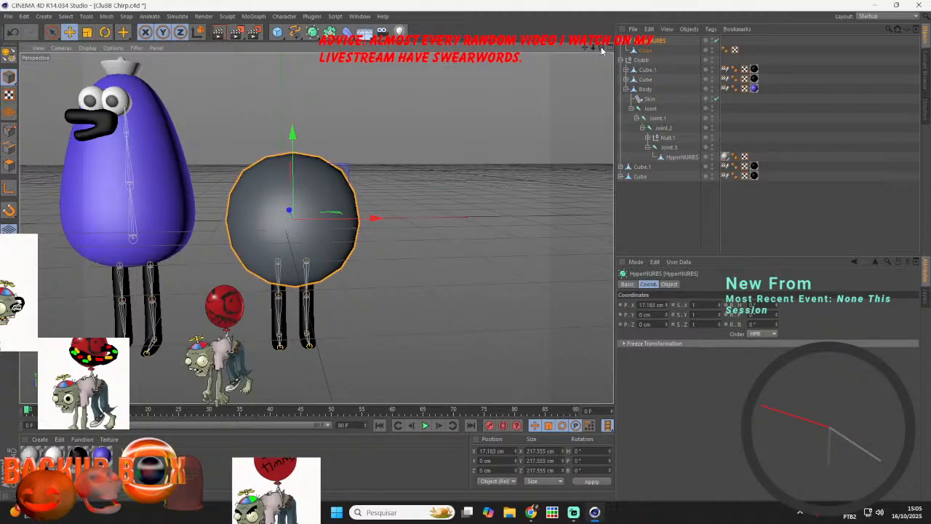
left_click_drag(601, 50, 590, 78)
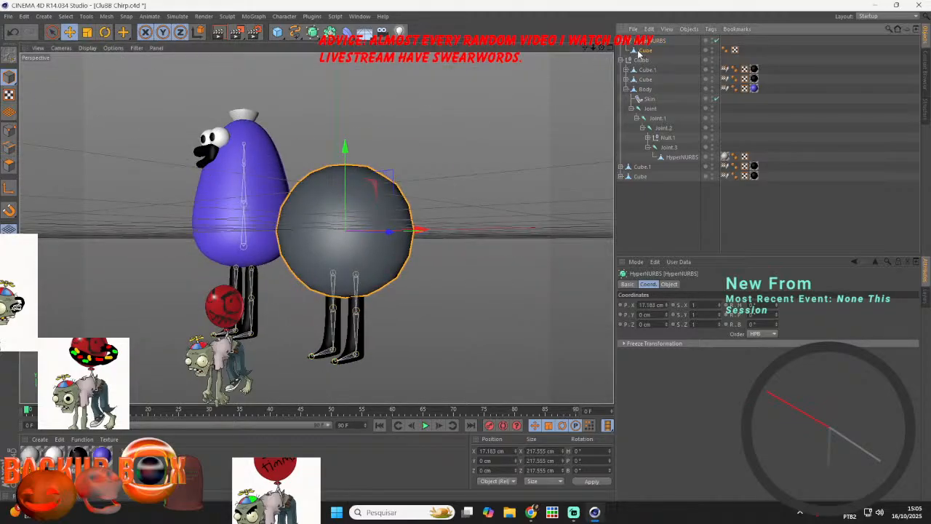
key("c")
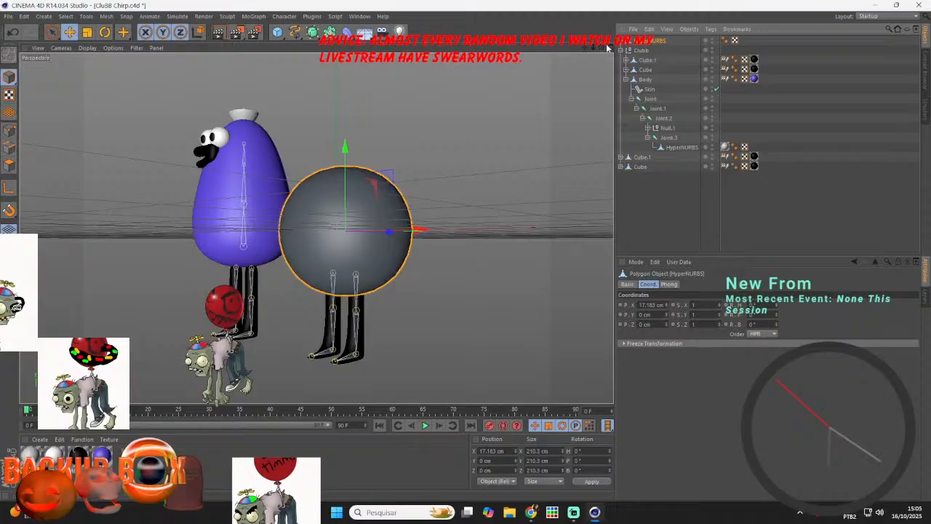
left_click(8, 165)
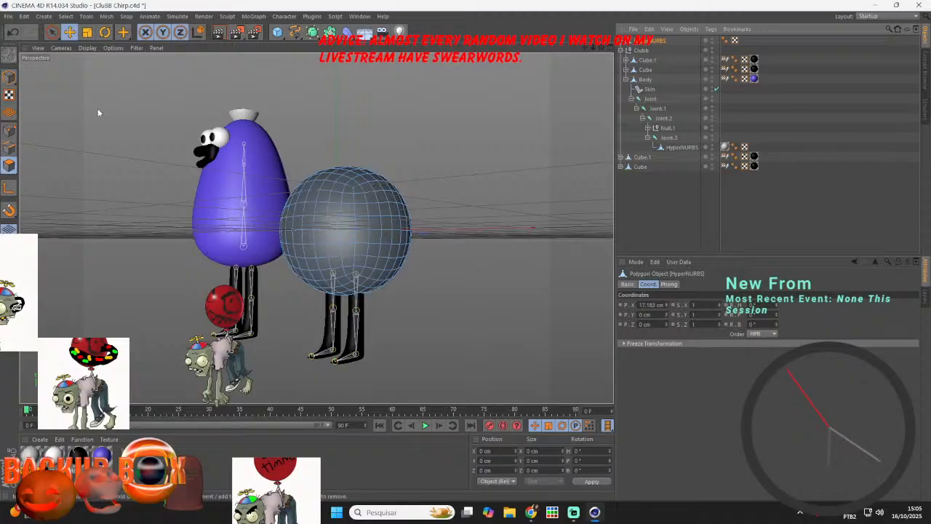
left_click(13, 32)
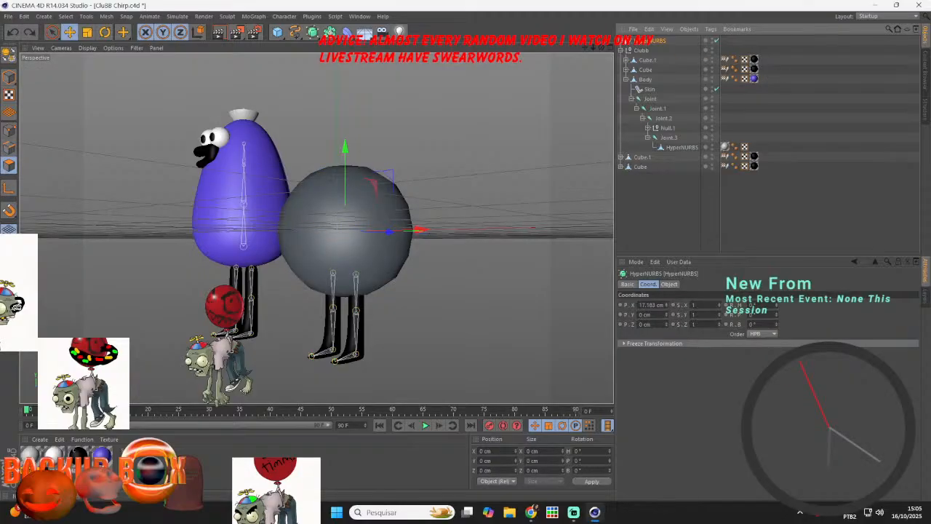
- Select the two opposite side polygons of the Cube inside the body's HyperNURBS
left_click(621, 41)
left_click(640, 50)
left_click(303, 239)
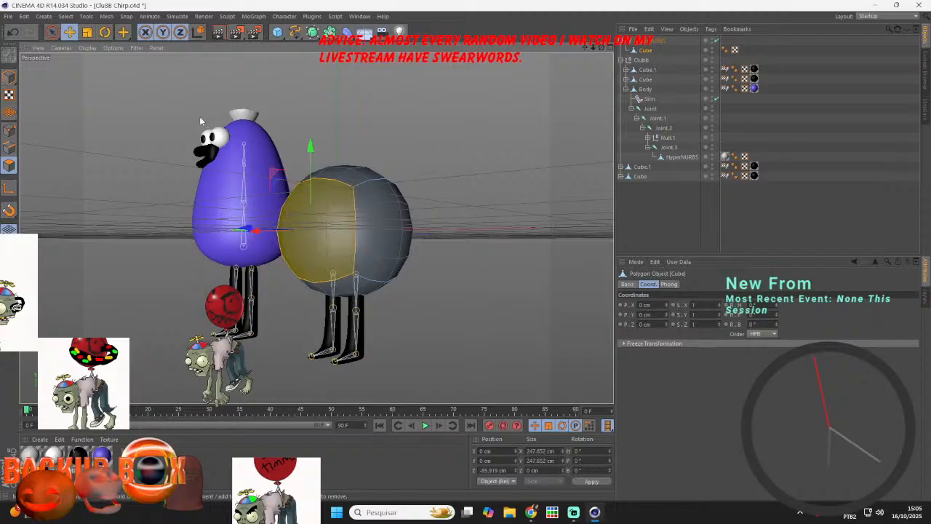
left_click(381, 219)
left_click_drag(602, 48, 305, 174)
left_click(232, 215, "shift")
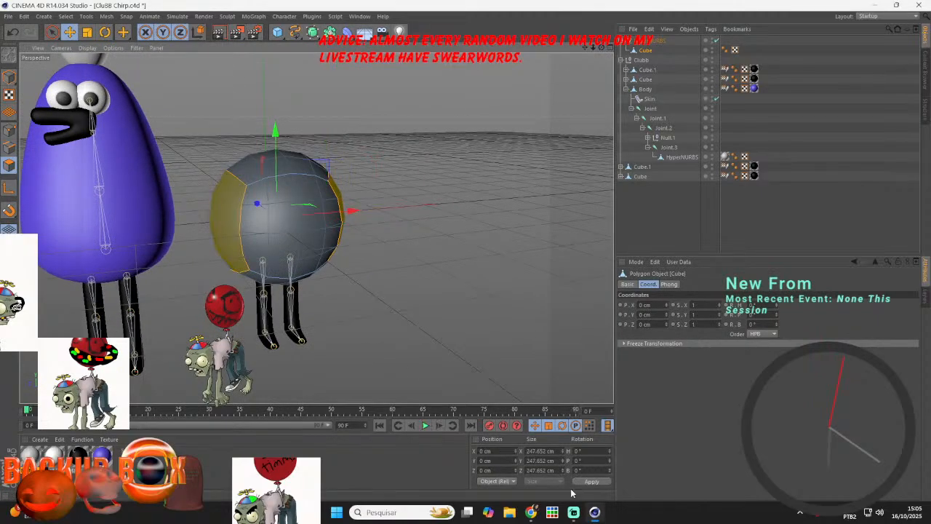
- Check the Google image results for "quack chirp and peep" in the browser as a reference and return to the model
left_click(535, 512)
left_click(801, 10)
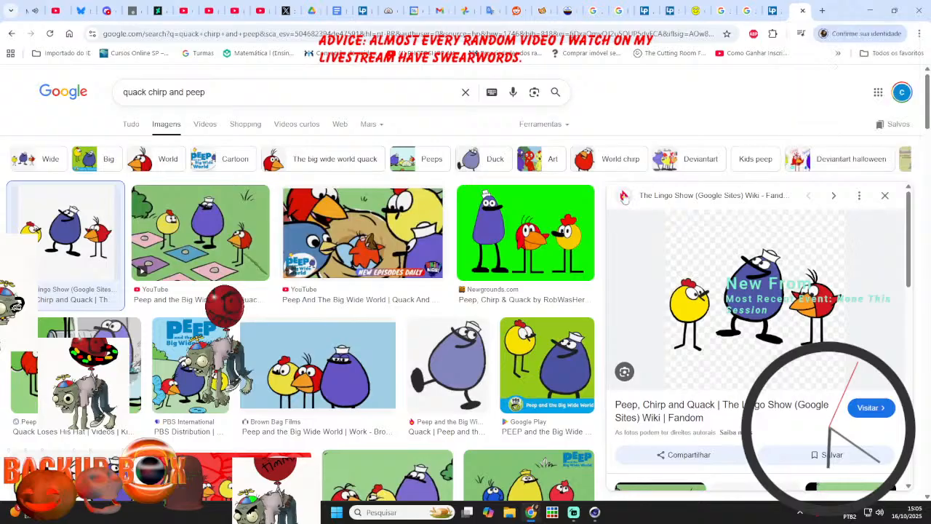
key("alt+Tab")
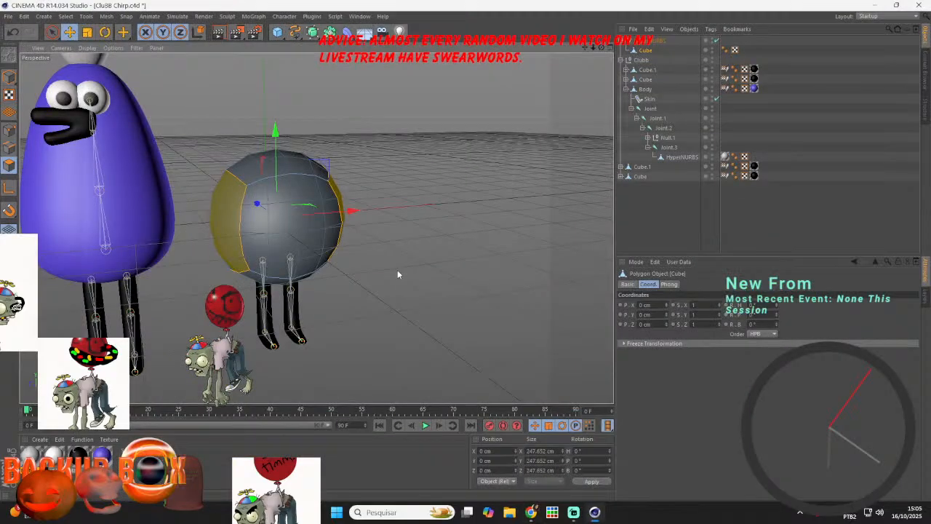
- Scale the selected side polygons down in height and inward along X
left_click(86, 32)
left_click_drag(277, 135, 284, 229)
left_click_drag(353, 212, 327, 212)
- Select the upper side polygons on both sides of the body and scale them inward along X
left_click(222, 168)
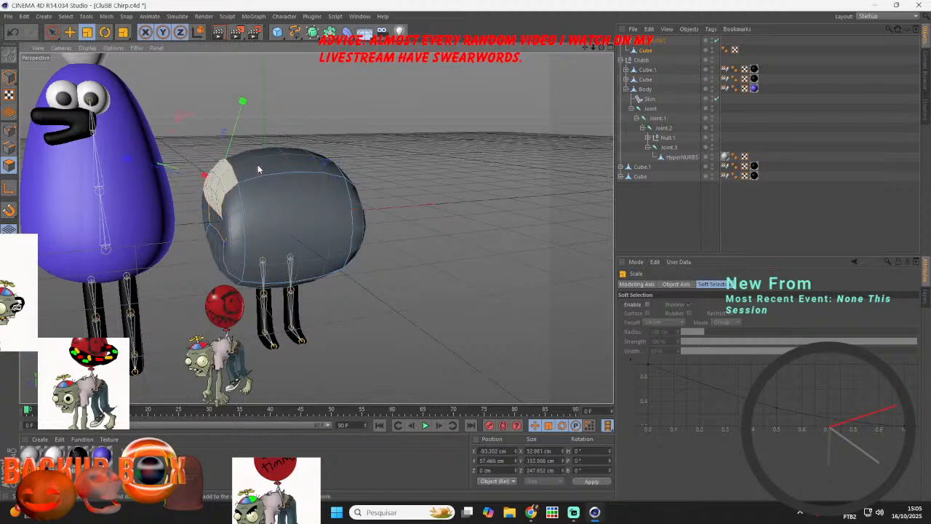
left_click(348, 177, "shift")
left_click_drag(351, 184, 331, 182)
- Stretch both middle side polygons out into wings about 699 cm across, with ends about 59 cm high and 32 cm deep
left_click(229, 221)
left_click_drag(601, 48, 473, 54)
left_click(389, 227, "shift")
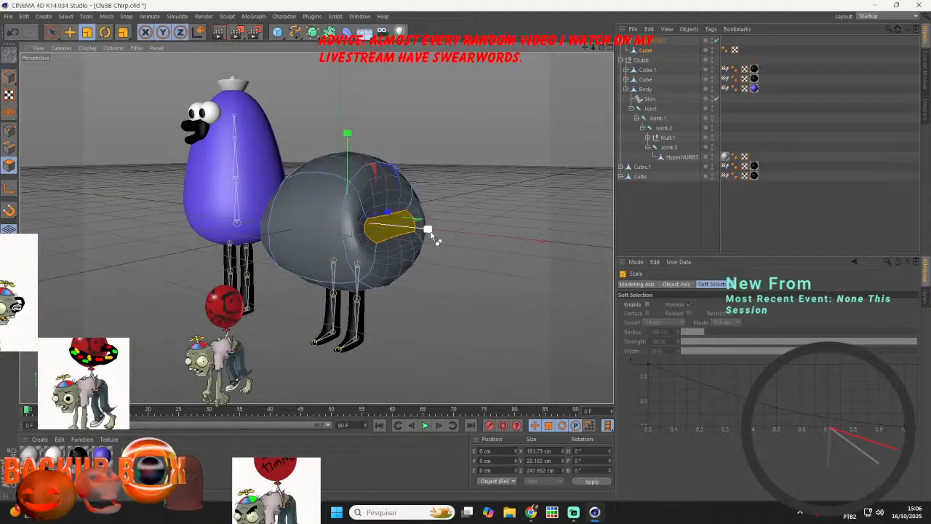
left_click_drag(429, 231, 549, 233)
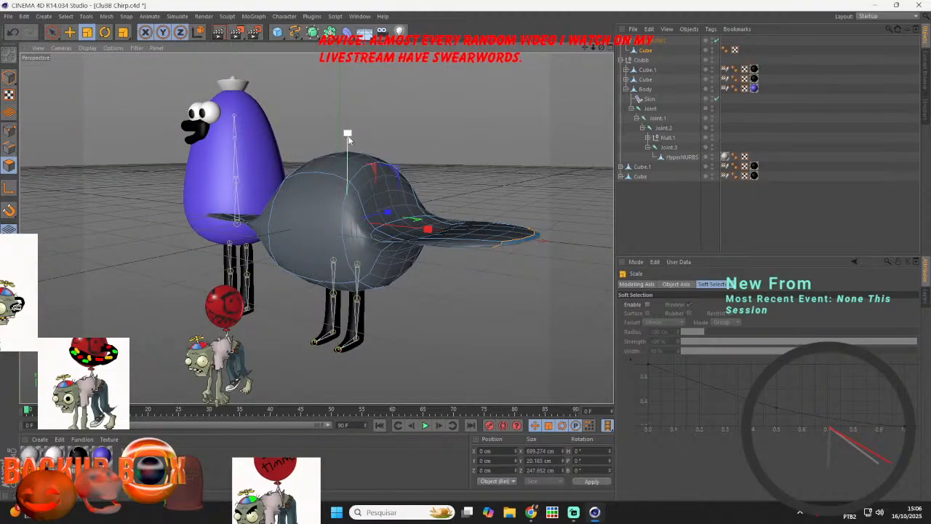
left_click_drag(348, 138, 351, 106)
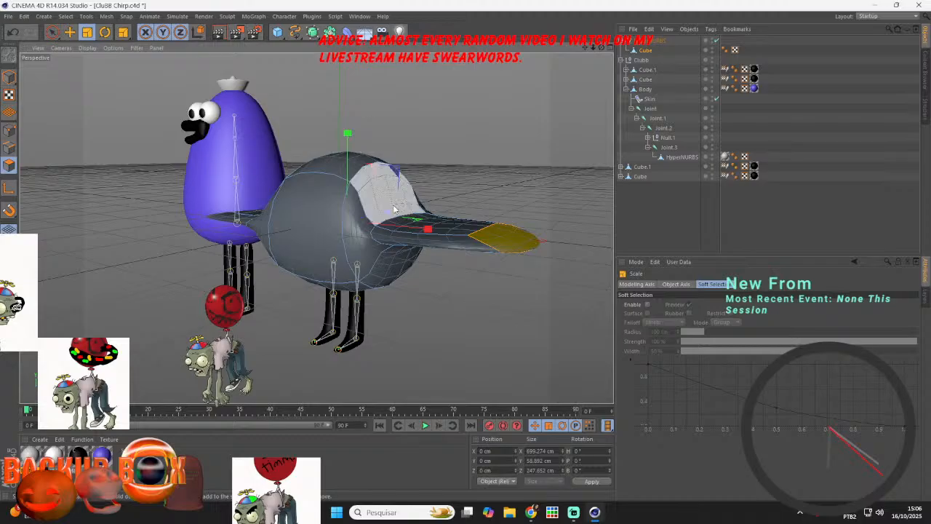
left_click_drag(387, 213, 343, 232)
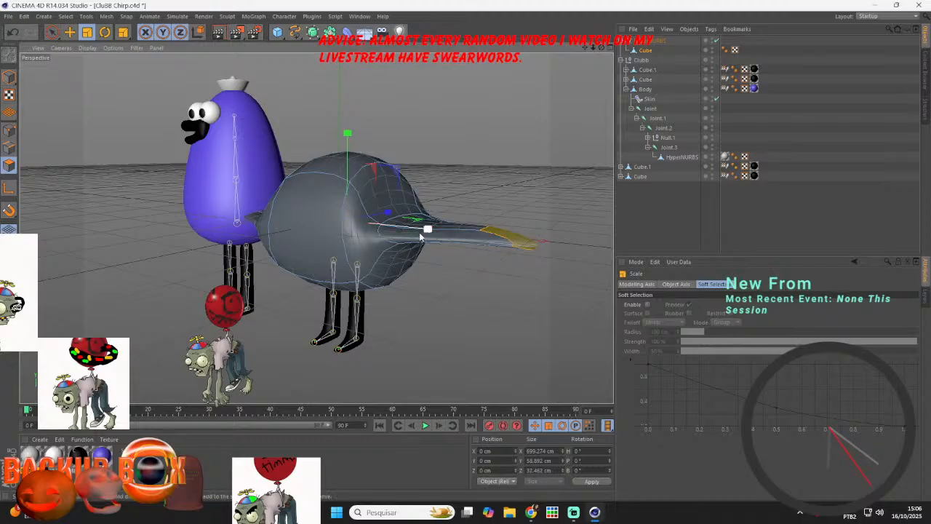
- Extend the wing ends along X and taper their tips to about 6 cm high and 10 cm deep
mouse_move(420, 235)
left_mouse_down()
mouse_move(429, 229)
mouse_move(408, 224)
mouse_move(436, 232)
left_mouse_up()
left_click_drag(348, 136, 354, 238)
left_click_drag(389, 213, 348, 230)
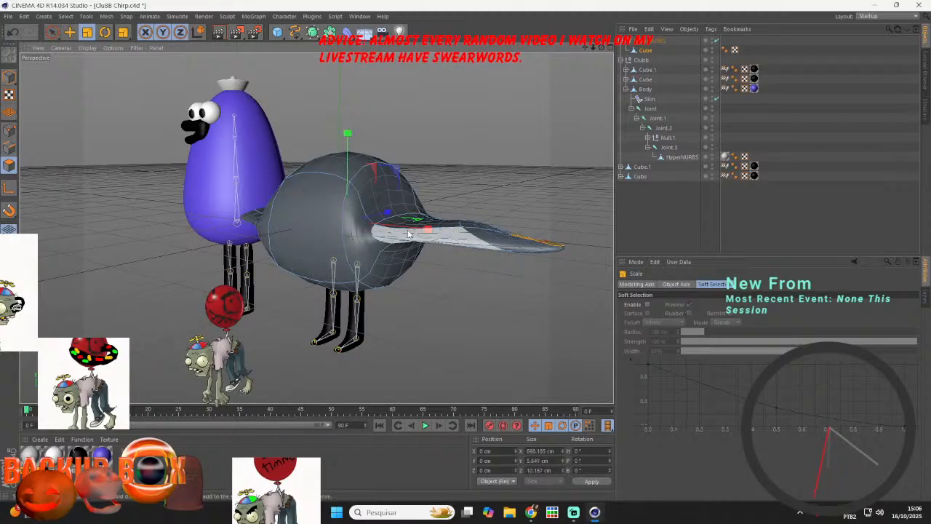
- Add the adjoining wing-tip polygons to the selection, switch to Lines display and shorten the wingspan along X to about 579 cm
left_click(544, 253, "shift")
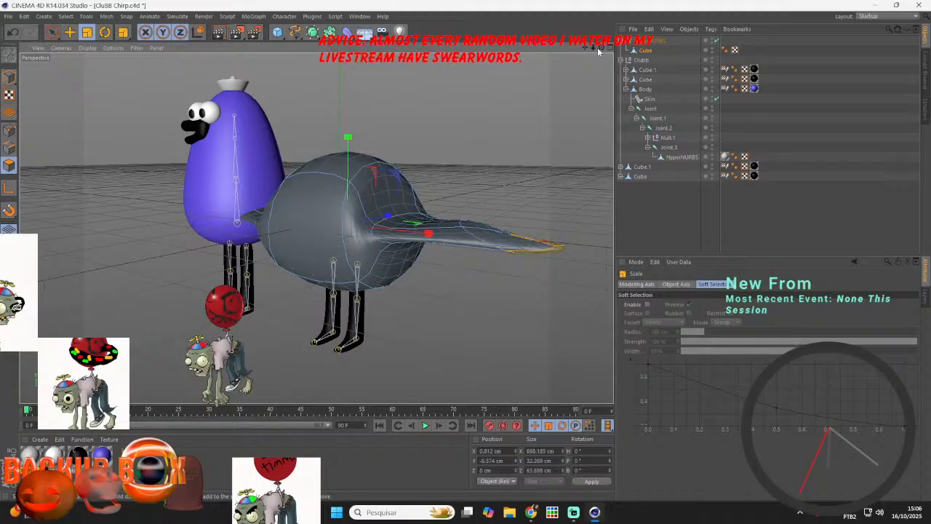
left_click_drag(601, 49, 140, 251)
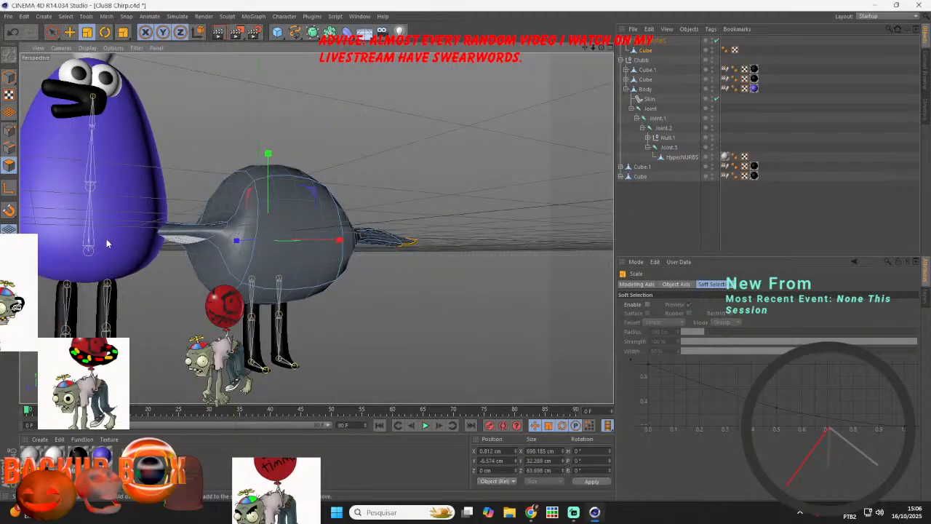
left_click(88, 48)
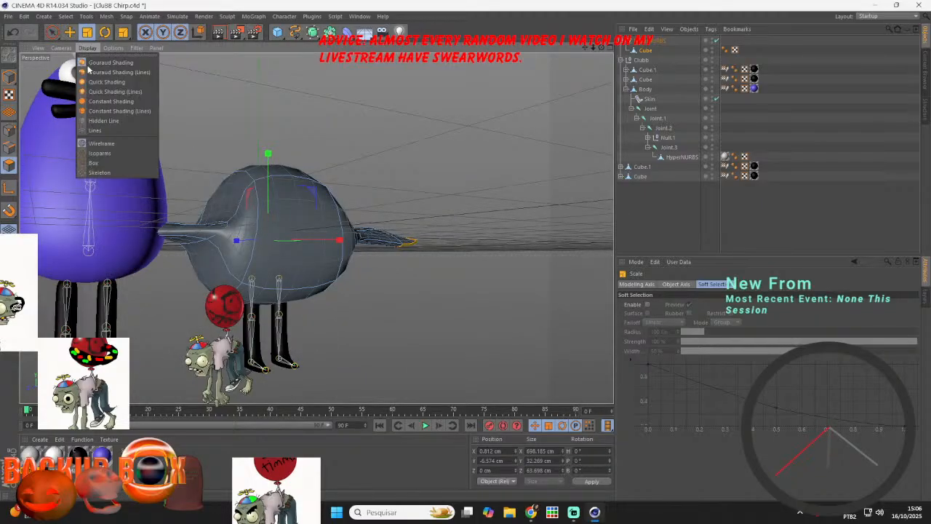
left_click(97, 131)
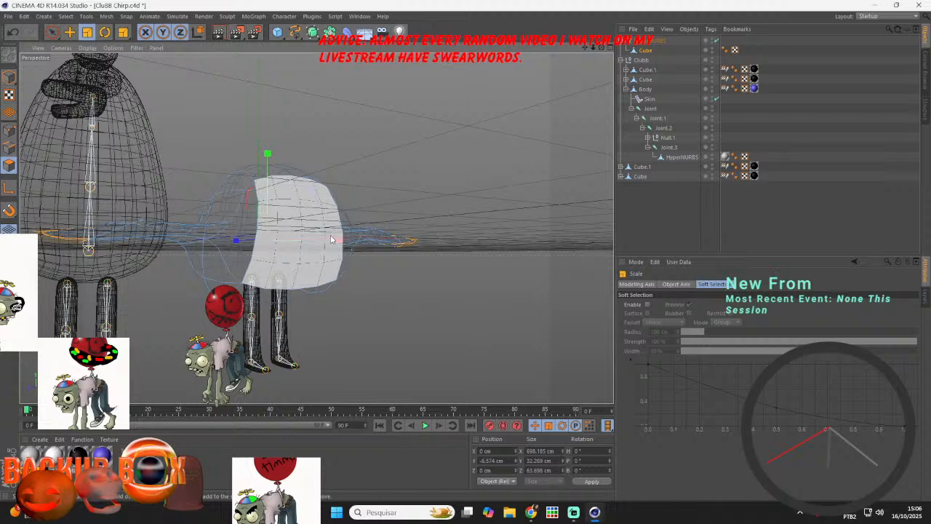
left_click_drag(331, 238, 314, 241)
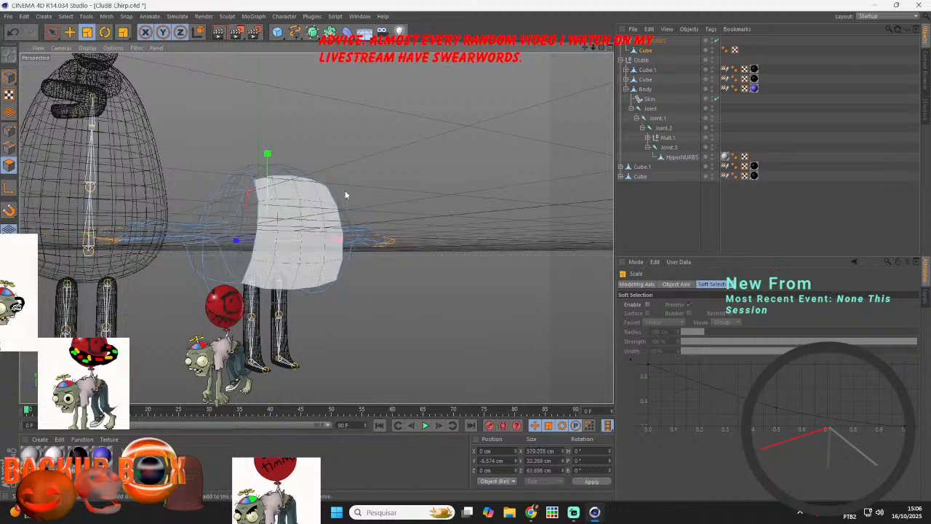
left_click(382, 166)
- Return to model mode and create a new red material with the color RGB 204, 0, 0
left_click(8, 79)
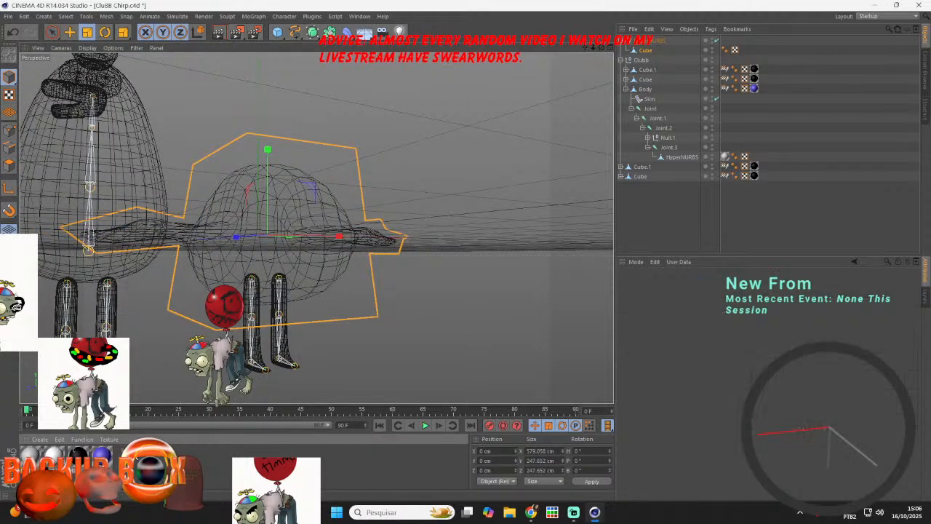
left_click(32, 457)
double_click(32, 456)
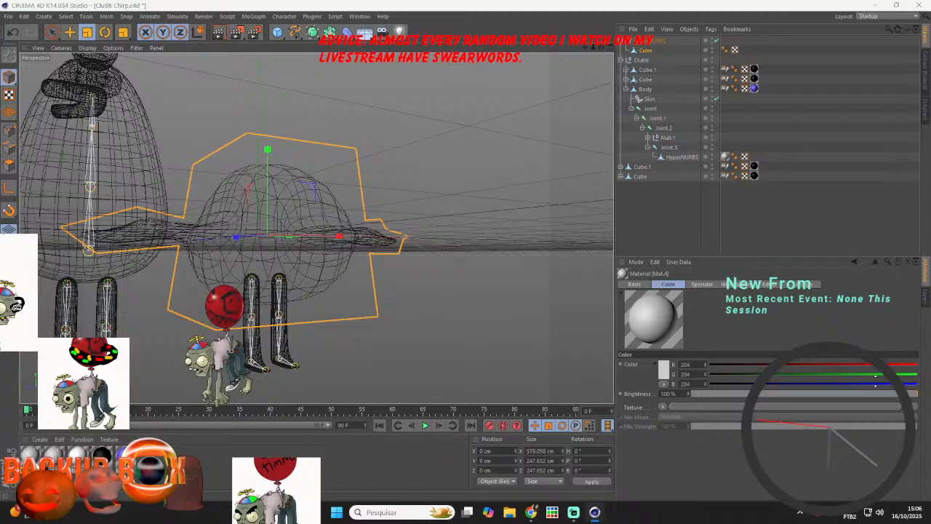
left_click_drag(389, 111, 273, 109)
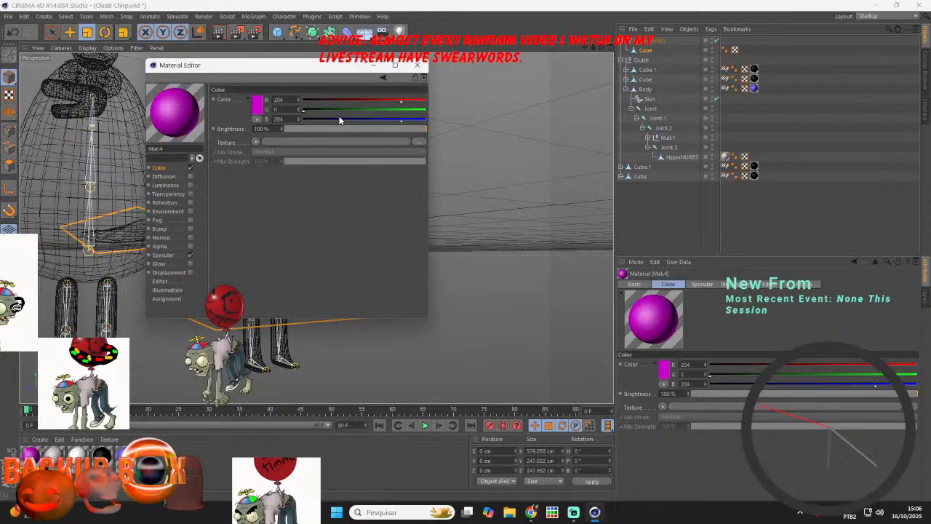
left_click_drag(342, 119, 291, 119)
left_click(417, 65)
- Save the project and set the viewport display back to Gouraud Shading
left_click(7, 17)
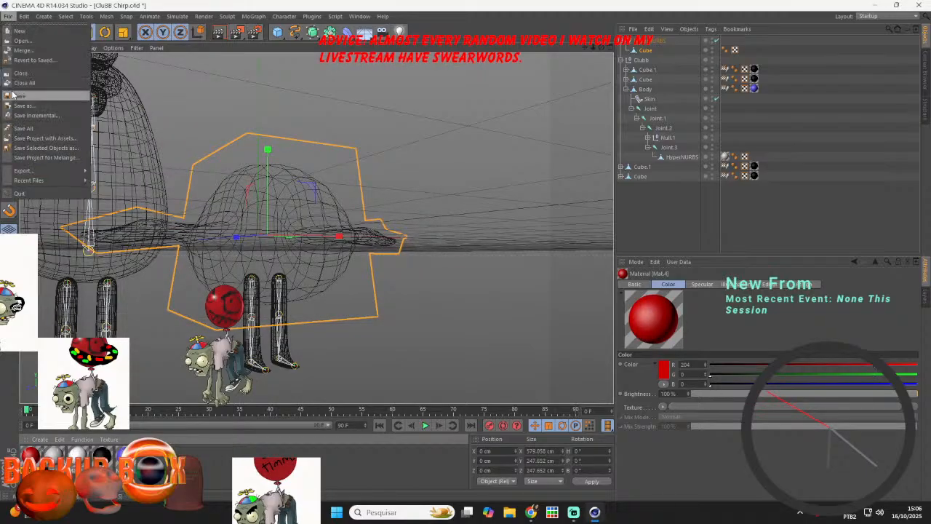
left_click(26, 95)
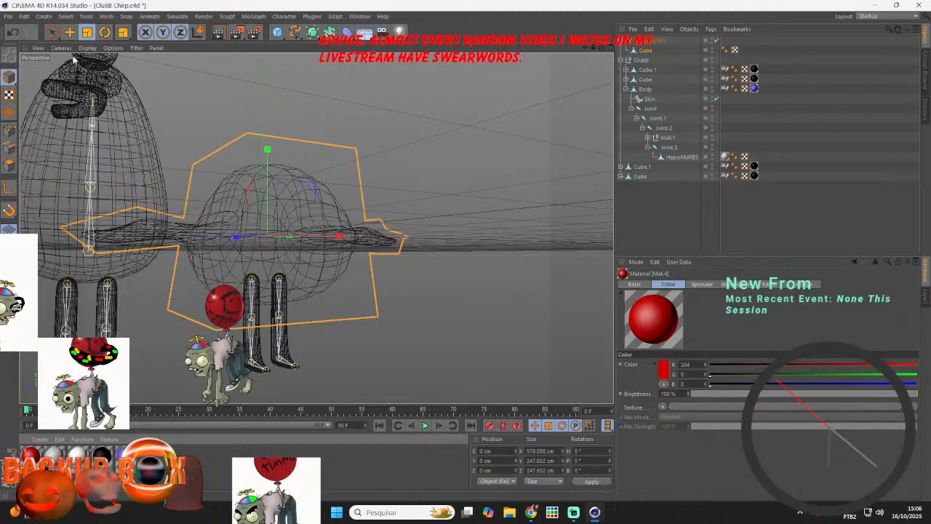
left_click(87, 48)
left_click(102, 60)
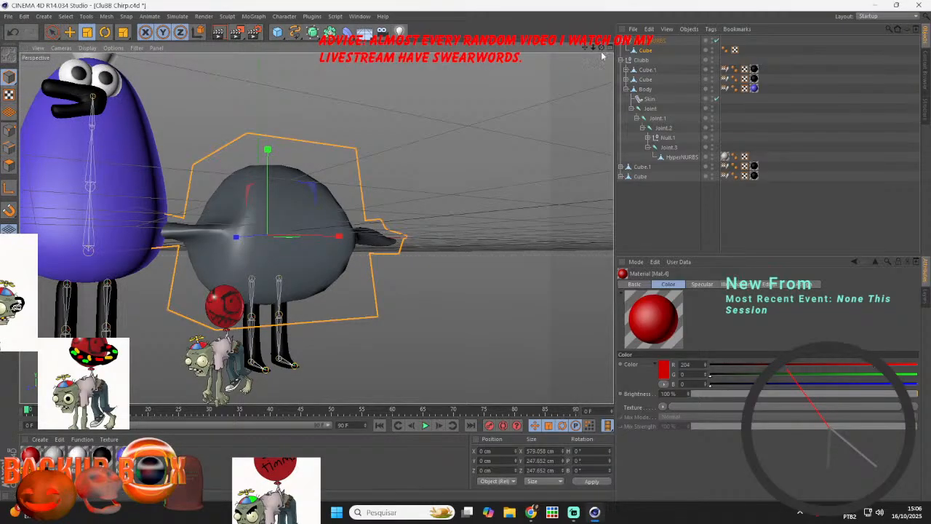
- Apply the red material to the body's Cube and scale it along Z to about 185 cm
left_click_drag(602, 48, 509, 76)
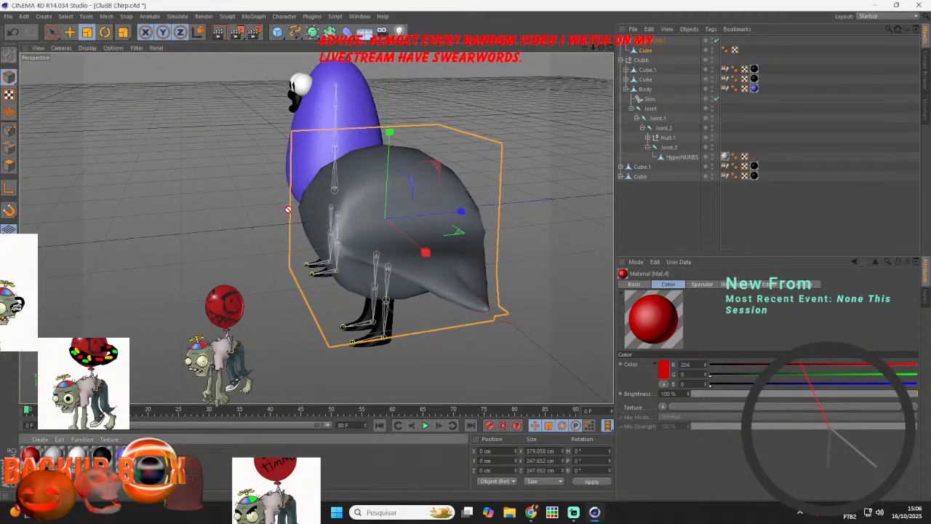
left_click(574, 512)
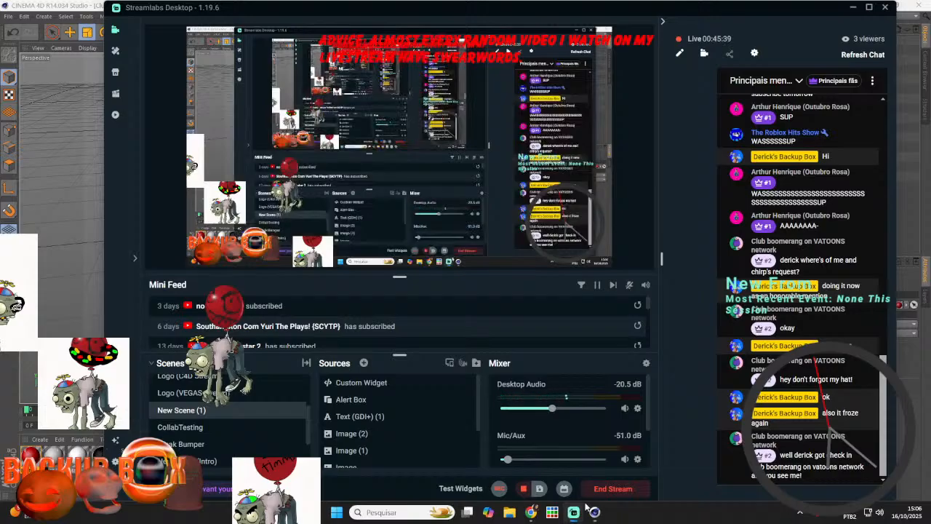
left_click(596, 513)
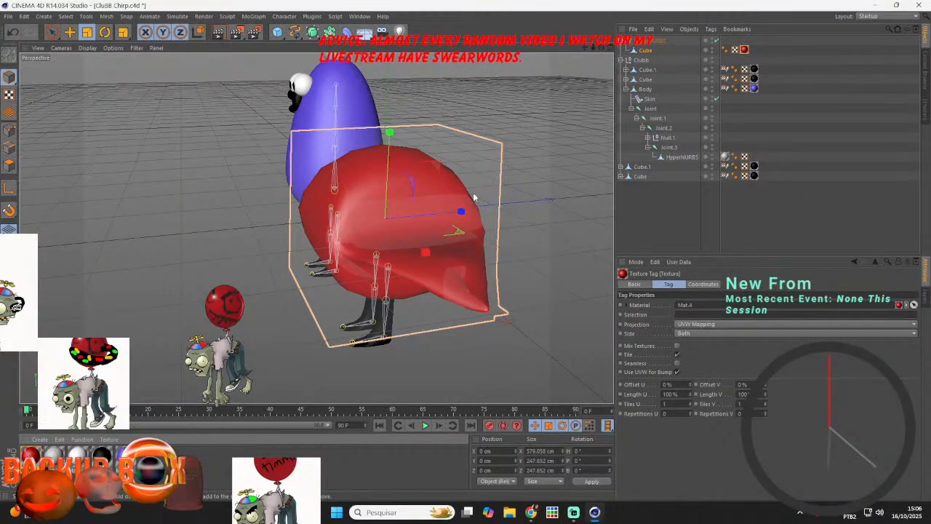
left_click_drag(461, 212, 441, 230)
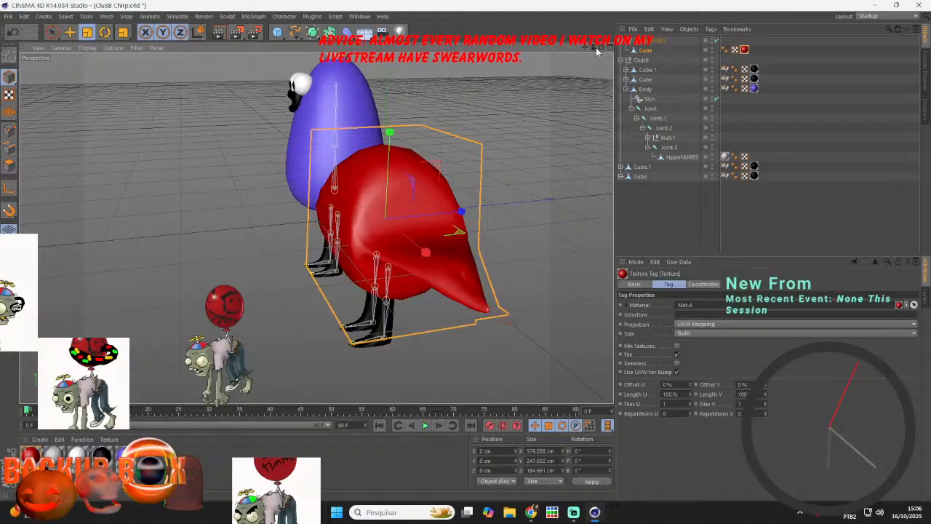
- Check the Quack, Chirp and Peep reference pictures in the browser, then return to Cinema 4D
left_click_drag(601, 48, 496, 35)
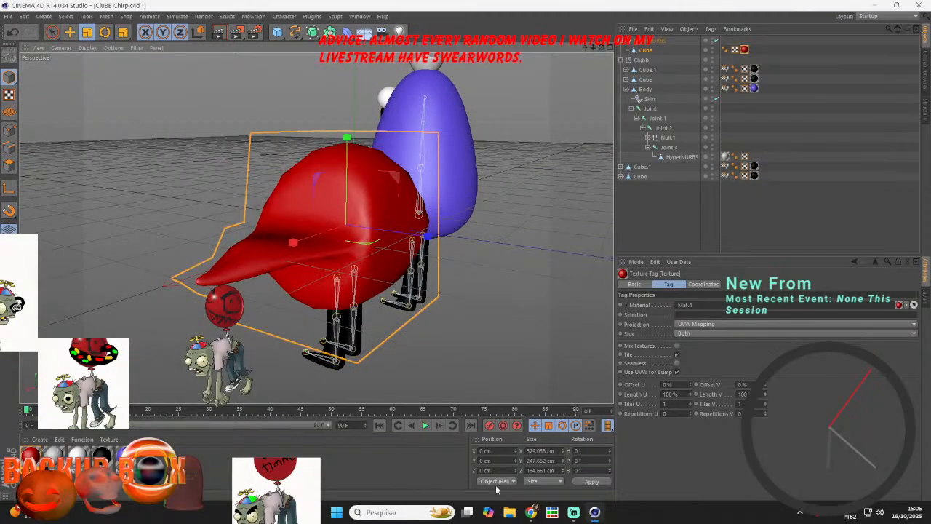
left_click(531, 513)
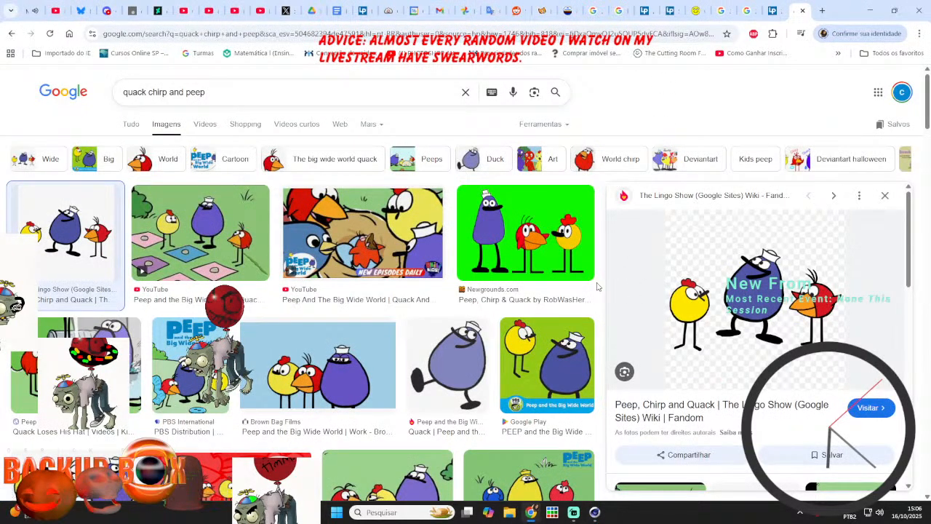
left_click(595, 513)
- Select the body's rear polygon in polygon mode and extend it outward along Z to round the back
left_click(9, 166)
left_click(385, 245)
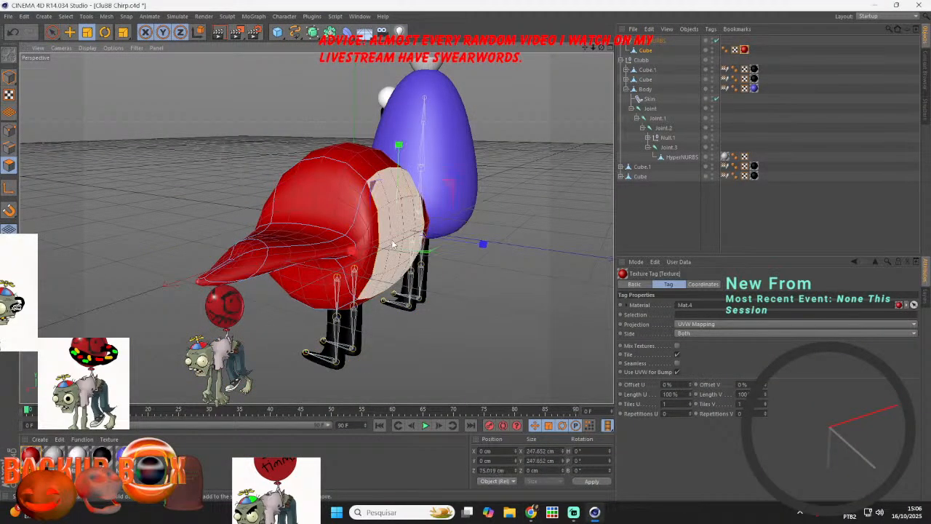
left_click_drag(483, 245, 764, 281)
left_click(490, 231)
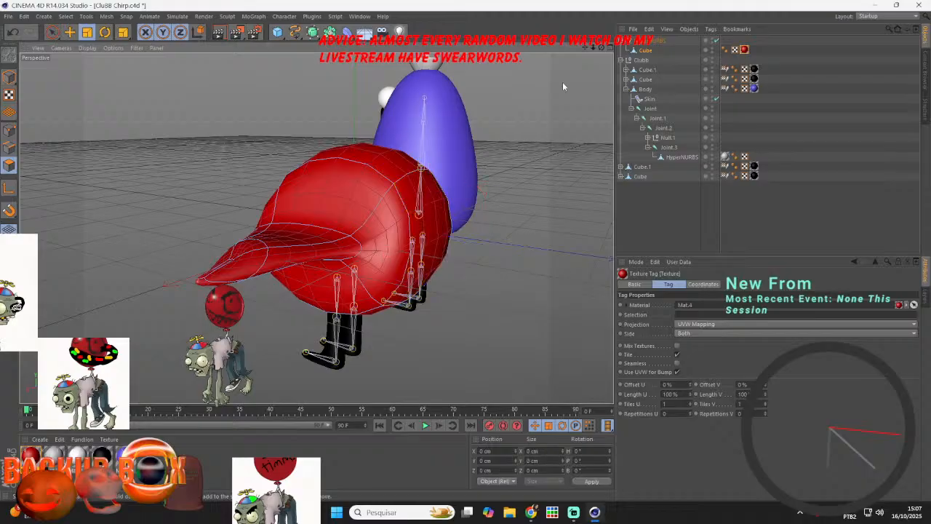
- Inset the body's front polygon, enlarge the inset to about 100 cm square and place it slightly below centre
left_click_drag(601, 48, 691, 43)
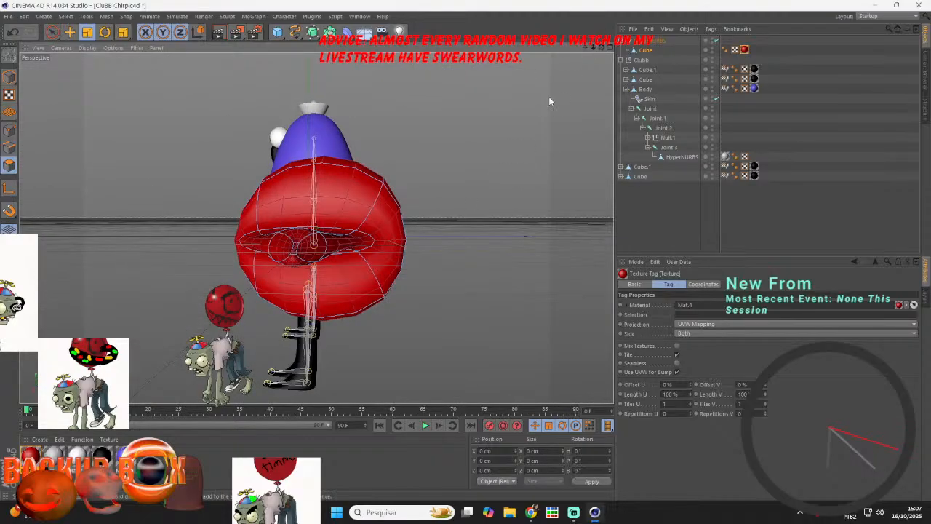
left_click_drag(599, 46, 586, 46)
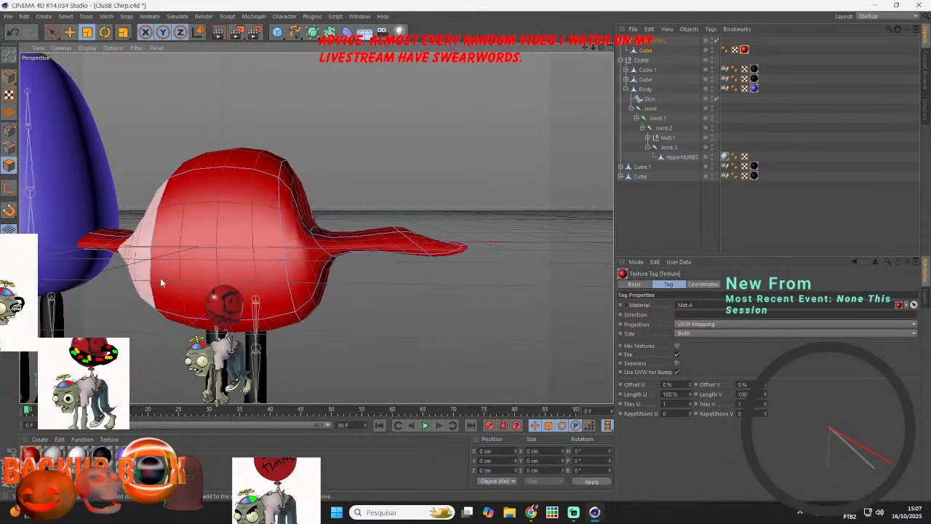
left_click(179, 251)
left_click_drag(170, 193, 78, 140, "ctrl")
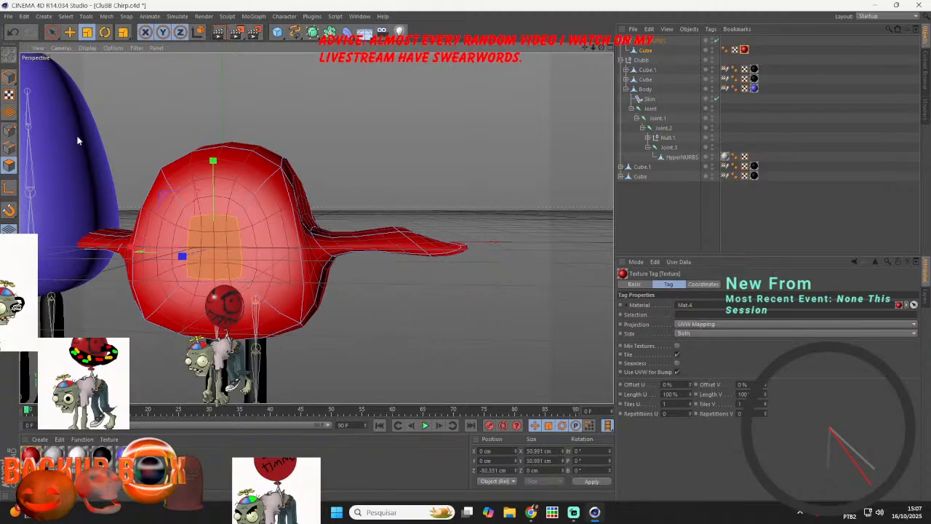
left_click(71, 31)
left_click_drag(213, 168, 216, 202)
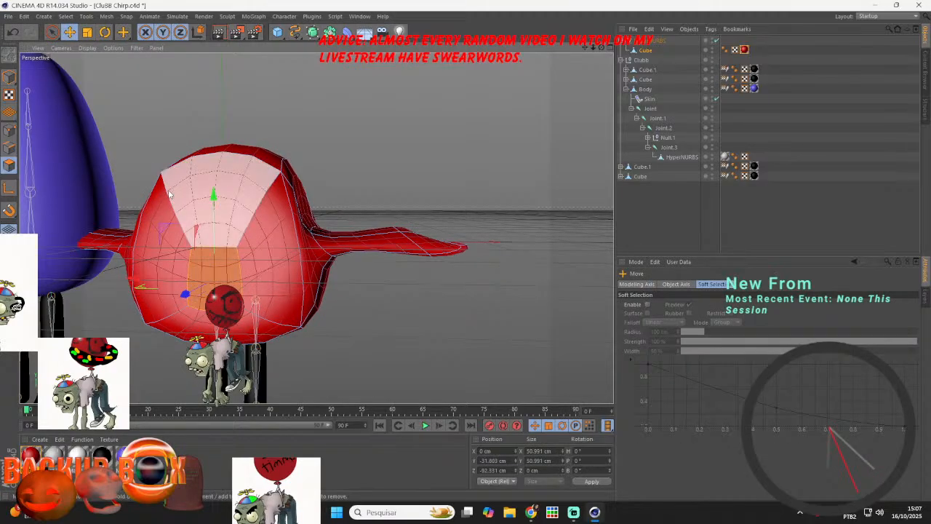
left_click(87, 32)
left_click_drag(163, 222, 71, 165)
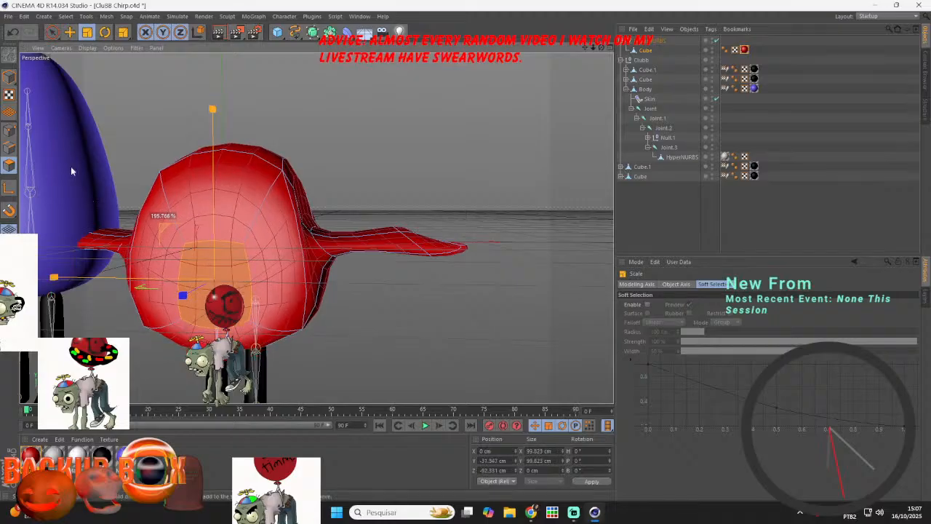
left_click(69, 33)
left_click_drag(219, 214, 219, 186)
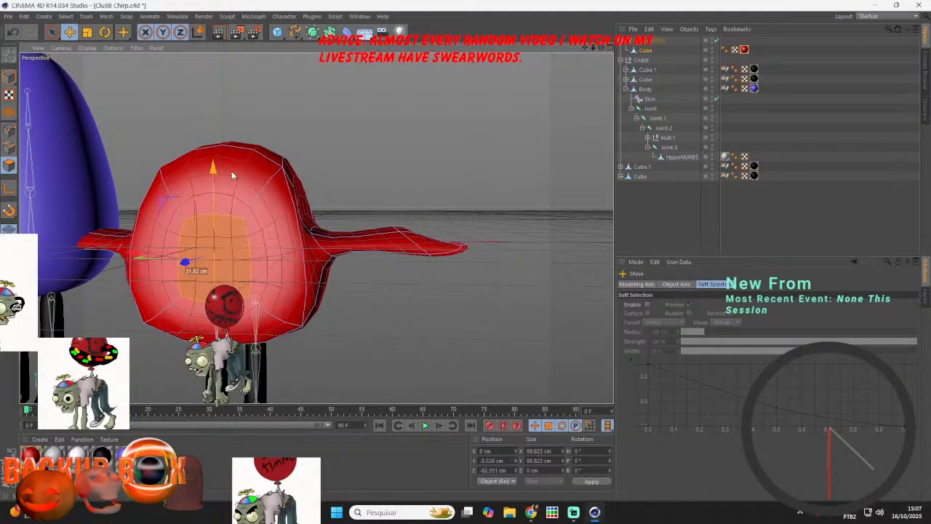
- Extrude the inset polygon forward to about Z -184 cm and flatten its tip to about 50 by 5 cm for the upper beak
left_click_drag(191, 267, 94, 268)
left_click(88, 32)
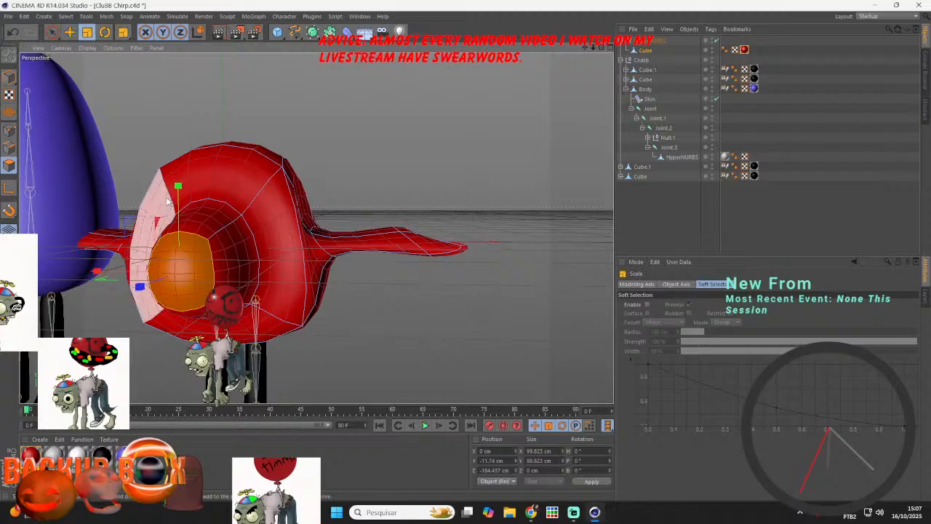
left_click_drag(178, 188, 187, 275)
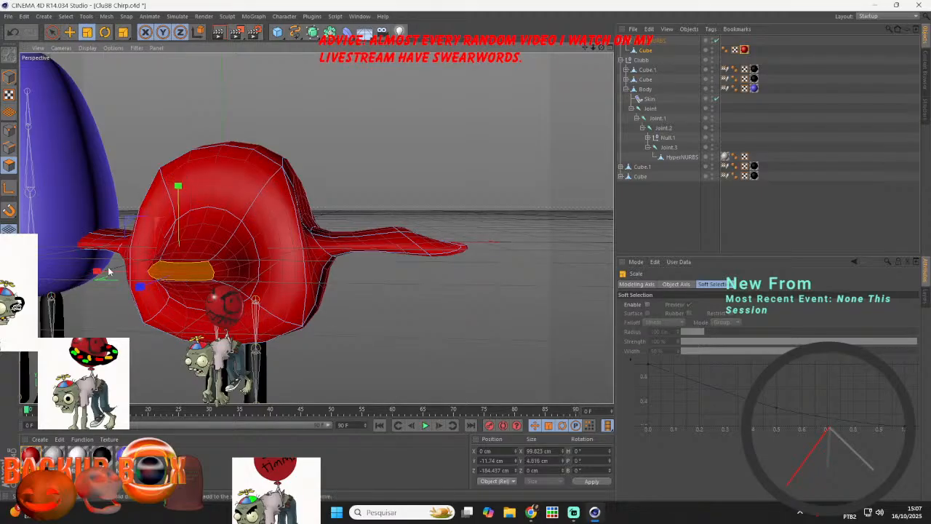
left_click_drag(100, 271, 134, 272)
- Inset the front polygon beneath the upper beak and extrude the narrow polygon above it forward about 99 cm as the lower beak
left_click(193, 292)
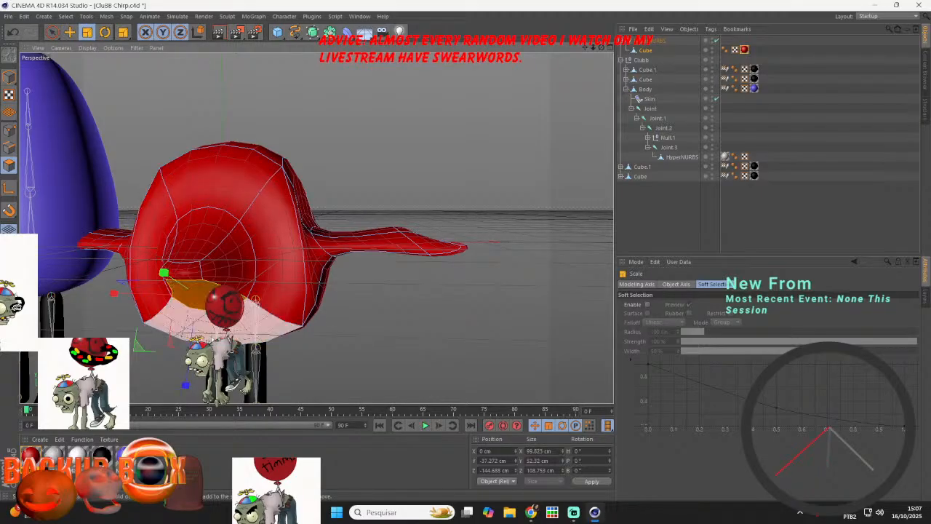
left_click(218, 332)
left_click_drag(139, 325, 186, 326)
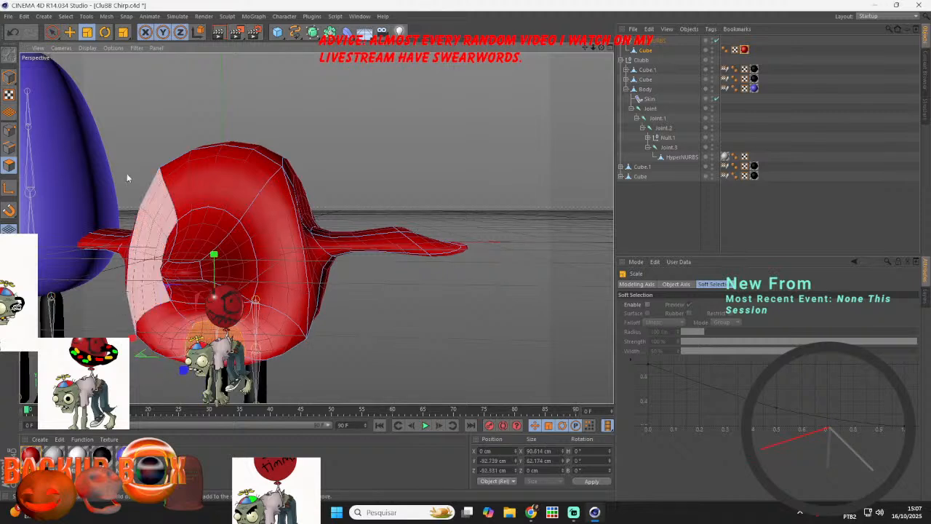
left_click(69, 34)
left_click(214, 311)
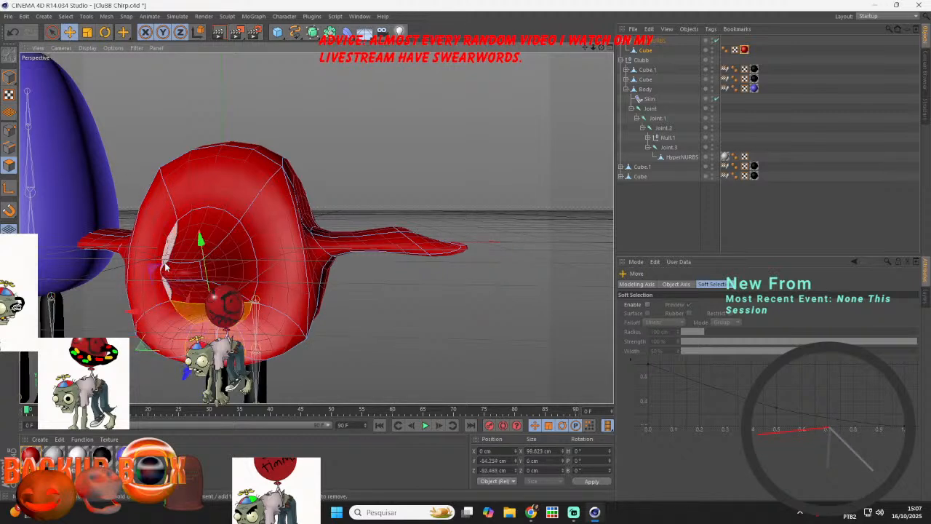
left_click_drag(187, 298, 145, 288)
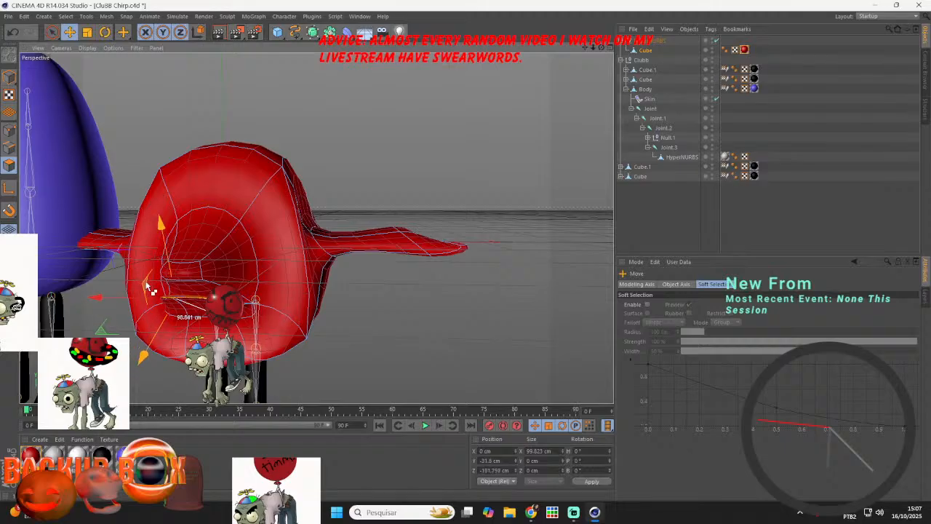
- Reshape the area beneath the lower beak by shifting its underside polygon and raising the body's lower front polygon
left_click(203, 312)
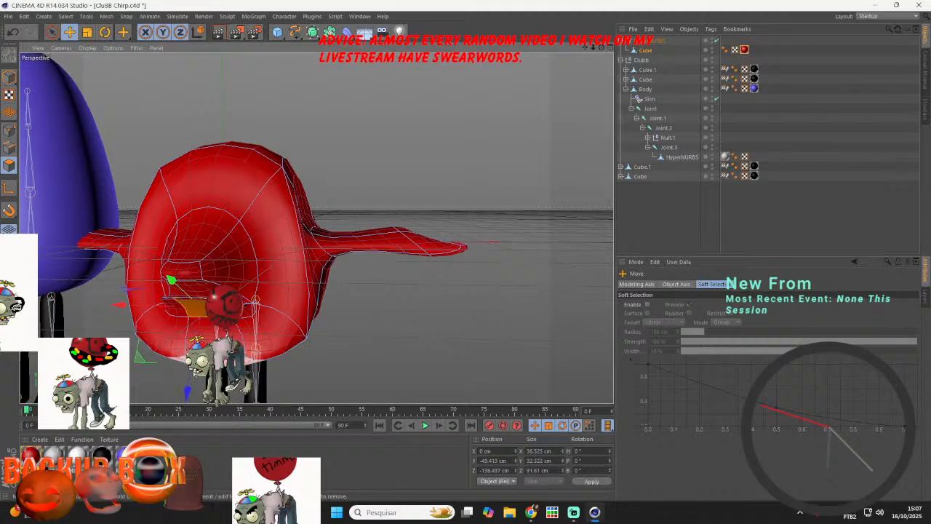
left_click_drag(189, 388, 187, 405)
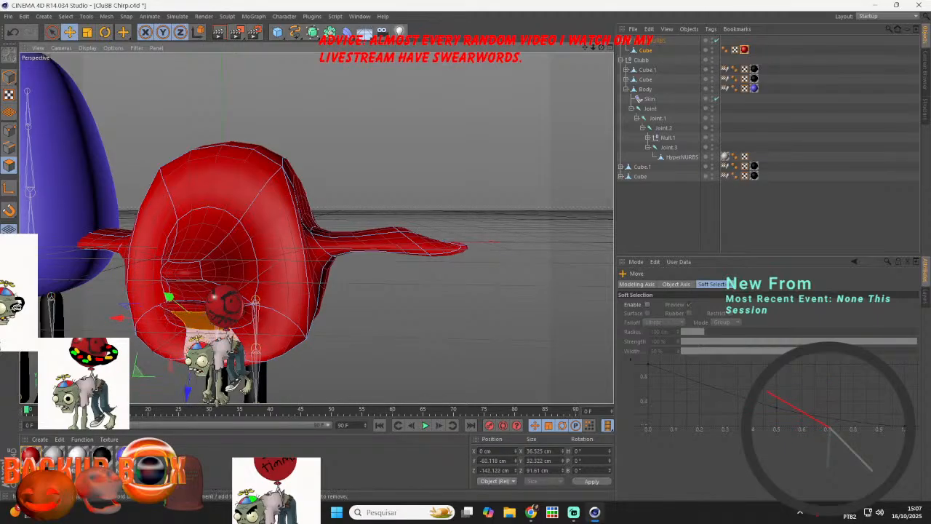
left_click(227, 360)
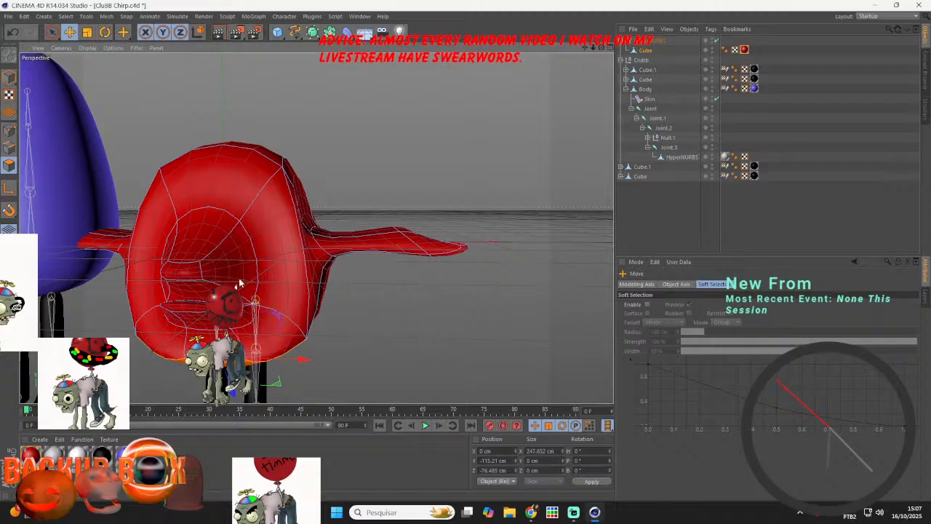
left_click_drag(239, 285, 269, 270)
- Narrow the lower beak's tip polygon along X to about 31 cm
left_click(189, 311)
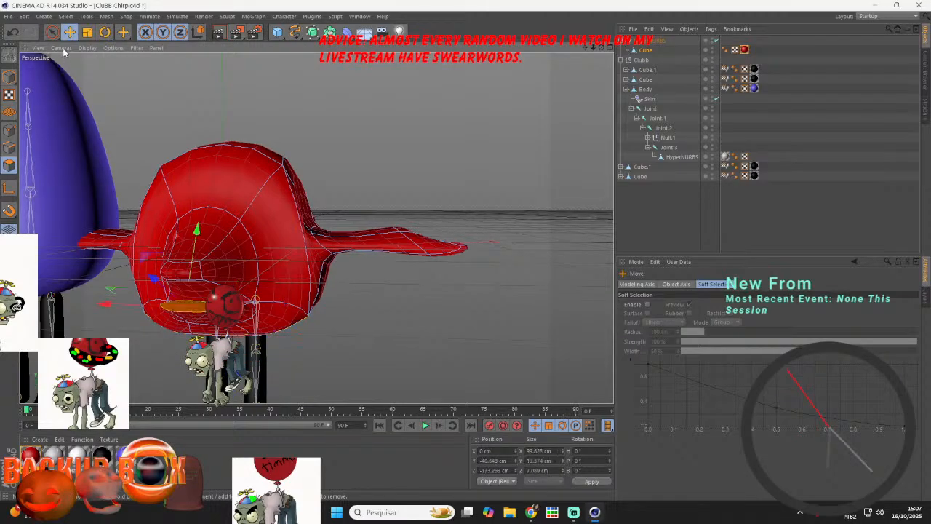
key("t")
left_click_drag(114, 303, 128, 303)
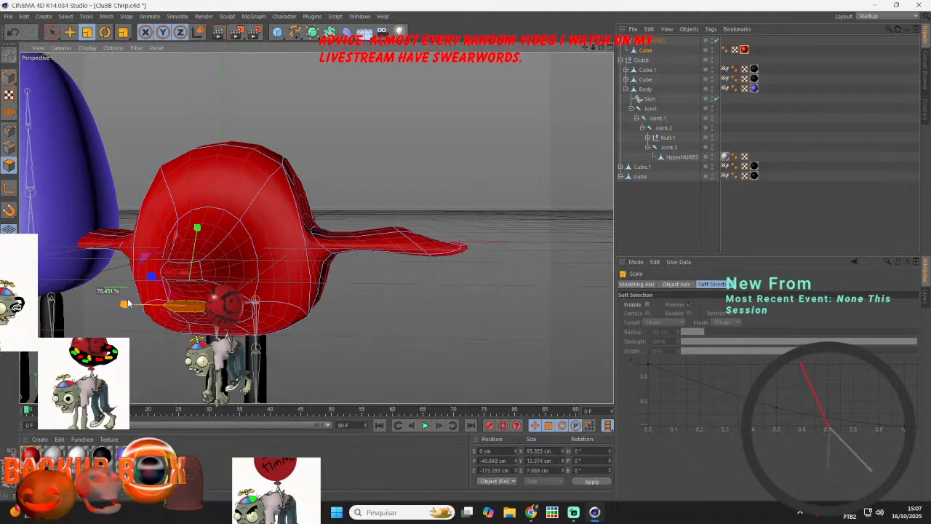
- Pull the lower beak's tip back to about Y -44 cm and Z -159 cm, and save the project
left_click(182, 270)
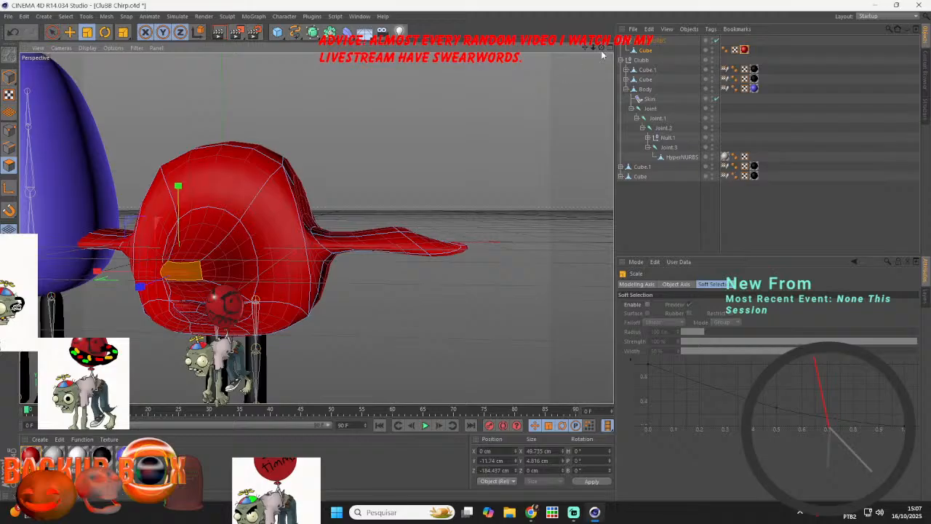
left_click_drag(602, 48, 706, 14)
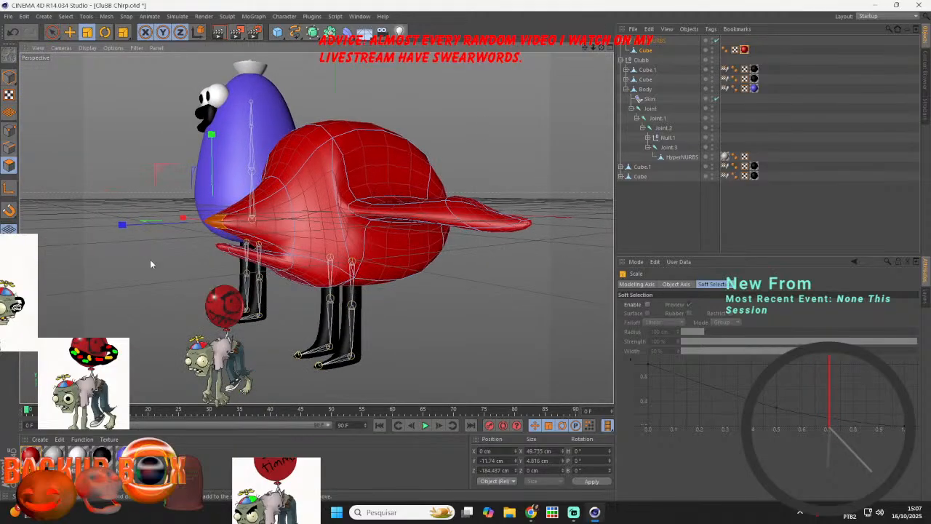
scroll(186, 248, "up", 4)
left_click(256, 245)
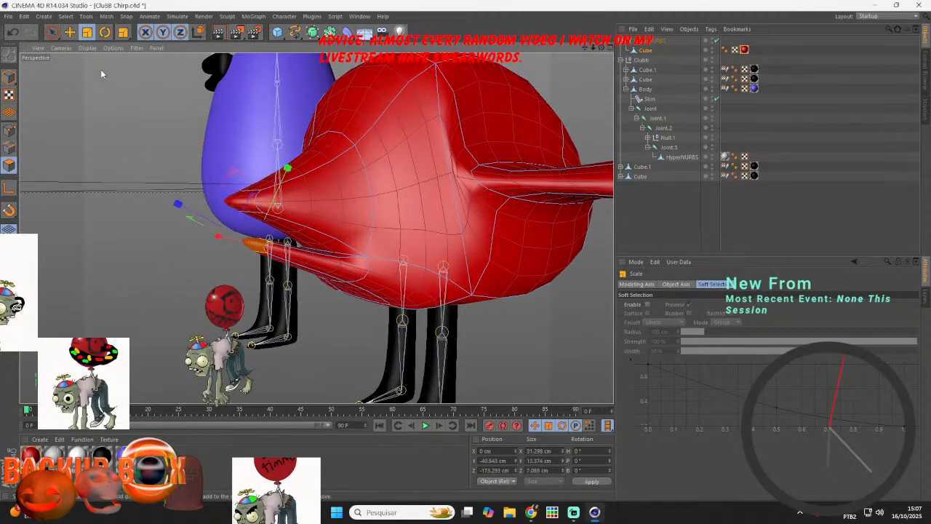
left_click(69, 32)
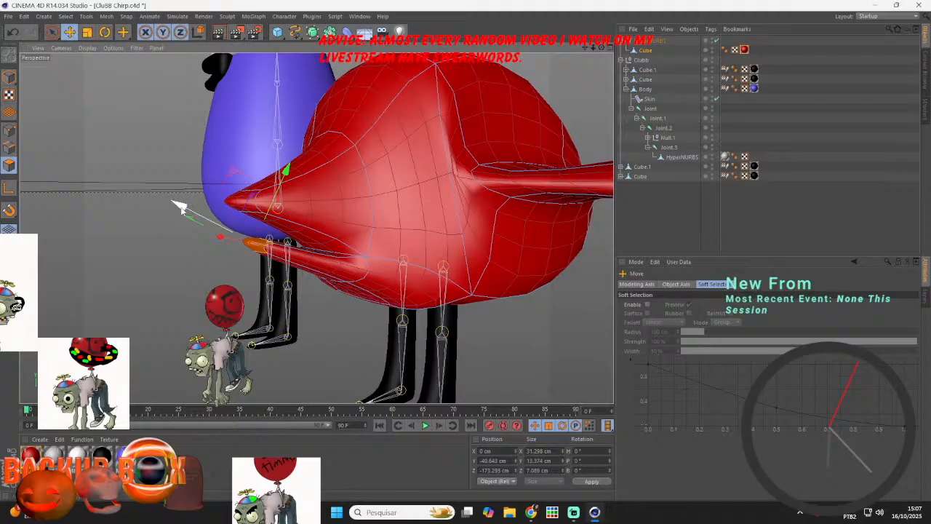
left_click_drag(179, 203, 211, 215)
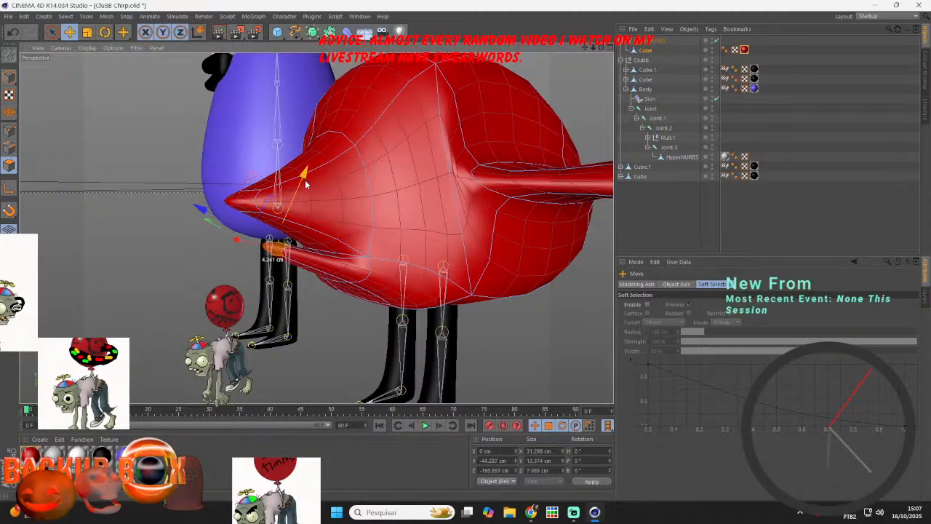
left_click(9, 16)
left_click(27, 102)
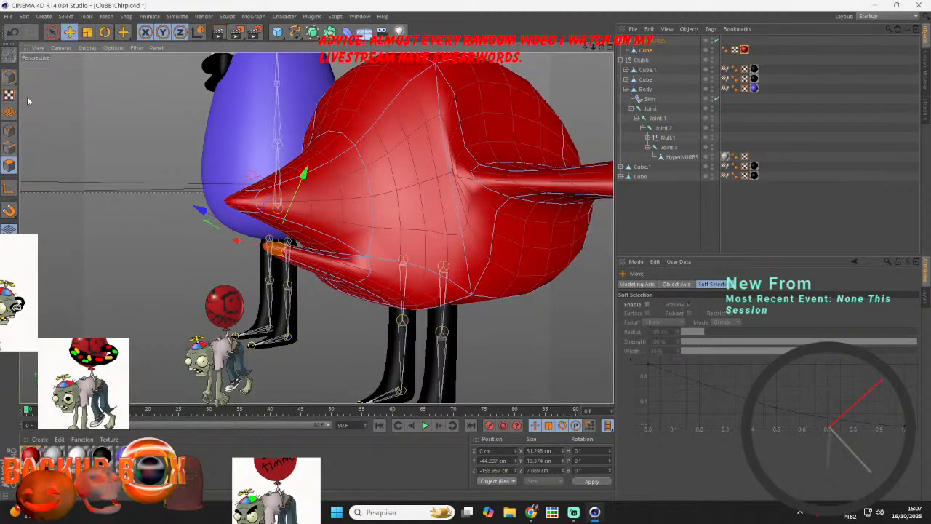
- Switch to Chrome, search Google for malbork in a new tab and view the image results
left_click(573, 513)
left_click(595, 513)
left_click(530, 513)
left_click(822, 10)
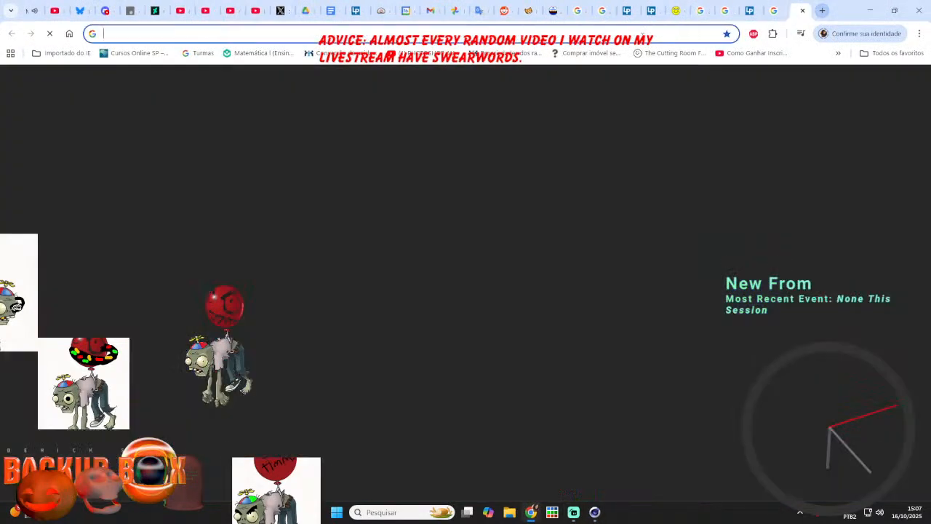
type("malbork")
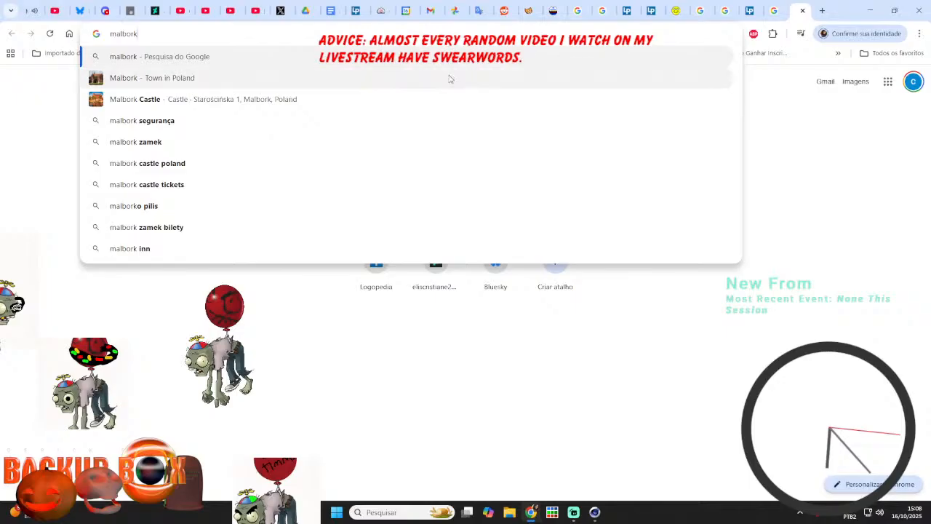
key("Return")
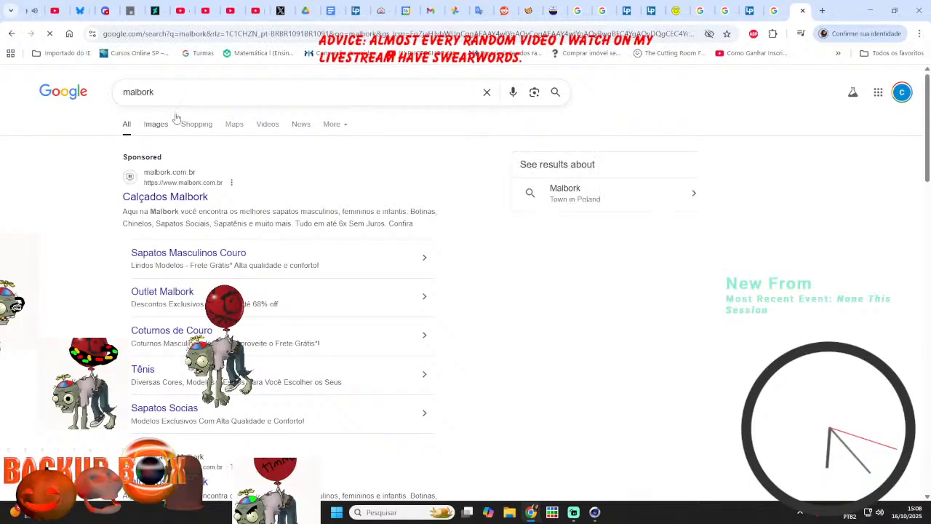
left_click(160, 124)
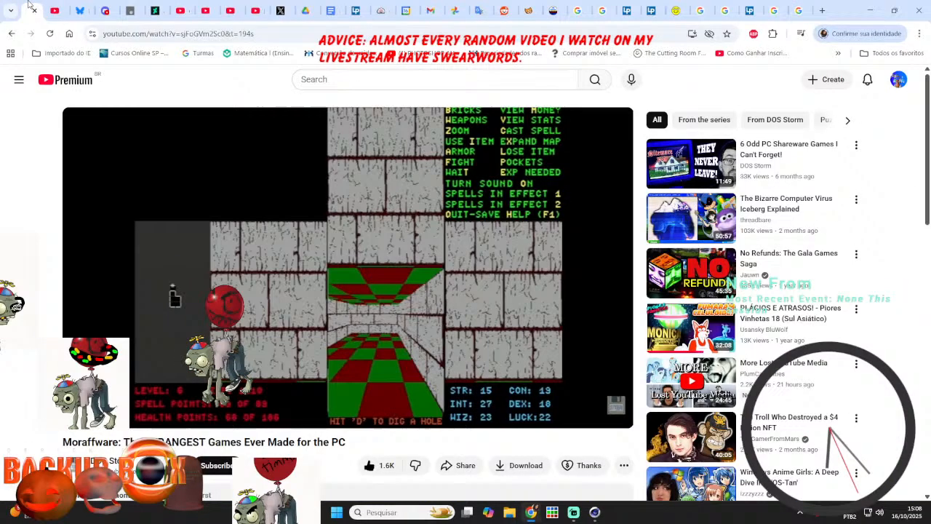
- Switch back to Cinema 4D and select the polygons around both sides of the bird's upper and lower beak
left_click(600, 517)
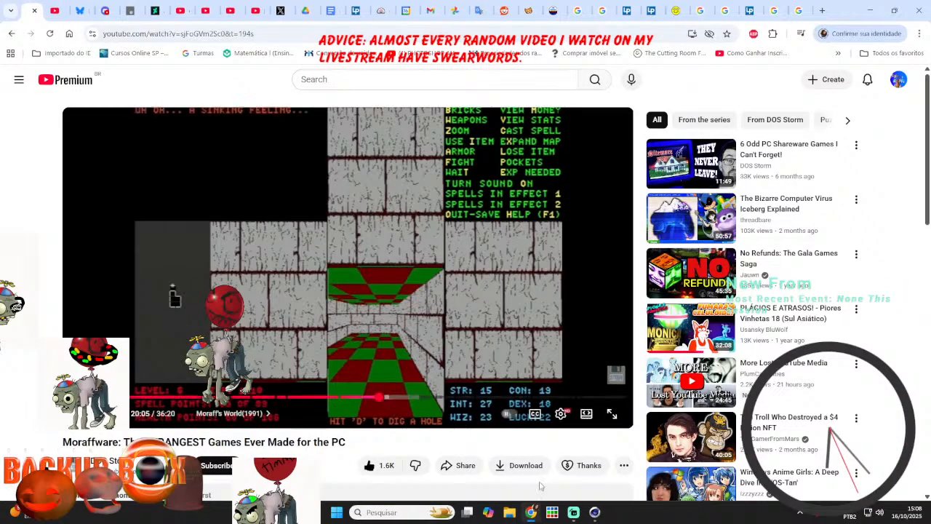
left_click(595, 513)
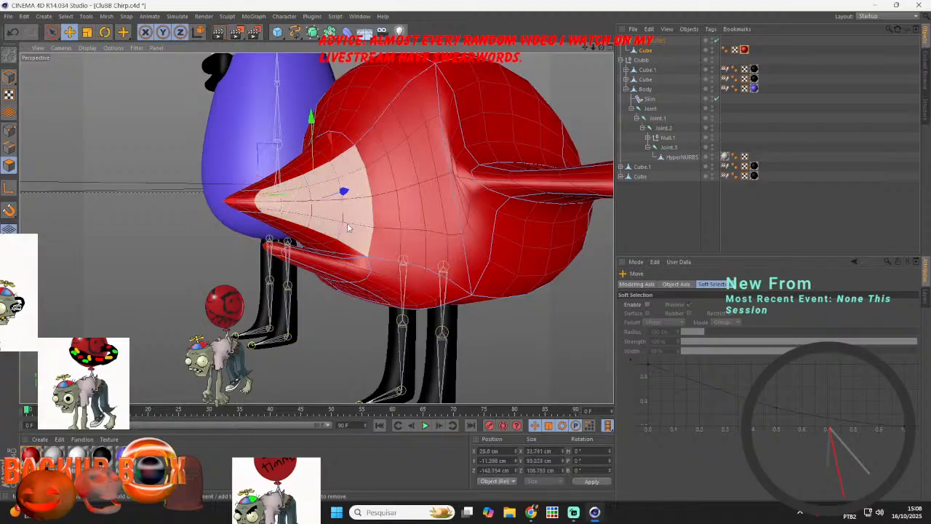
left_click(325, 243, "shift")
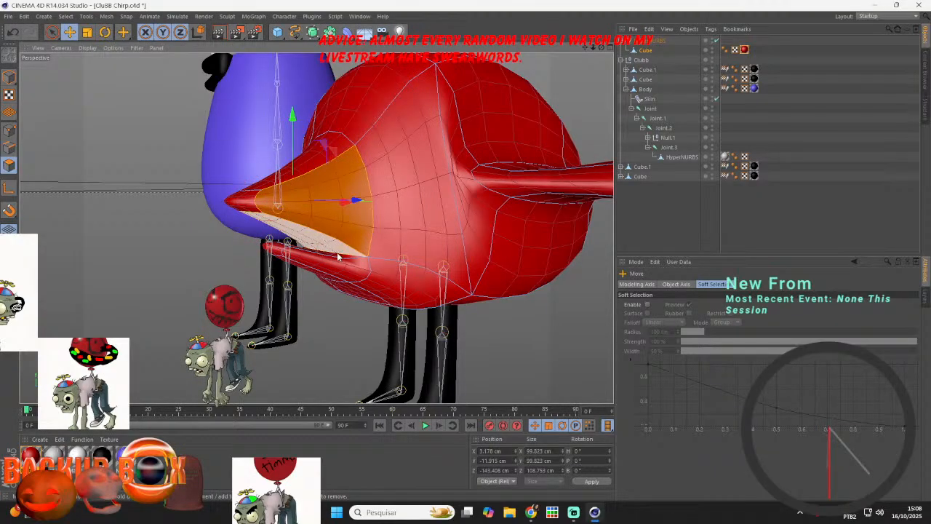
key("ctrl+z")
left_click(337, 254, "shift")
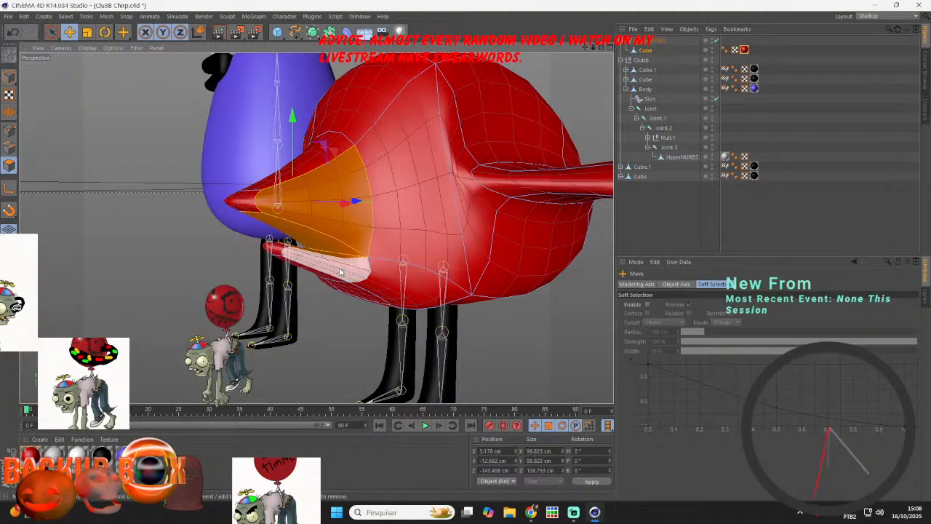
left_click(340, 273, "shift")
left_click(273, 249, "shift")
left_click(239, 202, "shift")
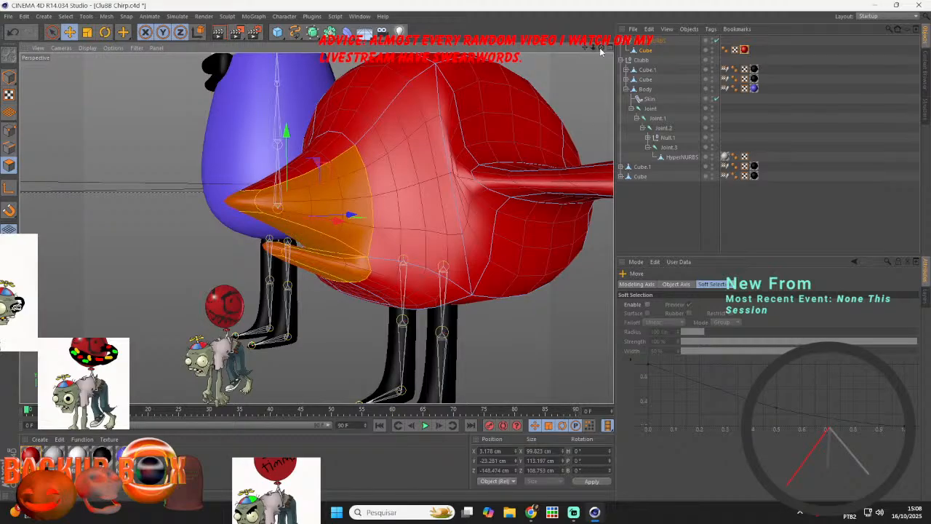
left_click_drag(601, 51, 168, 250)
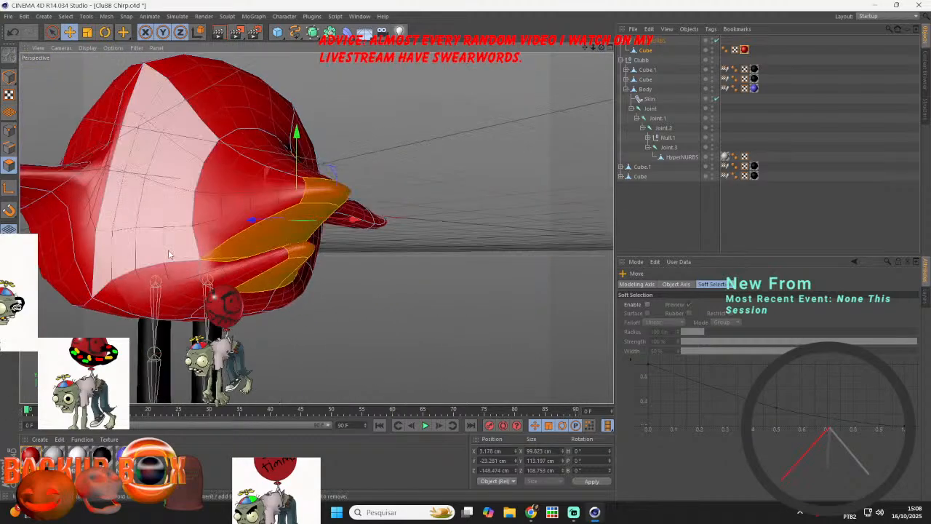
left_click(265, 146, "shift")
left_click(244, 269, "shift")
- Create a new material, apply it to the selected beak polygons and color it light yellow-orange with R 255, G about 203 and B 95
double_click(270, 473)
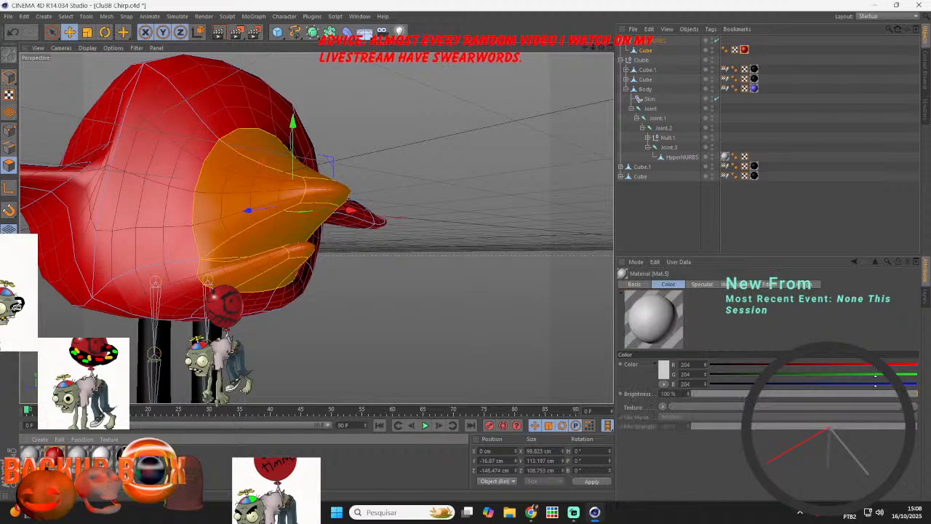
left_click_drag(236, 216, 238, 217)
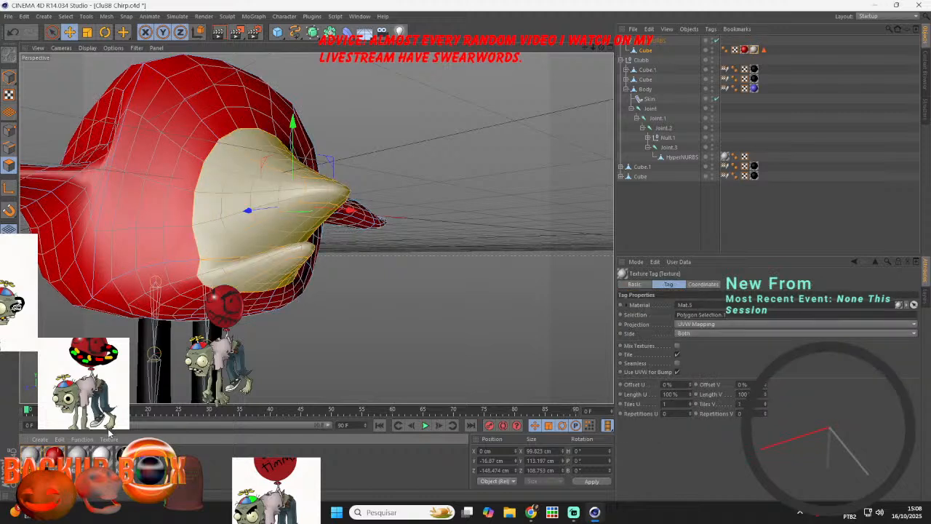
double_click(36, 456)
left_click_drag(348, 119, 304, 119)
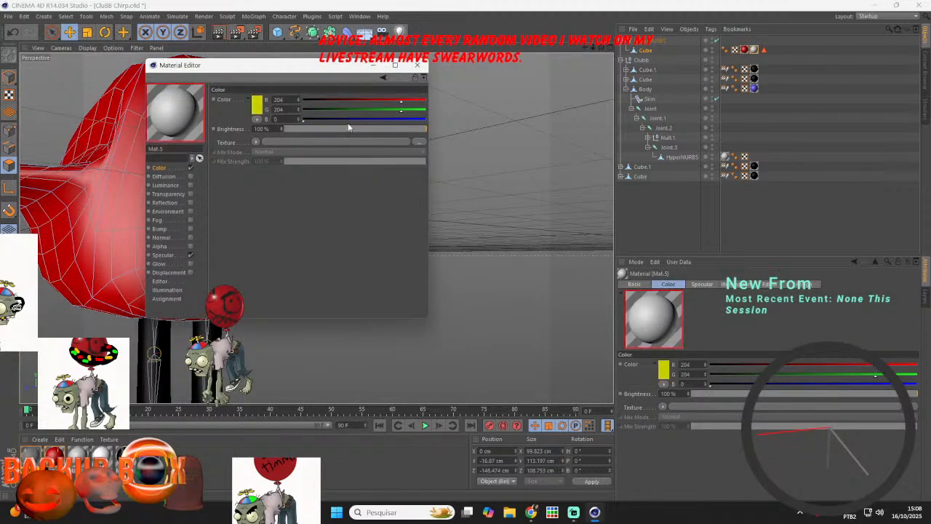
left_click(382, 109)
left_click_drag(402, 100, 467, 90)
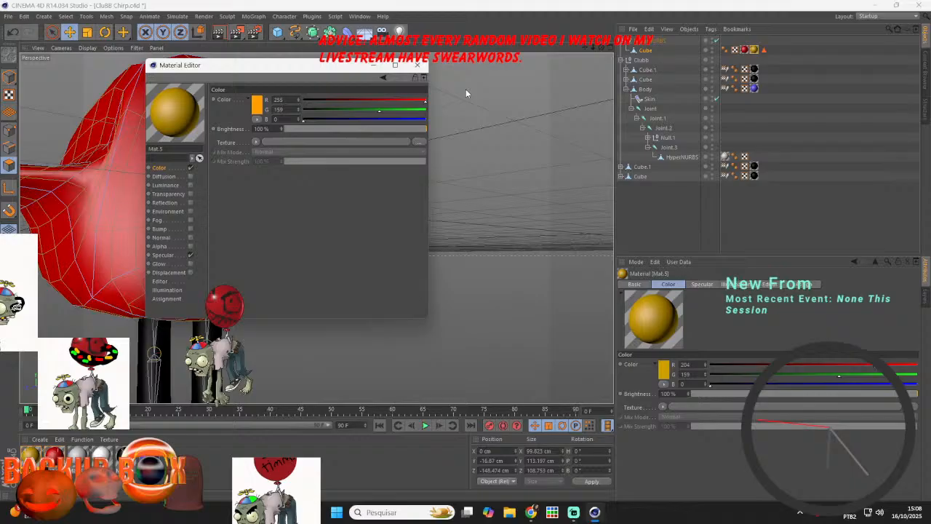
left_click(401, 110)
left_click_drag(375, 120, 360, 121)
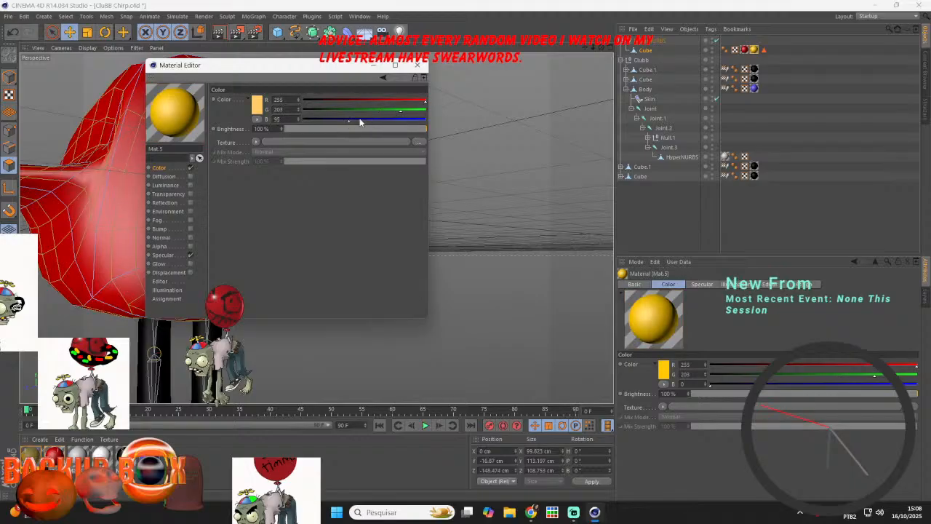
left_click(417, 65)
left_click(432, 119)
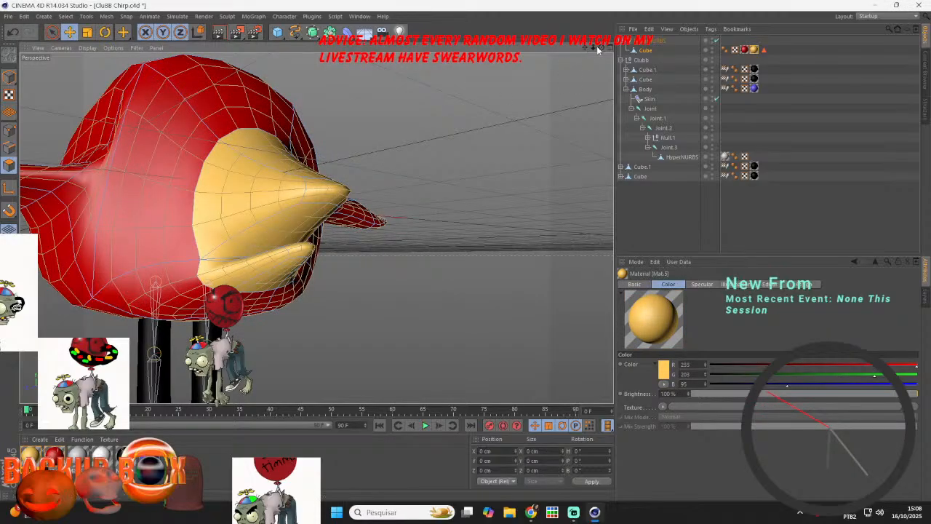
- Deepen the beak material to orange by setting G to 149 and B to 0, and save the project
left_click_drag(601, 47, 466, 71)
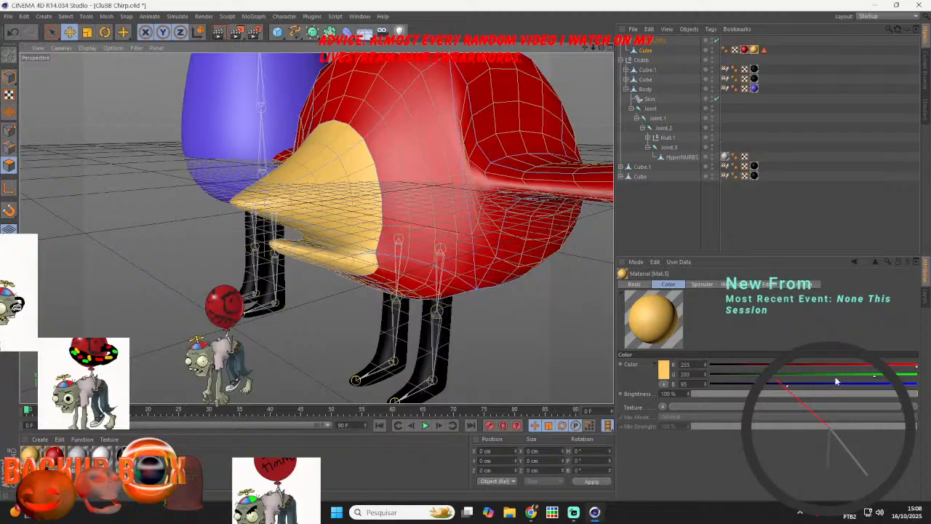
left_click_drag(833, 375, 783, 368)
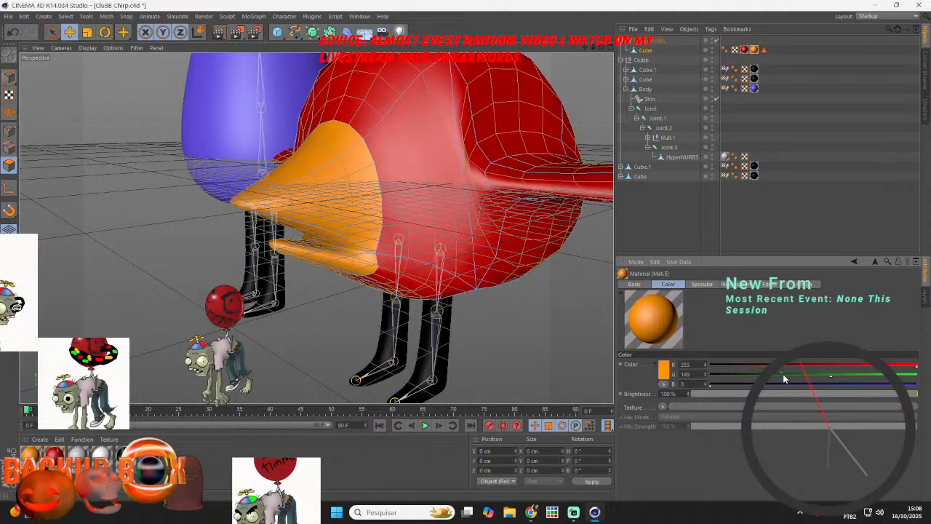
scroll(196, 79, "down", 3)
left_click(5, 18)
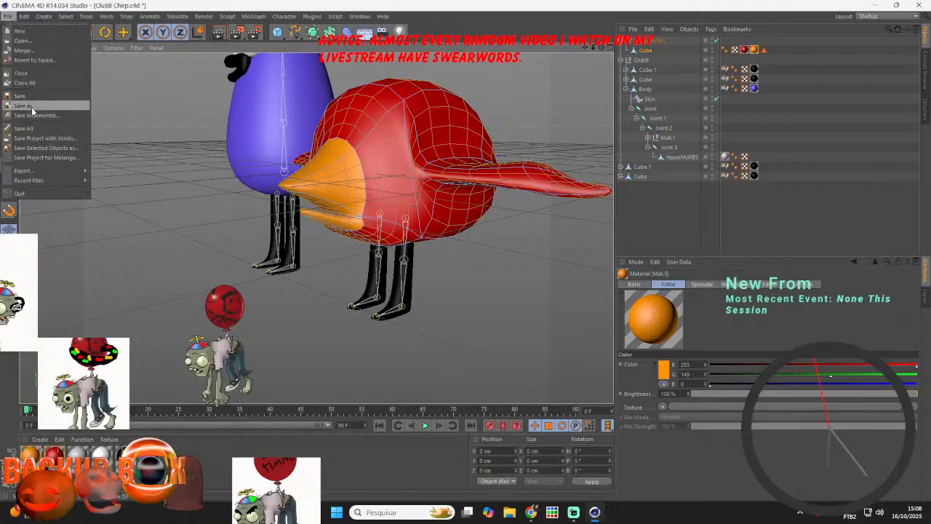
left_click(31, 96)
- Check the live chat in Streamlabs Desktop, and switch to the YouTube Studio livestream page in Chrome
left_click(577, 513)
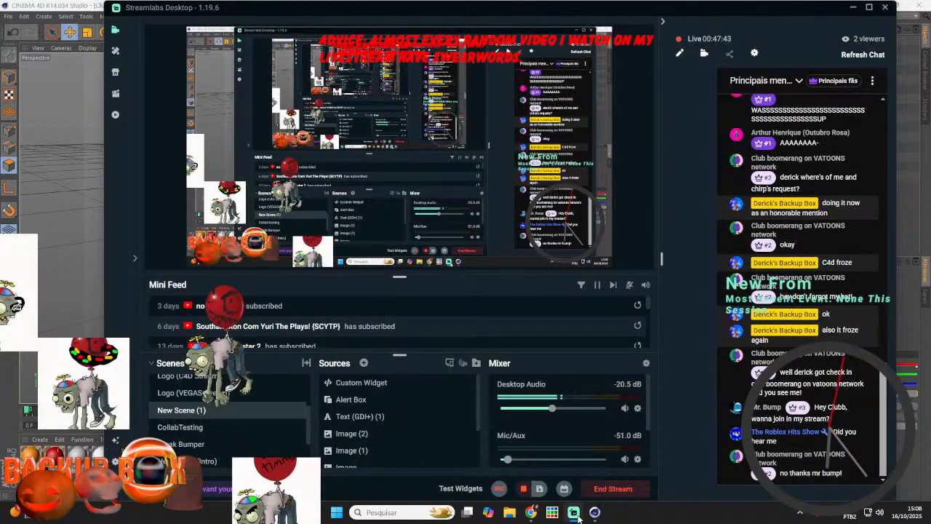
mouse_move(594, 515)
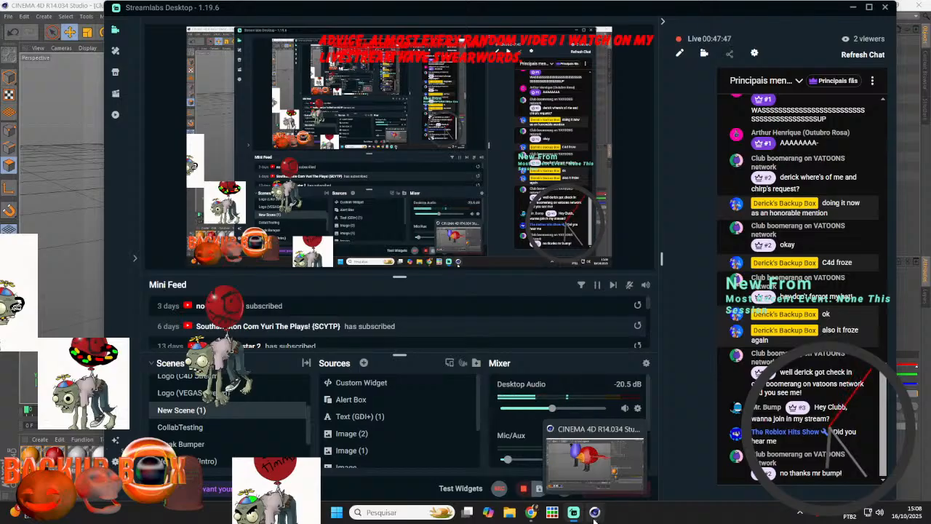
left_click(530, 518)
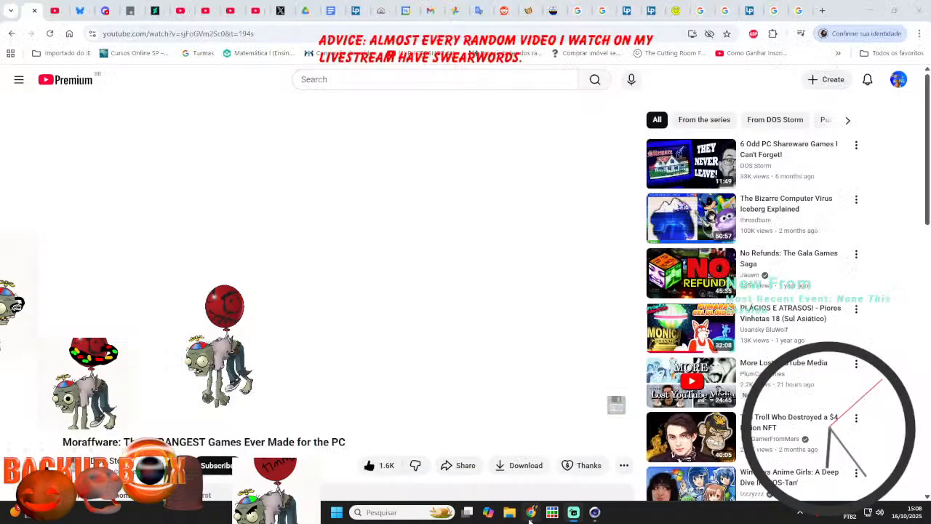
left_click(41, 11)
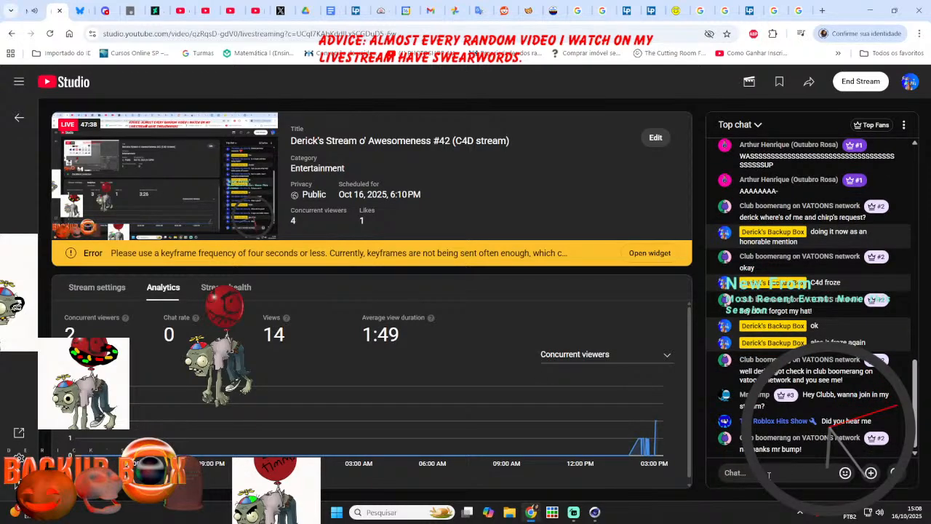
- Post the live chat message "Oh, I'll do RobloxHits' request after Clubb's"
left_click(769, 474)
type("d")
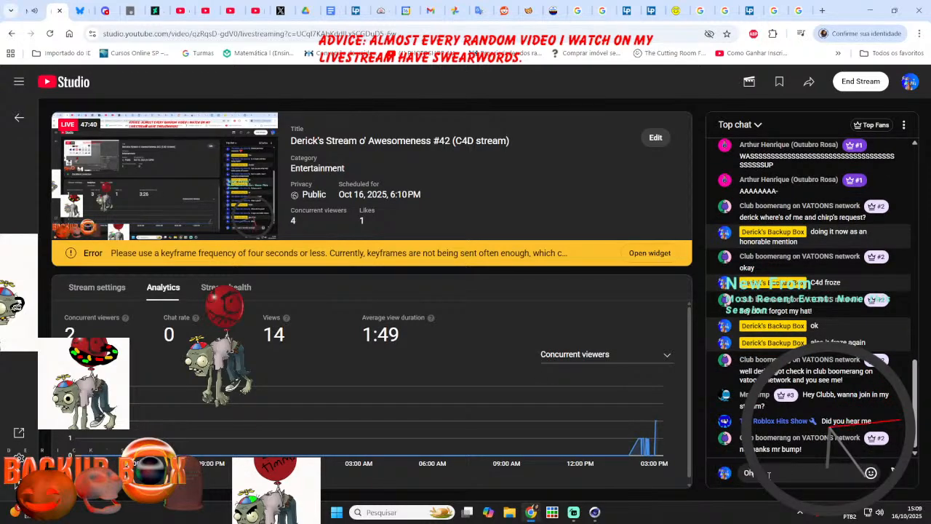
type(", ")
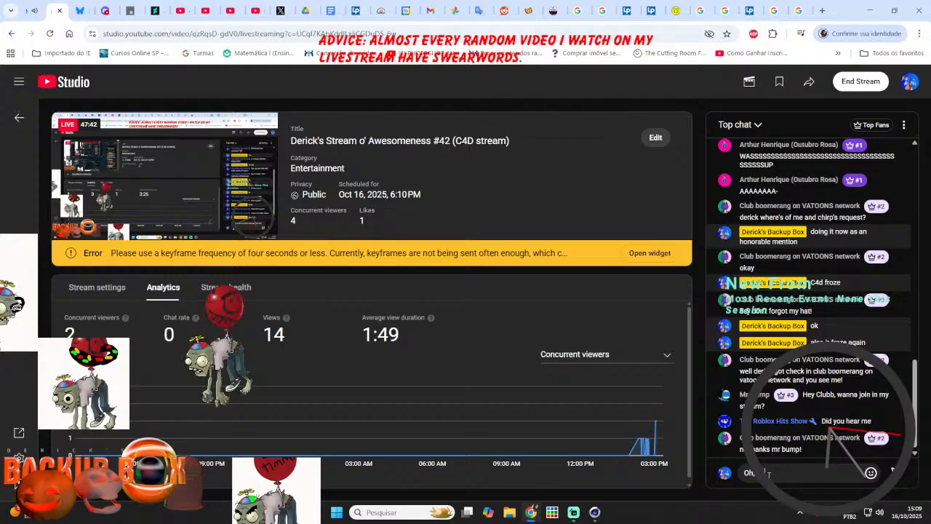
type("do Ro")
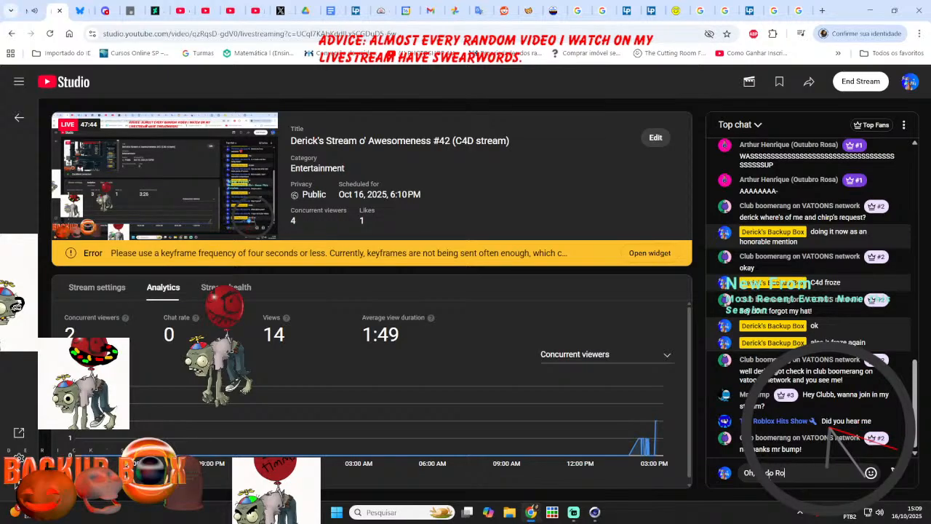
type("bloxHits")
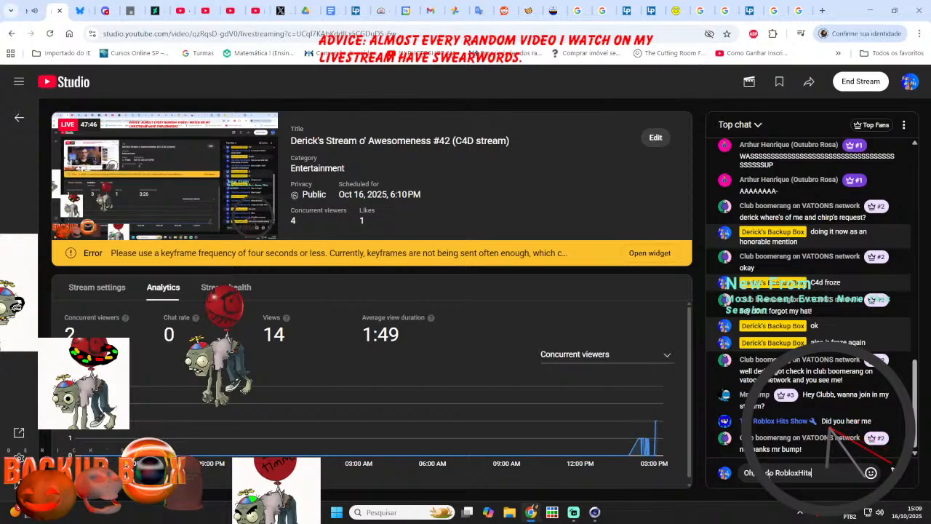
type("' requ")
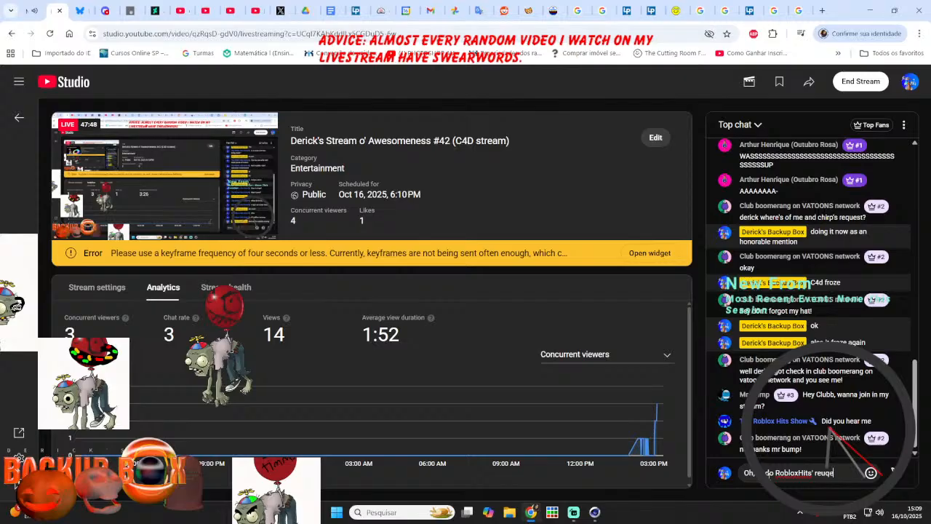
type("est after strea")
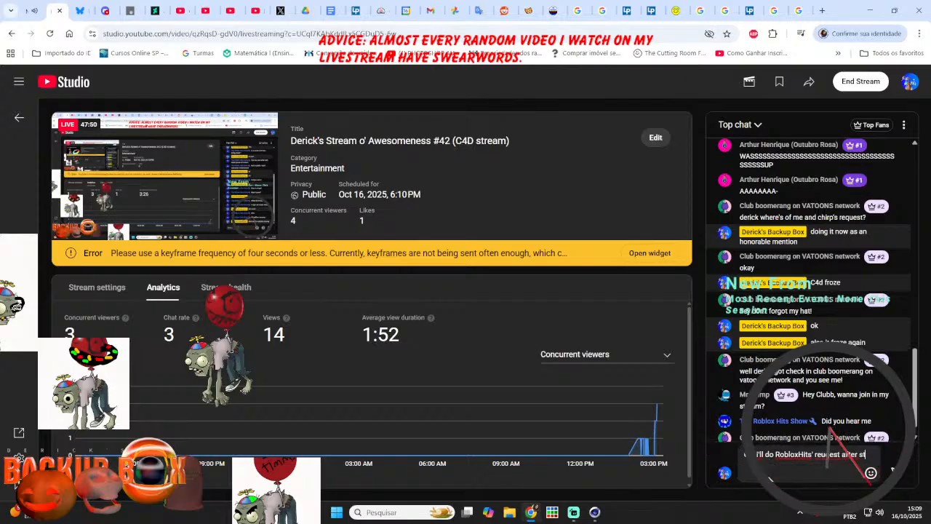
key("BackSpace")
key("BackSpace")
type("Clubb's")
key("Return")
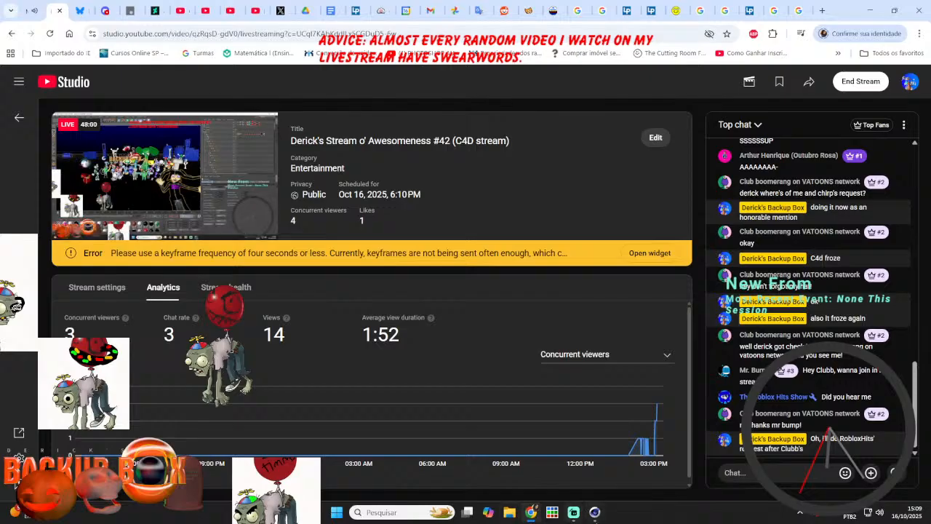
- Return to Cinema 4D and inset the polygon on top of the bird's body to about 38 by 52 cm
left_click(594, 512)
left_click_drag(585, 69, 558, 143, "alt")
left_click(429, 177)
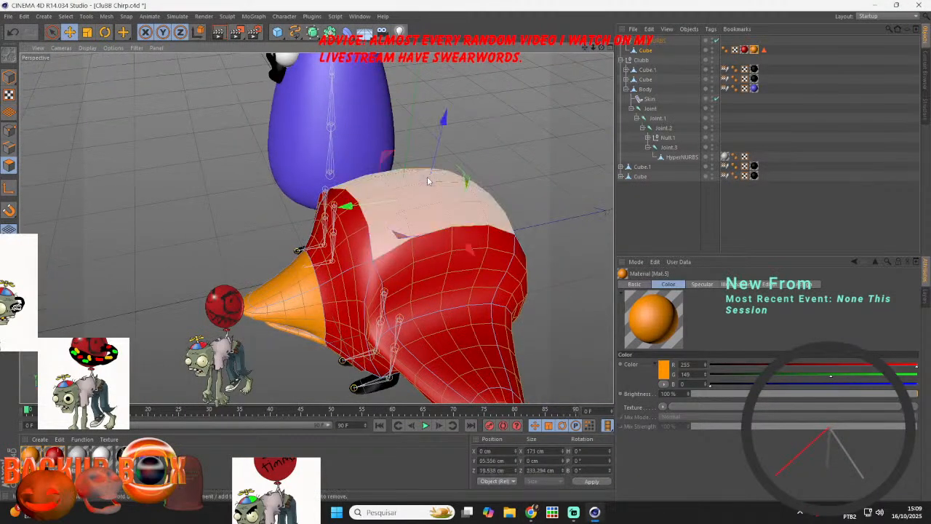
left_click(88, 32)
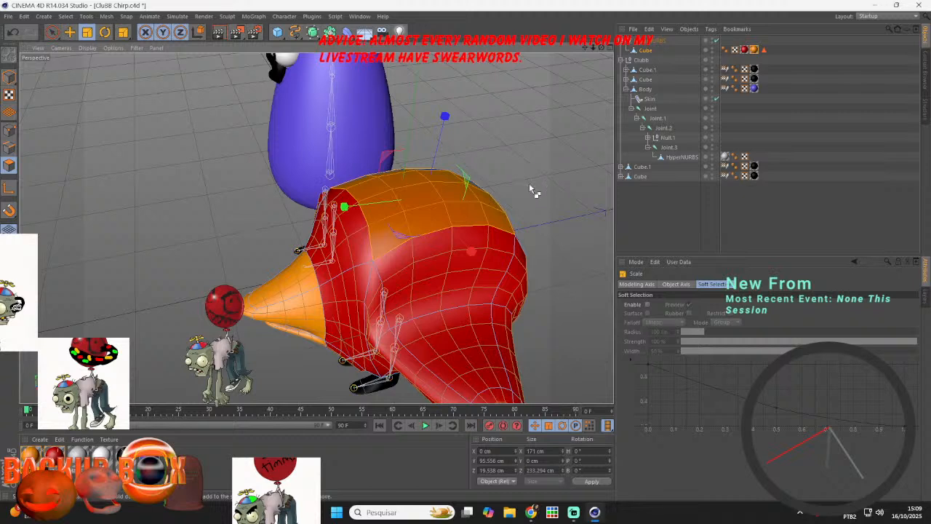
left_click_drag(535, 192, 58, 280)
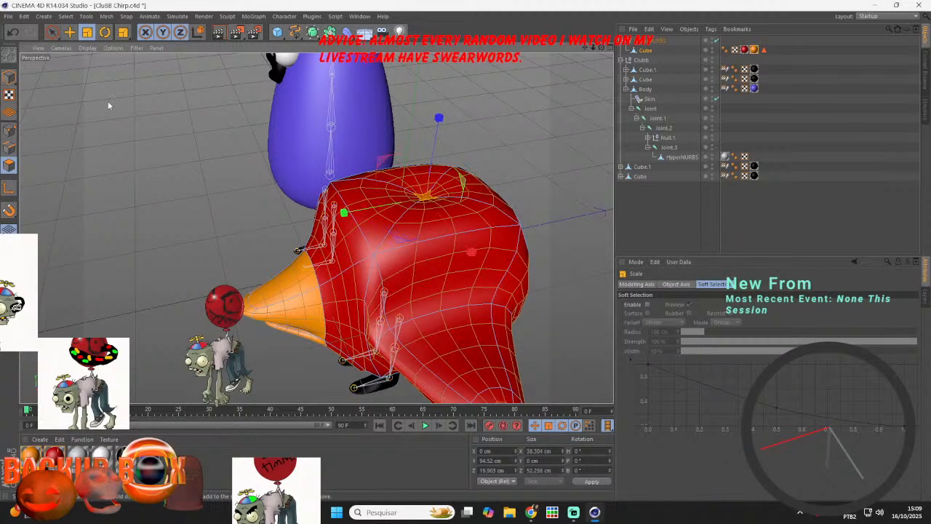
- Extrude the inset polygon upward into a head feather, enlarge its tip to about 51 by 70 cm and raise it to about Y 181 cm
left_click(70, 32)
left_click_drag(387, 167, 391, 71)
left_click(88, 32)
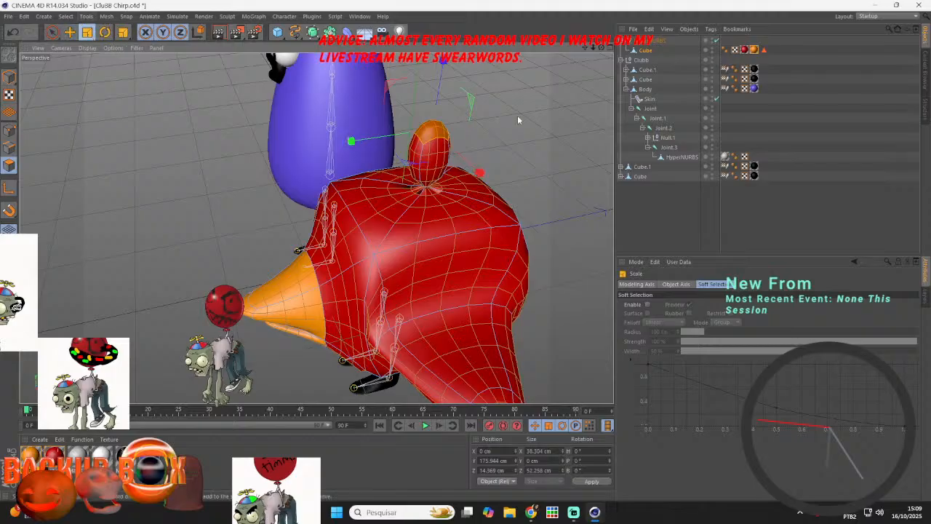
mouse_move(518, 120)
left_mouse_down()
mouse_move(259, 249)
mouse_move(491, 150)
mouse_move(484, 119)
mouse_move(558, 110)
mouse_move(520, 114)
left_mouse_up()
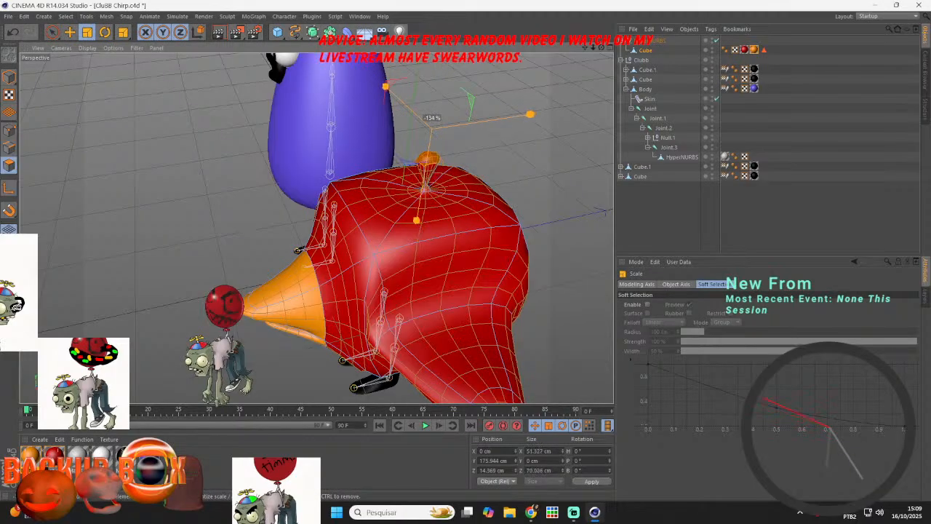
left_click(72, 37)
left_click_drag(437, 105, 444, 71)
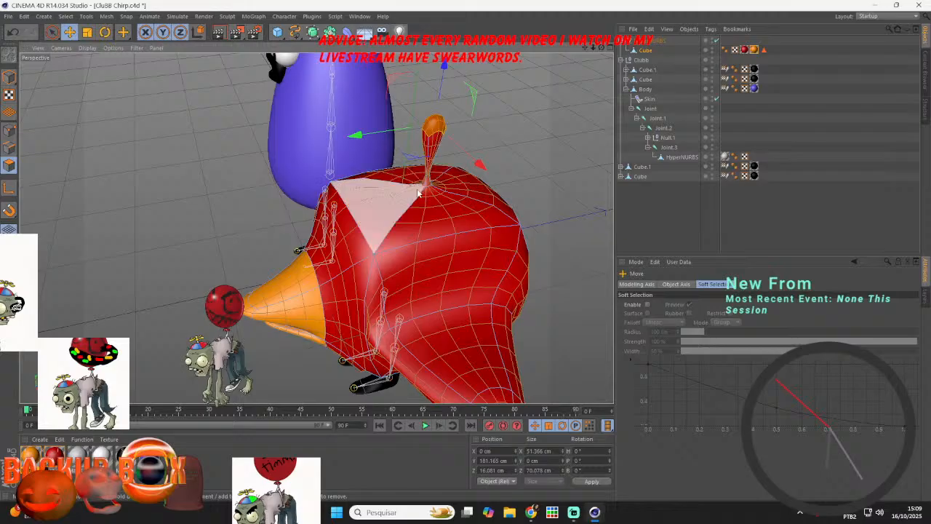
- Inset the top polygon in front of the head feather to about 22 cm in X and 18 cm in Z
left_click(418, 193)
key("t")
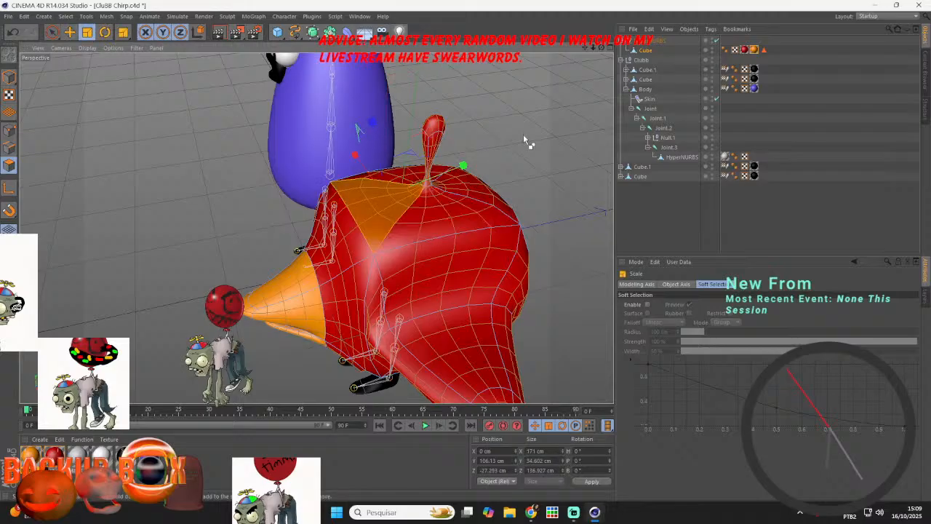
left_click_drag(528, 142, 150, 335)
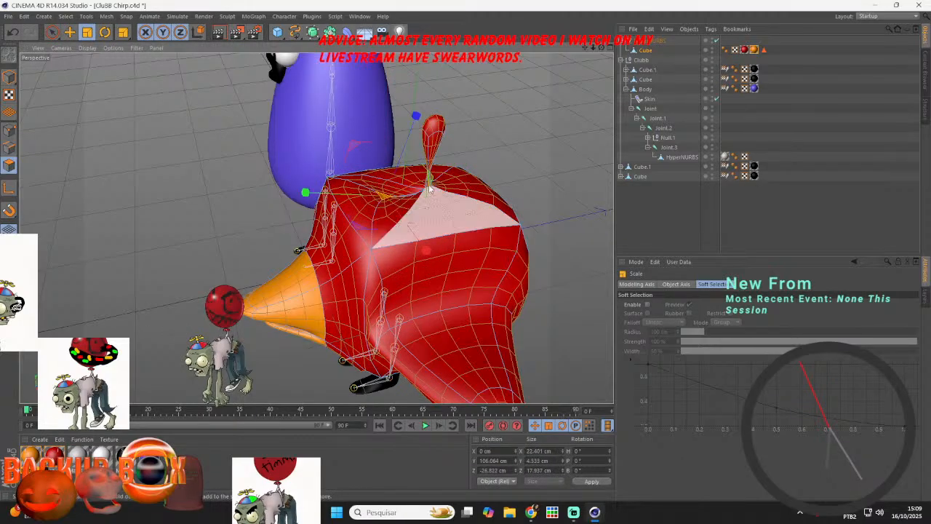
scroll(428, 137, "up", 5)
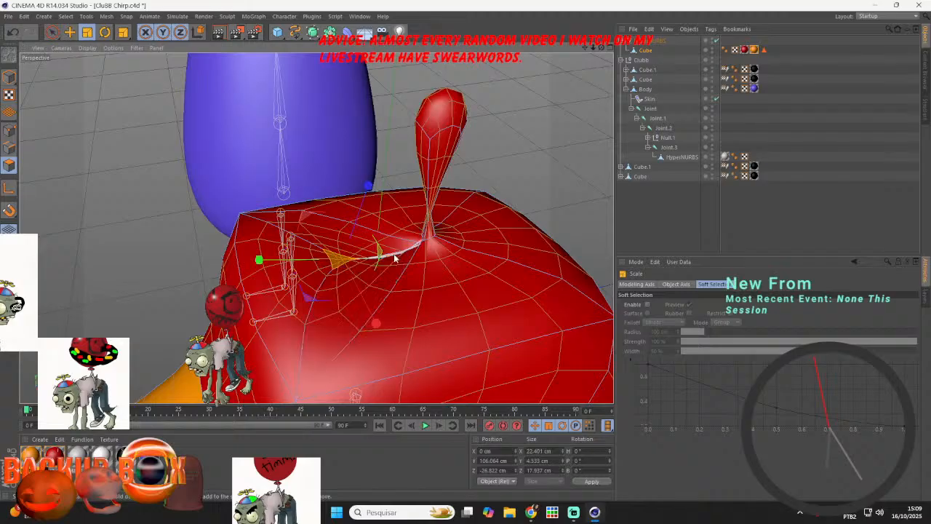
- Enlarge the inset polygon to about 38 by 26 cm and pull it up and forward into a second head feather reaching about Y 166 cm
left_click(394, 254)
left_click_drag(467, 232, 408, 257)
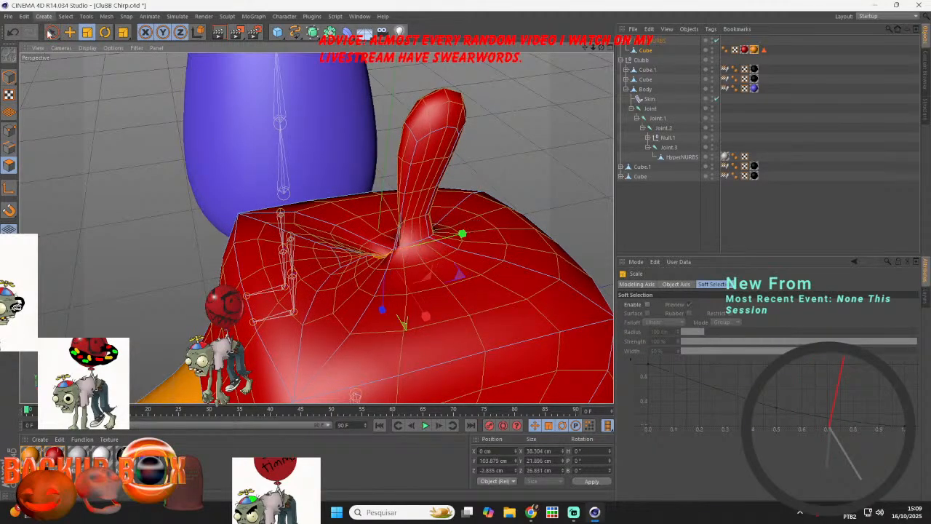
left_click(70, 32)
left_click_drag(385, 302, 363, 229)
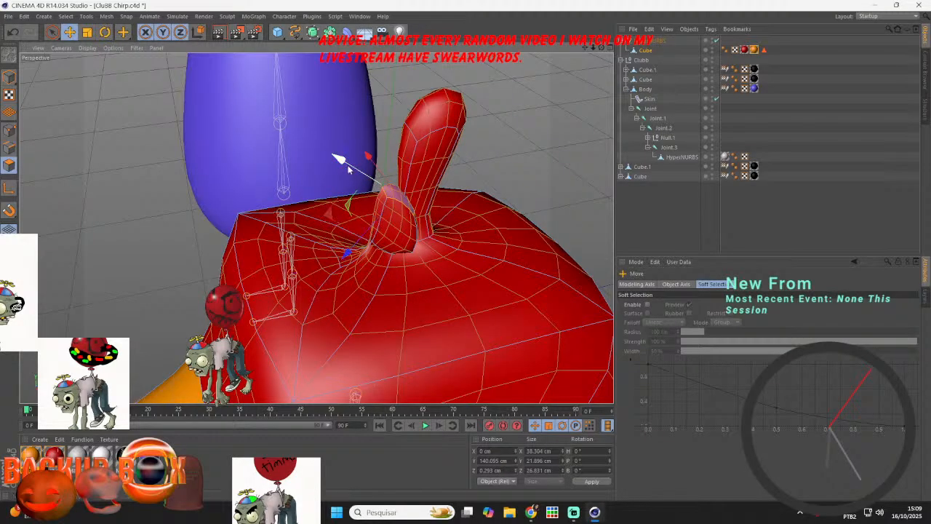
left_click_drag(348, 168, 236, 178)
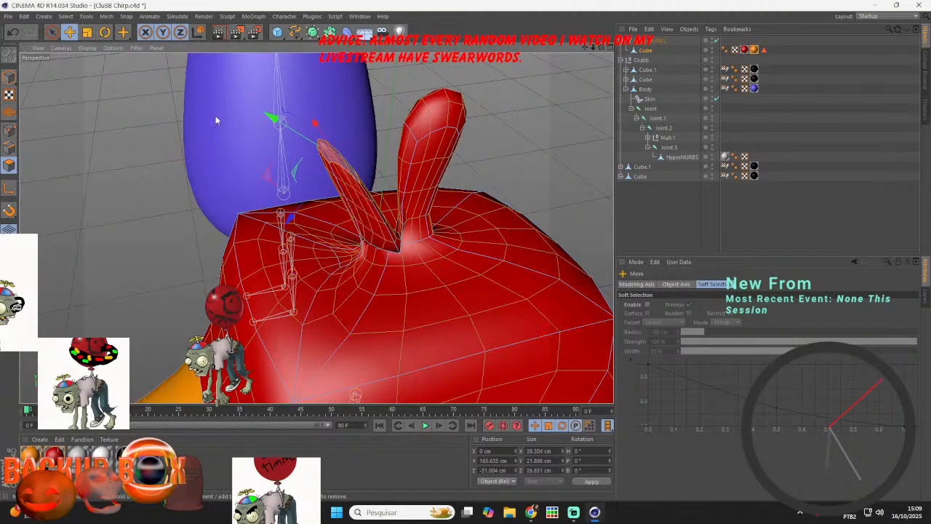
- Widen the second head feather's tip to about 82 cm in X
left_click(87, 34)
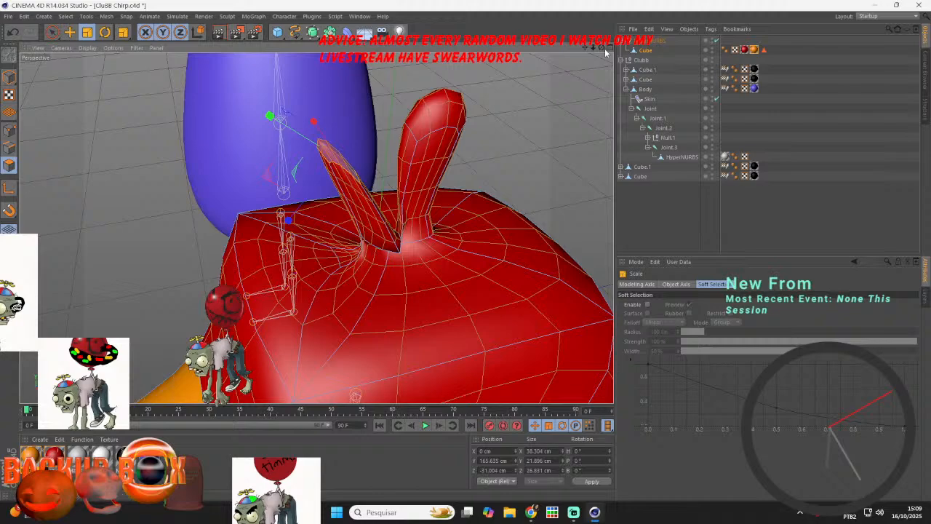
left_click_drag(602, 48, 735, 43)
left_click_drag(283, 122, 525, 107)
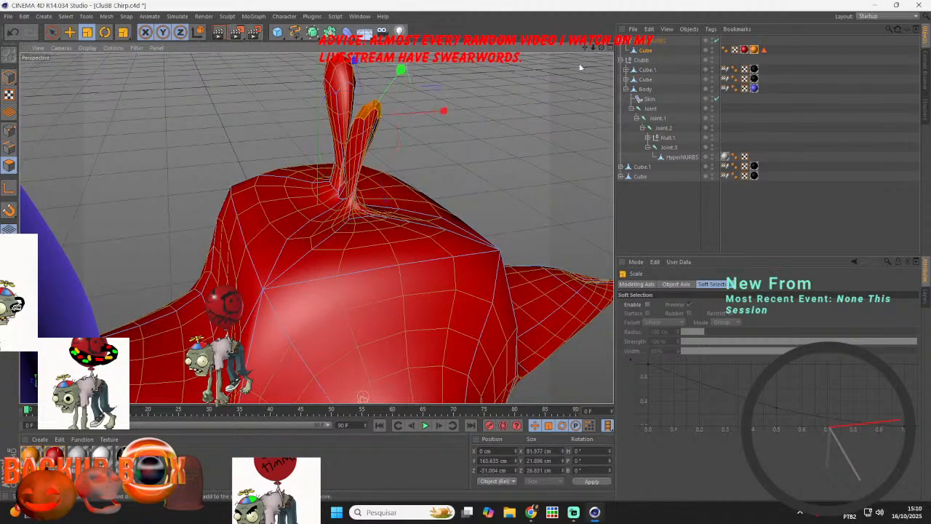
left_click_drag(601, 47, 603, 29)
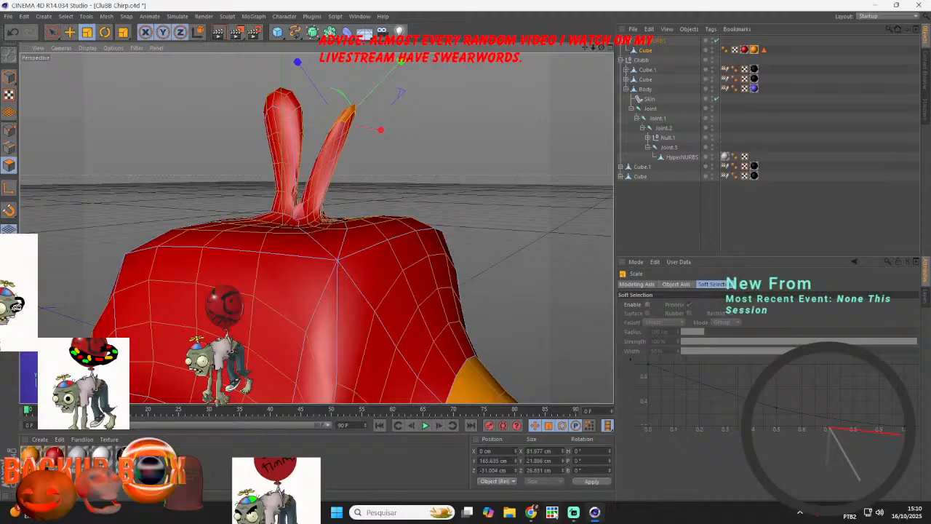
- Check the live chat in Streamlabs Desktop, return to Cinema 4D and shorten the second head feather by moving its tip toward the base, then deselect
left_click(574, 513)
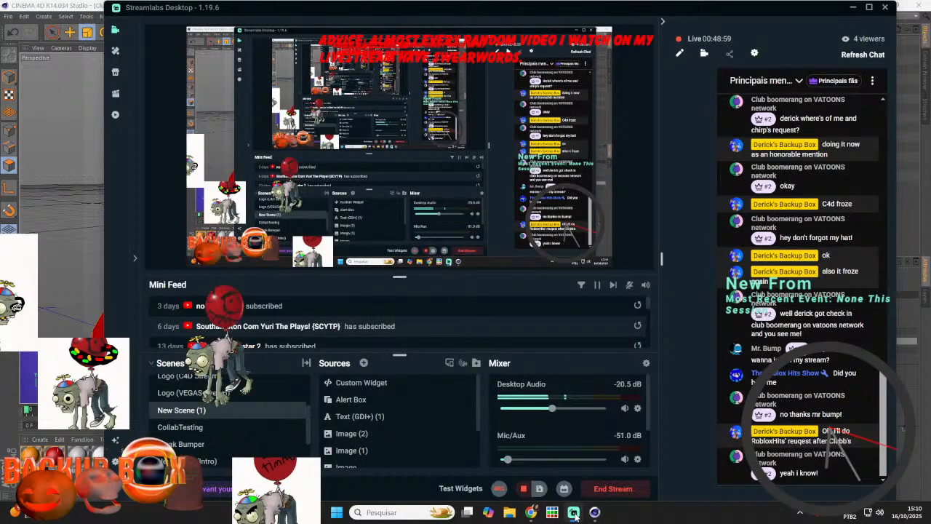
left_click(594, 513)
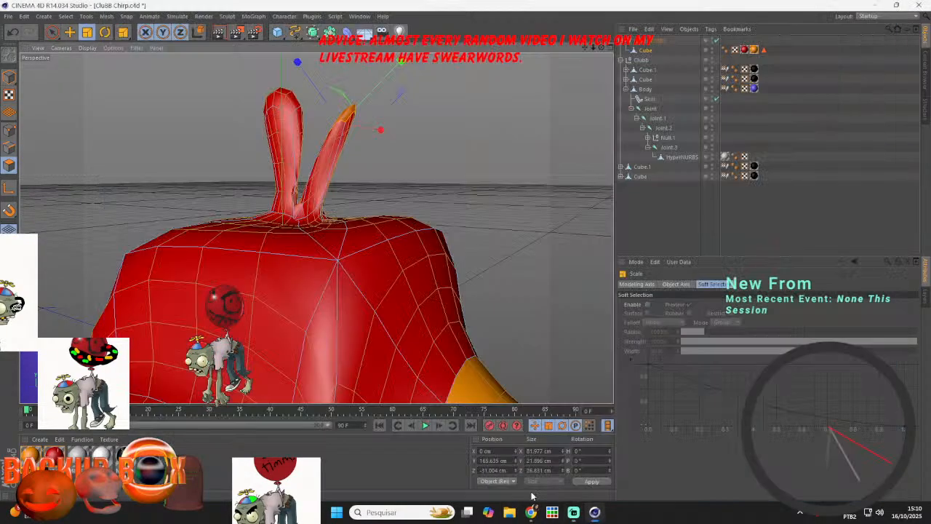
left_click(70, 32)
left_click_drag(400, 63, 393, 107)
left_click(454, 154)
scroll(466, 229, "down", 6)
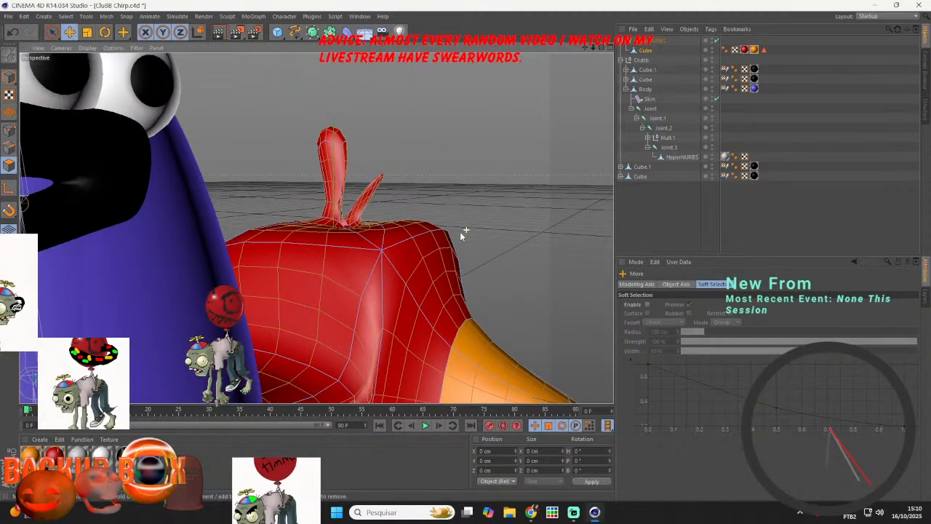
- Turn to the bird's front and save the project
left_click_drag(602, 48, 313, 4)
left_click(8, 17)
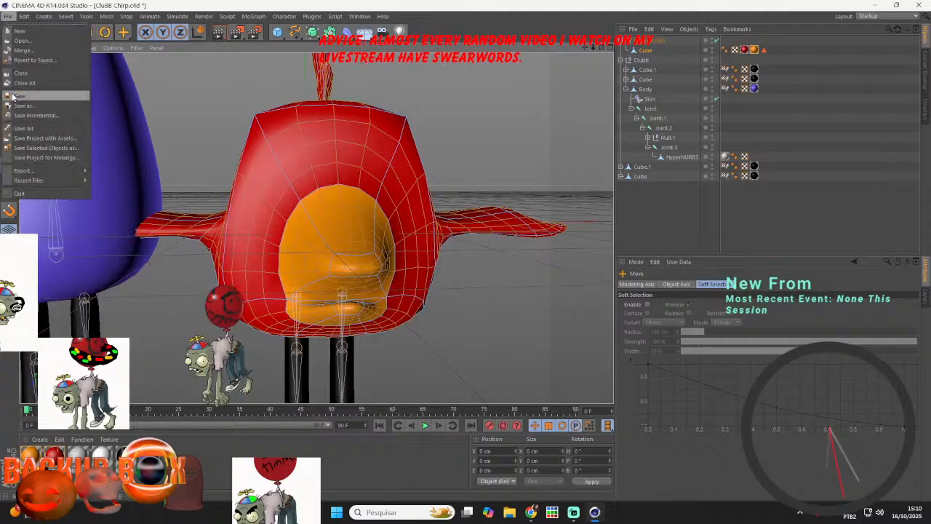
left_click(11, 96)
- Add a Null object and move the bird's two leg objects, Cube.1 and Cube, into it
left_click(8, 74)
left_click_drag(280, 33, 300, 46)
left_click_drag(644, 195, 635, 181)
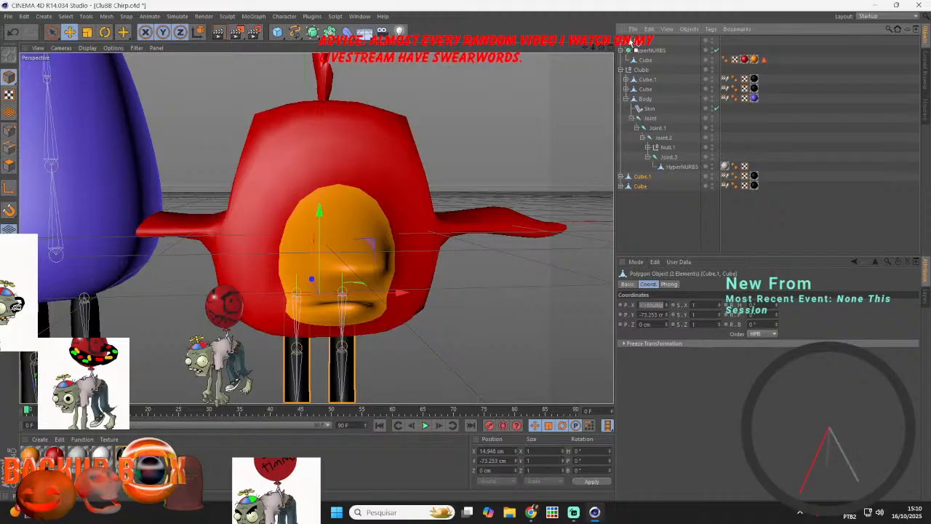
left_click_drag(631, 41, 632, 45)
left_click(671, 232)
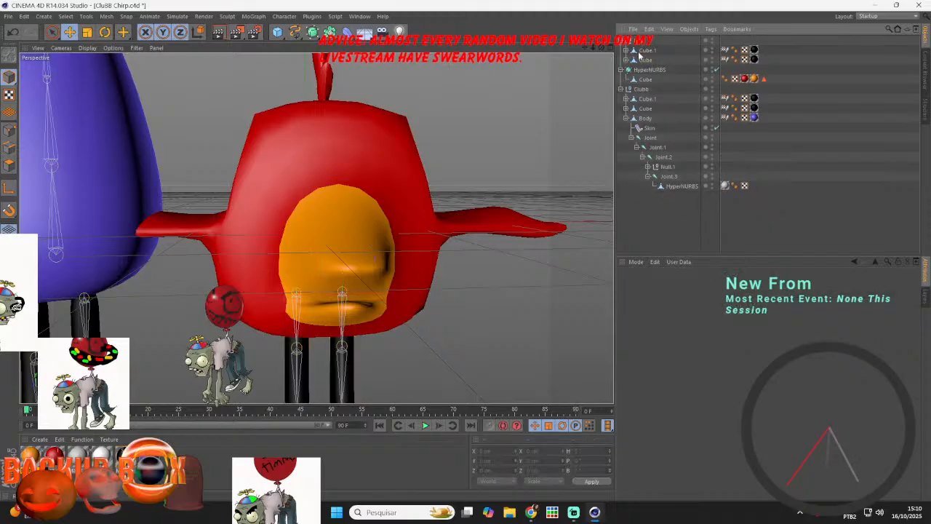
- Set the X position of the bird's Cube leg to 38.709 cm and of its Cube.1 leg to -38.709 cm, and save the project
left_click(643, 51)
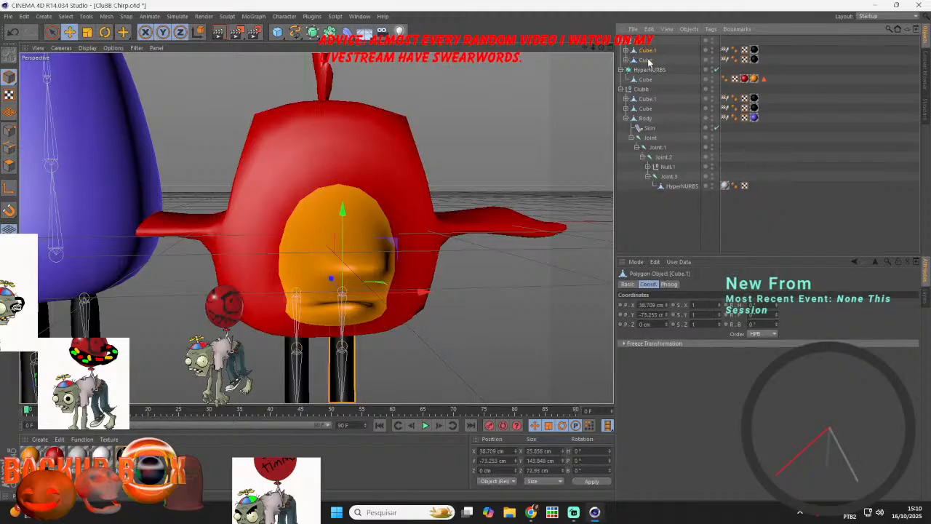
left_click(646, 60)
left_click(642, 304)
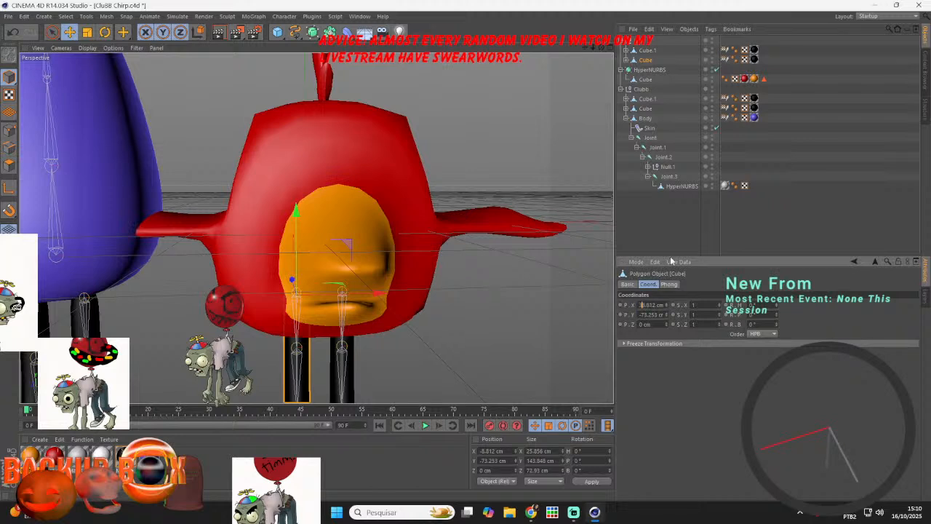
left_click(646, 50)
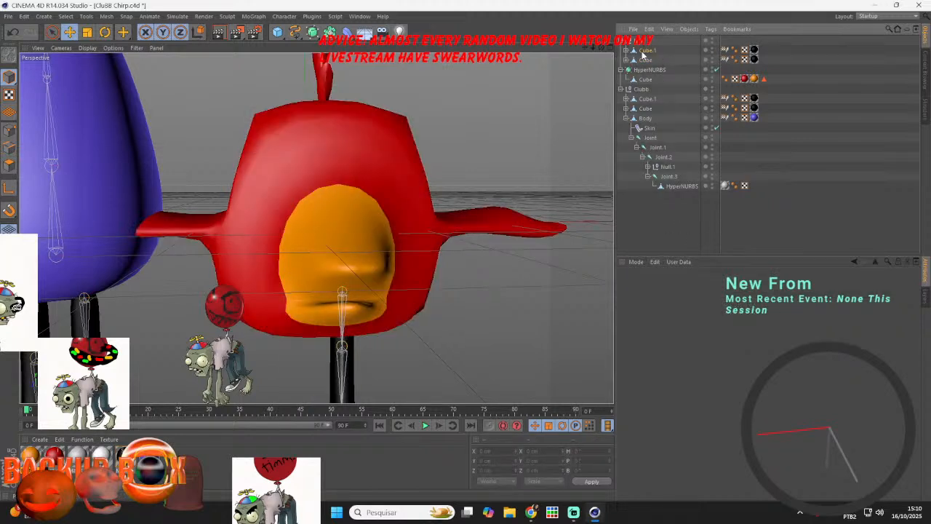
left_click(641, 305)
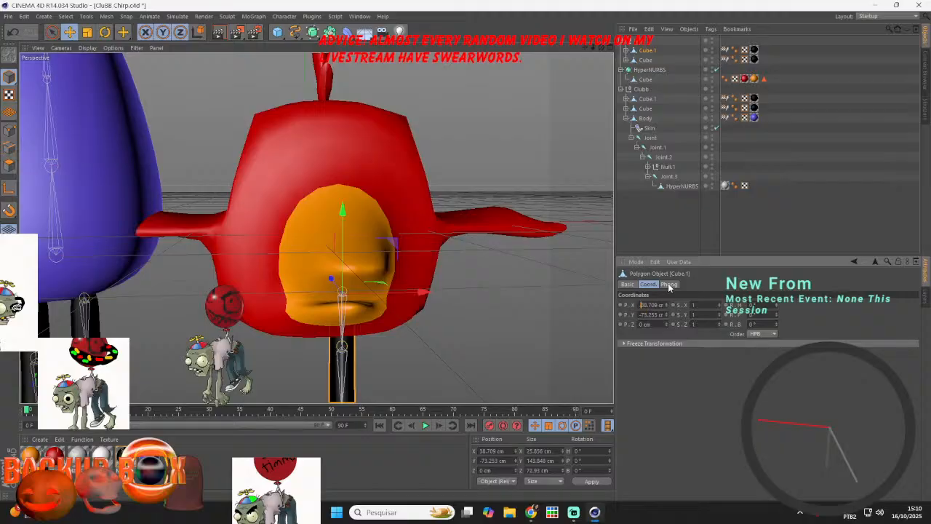
left_click(743, 217)
left_click(8, 16)
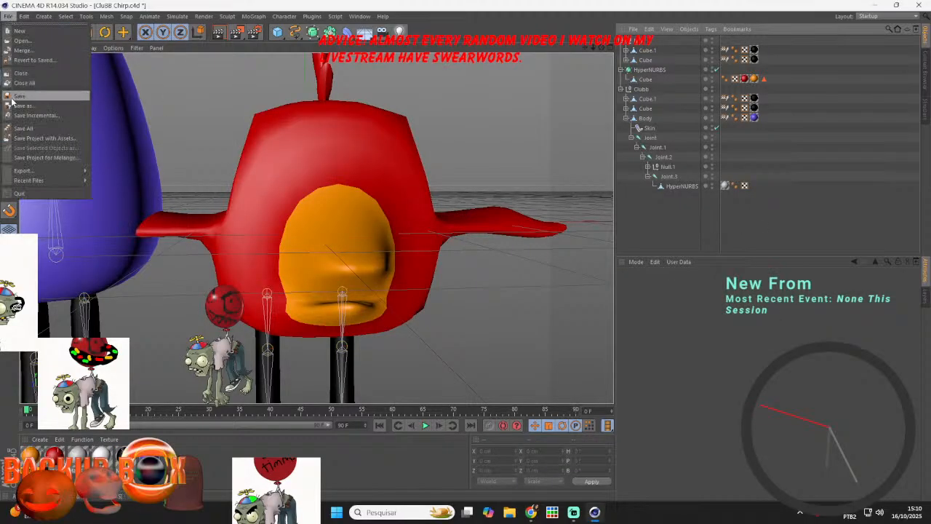
left_click(12, 98)
- Check the X positions of the bird's Cube.1 and Cube legs and save the project again
left_click(646, 53)
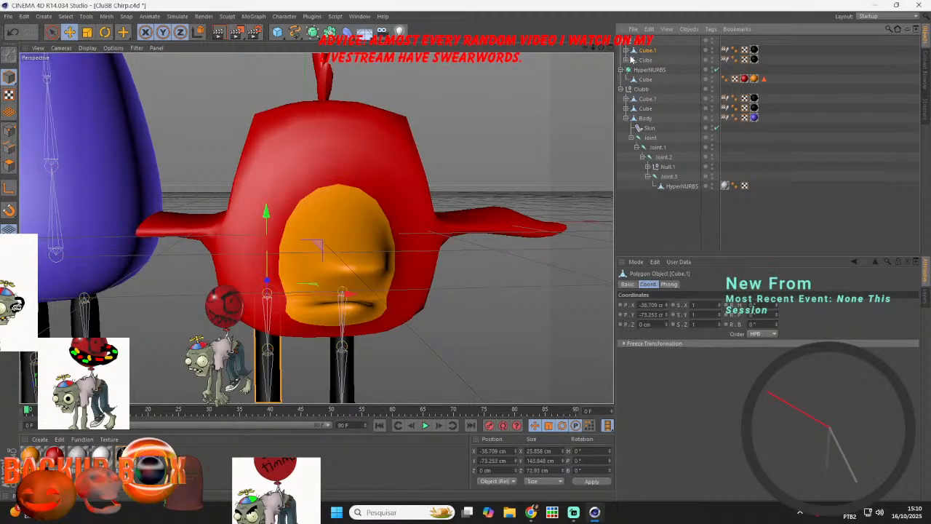
left_click(642, 62)
left_click(647, 53)
left_click(647, 60)
left_click(653, 304)
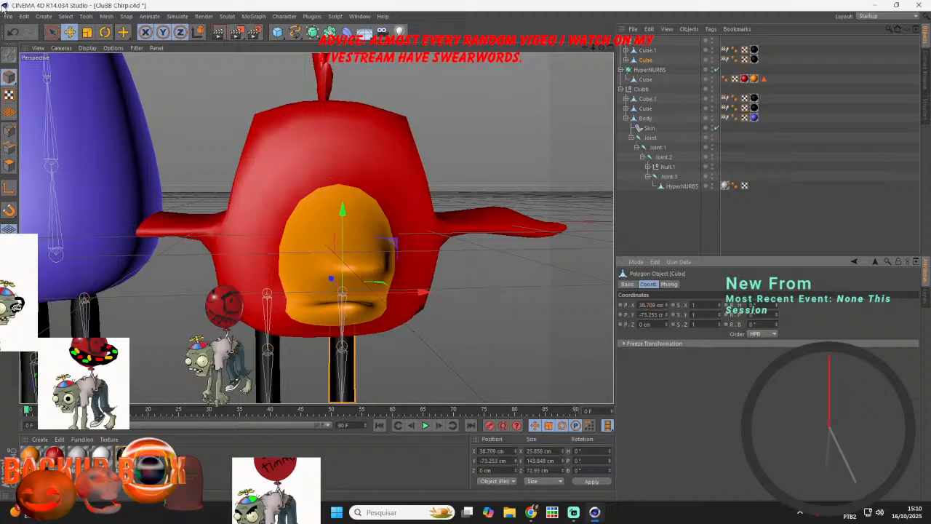
left_click(8, 16)
left_click(48, 96)
- Collapse the Clubb group, select the bird's HyperNURBS body and save the project
scroll(330, 248, "down", 4)
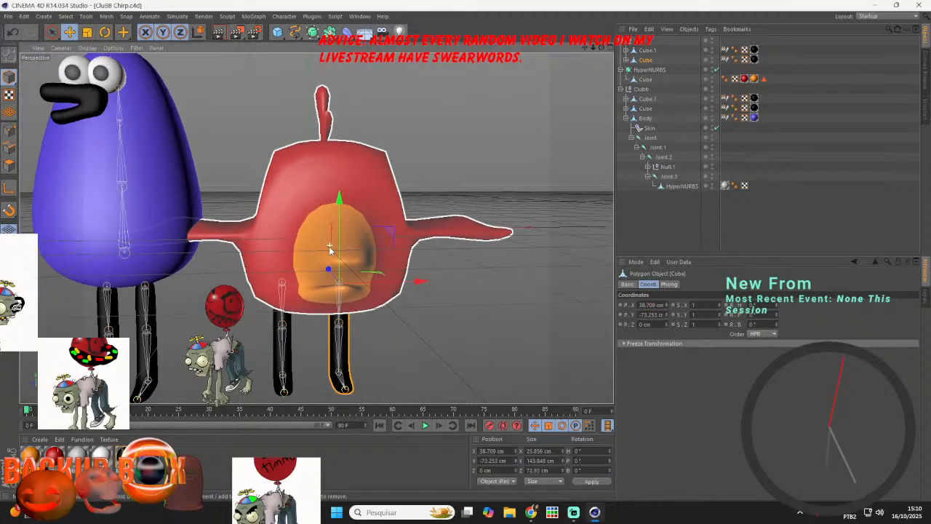
scroll(330, 248, "down", 2)
left_click(622, 89)
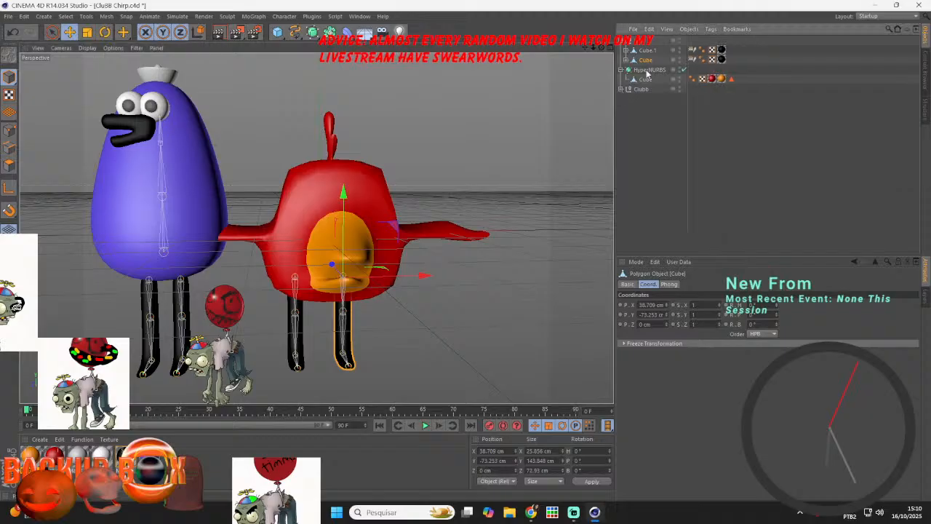
left_click(650, 70)
left_click(8, 17)
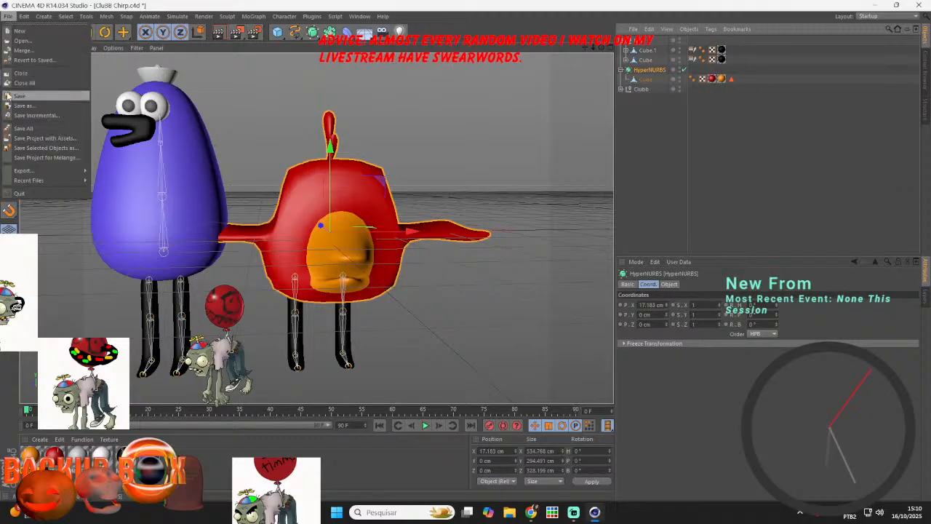
left_click(29, 96)
- Check the chat in Streamlabs Desktop, switch to Chrome, reload the YouTube Studio dashboard and view the latest post's poll
left_click(573, 512)
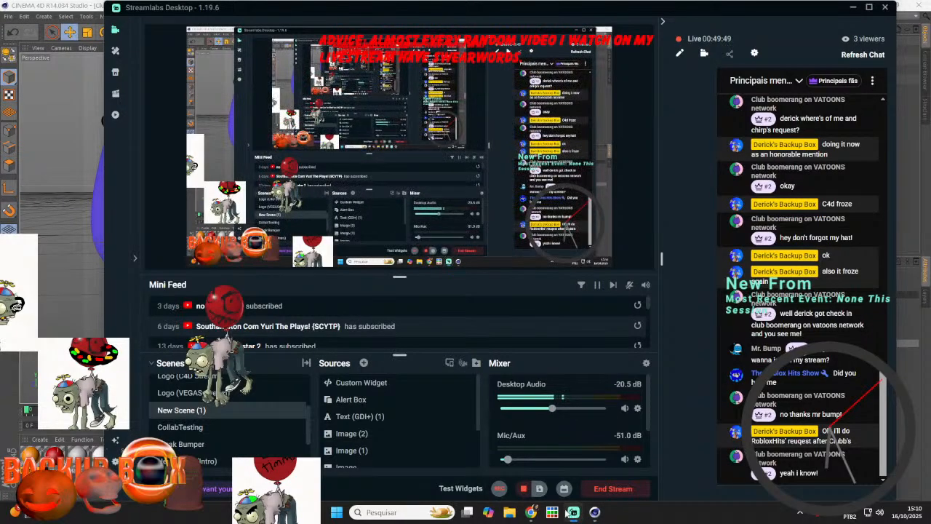
left_click(531, 512)
left_click(182, 7)
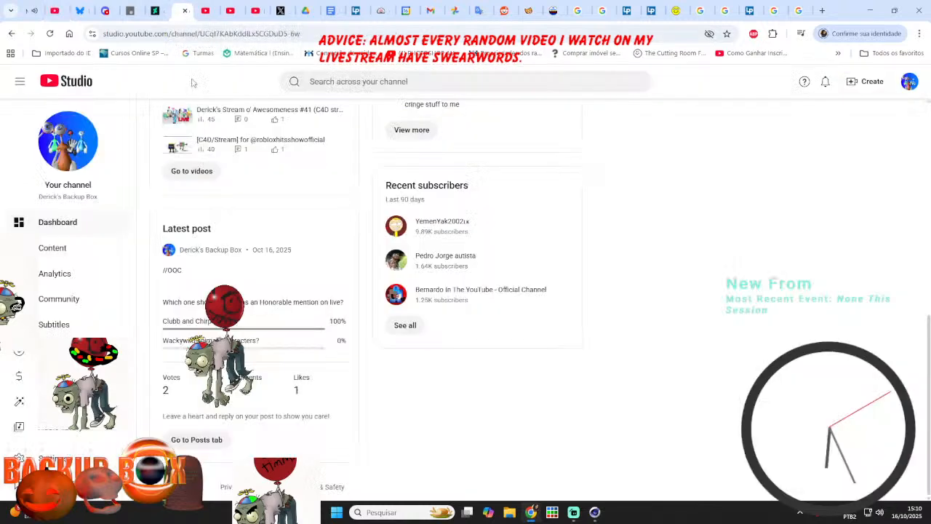
left_click(49, 34)
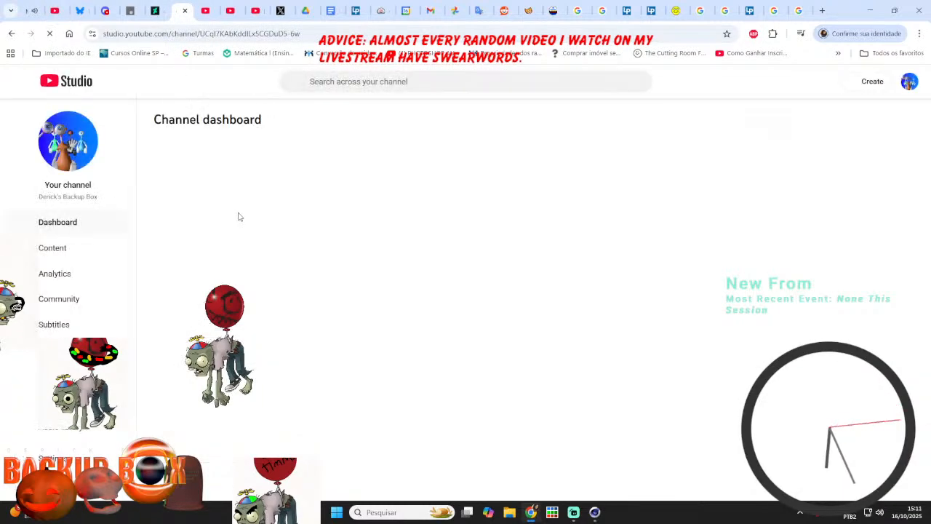
scroll(238, 216, "down", 8)
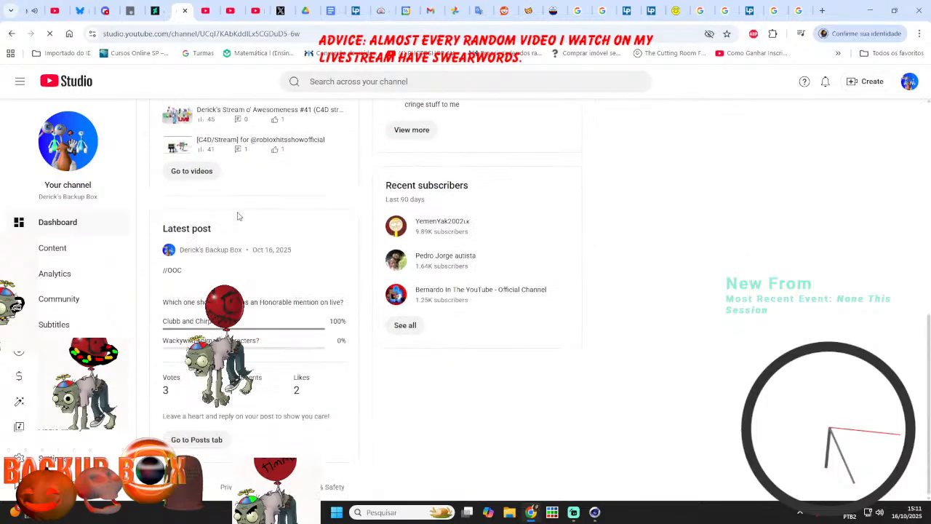
- Browse the full list of channel subscribers for Lifetime with 50 rows per page, and close it
left_click(405, 325)
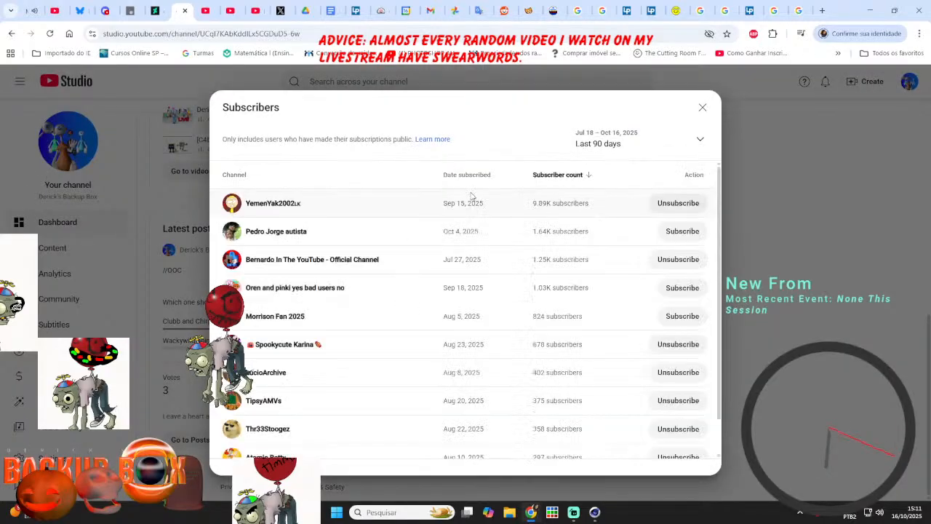
left_click(604, 144)
left_click(588, 205)
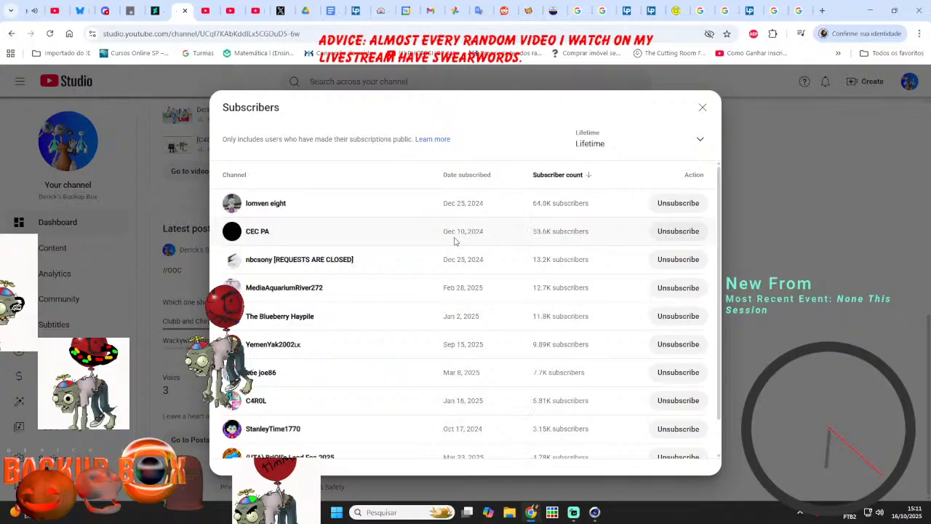
scroll(453, 240, "down", 2)
left_click(557, 445)
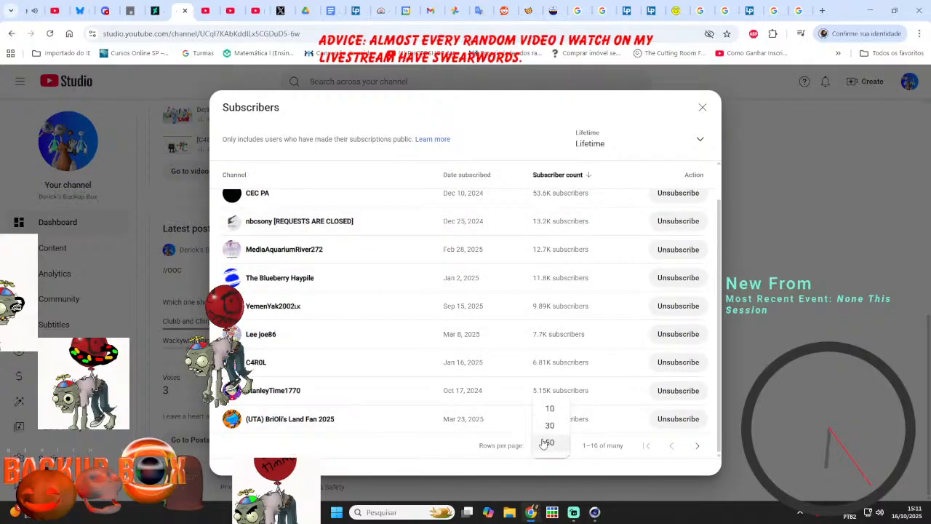
left_click(542, 441)
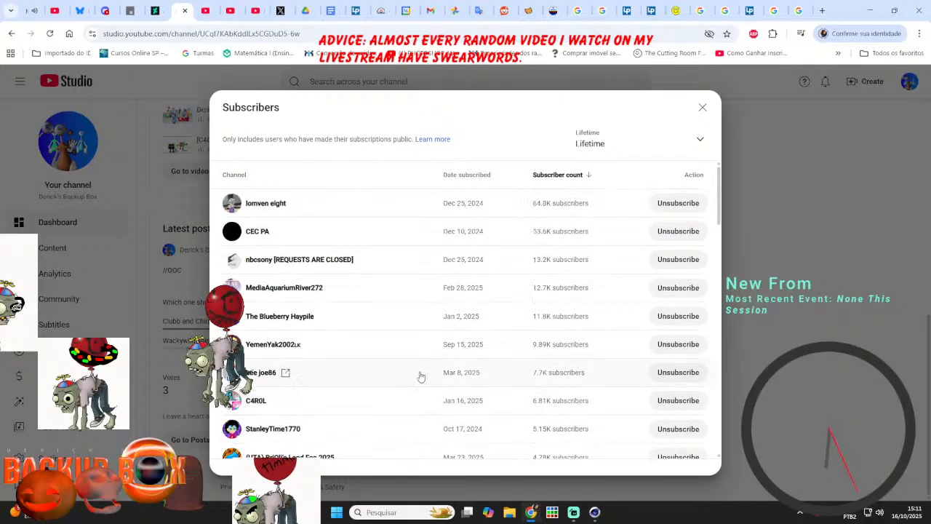
scroll(422, 372, "down", 8)
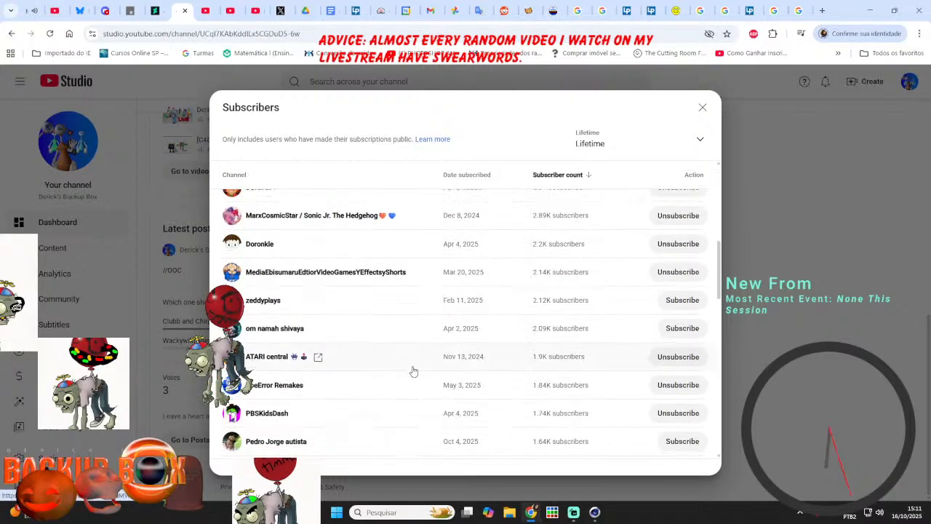
left_click(697, 107)
- Post "phew" in the live stream's chat and return to Cinema 4D
left_click(58, 11)
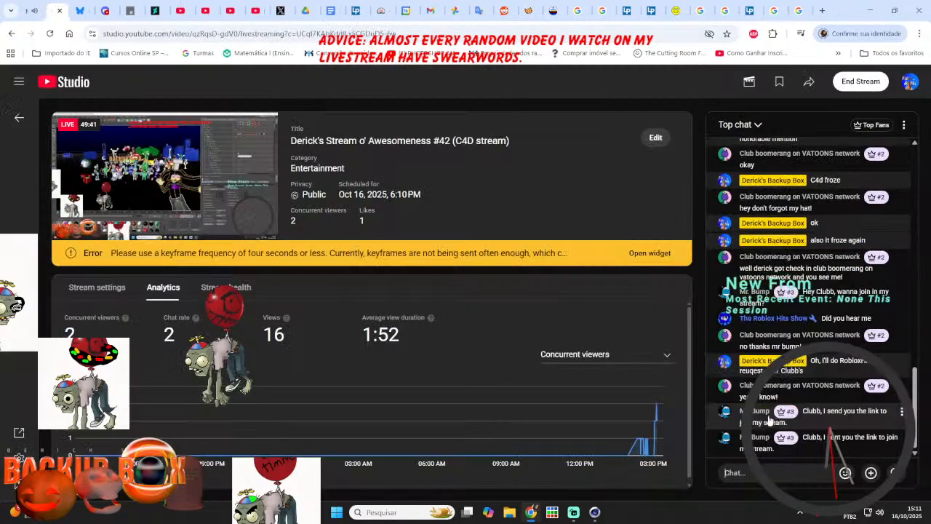
left_click(778, 472)
type("ph")
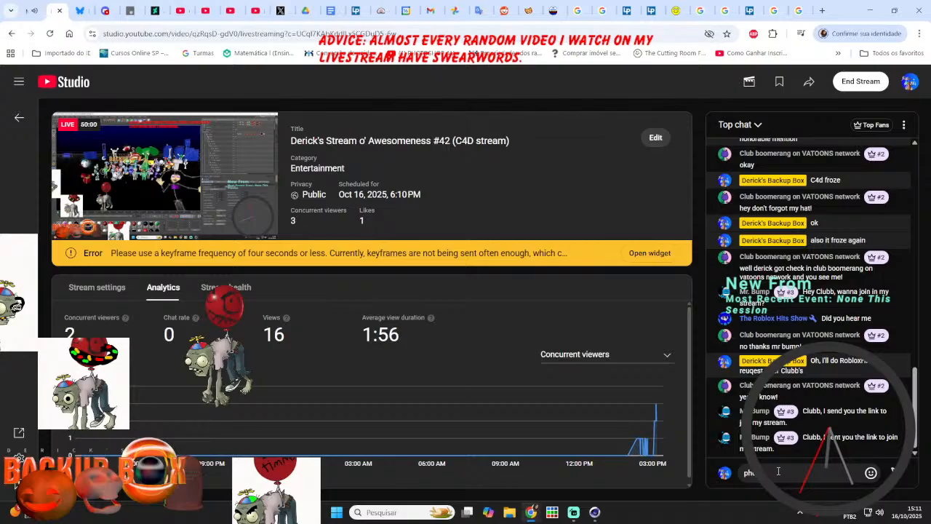
type("ew")
key("Return")
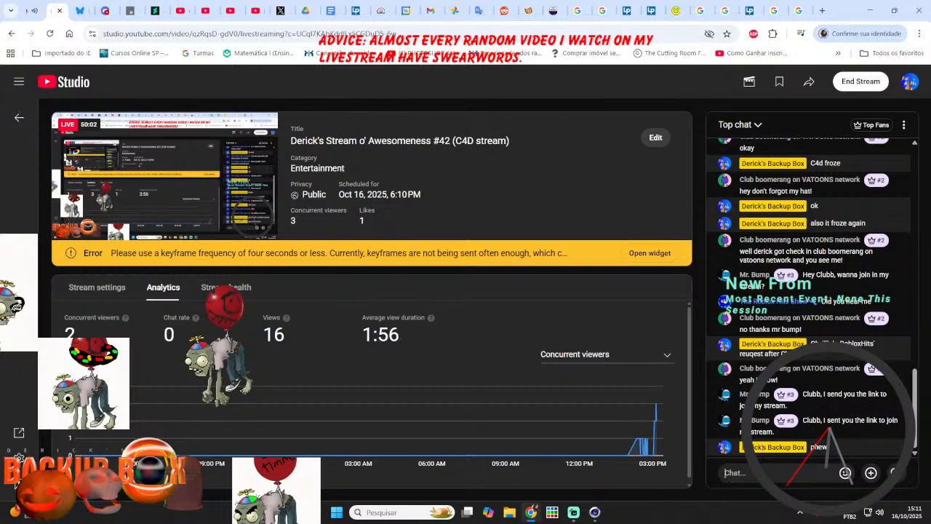
left_click(601, 513)
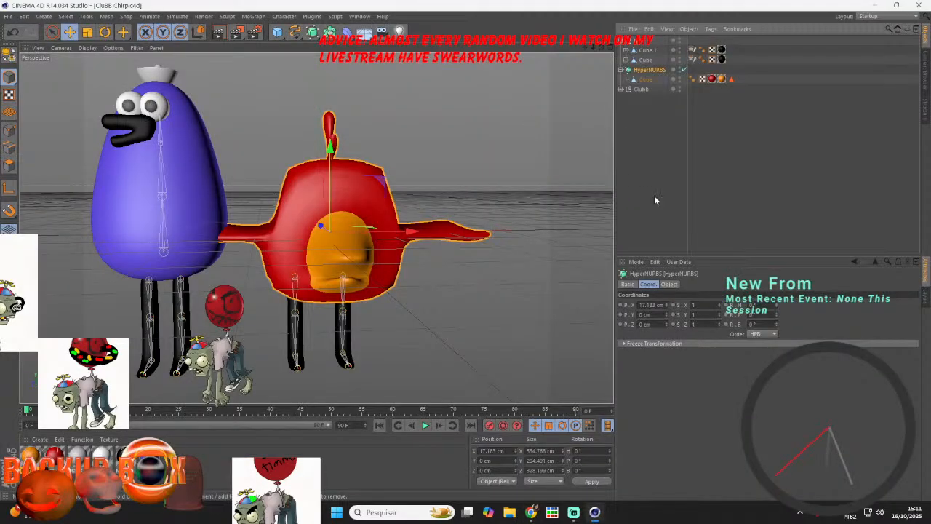
- Set the X position of the bird's HyperNURBS to 0 cm
left_click(655, 305)
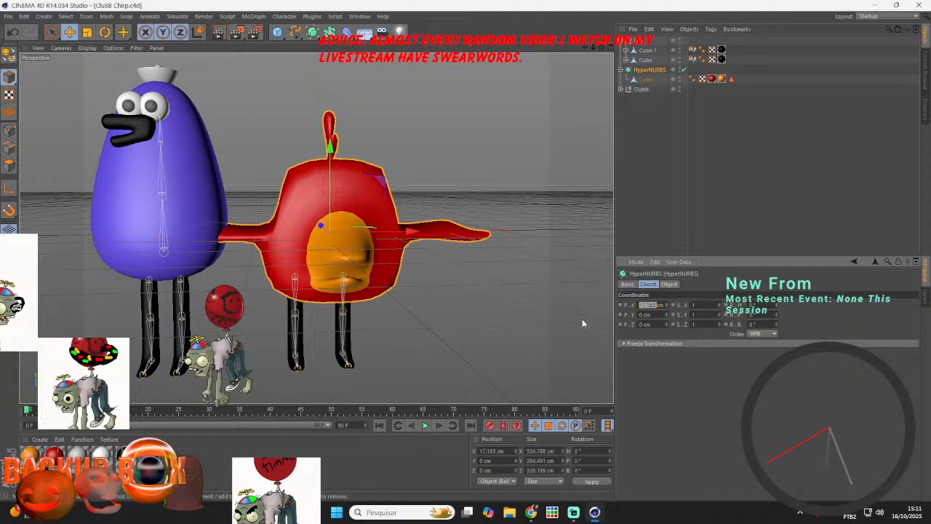
type("0")
key("Return")
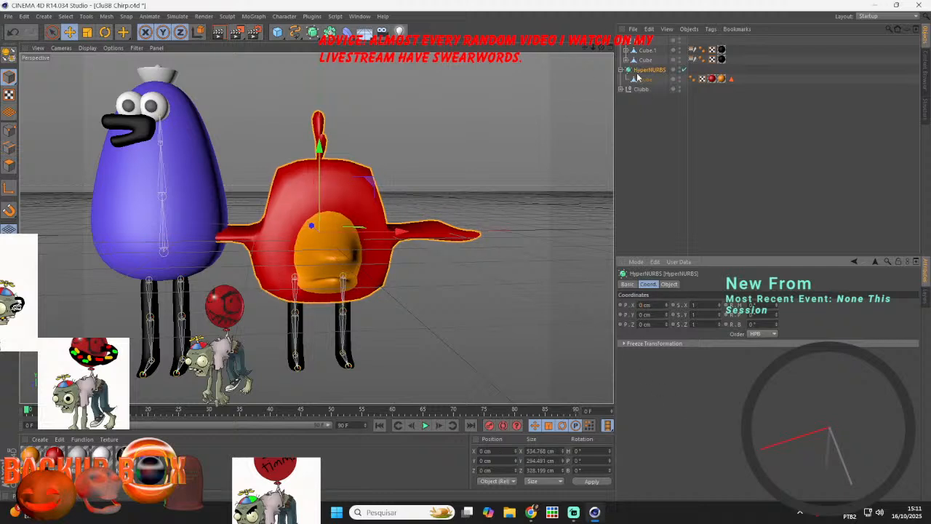
- Convert the bird's HyperNURBS to an editable mesh, move the resulting Cube out of its parent and delete the empty parent
left_click(9, 55)
left_click(650, 122)
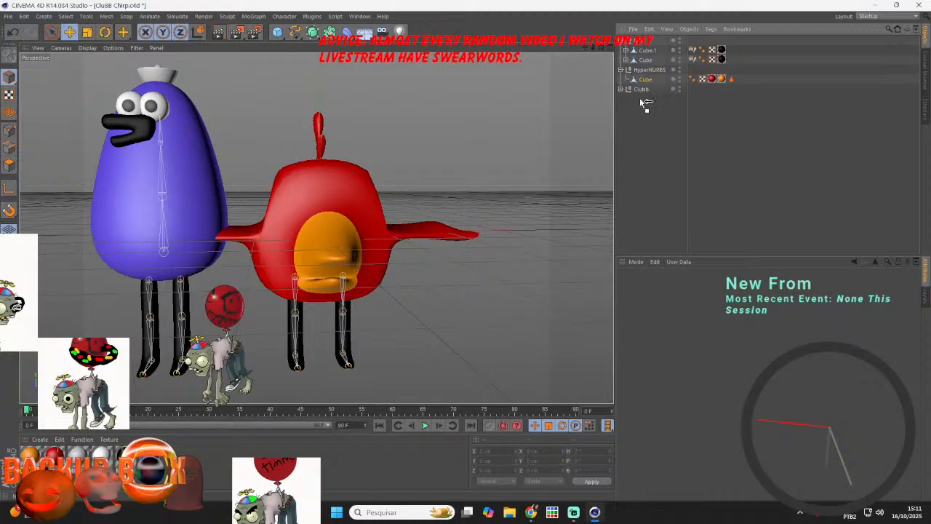
left_click_drag(641, 99, 642, 105)
left_click(644, 72)
key("Delete")
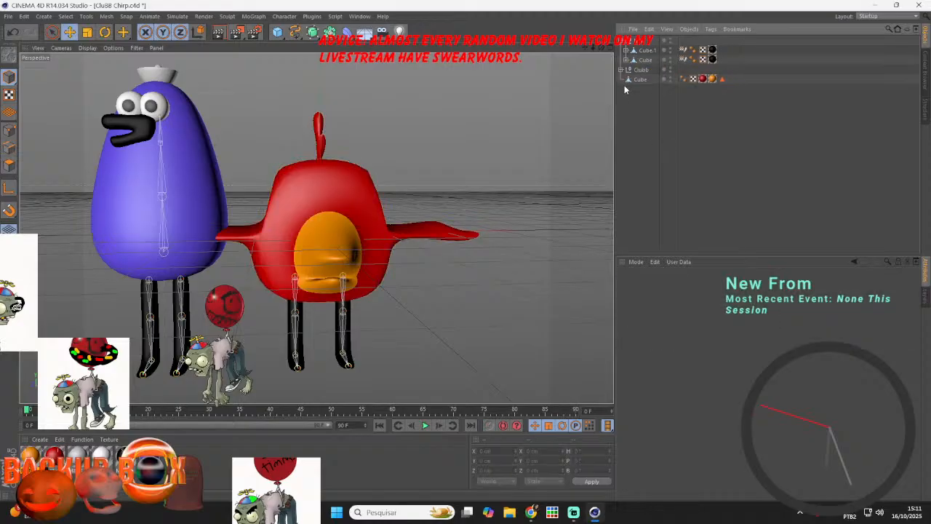
- Add a joint at the centre of the bird's body and place four copies of it along X through one wing
left_click_drag(601, 48, 509, 47)
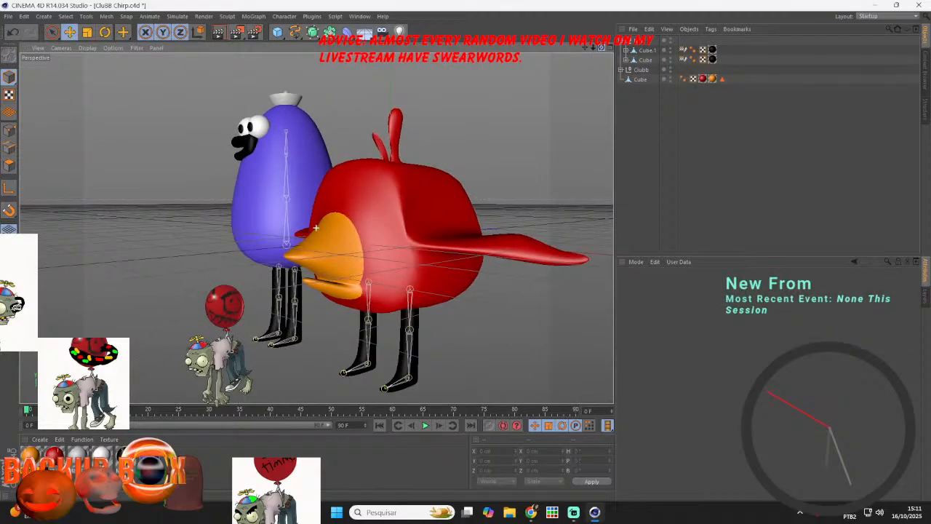
left_click(254, 17)
mouse_move(284, 16)
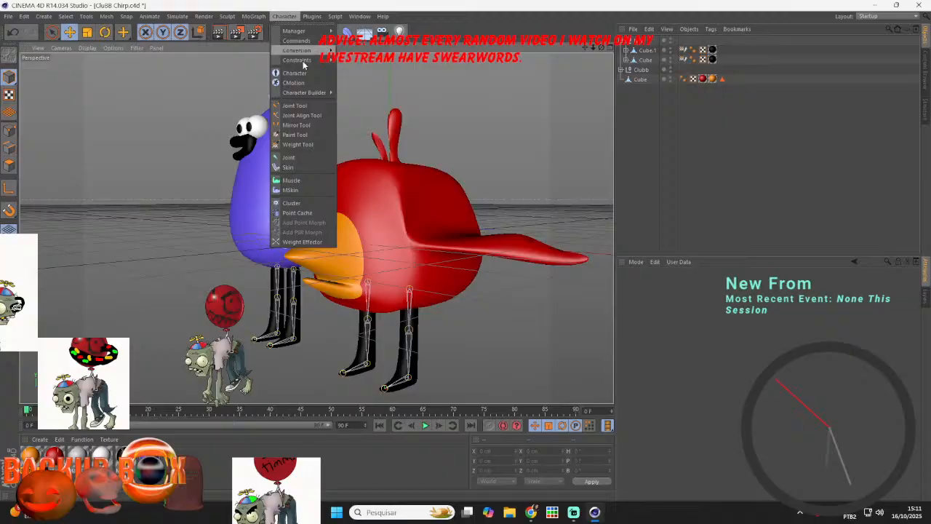
left_click(288, 157)
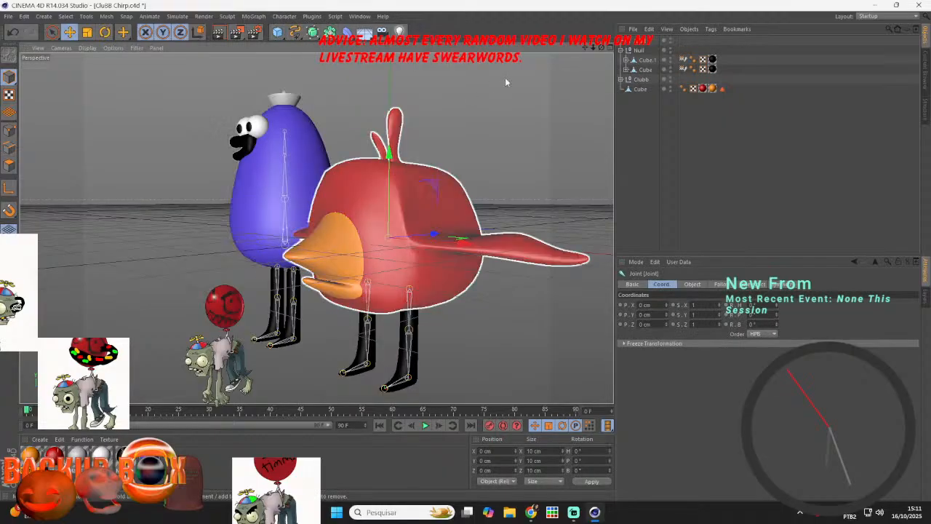
left_click_drag(601, 48, 640, 67)
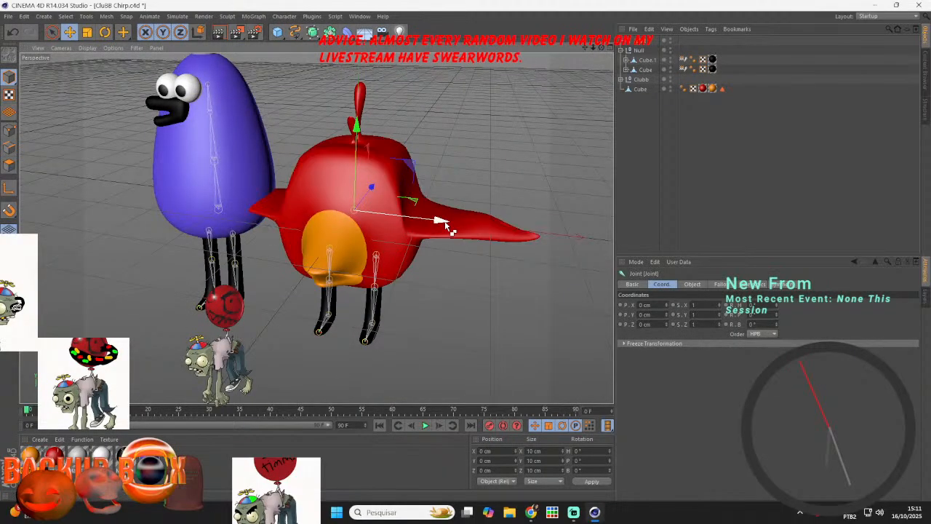
left_click_drag(445, 222, 508, 230, "ctrl")
left_click_drag(519, 228, 602, 235, "ctrl")
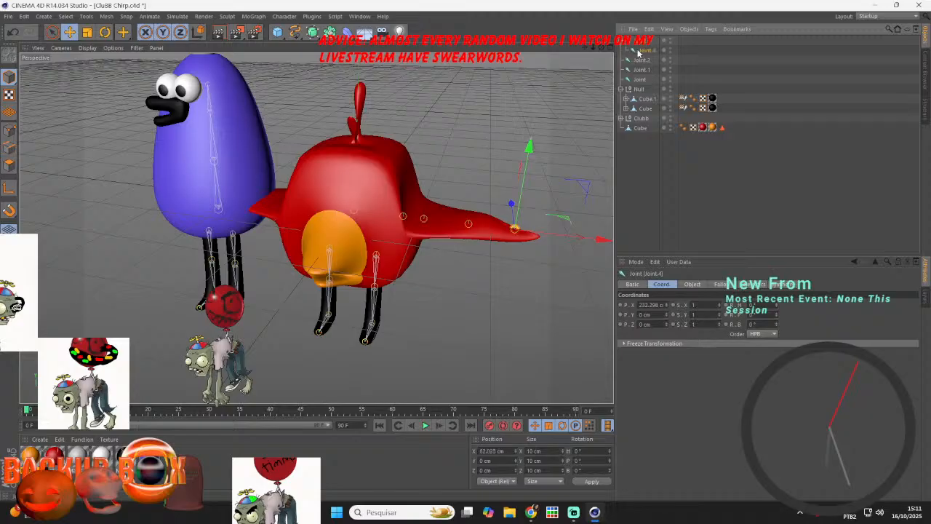
- Nest the wing joints into a chain, duplicate it, and set the copy's X position to -76.215 cm and heading to 180°
left_click_drag(638, 50, 643, 179)
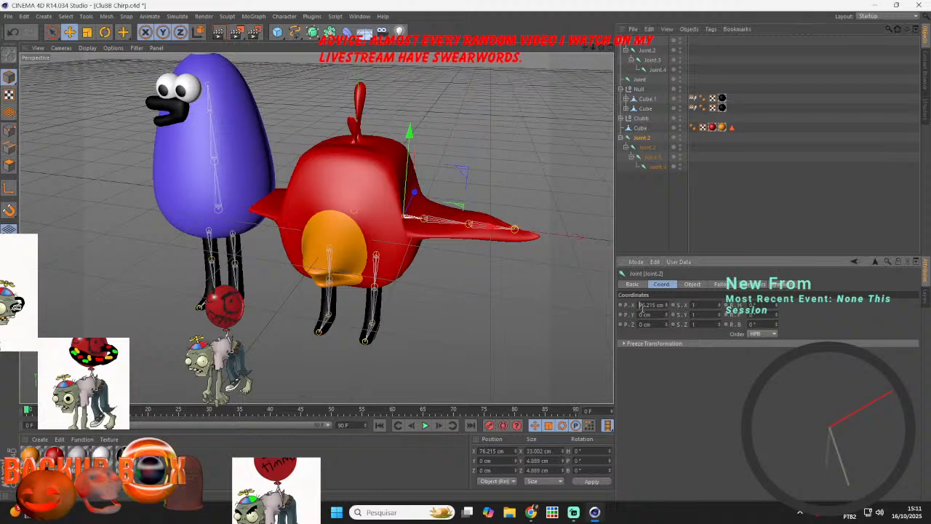
type("-")
key("Return")
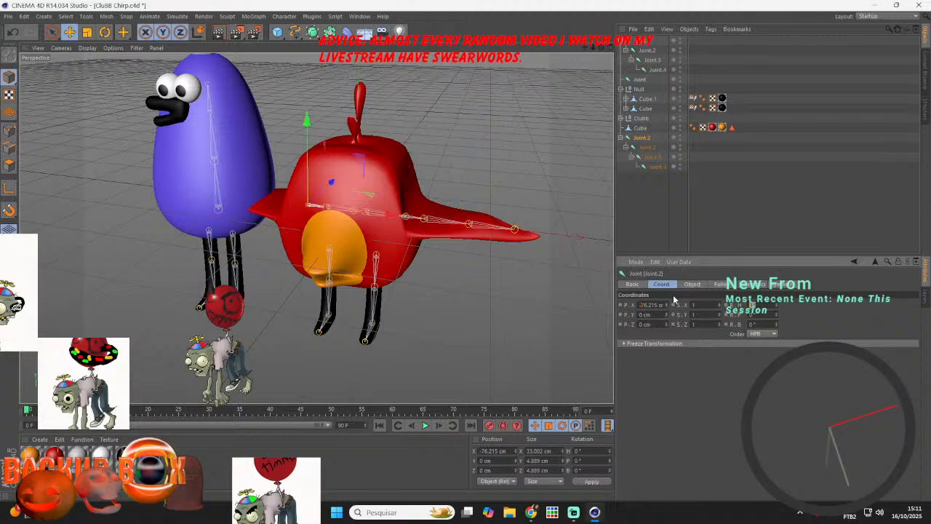
type("180")
key("Return")
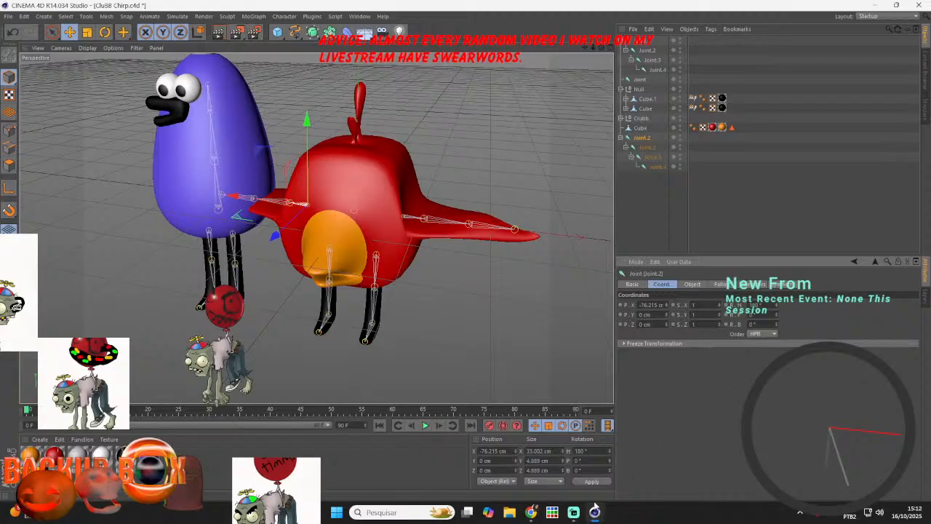
- Check the chat in Streamlabs Desktop, switch to Chrome and post "Calmdown" and the correction "calm down*" in the stream's chat
left_click(575, 512)
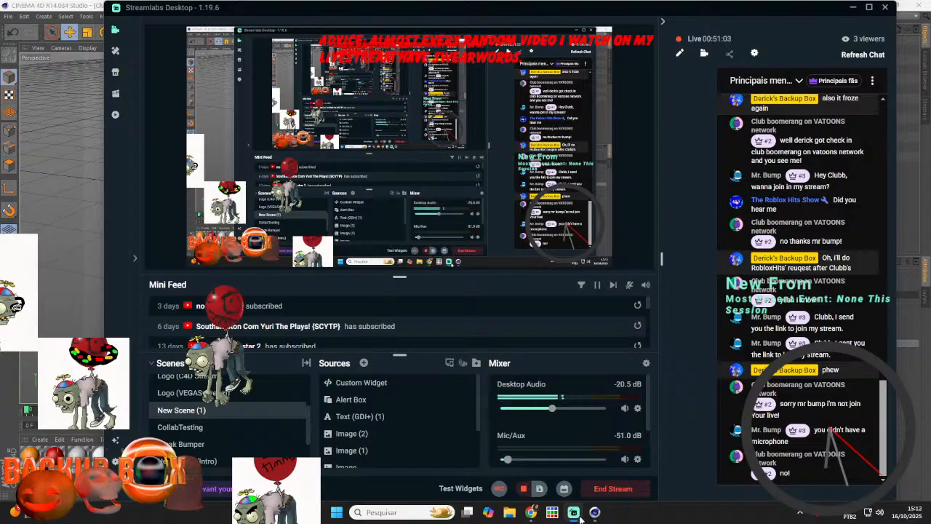
left_click(575, 514)
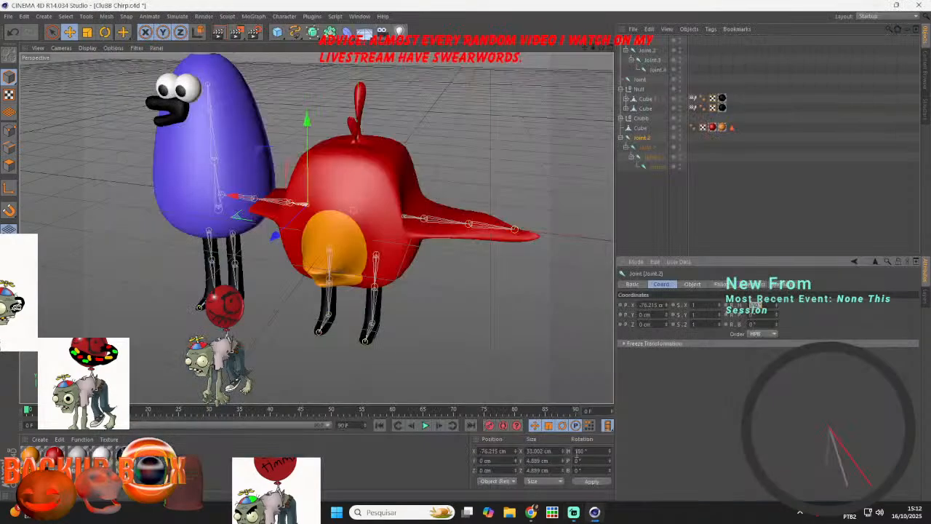
left_click(537, 514)
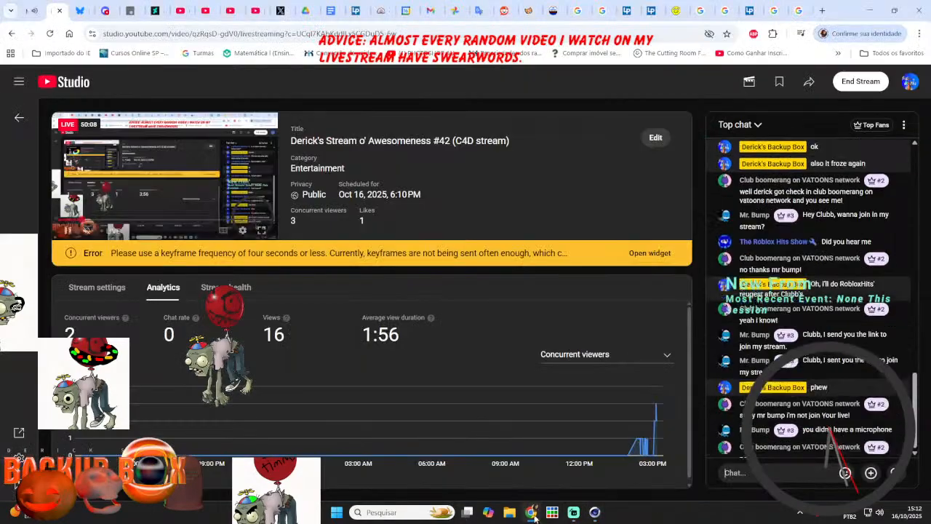
left_click(754, 478)
type("Ca")
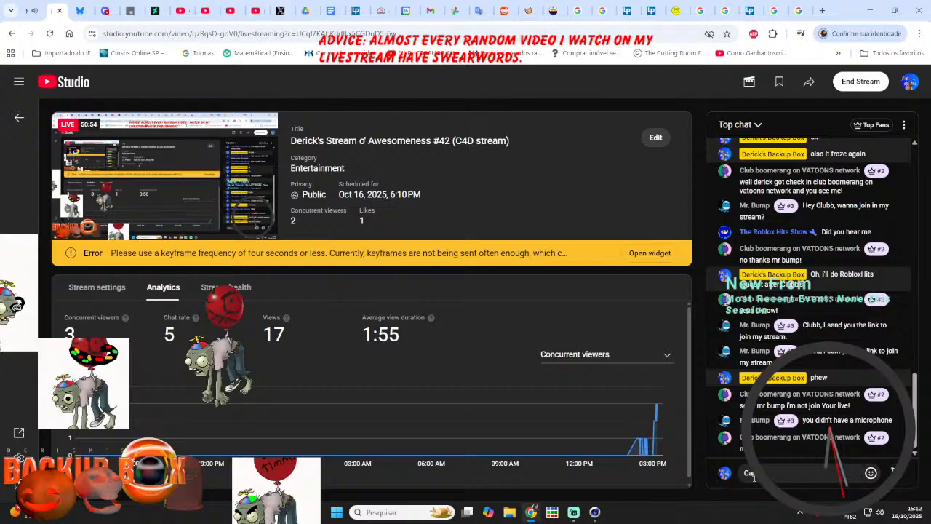
type("lm down")
key("Return")
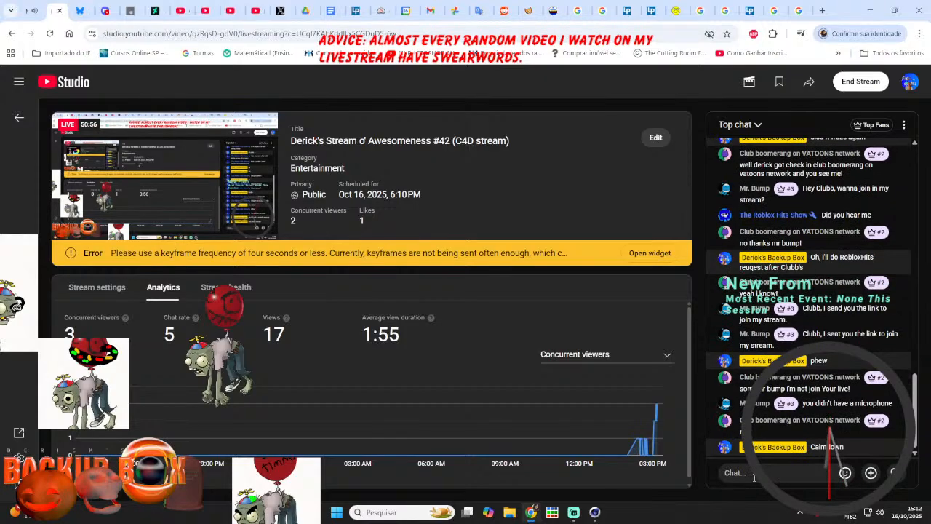
type("ca")
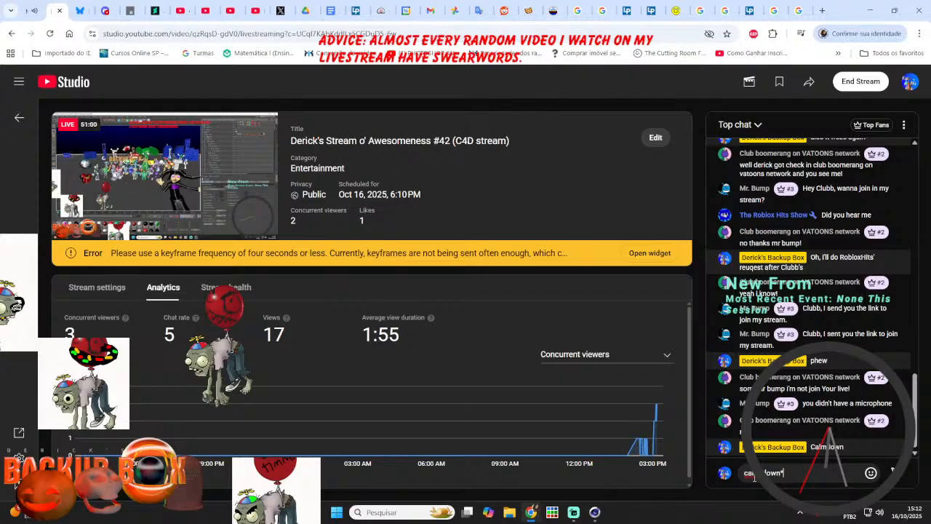
type("lm down*")
key("Return")
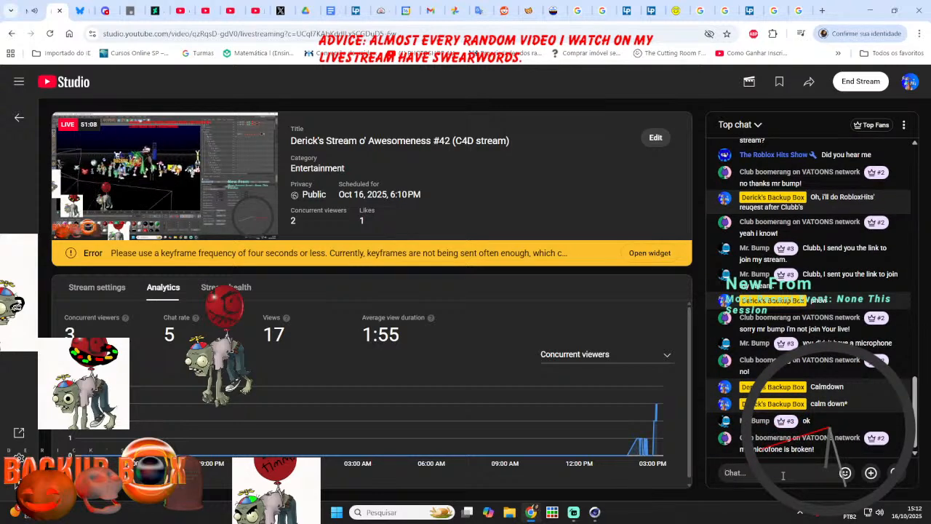
- Post "oh", "i need a microphone" and "but i need money" in the live chat, and return to Cinema 4D
type("oh")
key("Return")
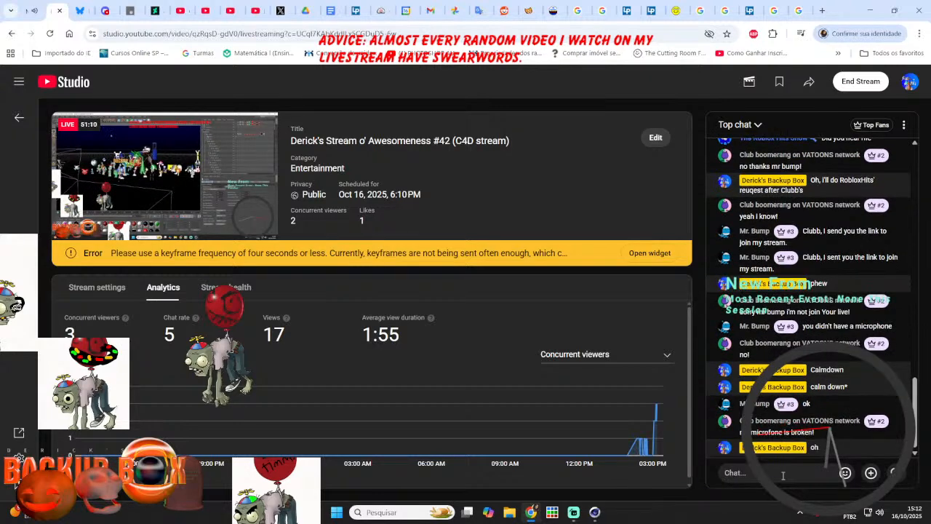
left_click(783, 473)
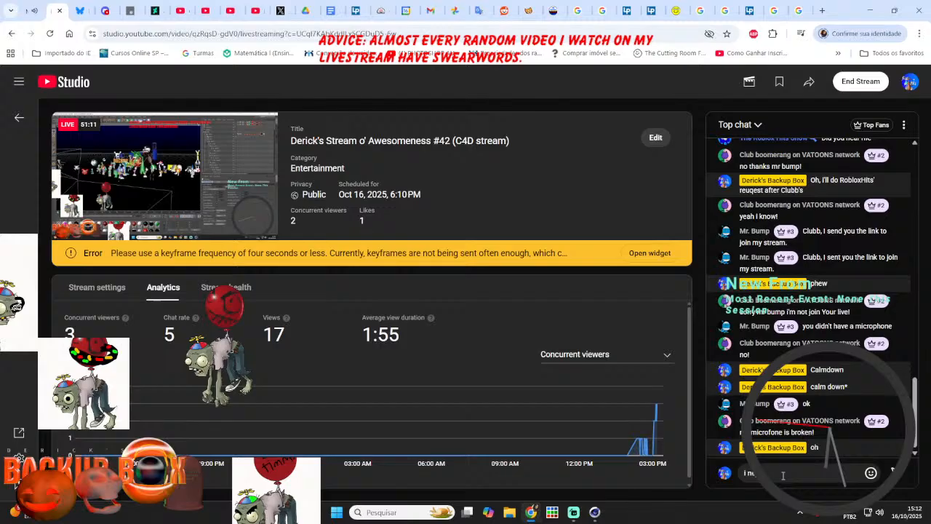
type("I need a micro")
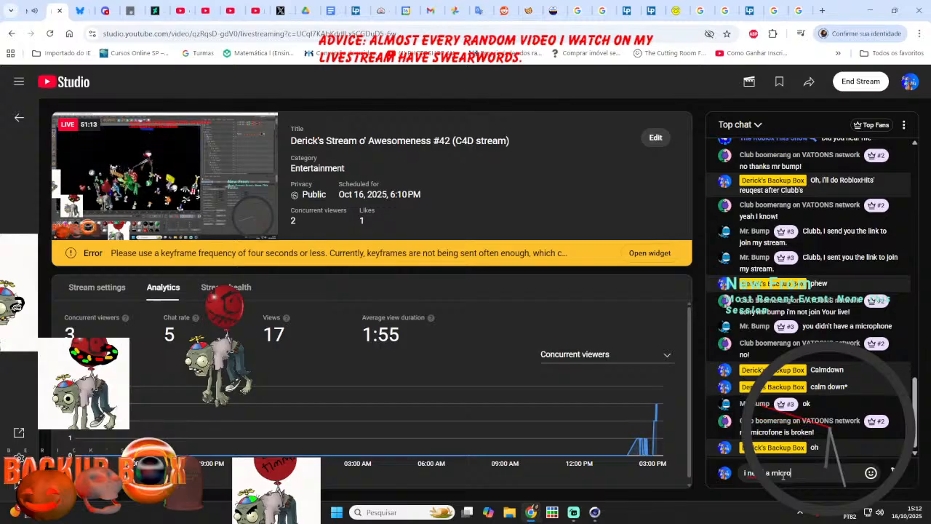
type("phone")
key("Return")
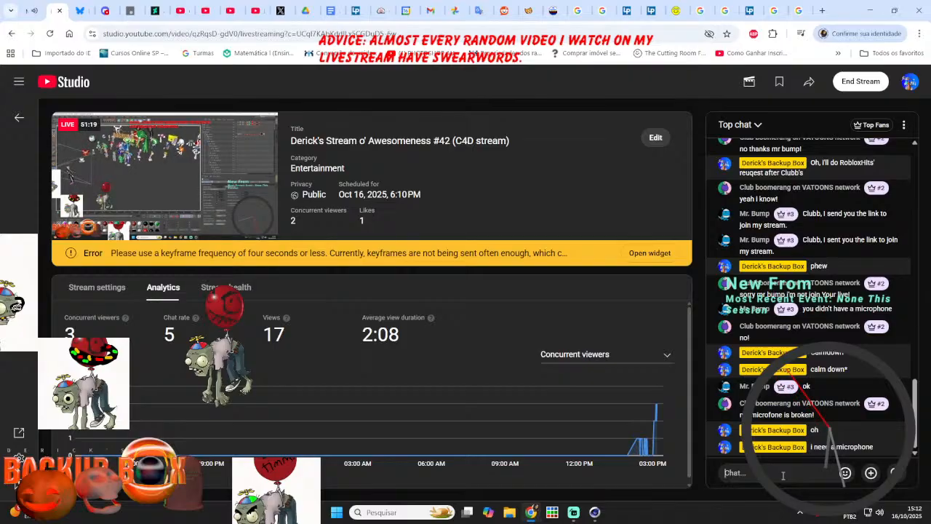
type("but i need money")
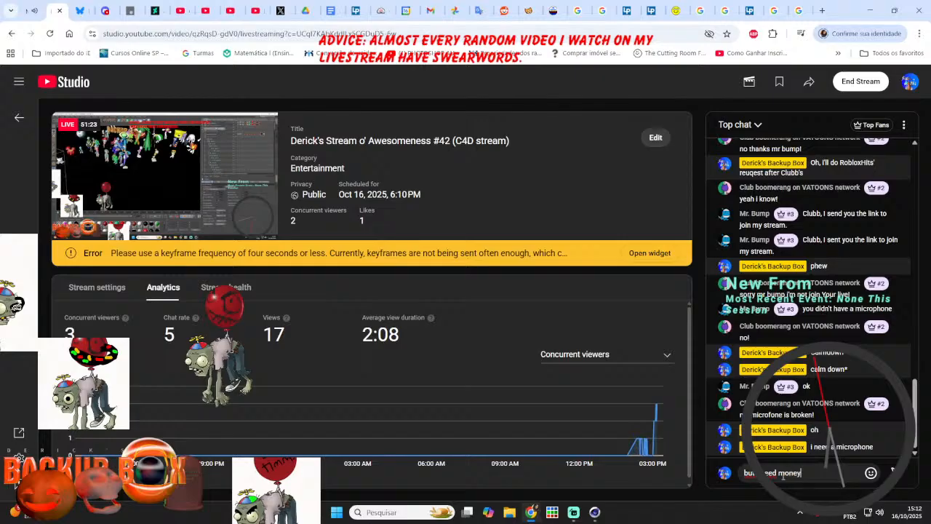
key("Return")
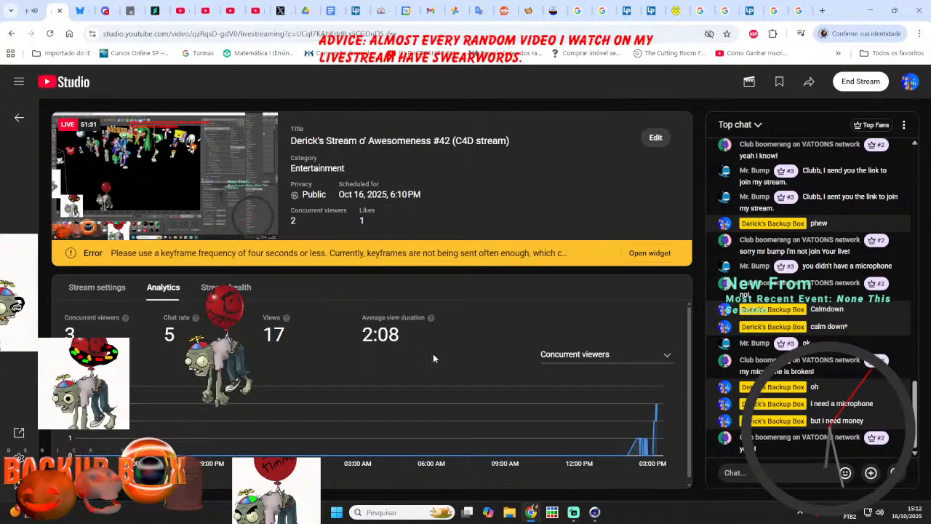
key("alt+Tab")
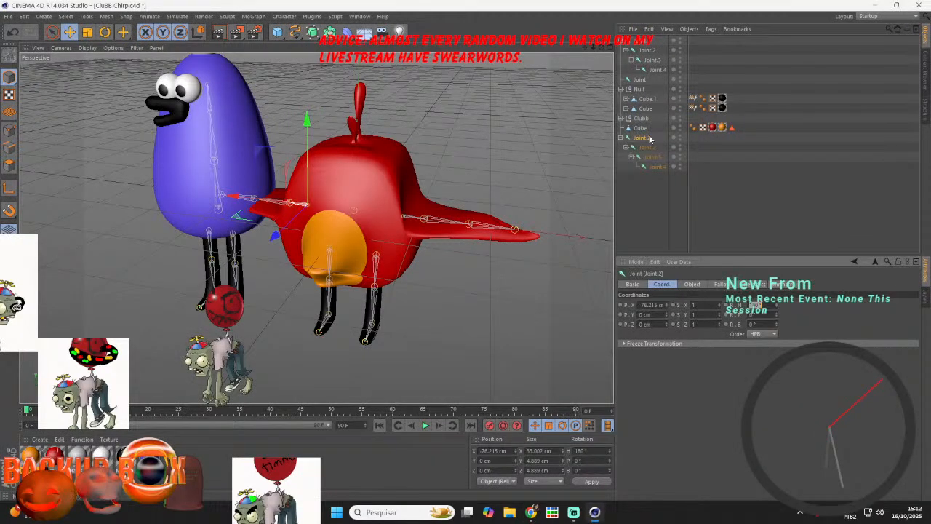
- Parent both wing chains to the central joint, and place that joint under the bird's body Cube inside the legs' Null
left_click_drag(650, 139, 631, 80)
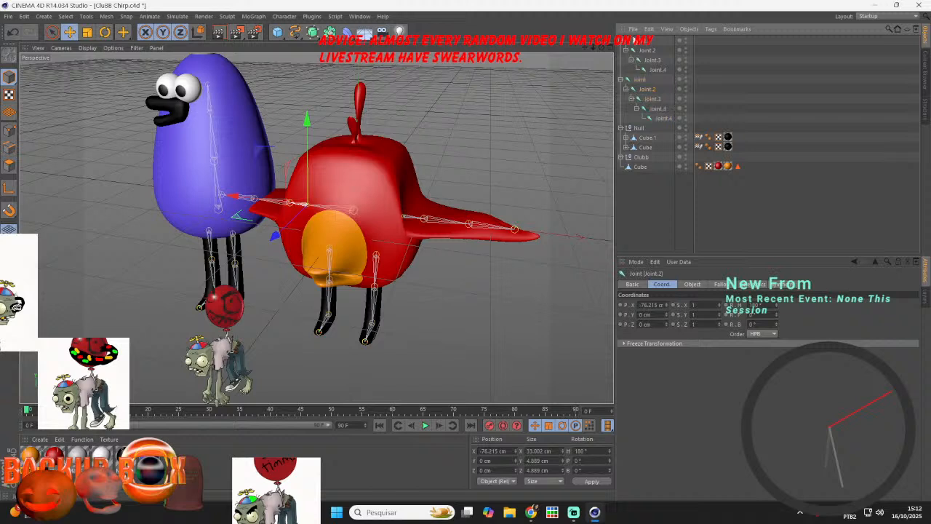
left_click(637, 62)
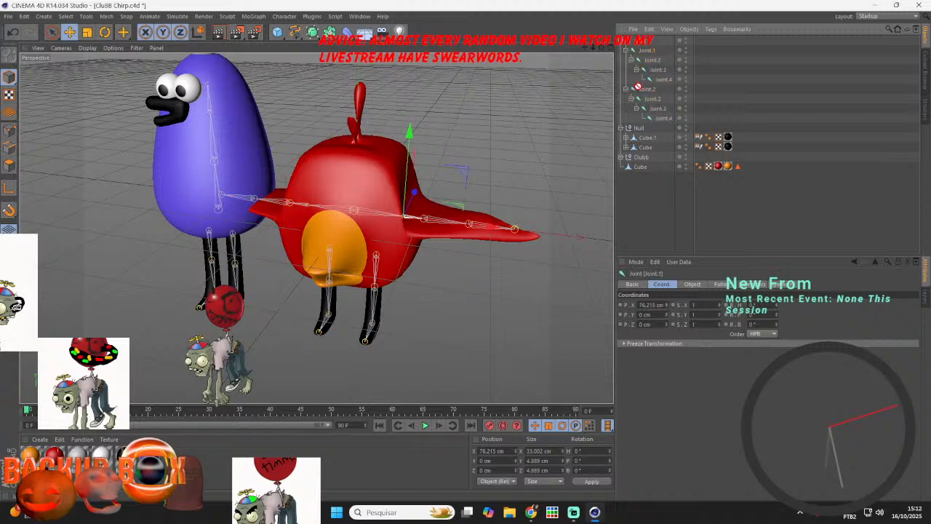
left_click_drag(643, 129, 641, 128)
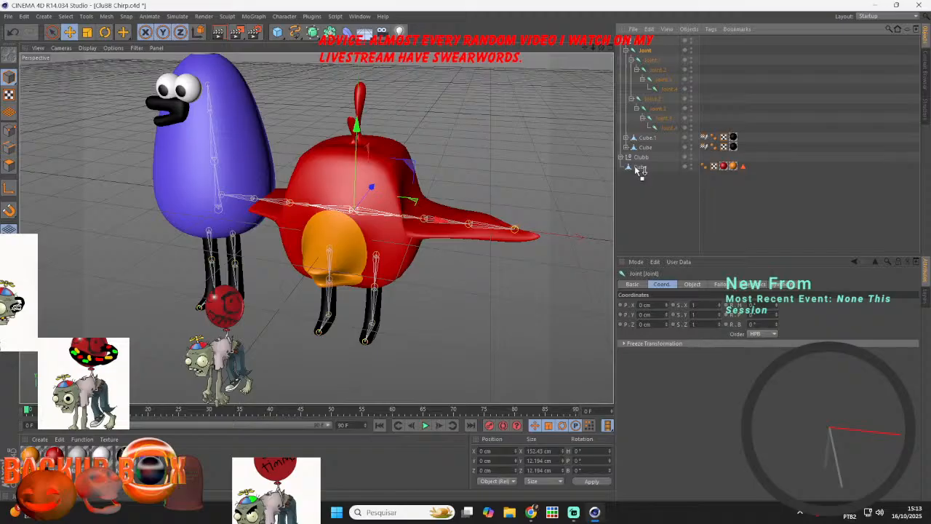
left_click_drag(640, 169, 640, 168)
left_click_drag(640, 81, 639, 45)
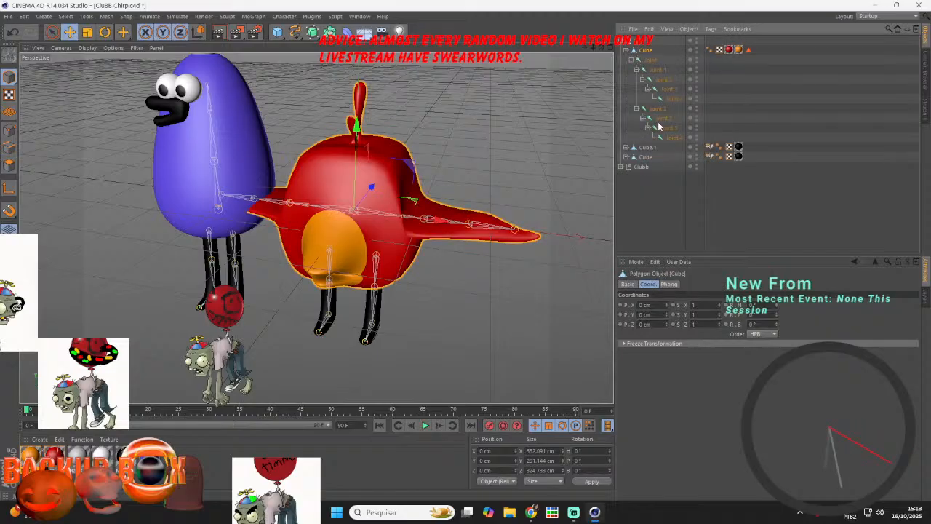
- Select the bird's body Cube with all its central and wing joints, bind them together and clear the selection
left_click_drag(663, 140, 662, 140)
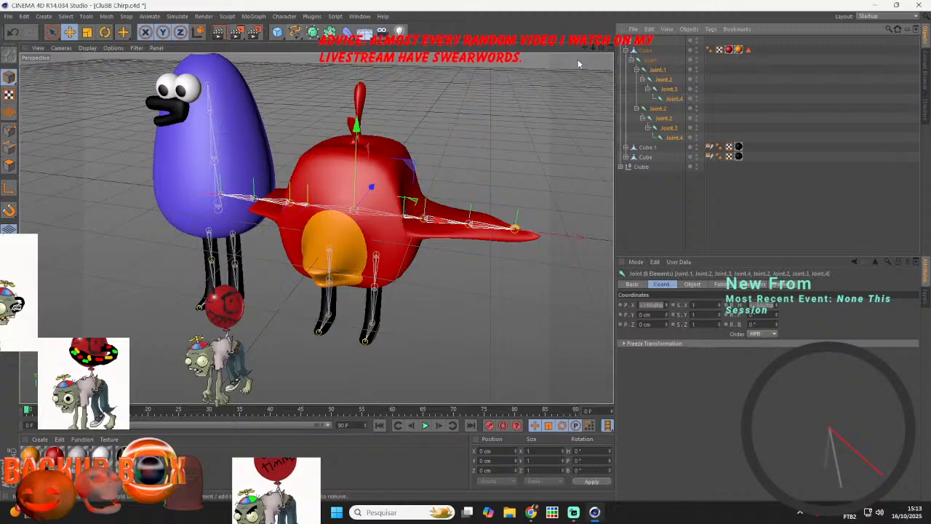
left_click(640, 51, "ctrl")
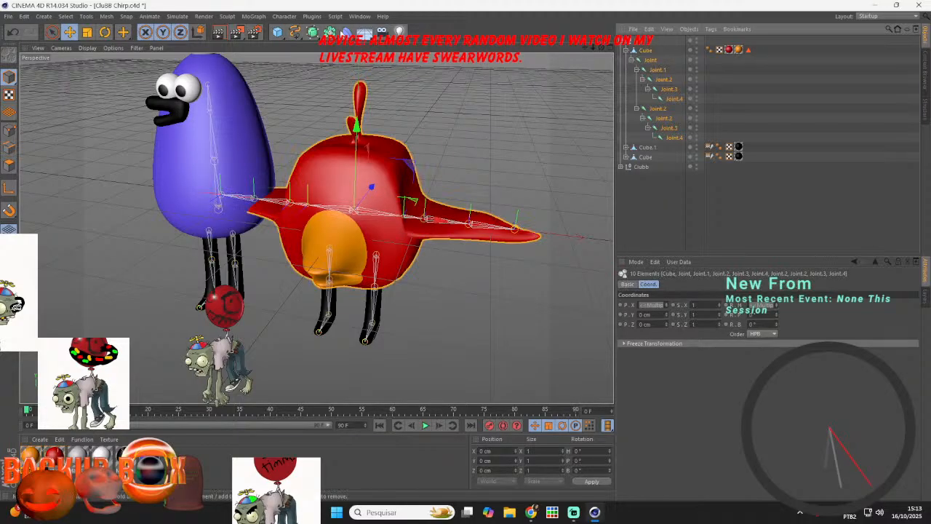
left_click(283, 16)
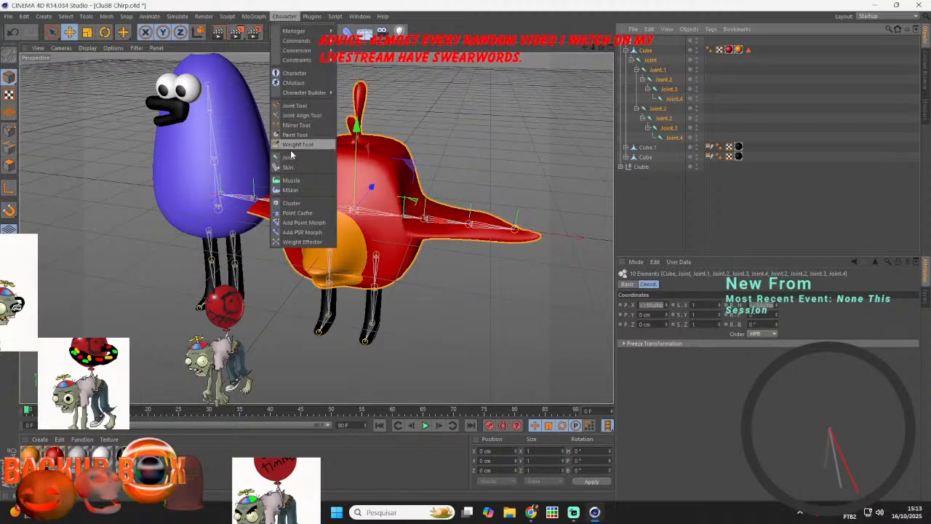
mouse_move(313, 41)
left_click(353, 54)
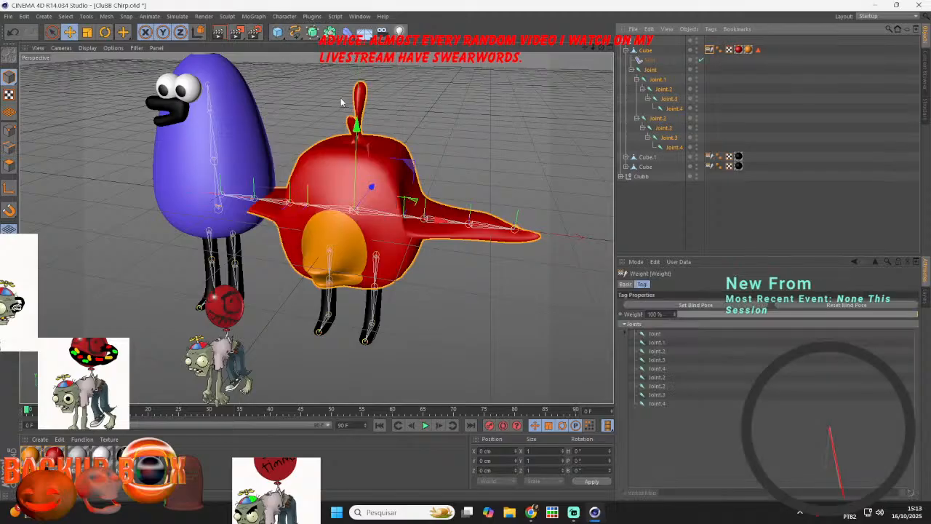
left_click(647, 239)
left_click_drag(602, 48, 318, 223)
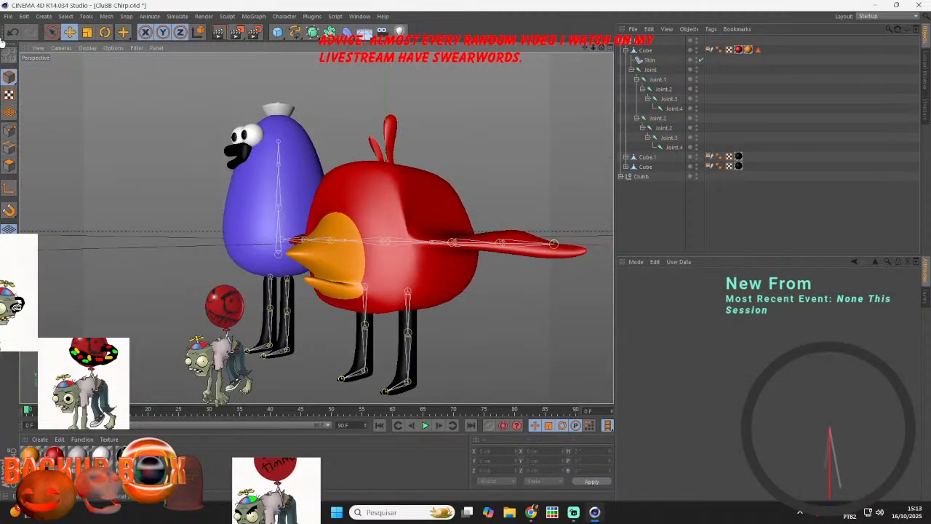
- Save the Chirp project file
left_click(9, 17)
left_click(29, 96)
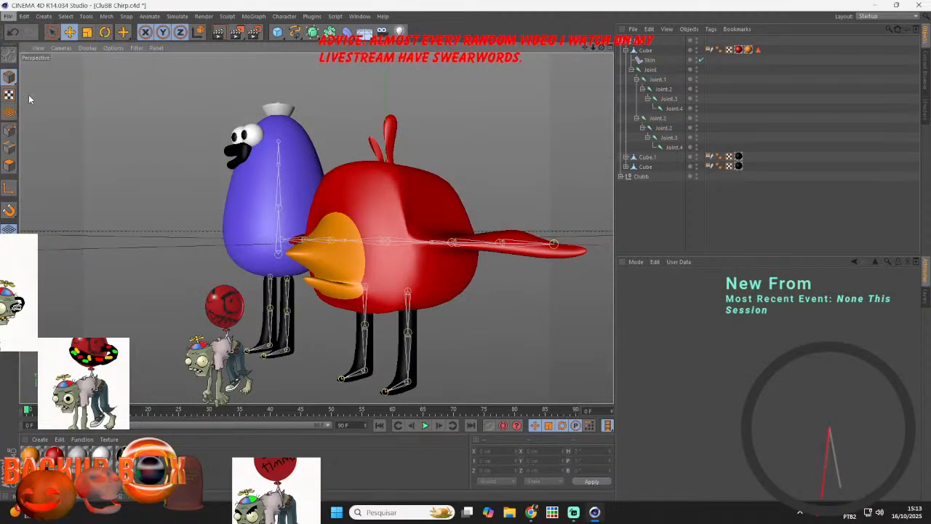
- Rotate Joint.2 under Joint.1 so that this wing folds down beside the bird's body
left_click(660, 88)
key("r")
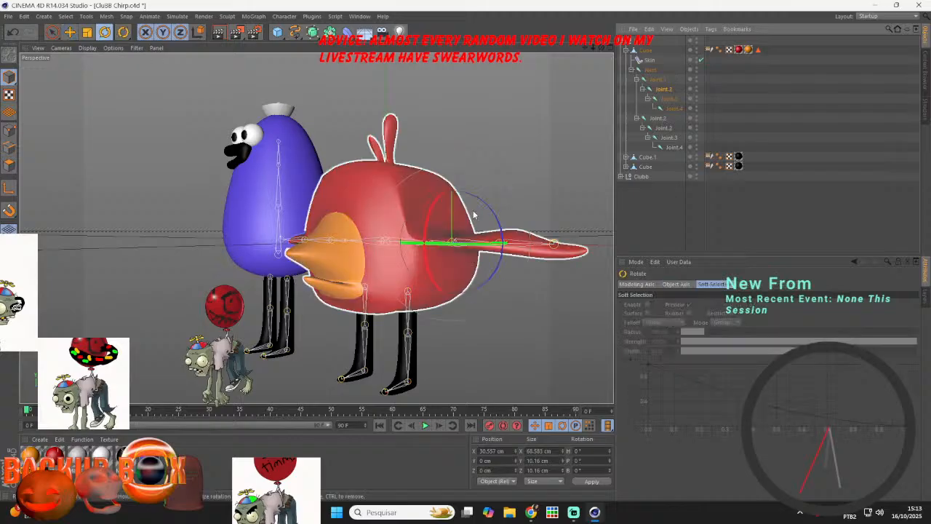
left_click_drag(474, 216, 510, 285)
left_click(658, 118)
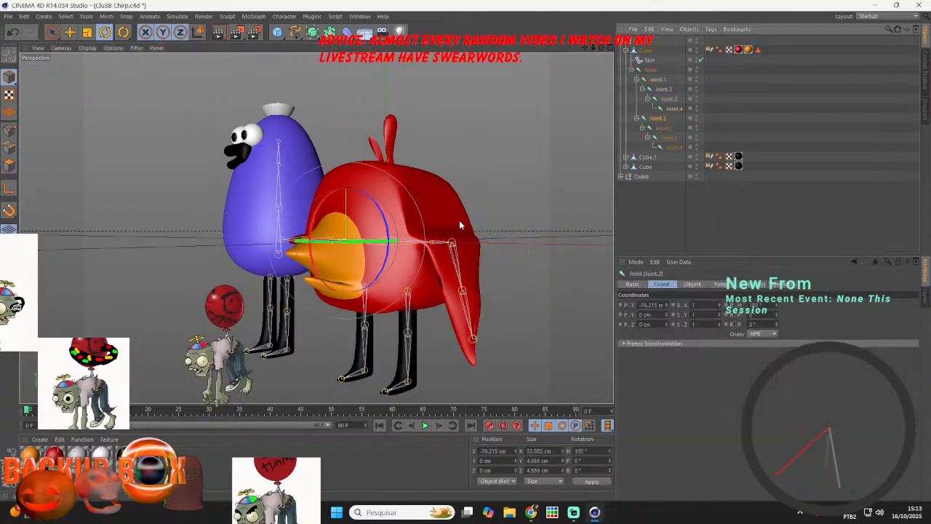
left_click_drag(386, 211, 436, 120)
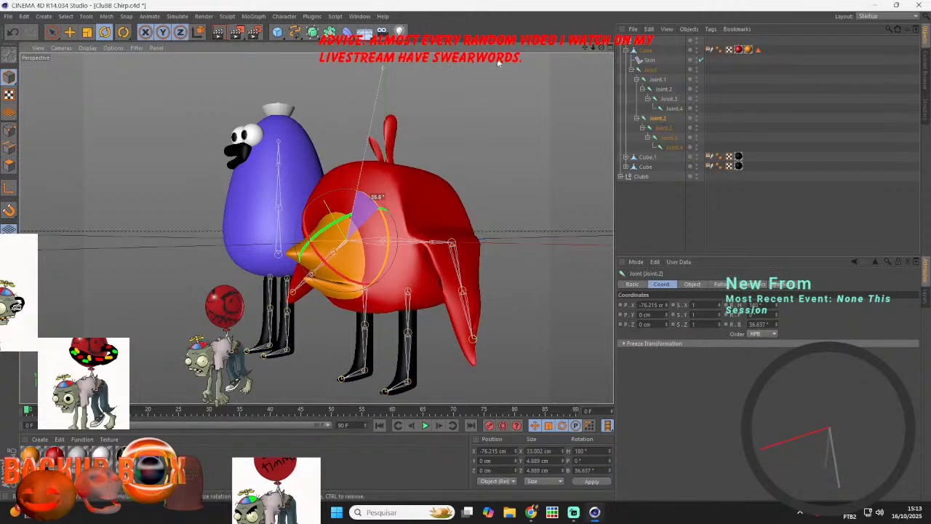
left_click_drag(602, 47, 601, 47)
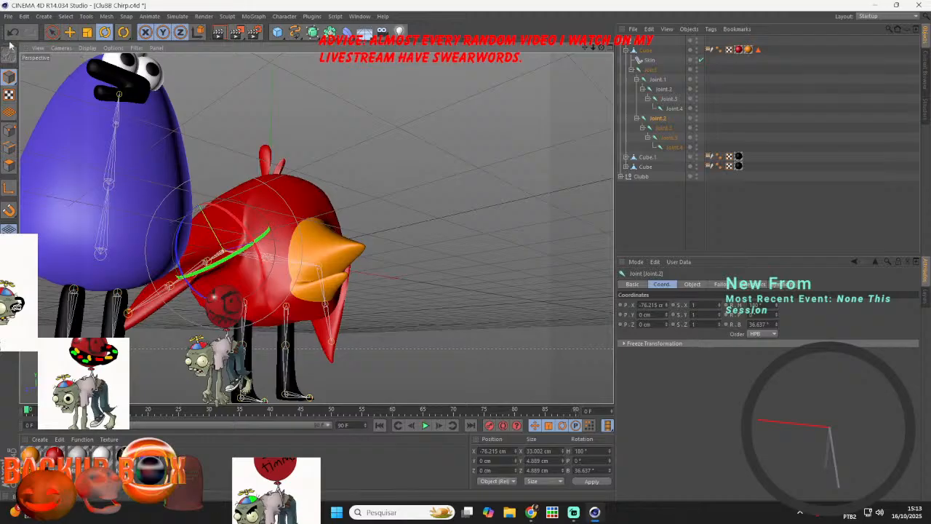
key("ctrl+z")
- Rotate the second joint of the other wing chain so that wing also folds down, and clear the selection
left_click(659, 130)
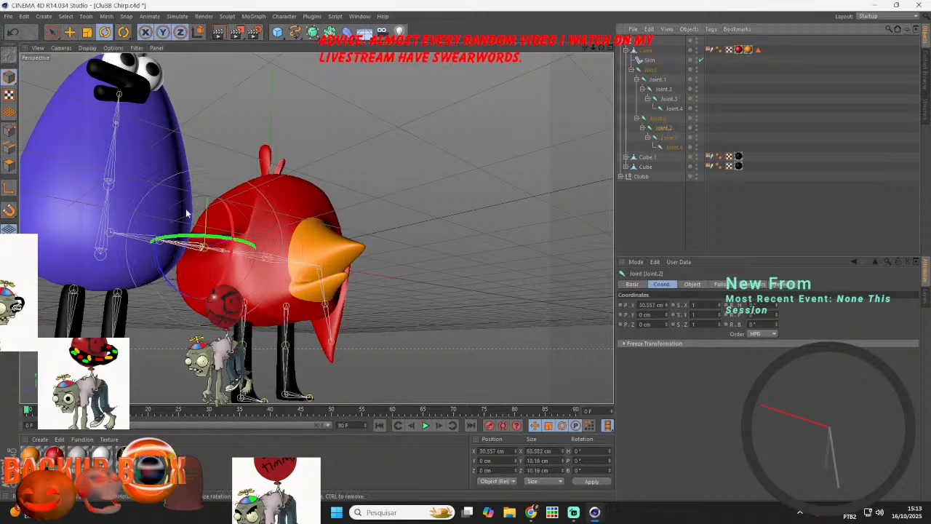
left_click_drag(161, 227, 154, 316)
left_click(548, 109)
left_click_drag(600, 48, 633, 176)
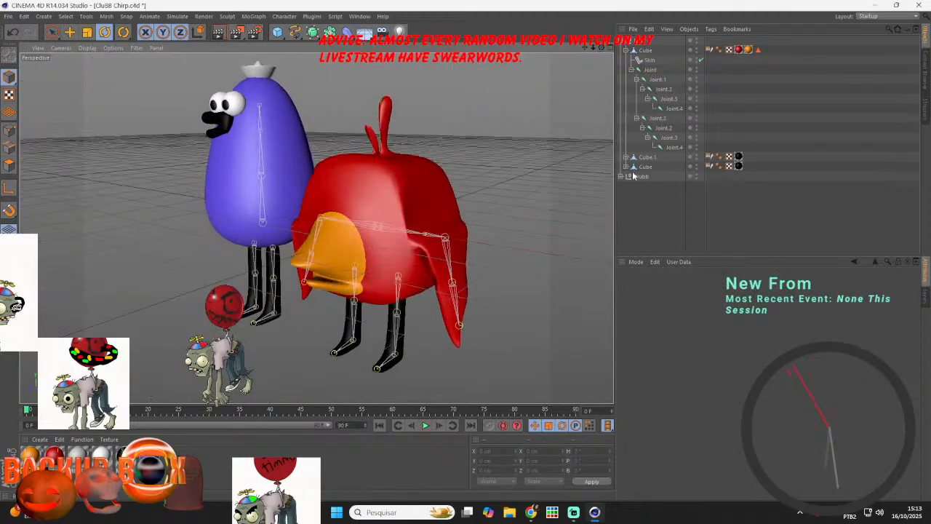
- Add a Pose Morph character tag to the bird's body Cube and create its base pose and first editable pose
left_click(651, 51)
right_click(648, 51)
mouse_move(681, 66)
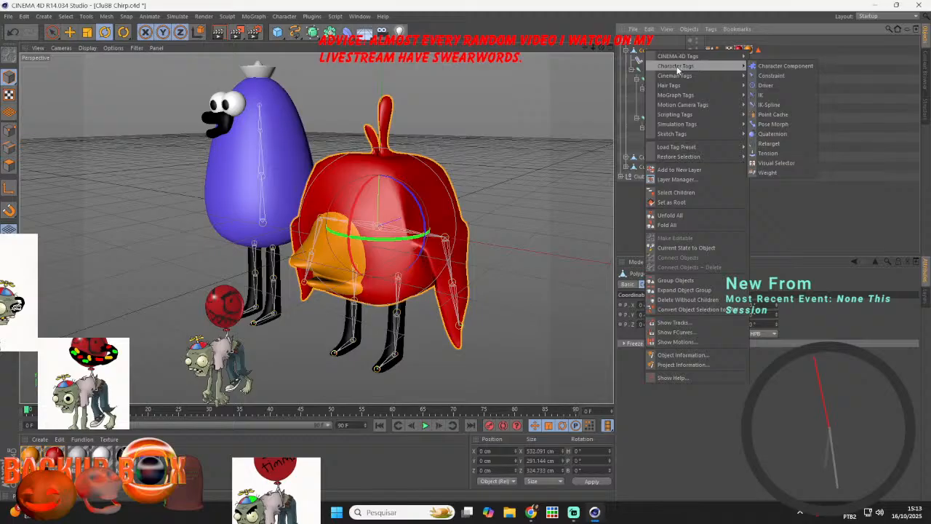
left_click(772, 124)
left_click(656, 377)
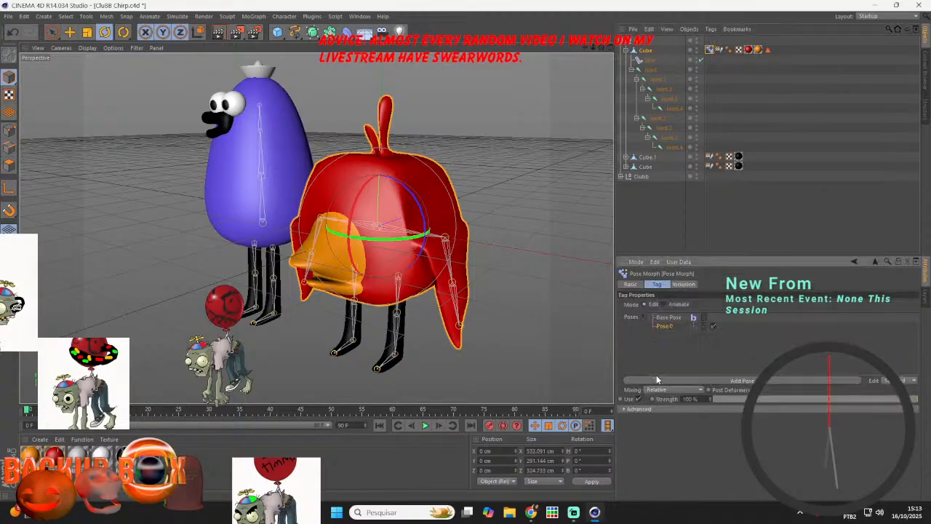
- Reset the wing joints to their bind pose through the body Cube's Weight tag and save the project
scroll(286, 258, "up", 5)
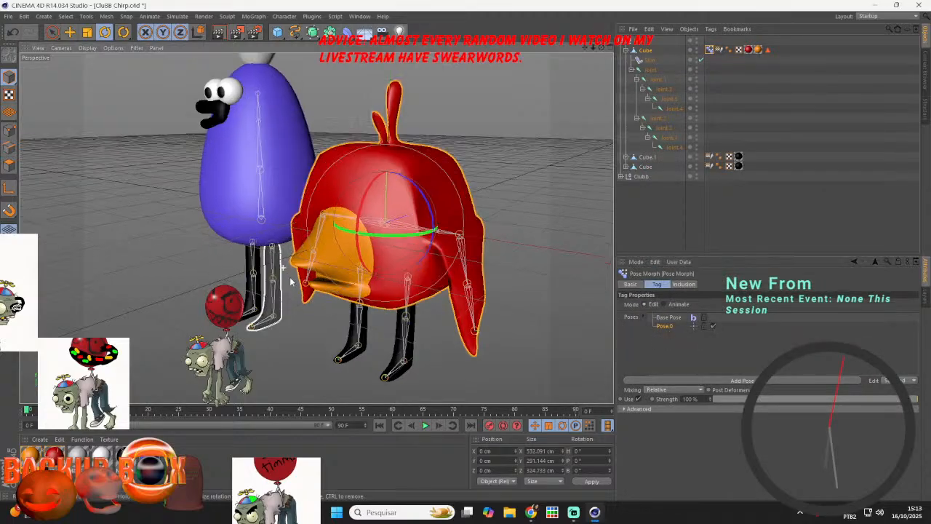
right_click(411, 275)
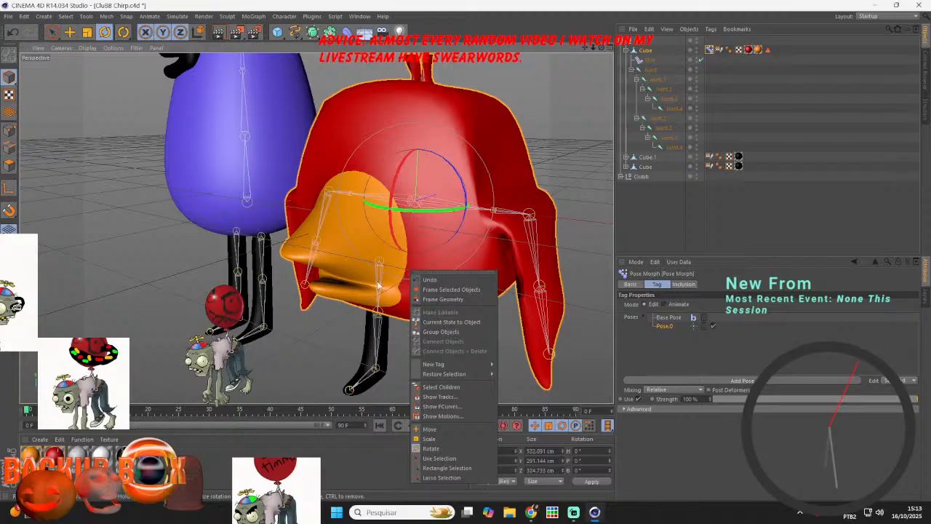
left_click(8, 164)
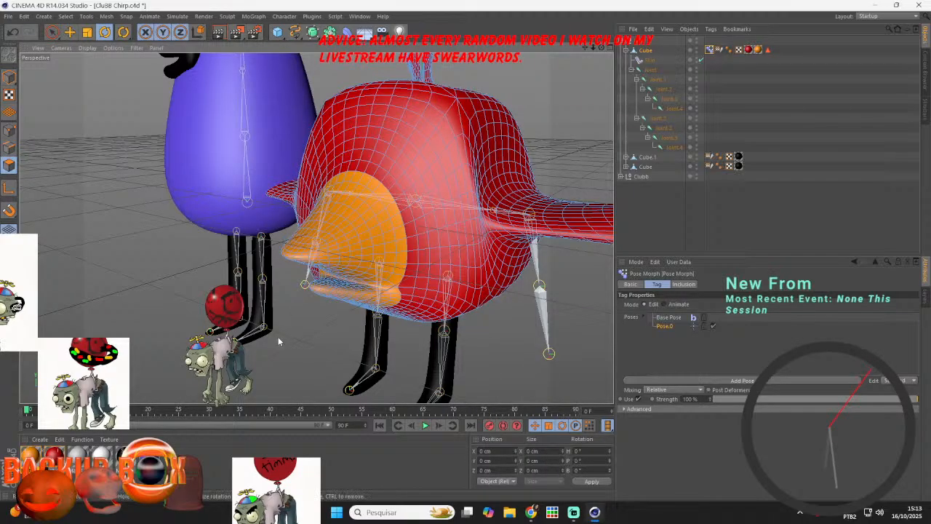
left_click(8, 80)
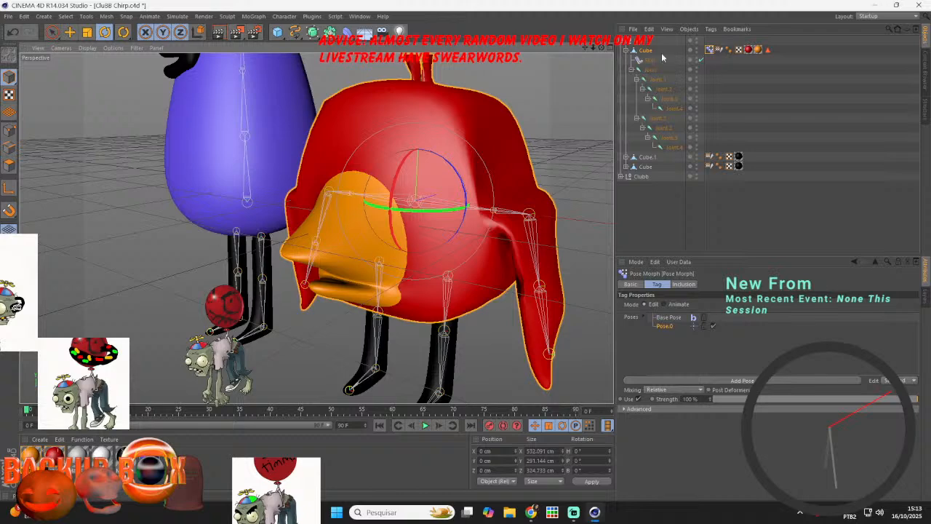
left_click(719, 50)
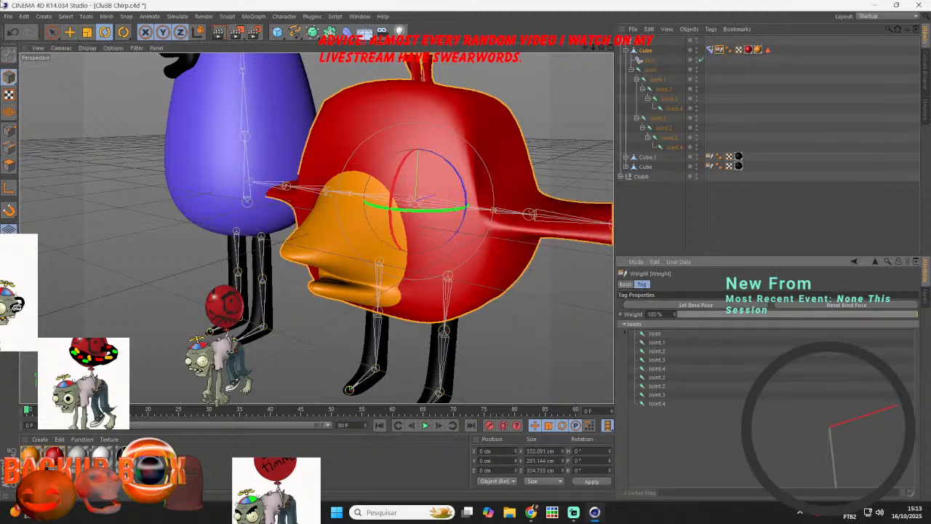
left_click(7, 17)
left_click(19, 96)
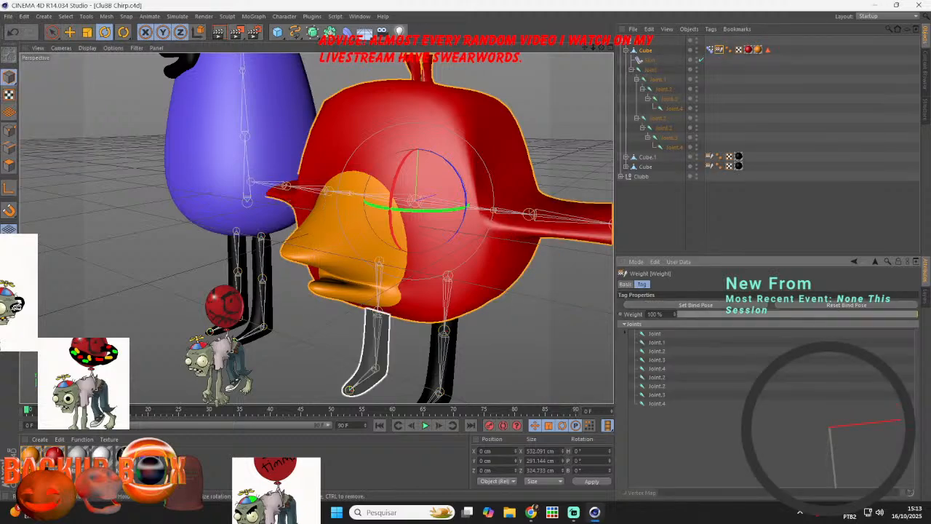
- Check the live chat in Streamlabs Desktop and return to Cinema 4D
left_click(573, 512)
mouse_move(588, 515)
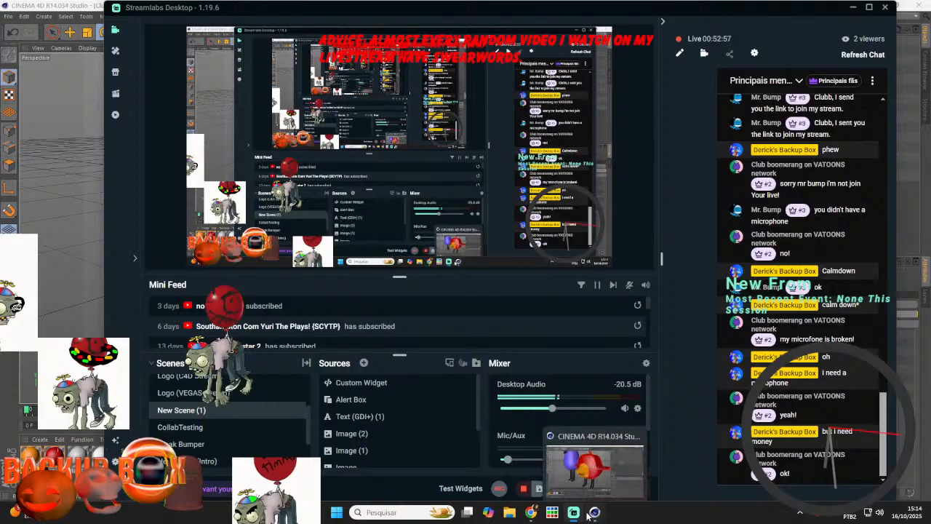
left_click(589, 514)
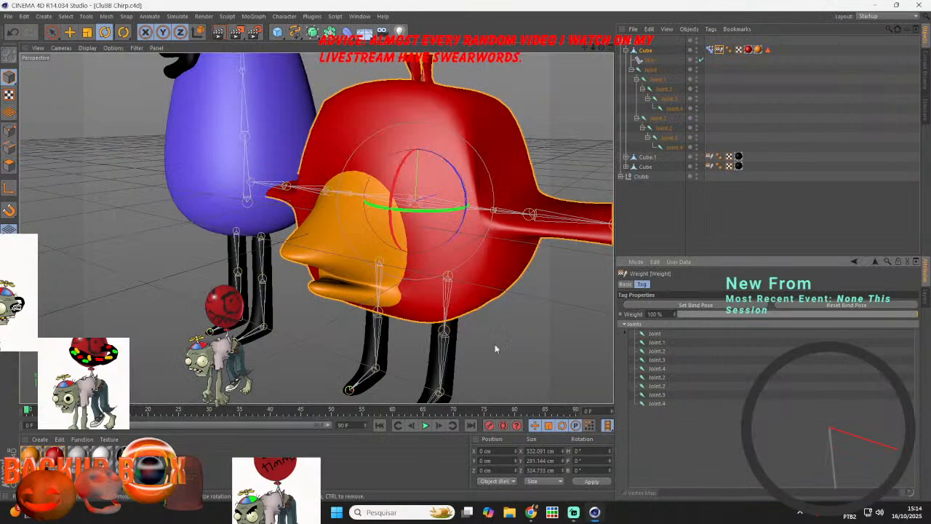
- In the Pose Morph's first pose, pull both corners of the beak outward and up into a smile using the Magnet with an 88 cm radius
left_click(709, 51)
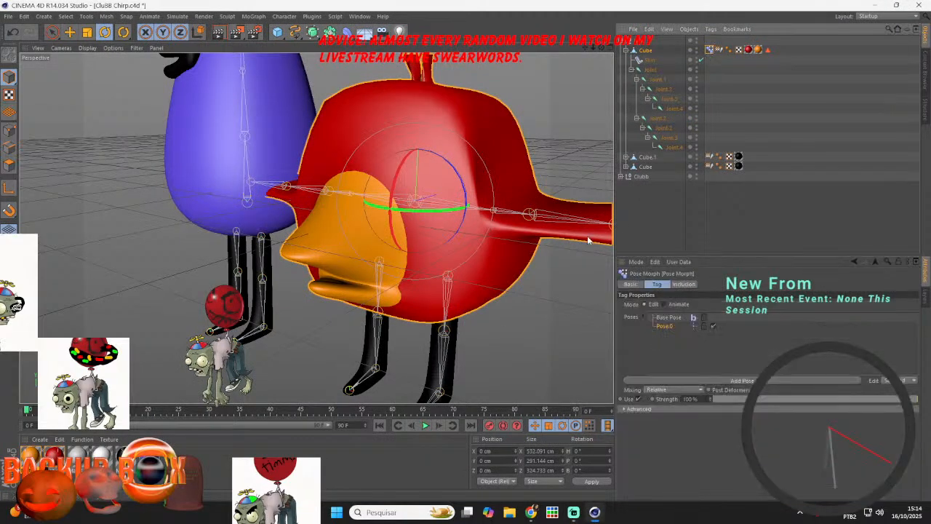
left_click(8, 165)
right_click(118, 265)
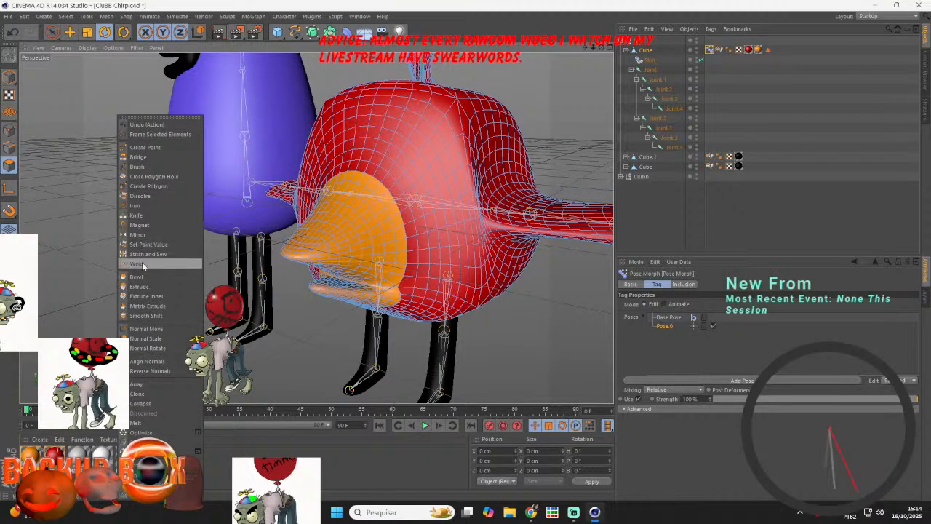
left_click(140, 225)
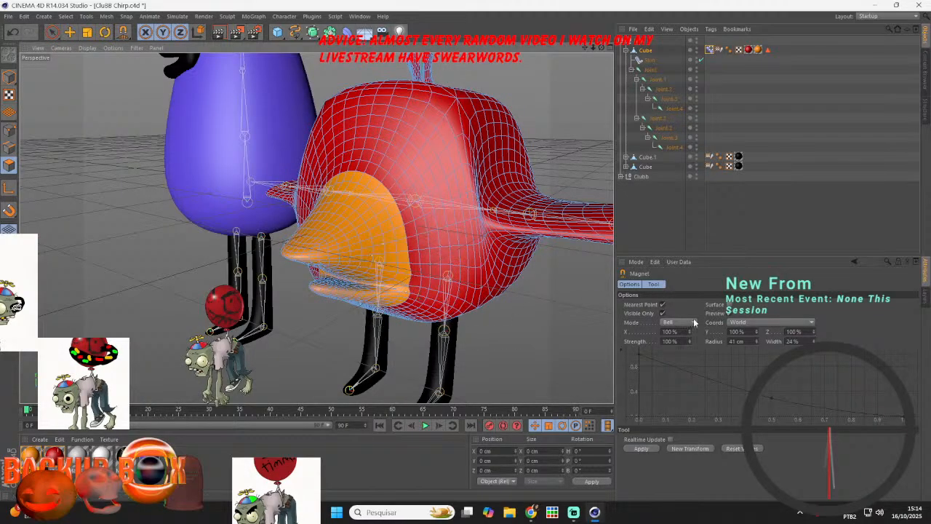
left_click_drag(756, 341, 756, 307)
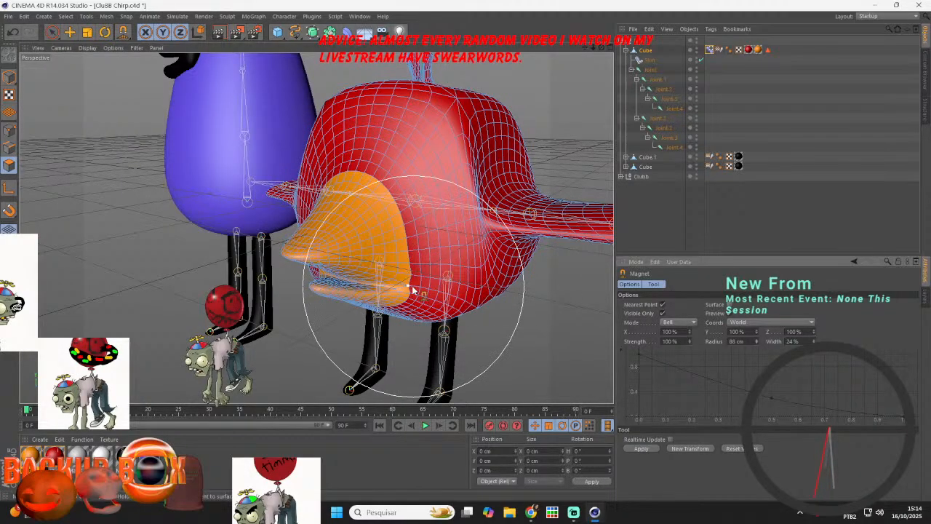
mouse_move(406, 286)
left_mouse_down()
mouse_move(448, 278)
mouse_move(460, 266)
mouse_move(456, 250)
left_mouse_up()
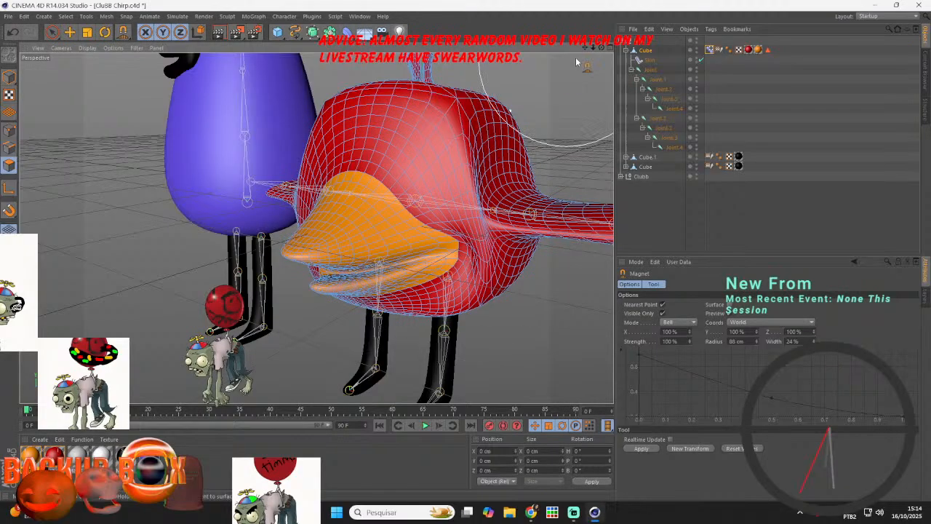
mouse_move(602, 47)
left_mouse_down()
mouse_move(618, 49)
mouse_move(552, 115)
left_mouse_up()
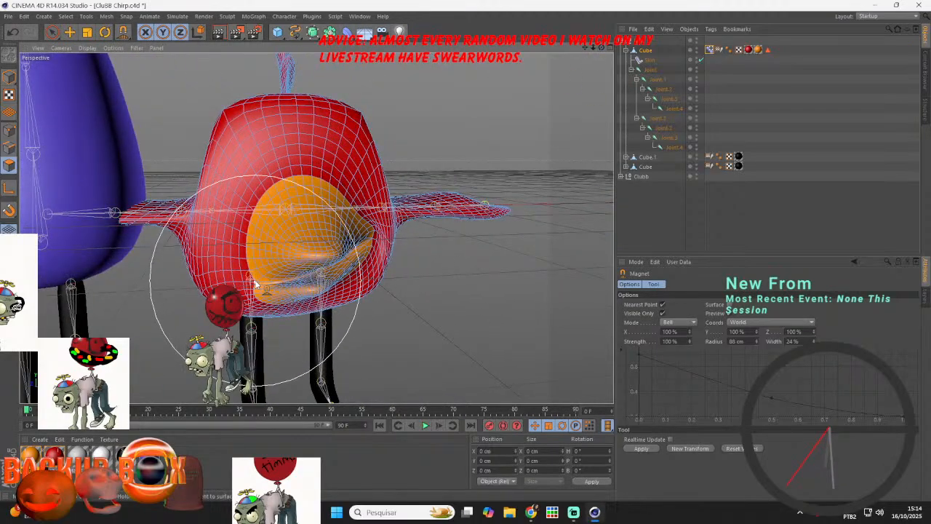
left_click_drag(202, 238, 232, 241)
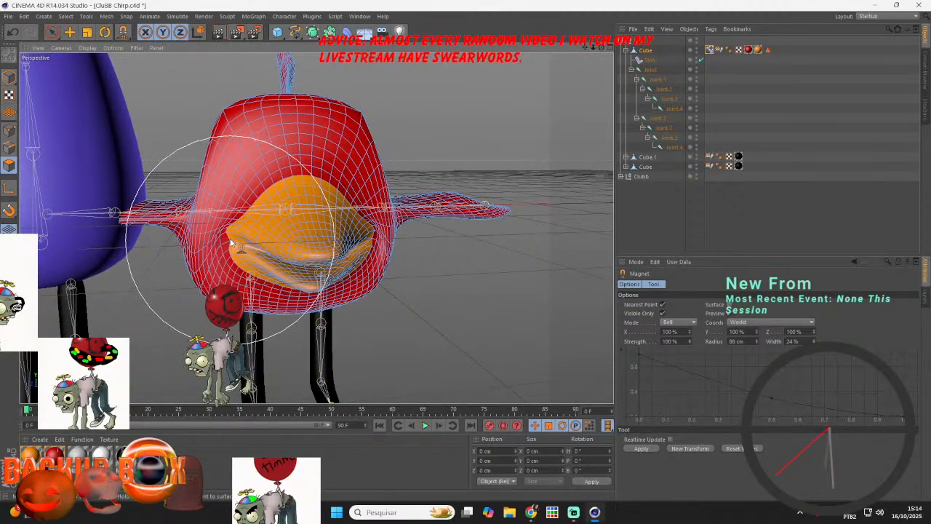
- Rename the edited pose to Smile and add another pose to the Pose Morph tag
left_click(711, 49)
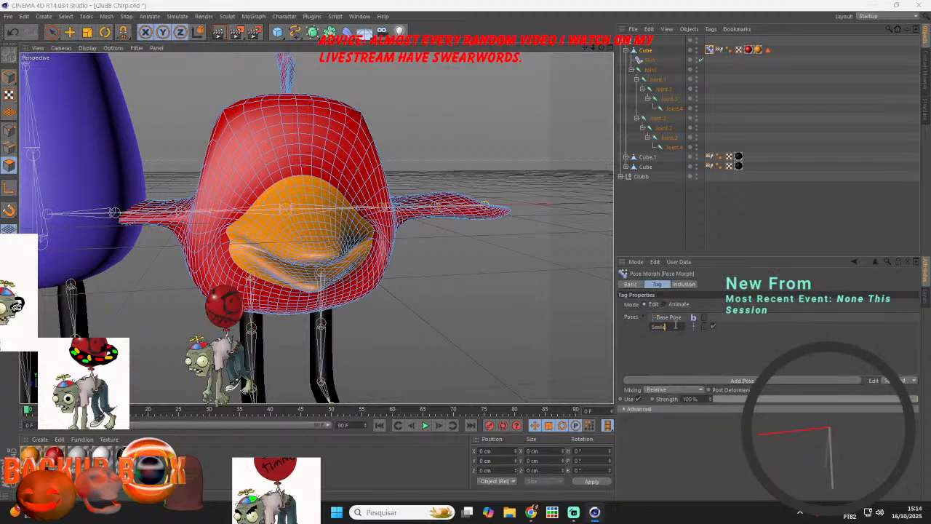
left_click(722, 378)
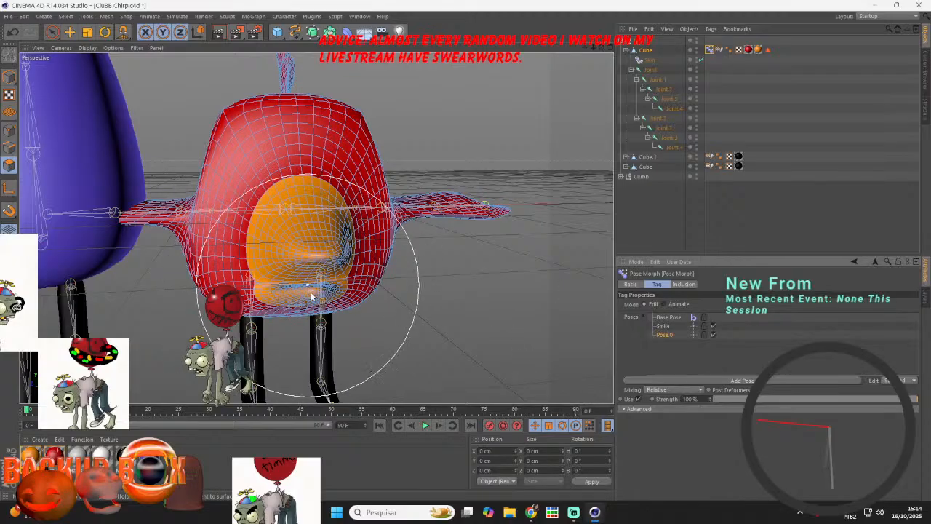
left_click_drag(603, 47, 317, 227)
mouse_move(321, 296)
left_mouse_down()
mouse_move(316, 330)
mouse_move(274, 272)
mouse_move(286, 276)
left_mouse_up()
left_click(13, 32)
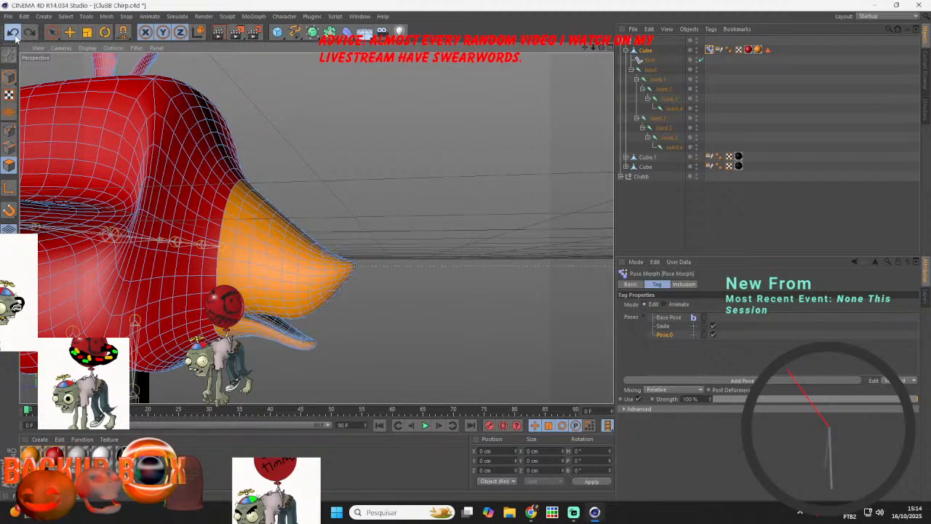
left_click(13, 32)
- Check the chat in Streamlabs Desktop, post "ye" in the stream's chat in Chrome, and return to Cinema 4D
left_click(574, 512)
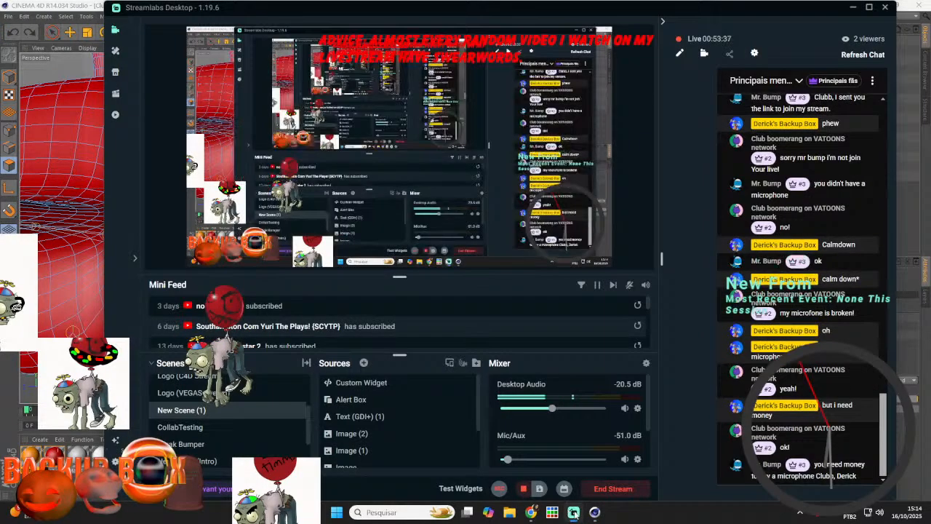
mouse_move(594, 513)
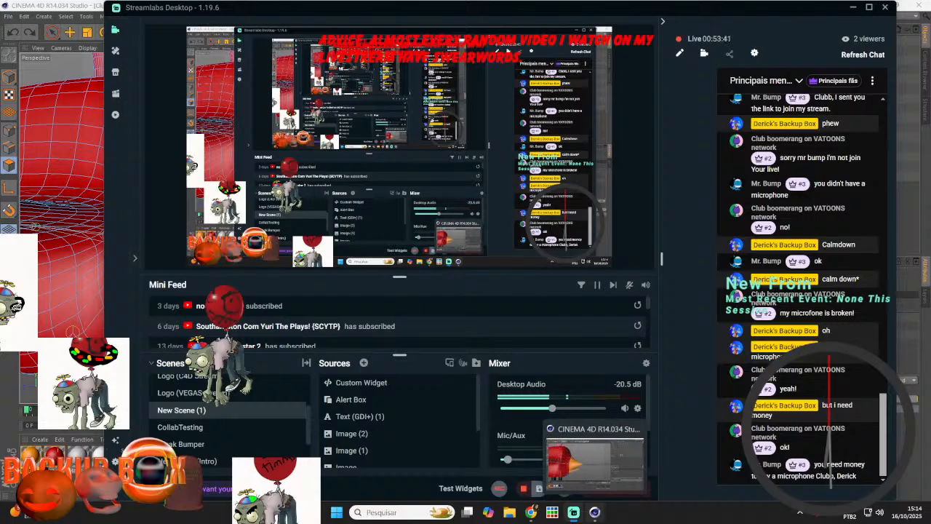
left_click(532, 513)
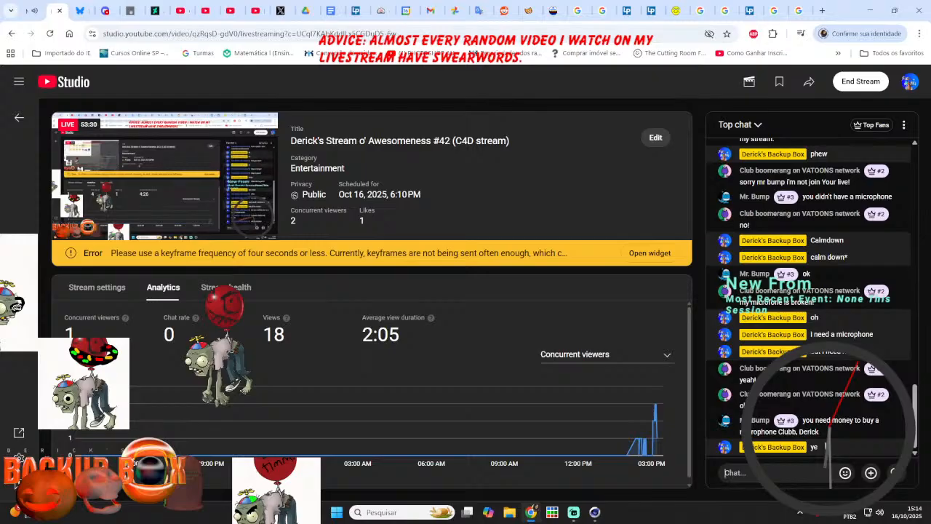
left_click(595, 511)
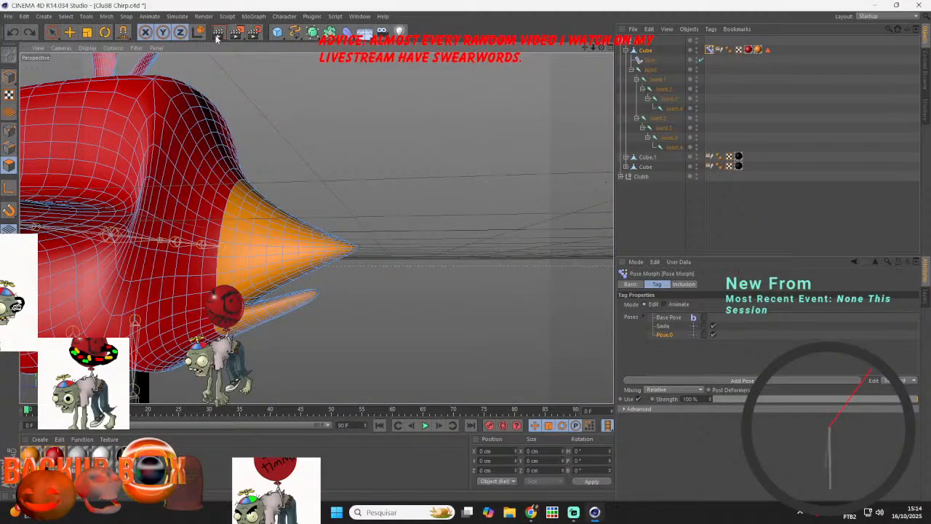
- In the new pose, bend the lower beak's tip downward using the Magnet with its width reduced to about 2%, and reselect the Pose Morph tag
left_click(126, 32)
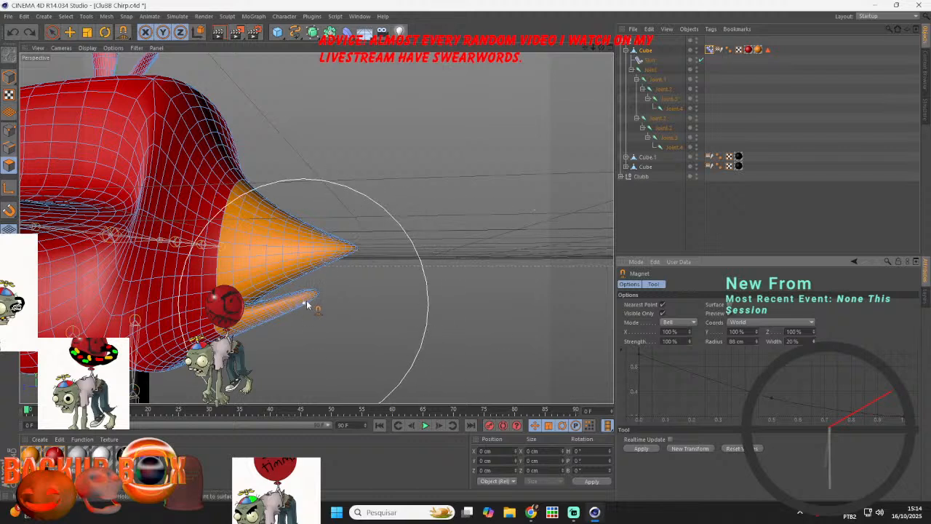
mouse_move(313, 303)
left_mouse_down()
mouse_move(314, 311)
mouse_move(296, 270)
left_mouse_up()
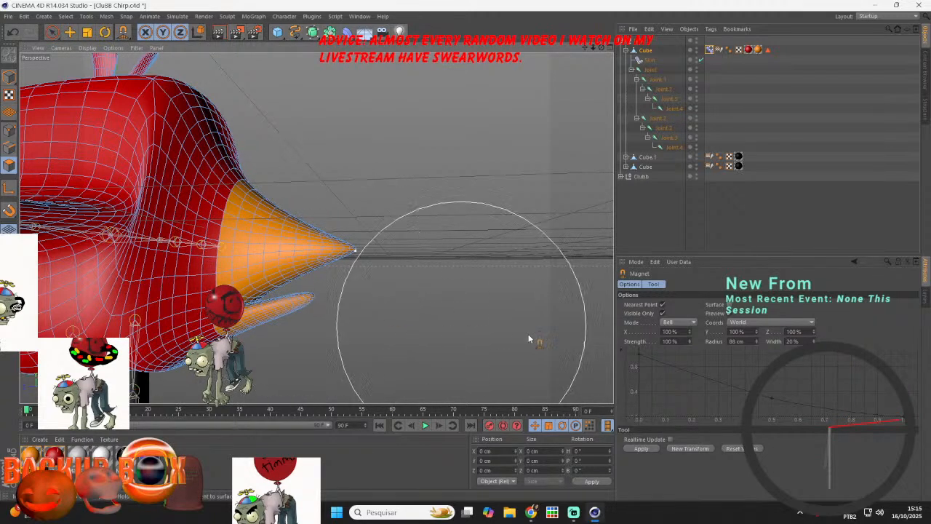
left_click(814, 339)
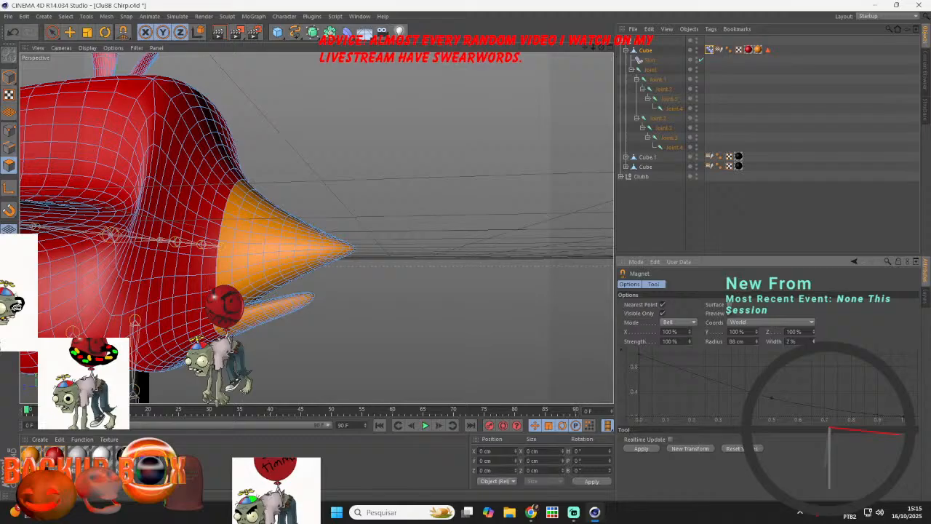
left_click(814, 340)
left_click_drag(310, 297, 305, 340)
mouse_move(291, 305)
left_mouse_down()
mouse_move(290, 275)
mouse_move(307, 318)
mouse_move(304, 305)
left_mouse_up()
left_click(711, 50)
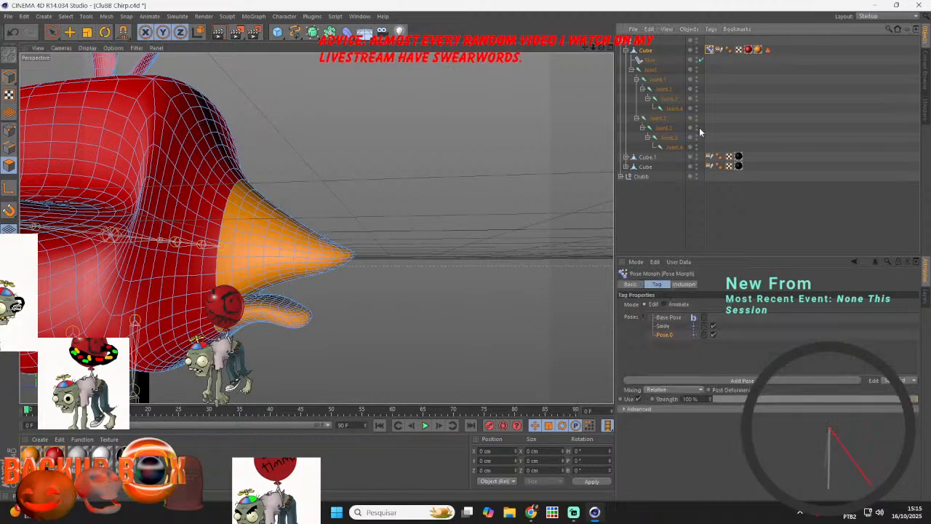
- Rename the edited pose to Open and, in a newly added pose, lift the lower beak toward the upper beak using the Magnet
double_click(663, 335)
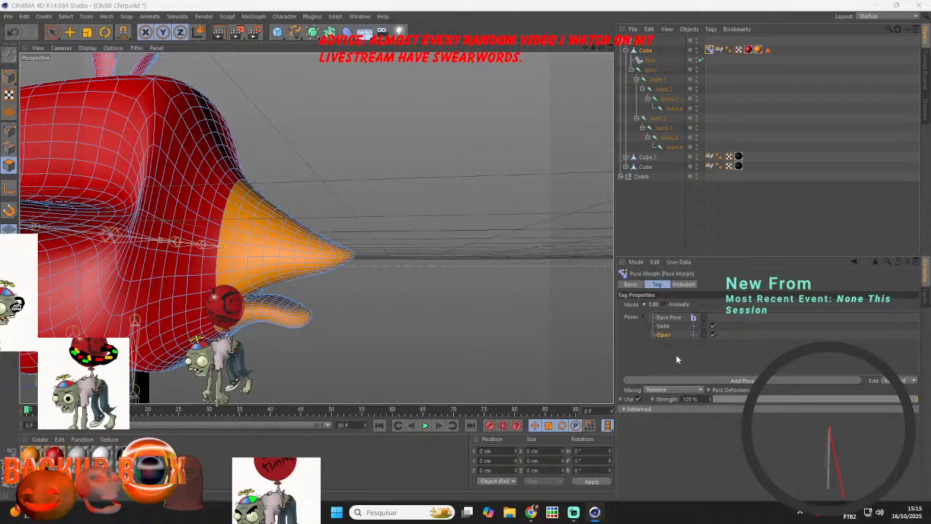
left_click(706, 381)
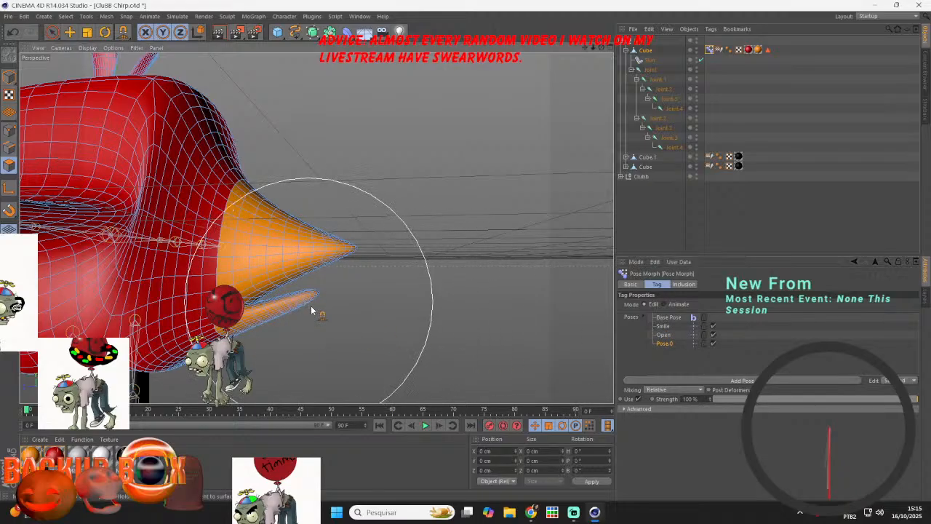
left_click_drag(312, 283, 281, 255)
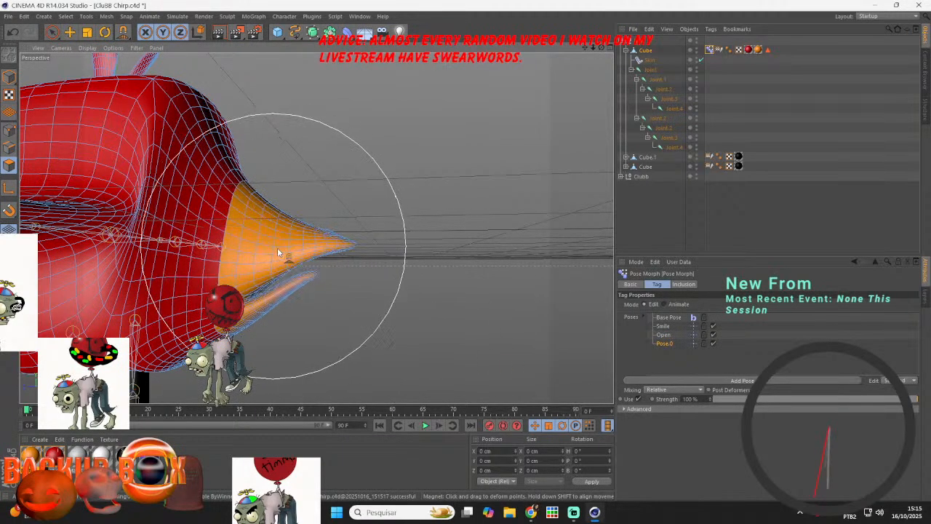
left_click_drag(601, 50, 414, 73)
left_click_drag(373, 253, 375, 273)
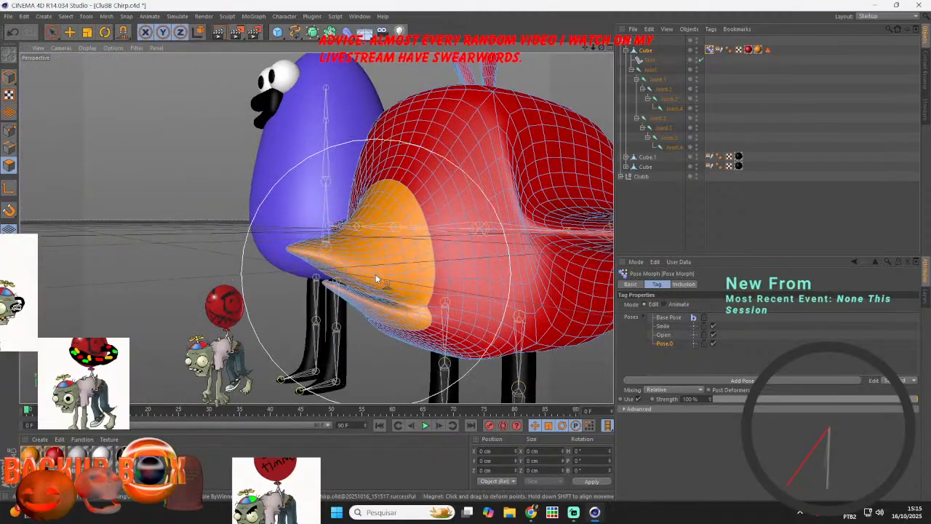
- Rename the edited pose to Closed and, in a newly added pose, pull both beak corners down into a frown using the Magnet
double_click(662, 344)
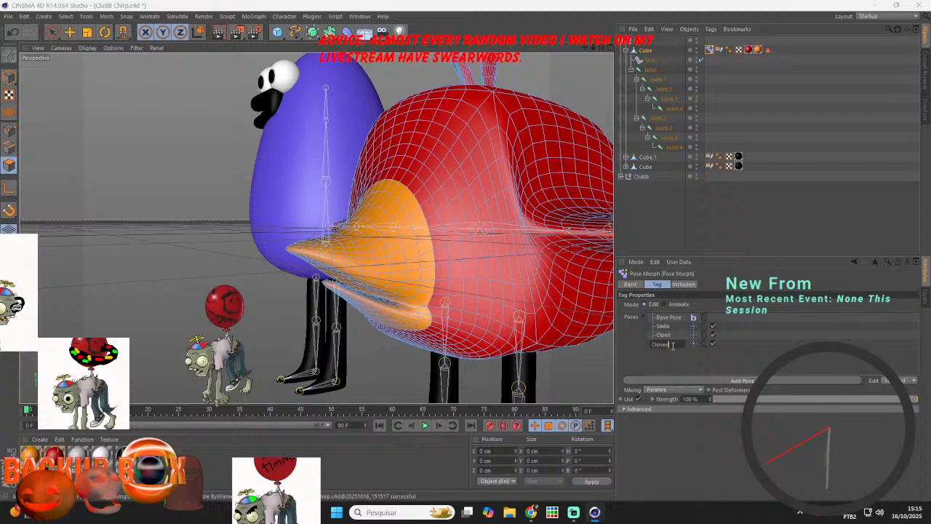
left_click(697, 380)
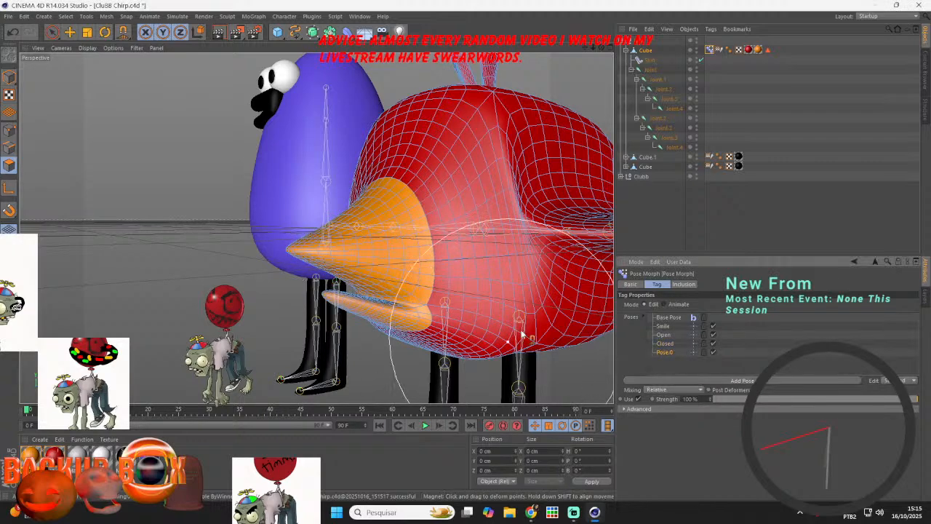
left_click_drag(431, 311, 437, 349)
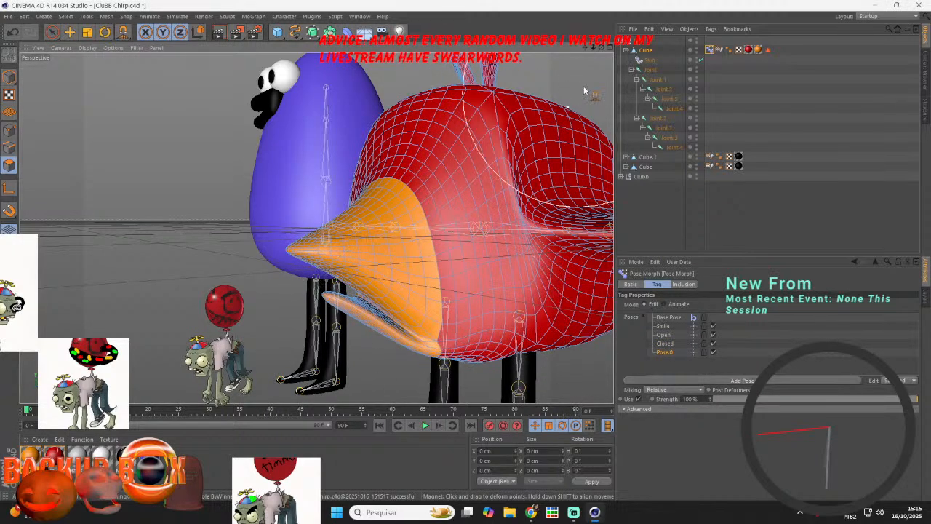
left_click_drag(602, 49, 553, 133)
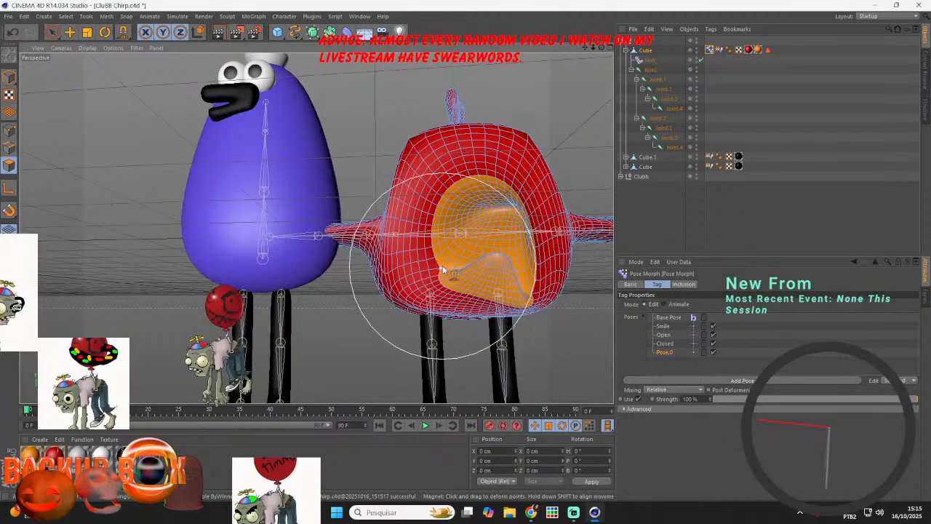
mouse_move(443, 266)
left_mouse_down()
mouse_move(428, 281)
mouse_move(431, 295)
left_mouse_up()
left_click(530, 513)
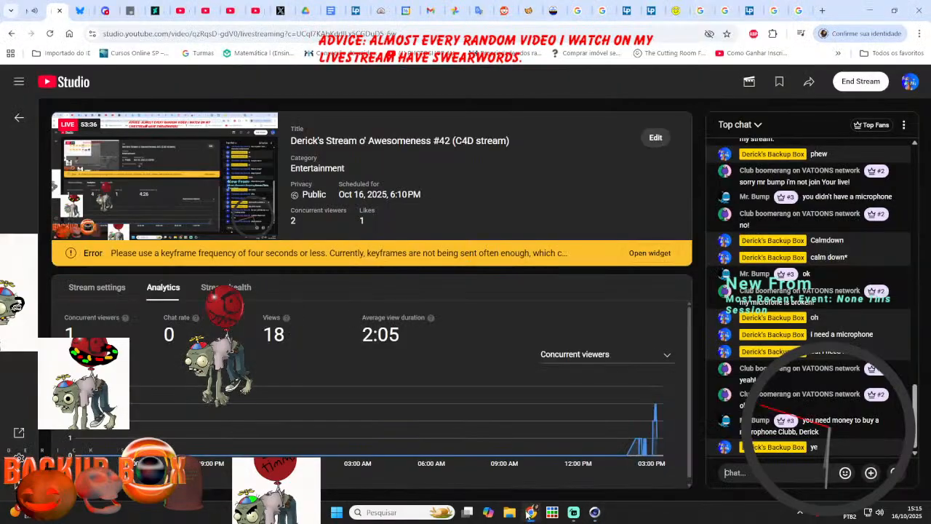
left_click(594, 512)
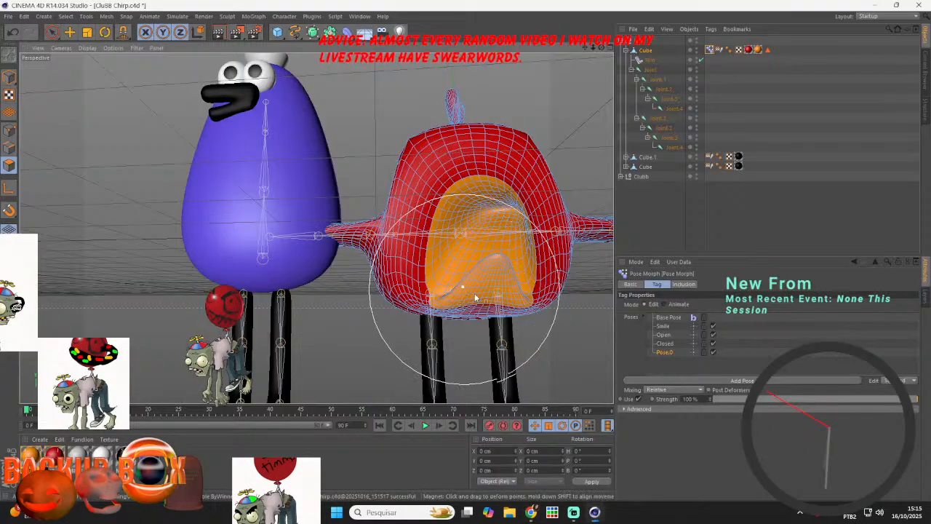
mouse_move(484, 304)
left_mouse_down()
mouse_move(483, 282)
mouse_move(486, 289)
left_mouse_up()
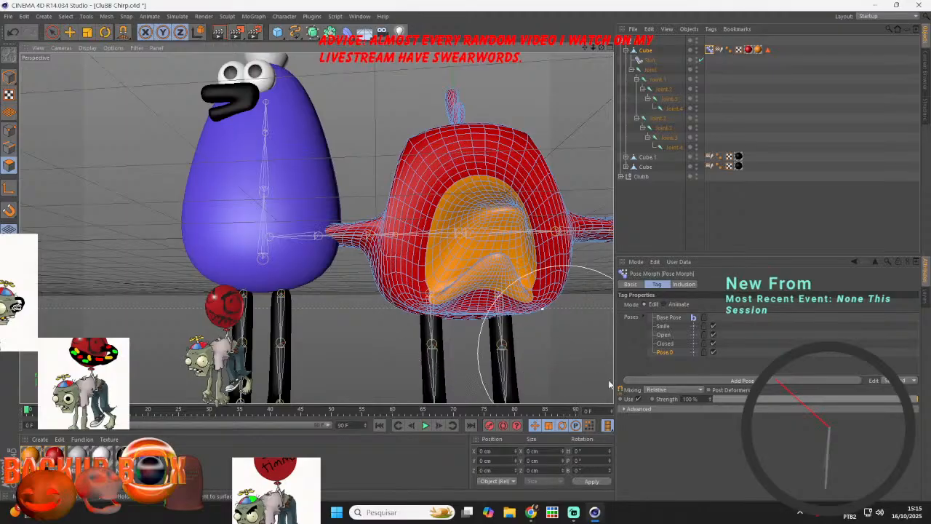
- Rename the edited pose to Frown, check the stream's chat in Chrome, and add another pose back in Cinema 4D
double_click(662, 354)
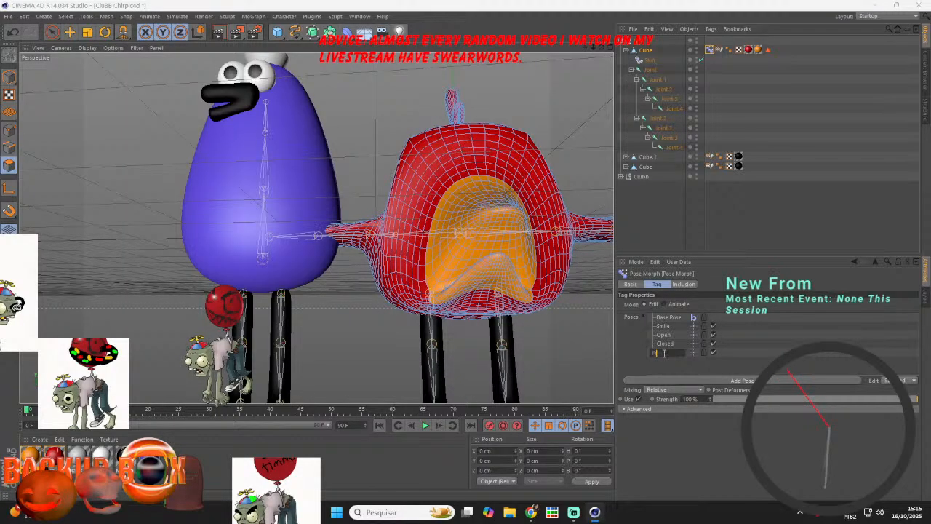
type("Frown")
key("Return")
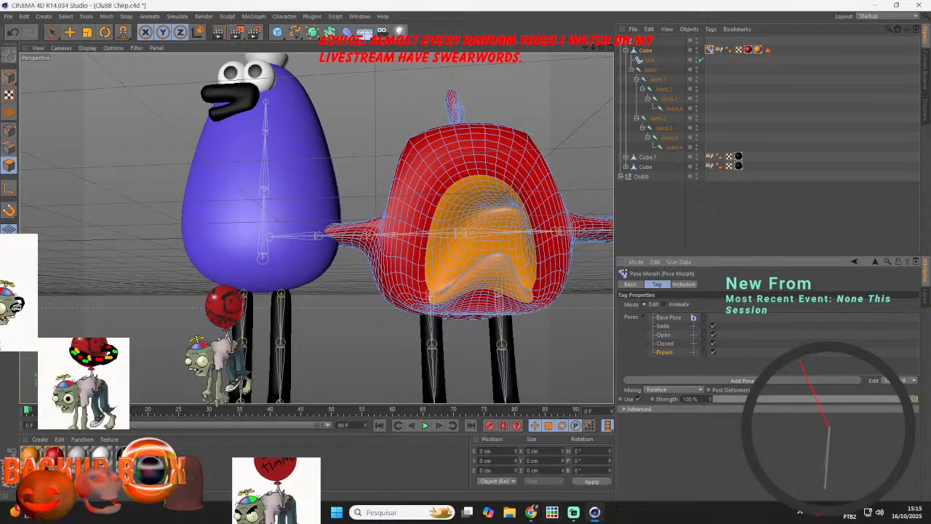
left_click(533, 513)
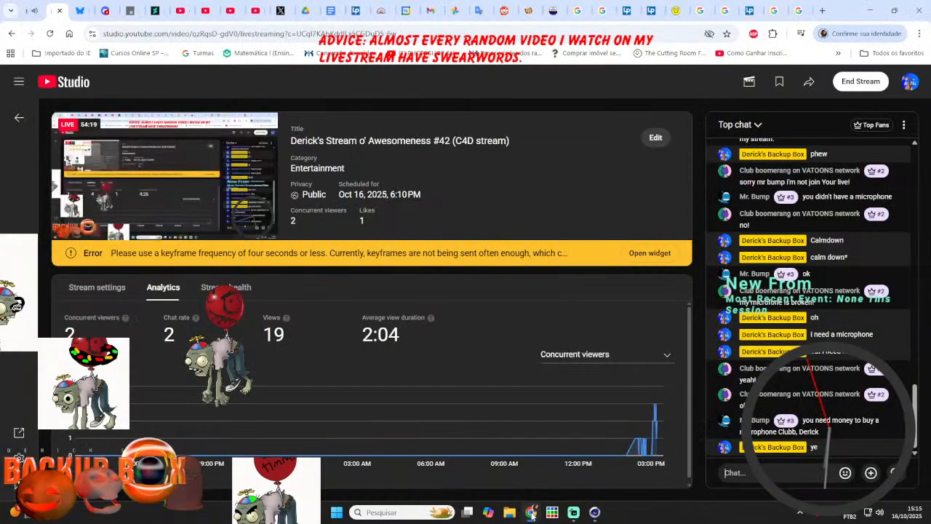
left_click(601, 515)
left_click_drag(603, 55, 725, 361)
left_click(704, 379)
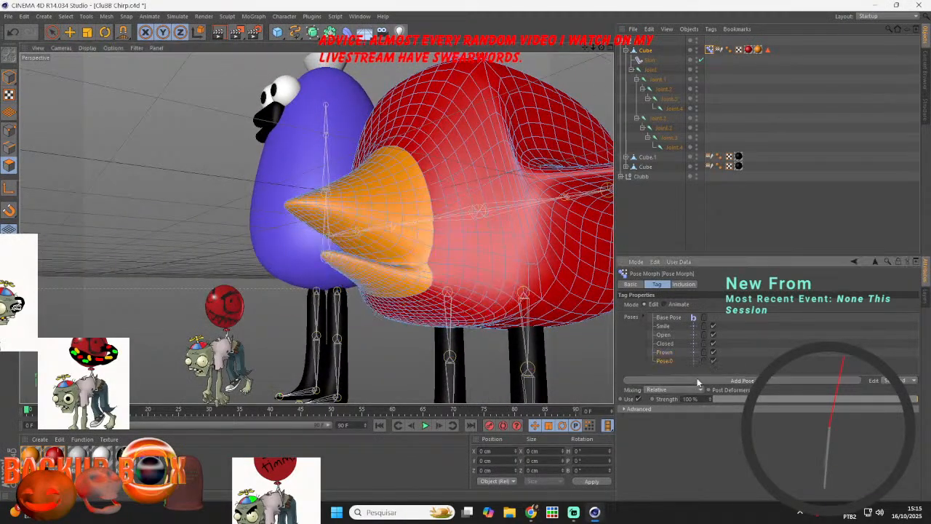
- In the new pose, pull both corners of the beak forward toward its tip using the Magnet and rename the pose to Omouth
left_click_drag(376, 245, 338, 222)
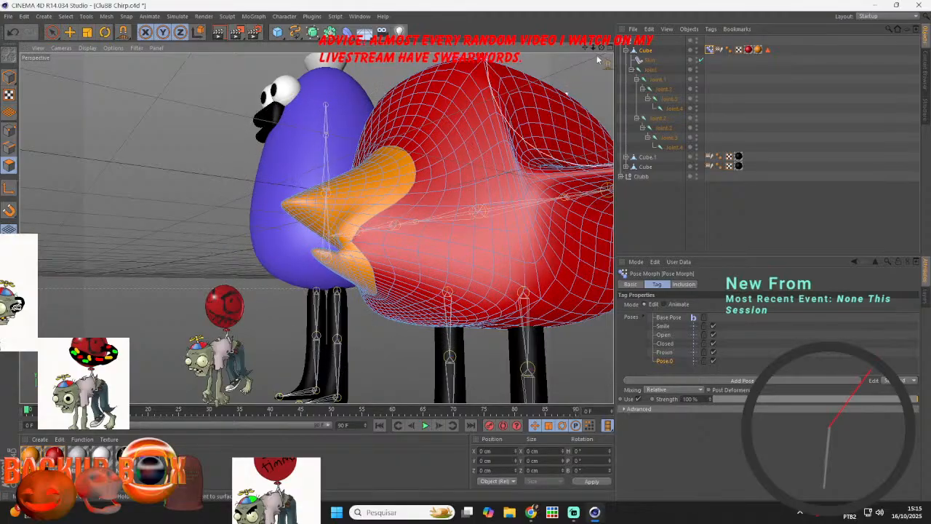
left_click_drag(603, 47, 746, 46)
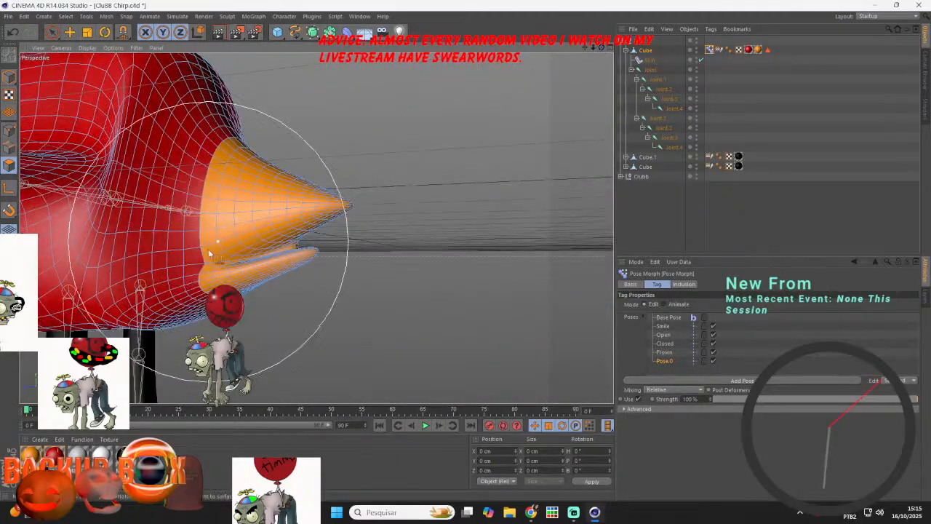
mouse_move(206, 262)
left_mouse_down()
mouse_move(267, 243)
mouse_move(248, 230)
mouse_move(384, 187)
left_mouse_up()
left_click_drag(603, 47, 448, 47)
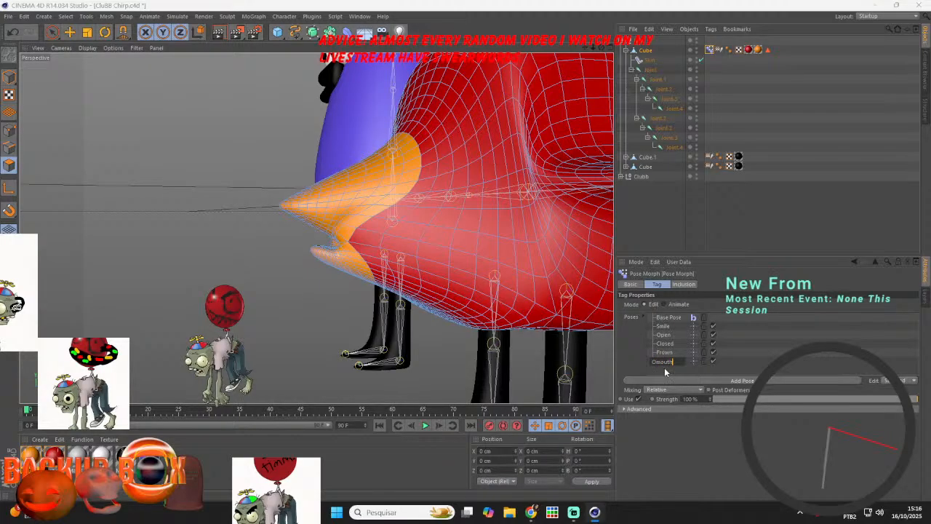
- In the Open pose, reshape the lower beak with the Magnet so it hangs further down, and save the project
left_click(667, 334)
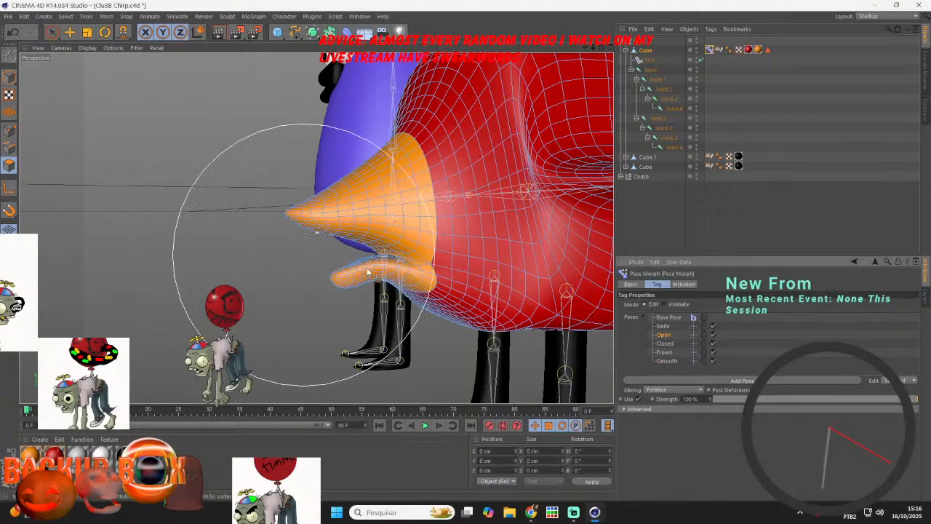
mouse_move(375, 269)
left_mouse_down()
mouse_move(351, 289)
mouse_move(359, 244)
left_mouse_up()
left_click(7, 17)
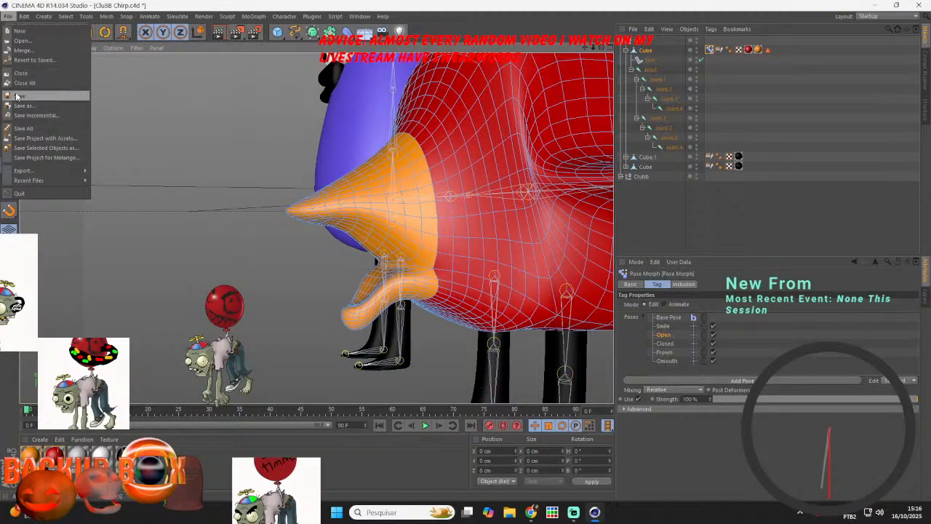
left_click(22, 91)
- Switch to Model mode, set the Pose Morph tag to Animate, and reset all its pose sliders
left_click_drag(605, 49, 457, 67)
left_click(9, 78)
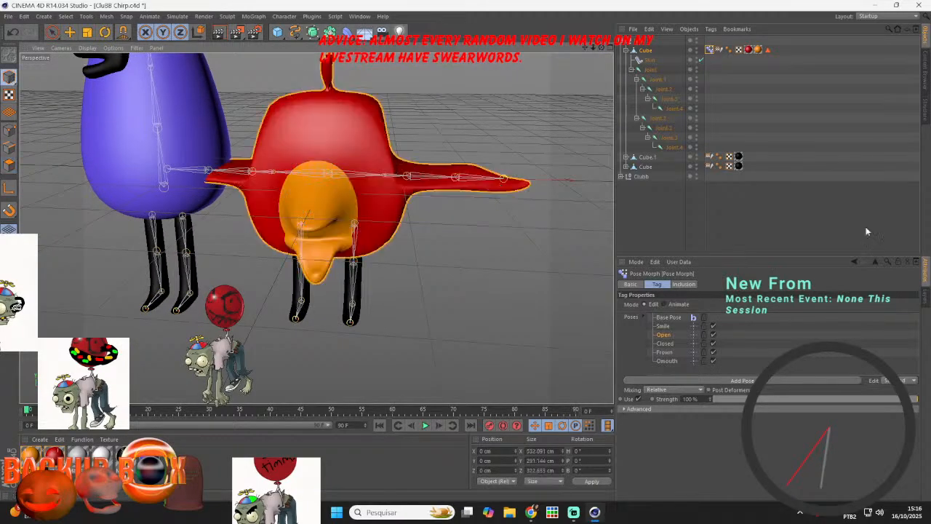
left_click(664, 304)
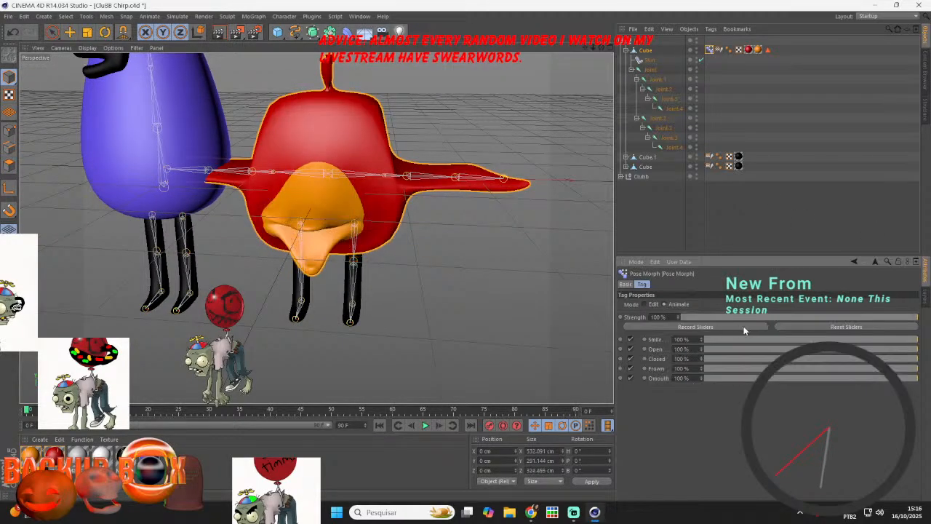
left_click(786, 327)
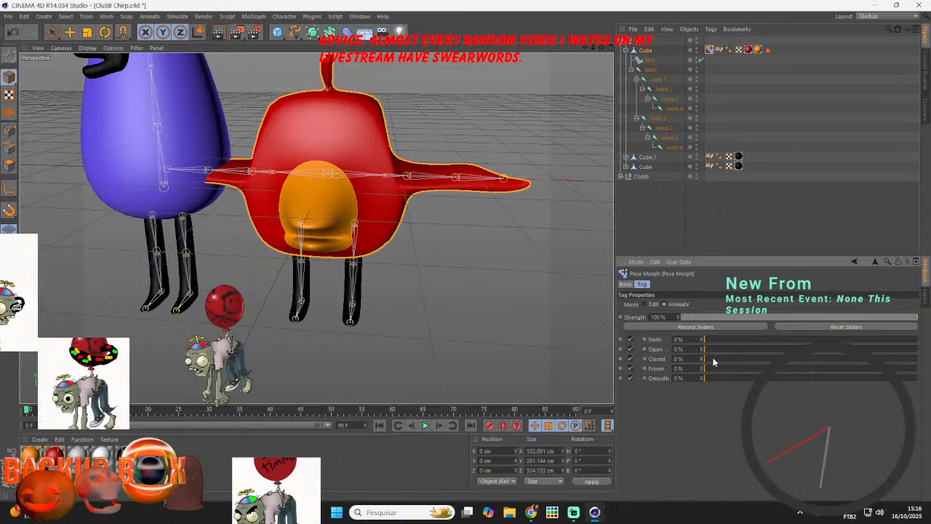
- Test the Closed pose by raising its strength, return it to 0%, and save the project
left_click_drag(713, 359, 919, 359)
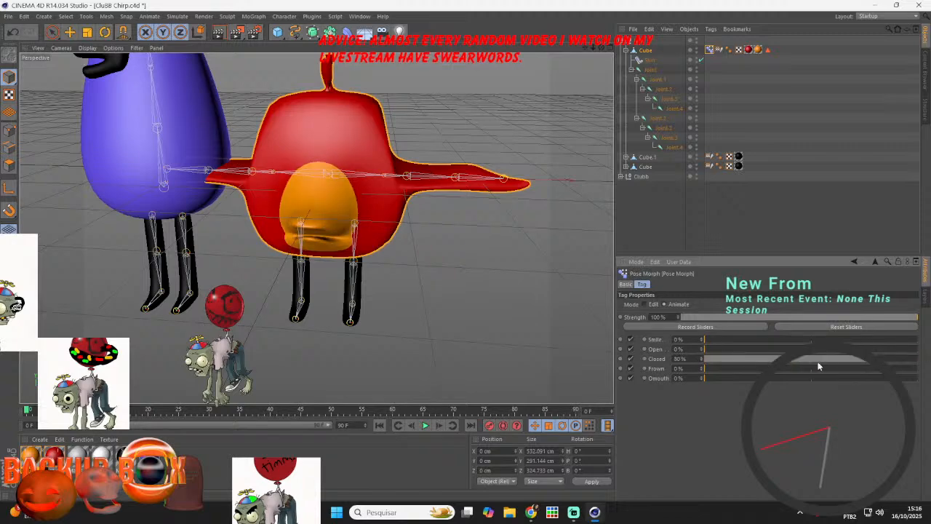
left_click_drag(818, 366, 542, 181)
left_click_drag(600, 45, 3, 28)
left_click(8, 17)
left_click(30, 90)
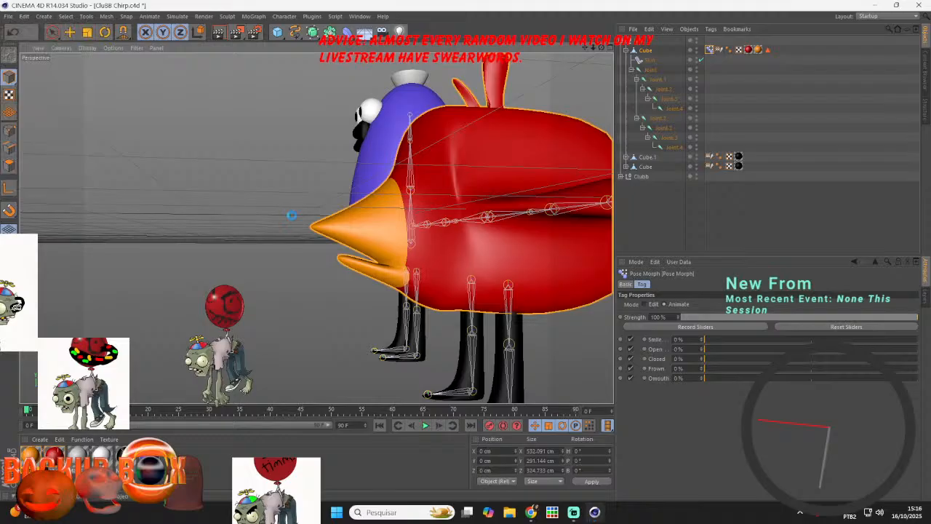
- Check the stream's chat in Streamlabs Desktop, return to Cinema 4D, and activate the Move tool
left_click(575, 513)
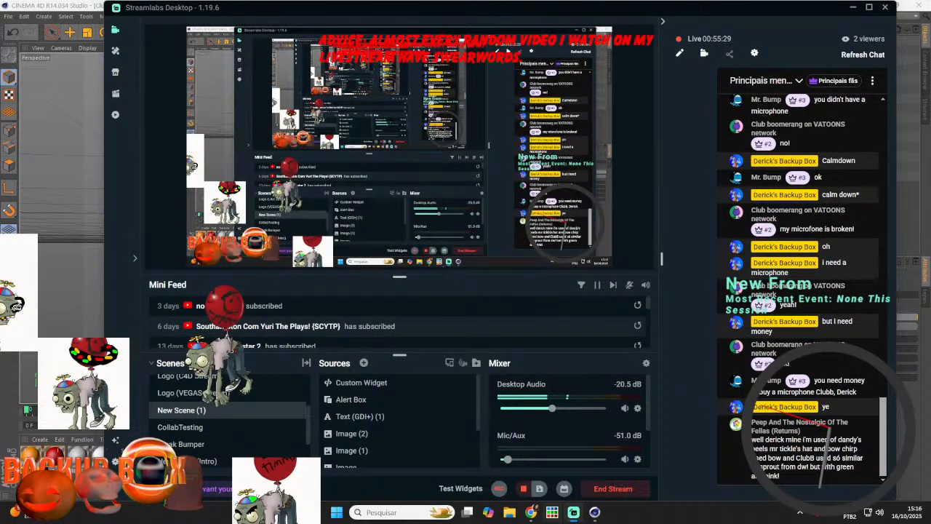
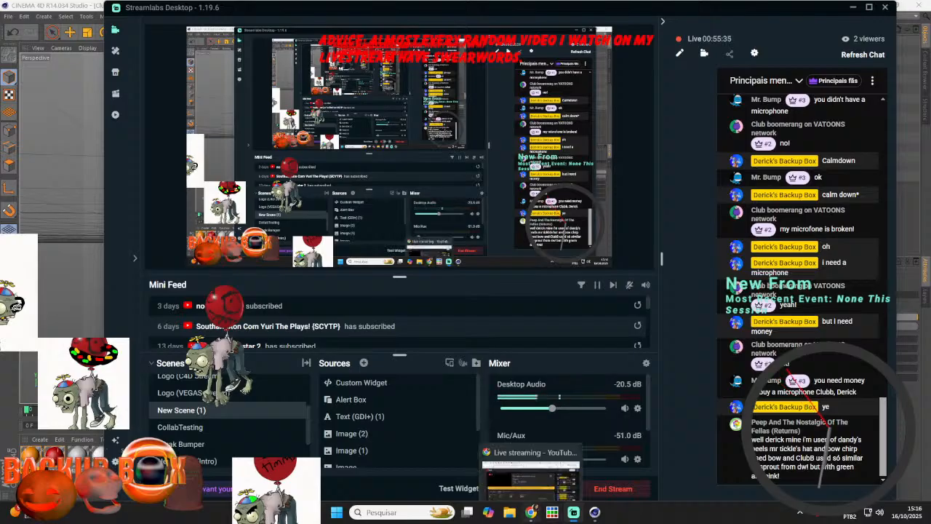
mouse_move(531, 512)
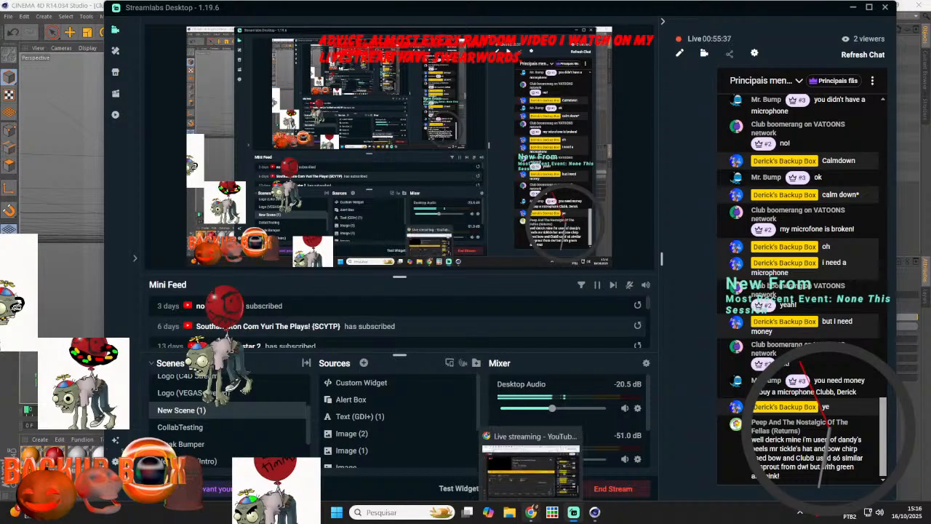
left_click(595, 512)
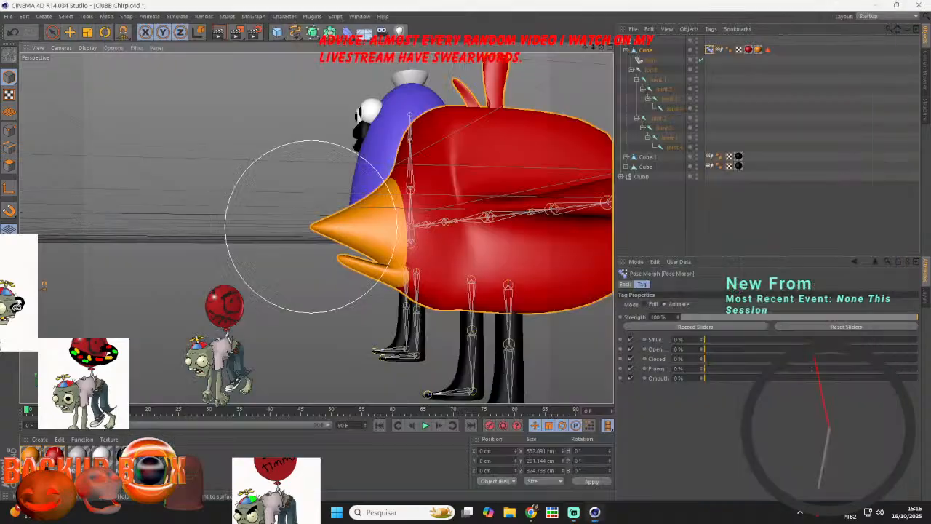
left_click(69, 32)
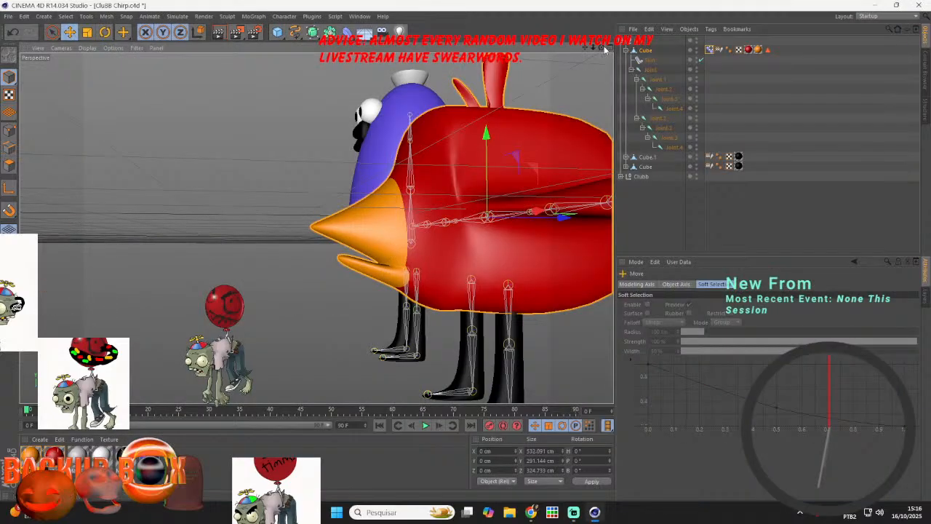
left_click_drag(603, 49, 547, 116)
- Switch to Chrome and post "oh ok" in the stream's chat
left_click(532, 513)
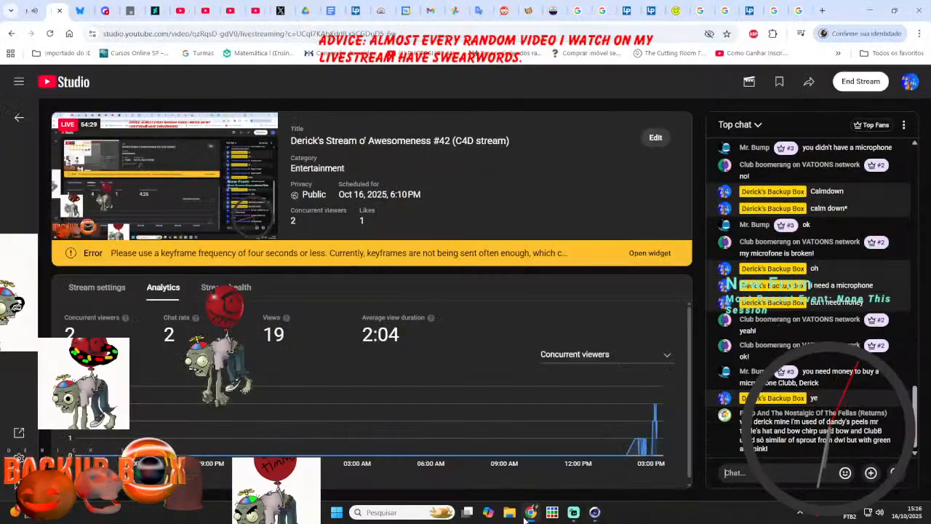
left_click(779, 473)
type("d")
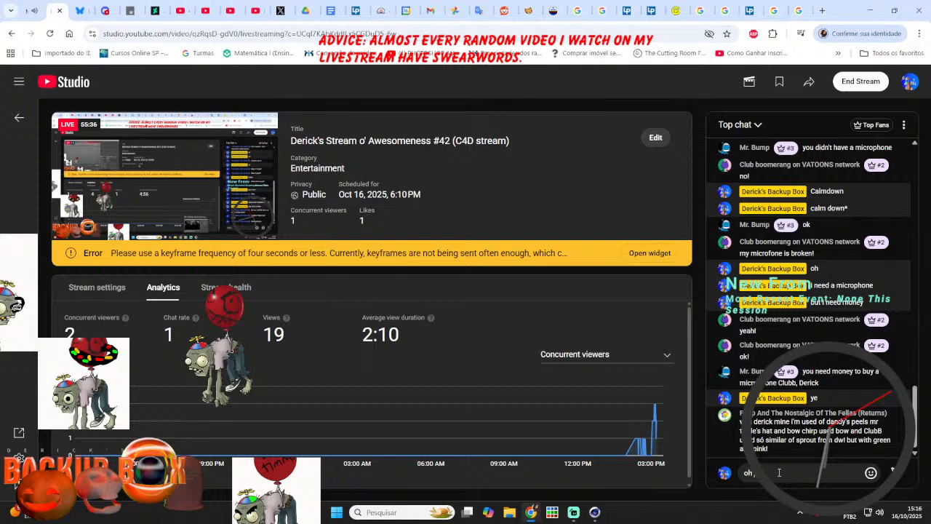
type("h ok")
key("Return")
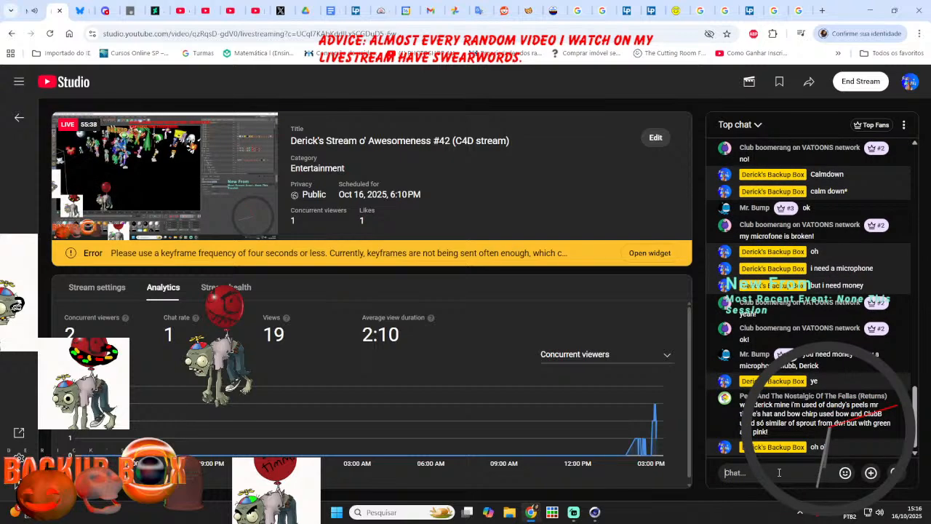
- Return to Cinema 4D and add a Cube primitive to the scene
mouse_move(594, 513)
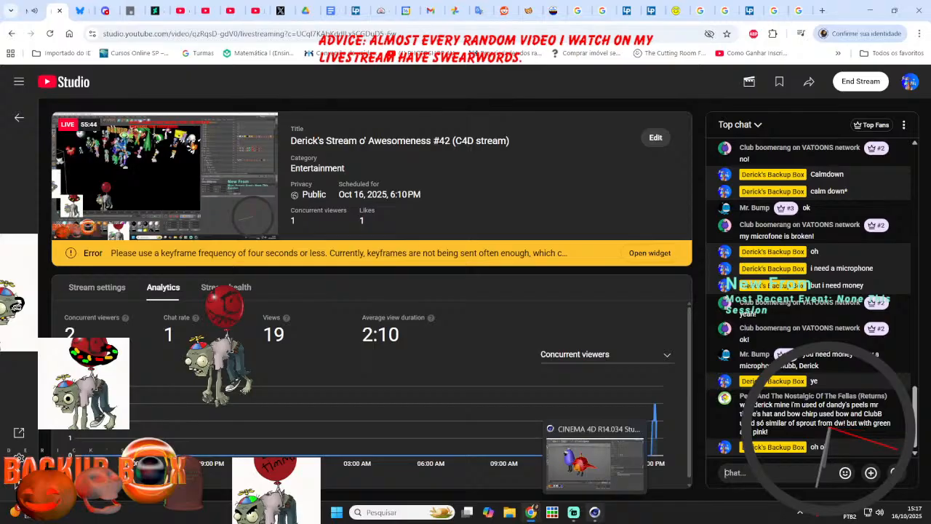
left_click(594, 460)
left_click(367, 46)
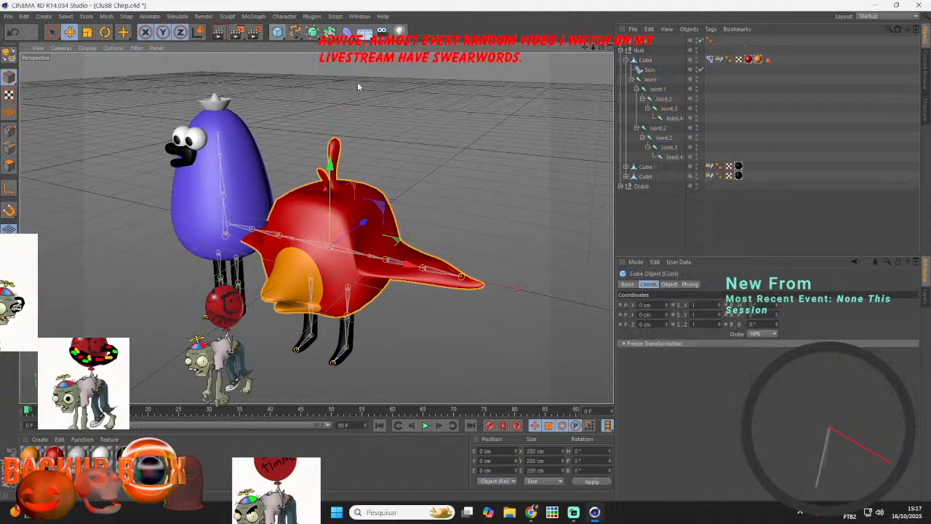
- Add a HyperNURBS, nest the cube inside it, and raise it above the bird to Y about 138 cm
left_click(312, 32)
left_click(357, 45)
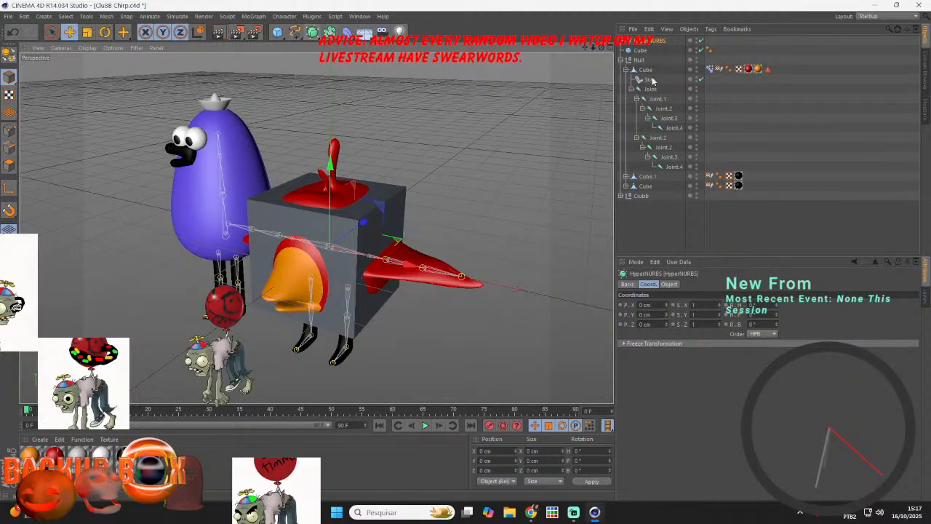
mouse_move(644, 50)
left_mouse_down()
mouse_move(660, 52)
mouse_move(655, 42)
left_mouse_up()
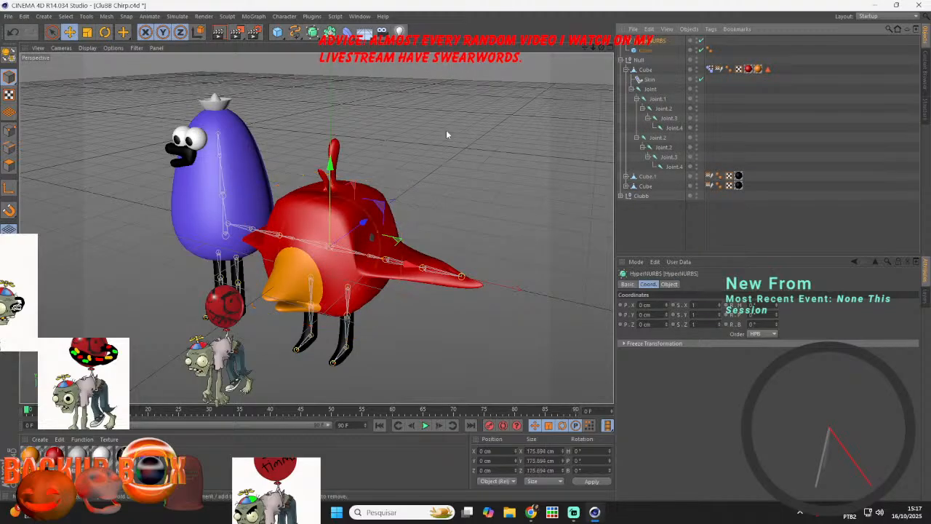
left_click_drag(332, 168, 343, 92)
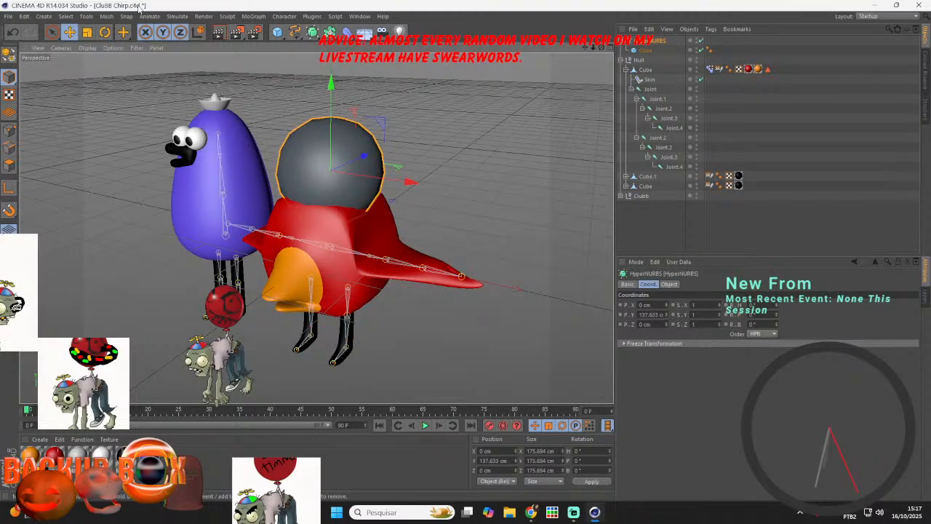
- Make the cube editable, flatten it vertically to about 62 cm, and scale it down uniformly to about 163 cm wide as a hat brim
left_click(86, 32)
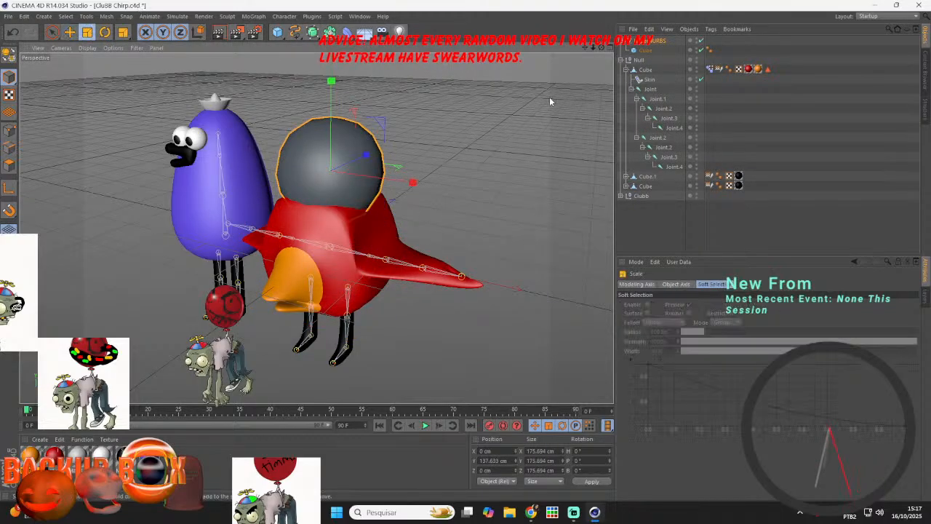
left_click(638, 50)
left_click(8, 51)
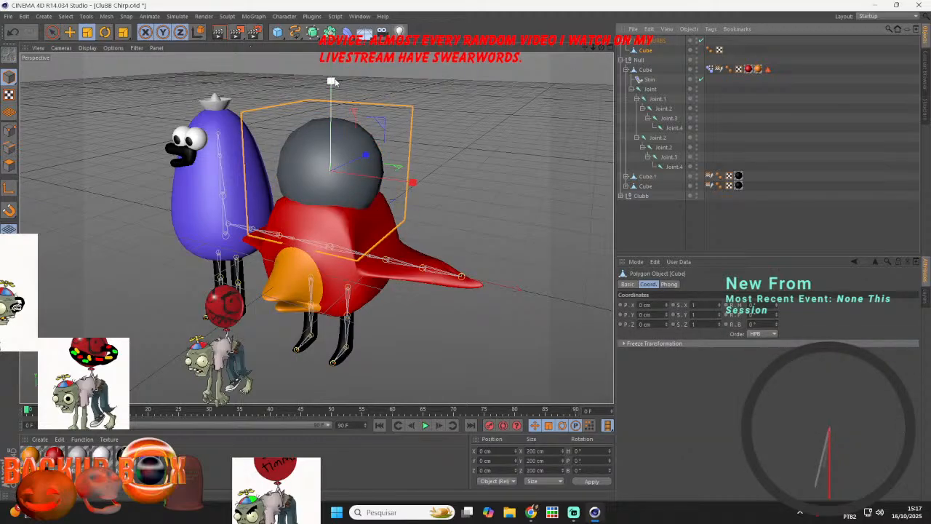
left_click_drag(331, 81, 311, 155)
scroll(312, 155, "up", 4)
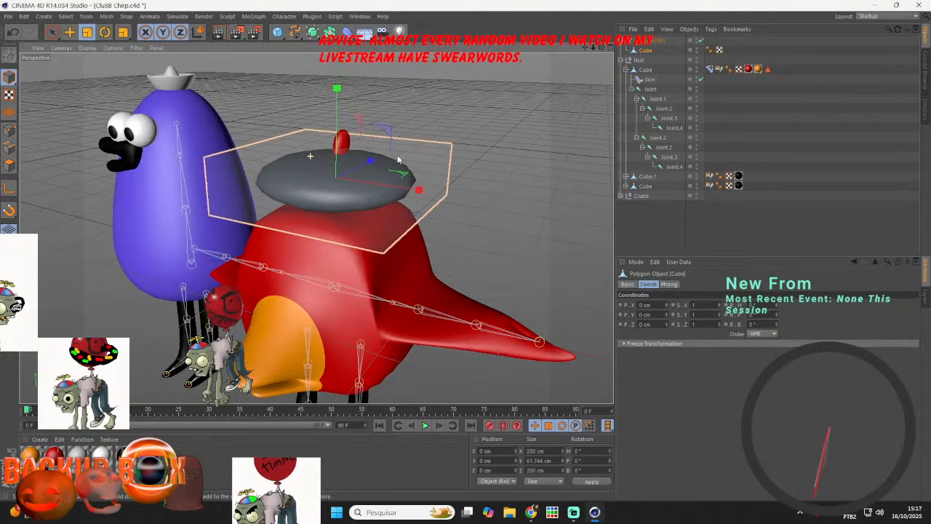
left_click_drag(399, 158, 162, 133)
- Inset the brim's top polygon to about 65 cm wide and extrude it up to Y about 142 cm as the hat's crown
left_click(8, 165)
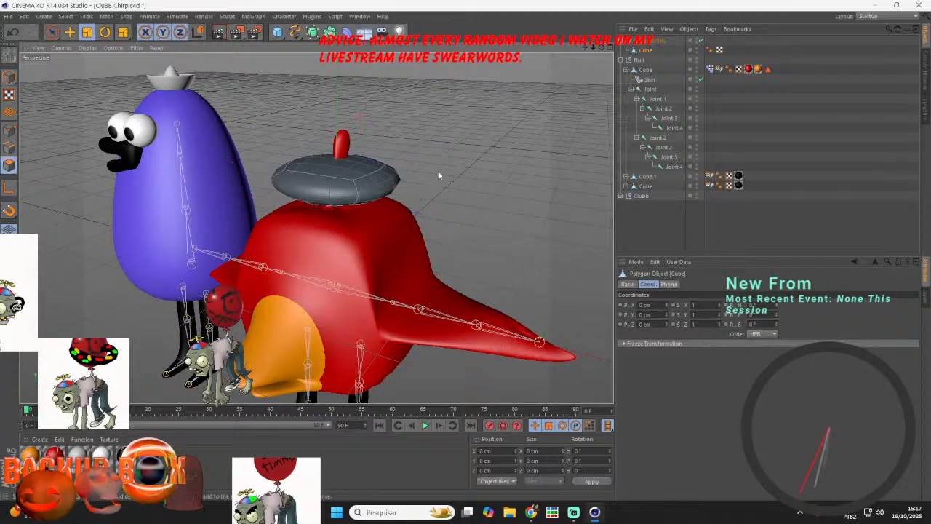
left_click(340, 165)
left_click_drag(487, 167, 61, 81)
left_click(70, 33)
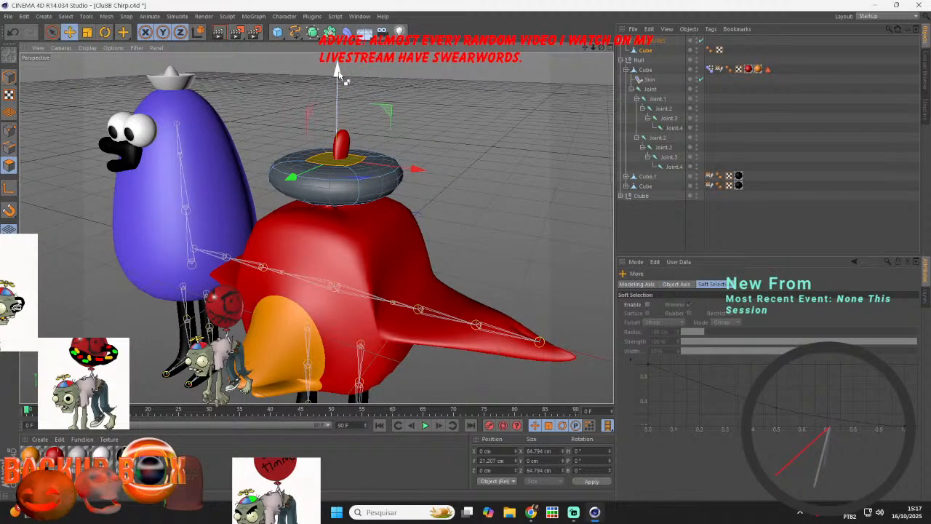
left_click_drag(339, 69, 435, 91)
left_click_drag(584, 48, 578, 138)
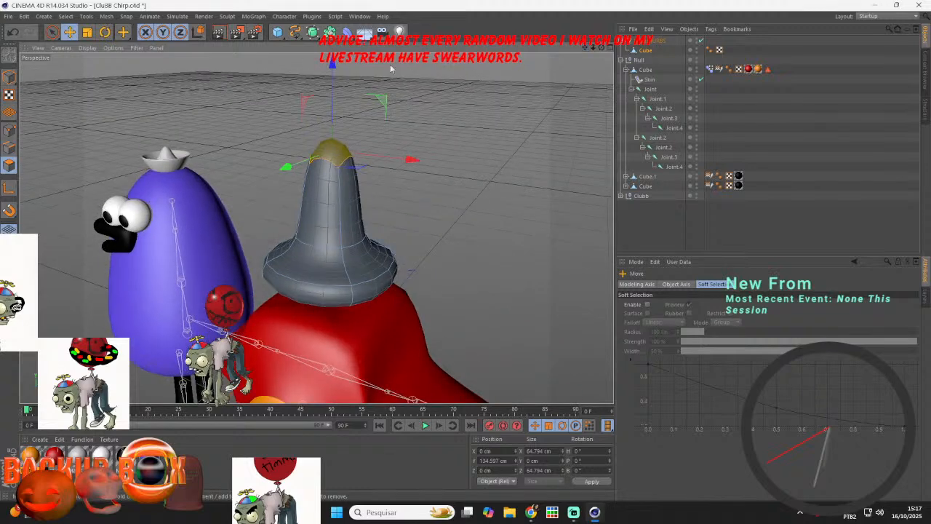
left_click_drag(332, 69, 332, 61)
- Widen the crown's top polygon to about 260 cm, lower it, and extrude it slightly to sharpen the rim
left_click(87, 33)
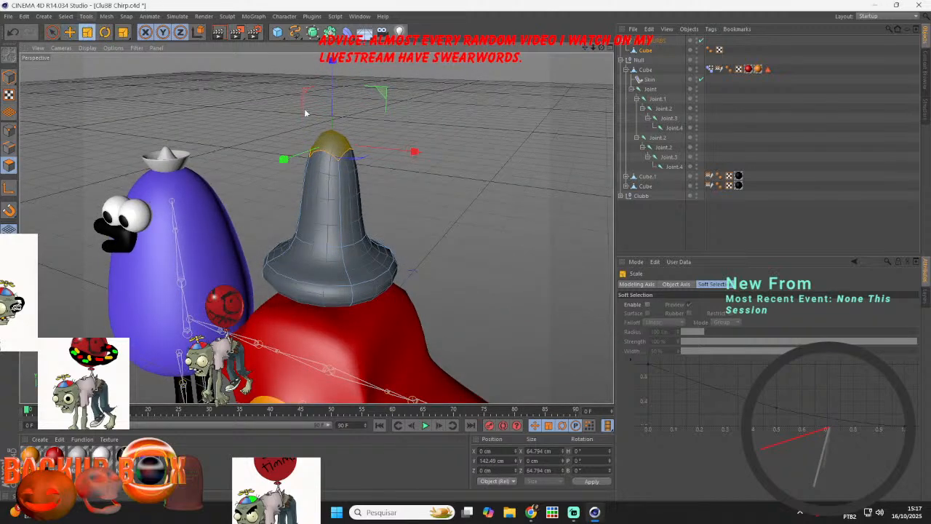
left_click_drag(444, 174, 585, 172)
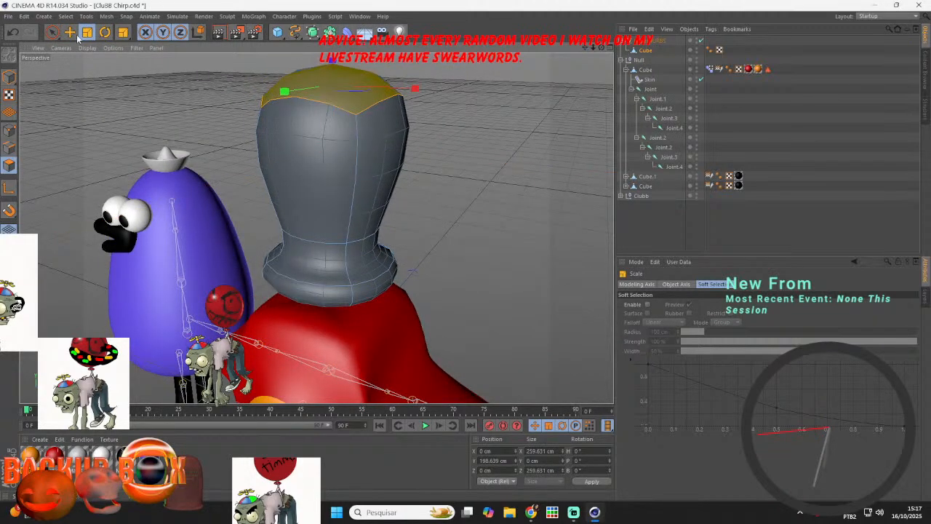
left_click_drag(331, 64, 335, 131)
left_click_drag(329, 80, 338, 76, "ctrl")
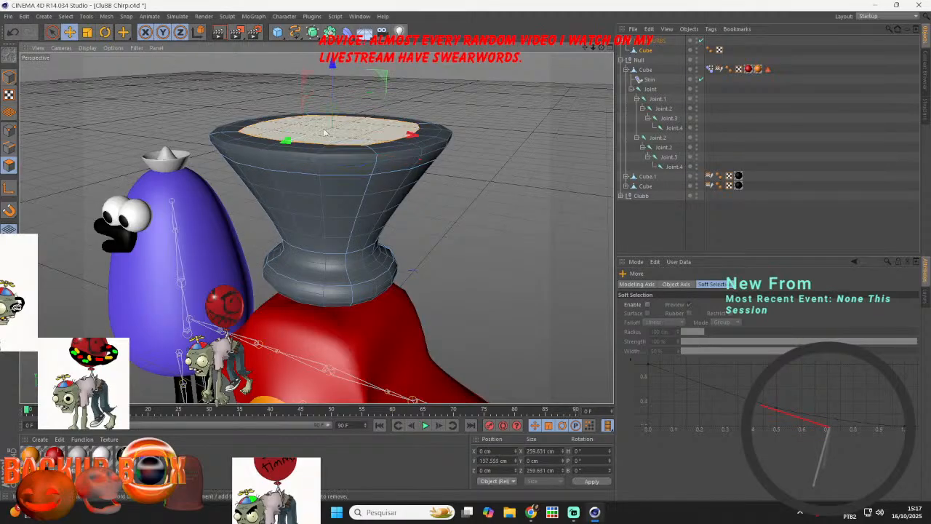
- Select the crown's top ring polygons, scale them to about 157 cm wide, and lower them to Y about 104 cm
left_click(272, 125)
left_click(390, 153, "shift")
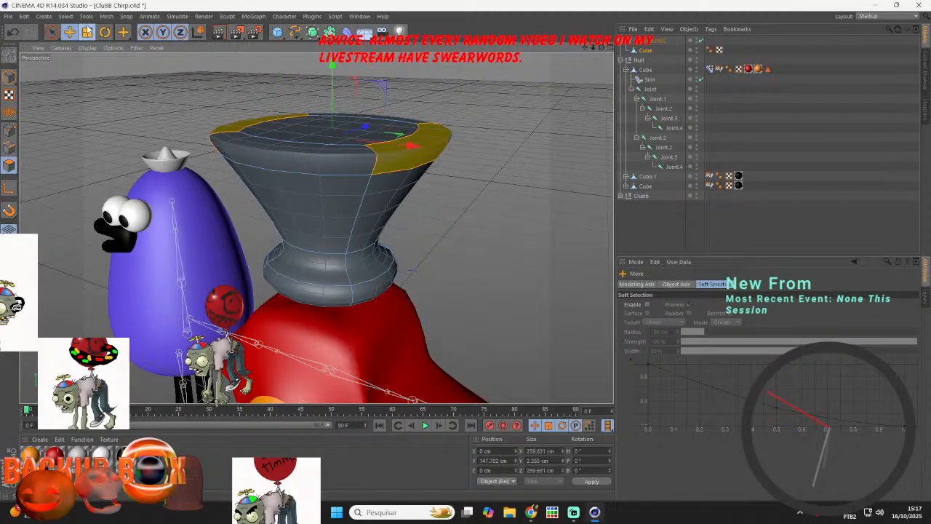
key("t")
left_click_drag(441, 102, 247, 168)
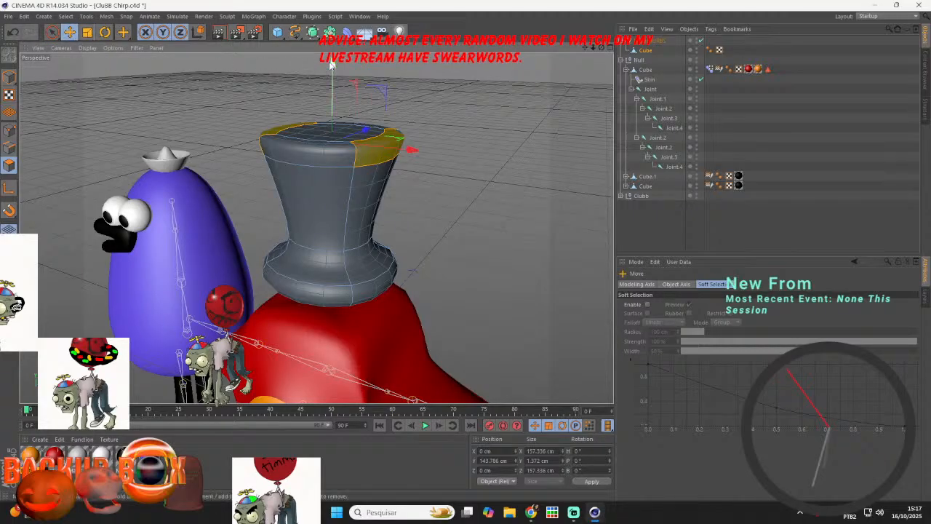
left_click_drag(332, 60, 340, 118)
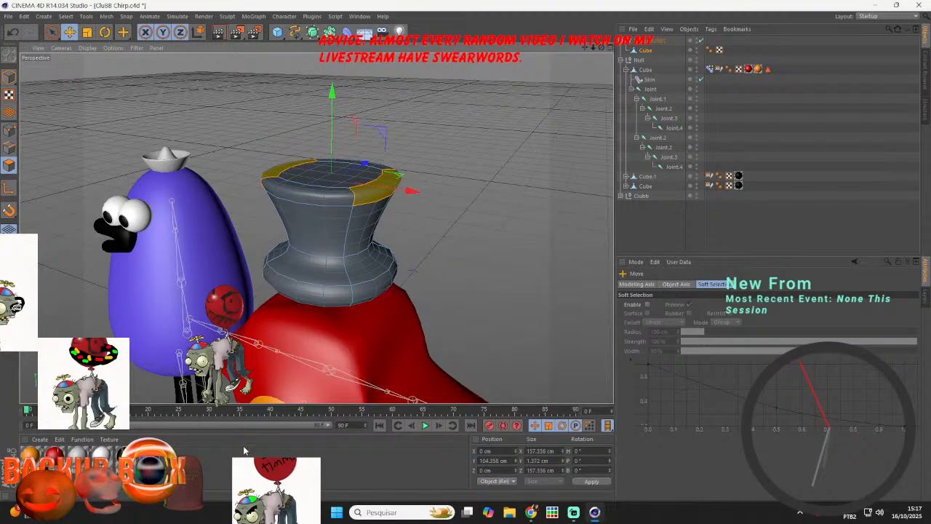
left_click(457, 198)
- Create a blue material with color R 0, G 134, B 204 and apply it to the hat
double_click(271, 473)
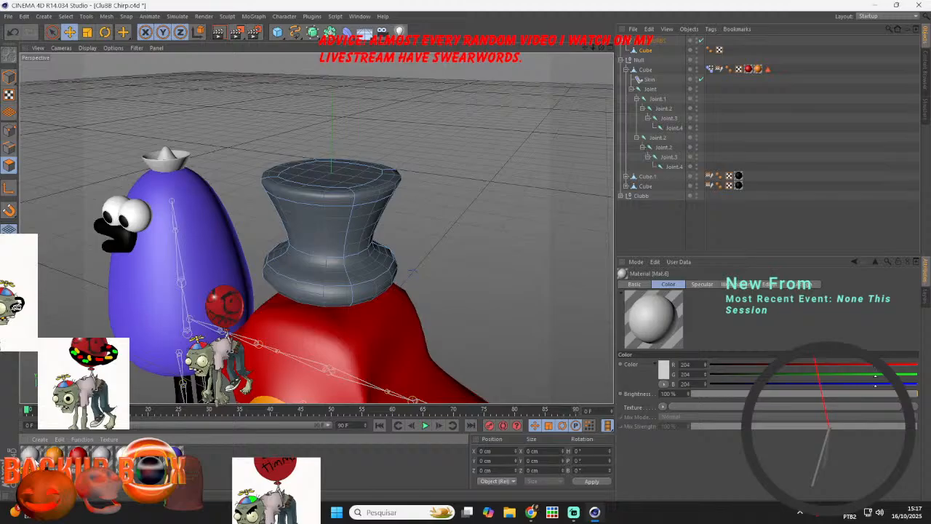
double_click(30, 456)
left_click_drag(370, 102, 303, 100)
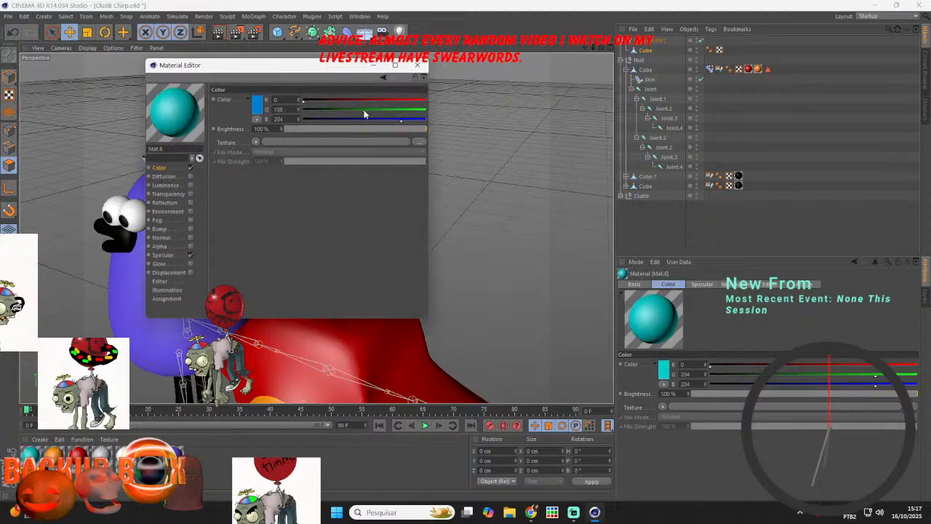
left_click_drag(364, 111, 363, 111)
left_click(418, 66)
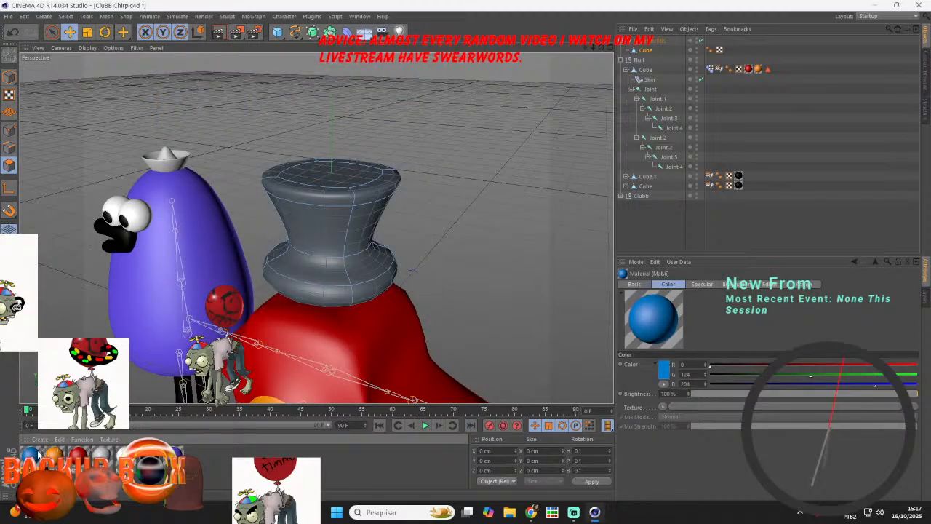
left_click_drag(244, 168, 329, 219)
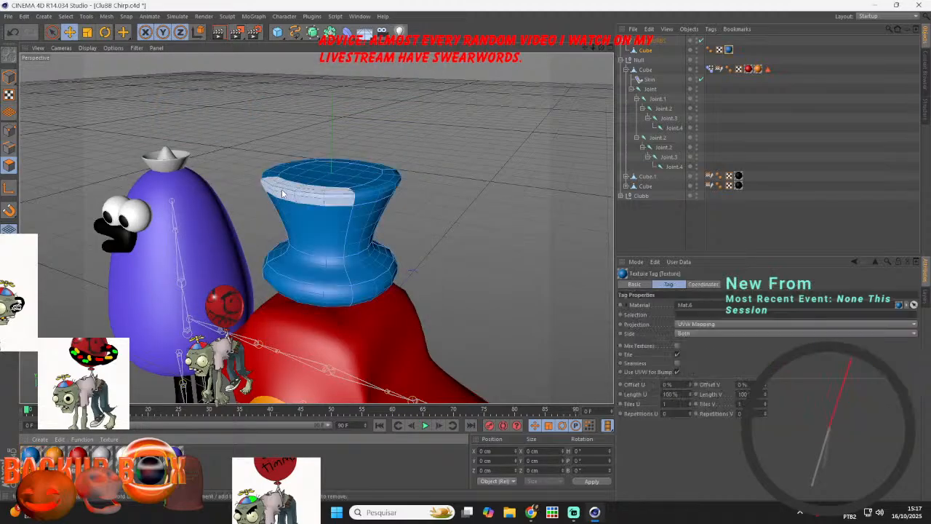
- Check the stream's chat in Streamlabs Desktop and return to Cinema 4D
left_click(573, 514)
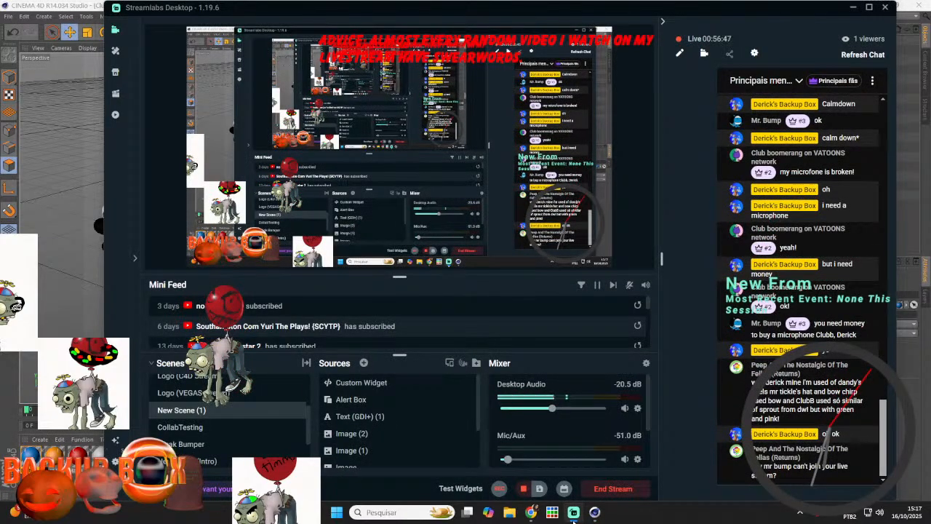
left_click(595, 513)
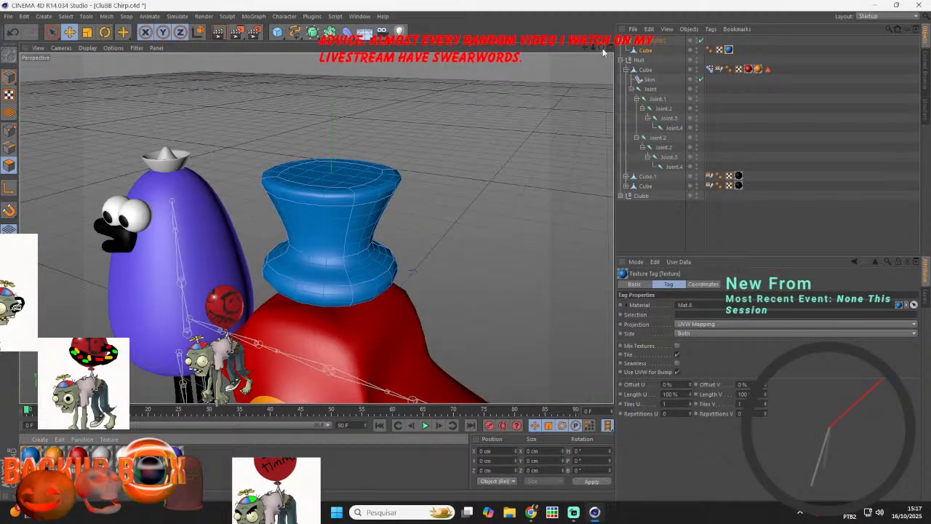
- Select the edge loop where the hat's crown meets the brim and lower it by about 21 cm
left_click_drag(602, 49, 595, 15)
left_click(9, 148)
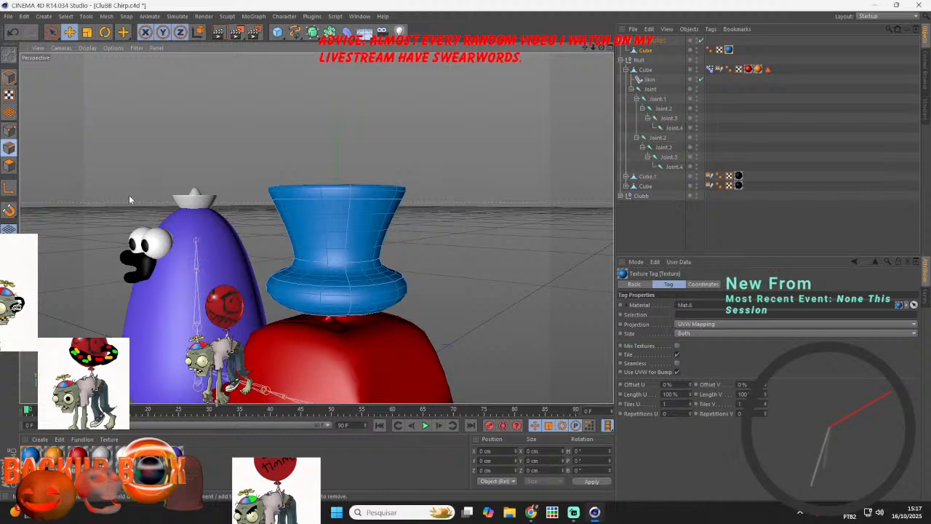
left_click(314, 267)
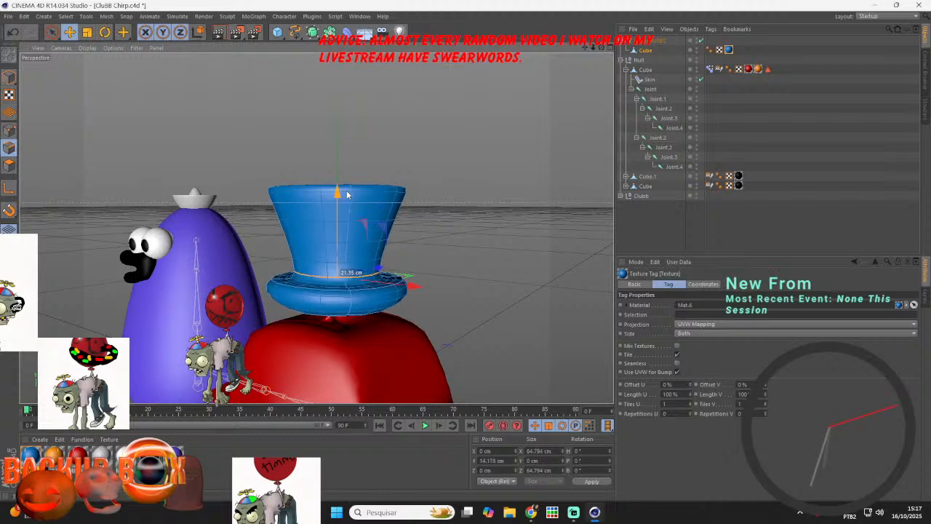
left_click_drag(347, 194, 347, 187)
- Select the edge loop under the hat's brim and raise it by about 20 cm to thin the brim
left_click(323, 317)
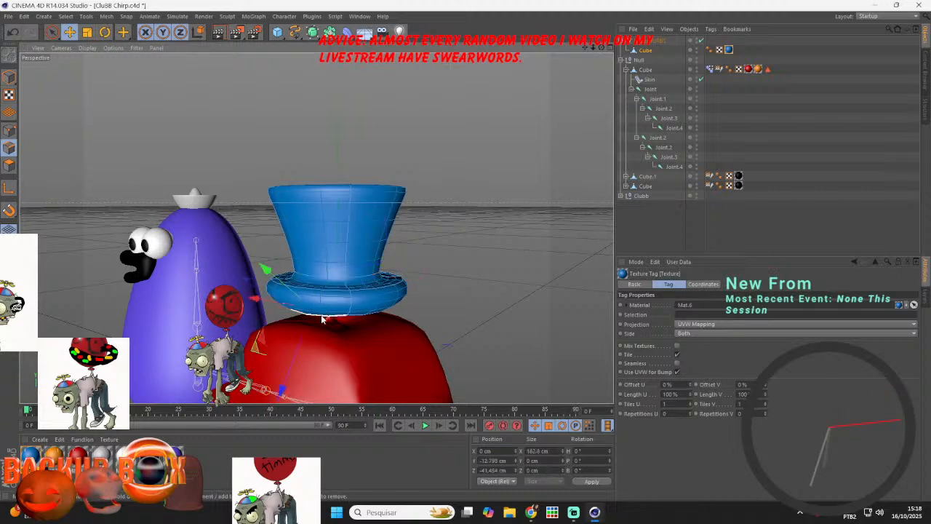
left_click(378, 315)
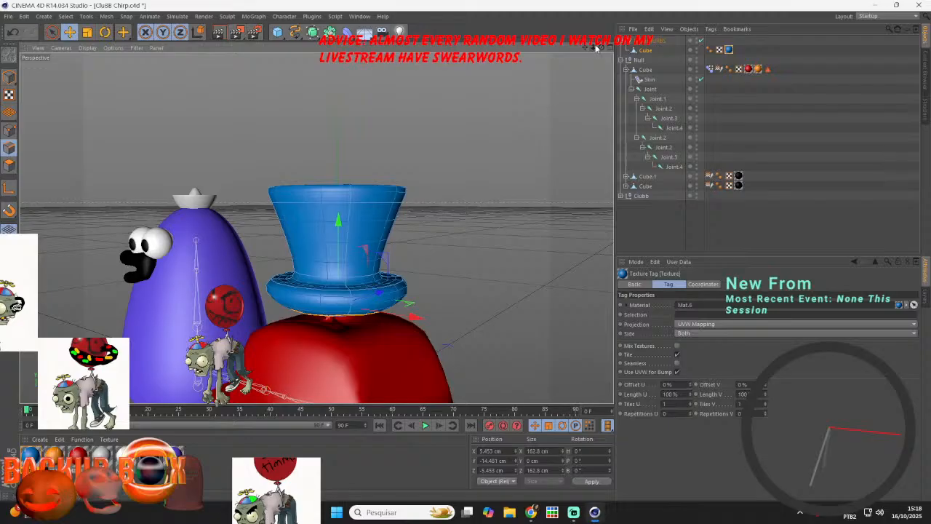
left_click_drag(601, 47, 384, 215)
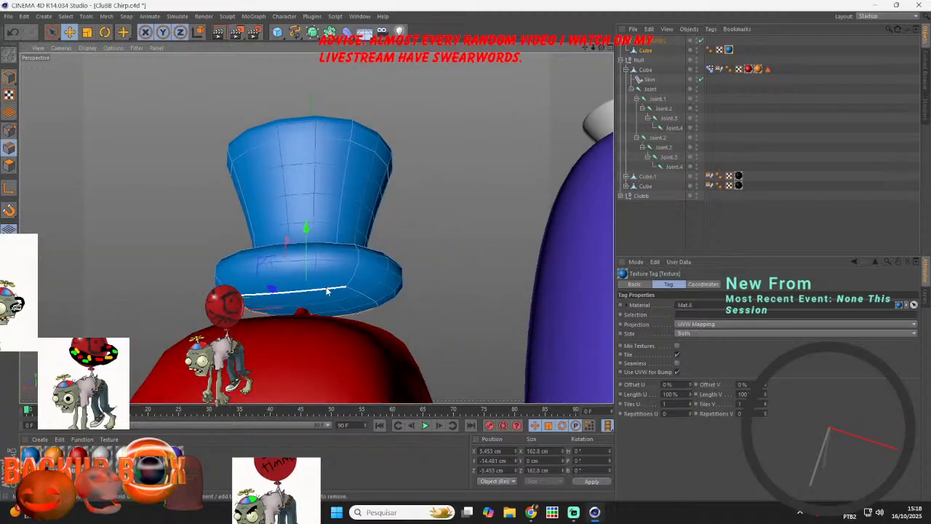
left_click_drag(306, 230, 328, 208)
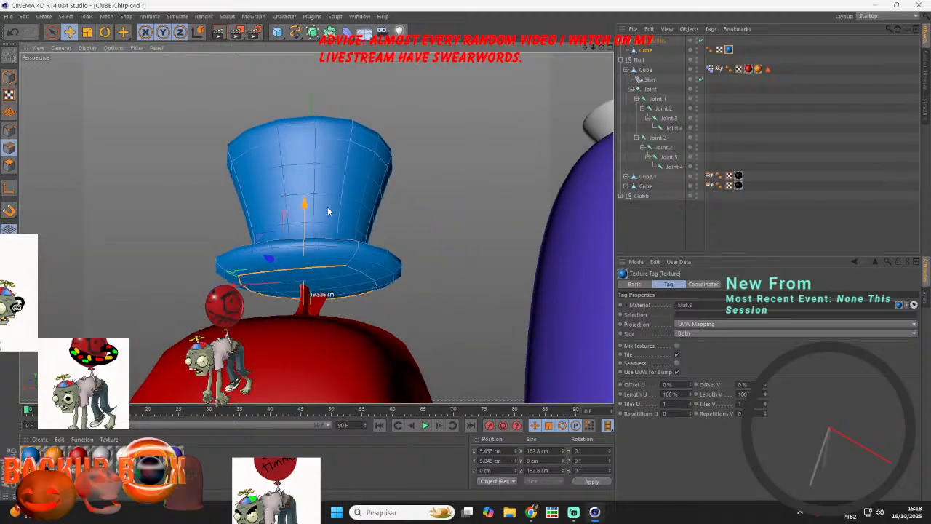
left_click(567, 86)
- Select the purple character's two eye spheres in Model mode and copy them under the bird's root Joint
left_click_drag(602, 44, 567, 0)
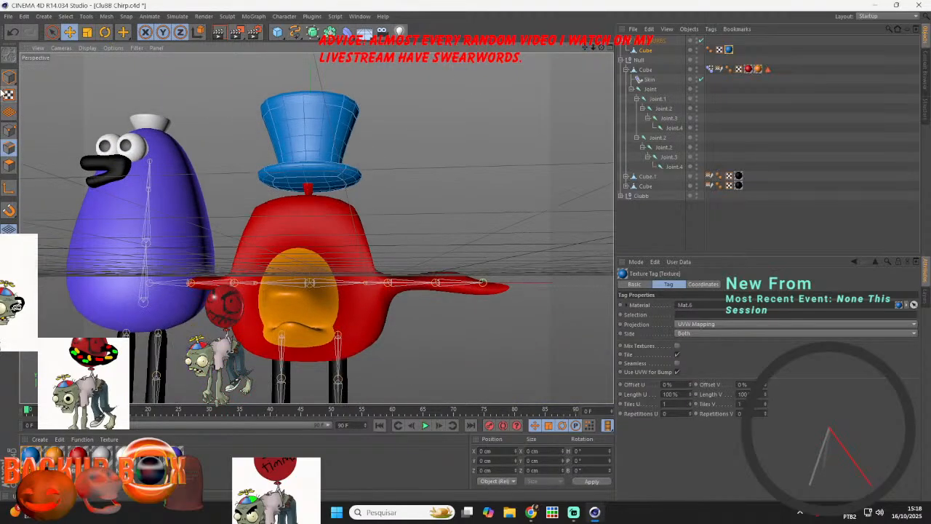
left_click(8, 78)
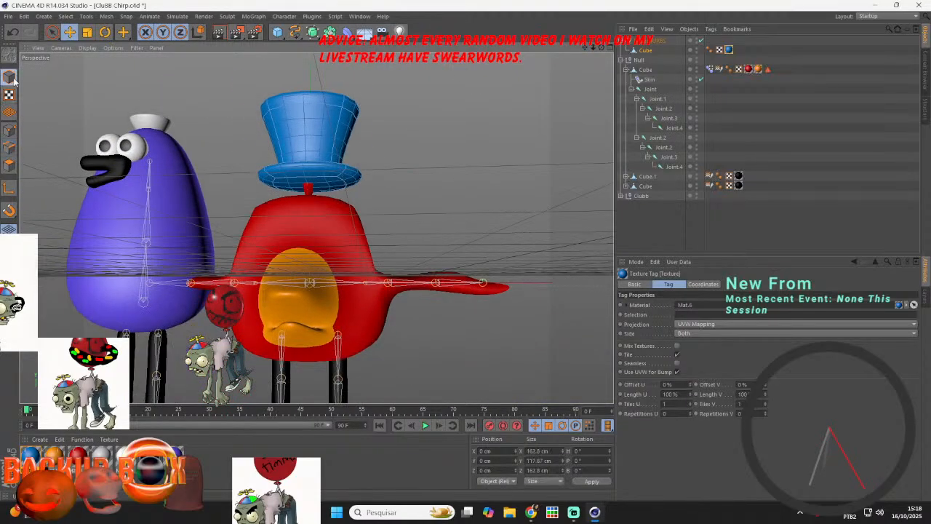
left_click(130, 153)
left_click(110, 148, "shift")
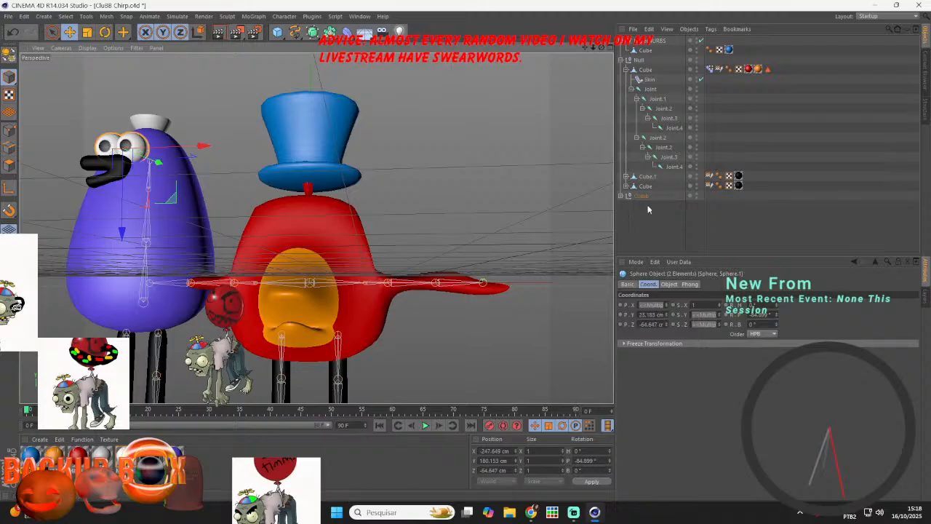
left_click(620, 196)
scroll(686, 225, "down", 3)
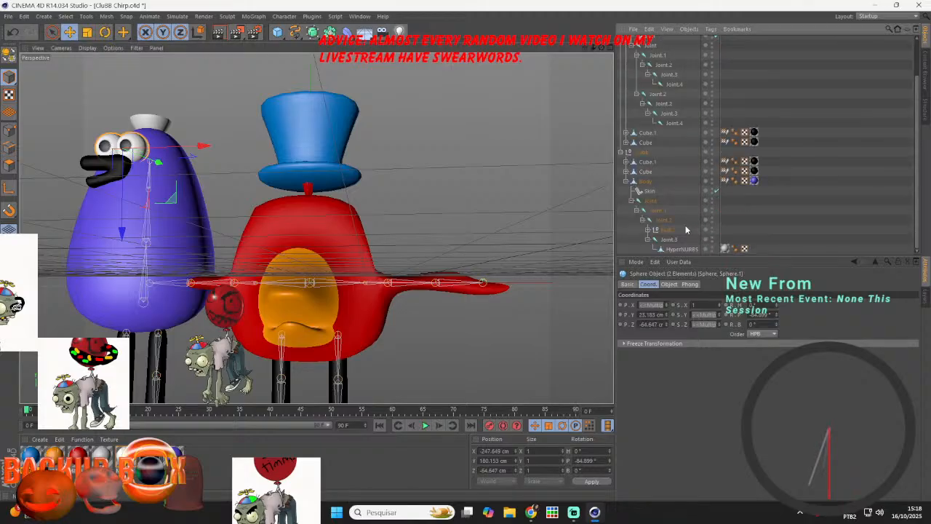
left_click(648, 229)
scroll(672, 234, "down", 1)
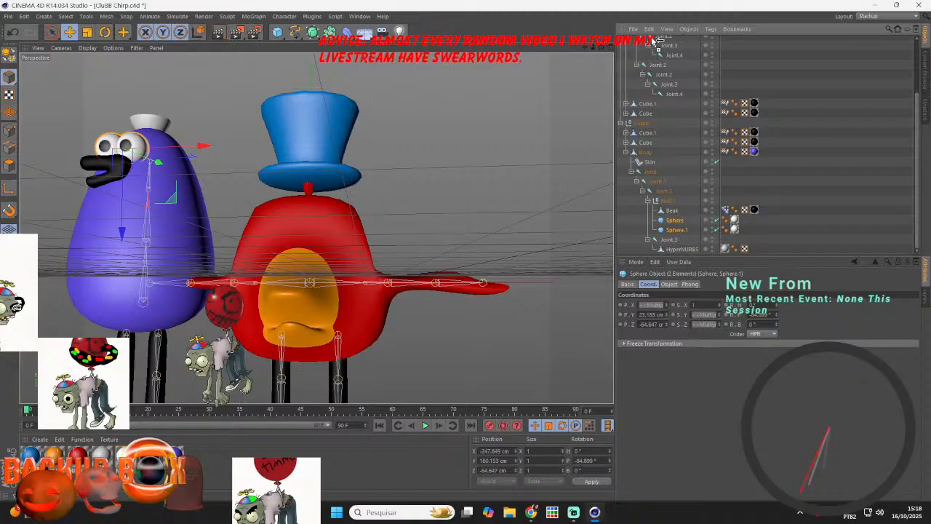
left_click_drag(652, 38, 645, 90)
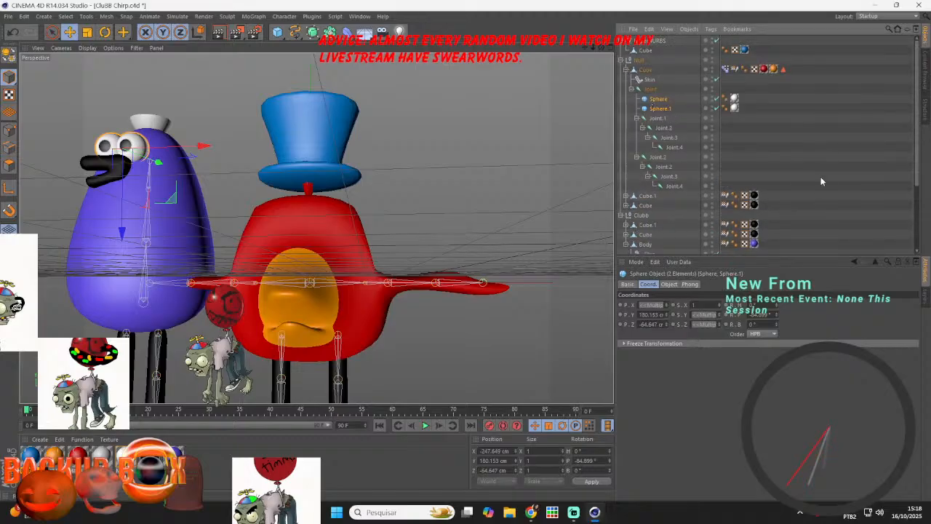
- Move the copied eyes onto the bird's face above the beak, at about Y 10 cm and Z -110 cm
left_click_drag(200, 145, 388, 143)
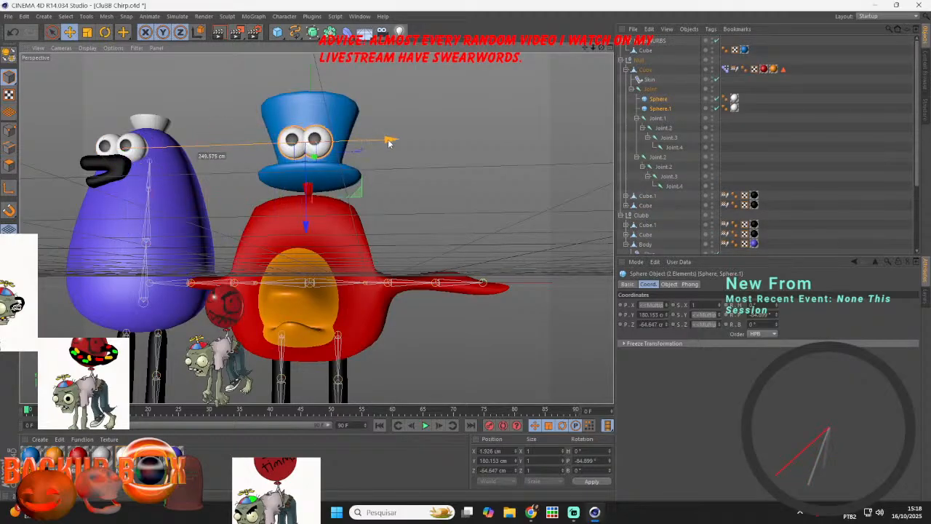
left_click_drag(306, 144, 310, 354)
left_click_drag(602, 48, 429, 195)
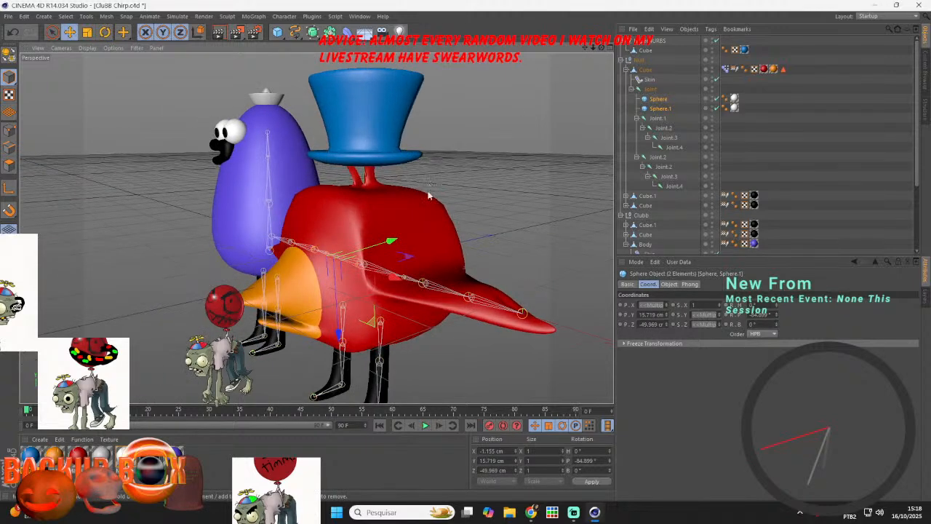
left_click_drag(392, 242, 357, 252)
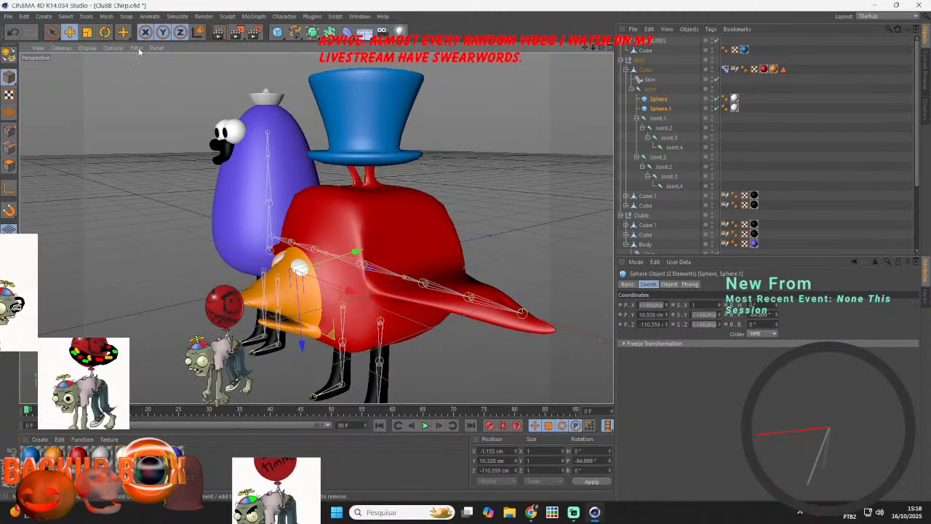
- Enlarge both of the bird's eyes and raise them to about 30 cm in Y so they rest above the beak
left_click(87, 32)
left_click_drag(477, 188, 505, 188)
left_click(70, 32)
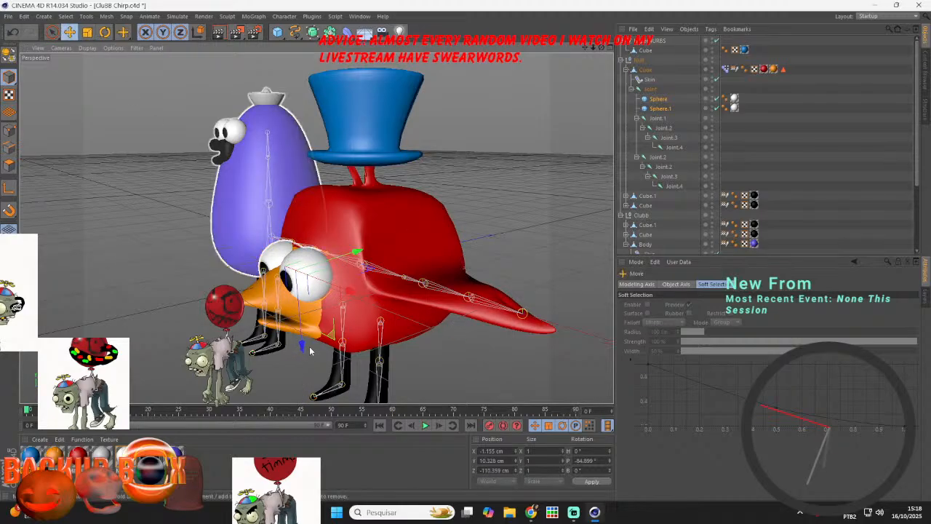
left_click_drag(302, 348, 300, 333)
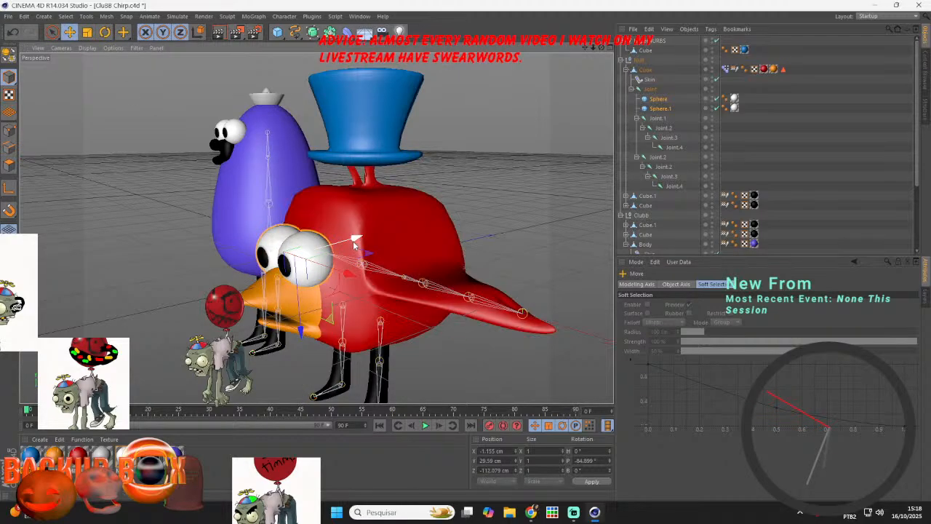
left_click(493, 150)
left_click_drag(600, 51, 591, 56)
left_click(320, 258)
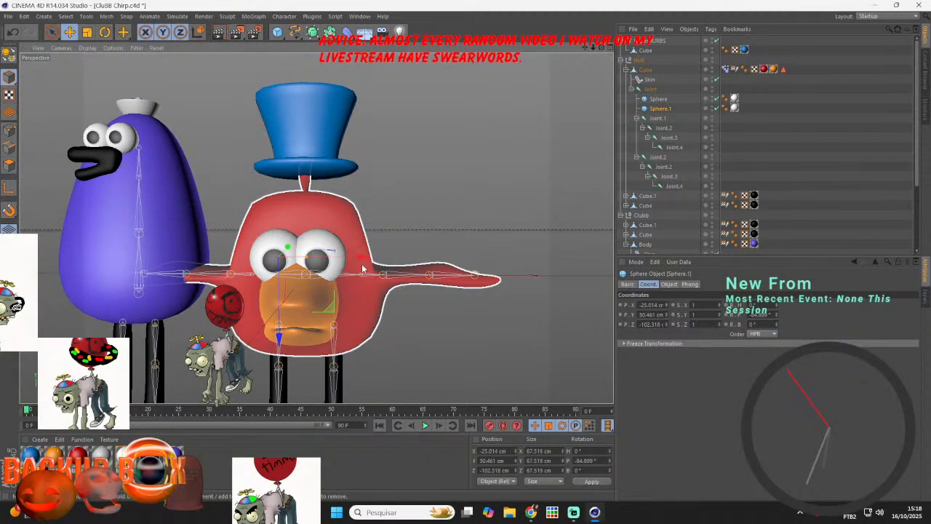
left_click_drag(362, 258, 333, 258)
left_click(333, 246)
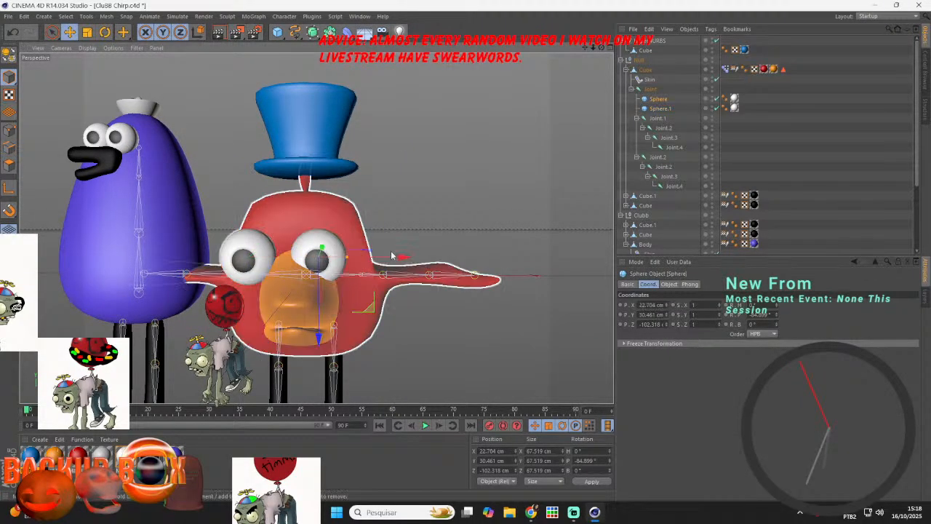
left_click_drag(412, 261, 431, 259)
left_click(11, 32)
left_click(11, 31)
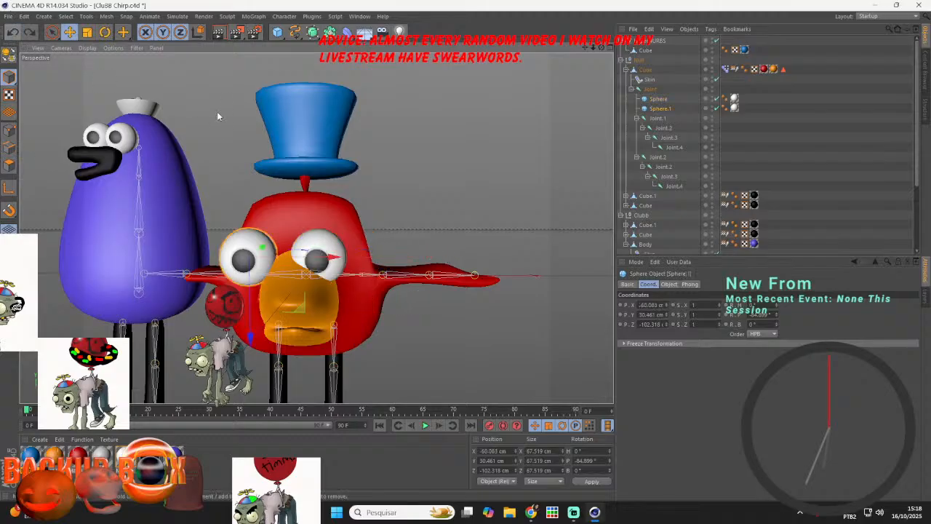
left_click(11, 31)
left_click(386, 162)
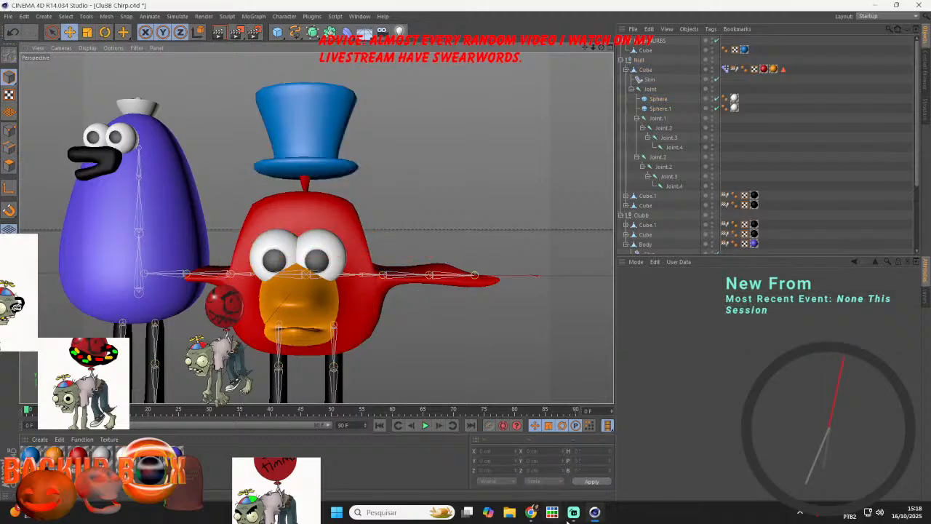
- Check the livestream chat in Streamlabs Desktop, then switch back to Cinema 4D
left_click(574, 514)
left_click(595, 513)
left_click_drag(602, 47, 496, 386)
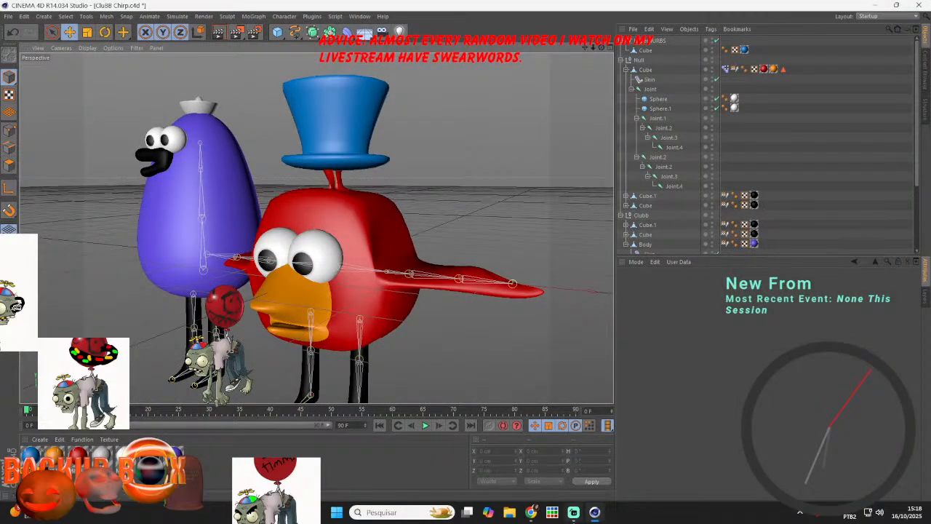
left_click(574, 513)
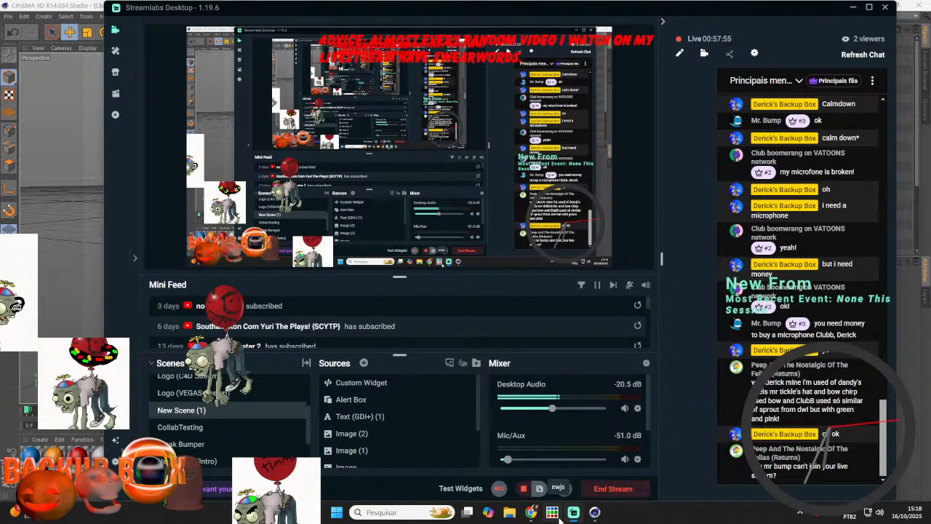
mouse_move(573, 514)
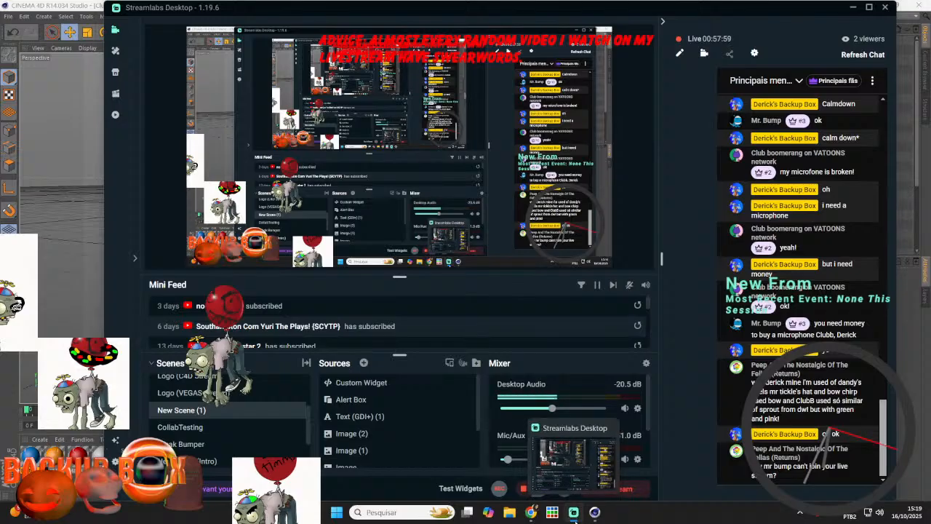
left_click(574, 517)
- Raise the blue hat to about 265 cm in Y, clear of the bird's head tuft, and save the project
left_click(357, 146)
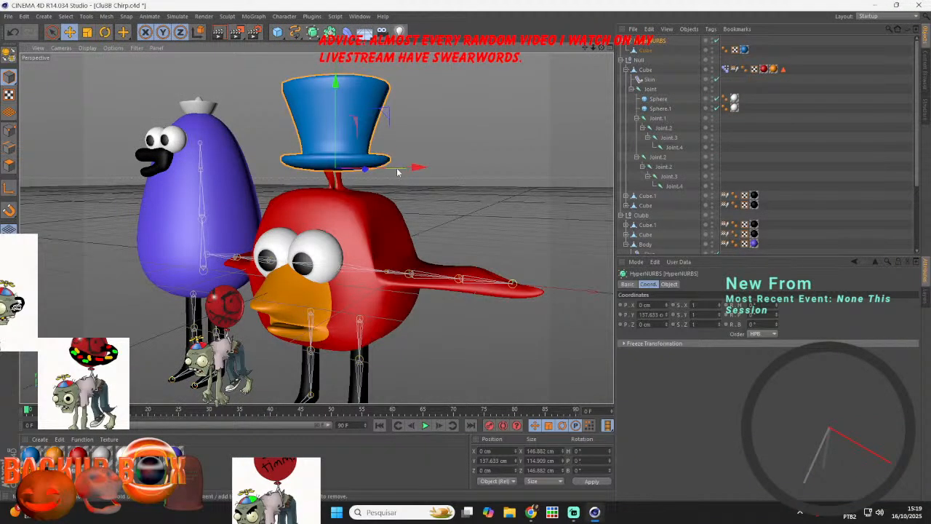
left_click_drag(340, 87, 331, 9)
left_click(7, 16)
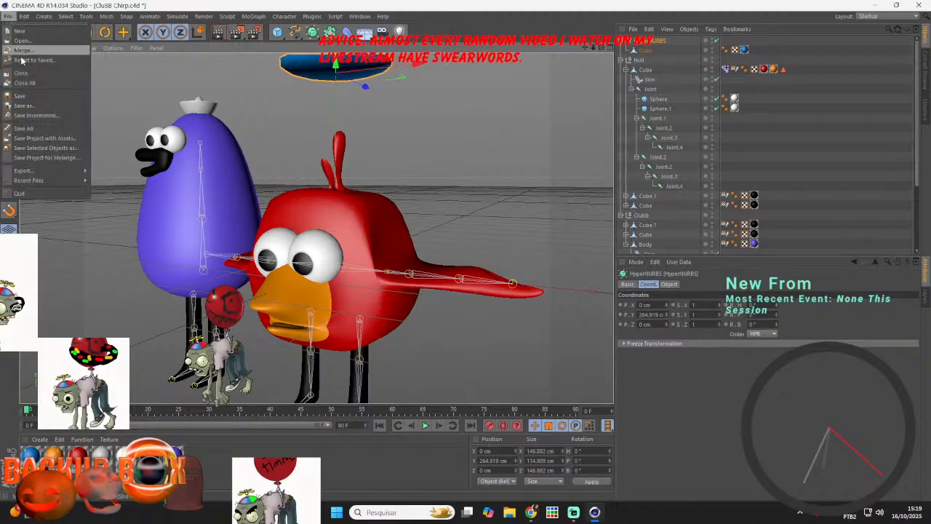
left_click(19, 96)
- Add a new cube inside its own HyperNURBS and scale it down to about 19 cm
left_click_drag(585, 48, 554, 102)
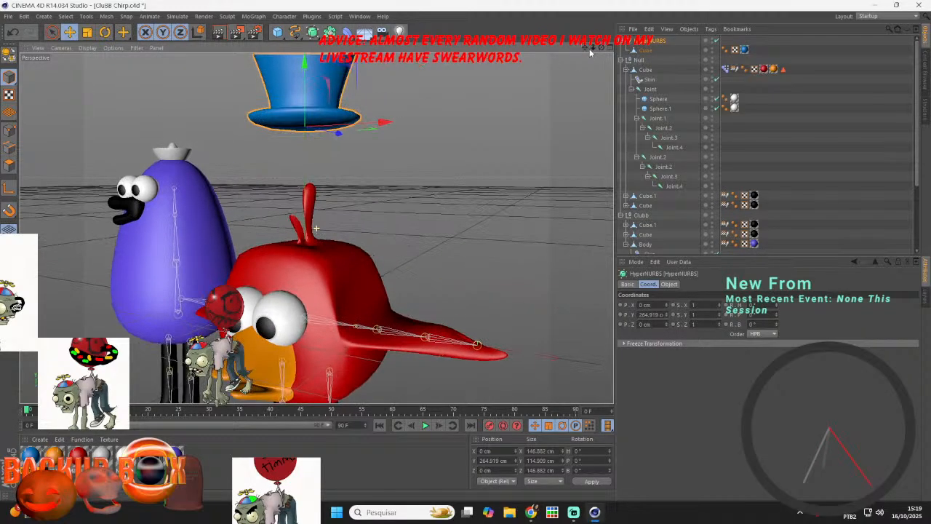
left_click_drag(593, 48, 513, 214)
left_click(514, 214)
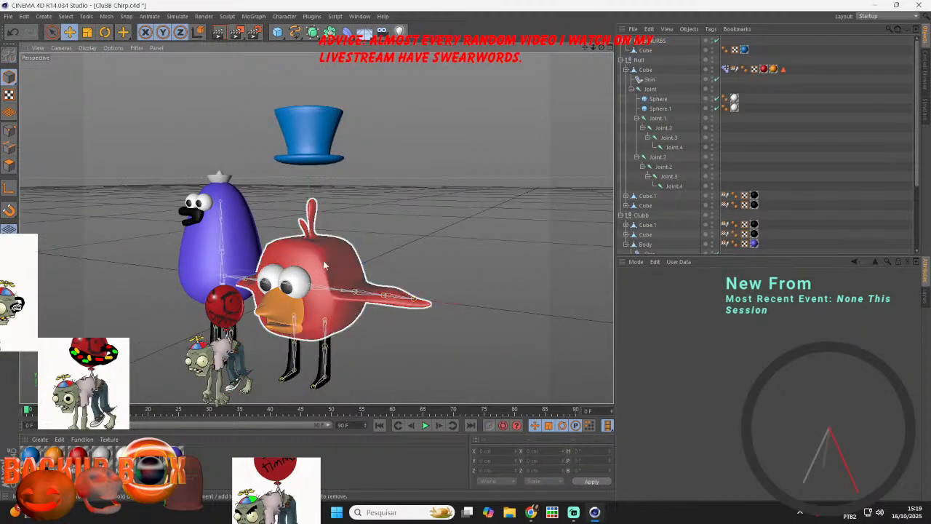
left_click(278, 32)
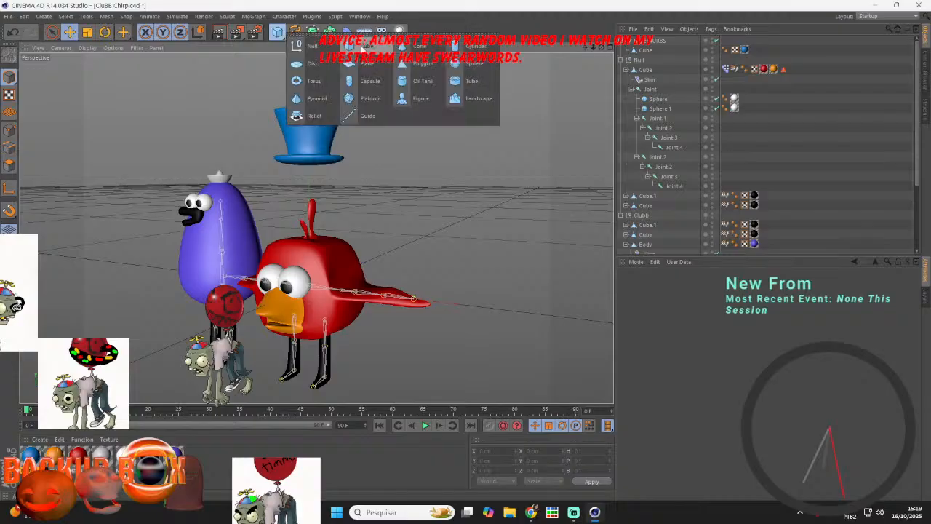
left_click(312, 37)
left_click(312, 32)
left_click_drag(635, 55, 655, 42)
left_click(87, 32)
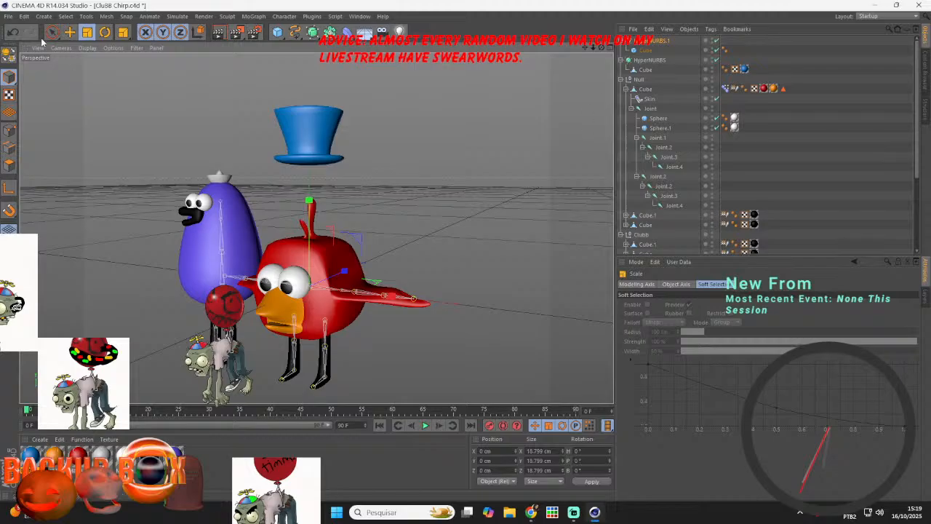
- Place the small smoothed cube in front of the bird just under the beak, at about Y -85 cm and Z -113 cm
left_click(70, 33)
left_click_drag(344, 272, 328, 294)
left_click_drag(284, 223, 284, 277)
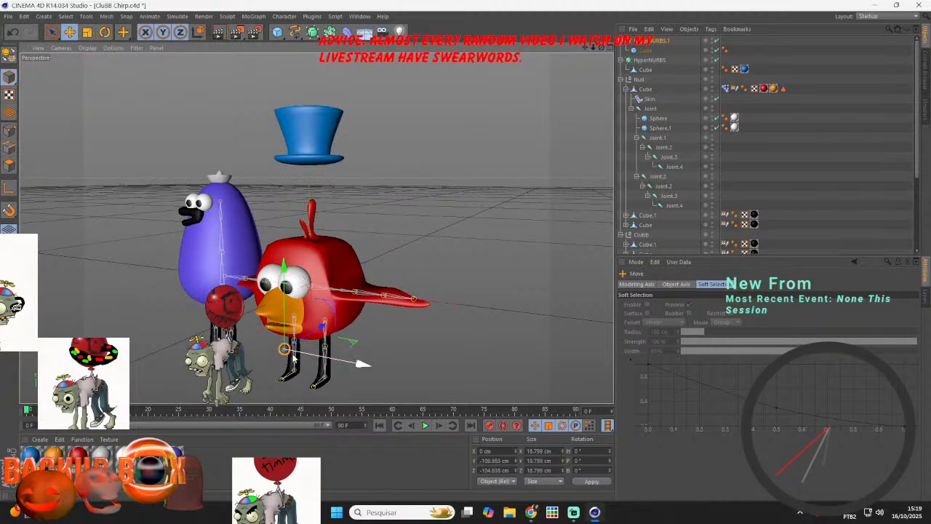
scroll(283, 352, "up", 6)
scroll(284, 351, "up", 5)
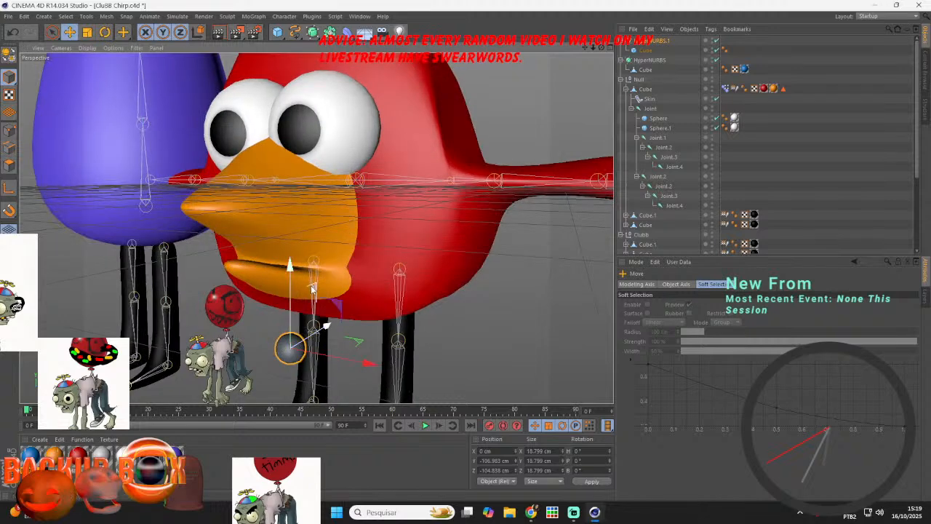
left_click_drag(291, 343, 307, 260)
key("ctrl+z")
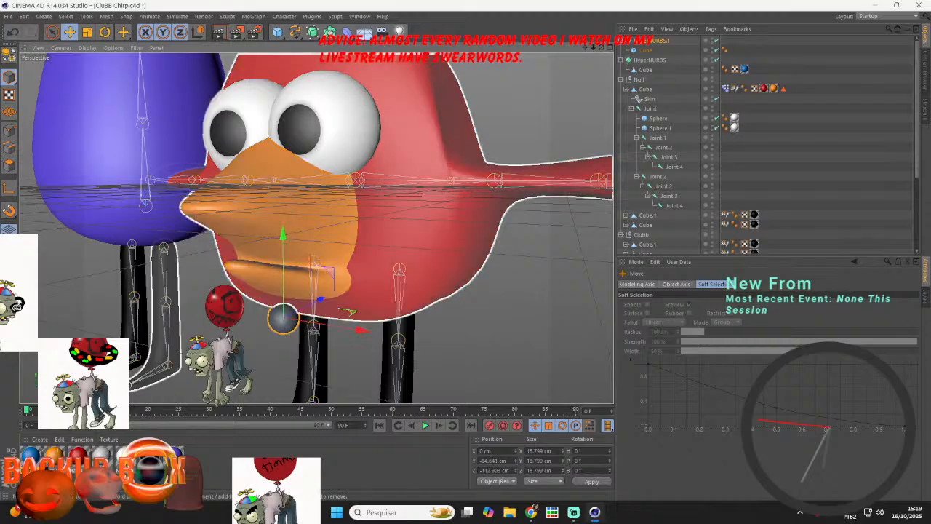
- Make the small cube editable and select its two opposite side faces in Polygon mode
left_click(8, 167)
left_click(645, 51)
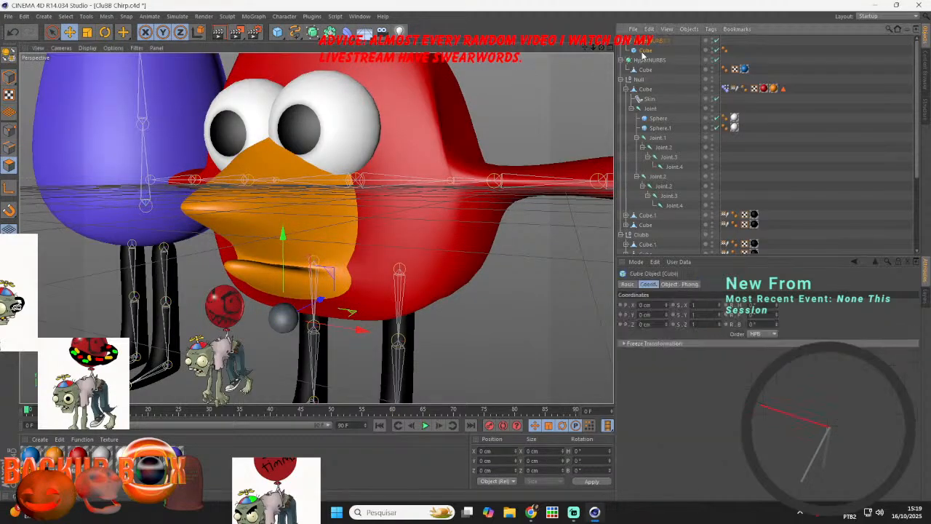
left_click(13, 59)
scroll(275, 322, "up", 6)
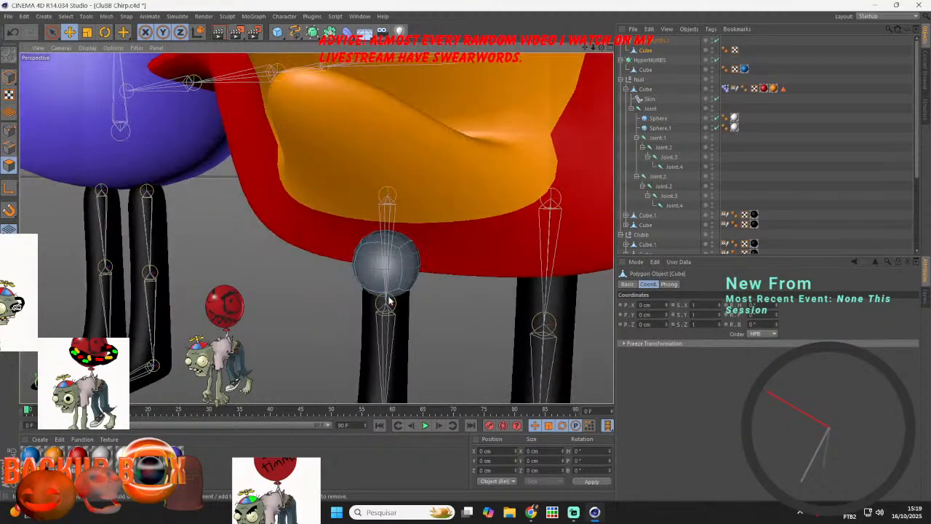
left_click(409, 267)
- Extrude the two side faces by scaling to shape the bow tie's knot, shrinking the new faces to about 4 cm high
key("t")
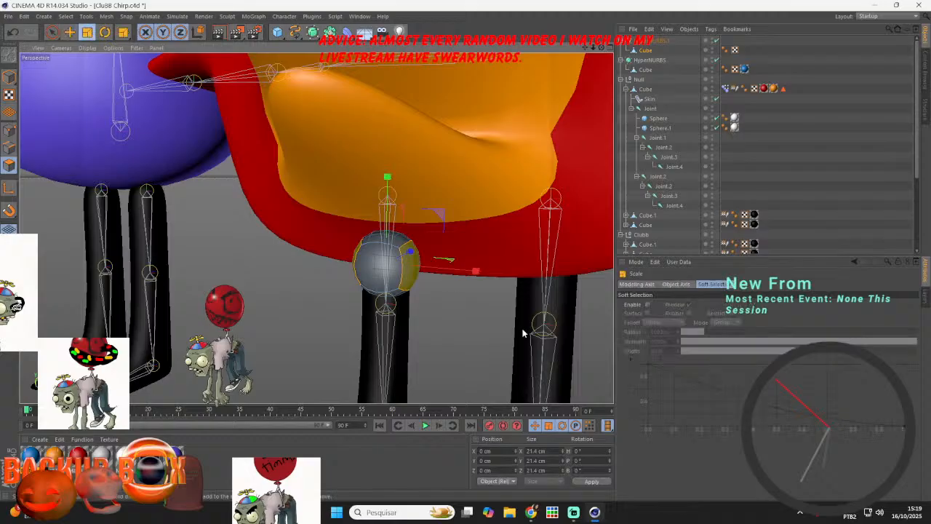
left_click_drag(474, 274, 451, 285)
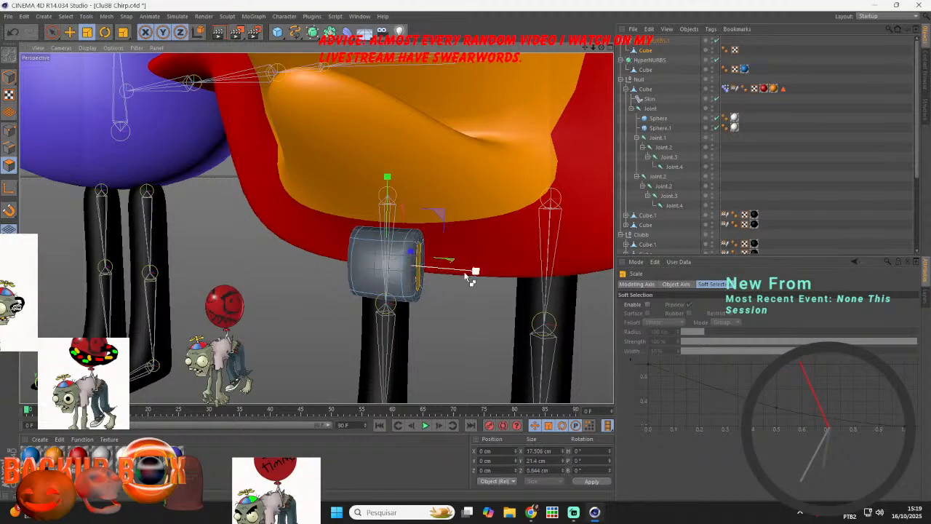
mouse_move(473, 273)
left_mouse_down()
mouse_move(571, 283)
mouse_move(446, 283)
mouse_move(474, 282)
left_mouse_up()
left_click_drag(386, 181, 387, 243)
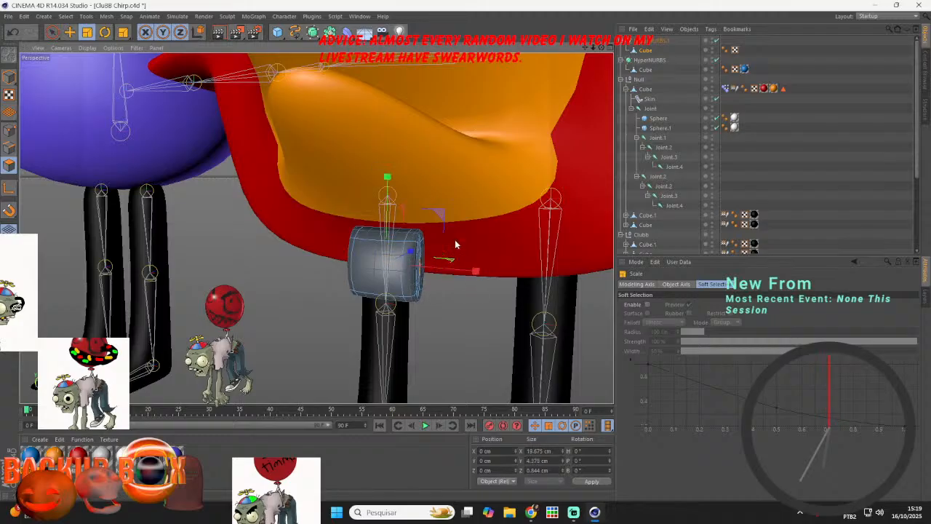
- Extrude the side faces outward into flared bow-tie wings about 69 cm across and 57 cm high, and subdivide the end faces
left_click_drag(441, 215, 444, 214)
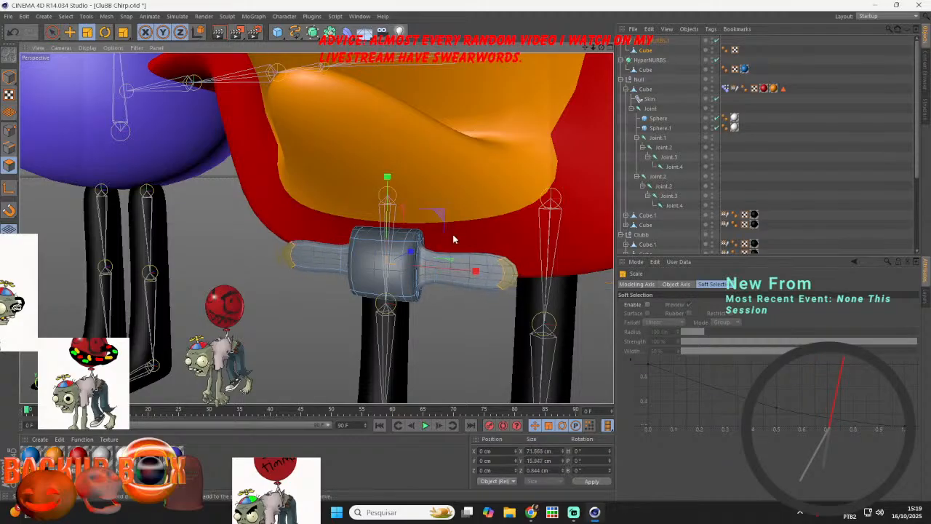
left_click_drag(477, 272, 460, 245)
left_click_drag(387, 178, 388, 194)
left_click_drag(473, 275, 507, 289)
right_click(507, 291)
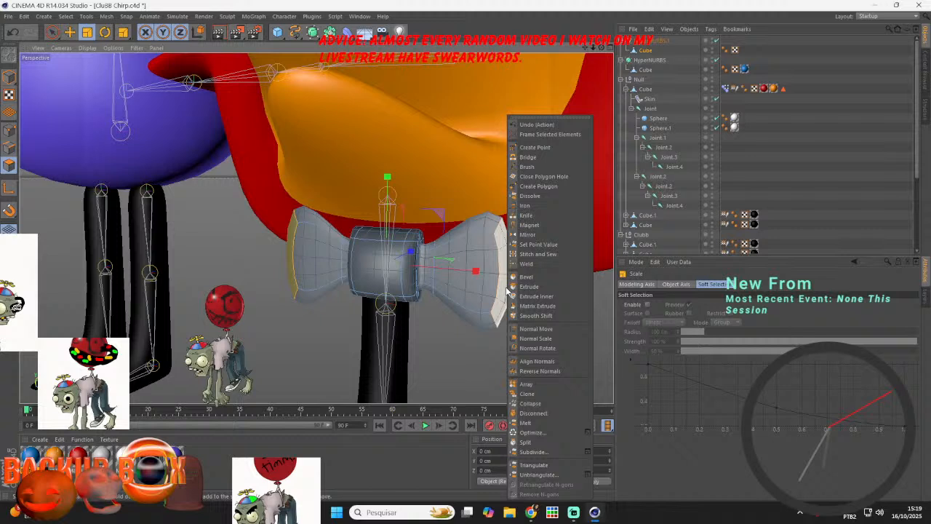
left_click(531, 452)
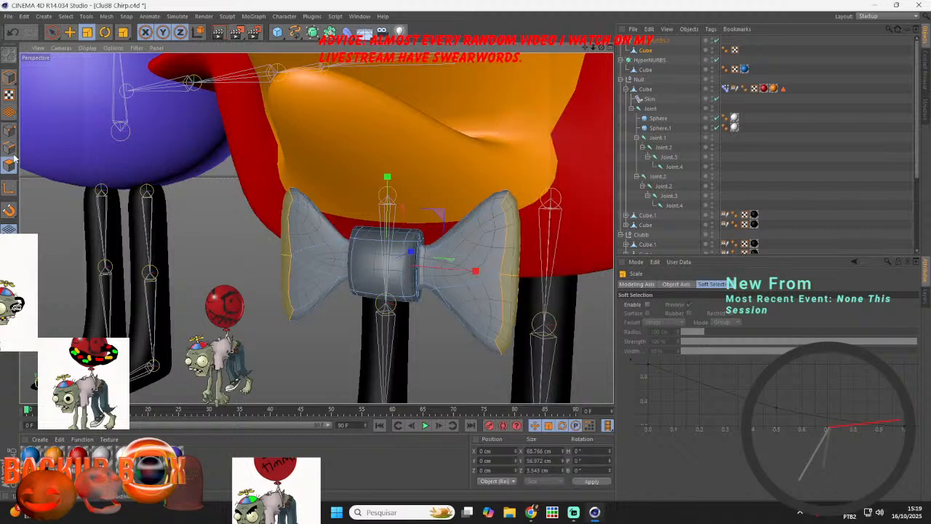
- Select the middle edges at both wing ends and scale them inward along X to about 72% to notch the bow tie
left_click(285, 255)
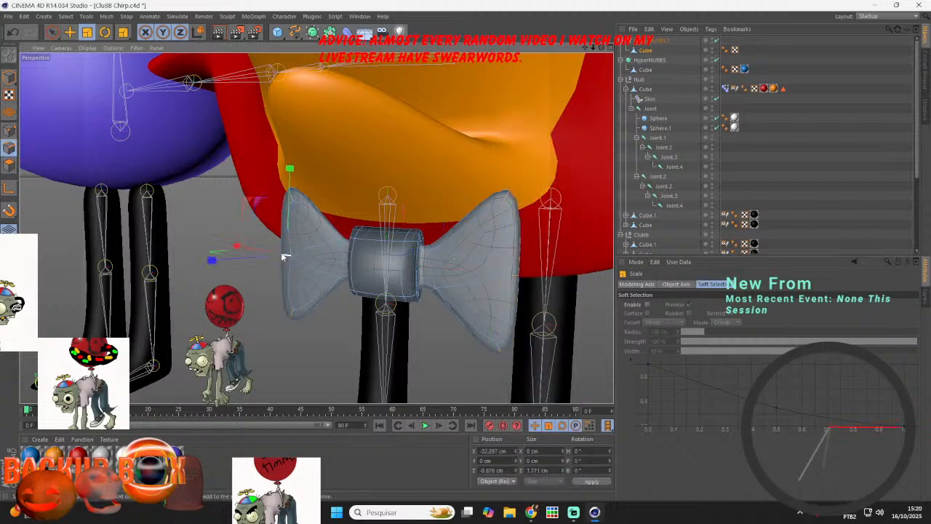
left_click(515, 277, "shift")
left_click_drag(473, 270, 439, 275)
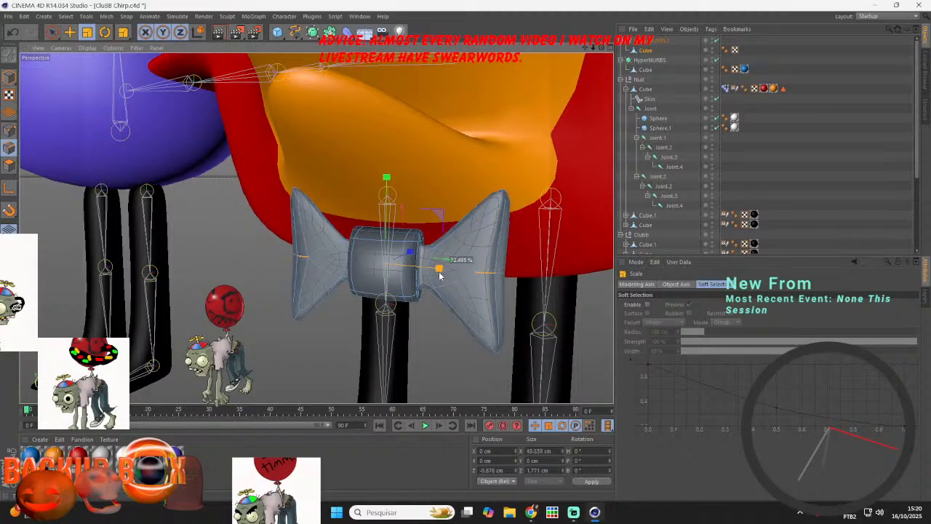
left_click(497, 273)
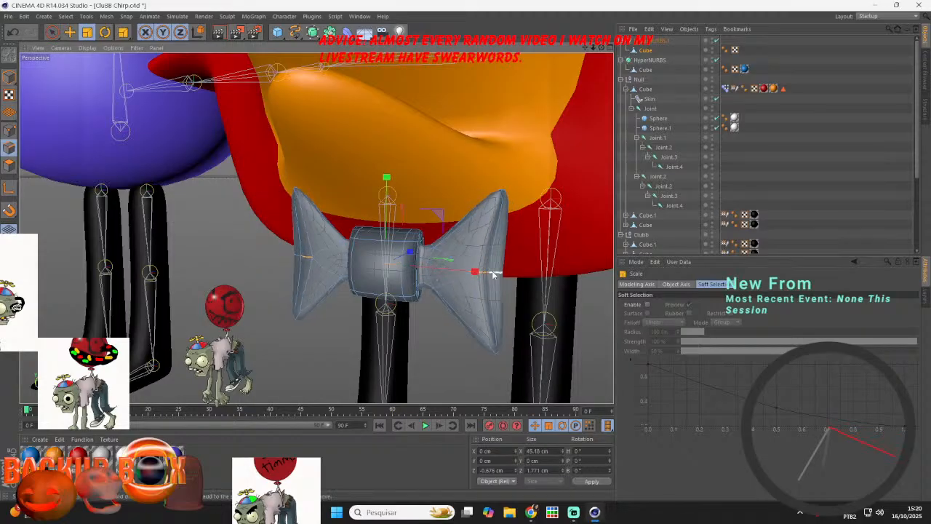
left_click(295, 256, "shift")
left_click_drag(470, 272, 441, 268)
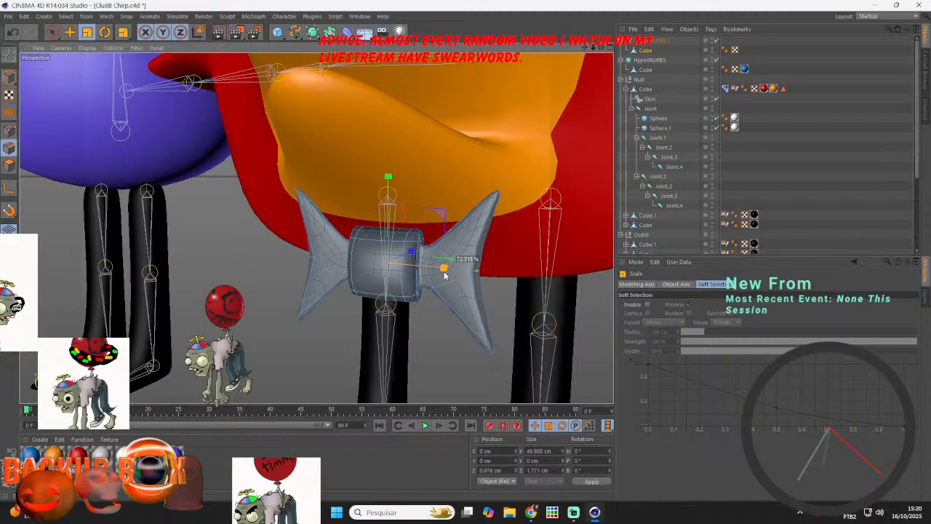
- Select the lower edges at both bow-tie wing tips, front and back, and scale them slightly upward along Y to about -18 cm
left_click(489, 353)
left_click(297, 320, "shift")
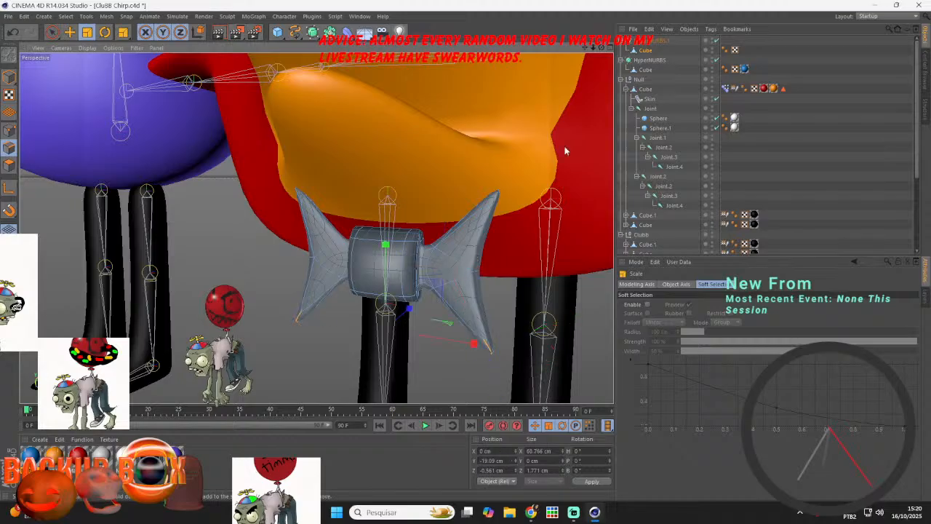
left_click_drag(601, 50, 332, 366)
left_click(305, 330, "shift")
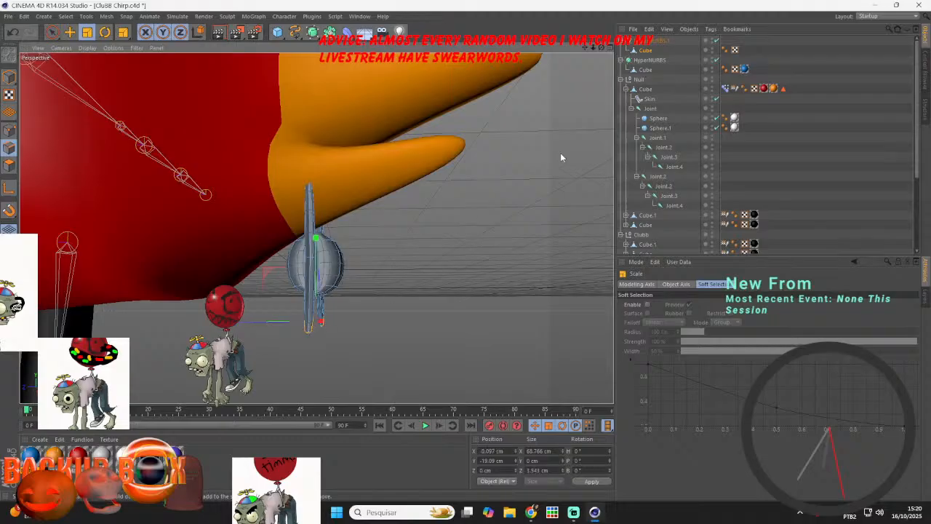
left_click_drag(601, 54, 342, 320)
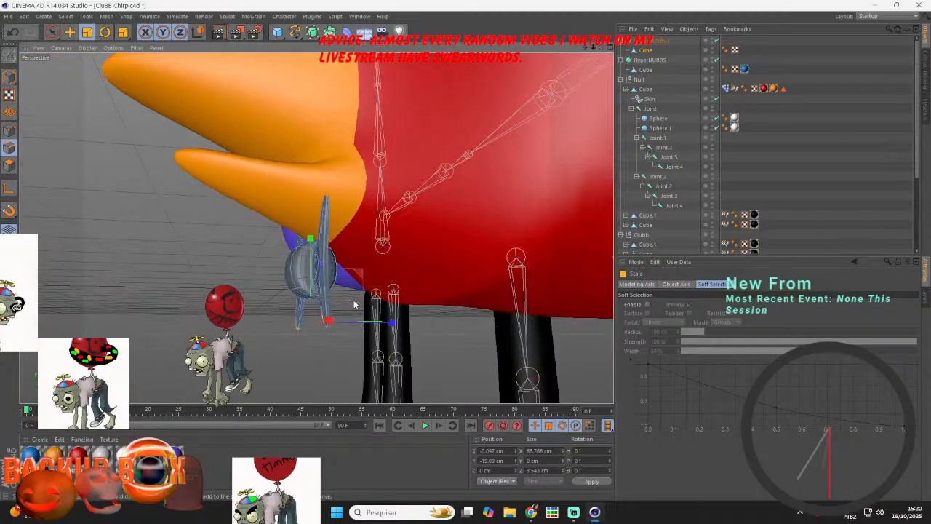
left_click(327, 325, "shift")
mouse_move(311, 239)
left_mouse_down()
mouse_move(329, 371)
mouse_move(324, 245)
left_mouse_up()
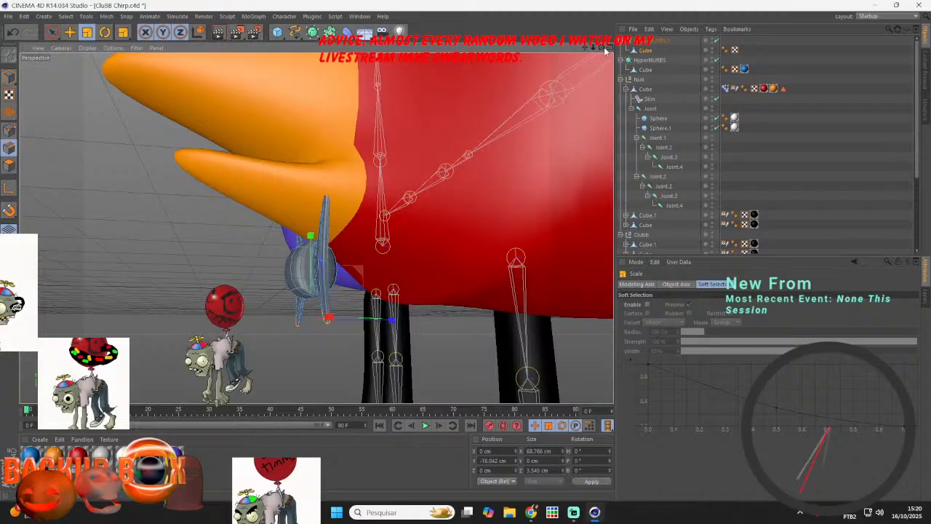
left_click_drag(602, 48, 312, 130)
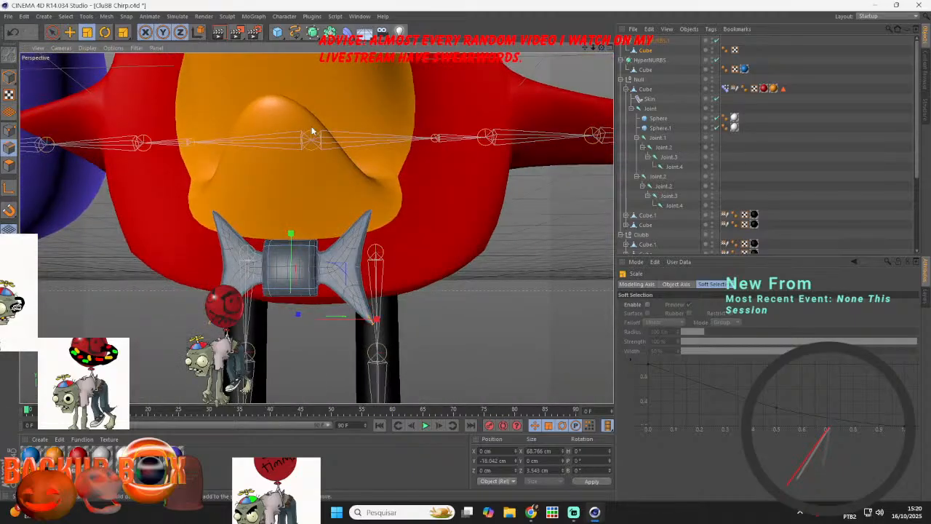
- Save the scene file and check the stream chat in Streamlabs Desktop before returning to Cinema 4D
left_click(9, 16)
left_click(26, 93)
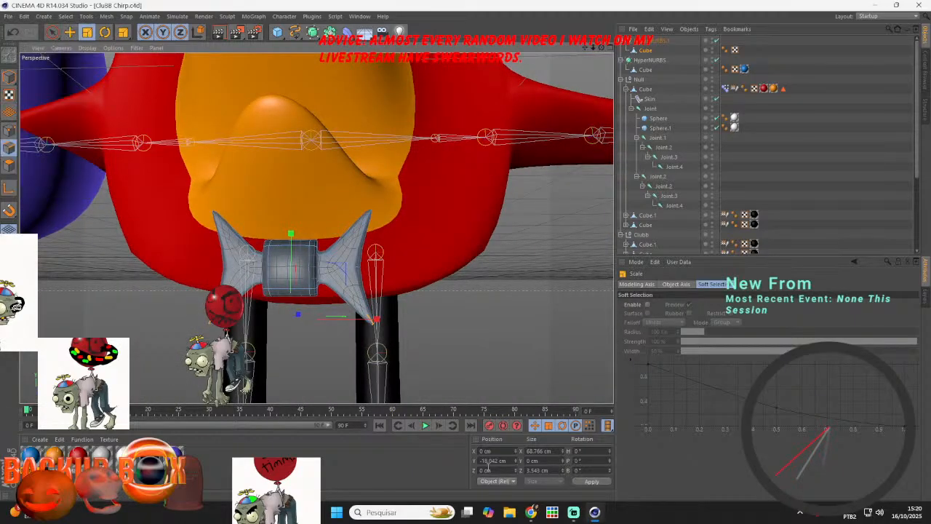
left_click(572, 516)
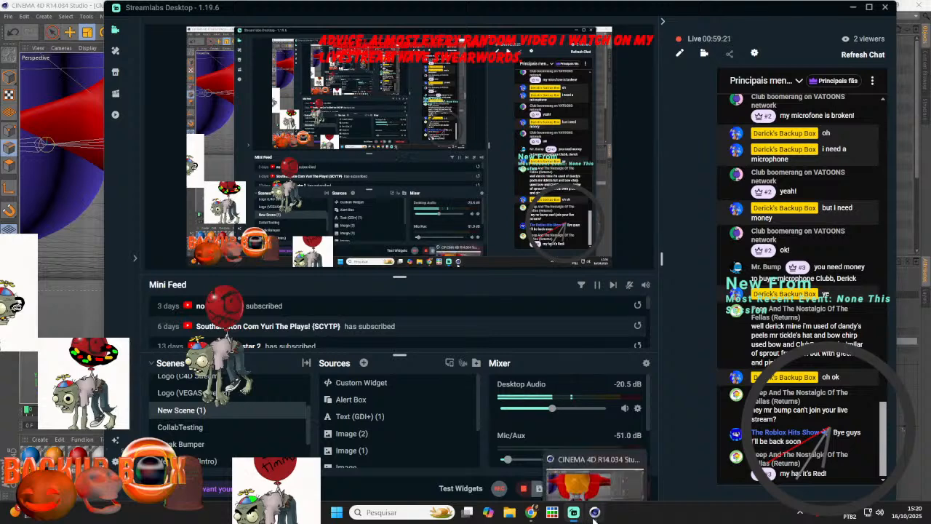
left_click(594, 512)
left_click(482, 306)
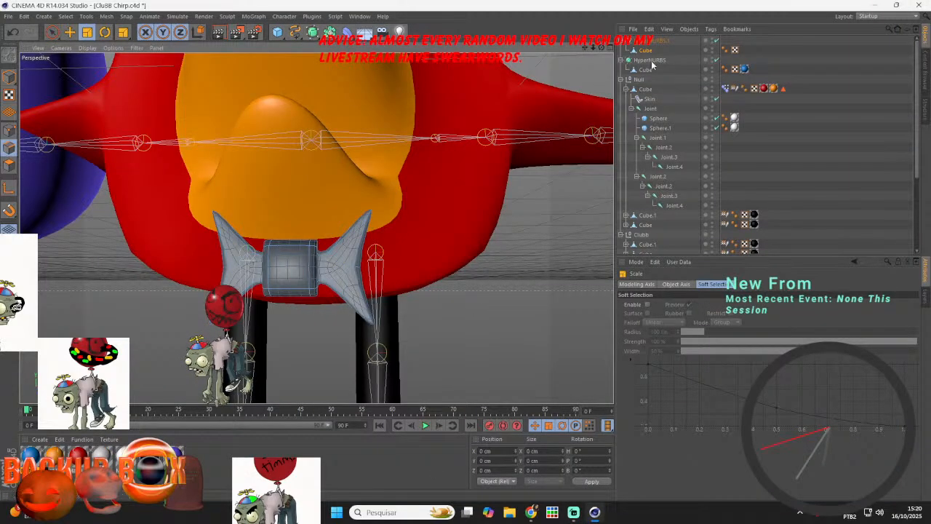
- Replace the hat's blue material with the red one and select the bow tie's HyperNURBS object
left_click(744, 69)
left_click(72, 457)
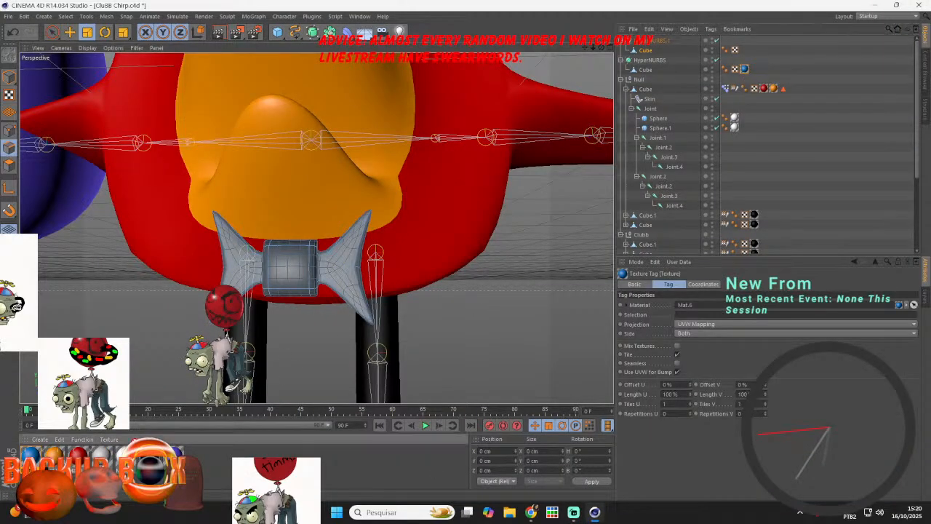
left_click(822, 221)
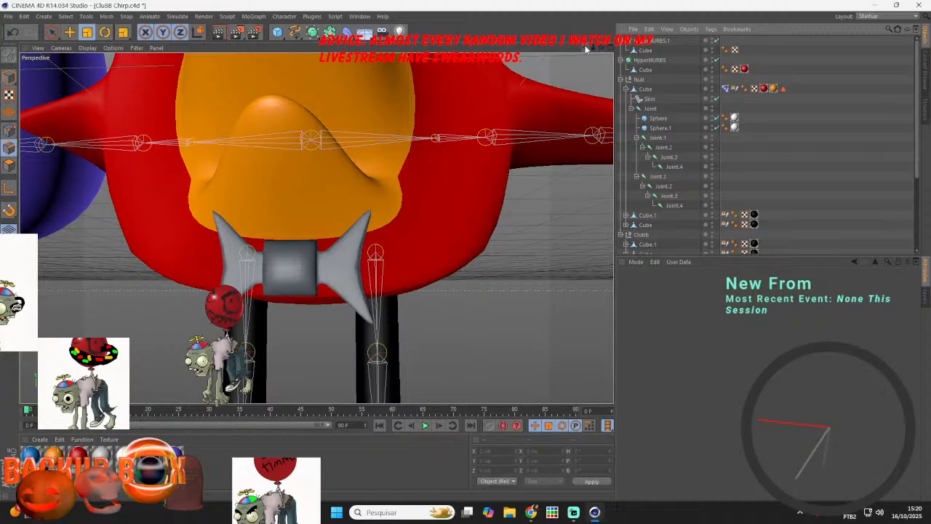
left_click_drag(585, 46, 564, 45)
left_click(638, 43)
scroll(295, 325, "up", 8)
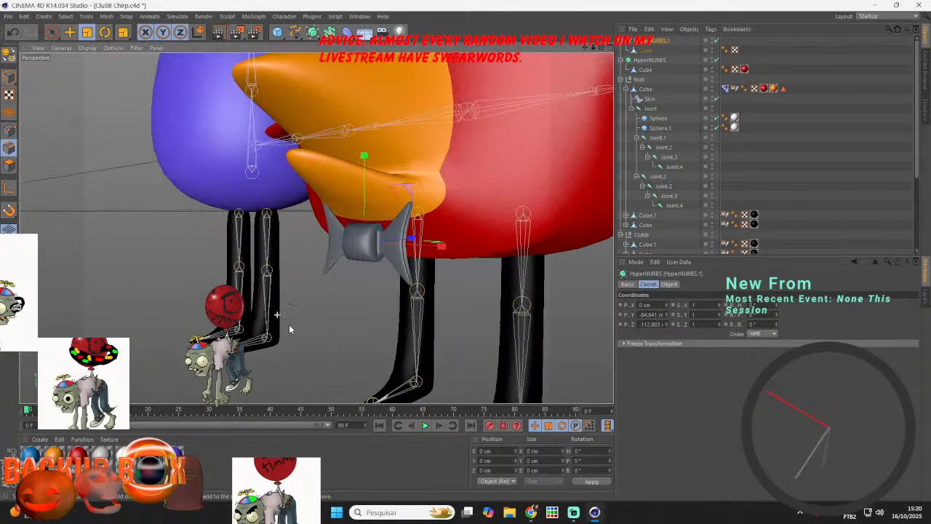
- Check the stream chat in Streamlabs Desktop and create a new default material back in Cinema 4D
left_click(574, 513)
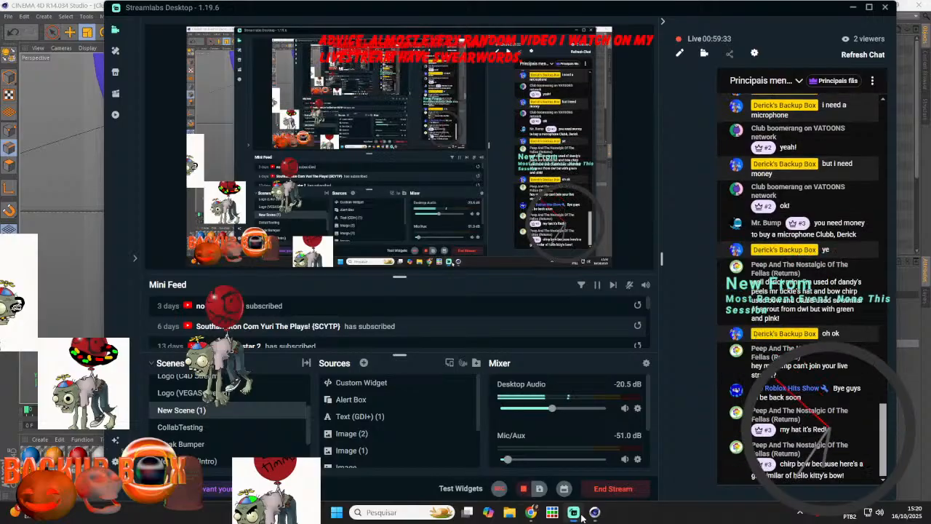
mouse_move(594, 515)
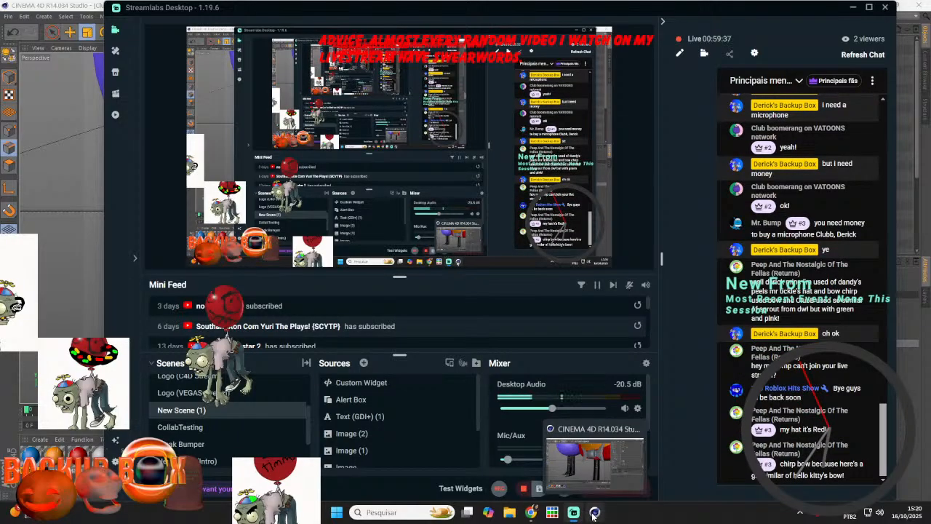
left_click(594, 514)
double_click(218, 470)
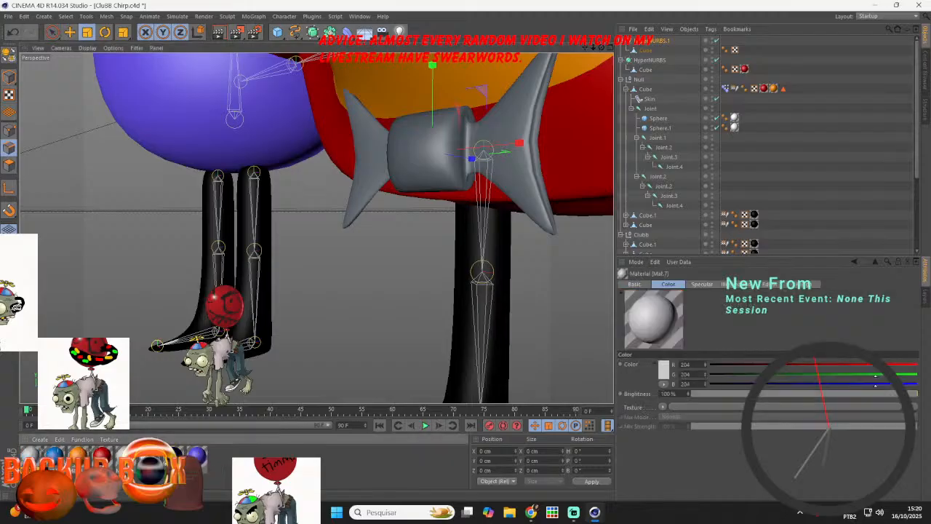
- Switch to Chrome, search Google for "kitty" in a new tab, and open the first Hello Kitty image as a bow reference
left_click(532, 513)
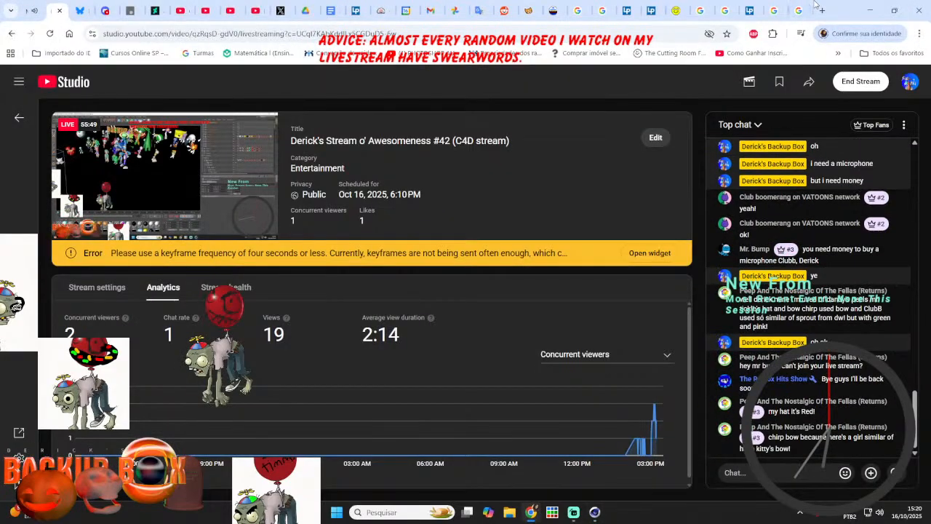
left_click(822, 10)
left_click(686, 33)
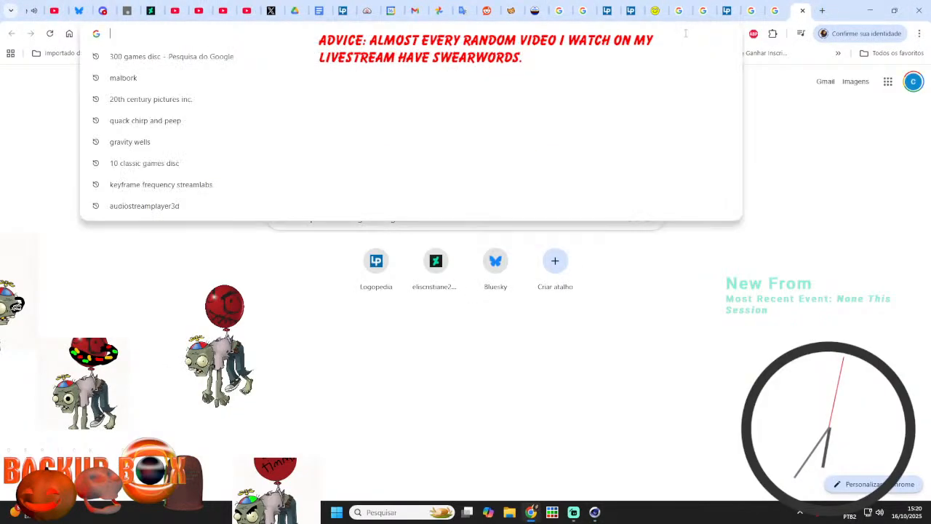
type("kitty")
key("Return")
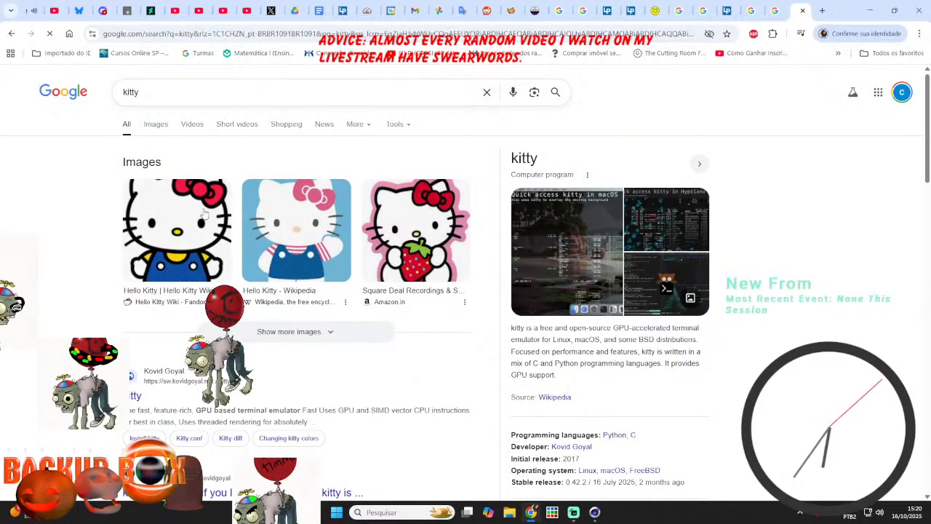
left_click(199, 224)
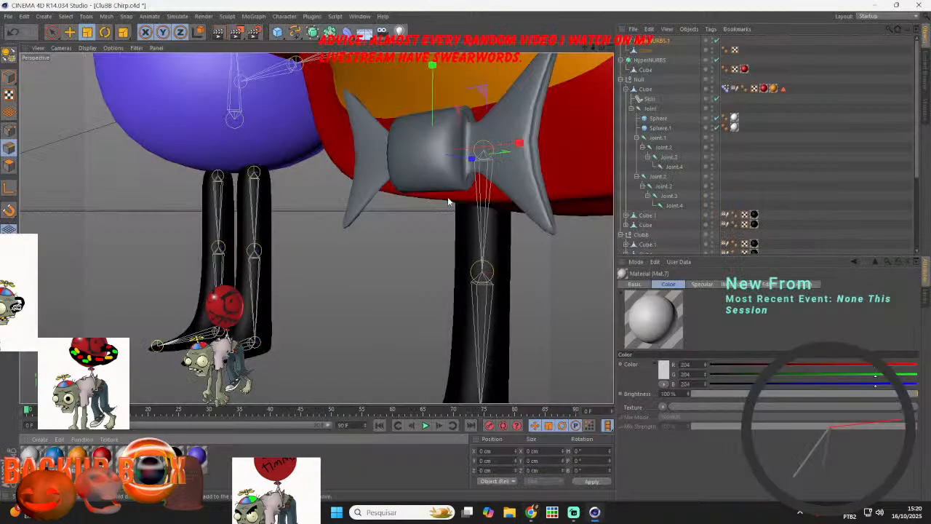
- Back in Cinema 4D, scale the middle edges at both wing ends outward along X to about 92 cm and switch to Polygon mode
left_click(495, 142)
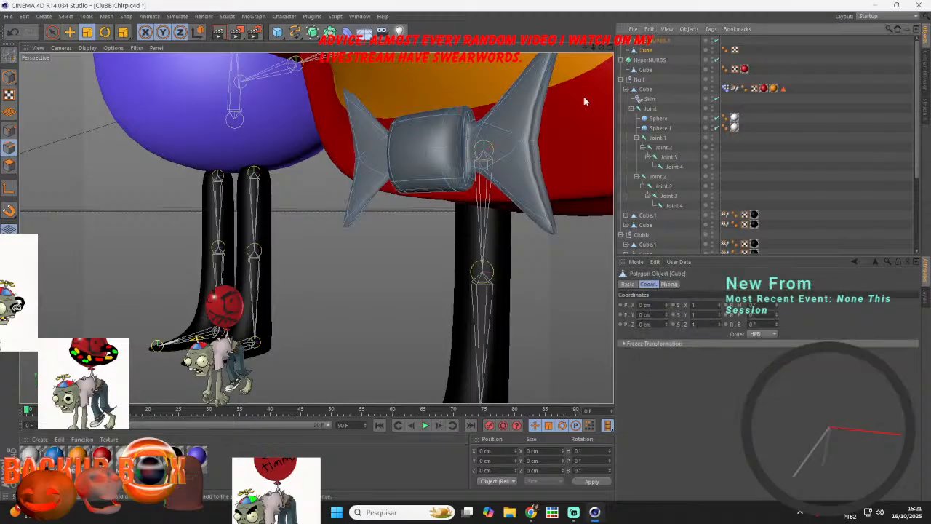
left_click(531, 142)
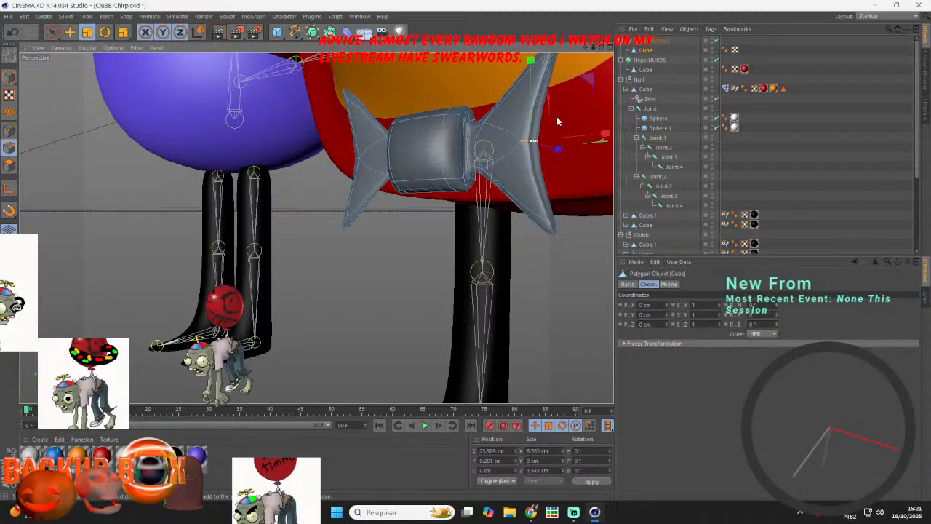
left_click_drag(601, 48, 432, 38)
left_click(446, 202, "shift")
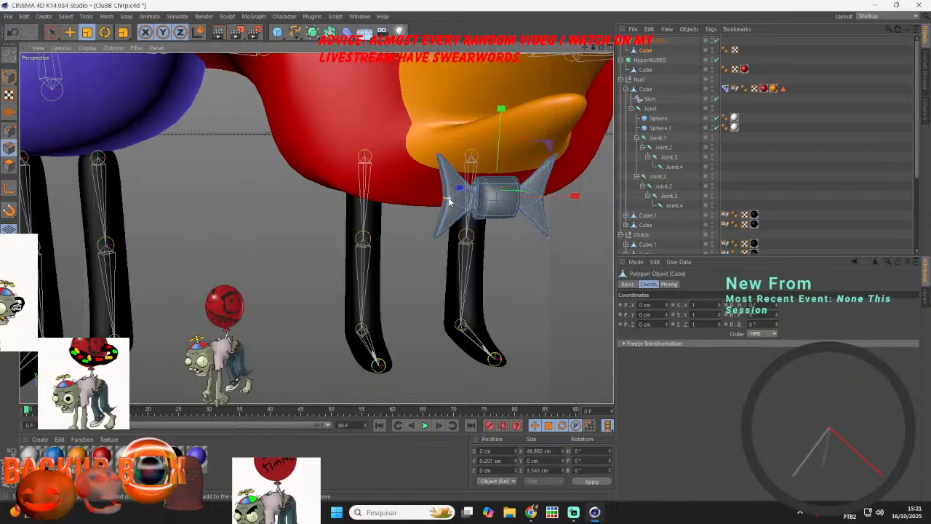
left_click_drag(586, 201, 449, 193)
left_click(10, 165)
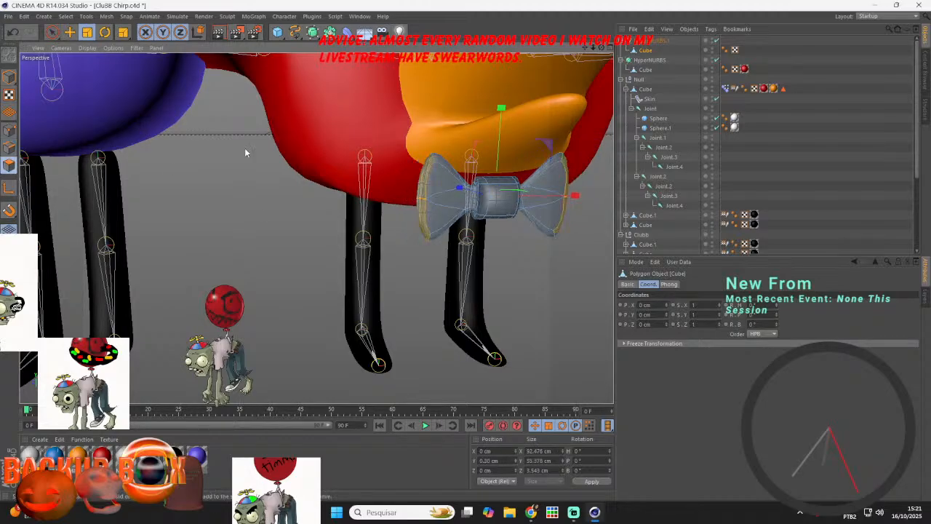
- Scale the knot's top and bottom faces to about 30 cm high, and shrink its corner faces to about 14 by 19 cm
left_click(494, 176)
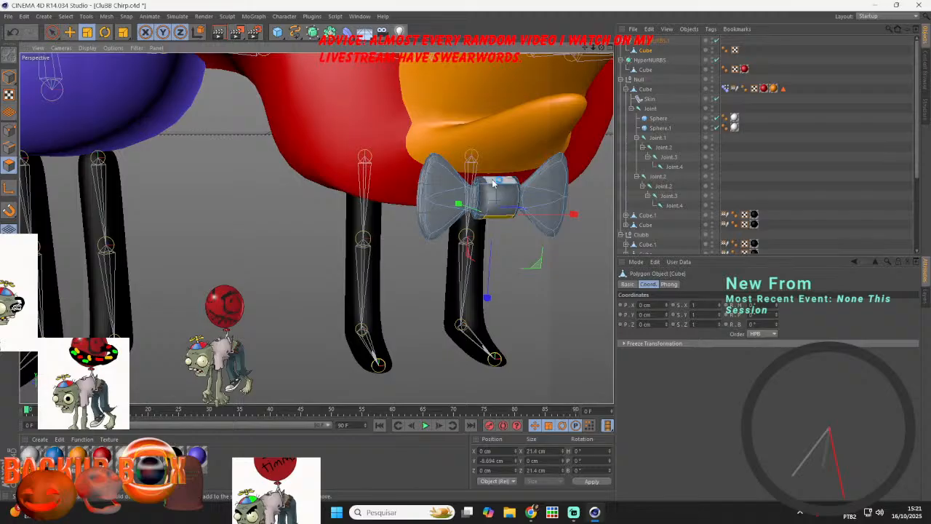
left_click_drag(501, 110, 521, 70)
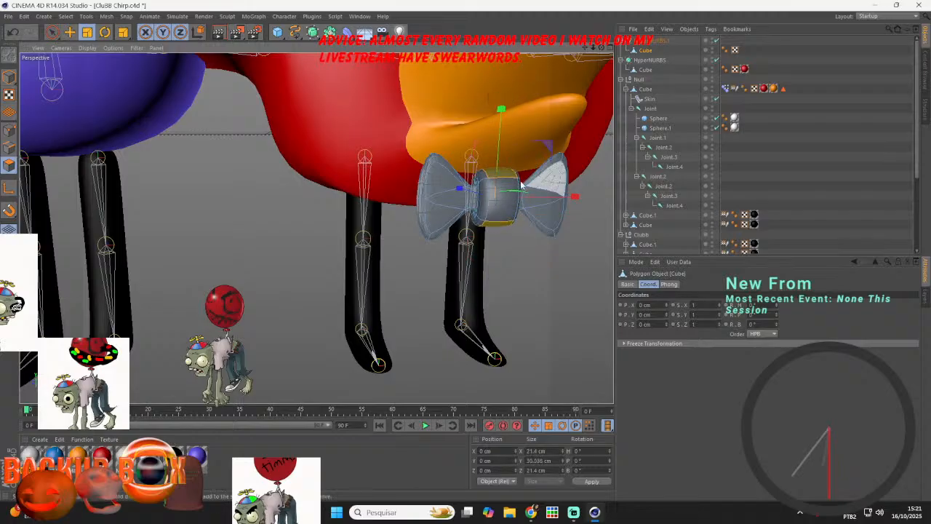
left_click(479, 178)
left_click(517, 176, "shift")
left_click(478, 219, "shift")
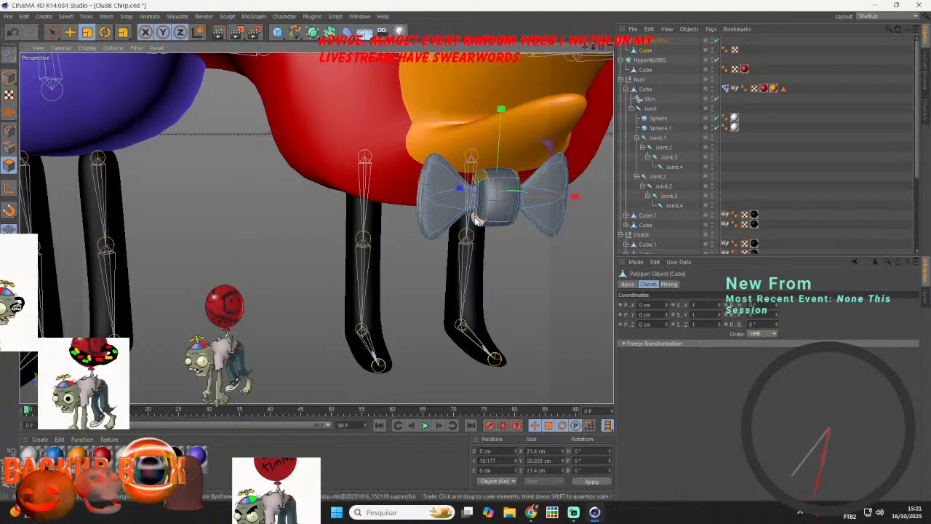
left_click_drag(551, 153, 534, 169)
left_click(488, 199)
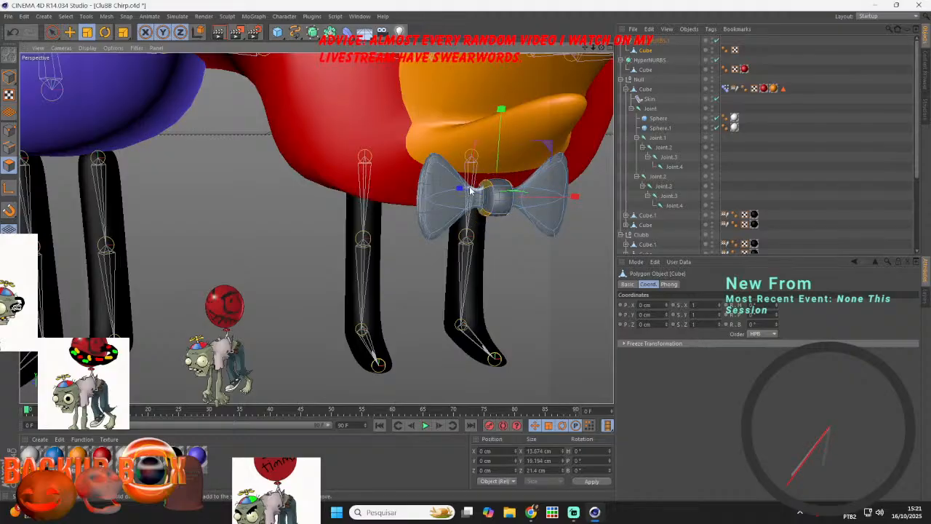
- Select the narrow faces joining the knot to each wing and scale them along X to widen the knot on both sides
left_click(473, 189)
left_click(472, 214, "shift")
left_click_drag(556, 198, 374, 214)
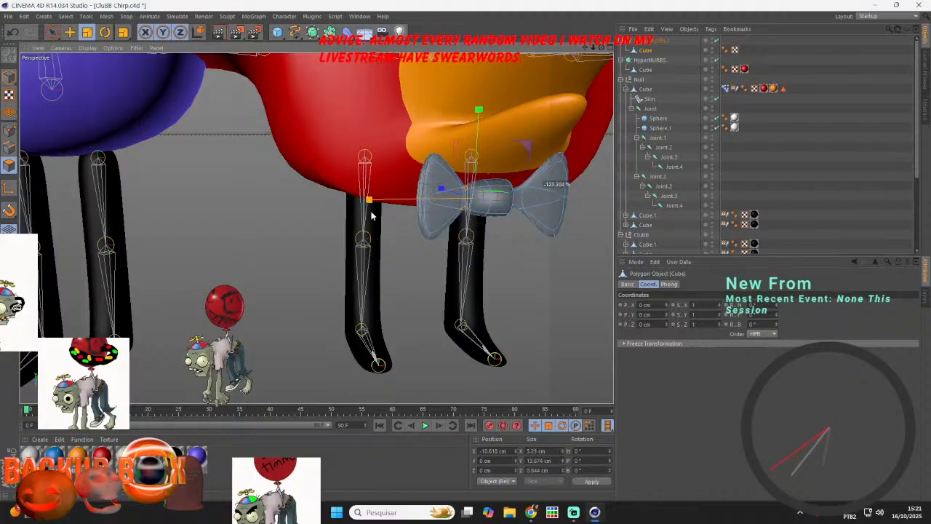
left_click(518, 187)
left_click(515, 211, "shift")
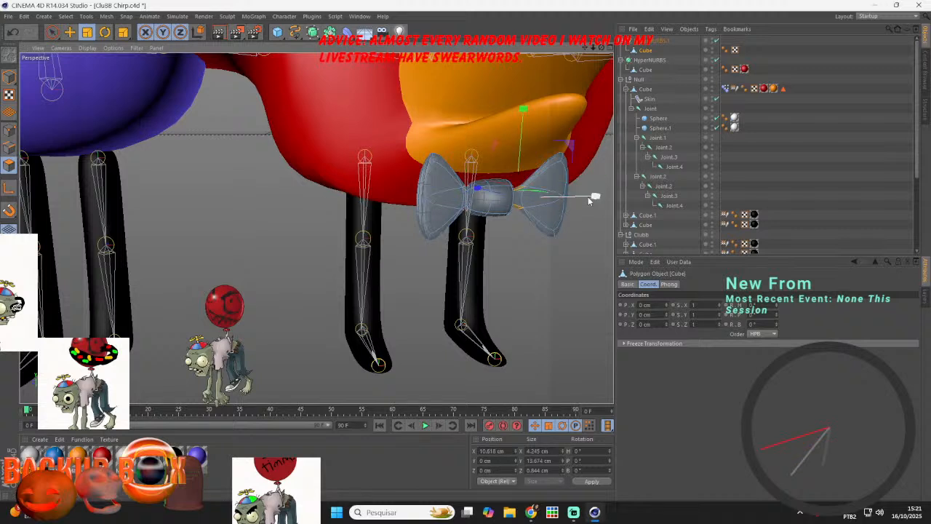
left_click_drag(454, 227, 399, 218)
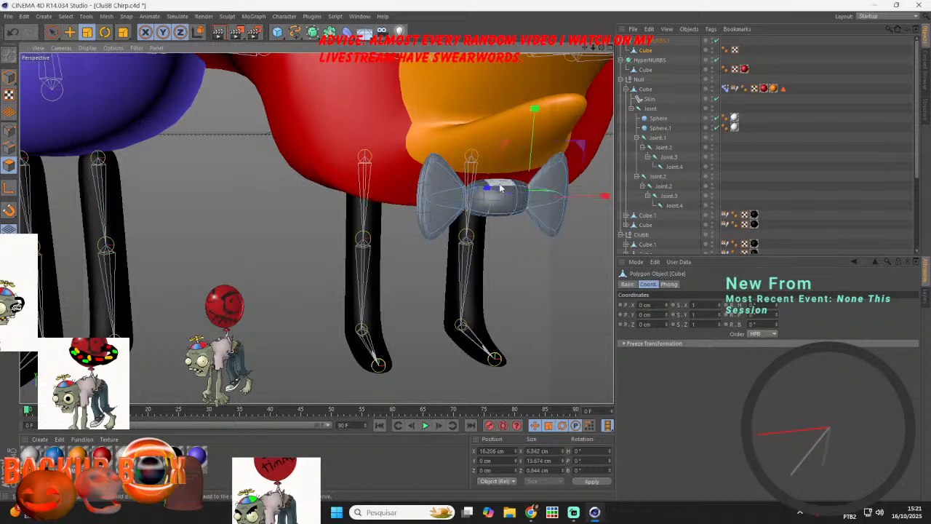
- Scale the knot's top and bottom faces to about 18 cm wide and 24 cm high to round out the knot
left_click(499, 186)
left_click(491, 216, "shift")
mouse_move(572, 198)
left_mouse_down()
mouse_move(623, 199)
mouse_move(582, 198)
left_mouse_up()
left_click_drag(503, 109, 520, 88)
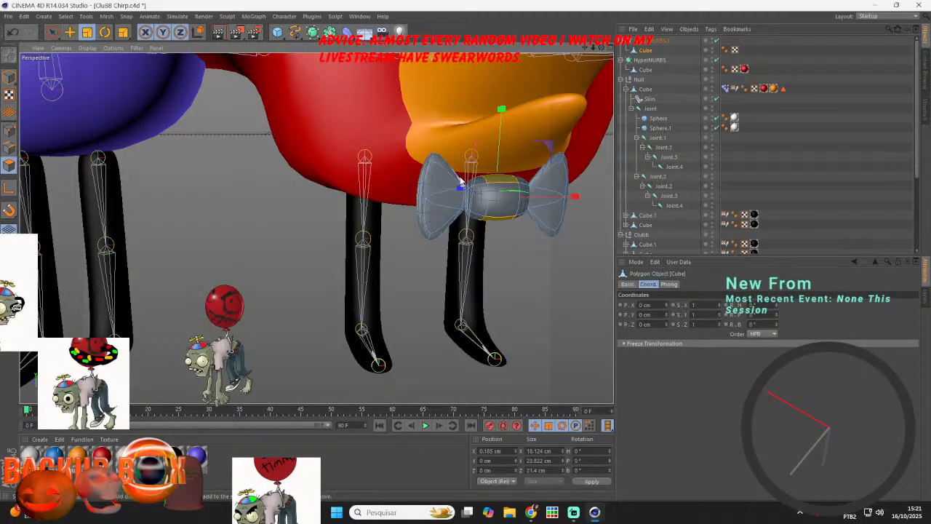
- Select the inner sloping faces of both wings and scale them to about 40 cm wide and 49 cm high to round the bow
left_click(453, 172)
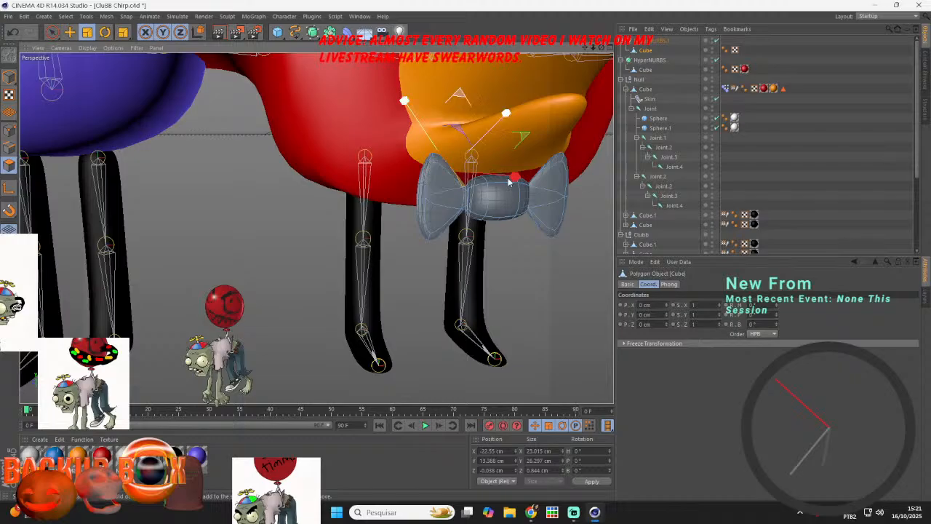
left_click(535, 180, "shift")
left_click(457, 217, "shift")
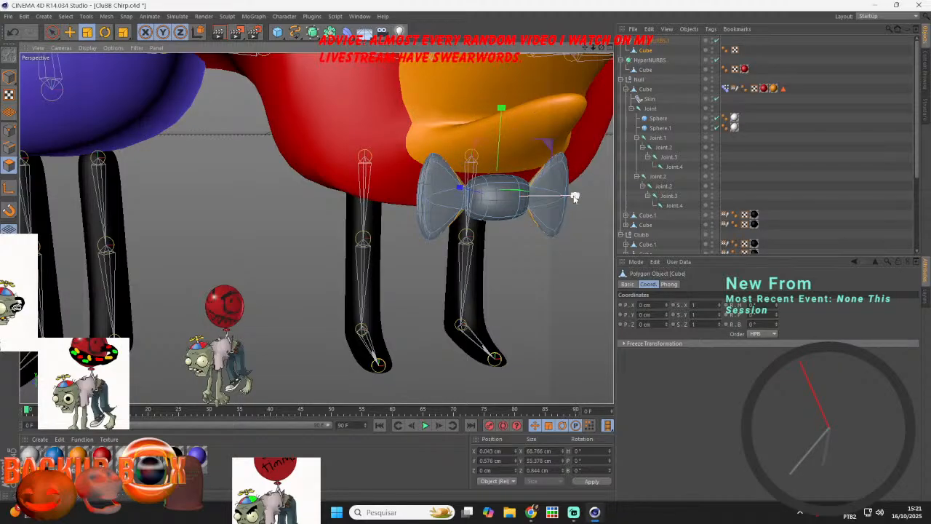
left_click_drag(576, 196, 541, 202)
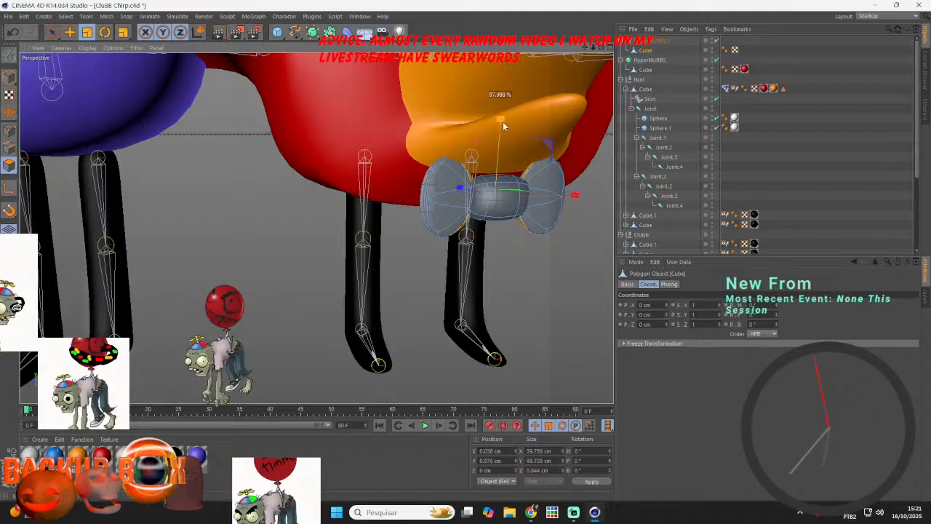
left_click(518, 293)
- Check the stream chat in Streamlabs Desktop and return to Cinema 4D to inspect the bow tie from the front
left_click_drag(585, 48, 466, 47)
key("alt+Tab")
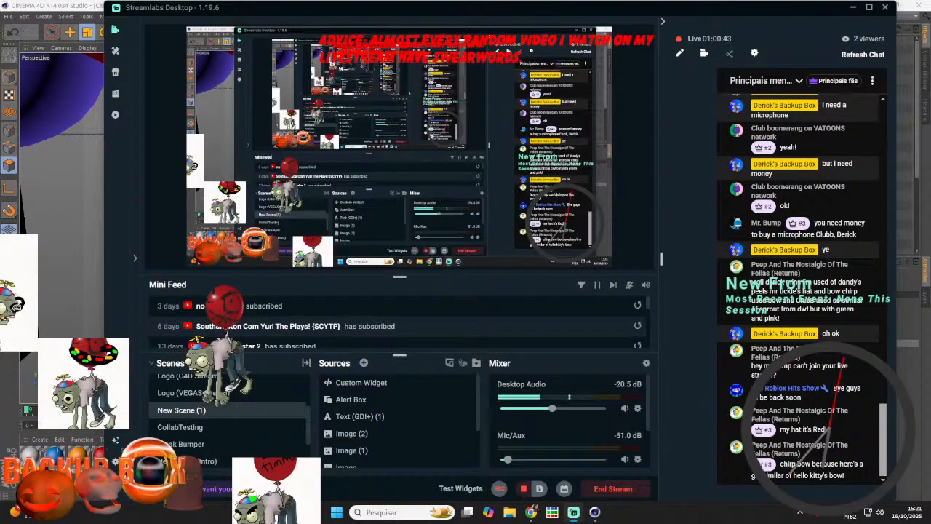
left_click(595, 512)
scroll(347, 239, "up", 3)
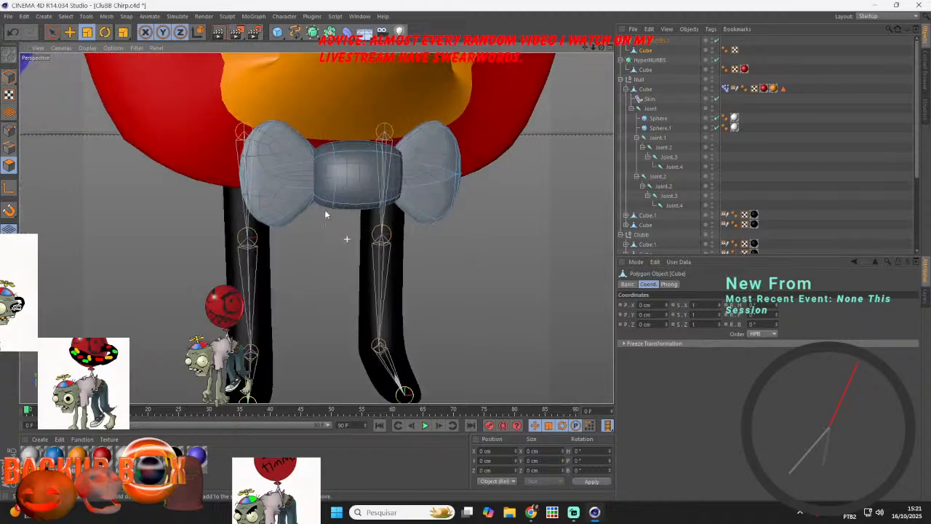
left_click(278, 155)
left_click(276, 195, "shift")
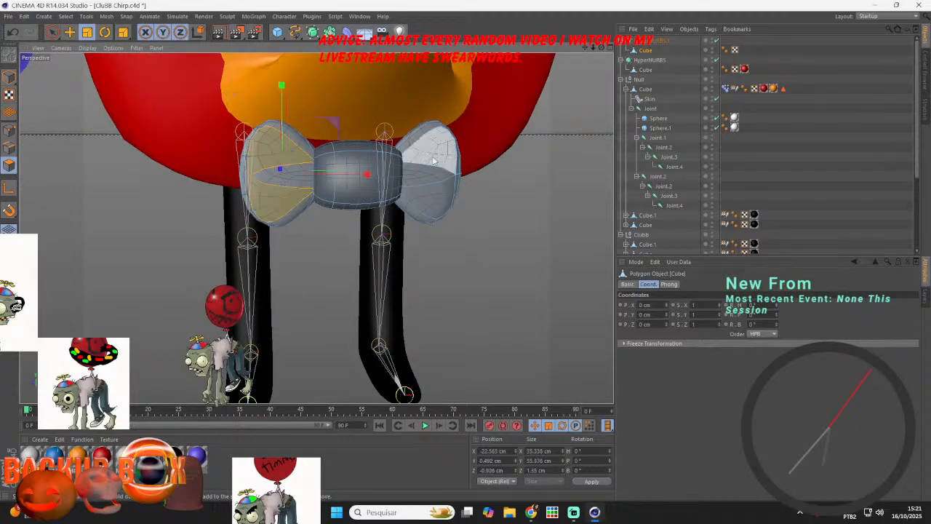
left_click(434, 161, "shift")
left_click(434, 194, "shift")
- Select the narrow middle faces on the front of both bow wings and subdivide them
left_click_drag(599, 48, 587, 51)
left_click(225, 199)
left_click(307, 208, "shift")
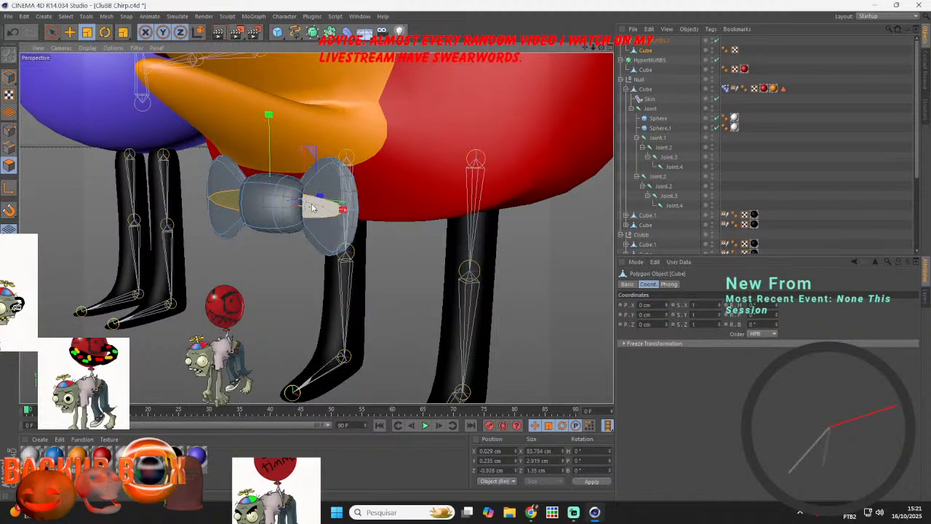
right_click(315, 209)
left_click(356, 454)
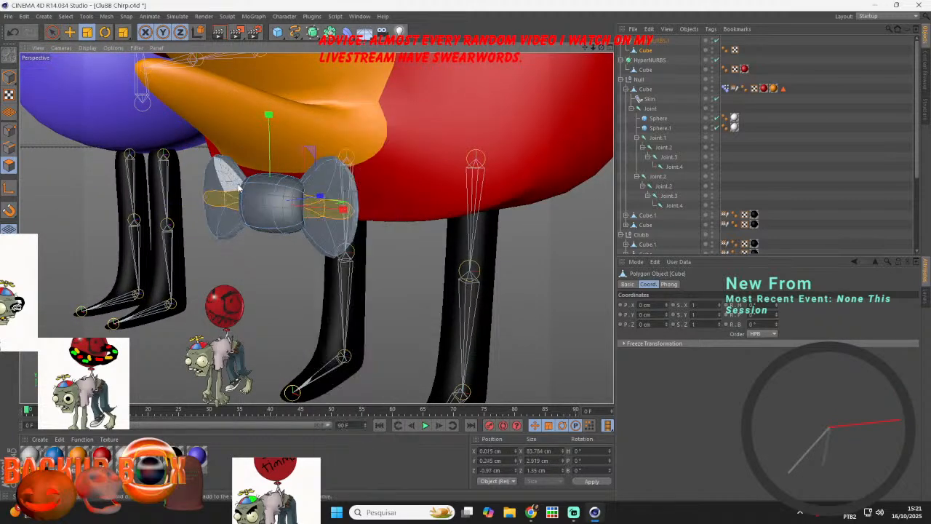
- Pull the front faces above and below the middle strip of both wings forward along Z to puff out the bow, and save the project
left_click(230, 177)
left_click(215, 179, "shift")
left_click(213, 216, "shift")
left_click(338, 231, "shift")
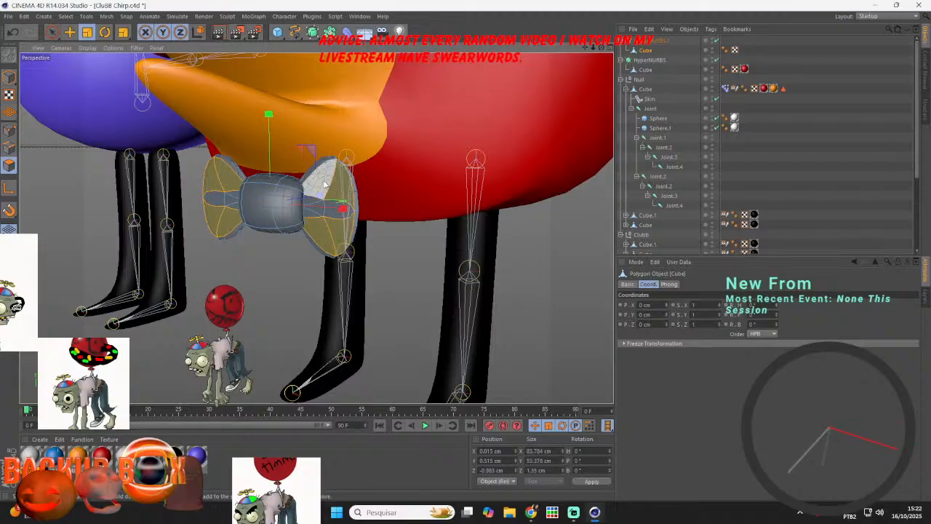
key("e")
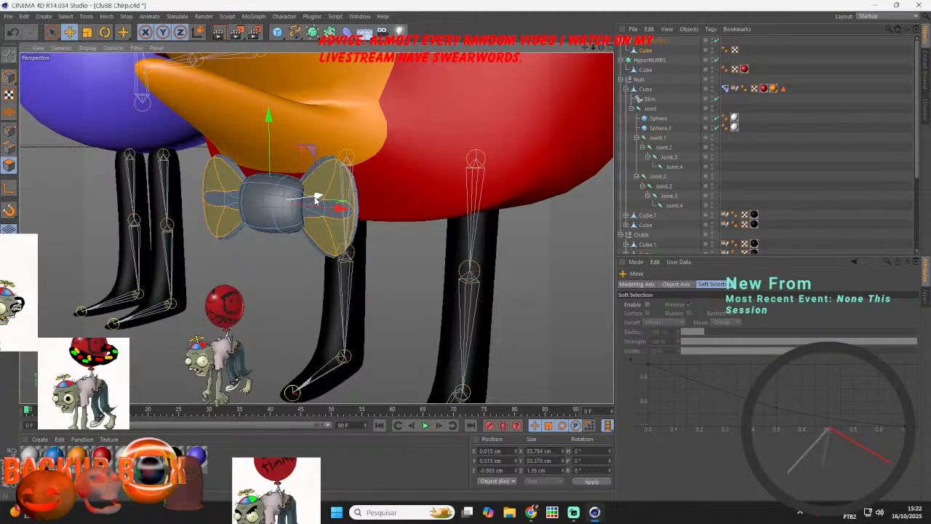
left_click_drag(316, 201, 247, 244)
left_click(246, 255)
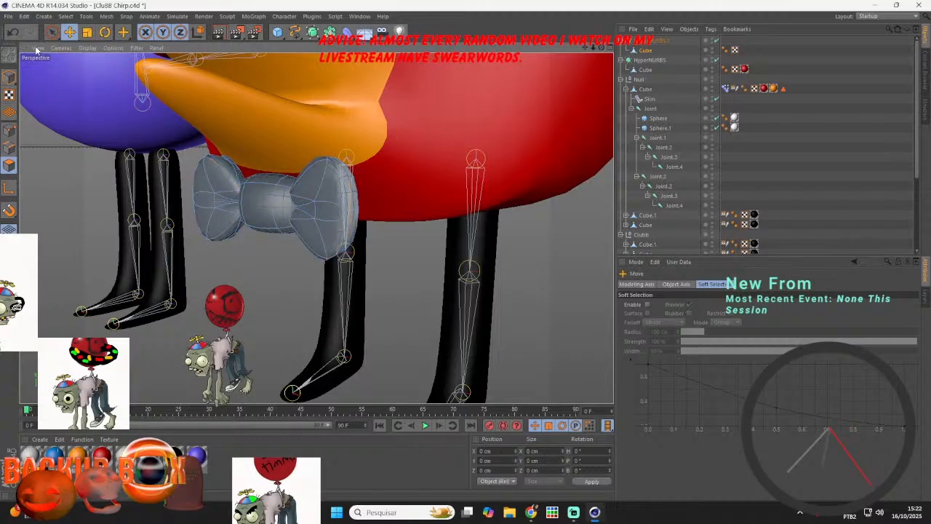
left_click(8, 16)
left_click(32, 95)
- Create a pink material with colour R 204, G 0, B 79, apply it to the bow, and save the project
left_click(671, 45)
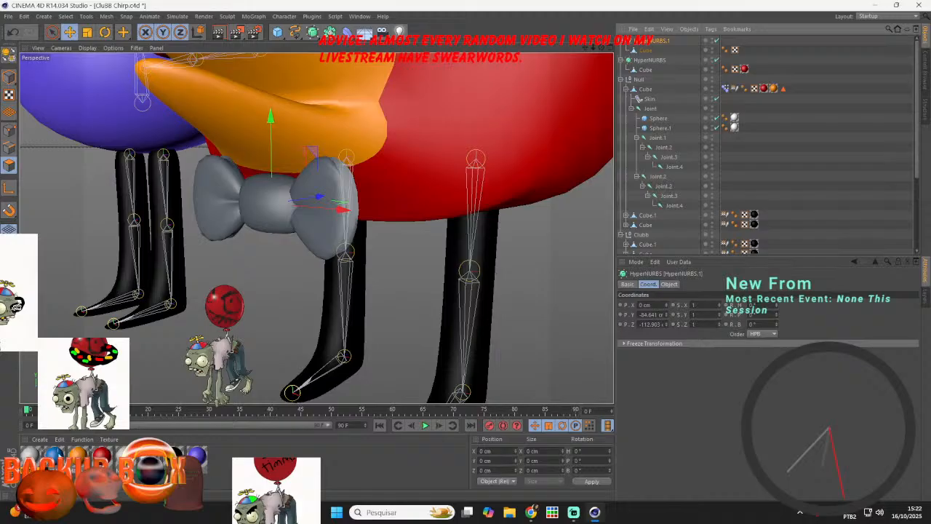
left_click(34, 456)
double_click(33, 456)
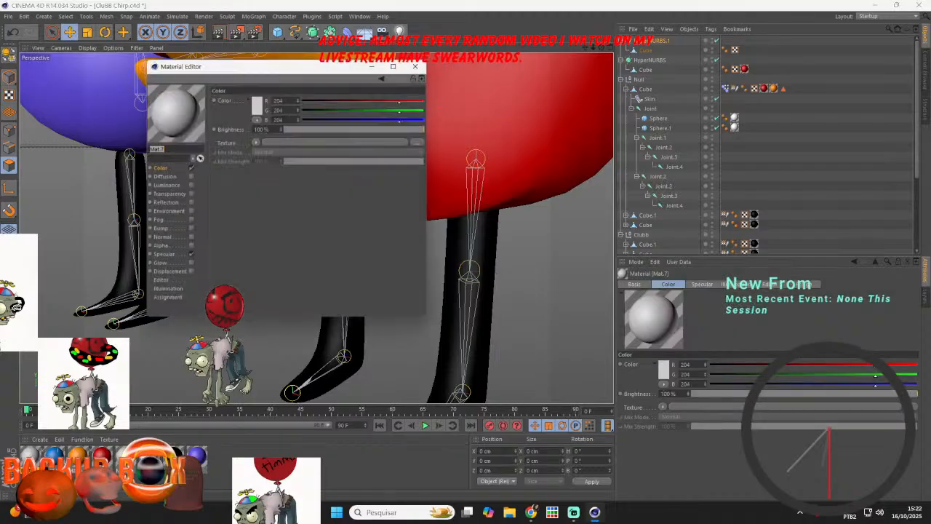
left_click_drag(359, 118, 301, 118)
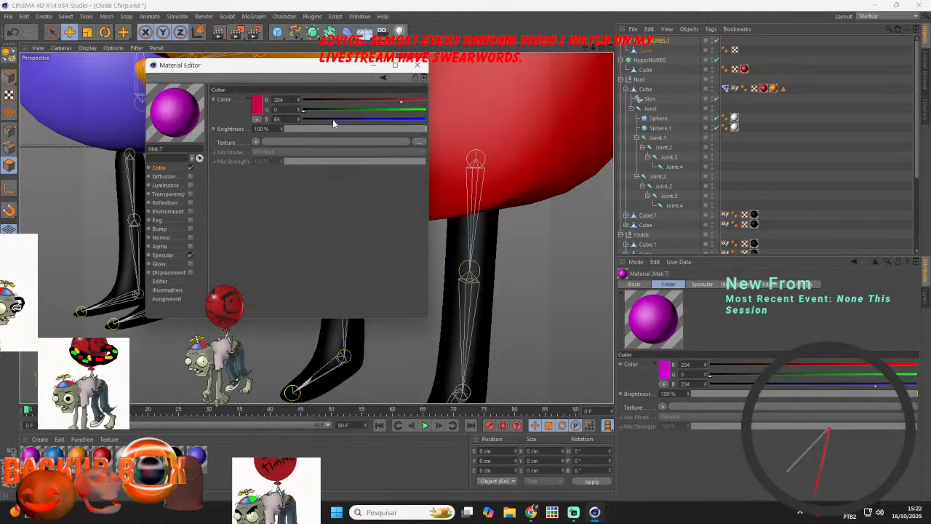
left_click(417, 64)
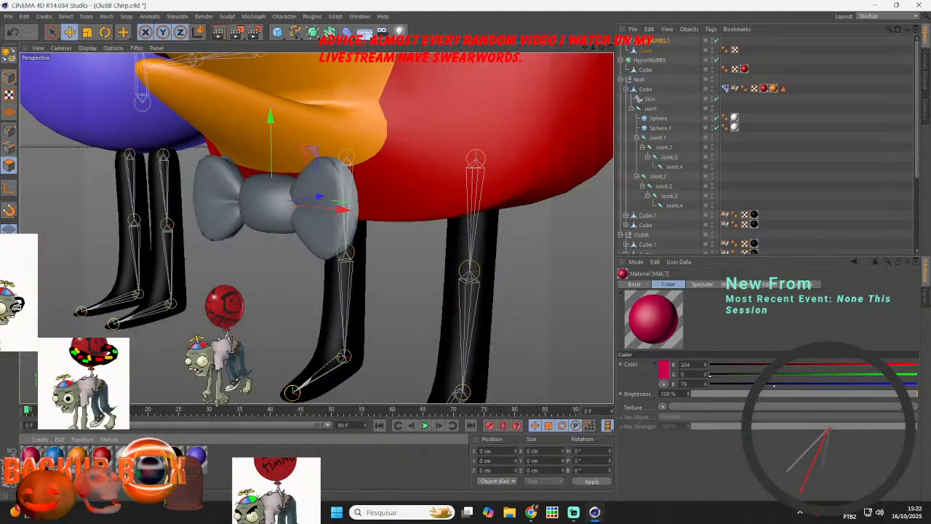
left_click_drag(196, 308, 223, 207)
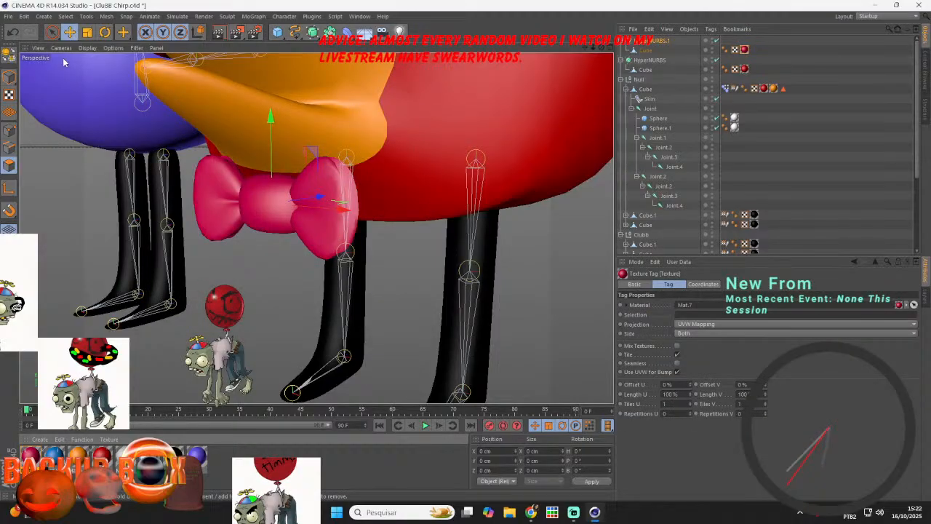
left_click(11, 19)
left_click(31, 96)
- Make the bow's HyperNURBS.1 a child of the bird's top-level Joint and save the project
mouse_move(601, 48)
left_mouse_down()
mouse_move(613, 48)
mouse_move(601, 48)
left_mouse_up()
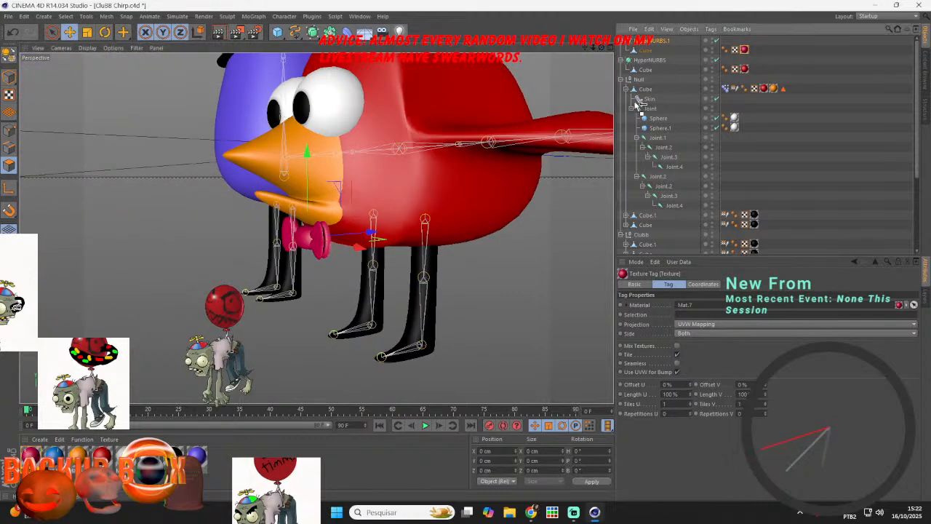
left_click_drag(646, 109, 647, 109)
left_click(9, 16)
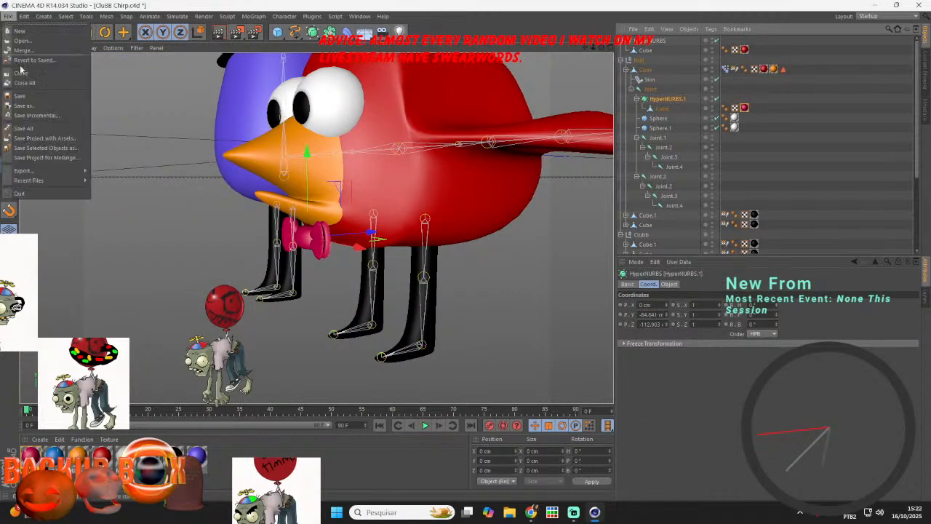
left_click(20, 97)
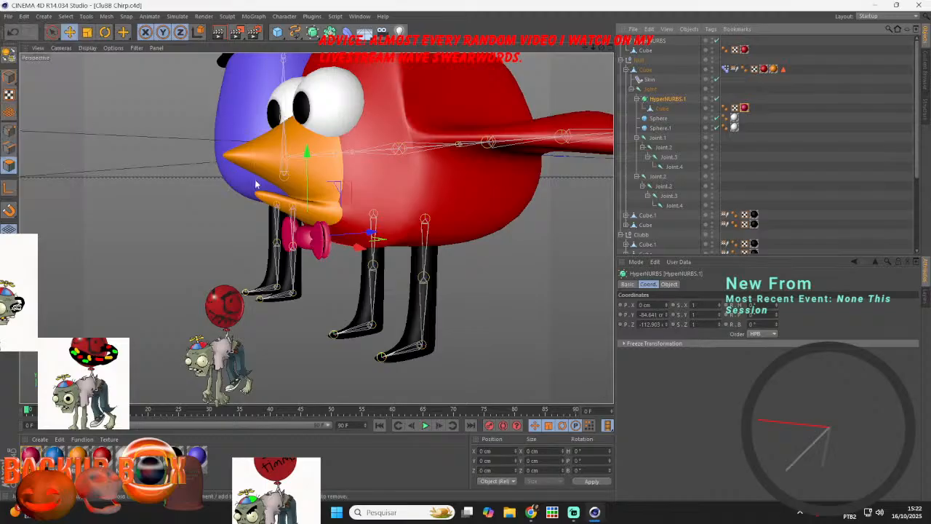
- Move the bow back along Z to about -98 cm so it sits against the bird's body beneath the beak
left_click(755, 136)
left_click(660, 102)
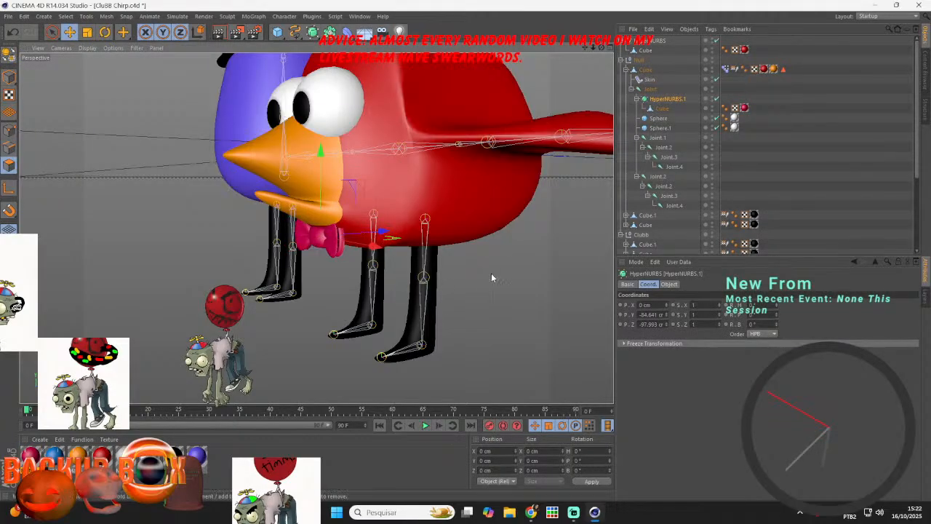
left_click_drag(594, 48, 638, 44)
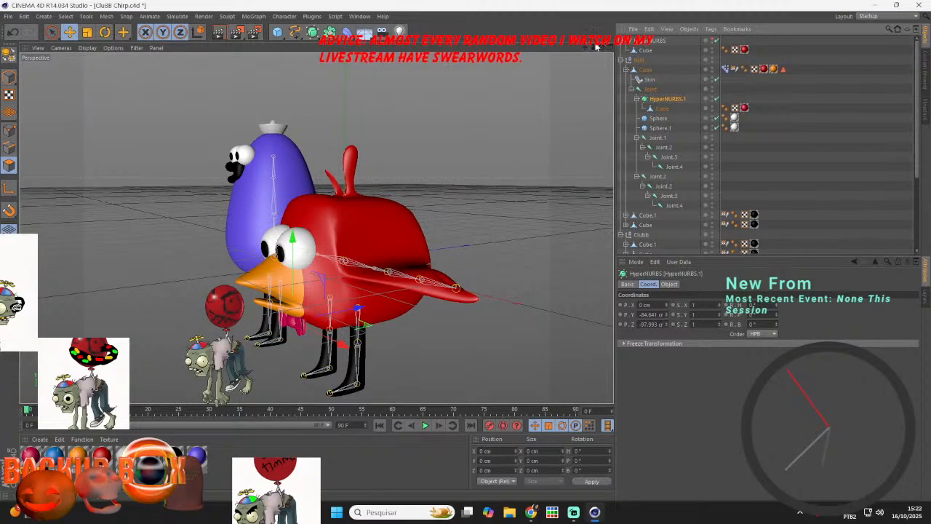
- Save the ClubB Chirp.c4d scene
left_click_drag(595, 48, 191, 48)
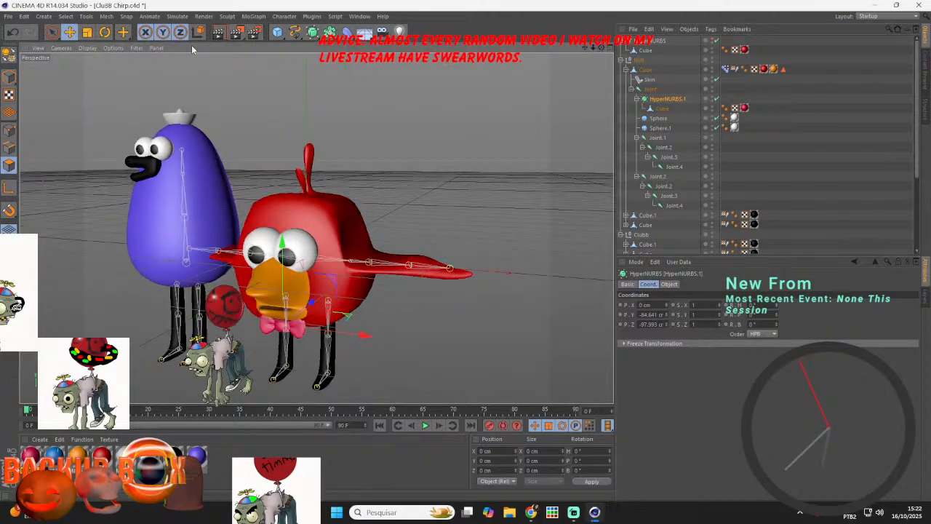
left_click(8, 17)
left_click(7, 16)
- Check the live chat in Streamlabs Desktop and the YouTube video in Chrome, returning to Cinema 4D
left_click(574, 513)
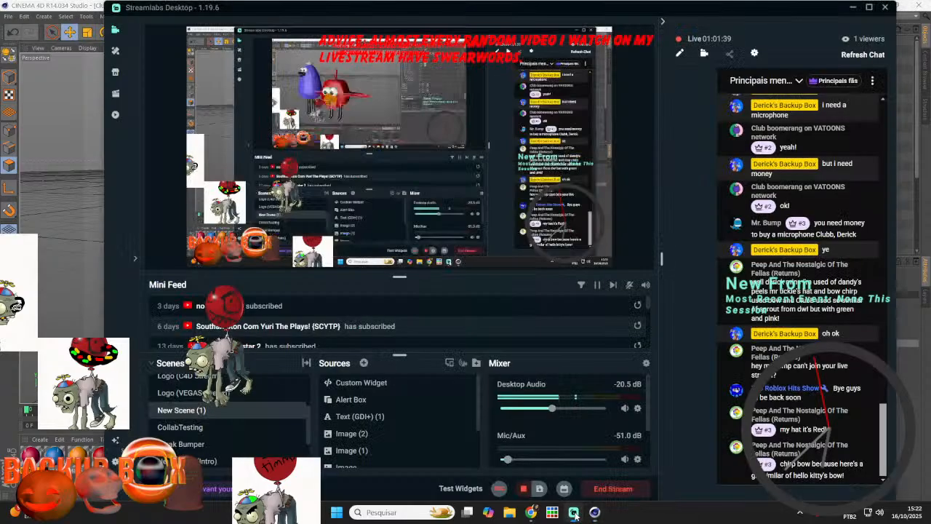
left_click(532, 513)
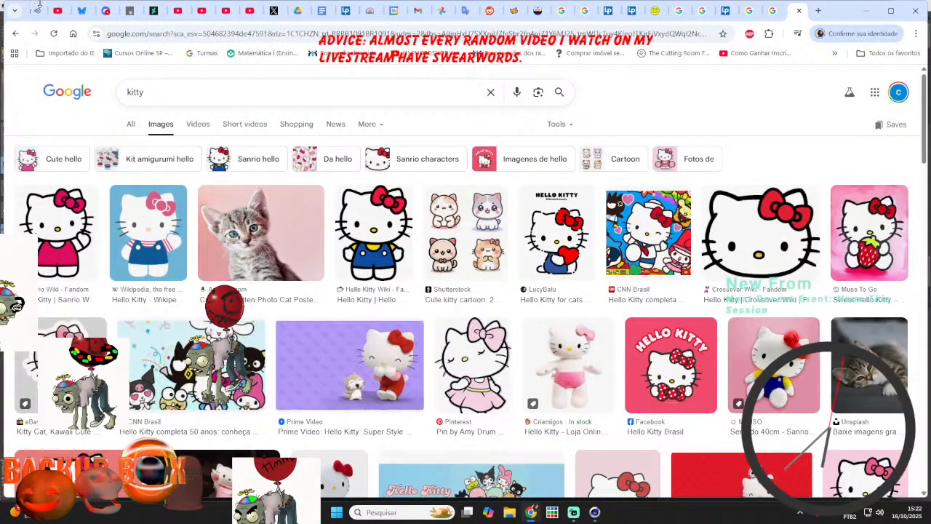
left_click(38, 9)
mouse_move(837, 20)
left_mouse_down()
mouse_move(837, 65)
mouse_move(837, 21)
left_mouse_up()
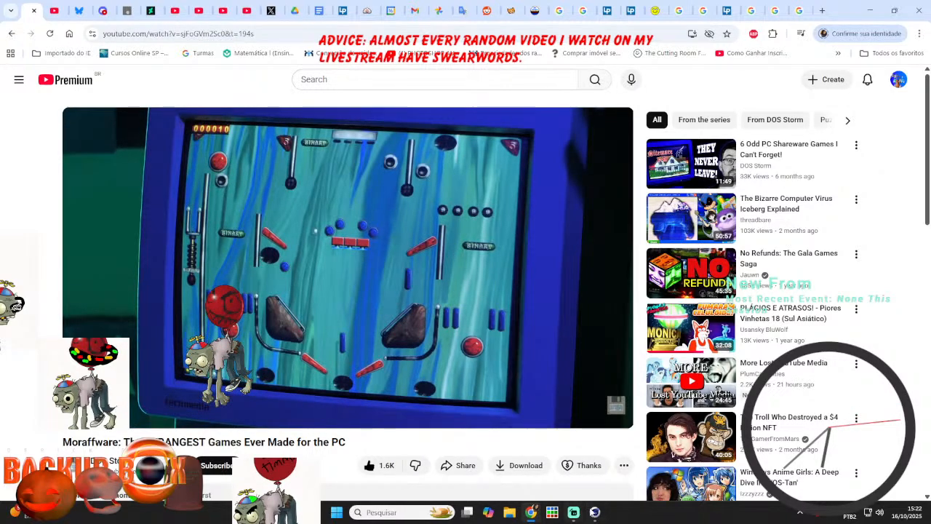
left_click(596, 513)
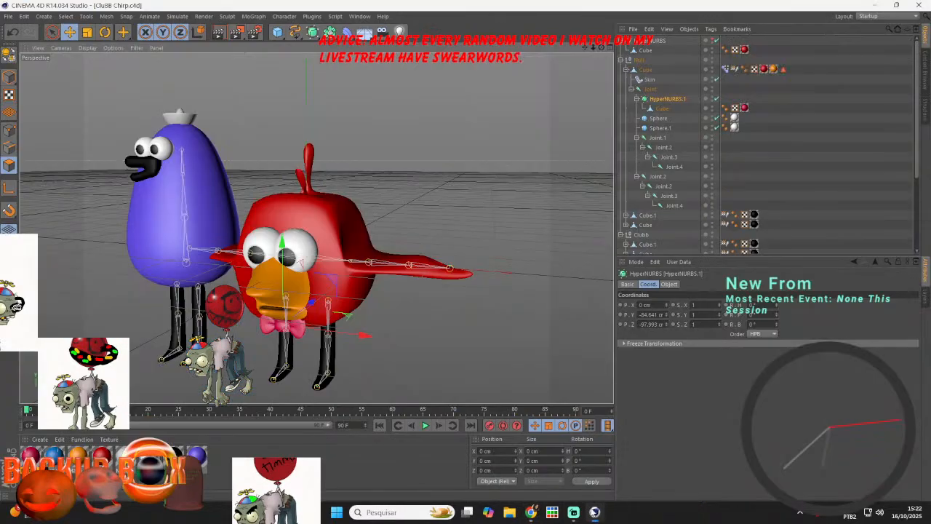
left_click(574, 512)
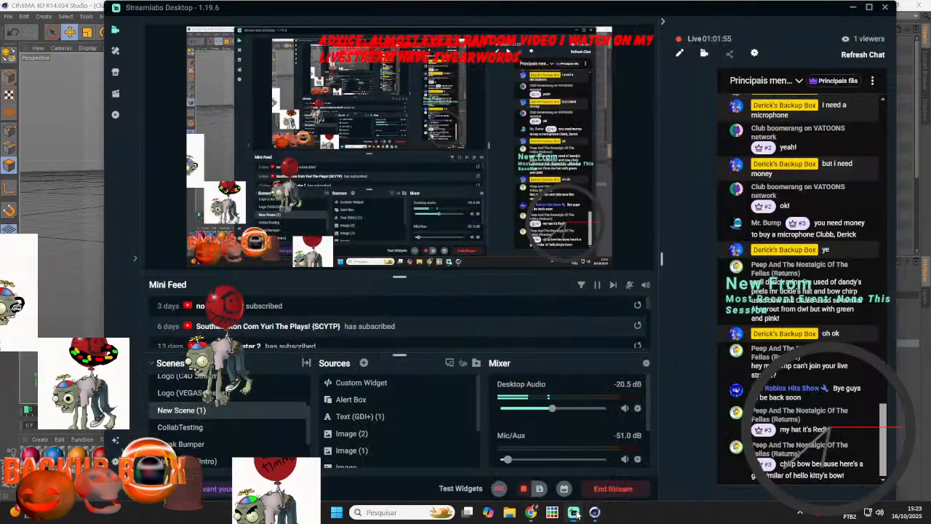
left_click(40, 306)
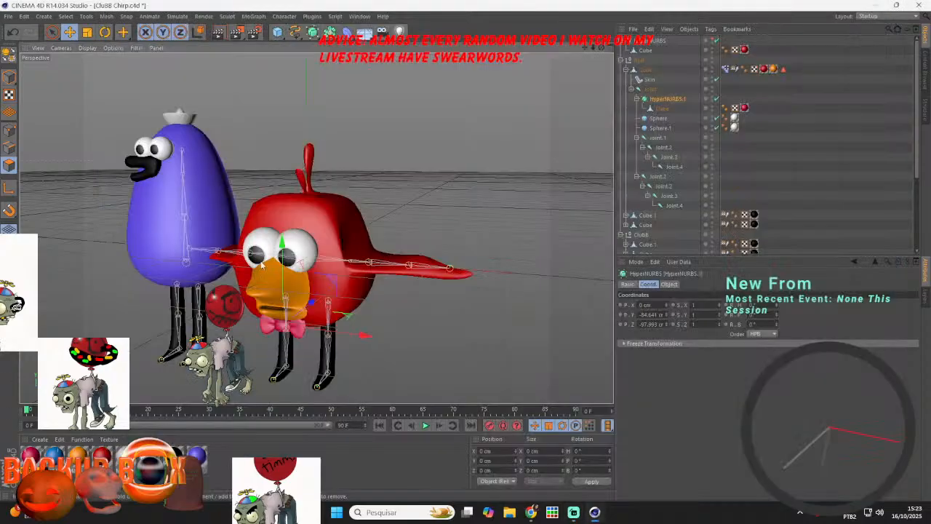
- Collapse the red bird's Null hierarchy and check the live chat in Streamlabs Desktop
left_click(624, 60)
left_click(572, 518)
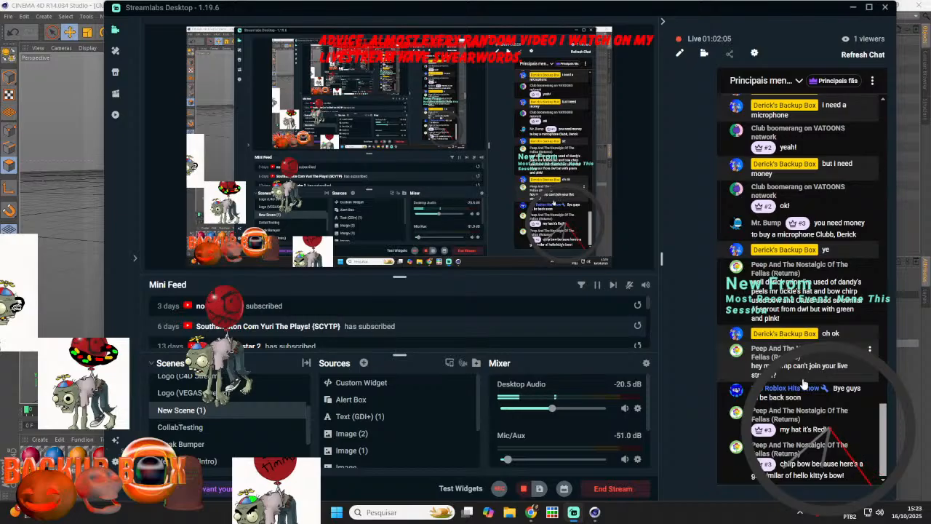
left_click(906, 371)
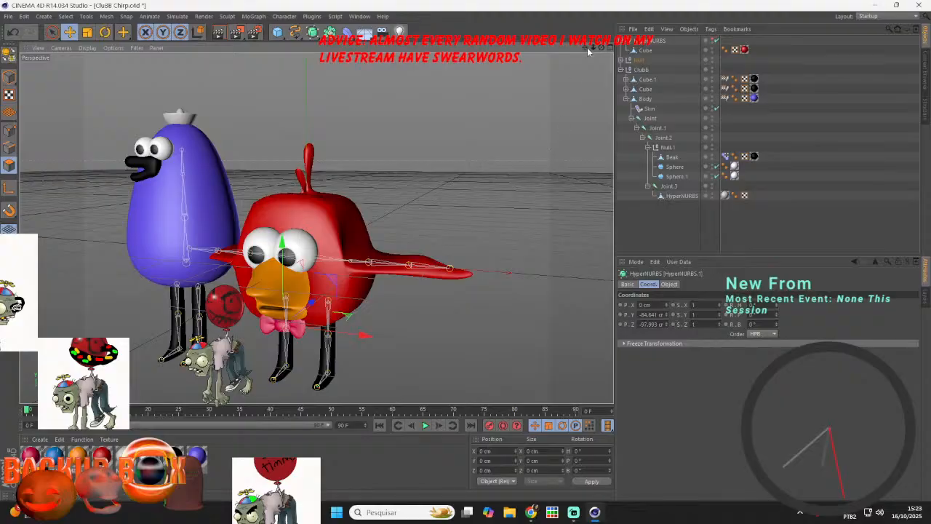
- Switch to Model mode and save the ClubB Chirp.c4d scene under its existing name
left_click_drag(586, 48, 630, 73)
left_click(9, 77)
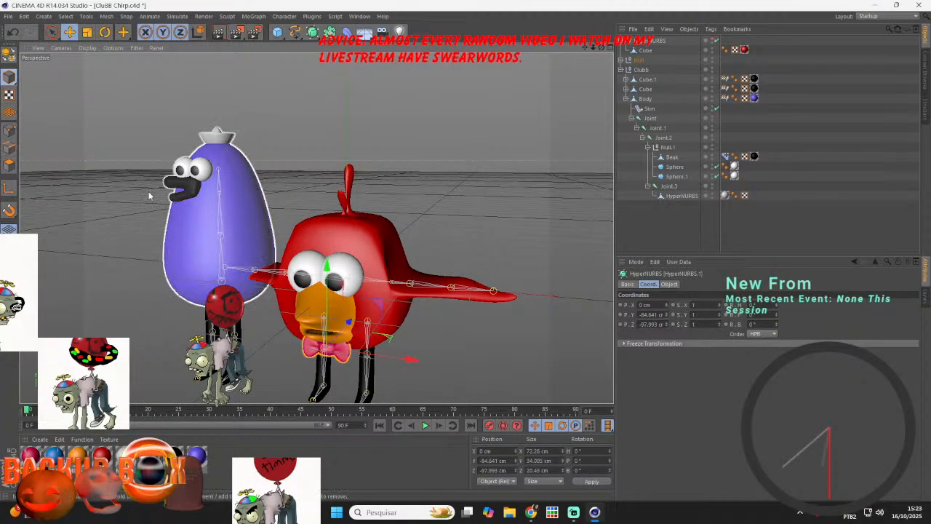
scroll(127, 160, "up", 5)
left_click(8, 16)
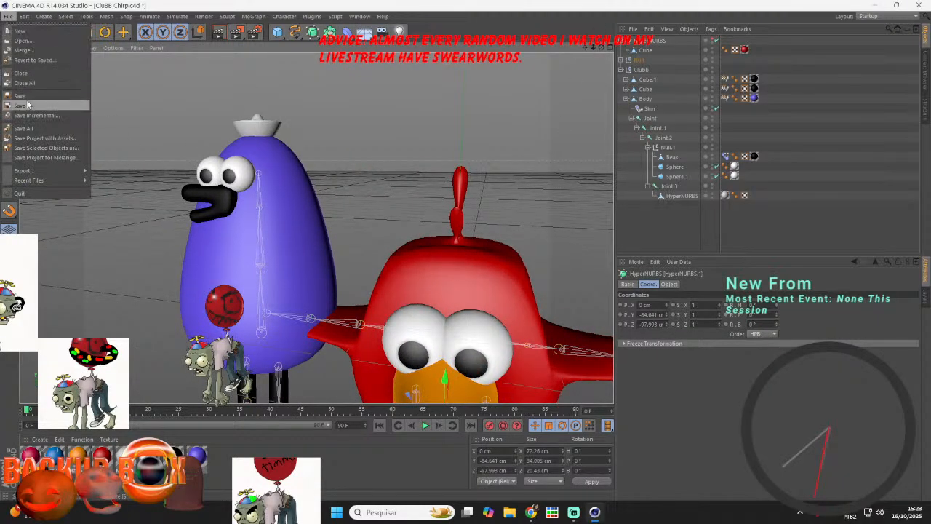
left_click(48, 104)
left_click(432, 254)
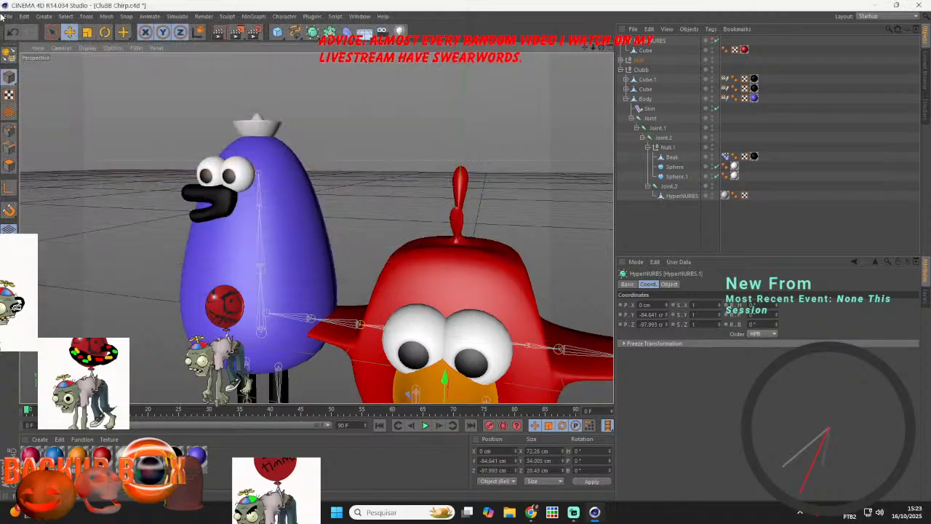
left_click(8, 16)
left_click(14, 96)
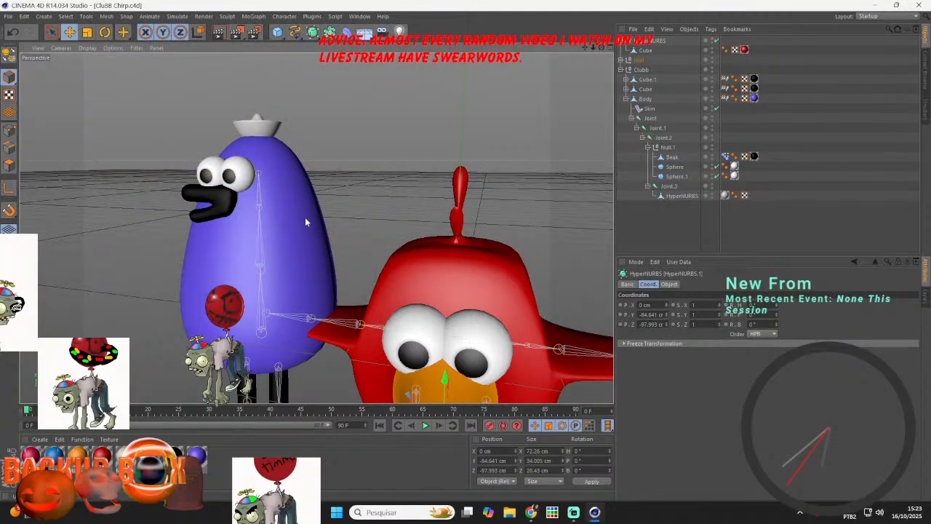
- Open a chat participant's channel from the YouTube Studio live chat in Chrome, then return to Cinema 4D
left_click(531, 512)
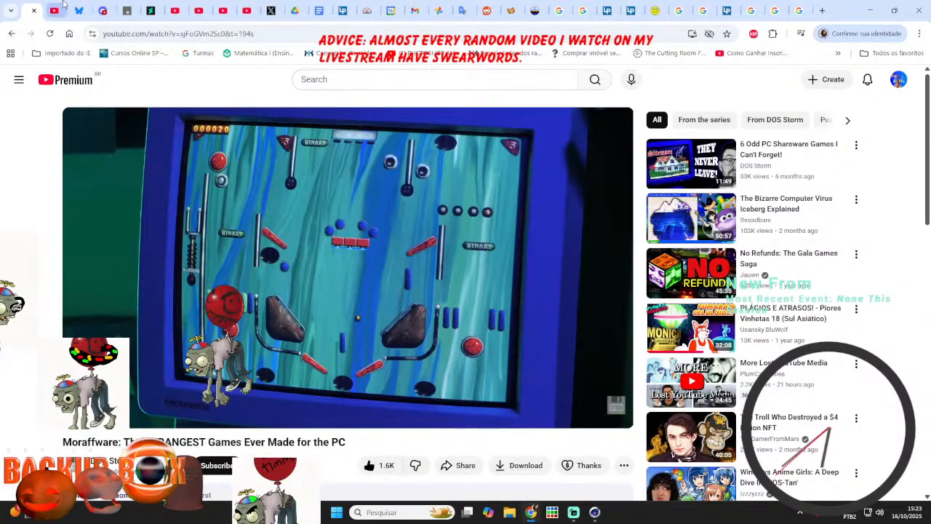
left_click(34, 11)
left_click(902, 223)
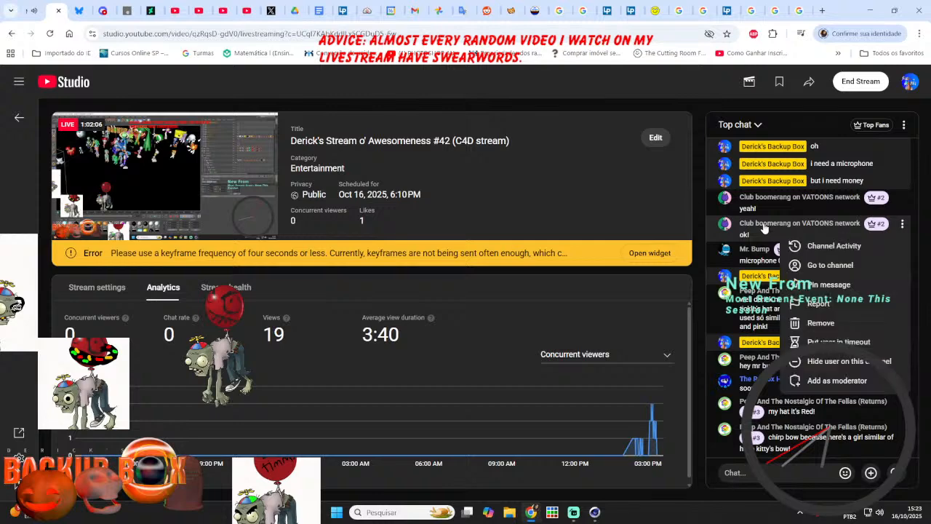
left_click(811, 263)
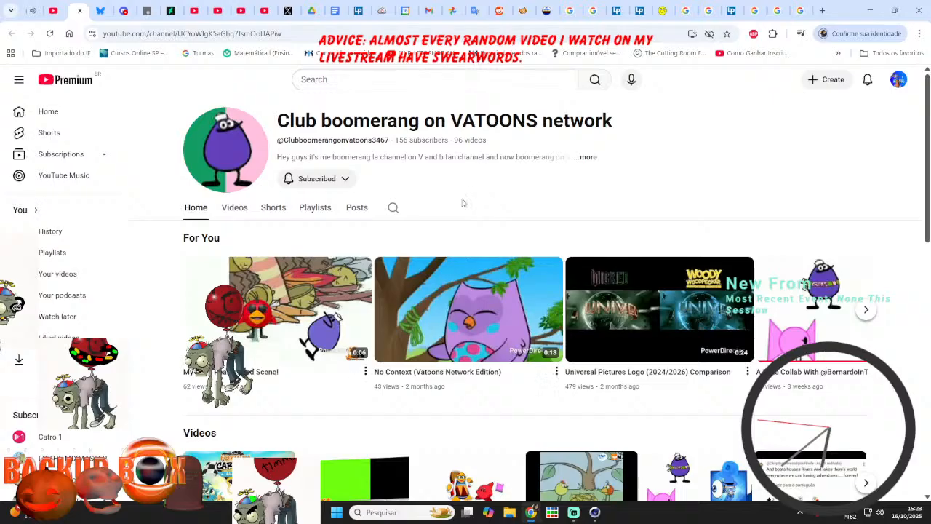
left_click(35, 7)
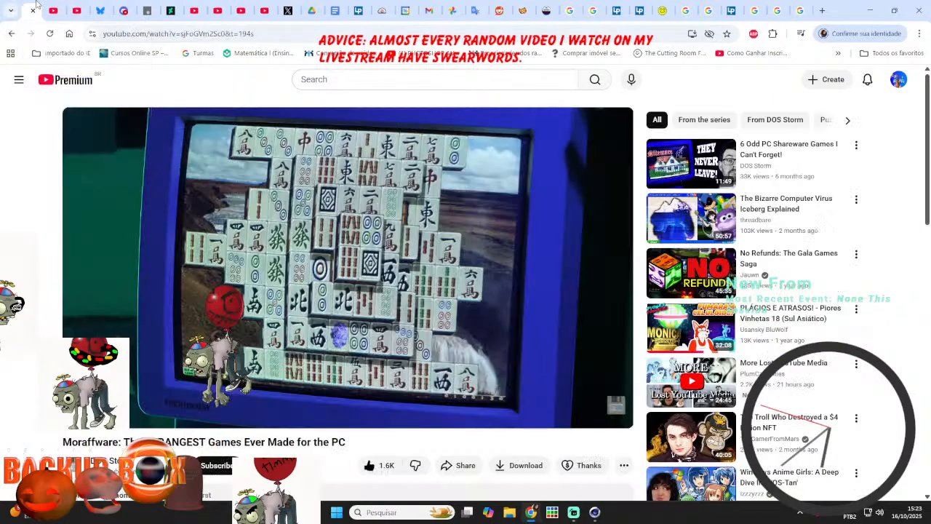
left_click(595, 513)
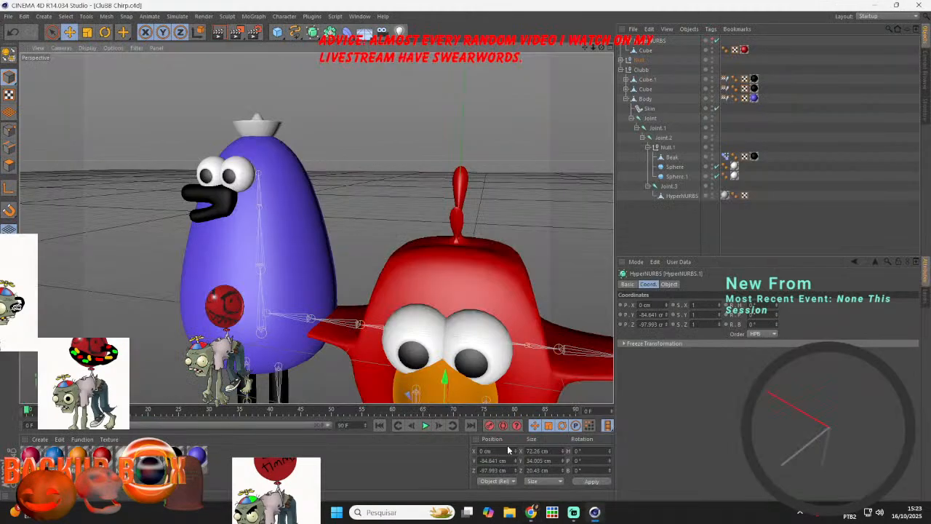
left_click(574, 513)
left_click(594, 514)
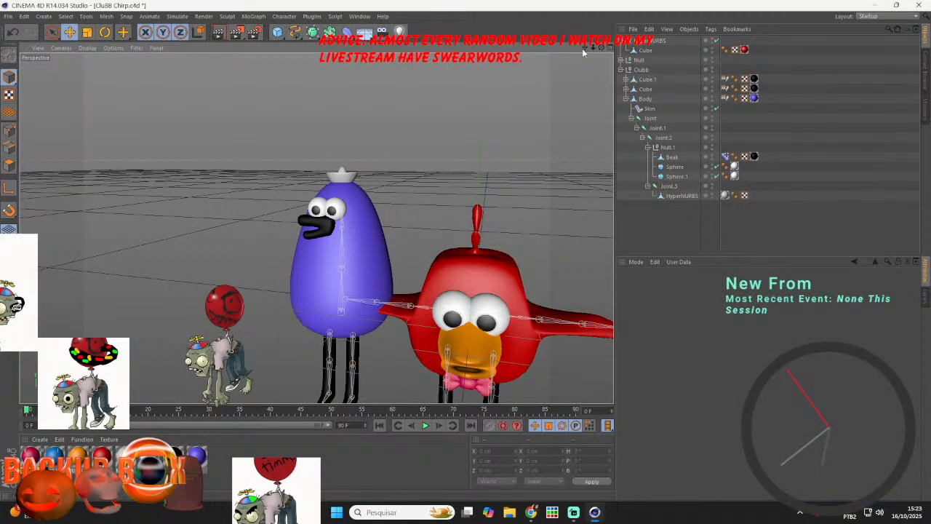
- Expand the red bird's Null group and rename it "Chirp"
left_click_drag(583, 48, 592, 48)
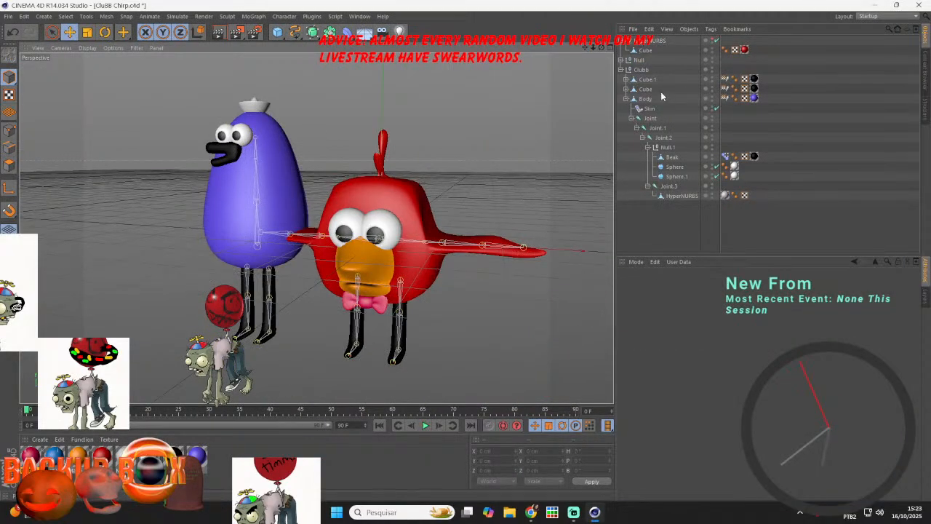
left_click(620, 60)
left_click(640, 61)
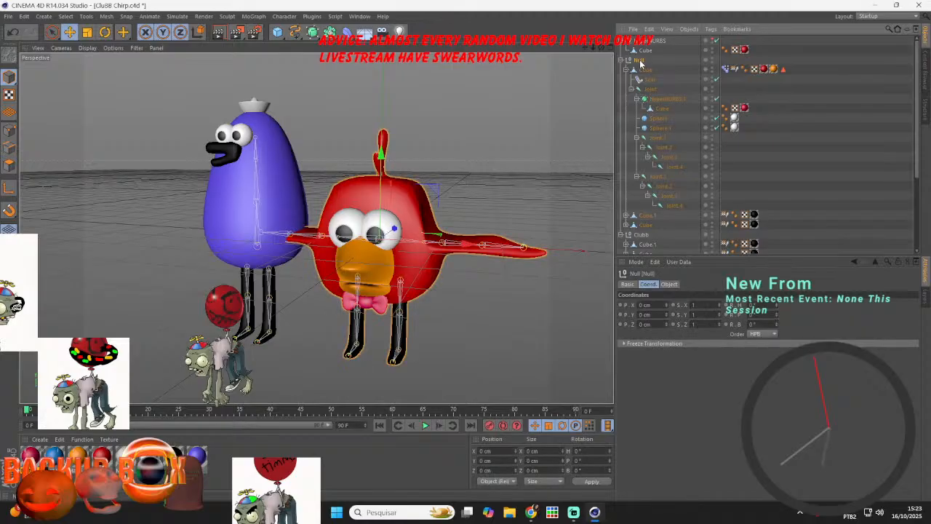
double_click(641, 61)
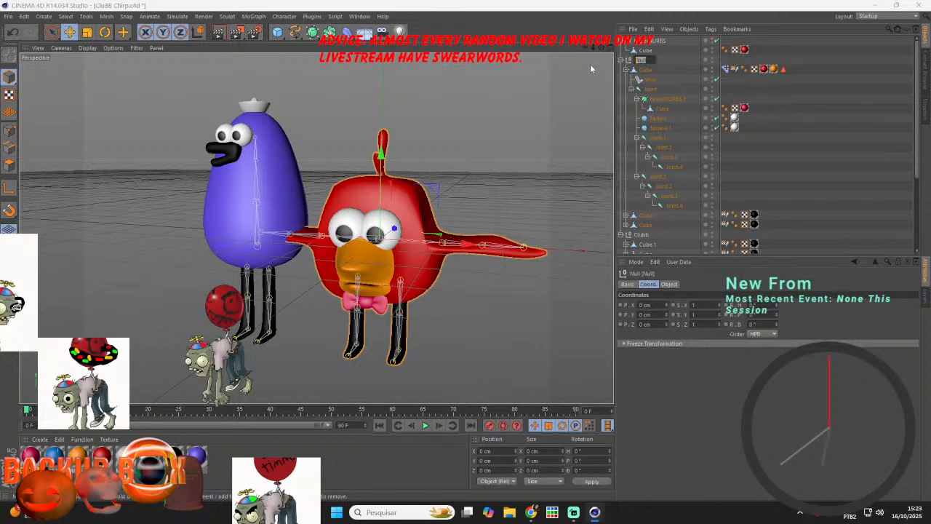
type("Chirp")
key("Return")
- Save the scene with the renamed bird group
left_click(638, 29)
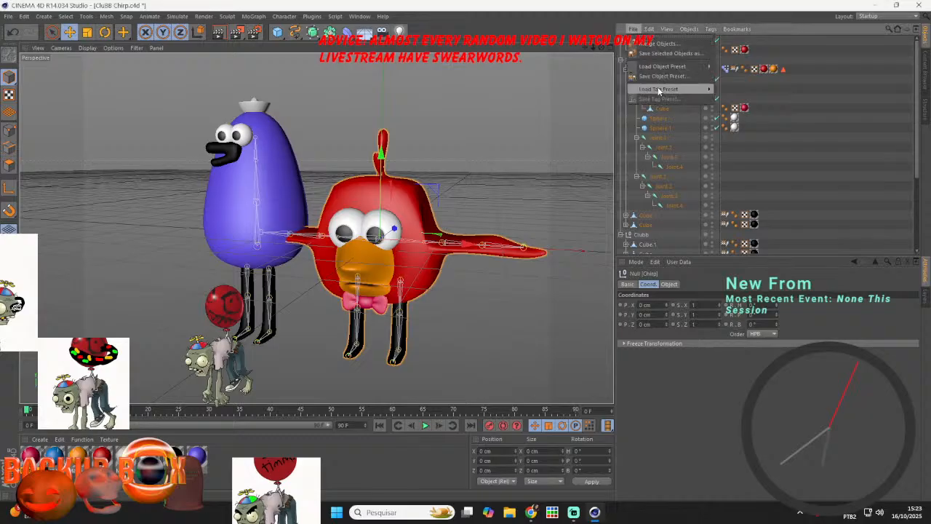
left_click(643, 82)
left_click(641, 84)
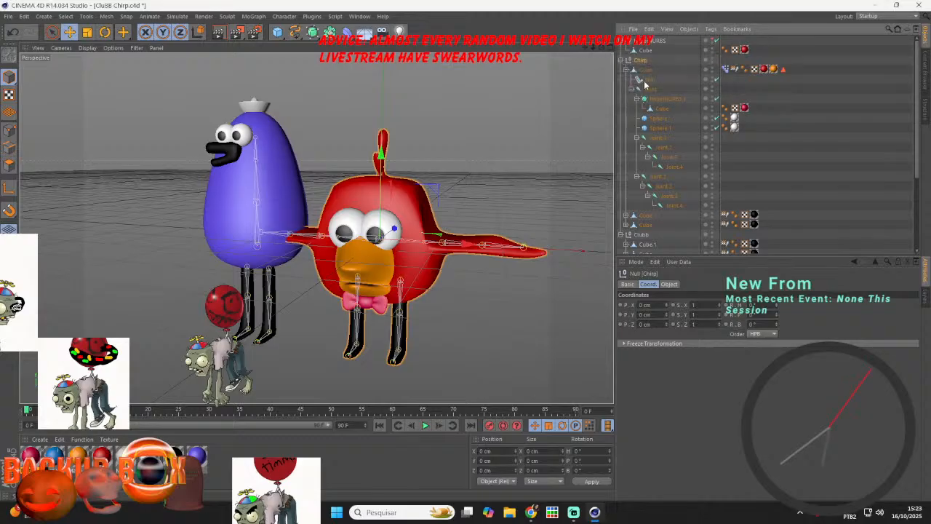
left_click(8, 17)
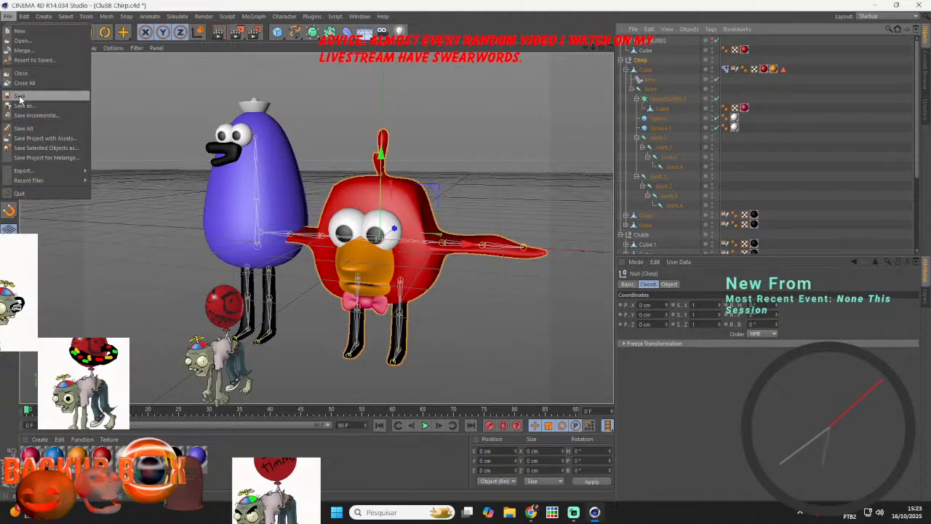
left_click(21, 97)
- Check the stream chat in Streamlabs Desktop and the playing video in Chrome
left_click(574, 514)
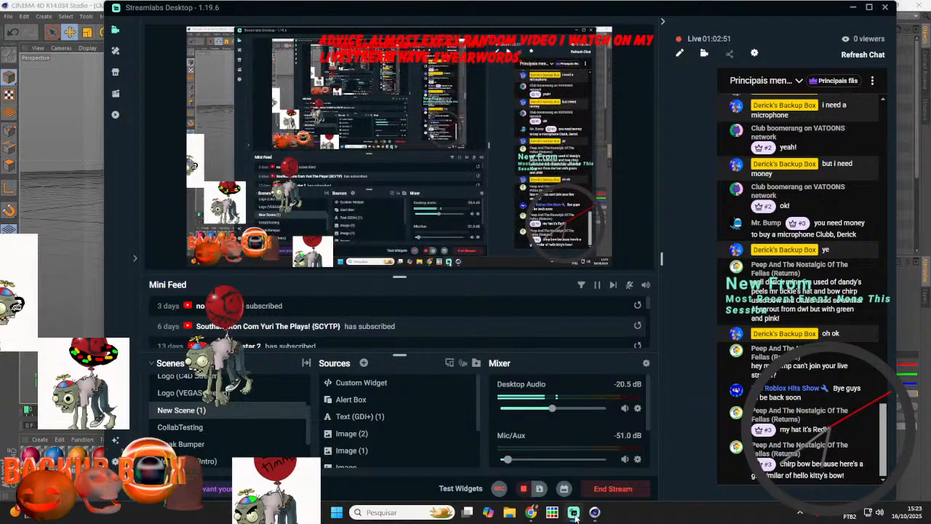
left_click(531, 512)
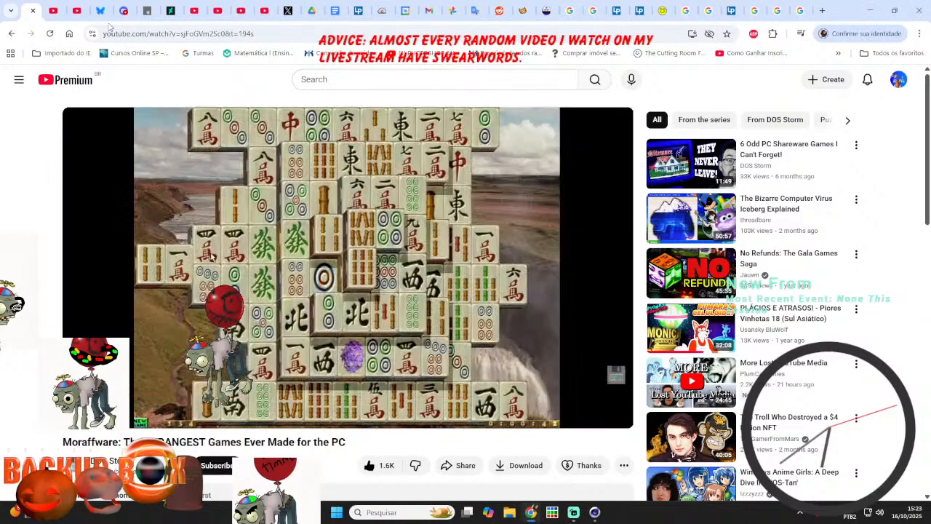
left_click(596, 513)
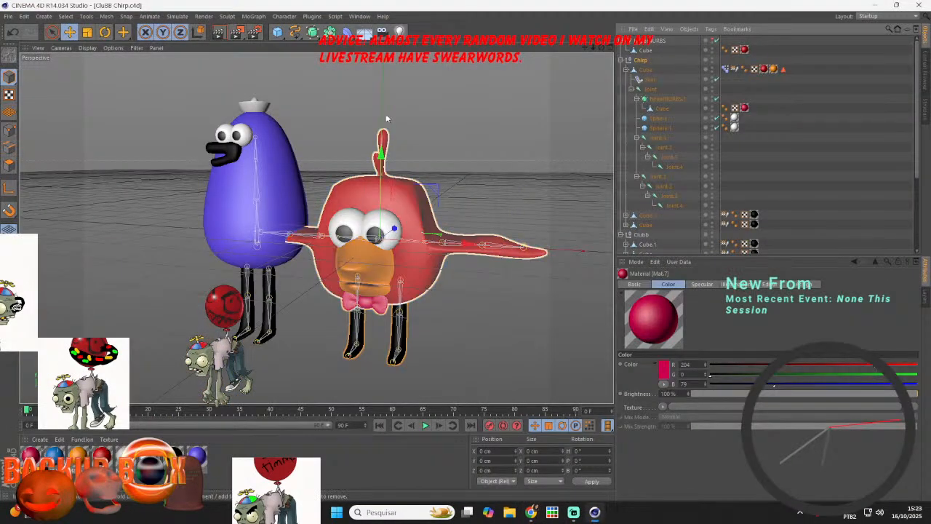
- Collapse the Chirp hierarchy and close Cinema 4D
left_click(623, 59)
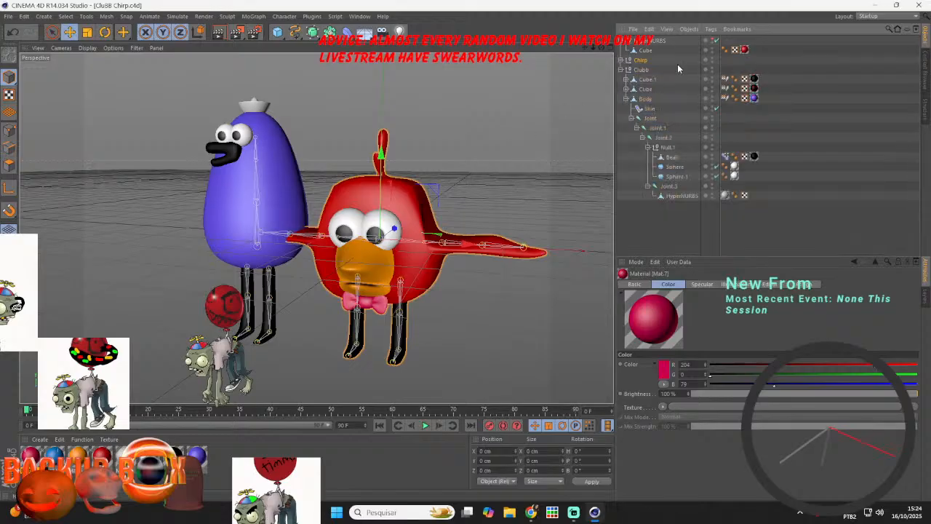
left_click(925, 5)
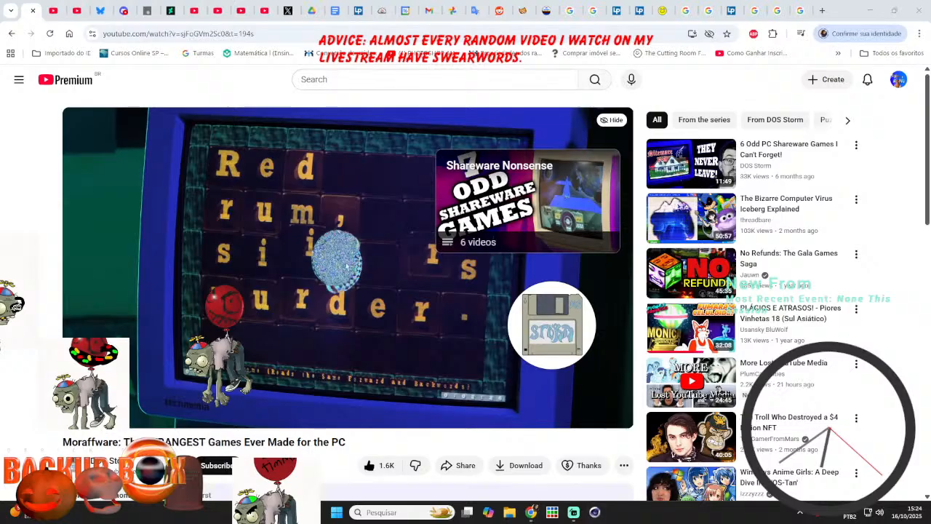
- Post "Gotta add peep tomorrow btw" in the YouTube Studio live chat
left_click(347, 267)
left_click(347, 267)
left_click(53, 10)
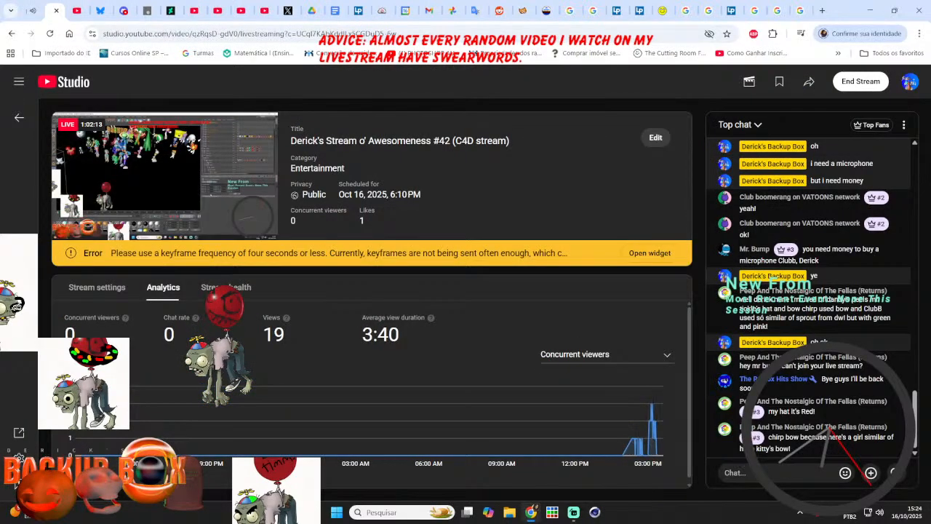
left_click(779, 473)
type("Go")
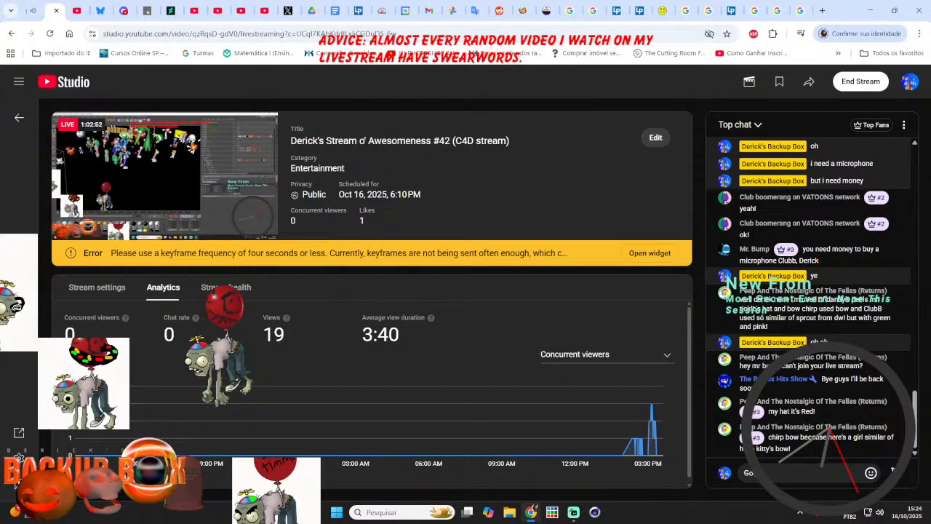
type("nna add pee")
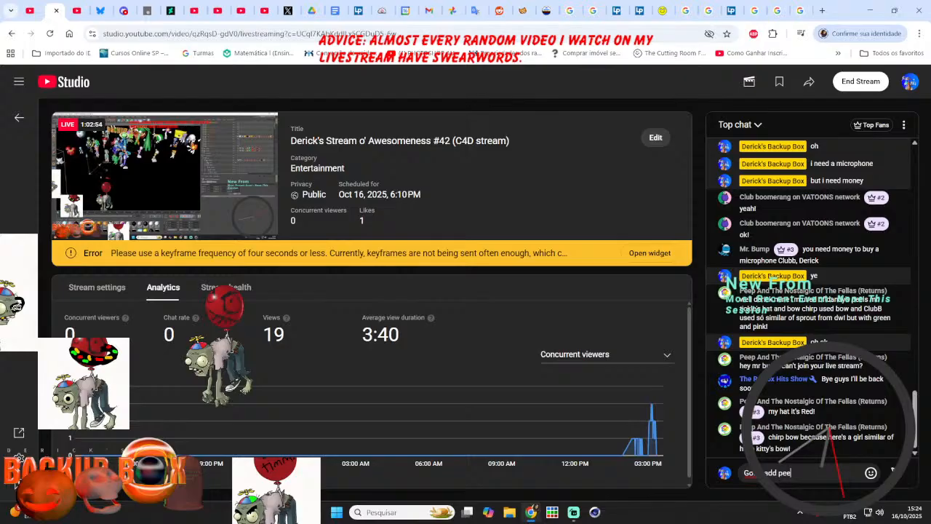
type("p tomo")
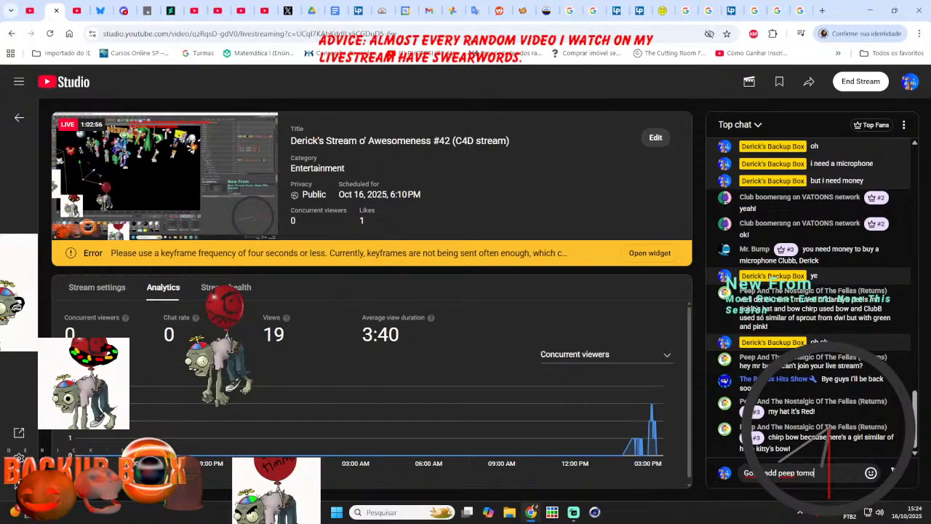
type("rrow btw")
key("Return")
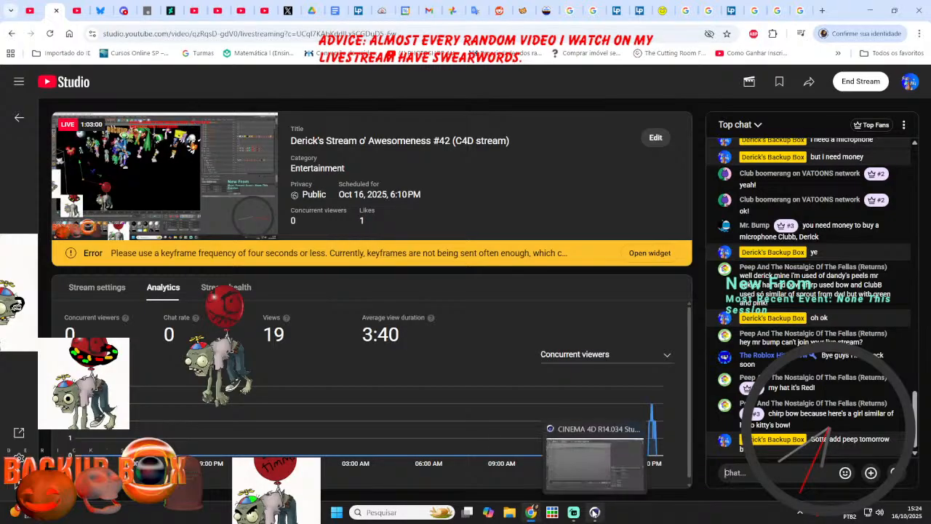
- Check the playing video in Chrome and the stream chat in Streamlabs Desktop
left_click(29, 8)
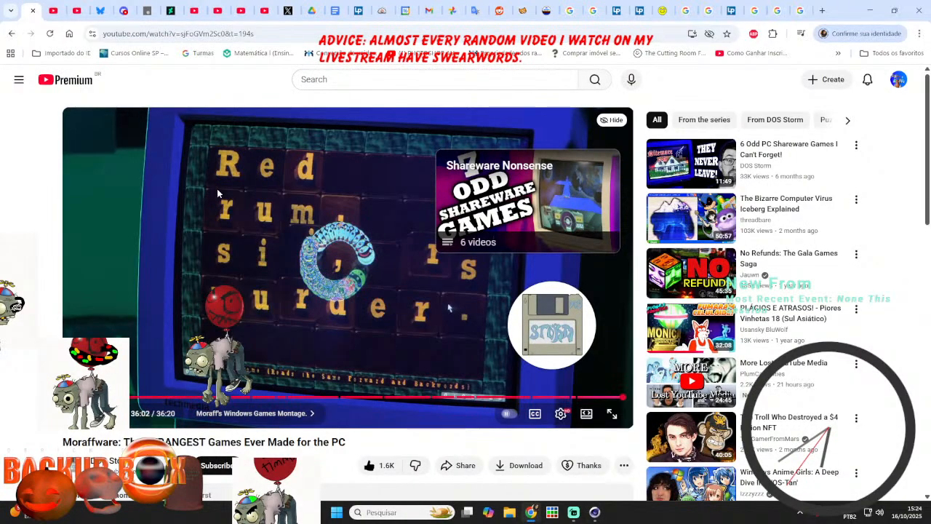
key("alt+Tab")
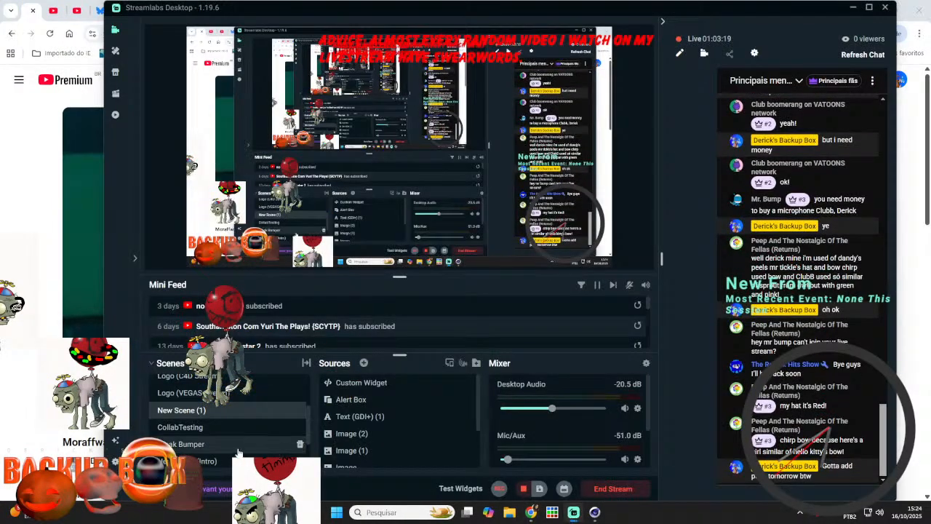
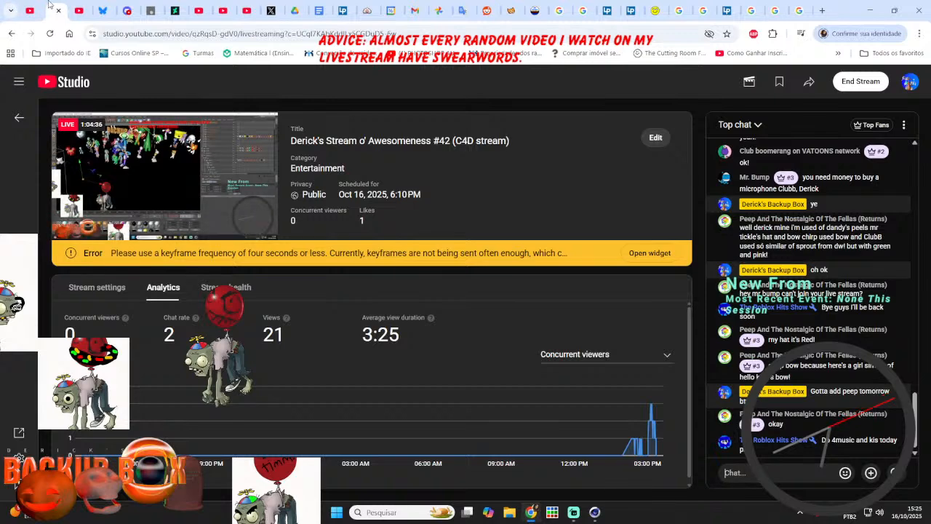
- Look through the YouTube notifications on the video page, from the newest to those from two days ago
left_click(29, 10)
left_click(868, 82)
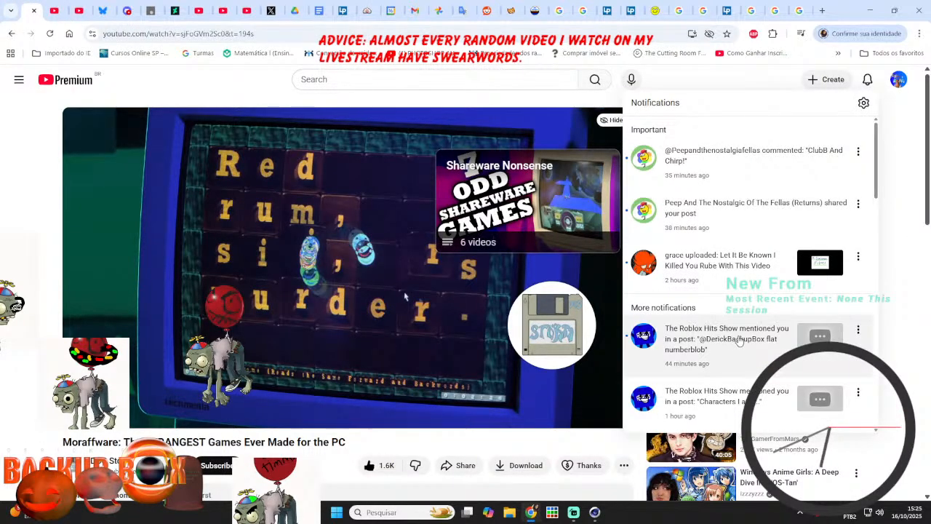
scroll(734, 343, "down", 2)
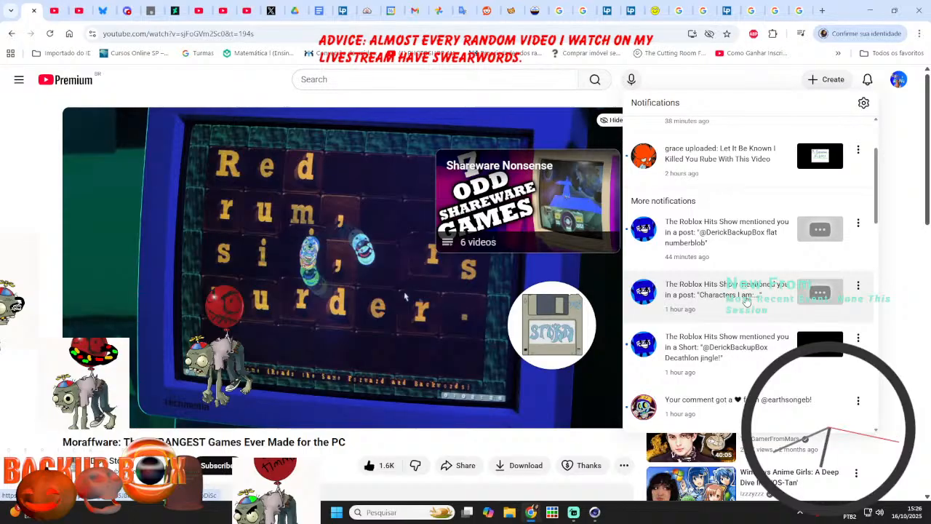
scroll(738, 298, "down", 3)
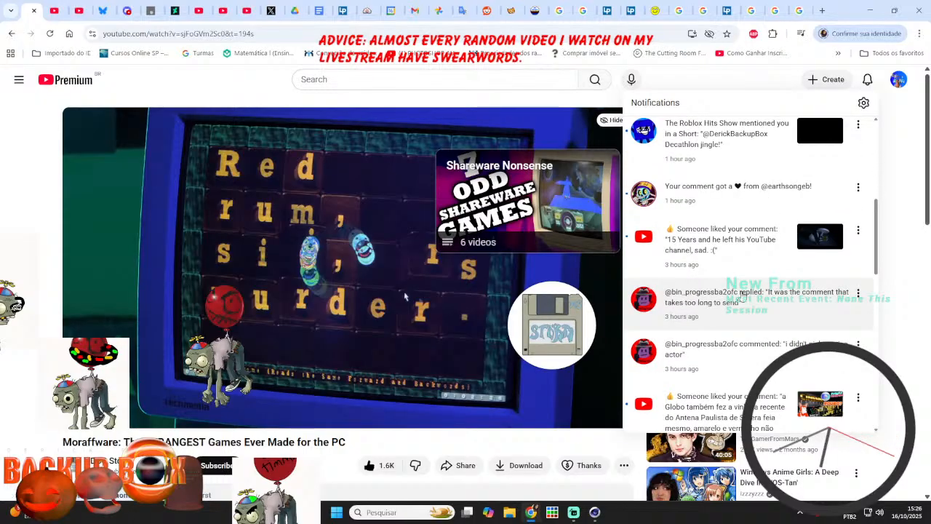
scroll(743, 295, "down", 5)
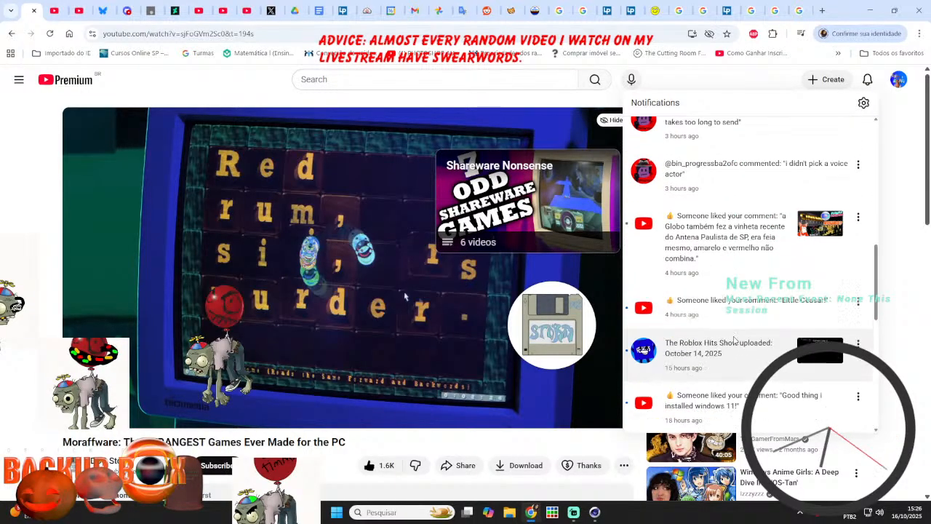
scroll(735, 339, "down", 6)
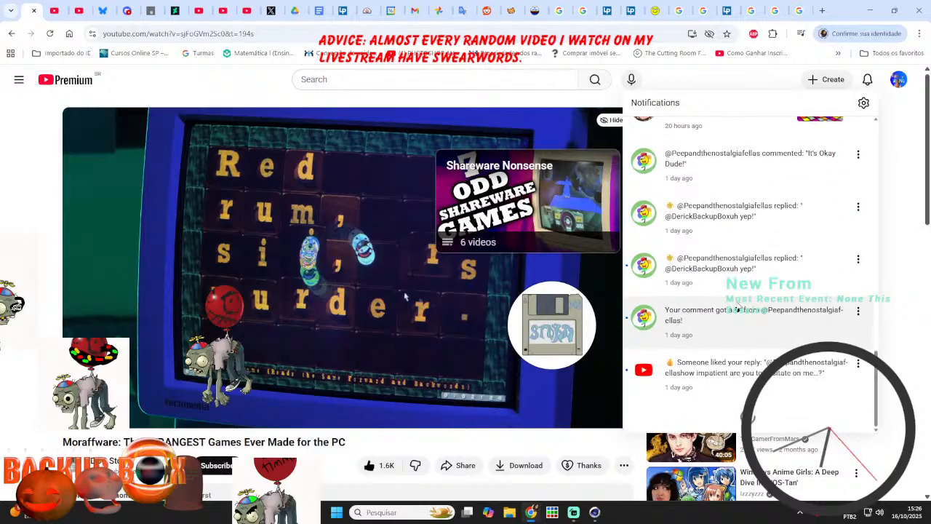
scroll(735, 308, "down", 5)
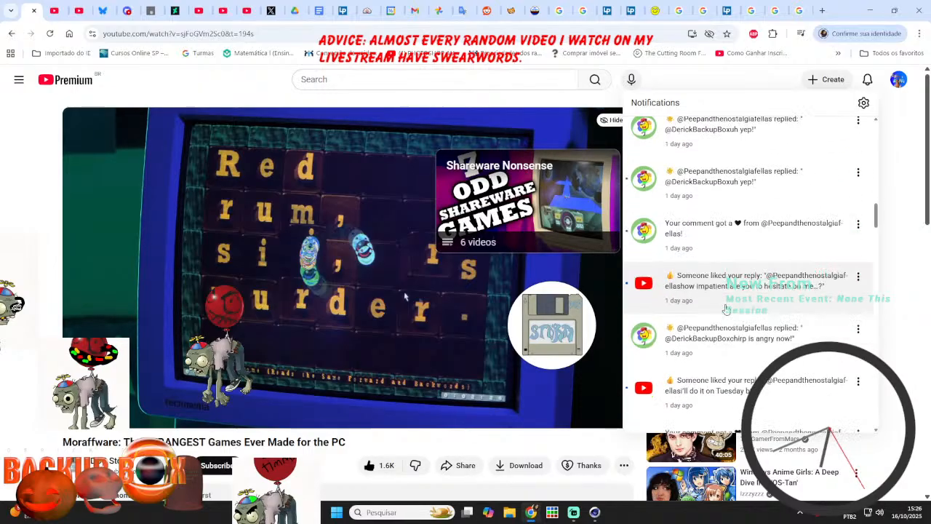
scroll(708, 313, "down", 5)
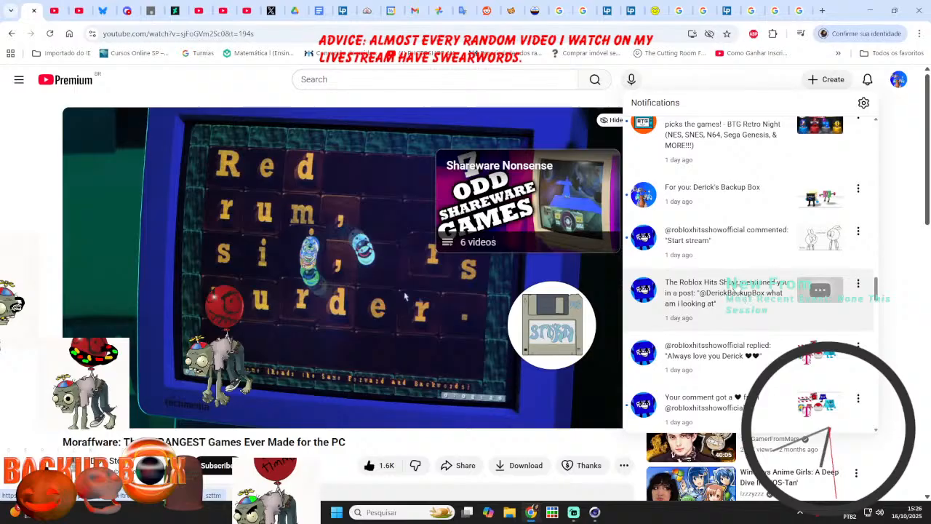
scroll(729, 262, "down", 6)
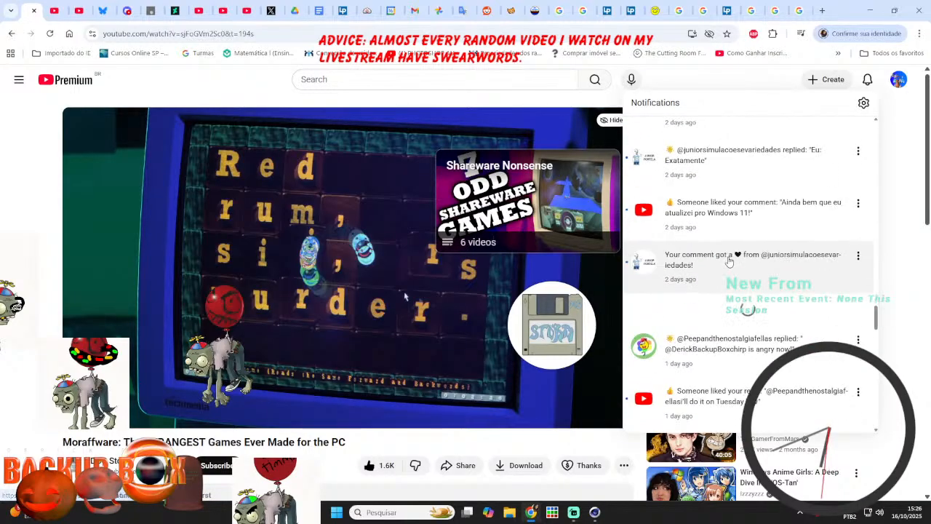
scroll(738, 261, "down", 3)
- Open The Roblox Hits Show channel from the YouTube Studio live chat and show its posts
left_click(55, 10)
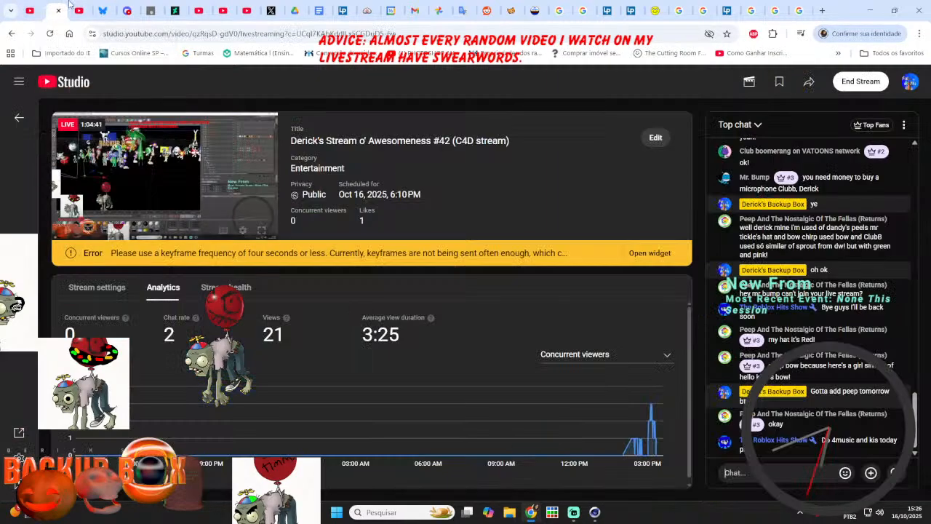
left_click(795, 446)
left_click(816, 312)
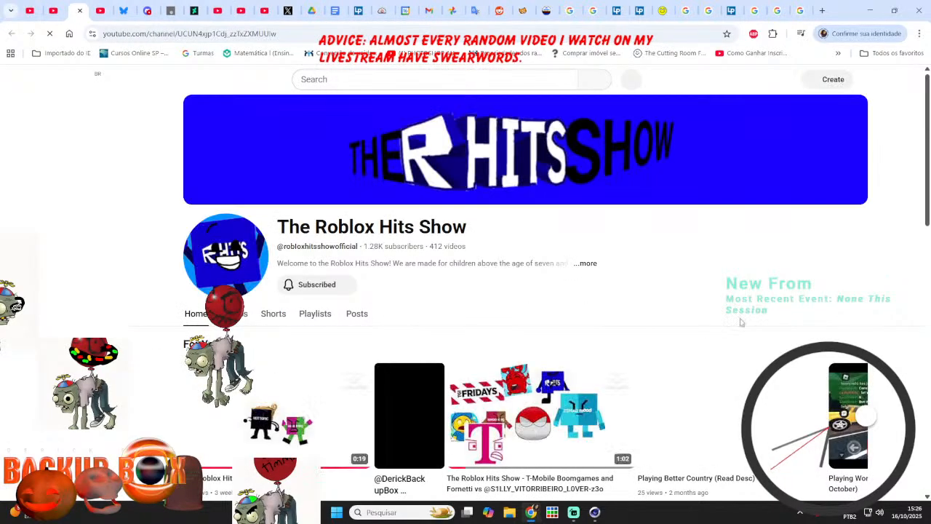
left_click(356, 315)
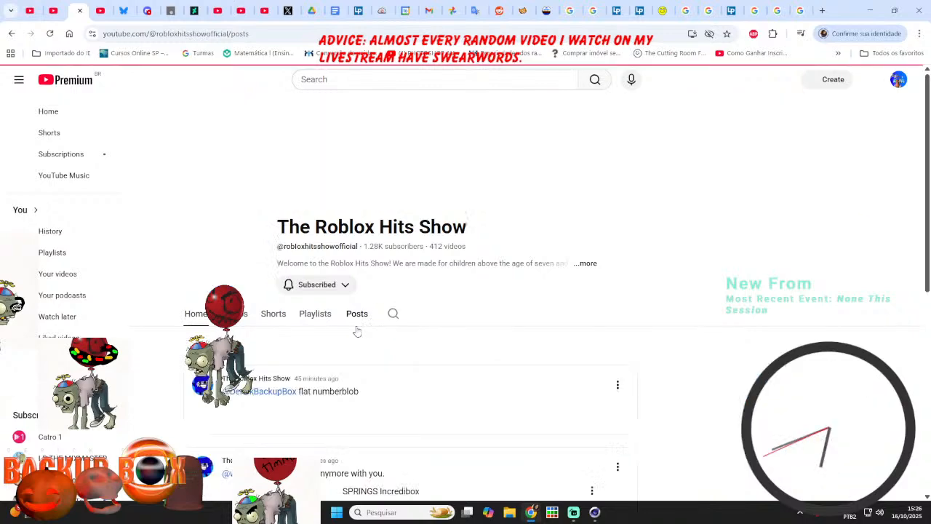
- Look through the channel's posts for the request to recreate 4Music in C4D, checking the Streamlabs Desktop chat along the way
scroll(628, 397, "down", 4)
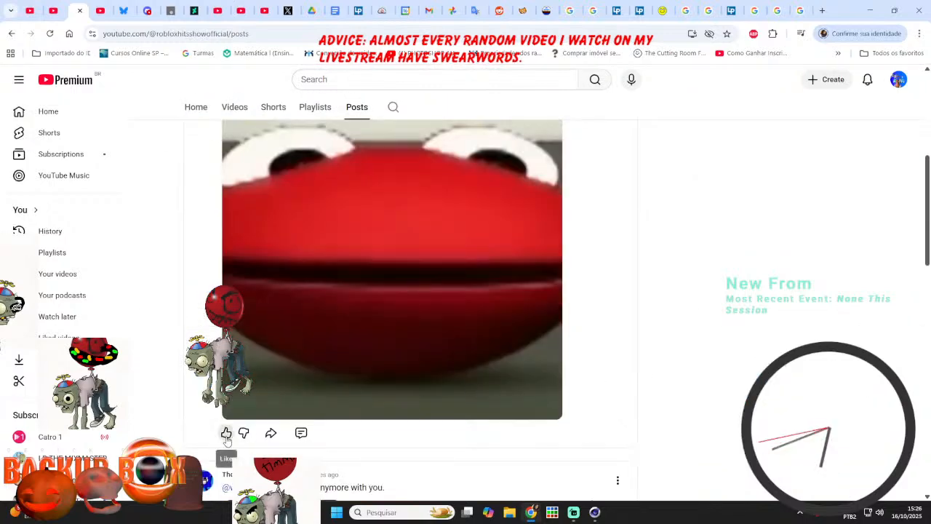
scroll(665, 349, "down", 15)
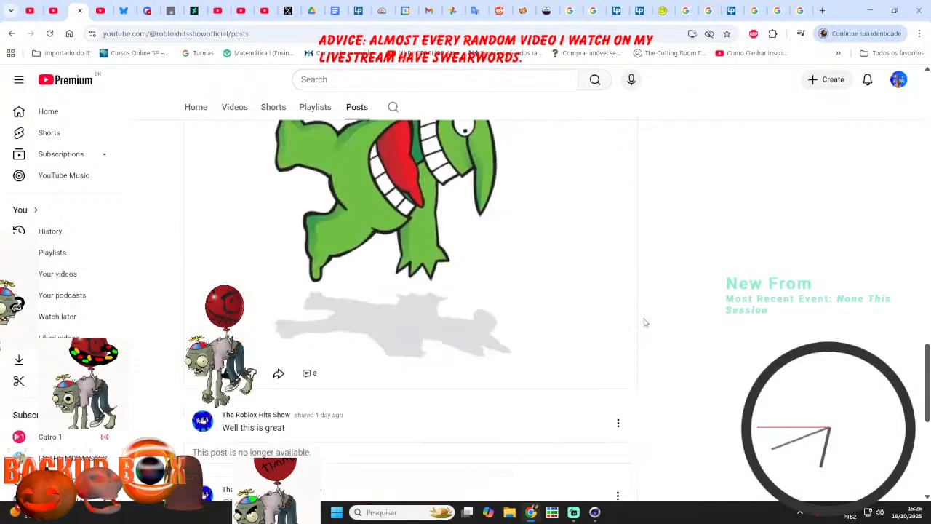
scroll(644, 324, "down", 12)
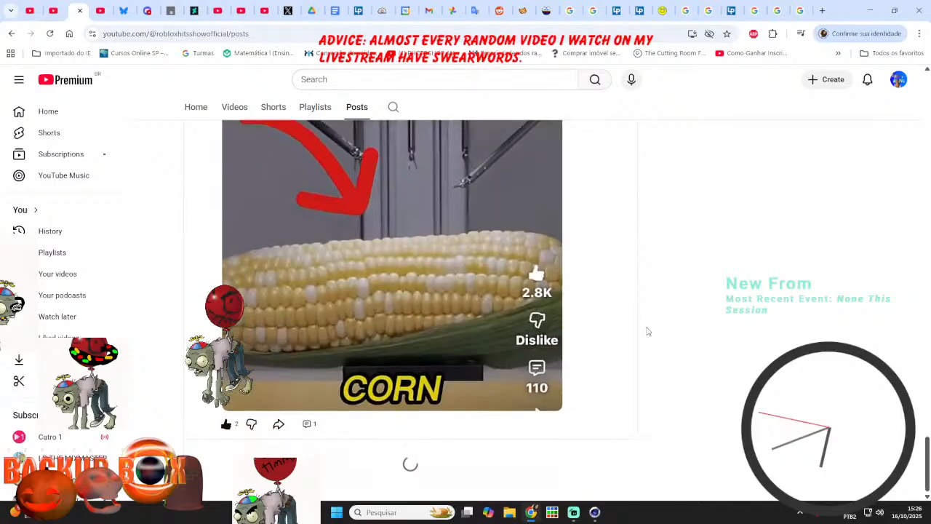
scroll(632, 329, "down", 5)
left_click(574, 512)
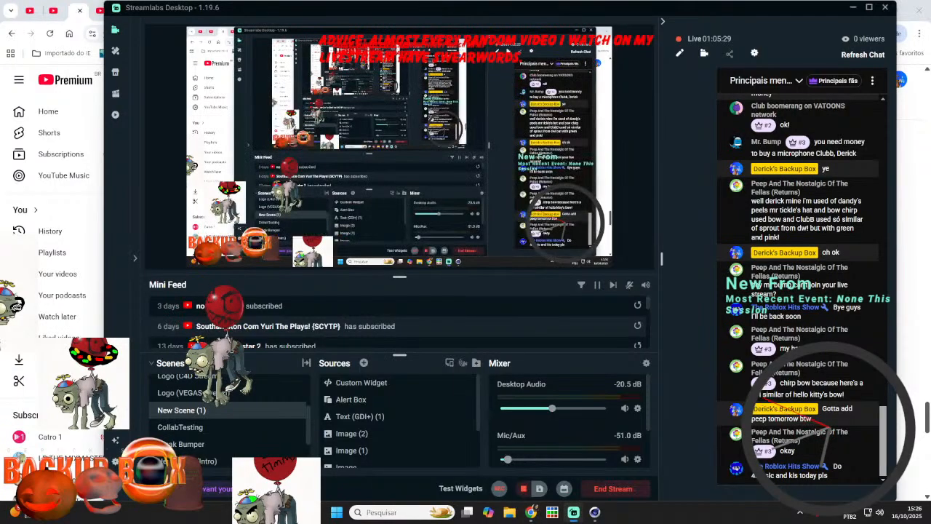
left_click(532, 512)
scroll(684, 353, "down", 10)
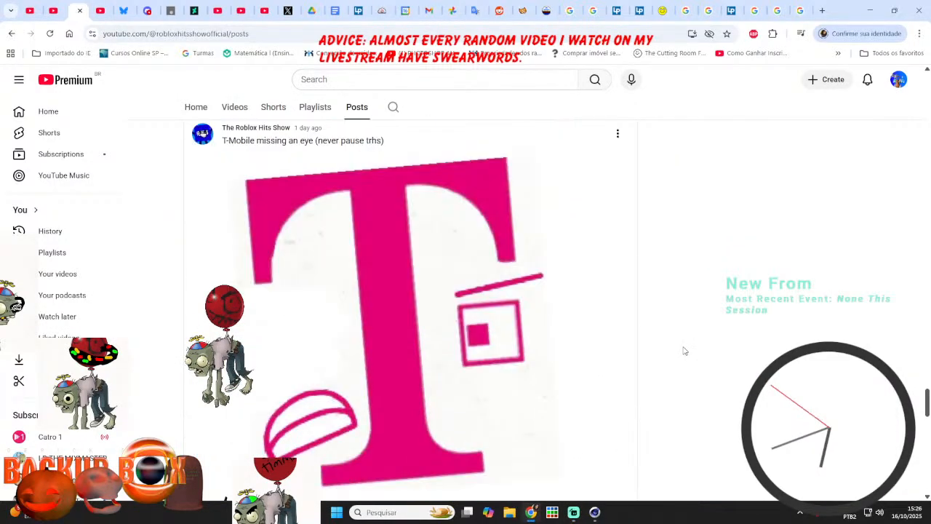
scroll(692, 355, "down", 10)
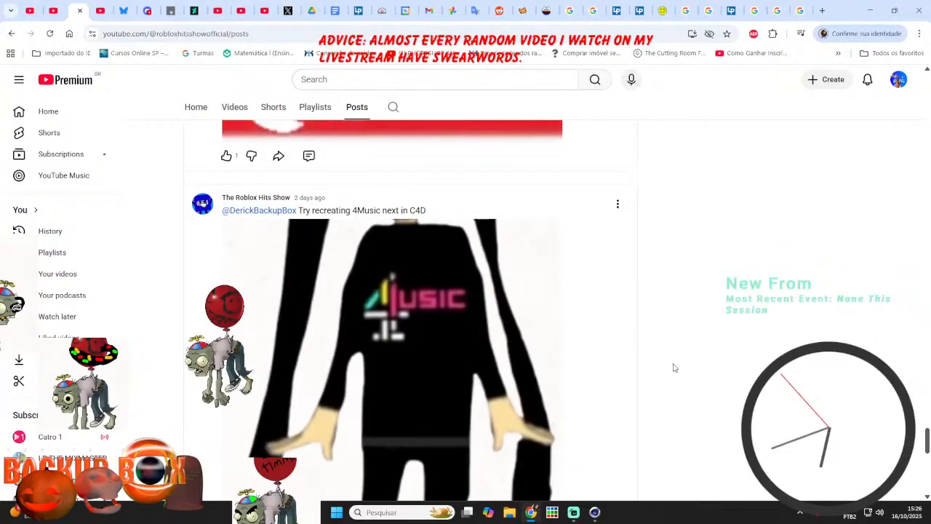
scroll(342, 317, "down", 3)
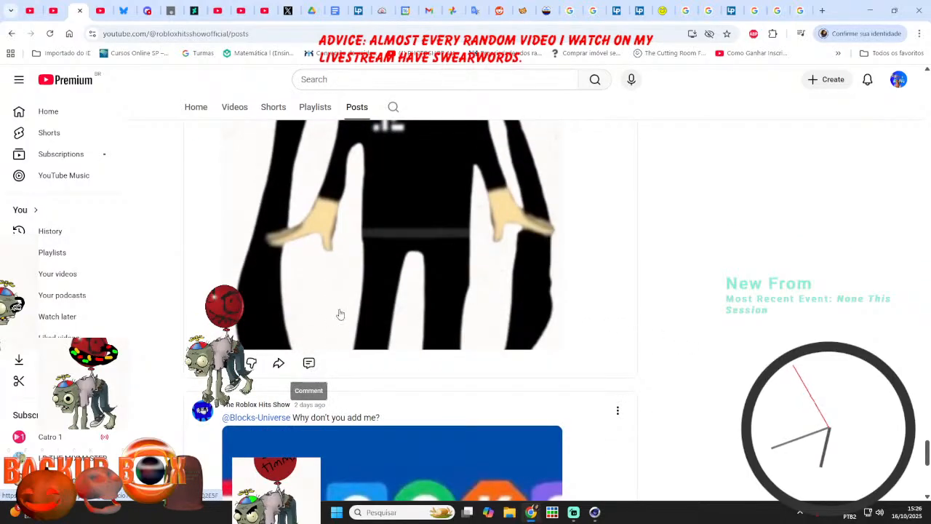
scroll(346, 313, "up", 3)
- Post "Ignore that" in the YouTube Studio live chat
key("ctrl+Page_Up")
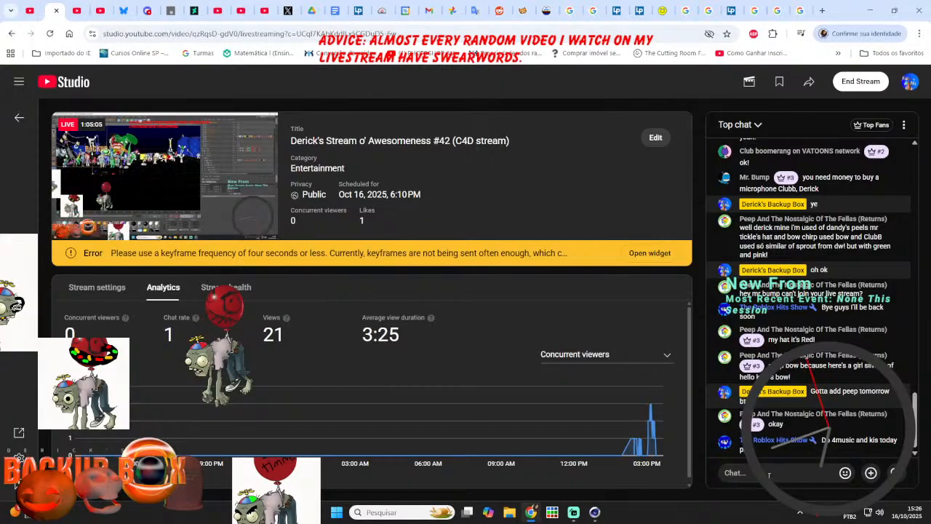
left_click(770, 476)
type("Ign that")
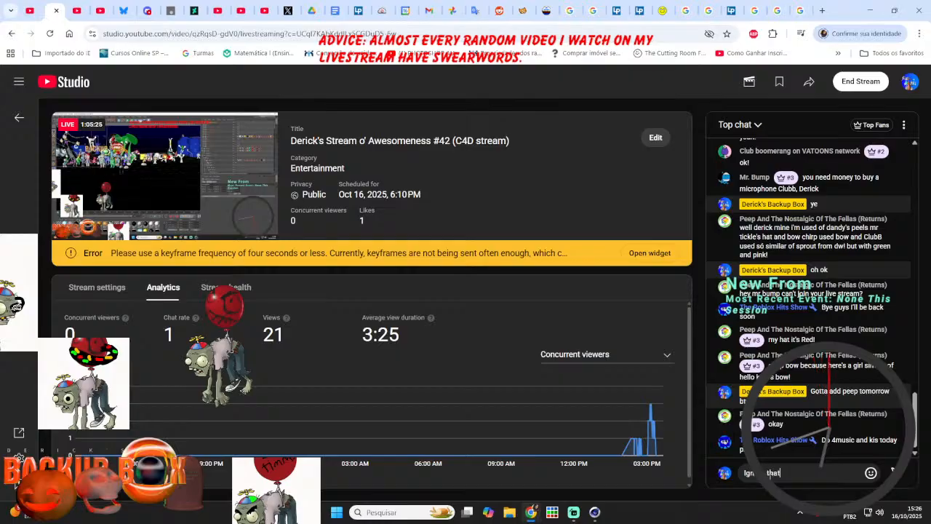
key("Return")
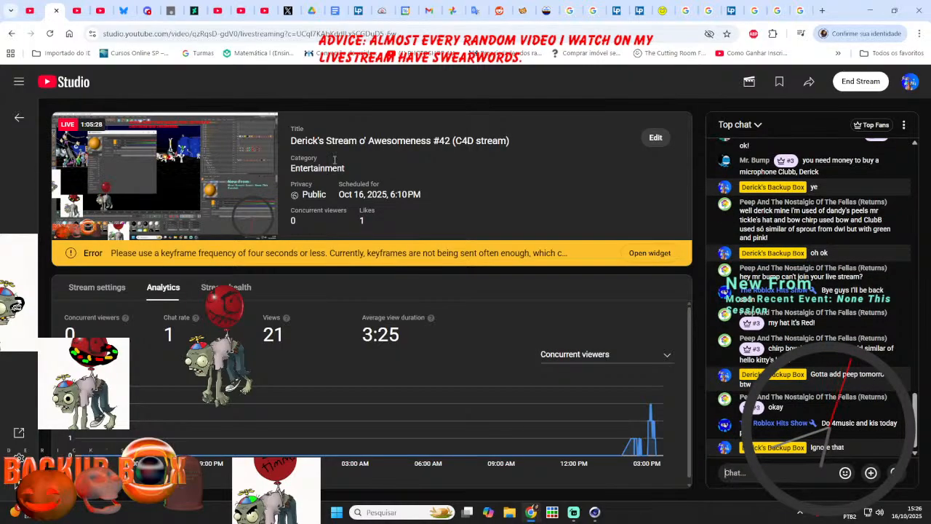
- Open the post asking to recreate 4Music and examine the full character picture
left_click(77, 10)
scroll(392, 279, "down", 1)
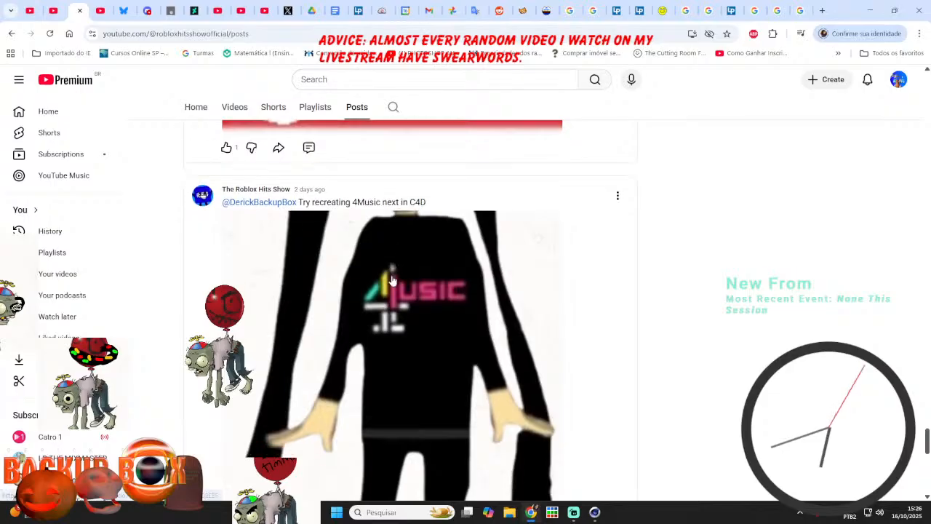
left_click(391, 279)
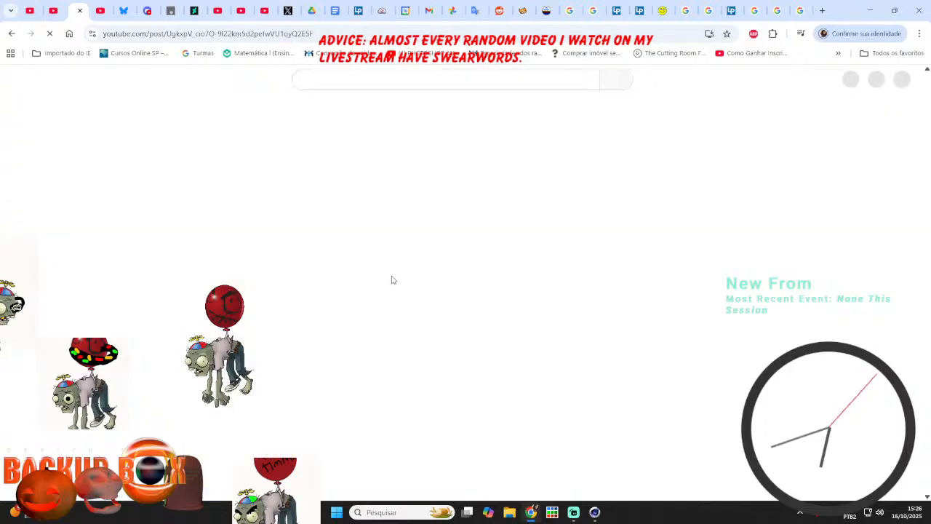
scroll(361, 263, "down", 2)
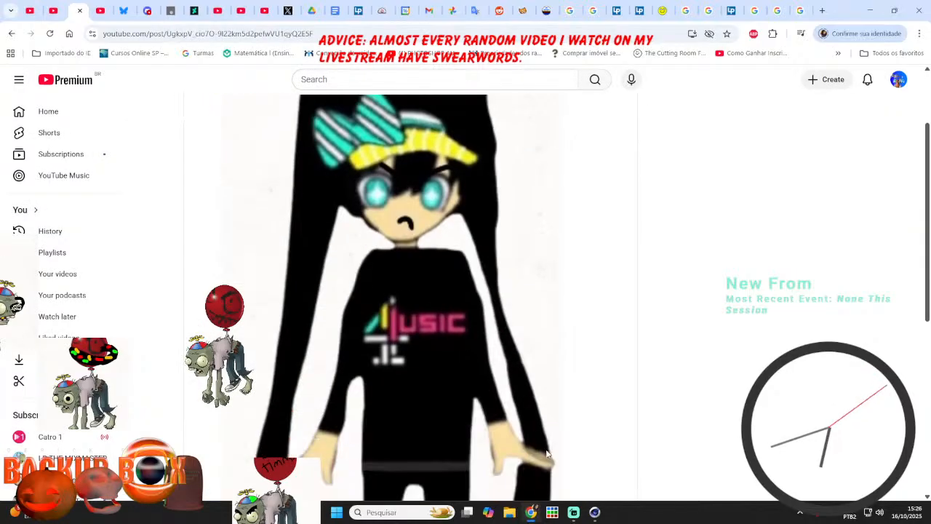
- Switch to Cinema 4D and load the Suenewfix object preset from the user Objects presets into the empty scene
left_click(594, 514)
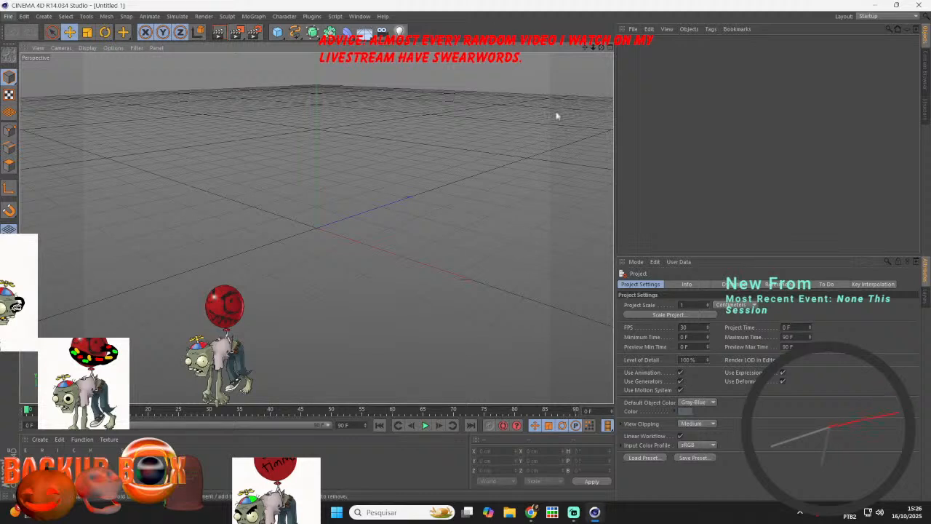
left_click(633, 29)
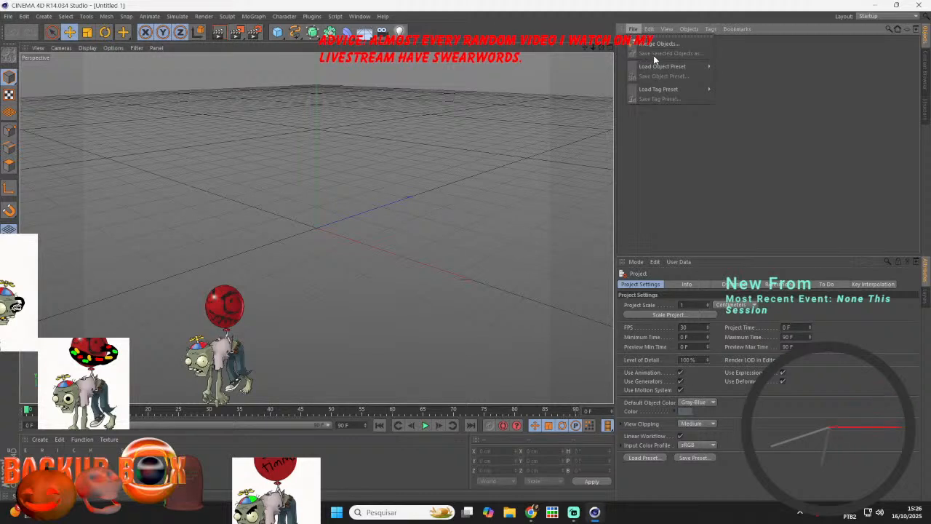
mouse_move(662, 66)
mouse_move(724, 66)
mouse_move(749, 143)
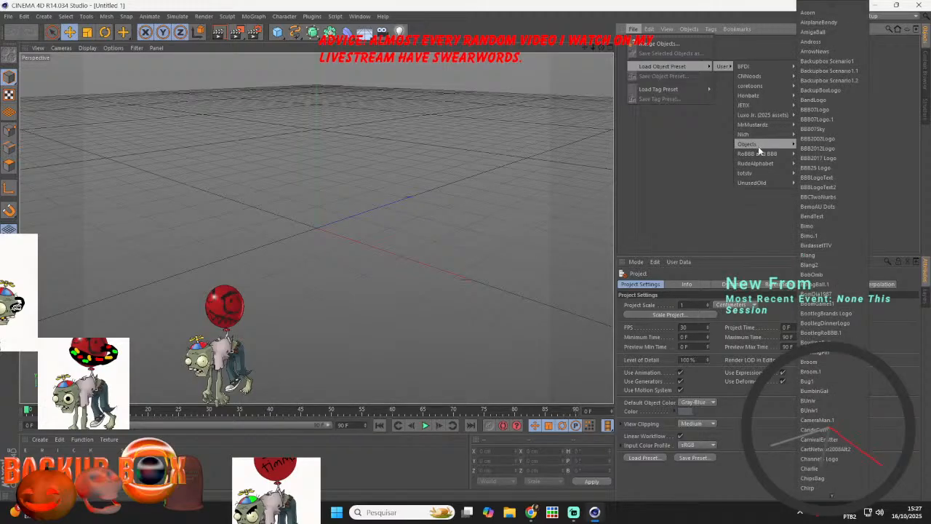
left_click(631, 142)
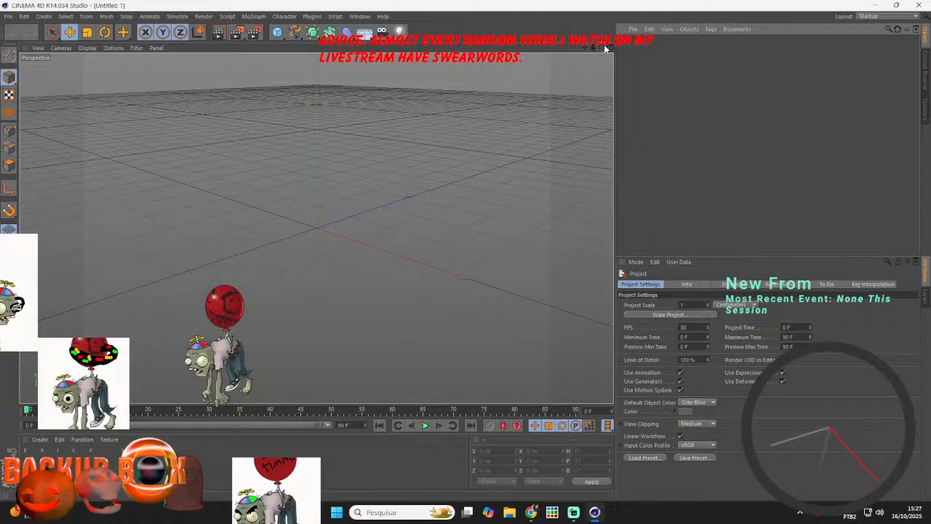
left_click_drag(601, 47, 582, 30)
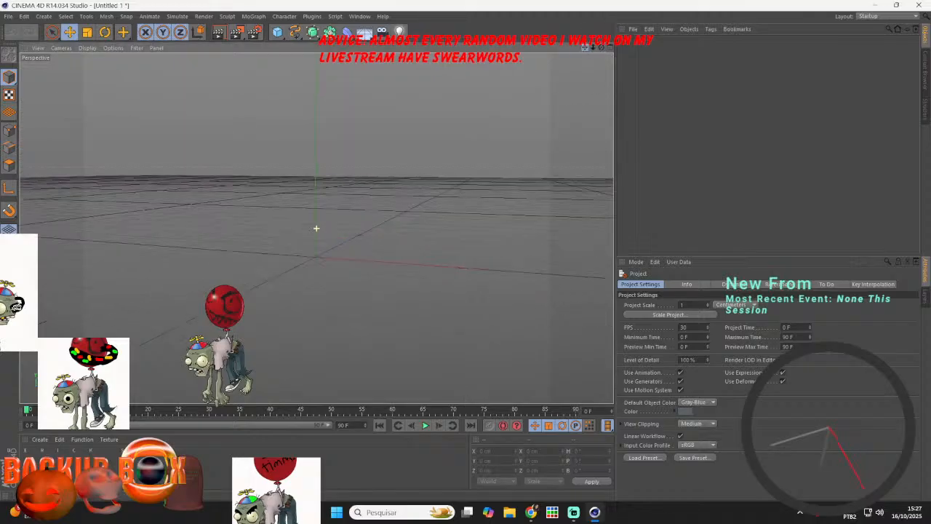
left_click(633, 29)
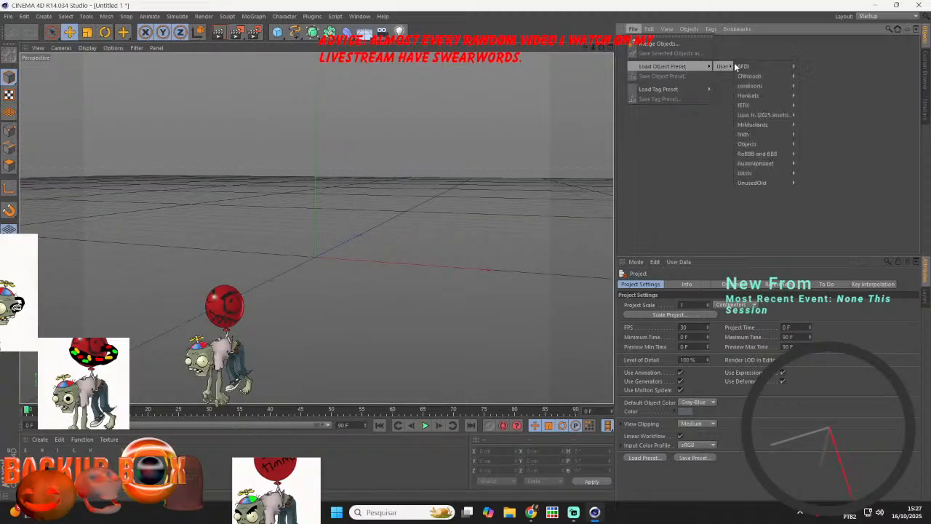
mouse_move(755, 144)
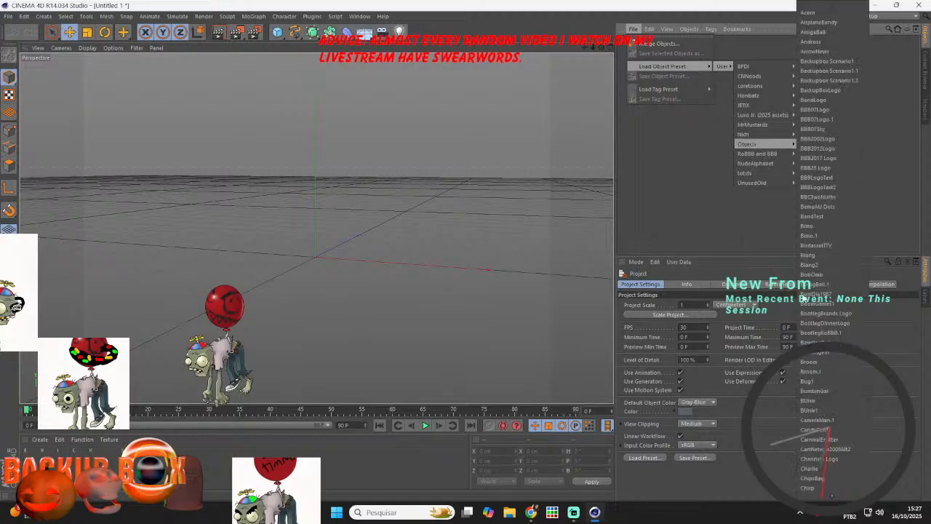
mouse_move(806, 508)
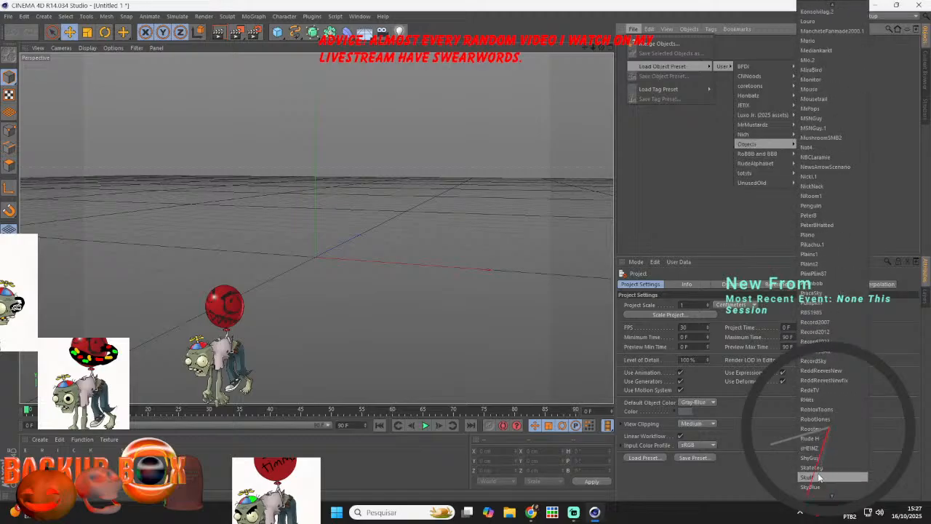
scroll(829, 458, "down", 10)
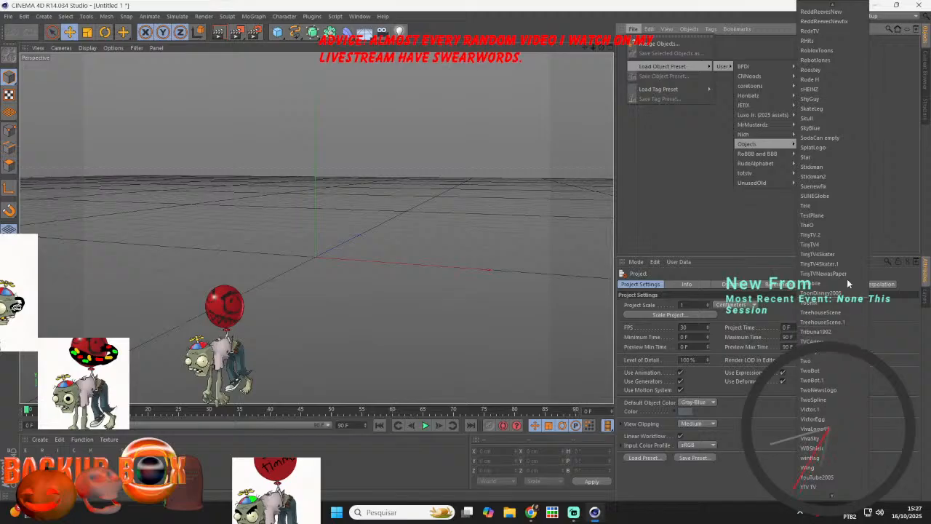
left_click(828, 186)
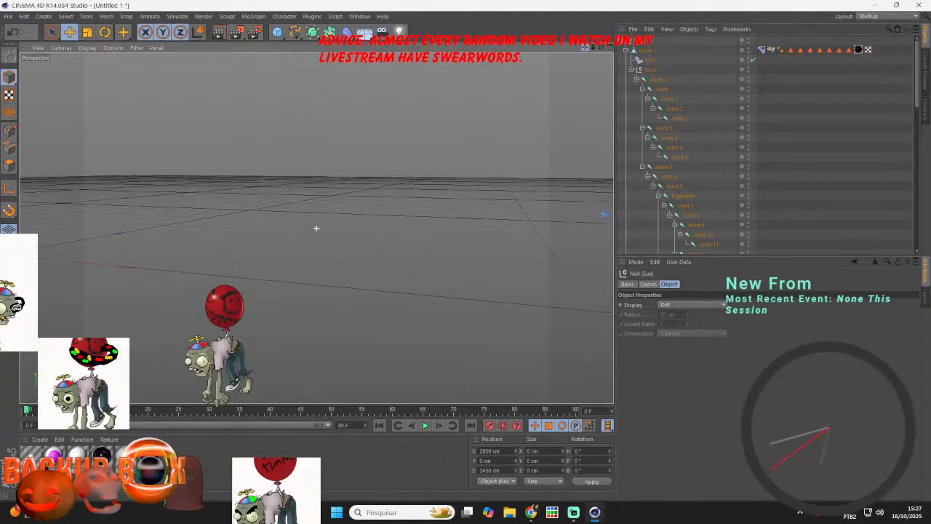
- Set the Sue null's X and Z positions to 0 cm
left_click(648, 284)
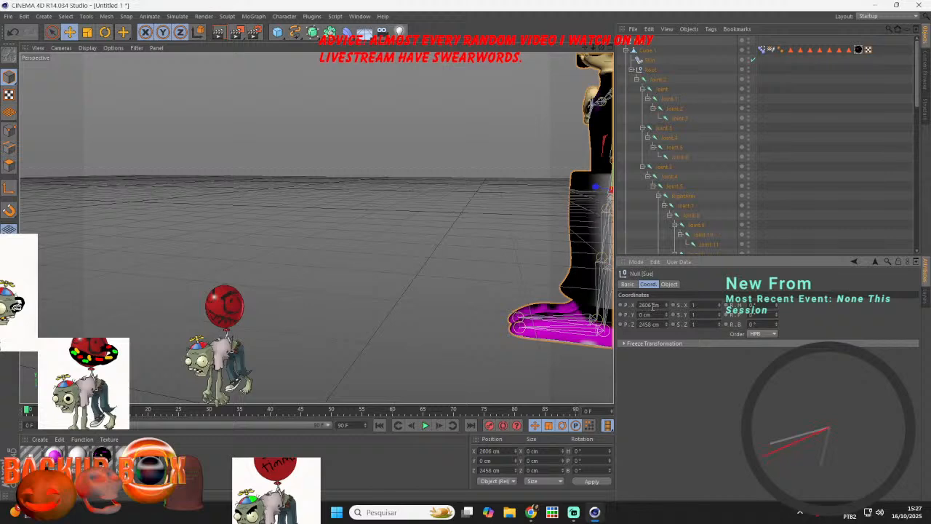
type("0")
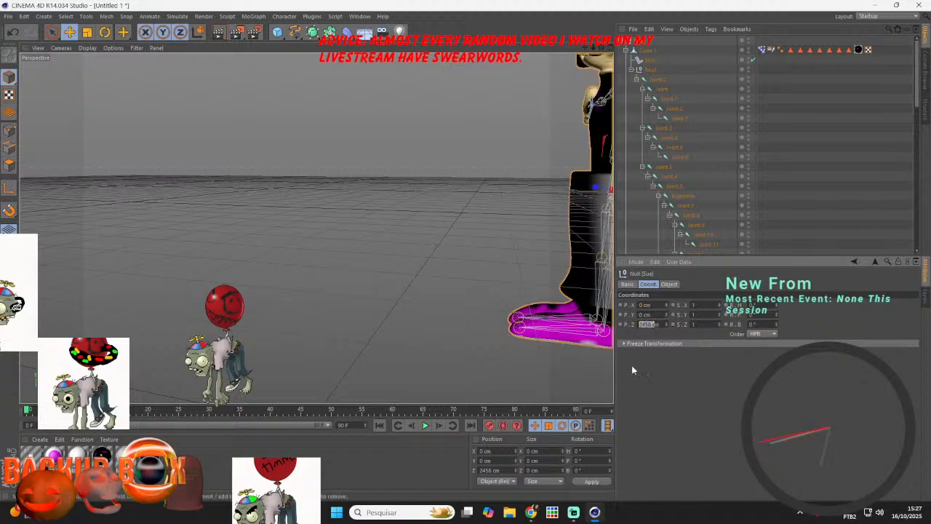
type("0")
key("Return")
left_click_drag(602, 47, 677, 49)
- Switch to the YouTube Studio live chat in the browser and post "I'll recycle Sue's model"
left_click(533, 512)
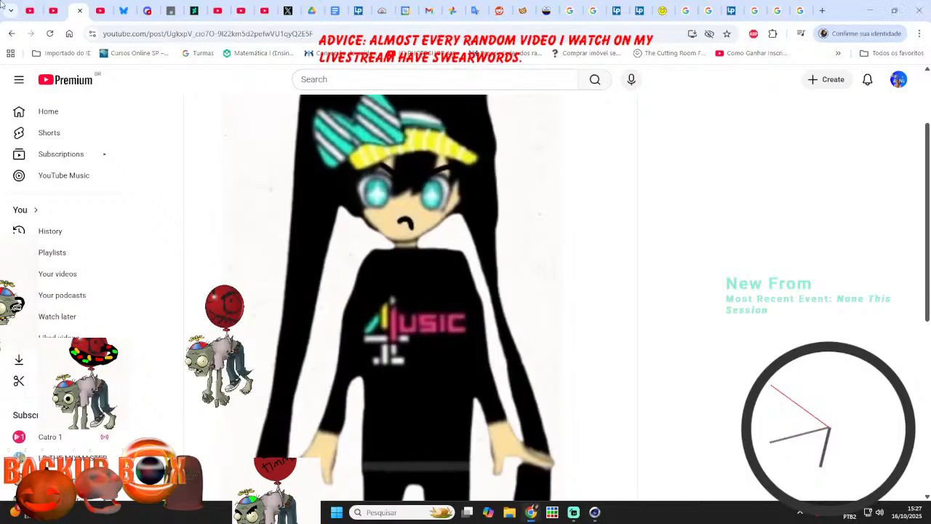
left_click(47, 5)
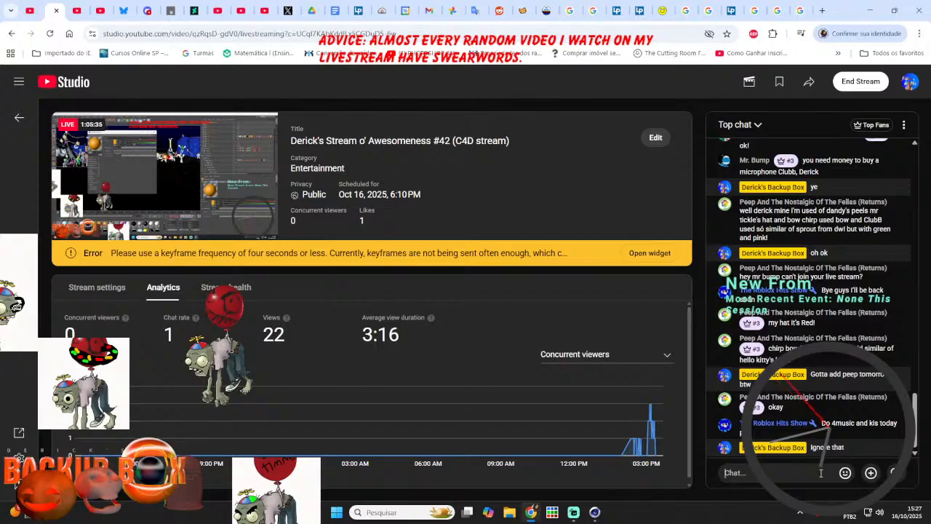
left_click(821, 473)
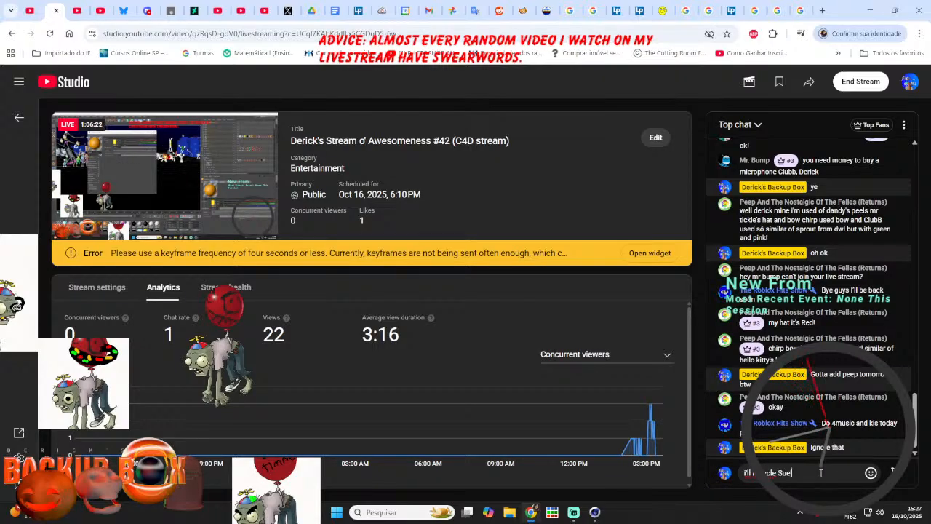
key("Return")
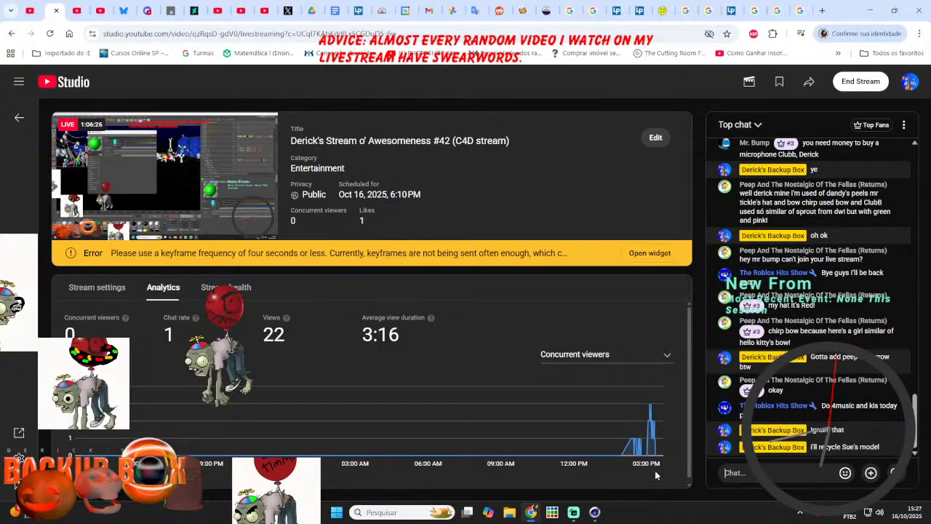
- Return to Cinema 4D and change the magenta in the circular colour gradient of eye material Mat.33 to bright green
left_click(596, 512)
scroll(405, 269, "up", 3)
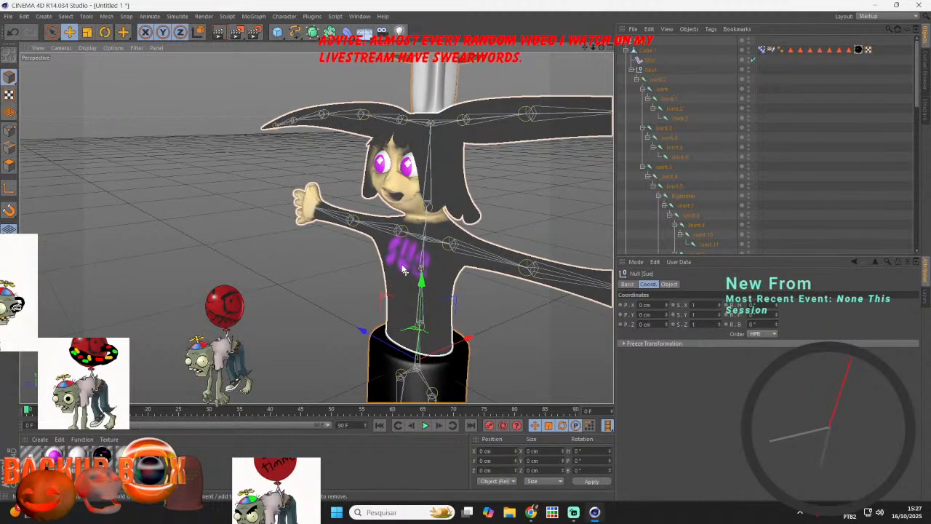
scroll(404, 269, "up", 3)
left_click_drag(602, 48, 691, 50)
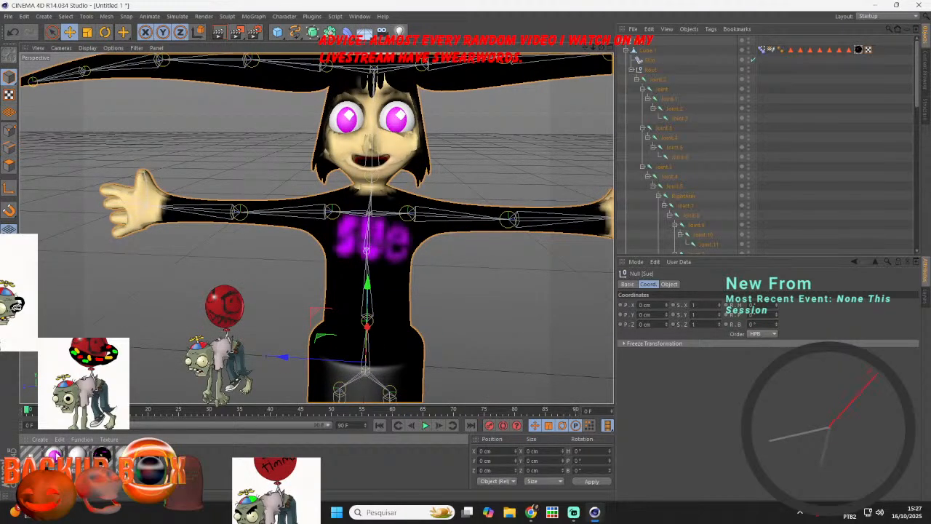
double_click(54, 454)
left_click(267, 177)
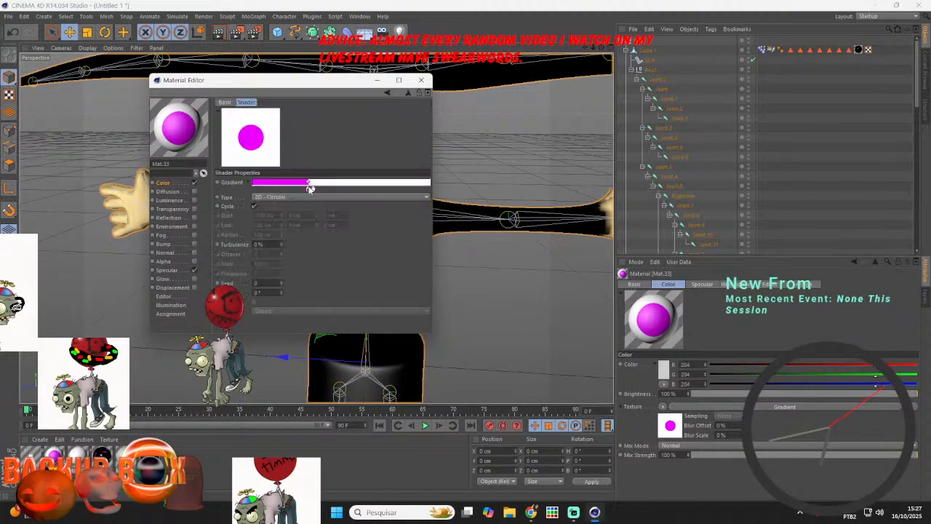
double_click(311, 190)
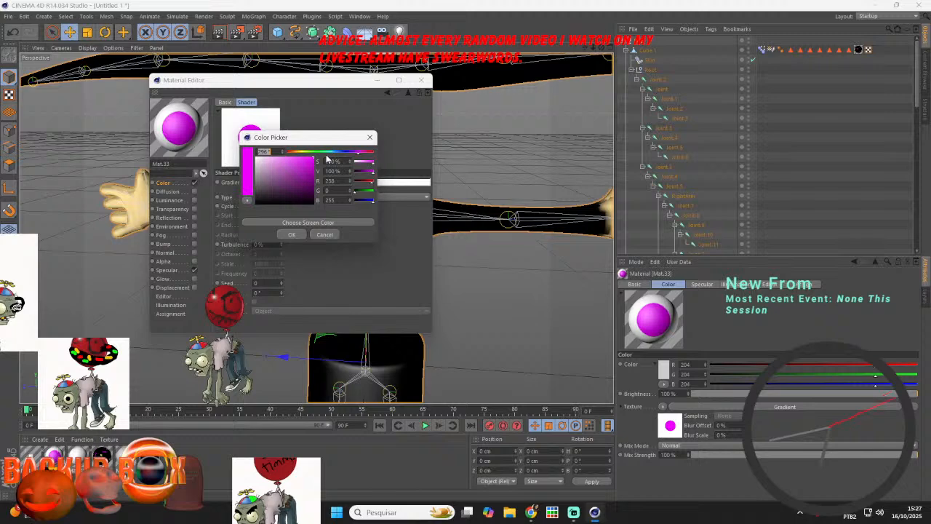
left_click(325, 152)
left_click(291, 234)
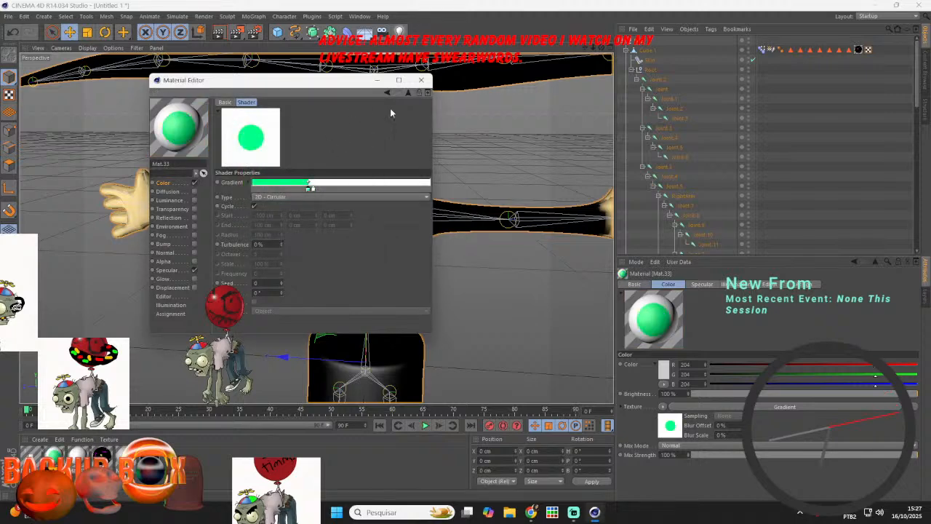
left_click(420, 80)
- Switch to the browser, recheck the character picture, and search Logopedia for "4music" to open the 4Music page
left_click(530, 512)
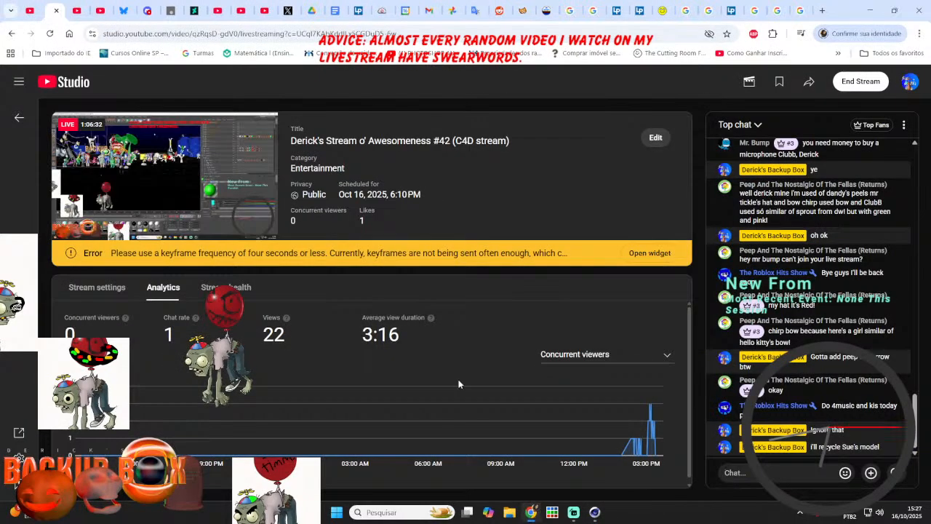
left_click(77, 8)
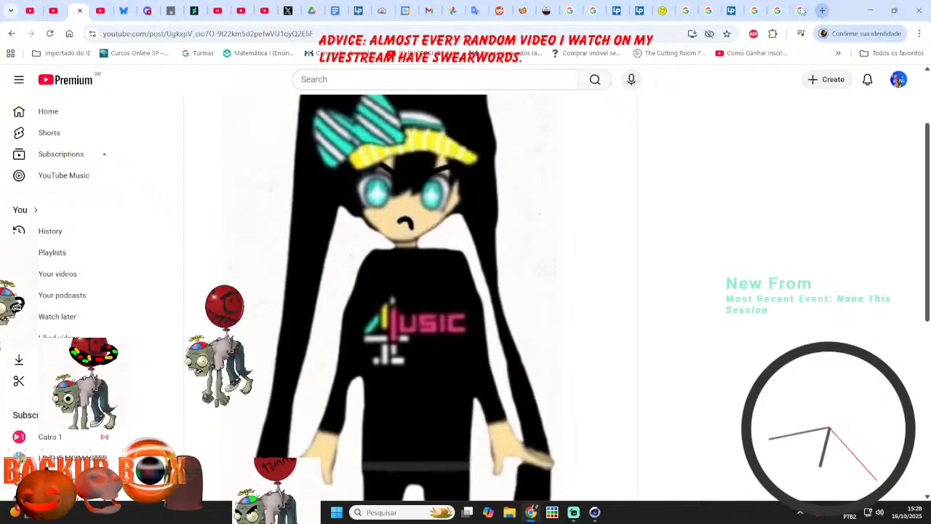
left_click(731, 10)
left_click(724, 76)
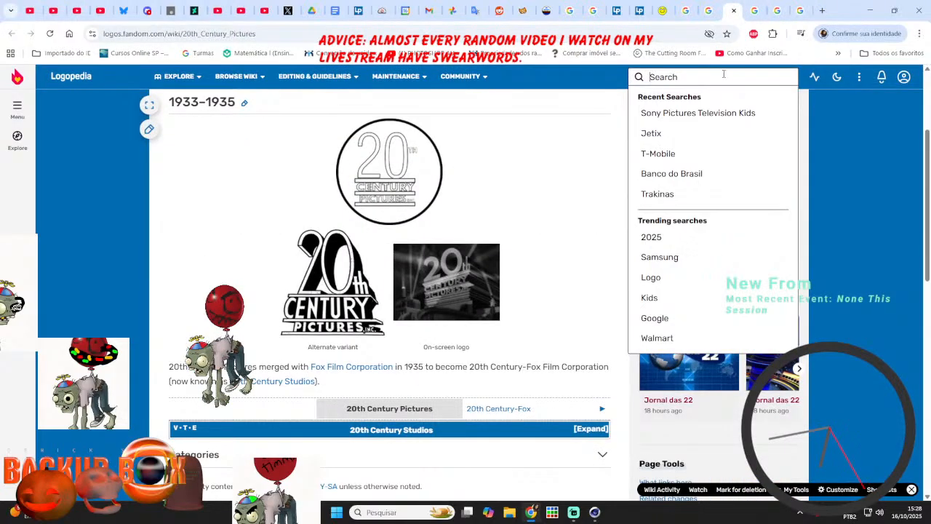
type("4music")
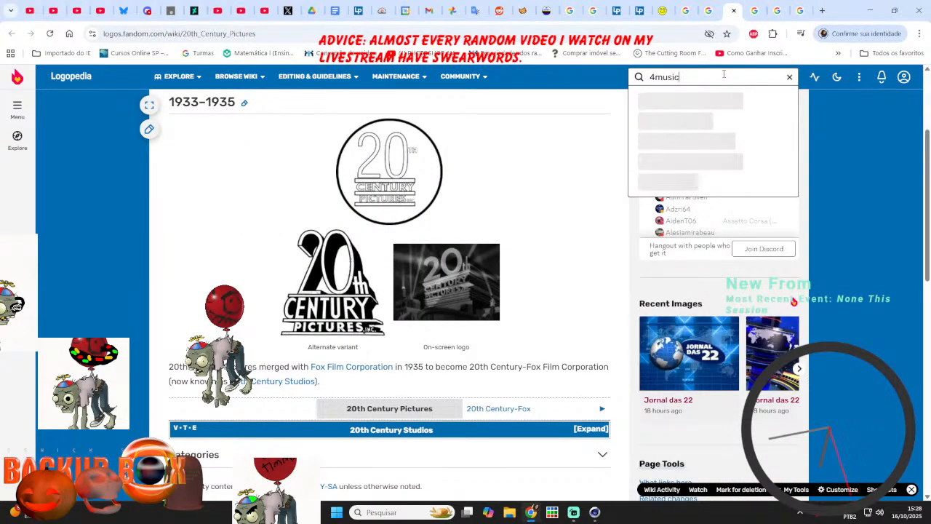
left_click(725, 101)
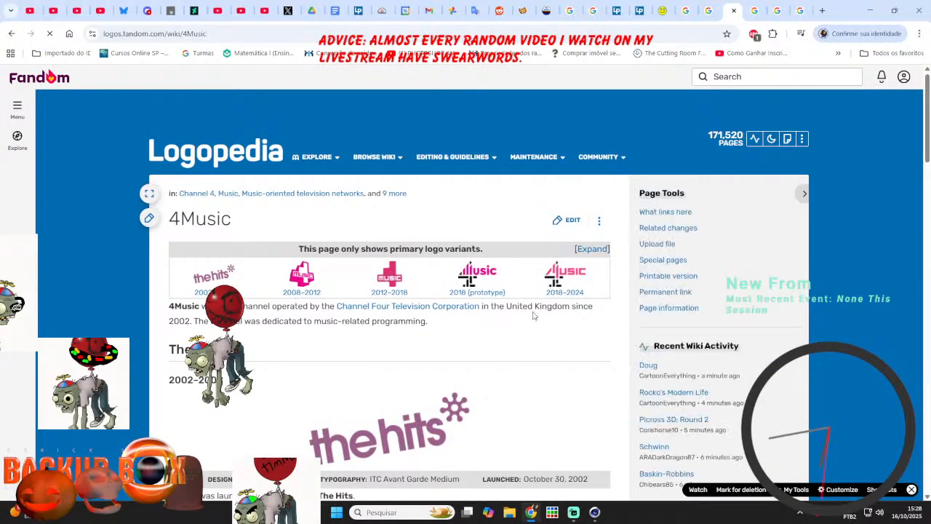
- Open the 2018–2024 4Music logo at large size and save it to Downloads as the SVG file 4Music_2018
left_click(567, 278)
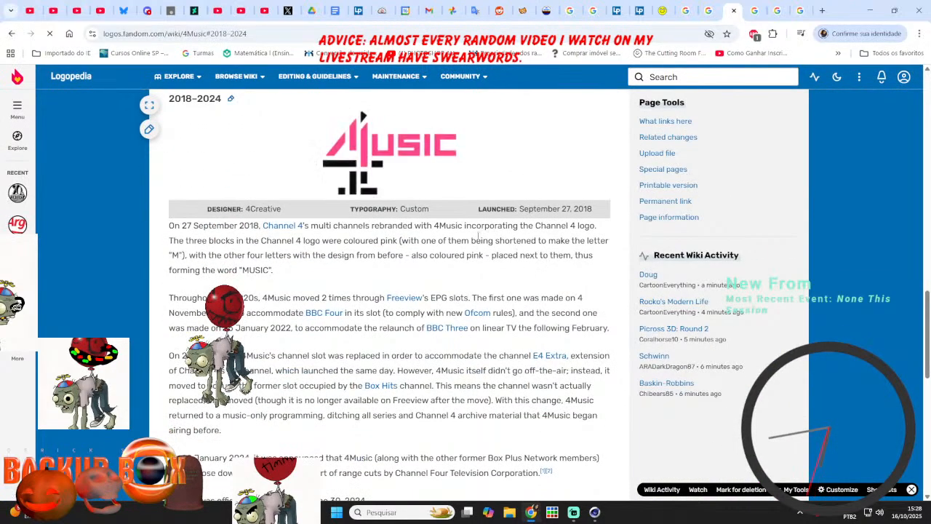
right_click(406, 165)
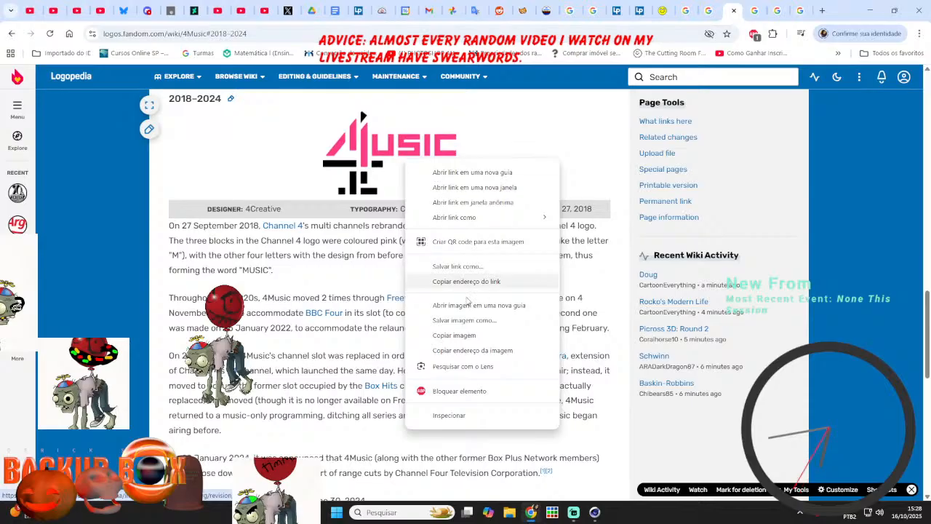
left_click(565, 144)
left_click(435, 150)
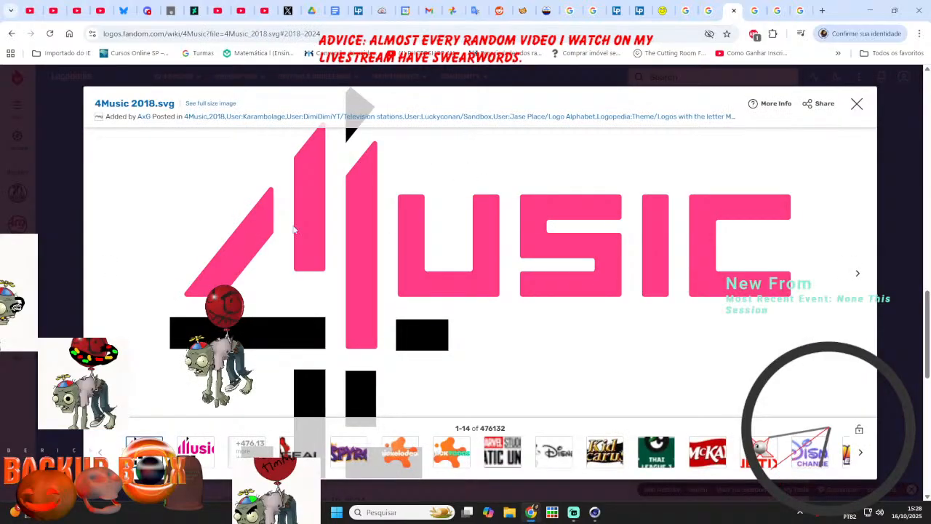
right_click(313, 234)
left_click(338, 263)
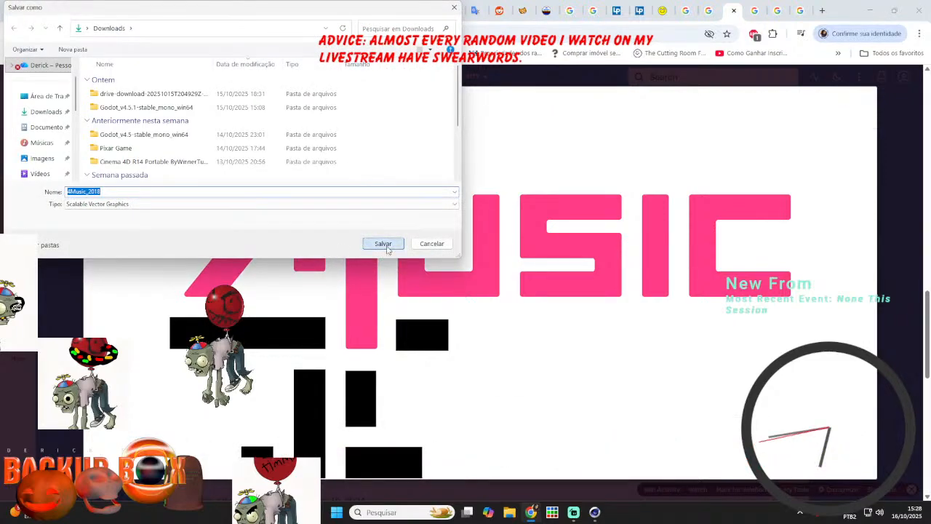
left_click(387, 246)
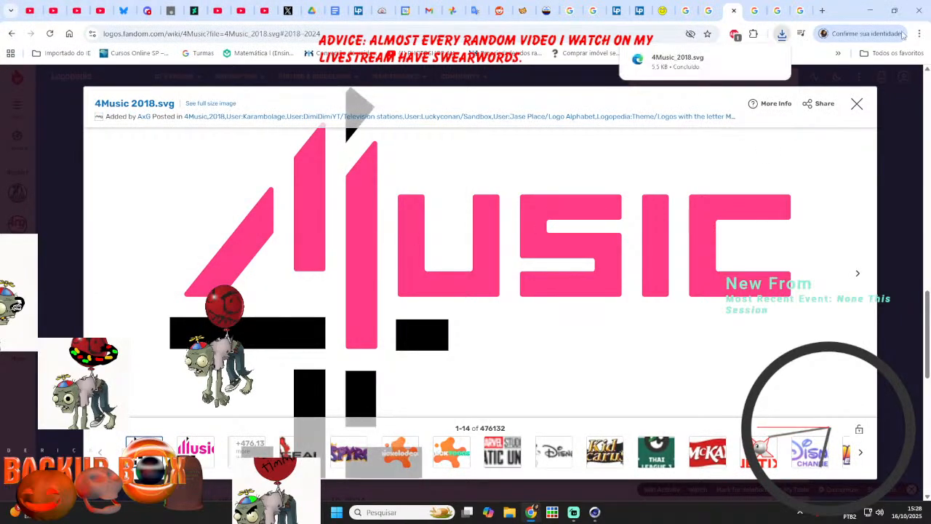
- Minimise the browser, Cinema 4D and Streamlabs Desktop windows to reach the desktop, and bring Streamlabs Desktop back up
left_click(869, 9)
left_click(879, 5)
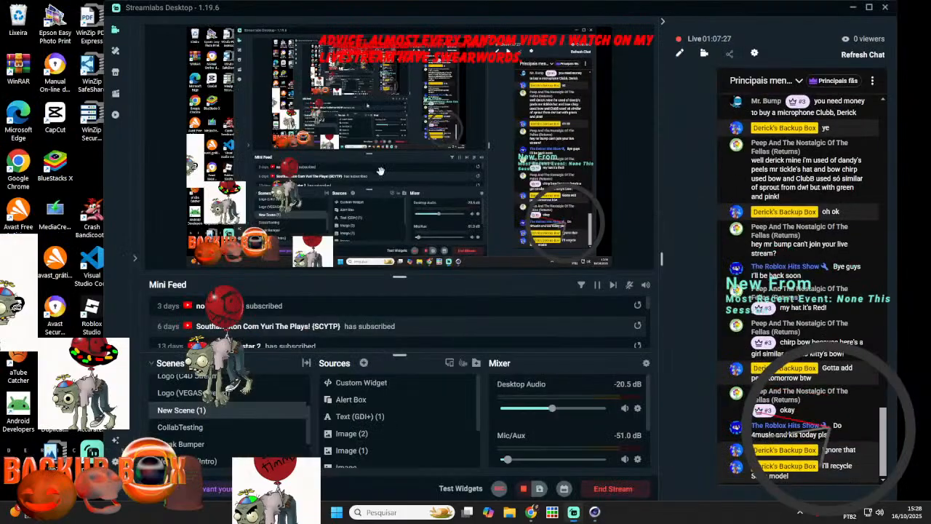
left_click(853, 8)
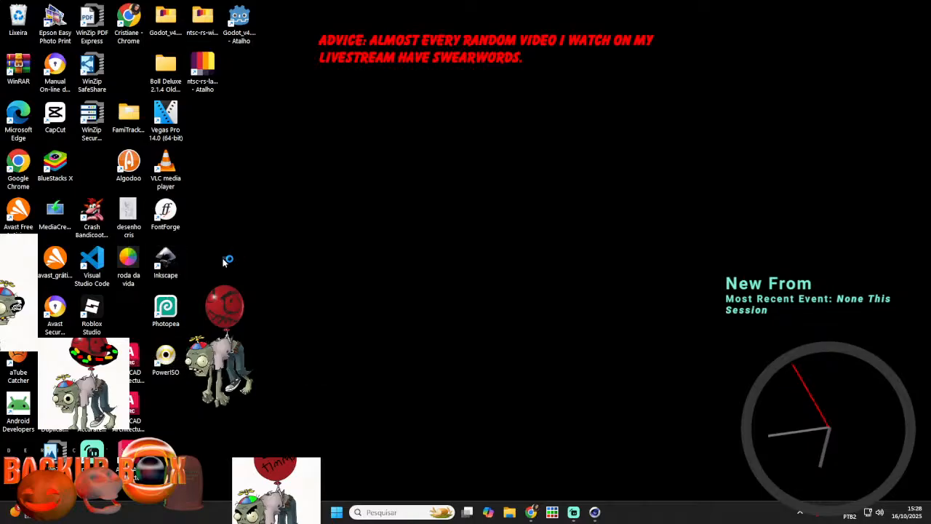
mouse_move(534, 515)
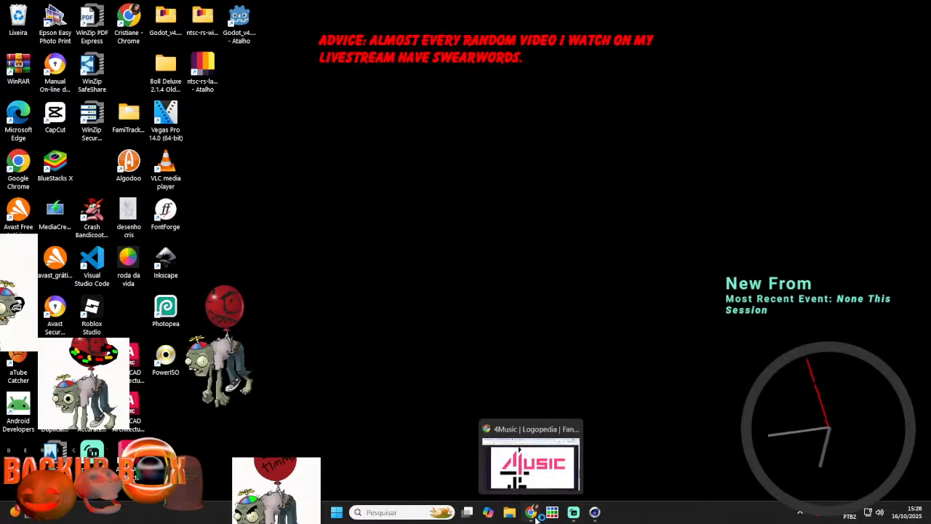
left_click(574, 513)
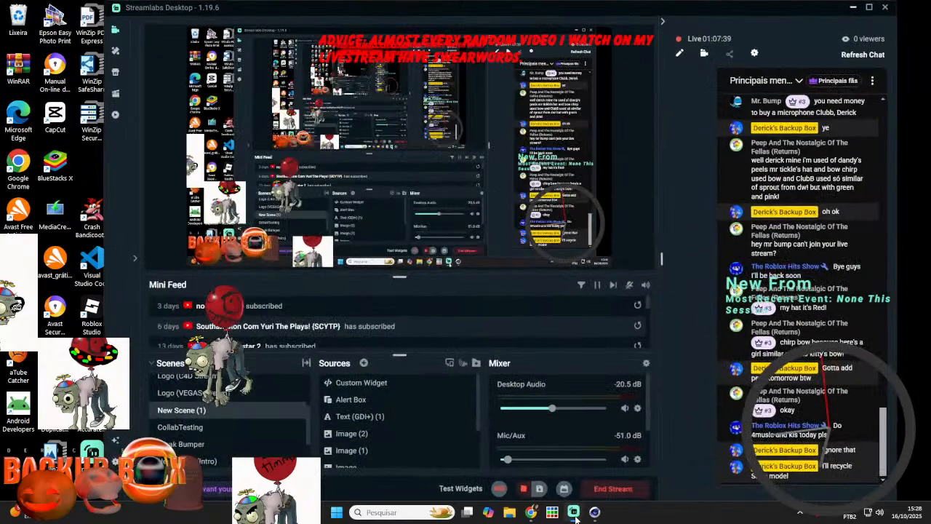
- Minimise the browser to reach the desktop, bring it back and view the YouTube post with the character picture
left_click(538, 516)
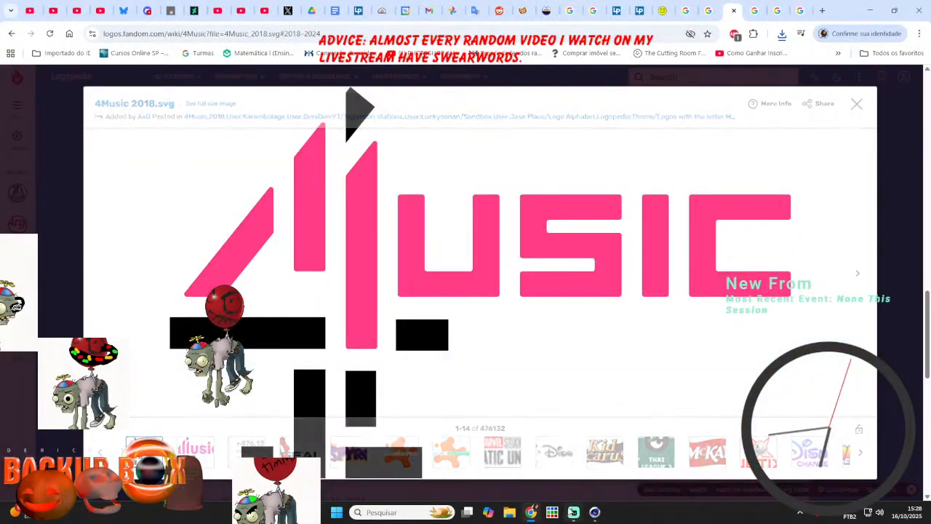
left_click(574, 513)
left_click(574, 513)
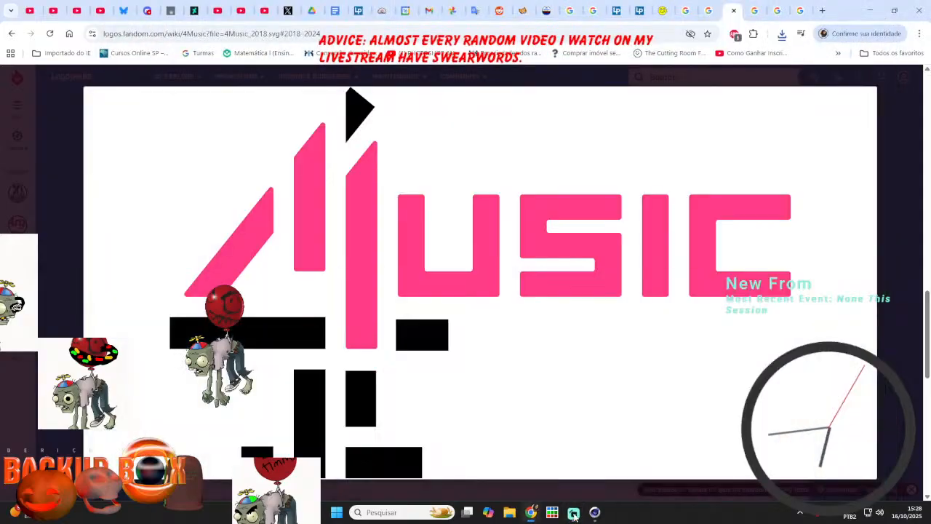
left_click(848, 11)
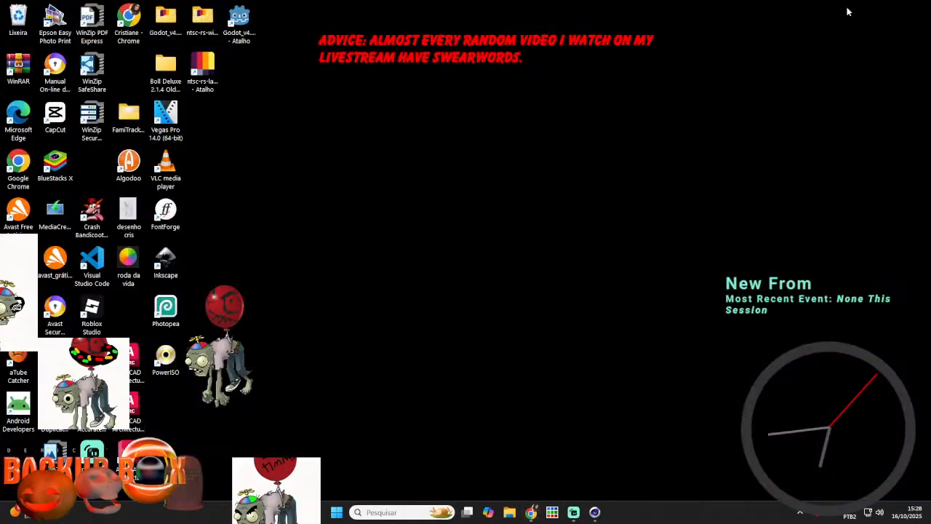
left_click(533, 513)
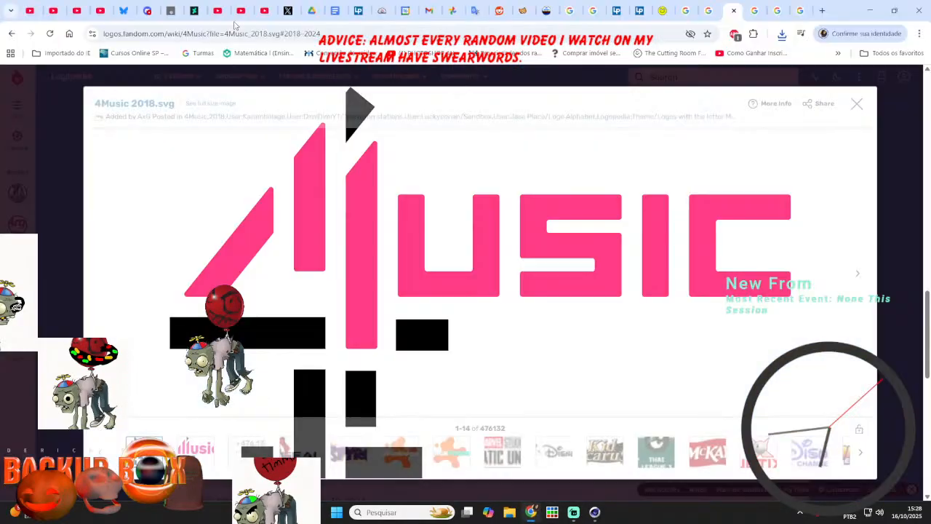
left_click(78, 6)
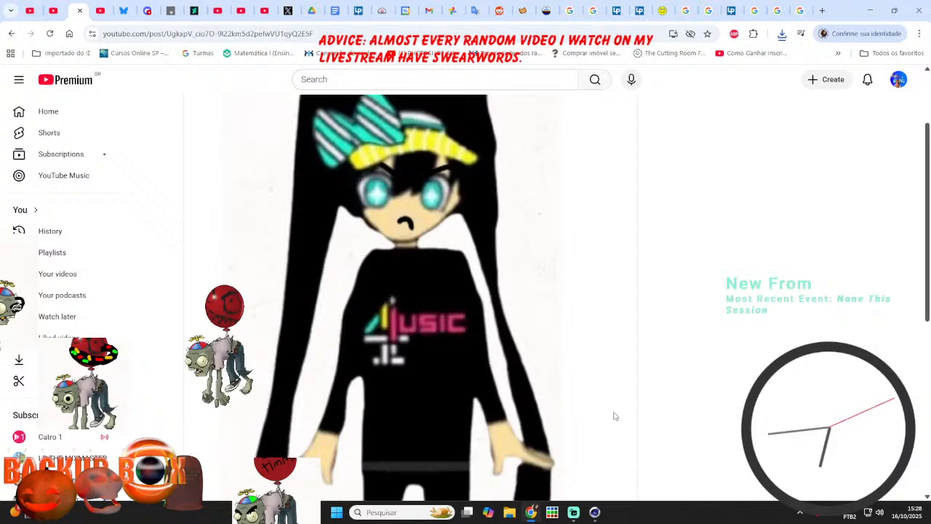
- View the channel's full subscriber list in YouTube Studio for the Lifetime period, and check the livestream's control room and chat
left_click(218, 10)
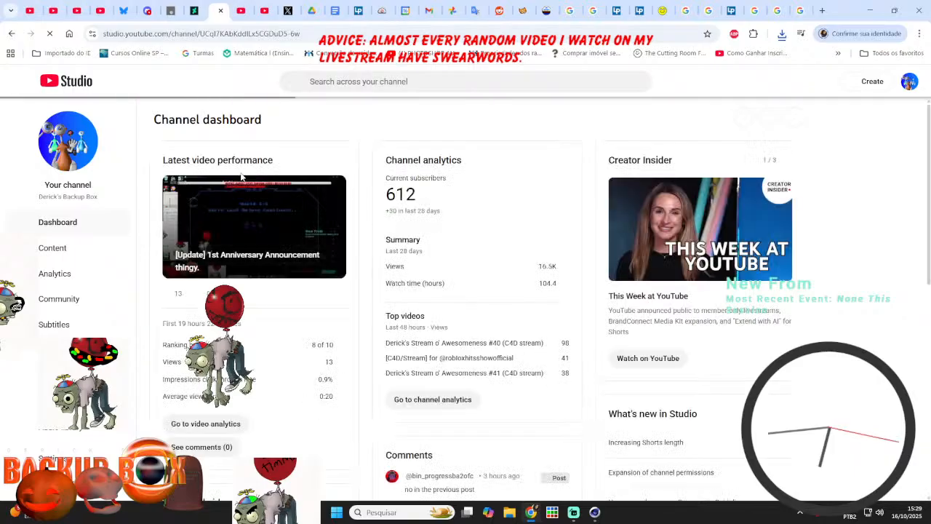
scroll(259, 192, "down", 7)
left_click(405, 326)
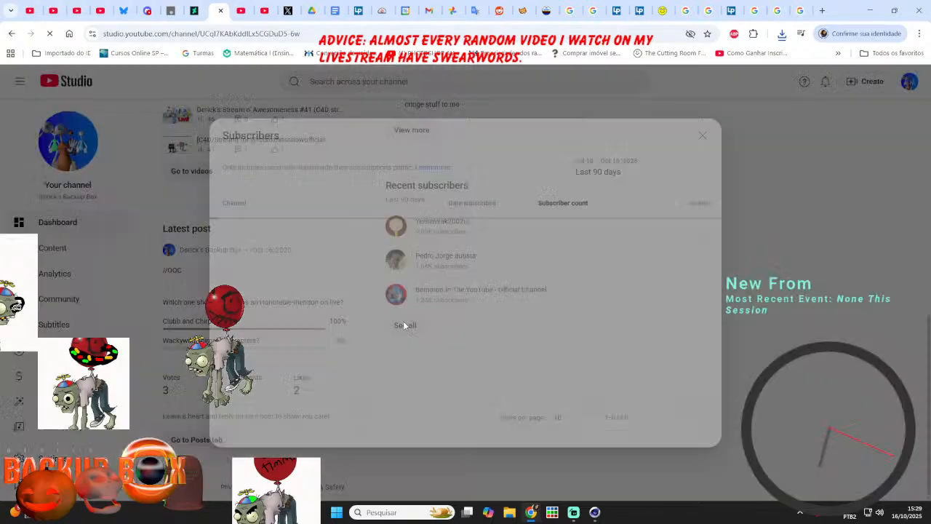
left_click(597, 144)
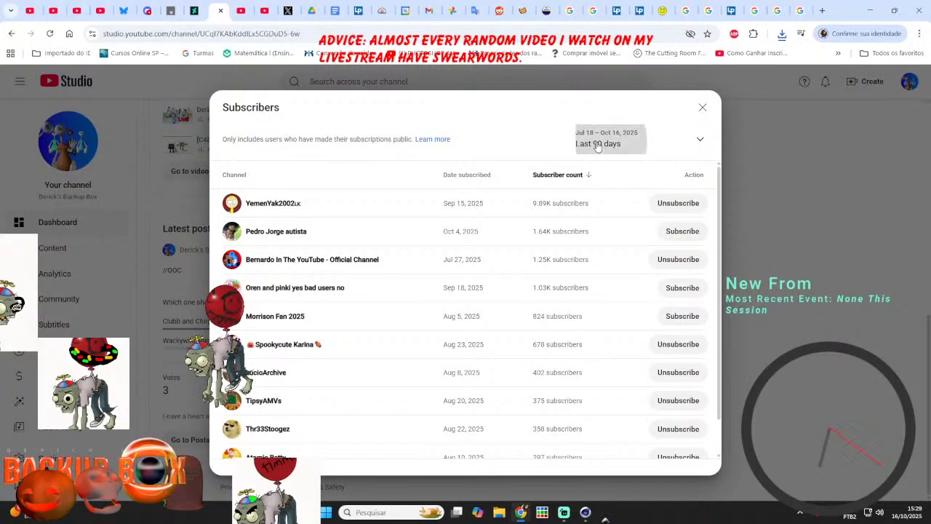
left_click(593, 206)
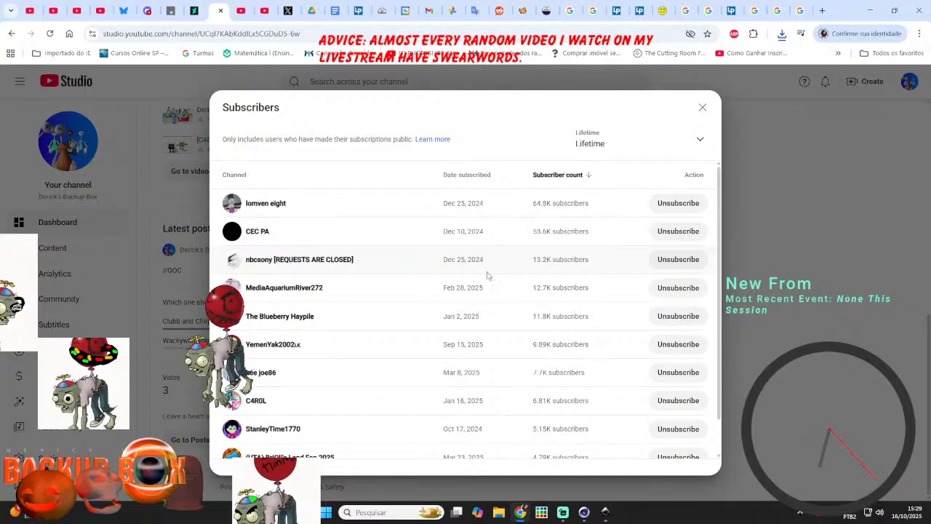
scroll(470, 290, "down", 1)
left_click(555, 447)
left_click(556, 441)
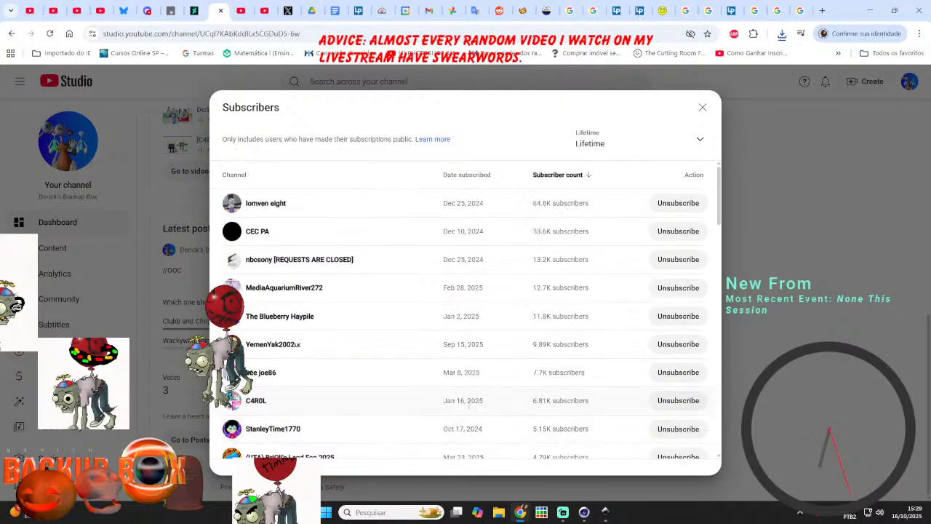
scroll(476, 408, "down", 10)
scroll(460, 414, "down", 2)
left_click(53, 10)
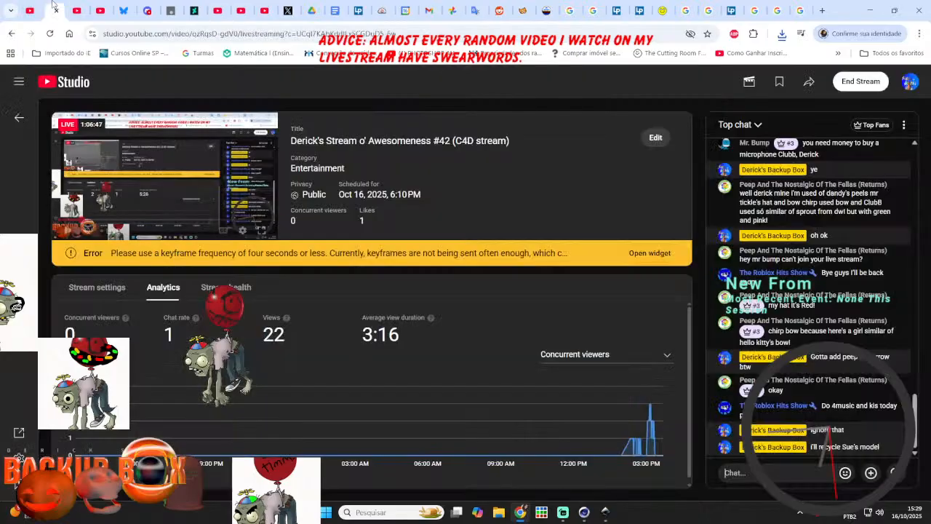
- Switch to Inkscape and open the 4Music_2018 logo file from the Downloads folder
left_click(605, 512)
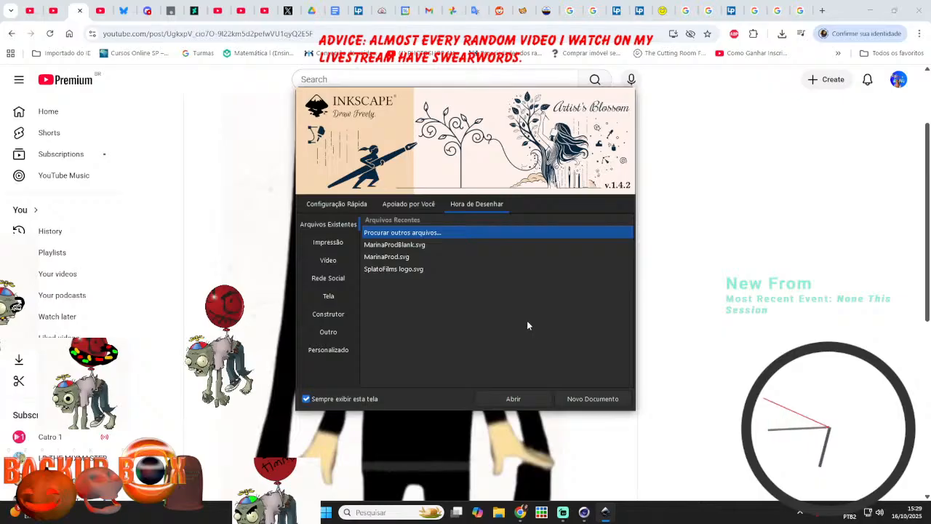
left_click(512, 397)
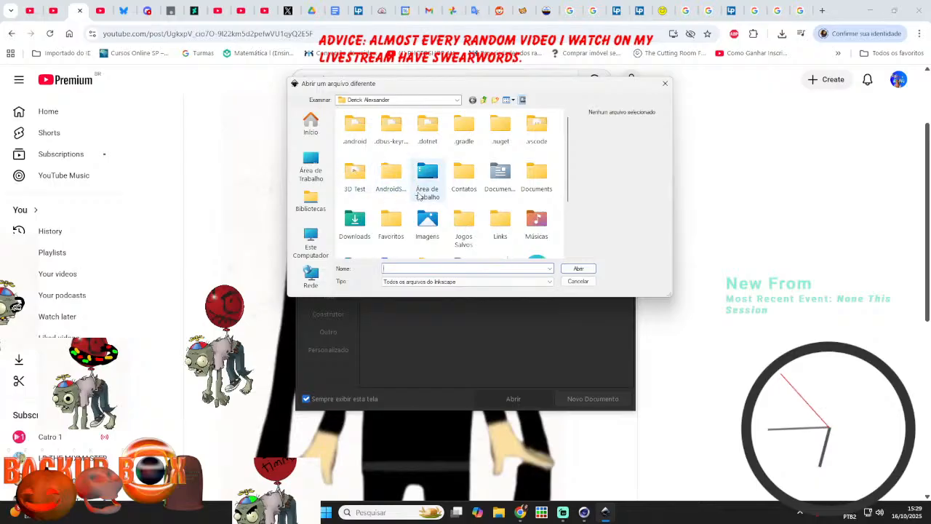
double_click(355, 222)
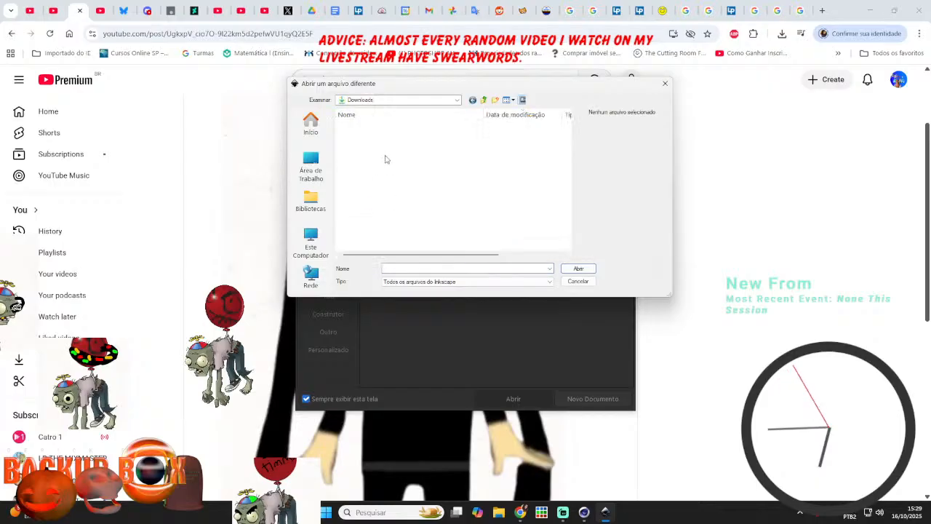
left_click(387, 137)
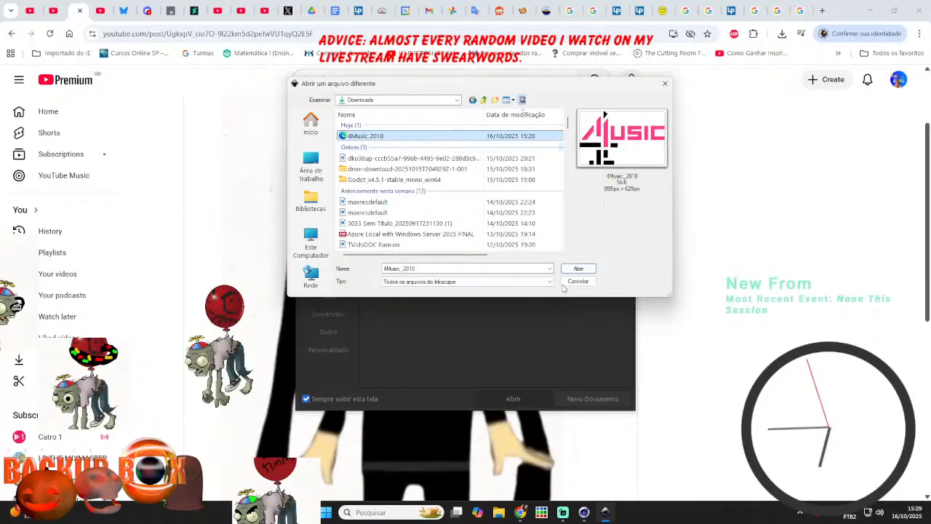
left_click(582, 268)
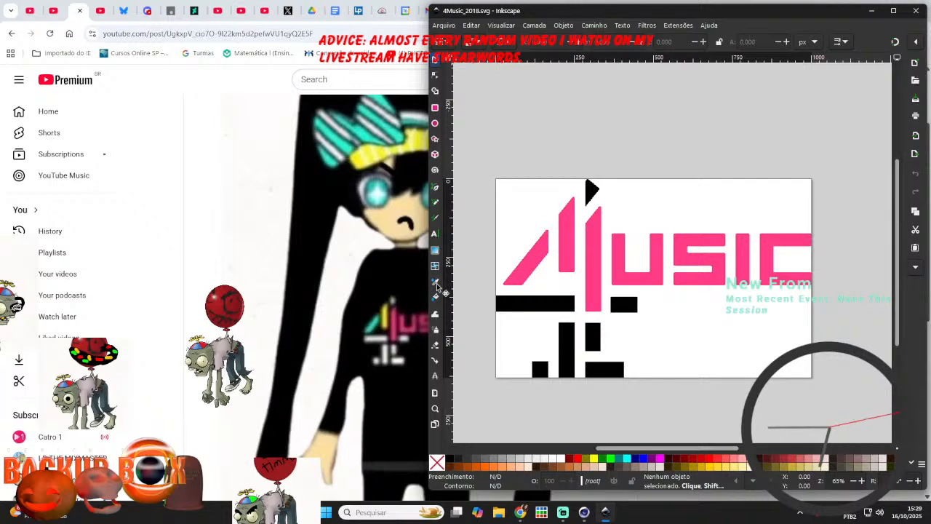
key("ctrl+shift+e")
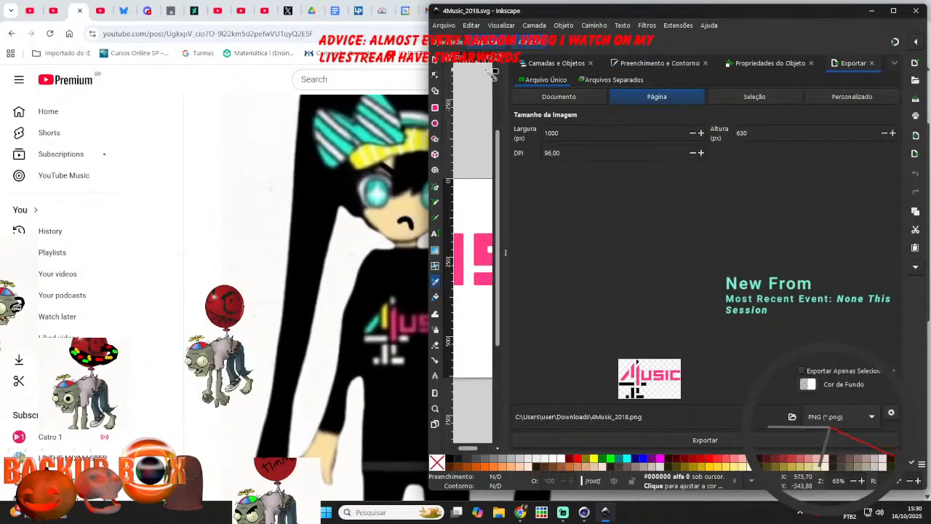
left_click(555, 63)
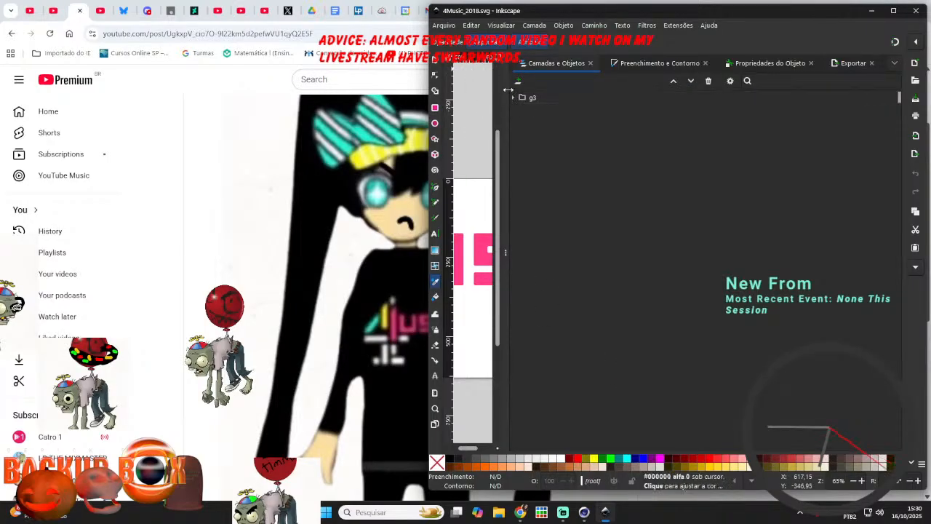
left_click_drag(754, 107, 877, 113)
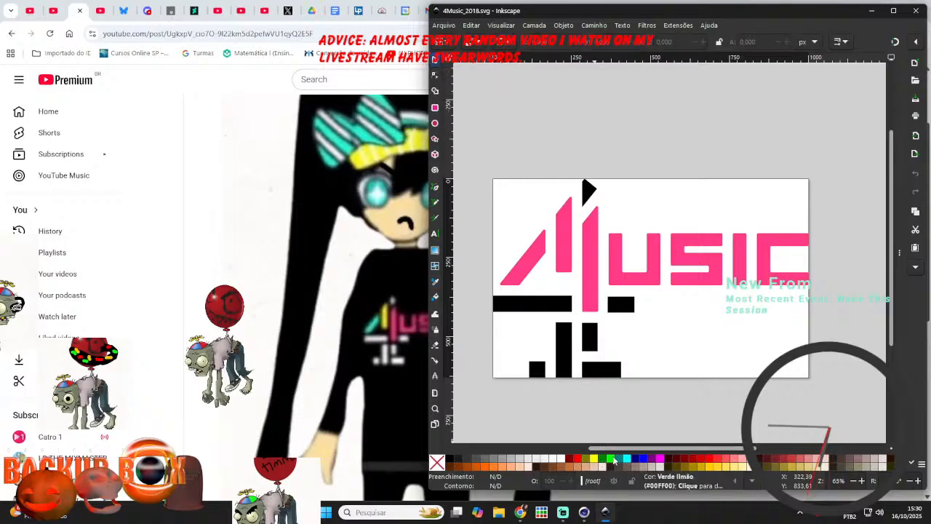
- Start Shape Builder on the logo group and pick the slanted stroke, both upright bars and the top triangle of the 4
left_click(542, 242)
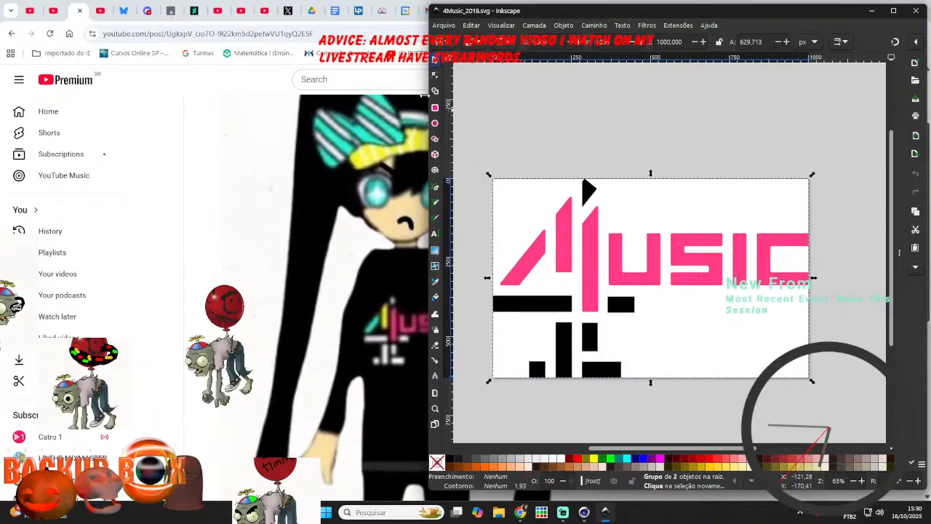
left_click(435, 91)
left_click(536, 253)
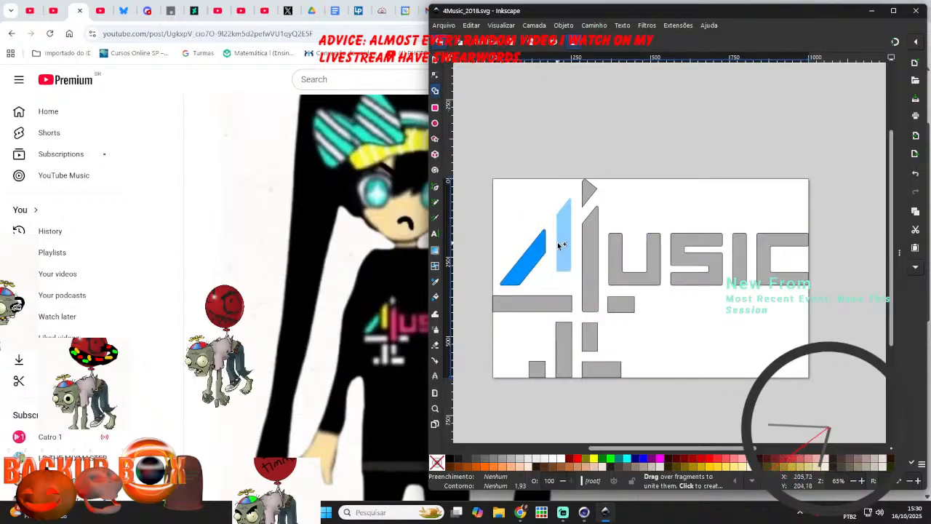
left_click(558, 242)
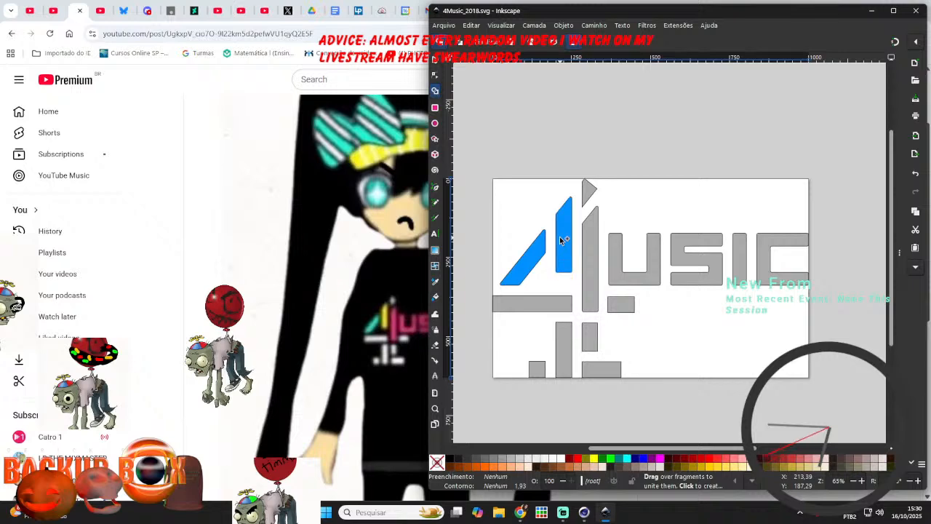
right_click(567, 224)
left_click(533, 126)
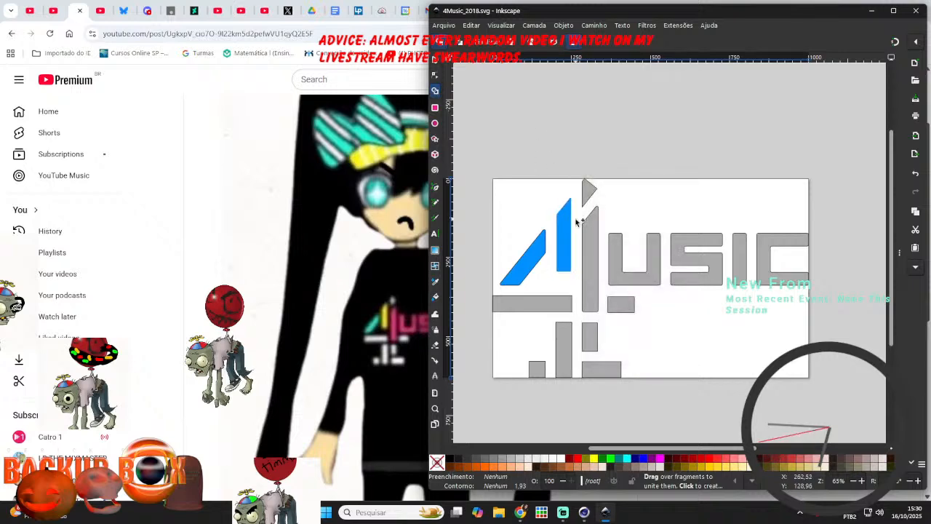
left_click_drag(592, 239, 588, 191)
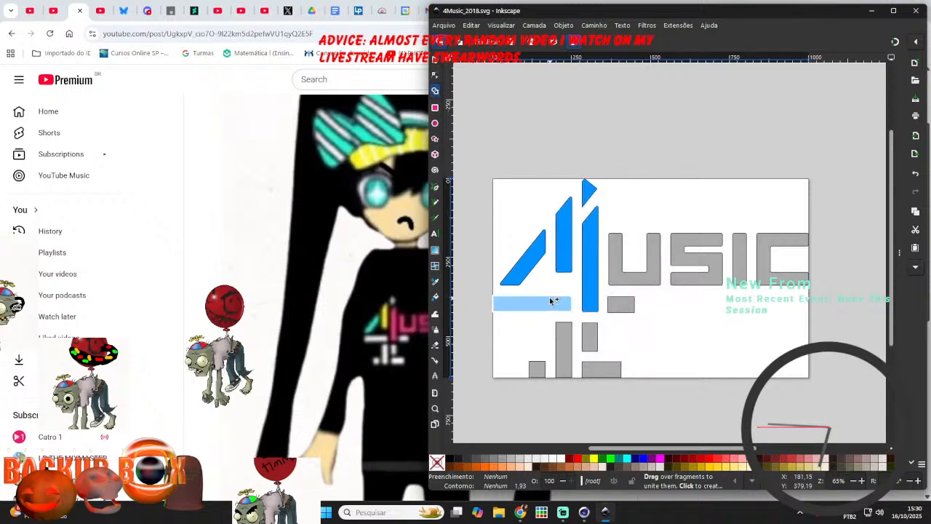
- Pick the six lower block pieces of the 4 as fragments to keep in Shape Builder
left_click(551, 302)
left_click(620, 305)
left_click(567, 338)
left_click(590, 336)
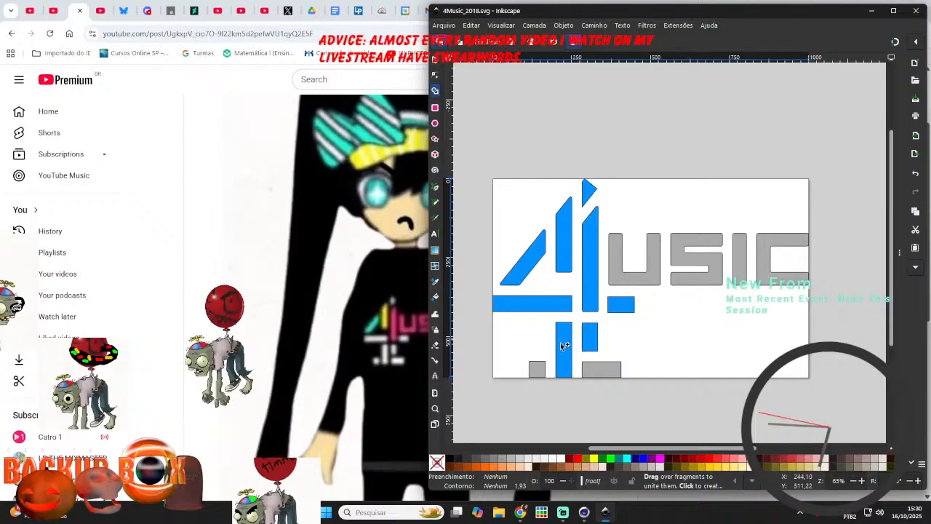
left_click(537, 370)
left_click(602, 370)
- Add the letters U, S, I and C to the picked fragments and apply Shape Builder to split the logo into separate paths
left_click(624, 272)
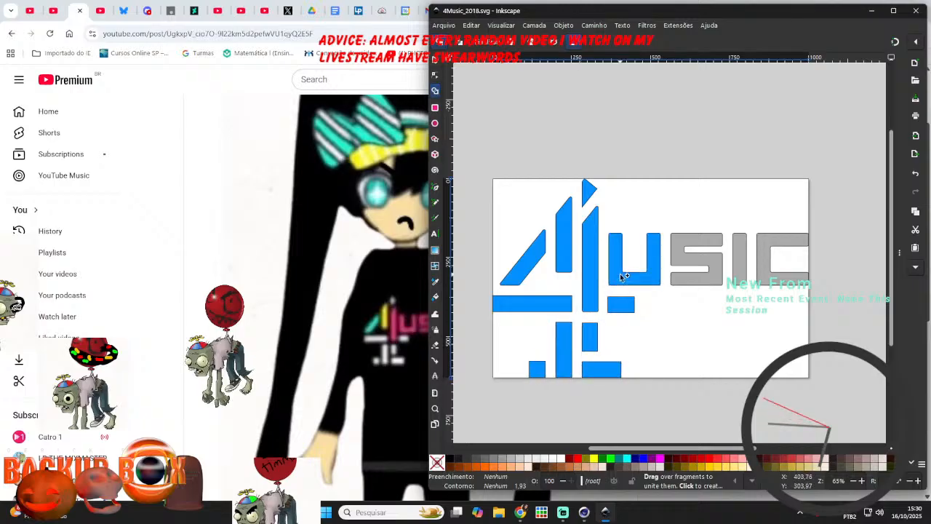
left_click(697, 259)
left_click(740, 259)
left_click(764, 256)
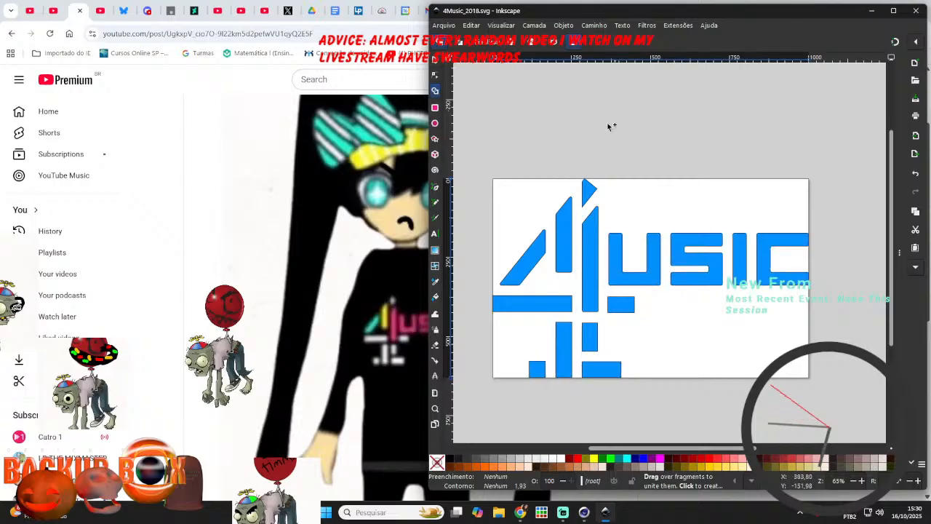
left_click(514, 45)
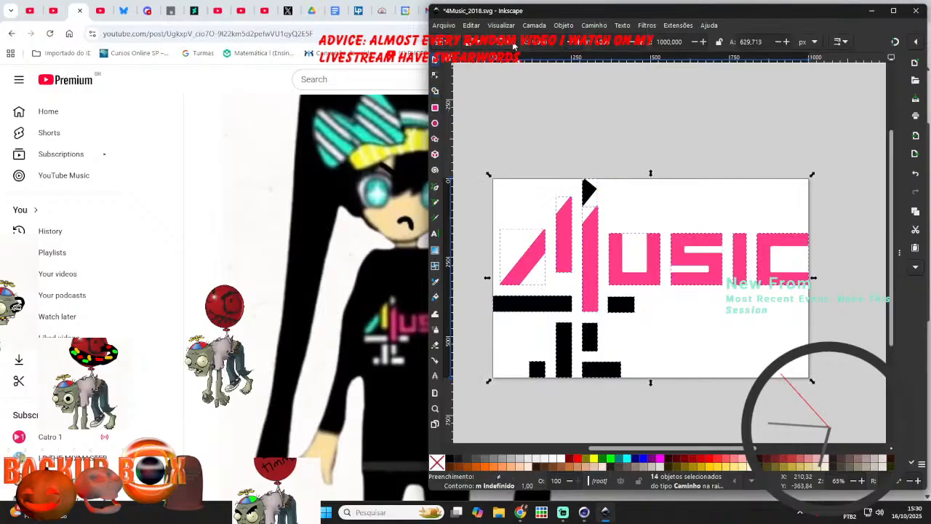
- Fill the slanted stroke of the 4 with cyan and the upright bar beside it with yellow
left_click(602, 154)
left_click(530, 246)
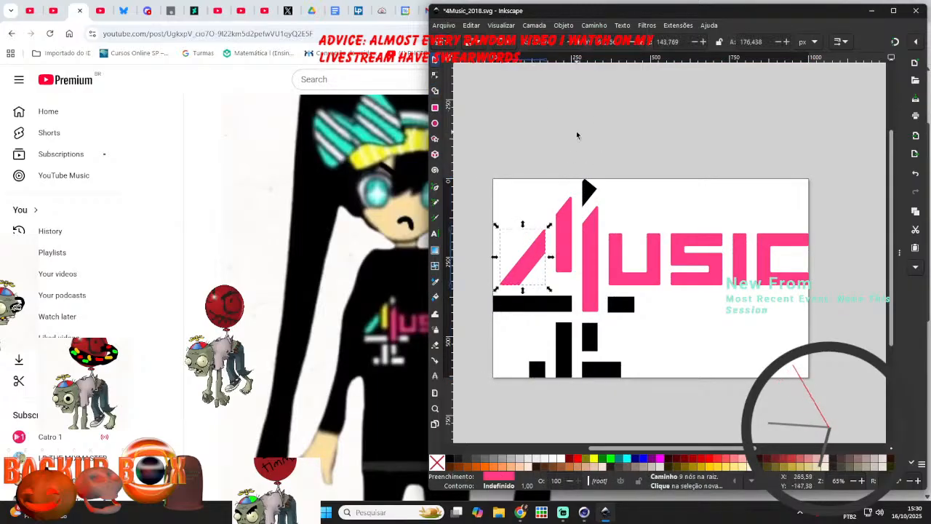
left_click(632, 458)
left_click(566, 232)
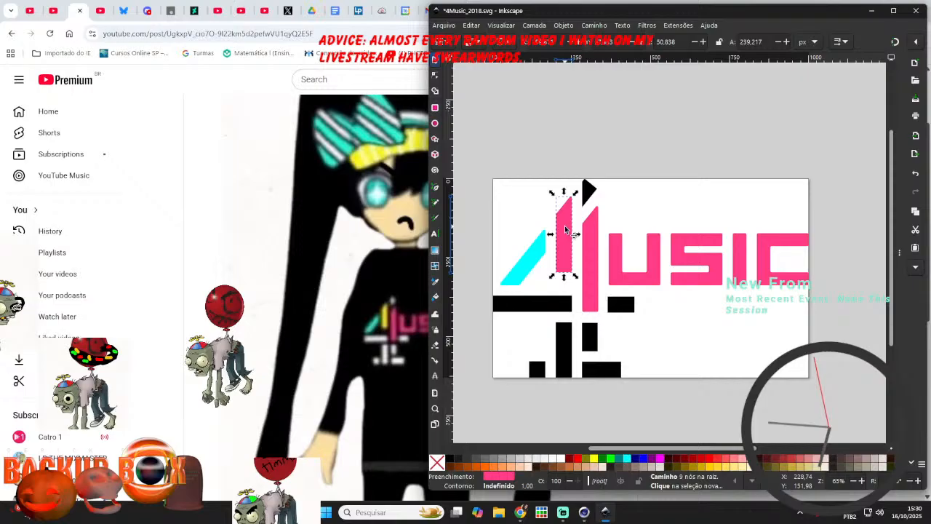
left_click(594, 458)
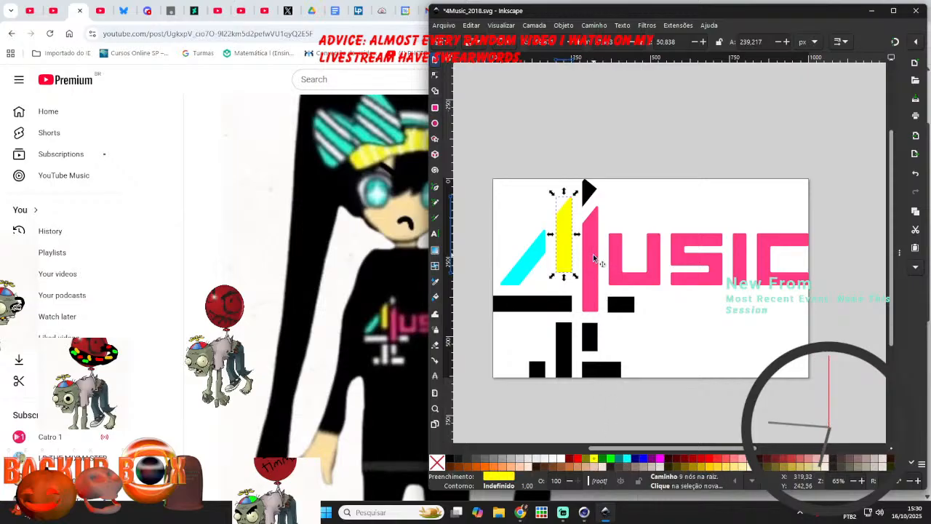
- Fill the black lower blocks and the top triangle of the 4 with white
left_click(564, 306)
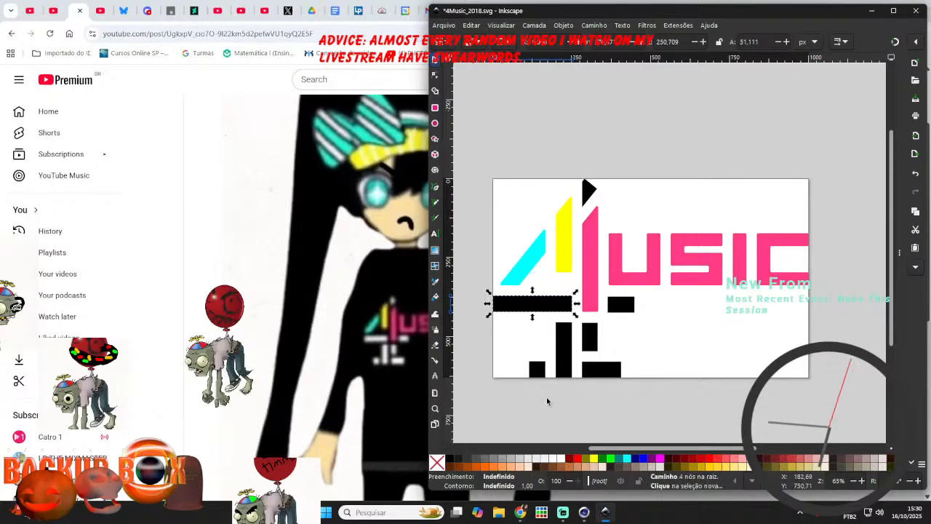
left_click(565, 340)
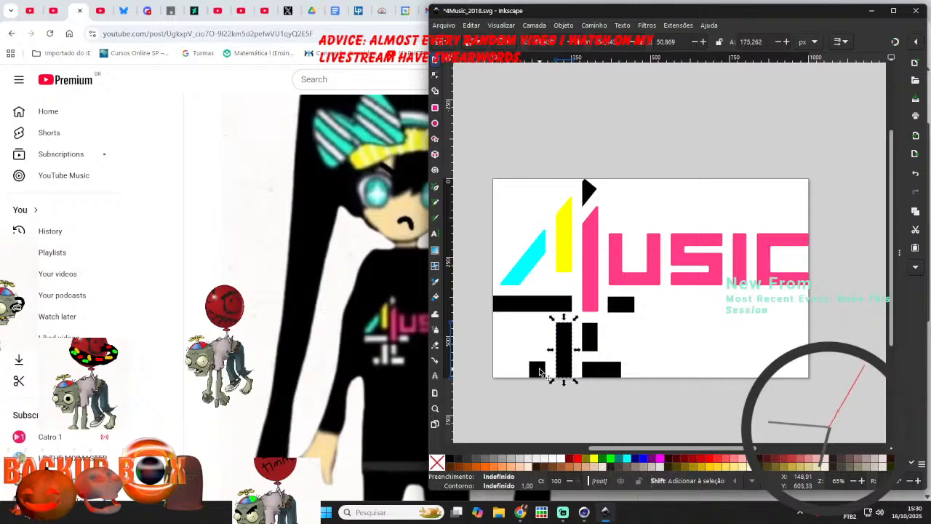
left_click(537, 369, "shift")
left_click(547, 309, "shift")
left_click(603, 369, "shift")
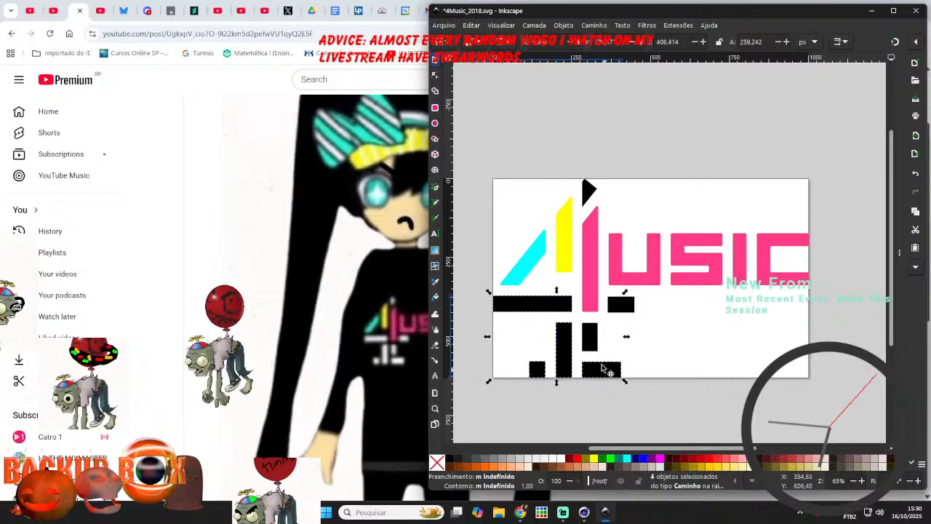
left_click(615, 311, "shift")
left_click(589, 193, "shift")
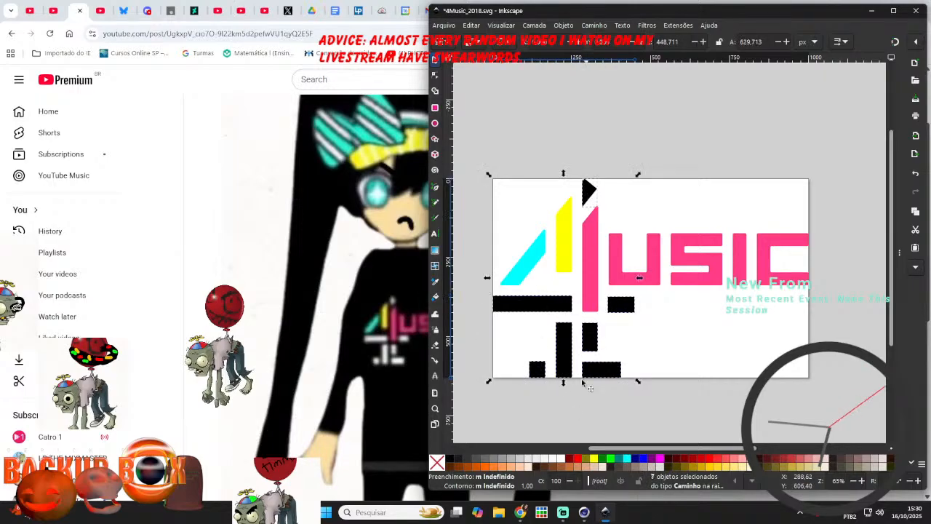
key("Delete")
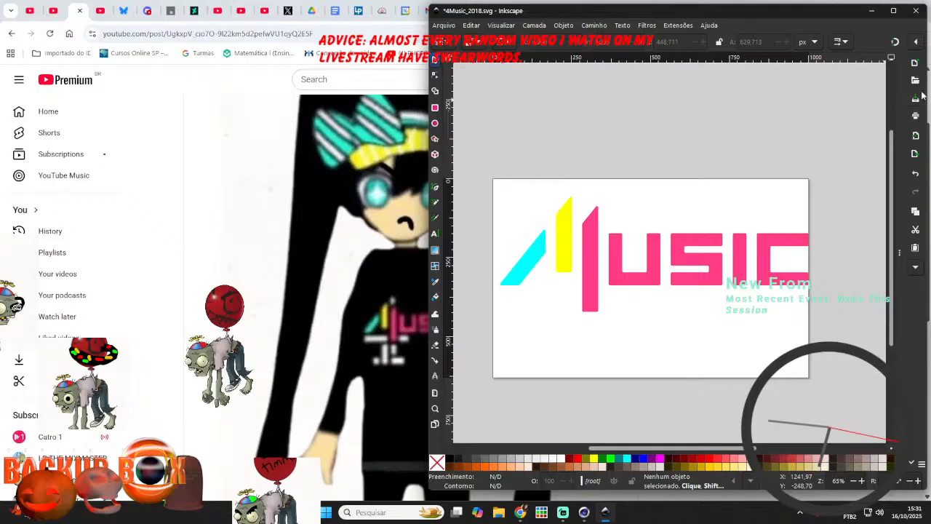
- Show the object list and draw a black rectangle about 359 × 698 px over the right part of the page
key("ctrl+shift+l")
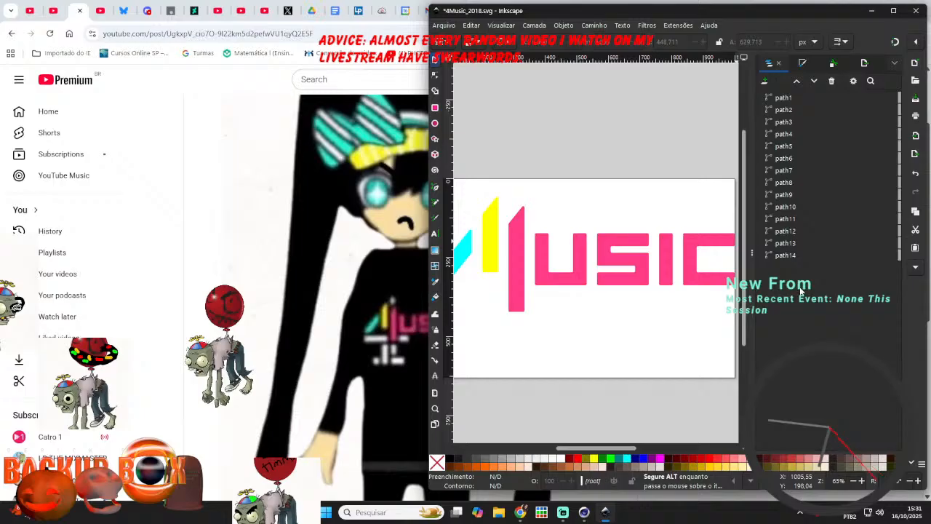
scroll(561, 157, "down", 3)
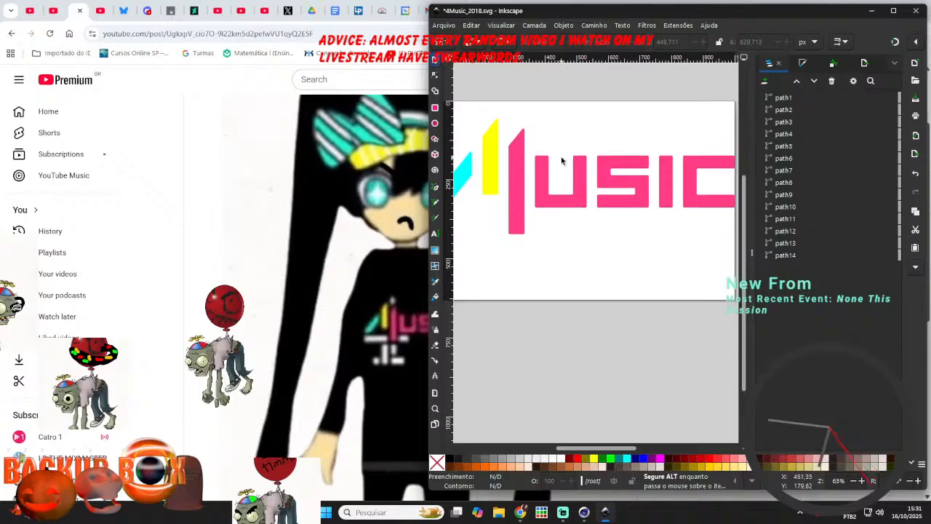
left_click(436, 108)
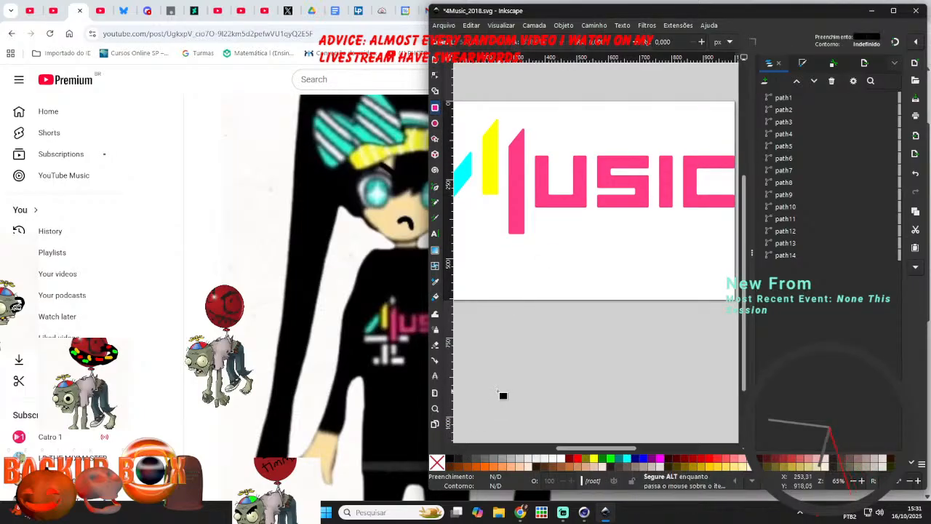
left_click_drag(621, 318, 734, 96)
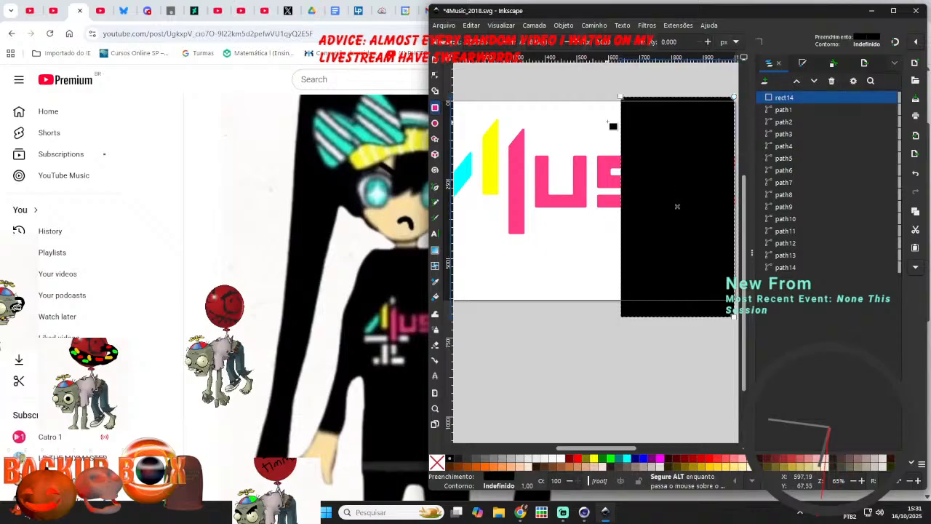
- Stretch the black rectangle past both page sides to about 1121 × 700 px and place it below all logo paths in the stacking order
left_click(435, 64)
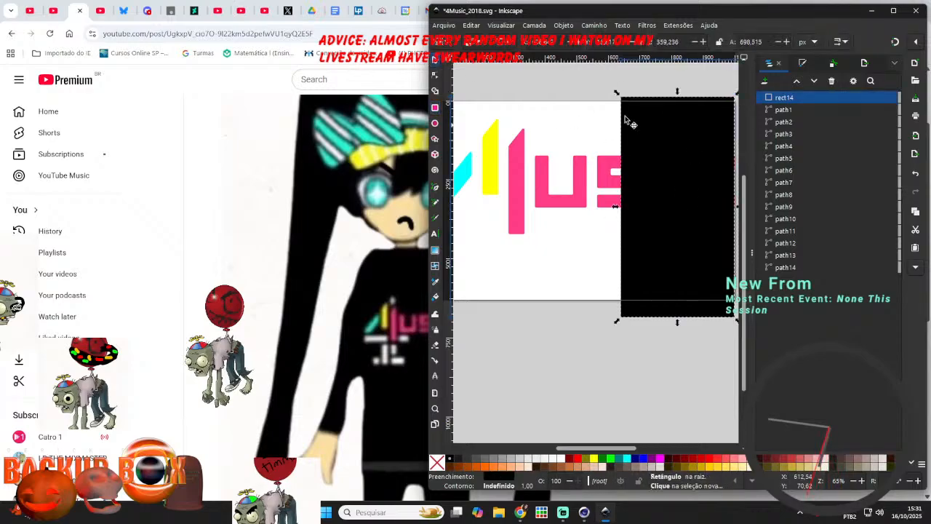
left_click_drag(620, 97, 689, 96)
left_click_drag(786, 99, 799, 297)
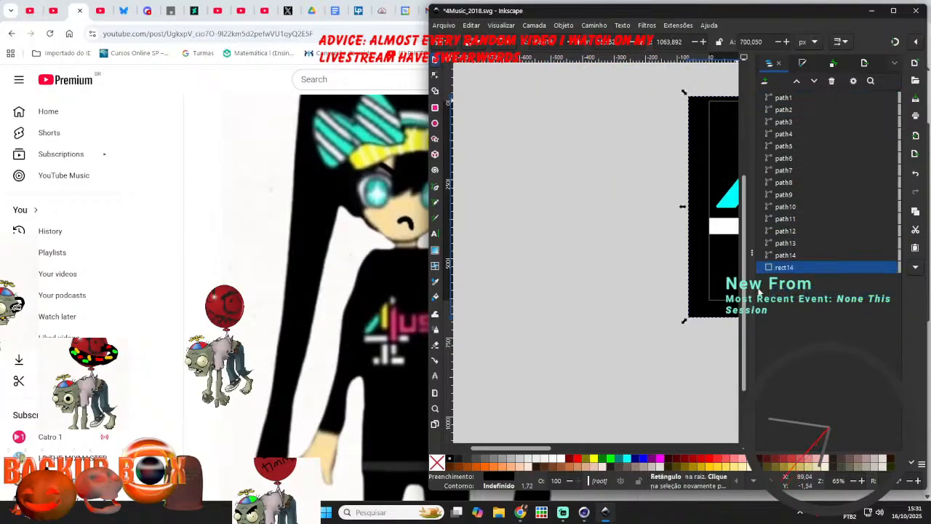
left_click(659, 245)
left_click_drag(537, 449, 637, 451)
left_click(688, 235)
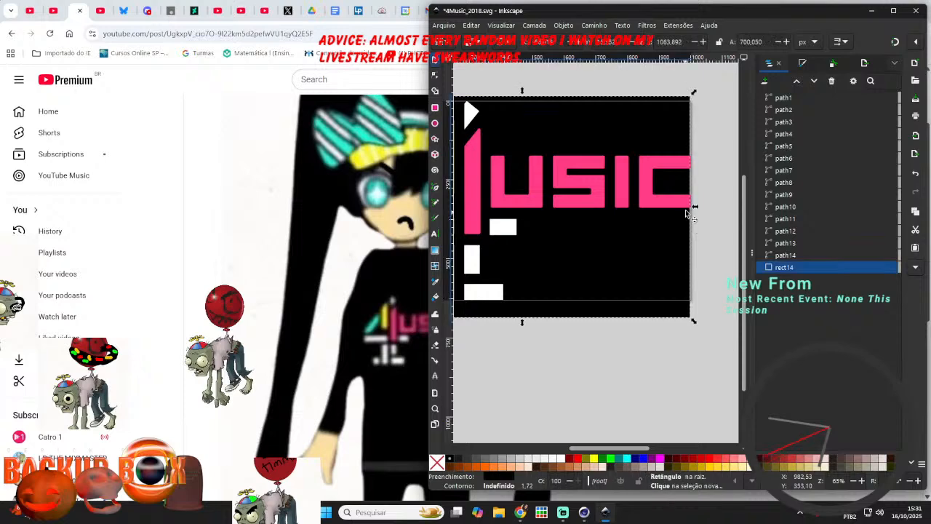
left_click_drag(693, 209, 709, 208)
left_click(523, 72)
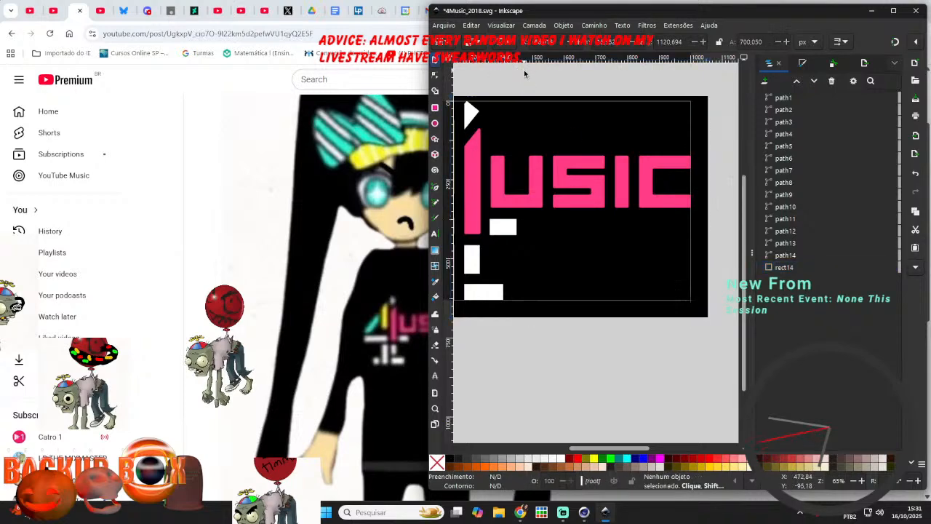
- Save the edited logo as an Inkscape SVG named 4Music_2018fan
left_click(455, 26)
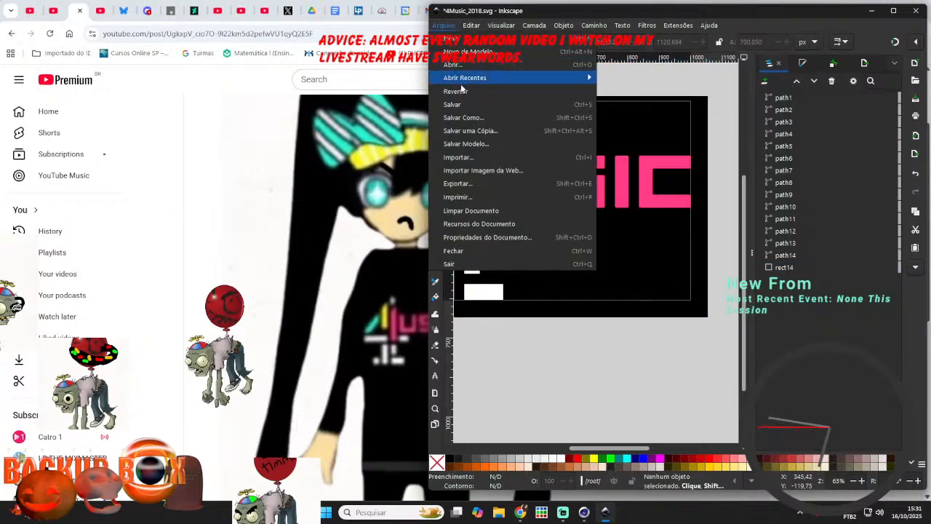
left_click(470, 106)
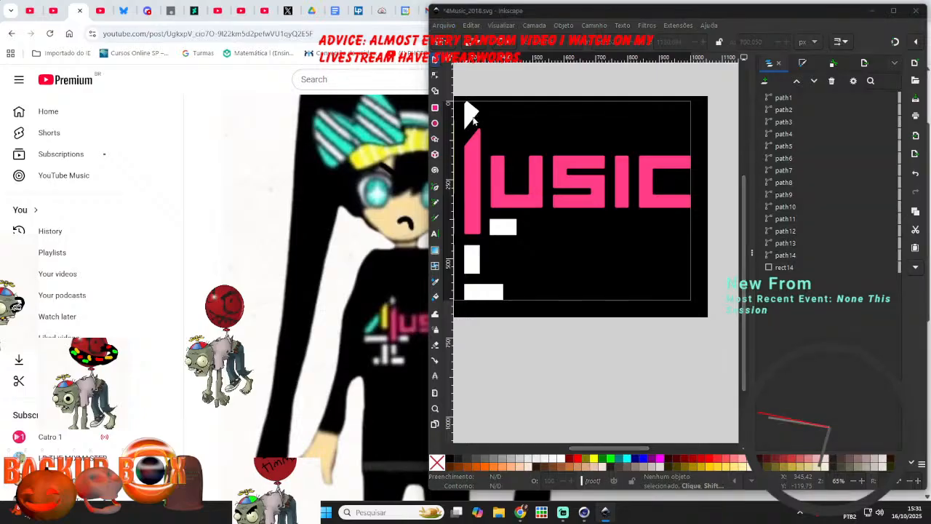
left_click(572, 211)
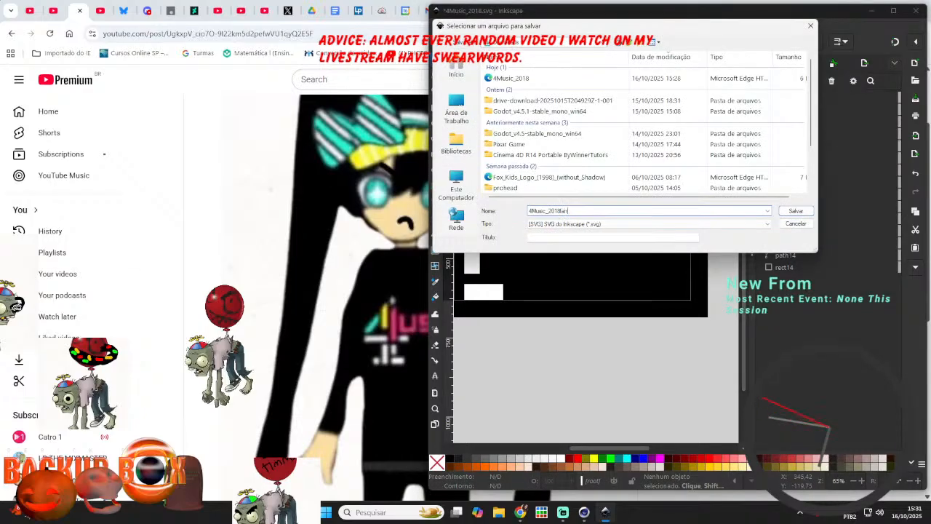
type("fan")
left_click(796, 211)
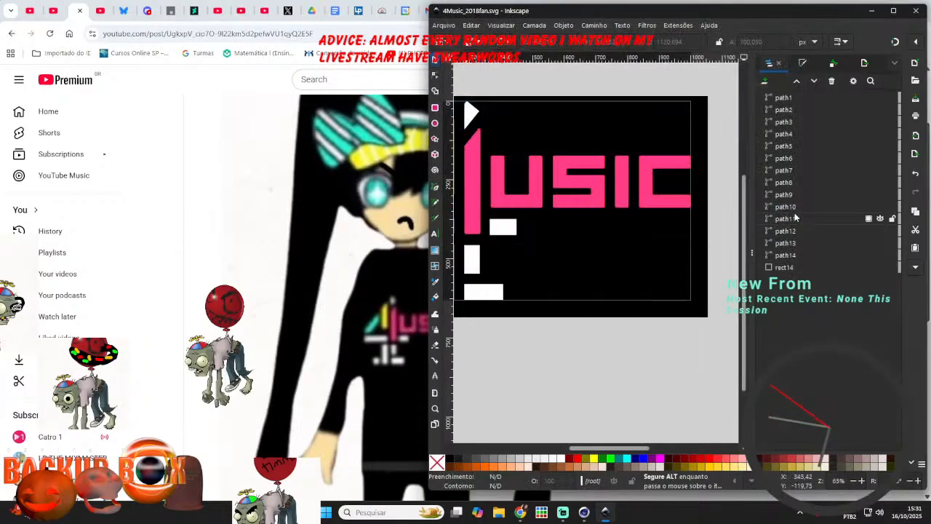
- Export the whole drawing as a 1121 × 700 px PNG named 4Music_2018fan in Downloads
left_click(444, 26)
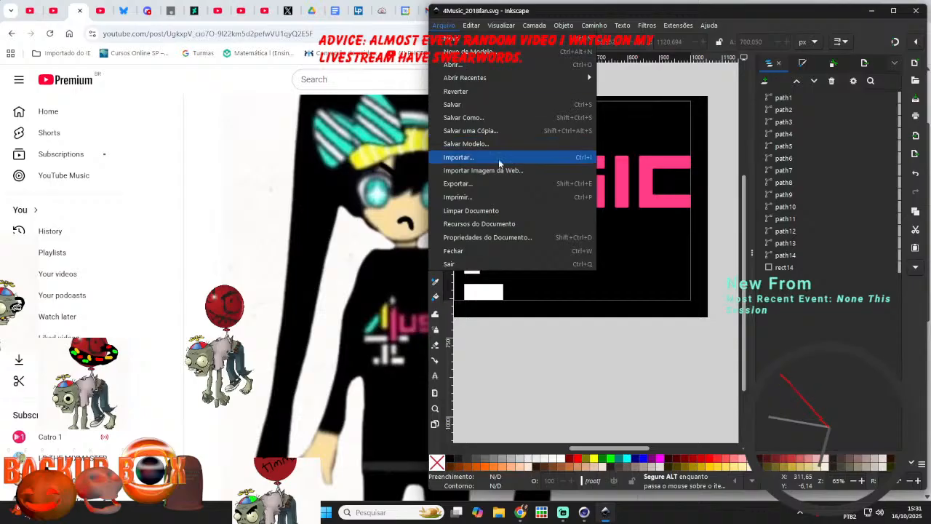
left_click(475, 182)
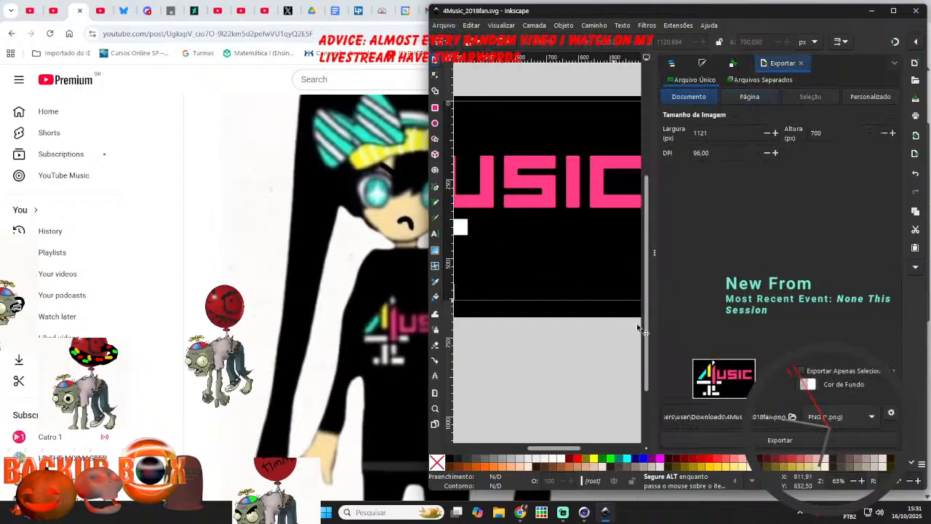
left_click(780, 439)
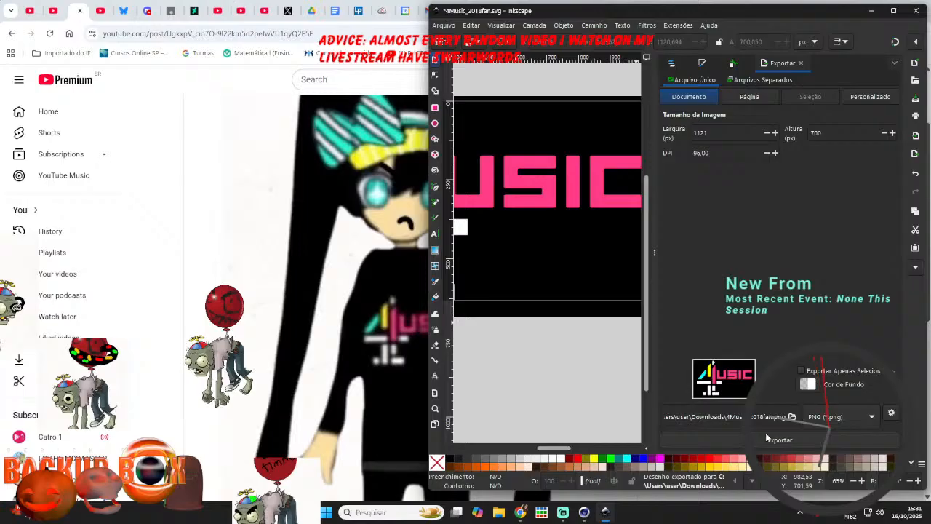
- Close the logo document, saving its changes, and switch to Cinema 4D
left_click(916, 10)
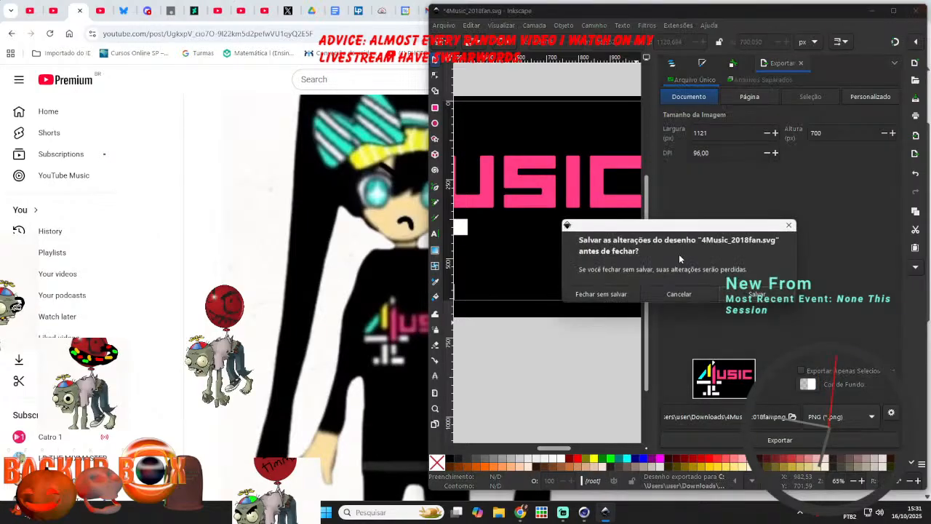
left_click(760, 295)
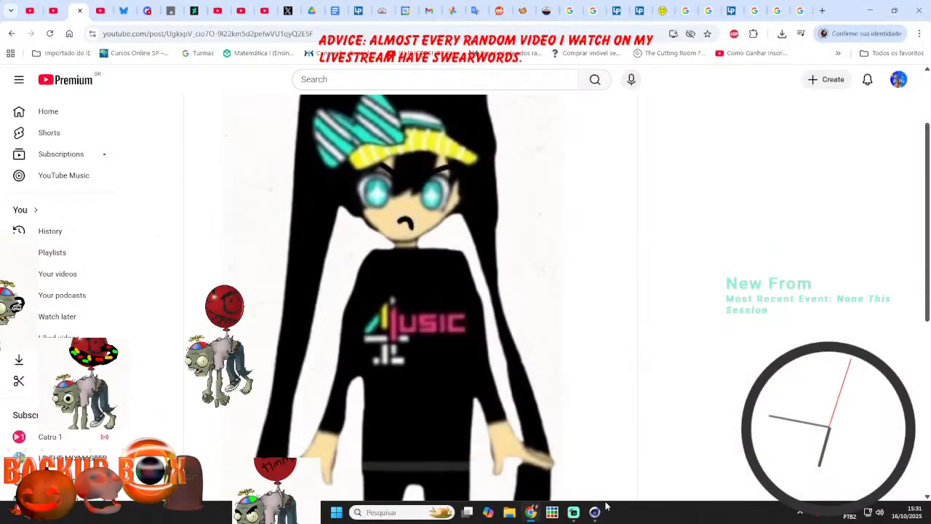
left_click(573, 513)
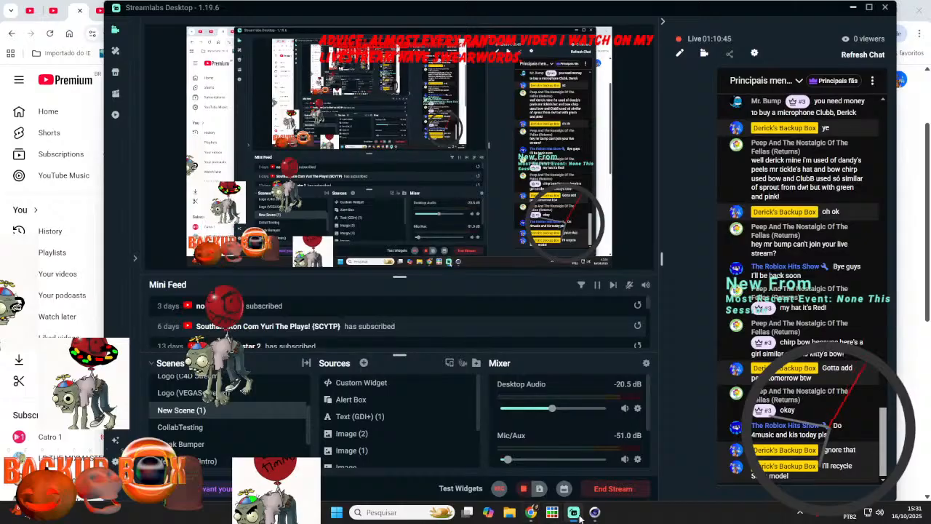
left_click(595, 513)
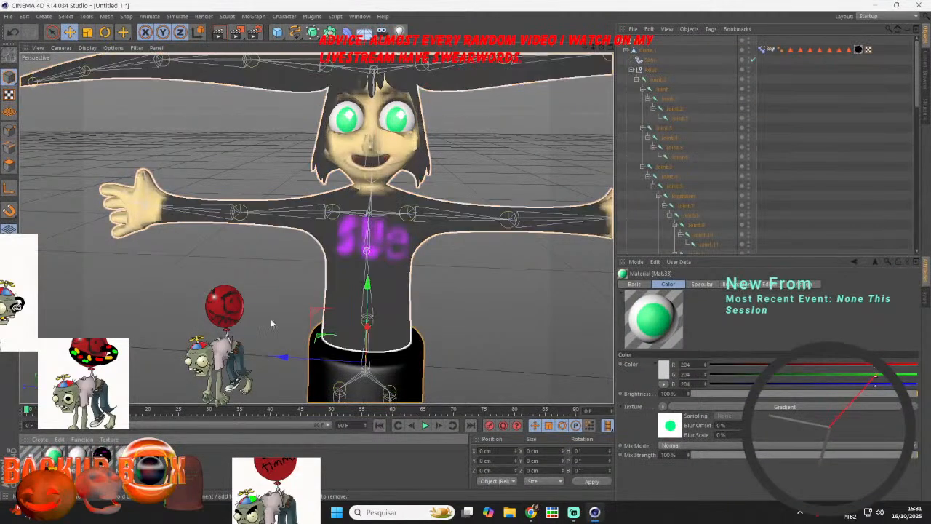
- Select the front chest polygons of Cube.1 around the purple shirt lettering with Live Selection
left_click(10, 166)
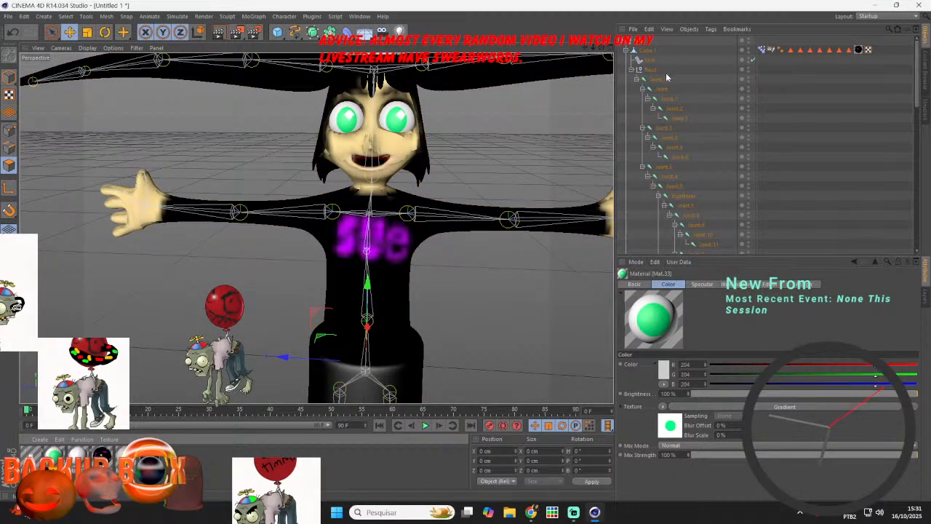
left_click(649, 53)
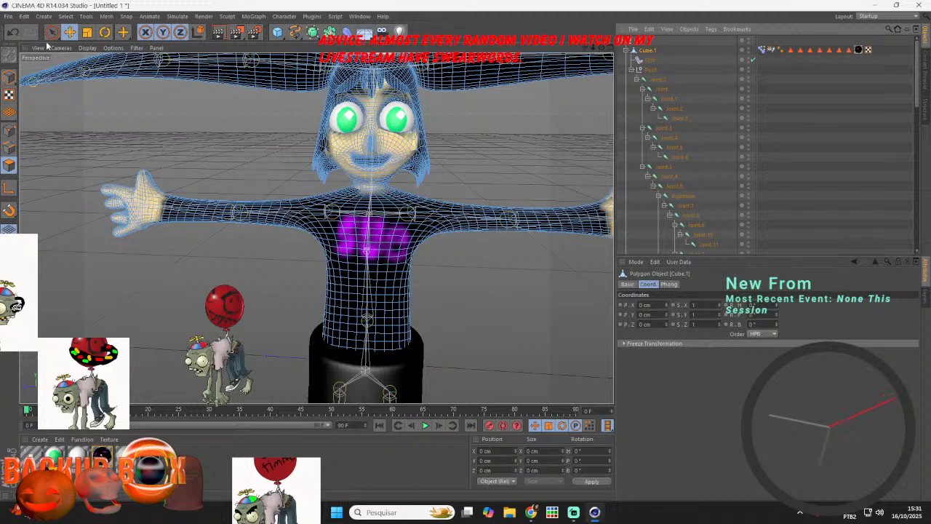
key("9")
mouse_move(349, 235)
left_mouse_down()
mouse_move(329, 218)
mouse_move(336, 255)
mouse_move(356, 233)
mouse_move(363, 269)
mouse_move(386, 218)
mouse_move(389, 284)
mouse_move(403, 231)
mouse_move(400, 271)
mouse_move(407, 248)
mouse_move(398, 256)
left_mouse_up()
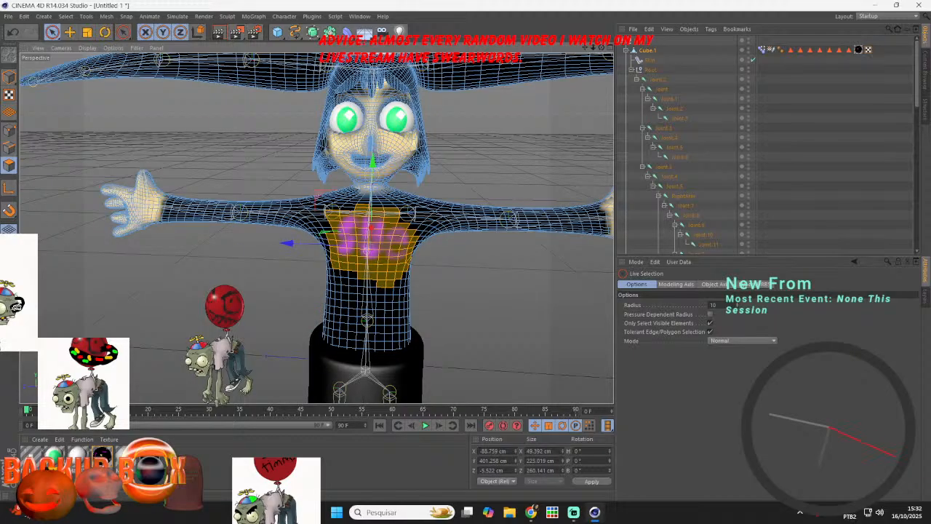
- Create a new material and load 4Music_2018fan.png as its colour texture
double_click(271, 474)
double_click(30, 455)
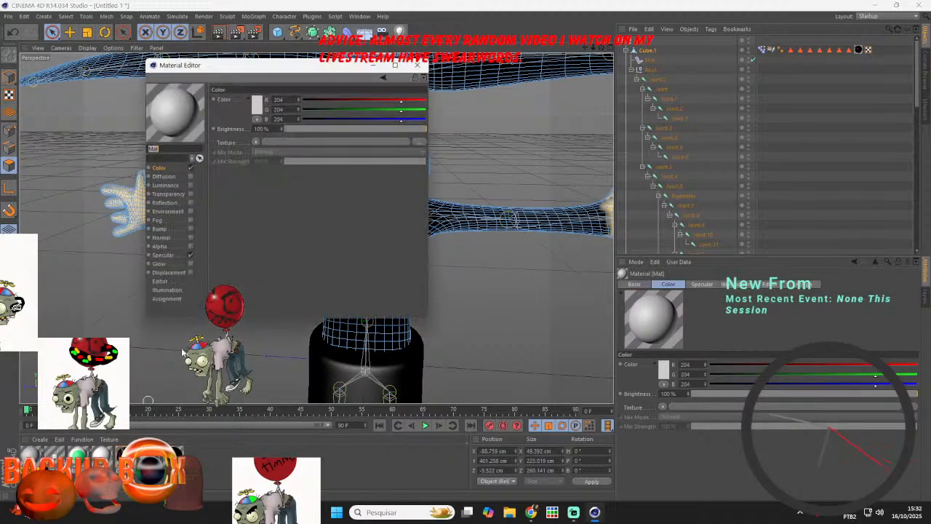
left_click(285, 142)
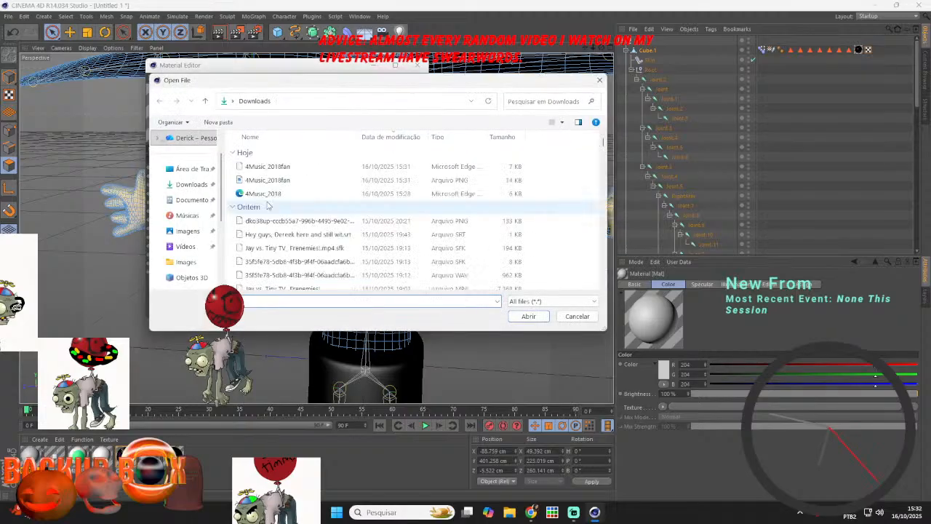
left_click(273, 183)
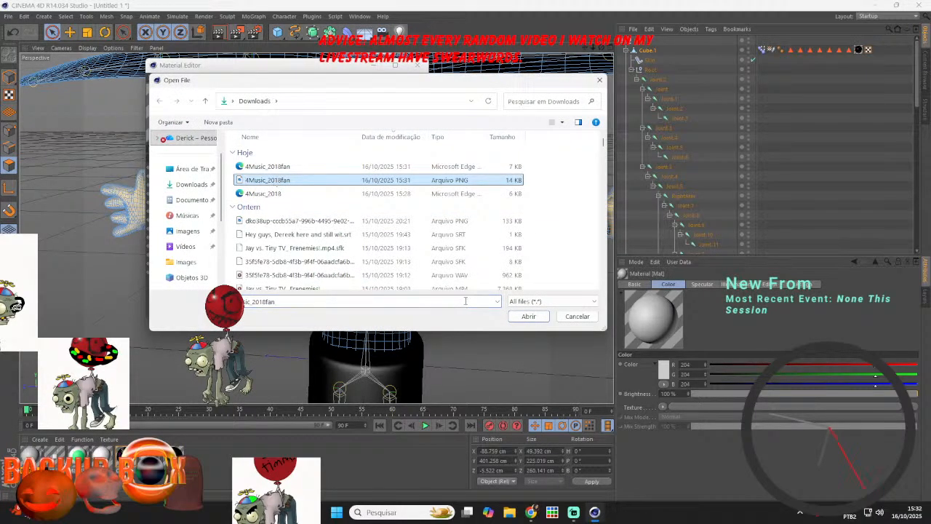
left_click(529, 316)
left_click(488, 289)
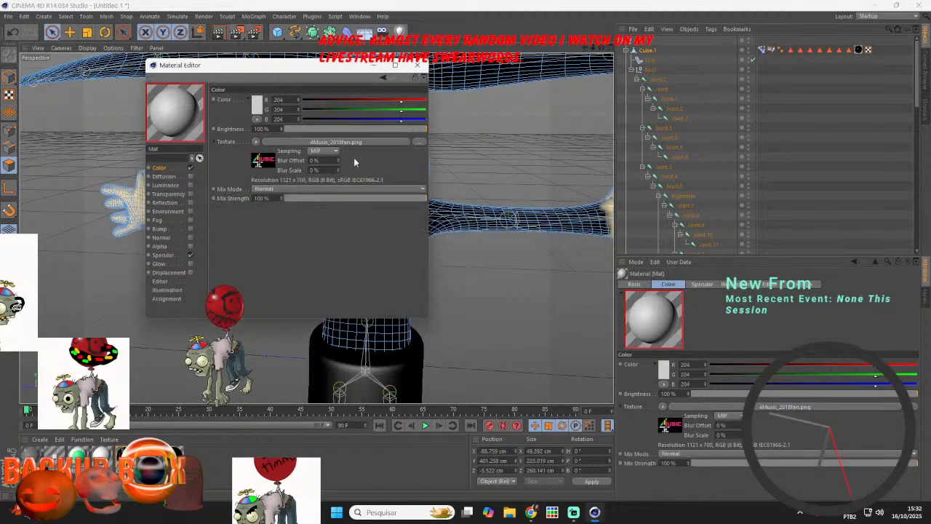
left_click(419, 65)
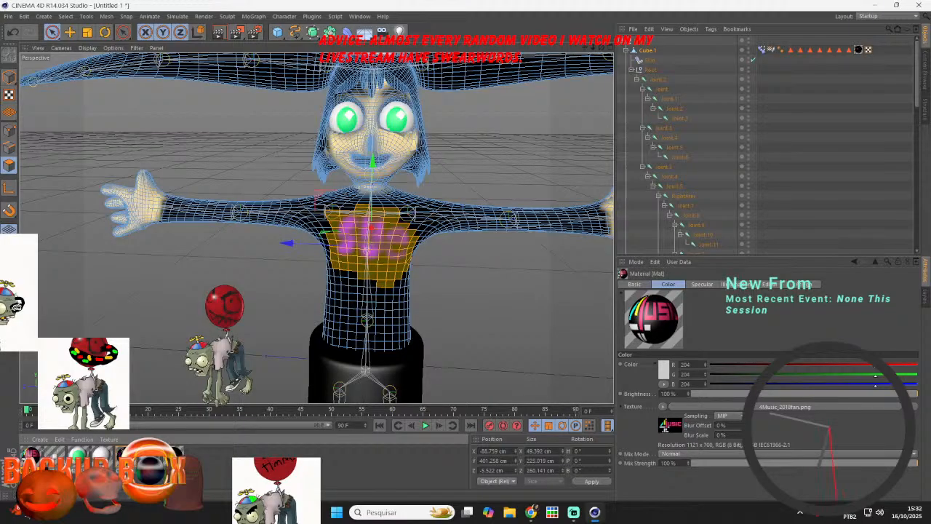
- Apply the logo material to the selected chest polygons and scale its texture vertically to 17%
left_click_drag(325, 266, 347, 255)
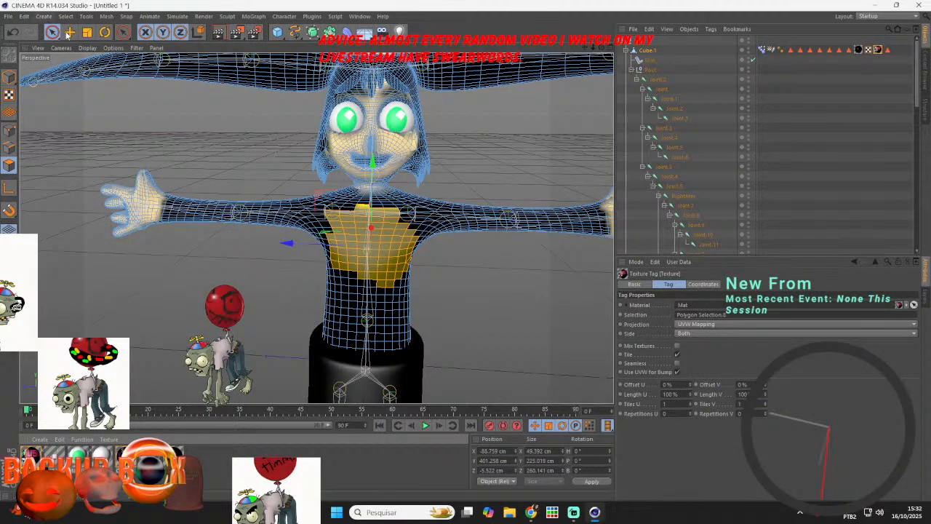
left_click(10, 96)
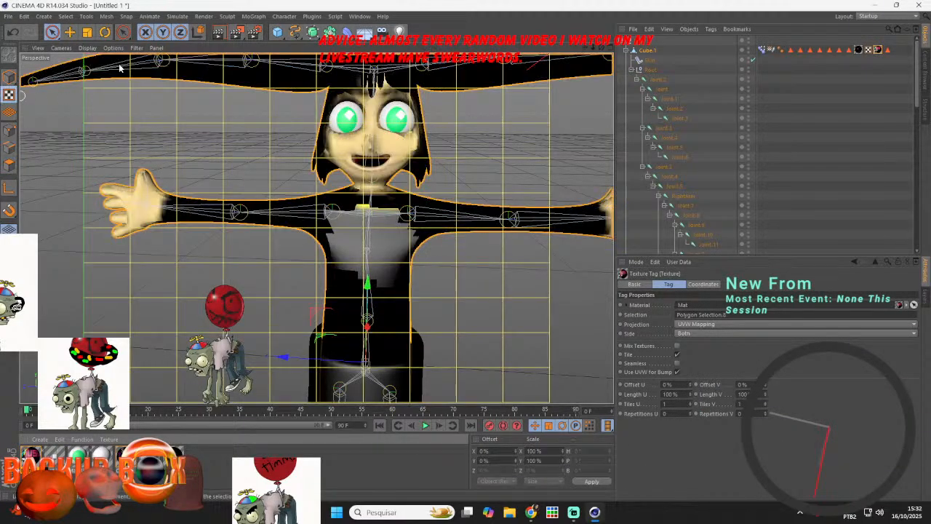
left_click(87, 34)
left_click_drag(369, 285, 383, 87)
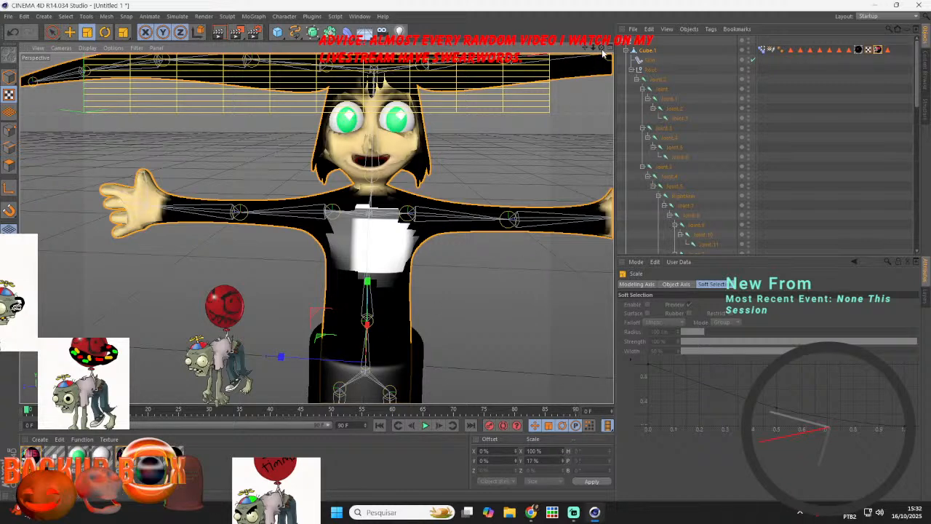
- Scale the logo texture horizontally to 42.8% and move it to offsets of 23.4% in X and 42.2% in Y
left_click_drag(602, 48, 555, 43)
left_click_drag(408, 351, 367, 312)
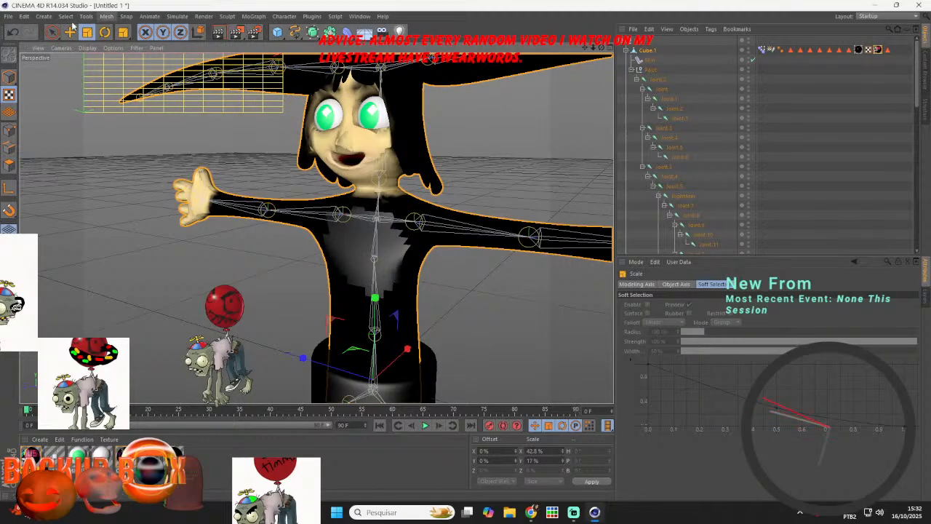
key("e")
left_click_drag(377, 393, 306, 362)
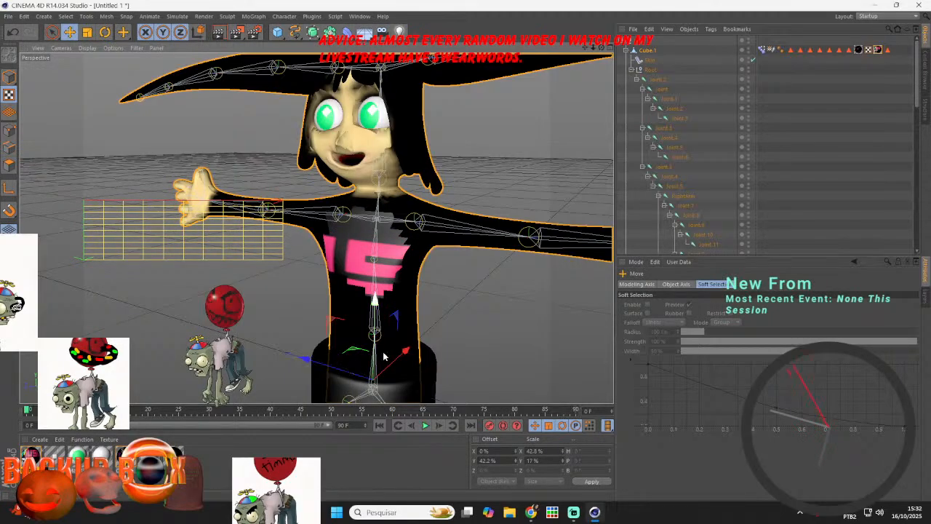
left_click_drag(405, 351, 462, 312)
- Shrink the logo texture to 11.2% by 5% and move its vertical offset to 49%
left_click(86, 32)
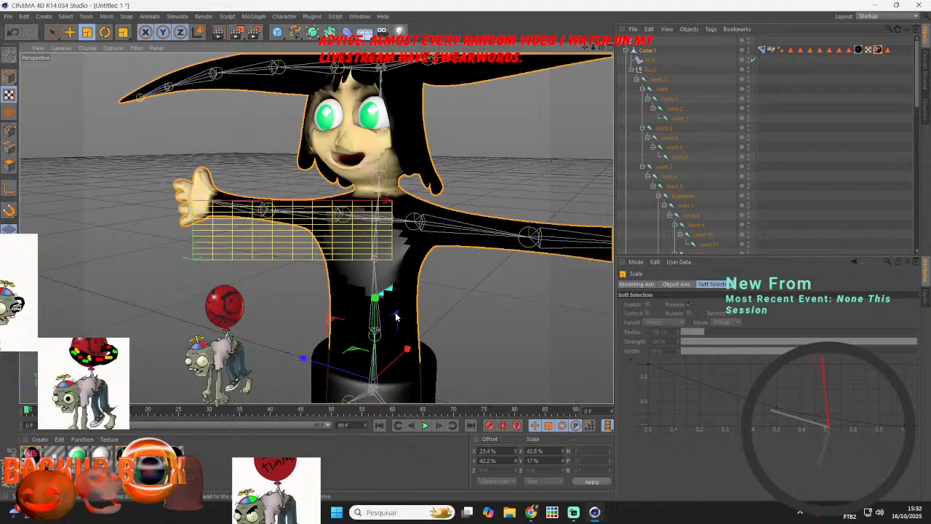
left_click_drag(375, 299, 318, 282)
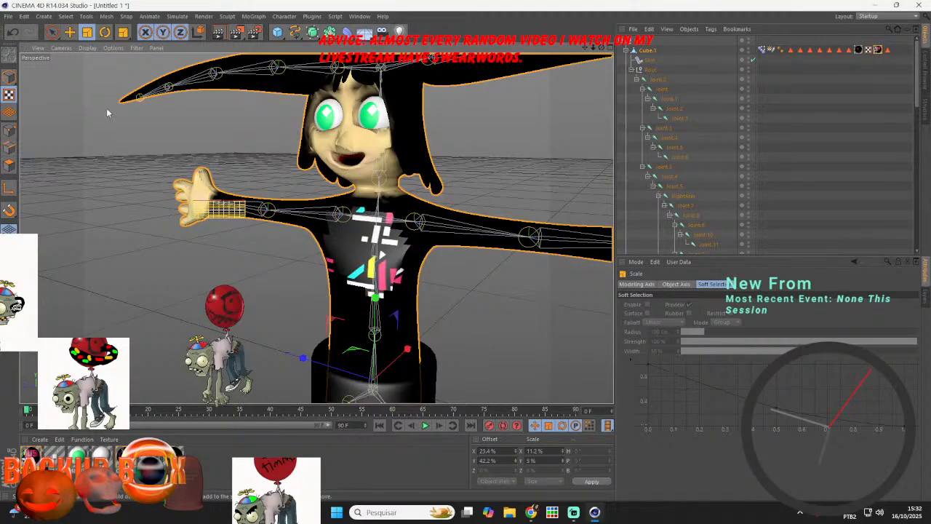
left_click(69, 32)
left_click_drag(378, 319, 378, 323)
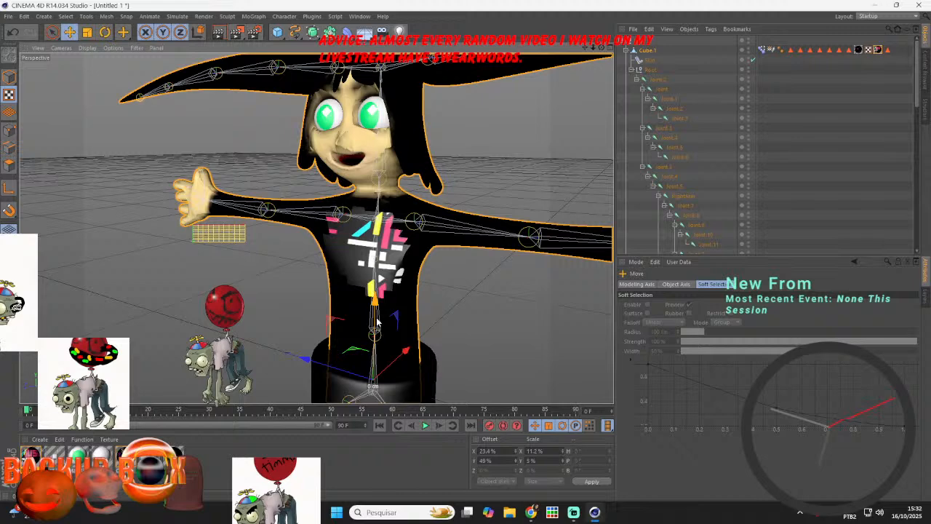
- Reset Offset U and Offset V of the logo's texture tag to 0%
left_click(878, 50)
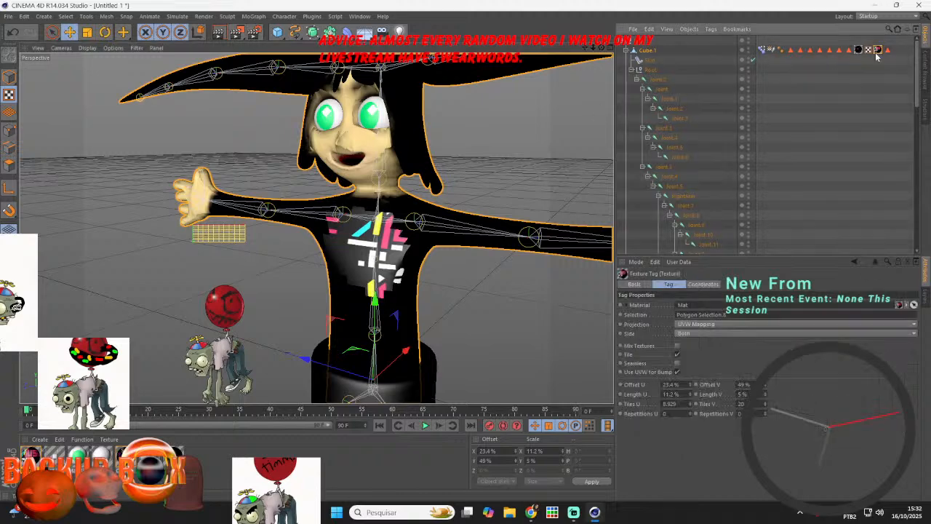
left_click(678, 384)
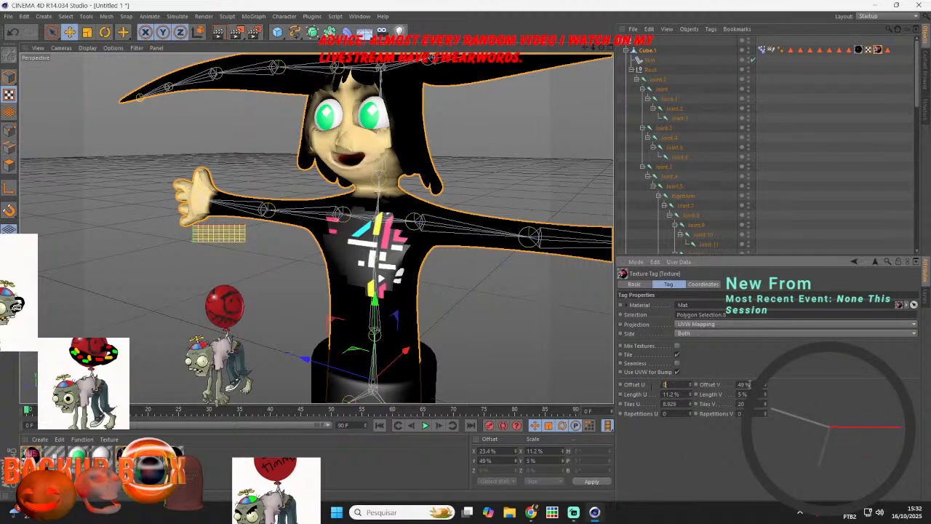
type("0")
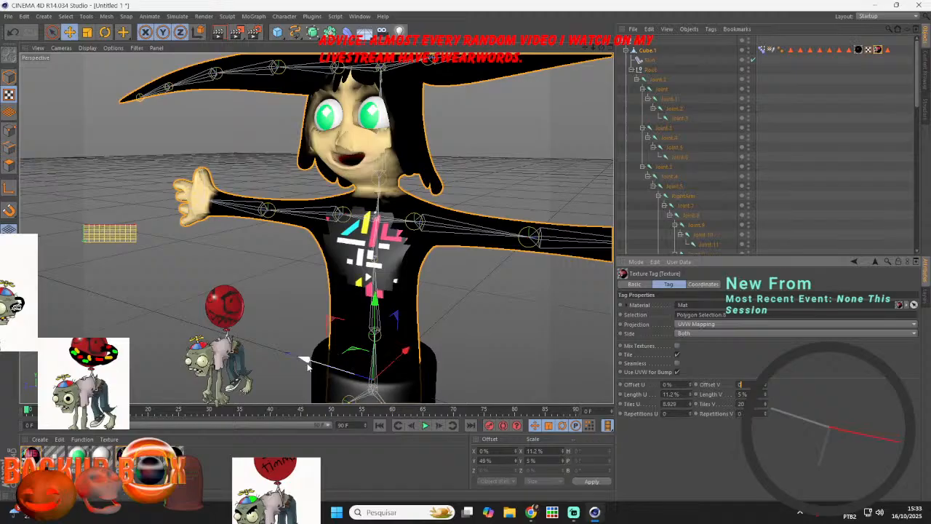
key("Return")
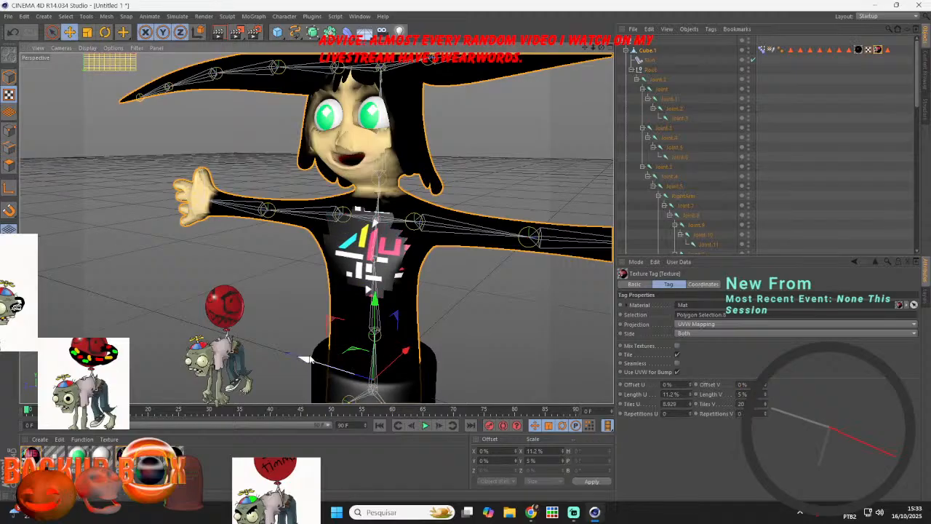
- Narrow the logo texture to 7% horizontally and shift its horizontal offset to 8% so the lettering fits across the chest
key("t")
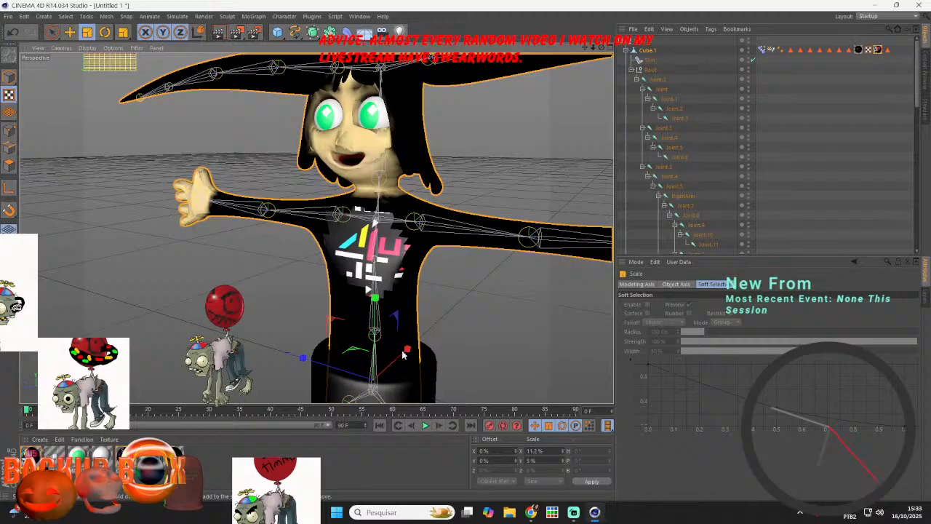
left_click_drag(405, 356, 394, 366)
left_click(71, 33)
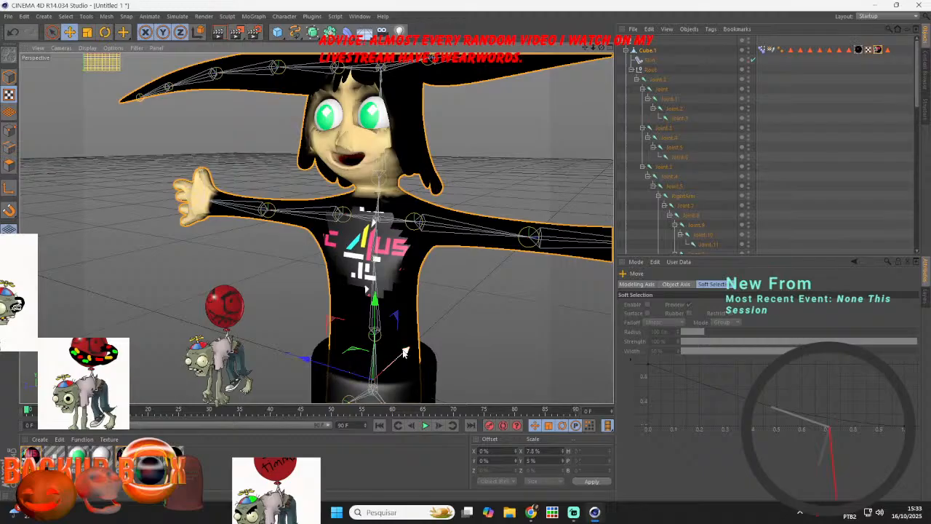
left_click_drag(405, 353, 419, 353)
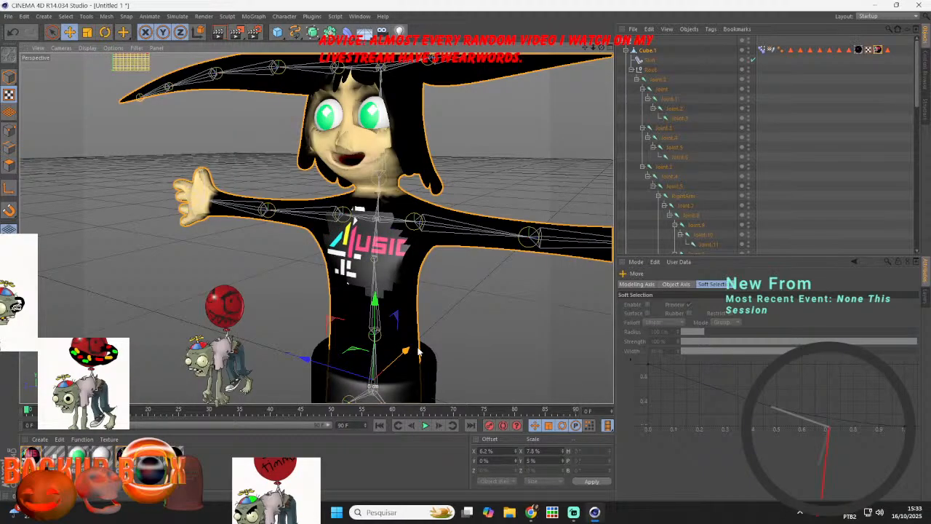
key("t")
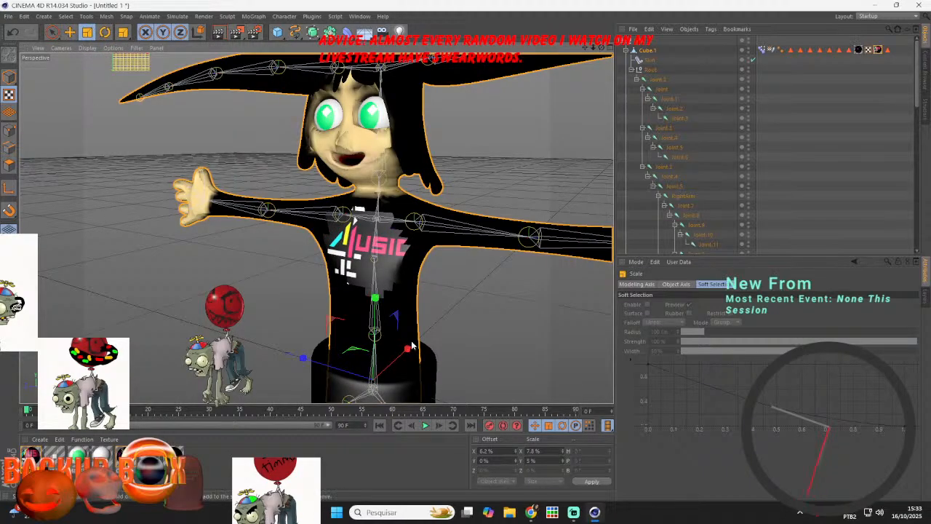
left_click_drag(409, 348, 406, 360)
left_click(71, 32)
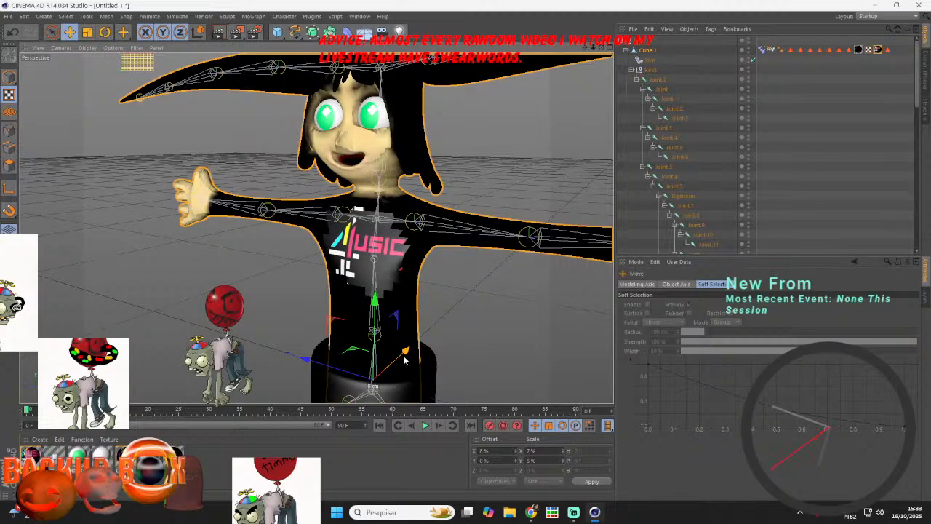
- Try the logo texture without tiling, shift its U offset to 0.8%, and turn tiling back on
left_click(879, 51)
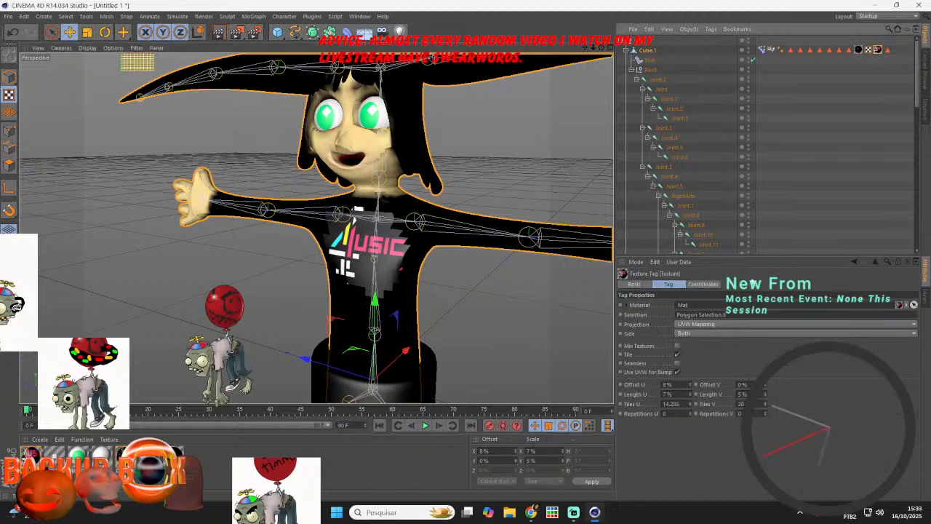
left_click(677, 355)
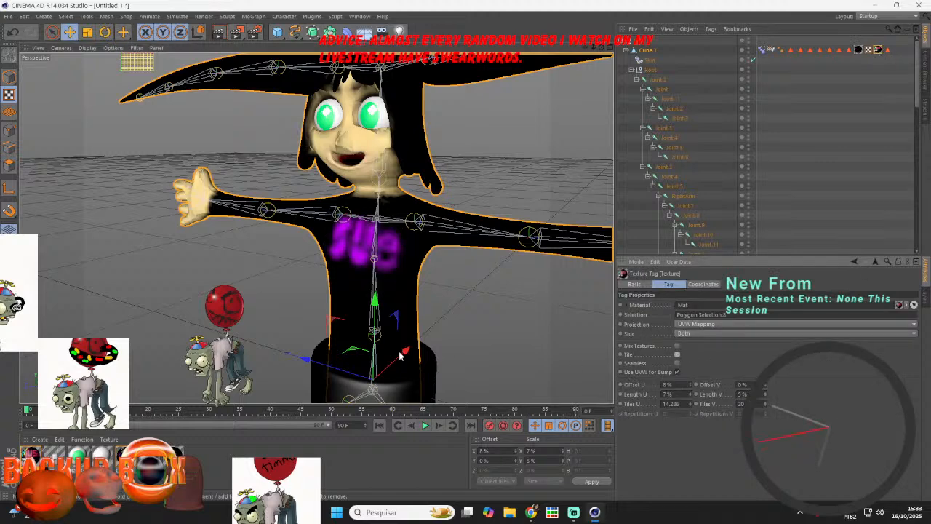
left_click_drag(399, 355, 428, 357)
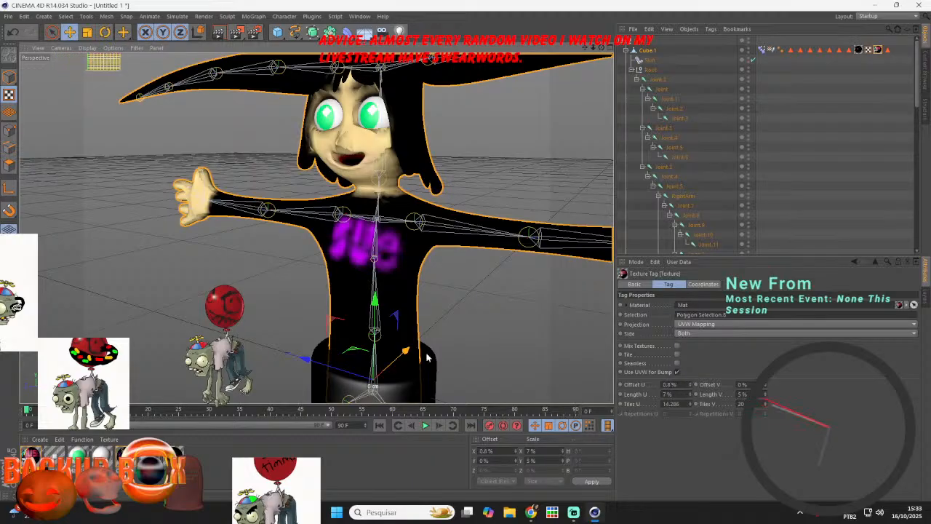
left_click(677, 356)
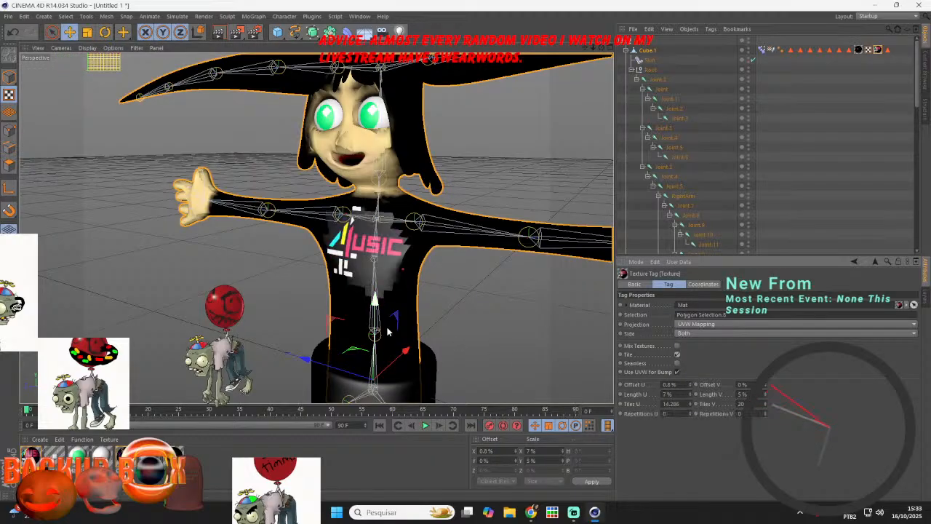
- Turn off the Specular channel of the logo material and close its editor
double_click(33, 454)
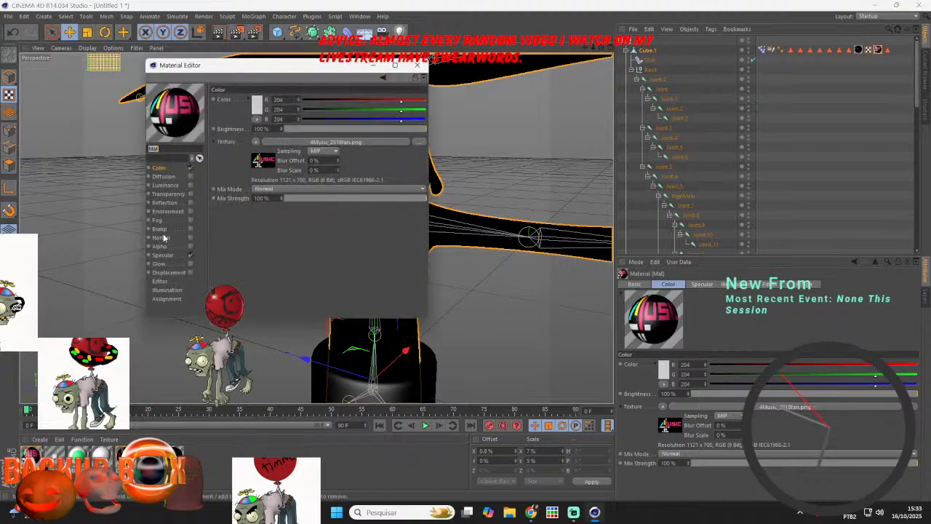
left_click(417, 65)
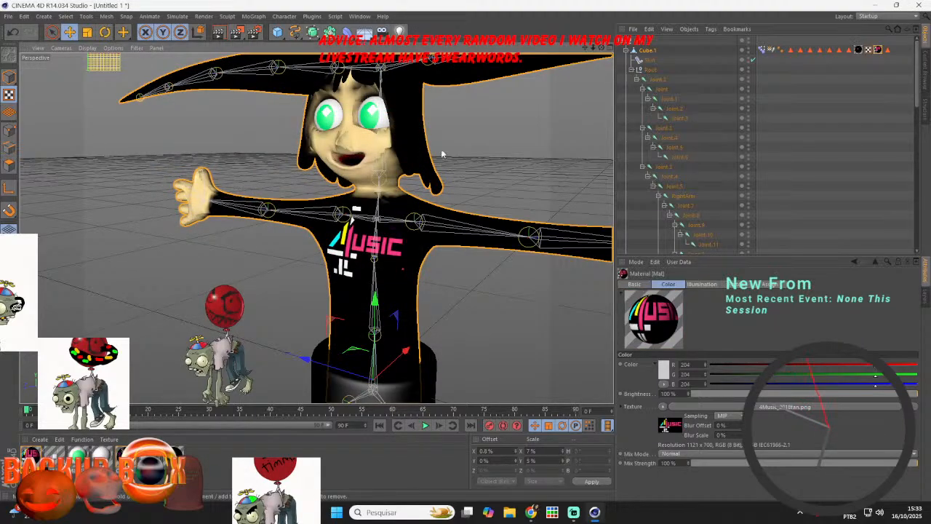
- Try shifting the logo texture on the chest to a U offset of 3.2% and a V offset of -0.8%
left_click_drag(603, 48, 659, 34)
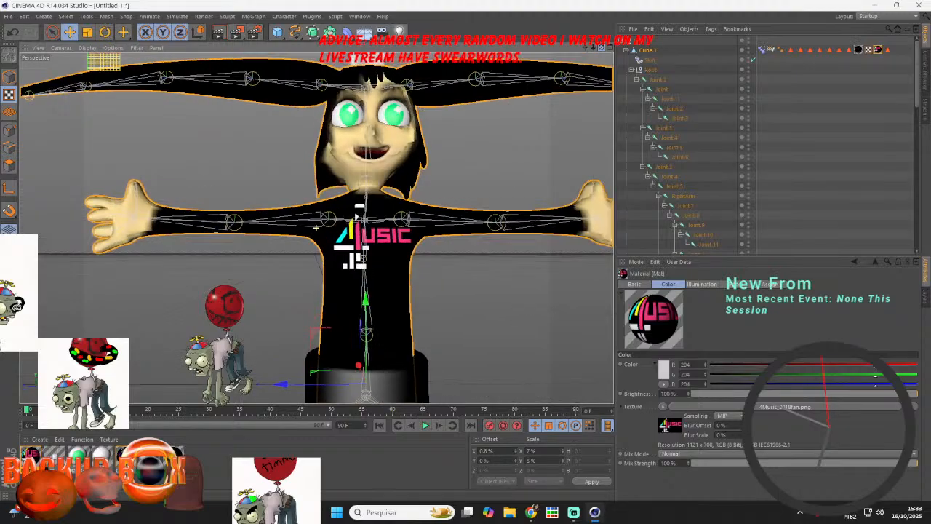
left_click_drag(366, 308, 371, 307)
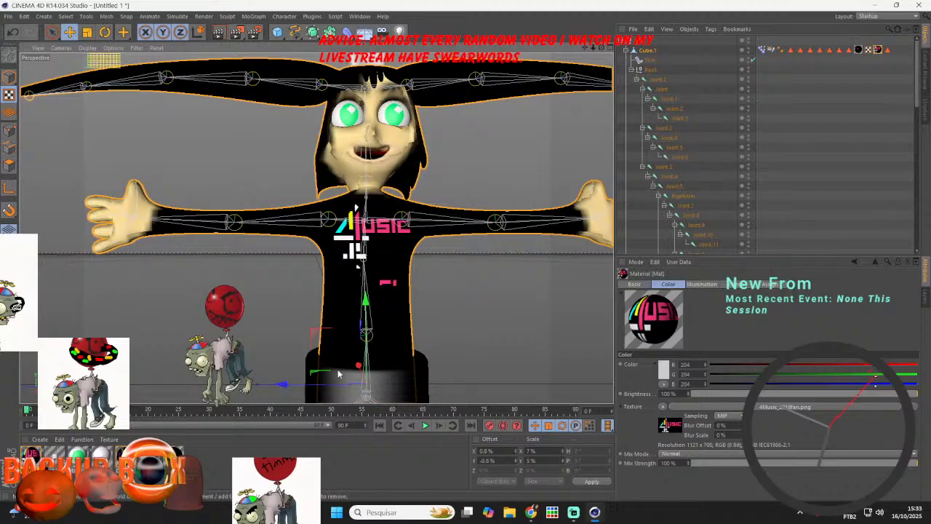
left_click_drag(358, 367, 368, 369)
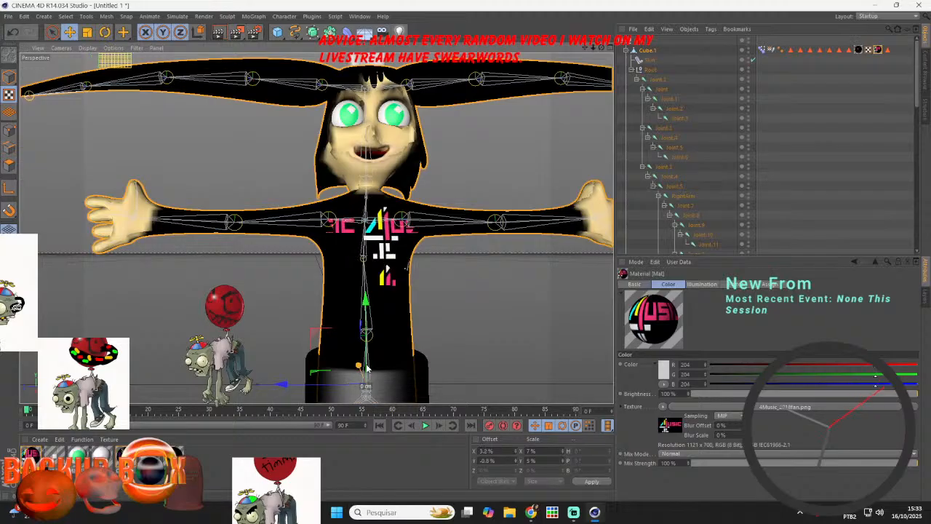
- Reset the logo texture's U and V offsets to 0%, leave tiling enabled, and move its U offset to 3%
left_click(878, 49)
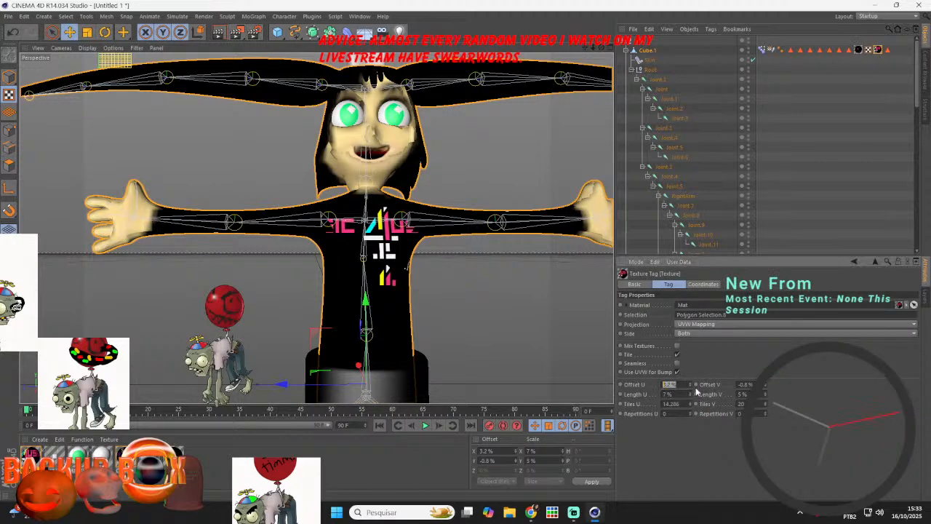
left_click(676, 354)
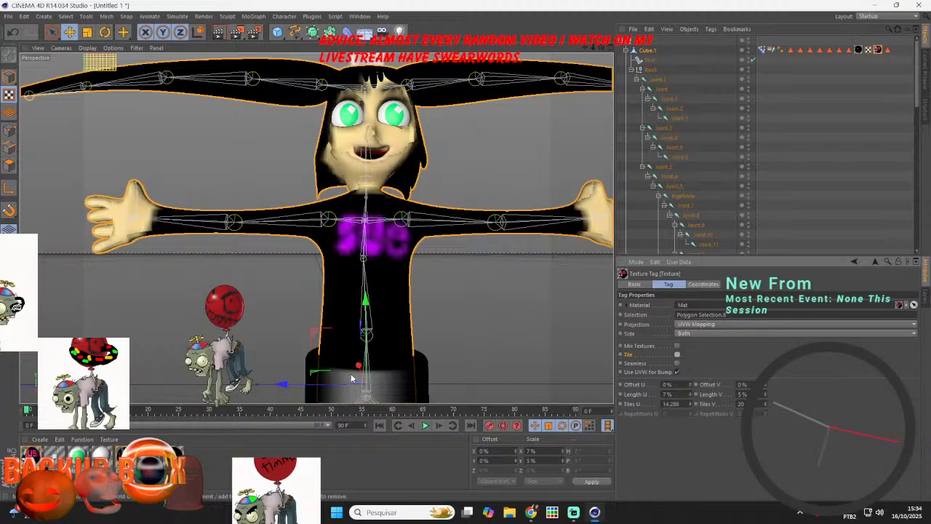
left_click(676, 355)
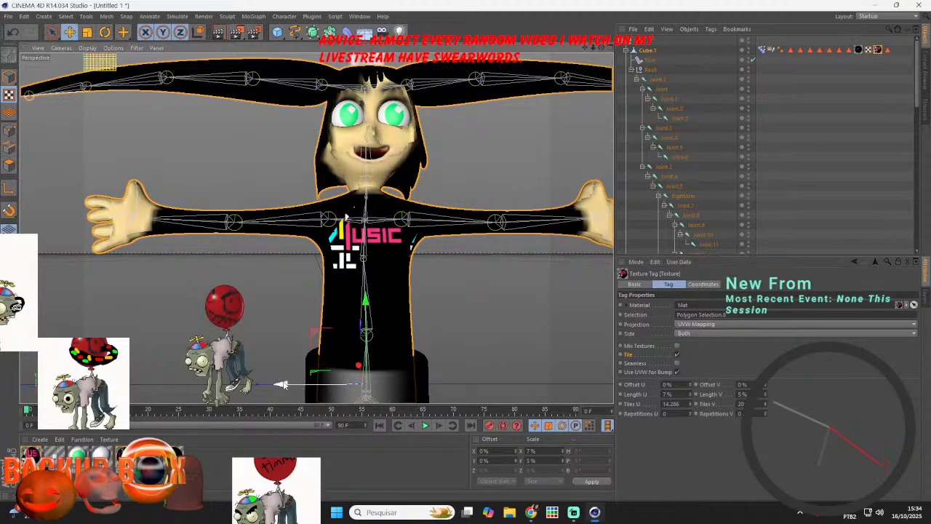
left_click_drag(359, 367, 364, 368)
- Switch to the browser, check the livestream chat, play "The Bizarre Computer Virus Iceberg Explained", and return to Cinema 4D
left_click(595, 513)
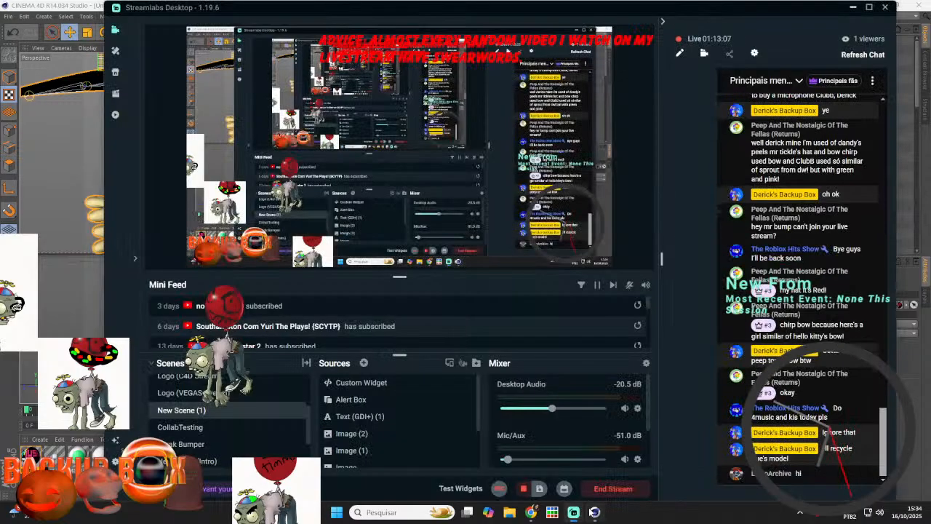
left_click(532, 514)
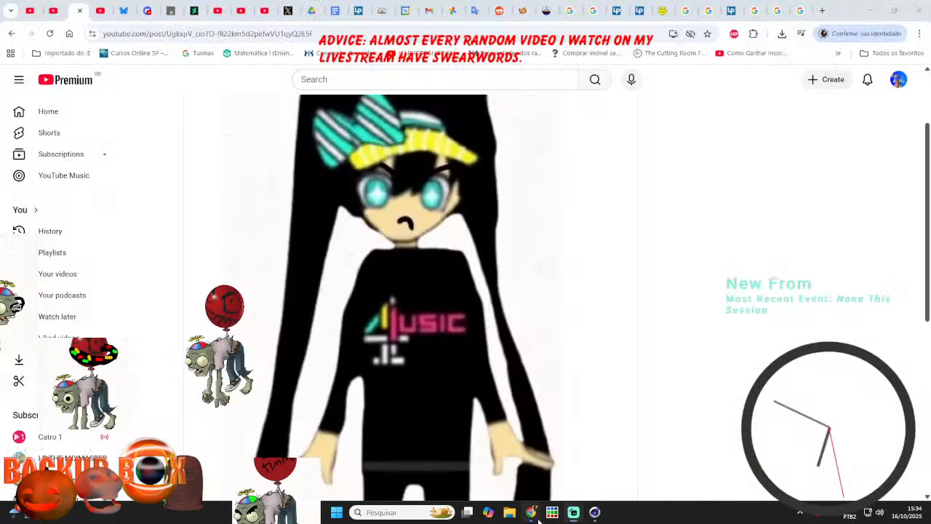
left_click(53, 10)
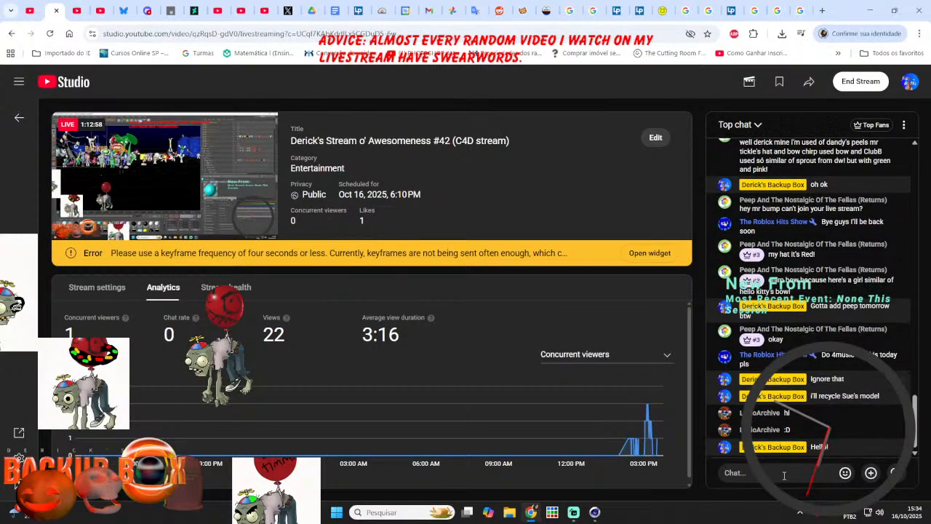
left_click(29, 10)
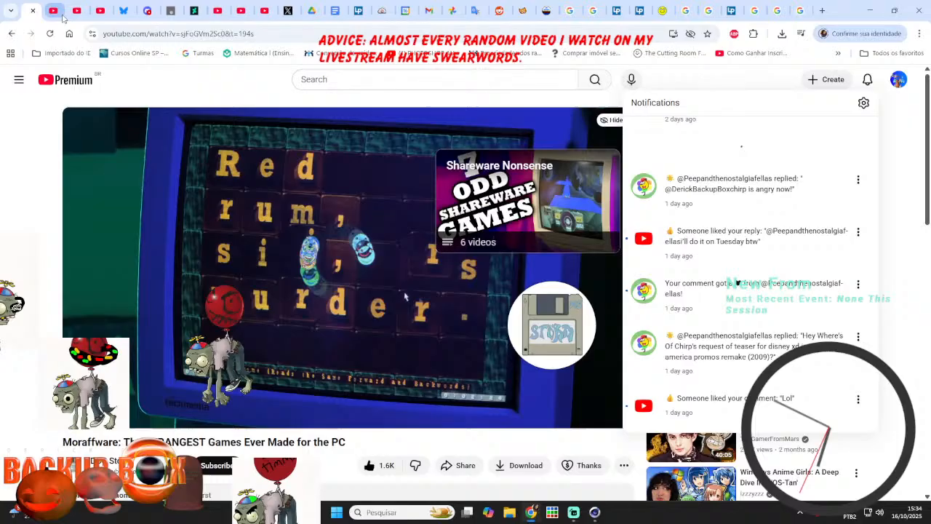
left_click(286, 213)
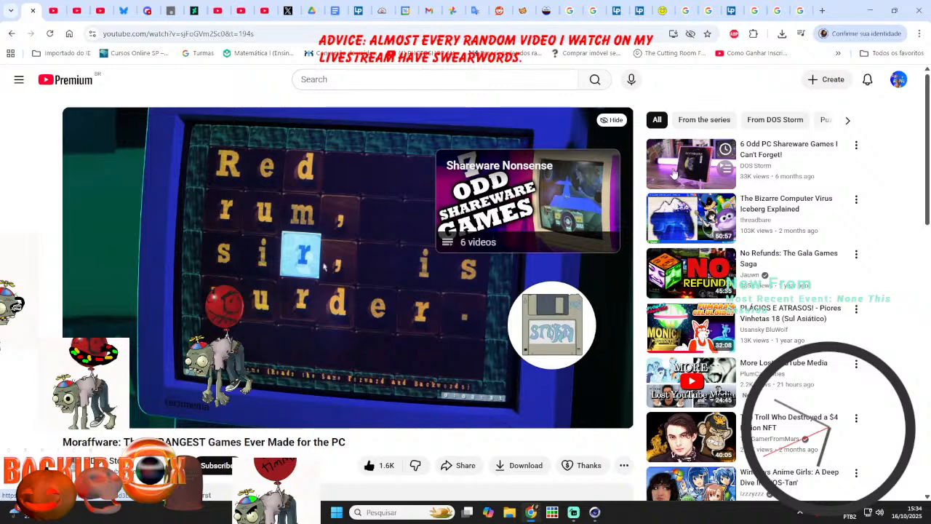
left_click(680, 206)
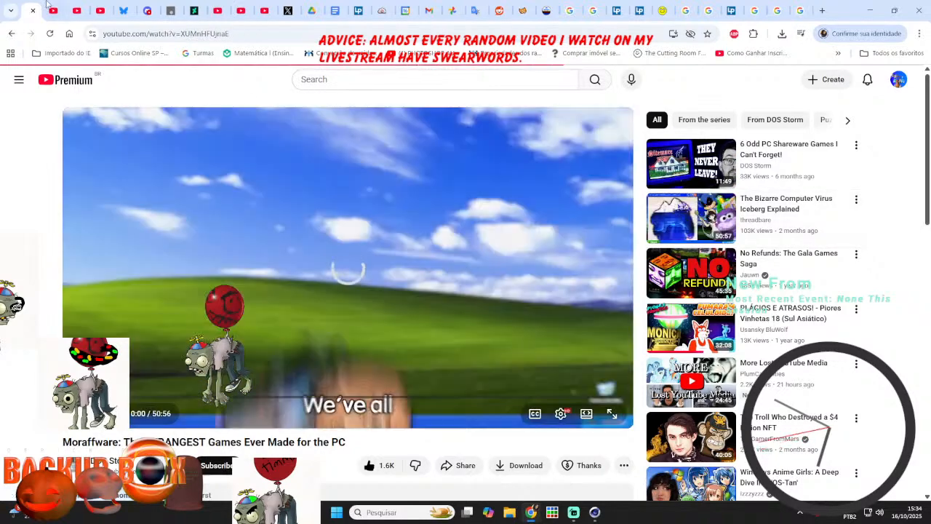
left_click(48, 8)
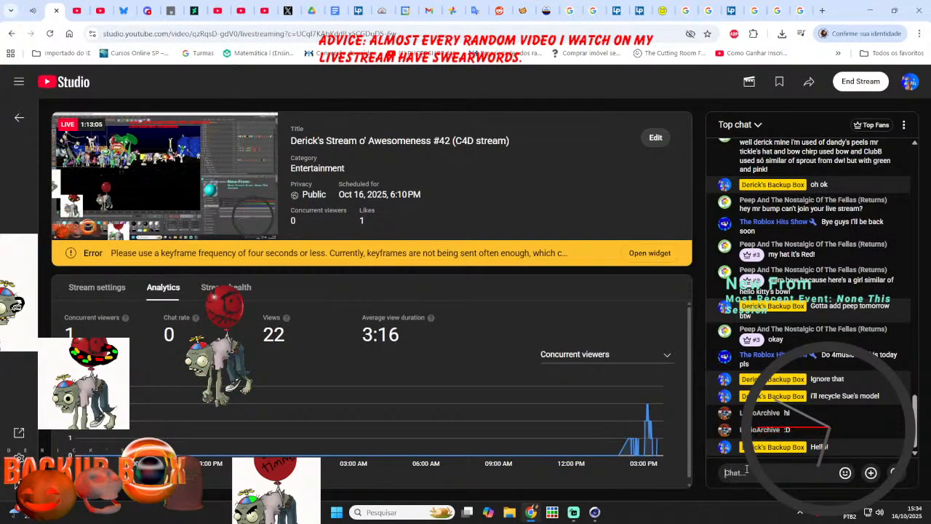
left_click(13, 9)
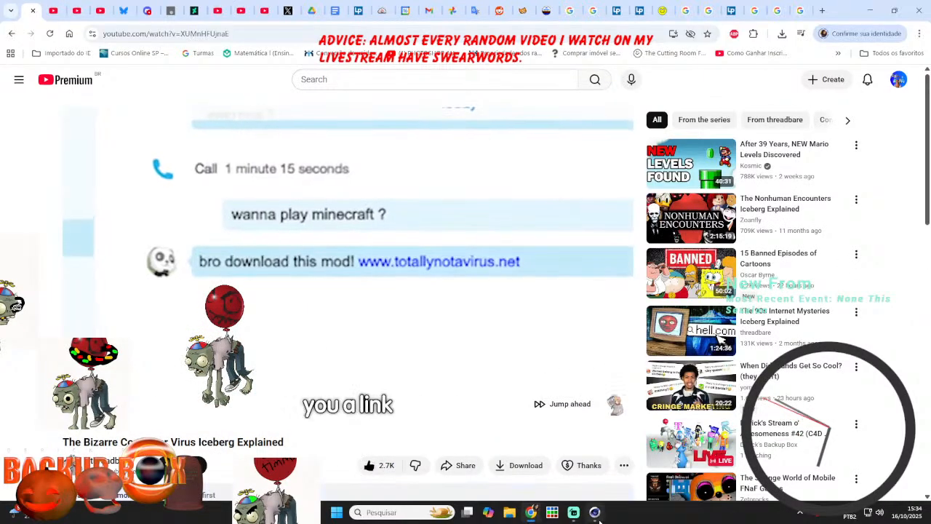
left_click(596, 513)
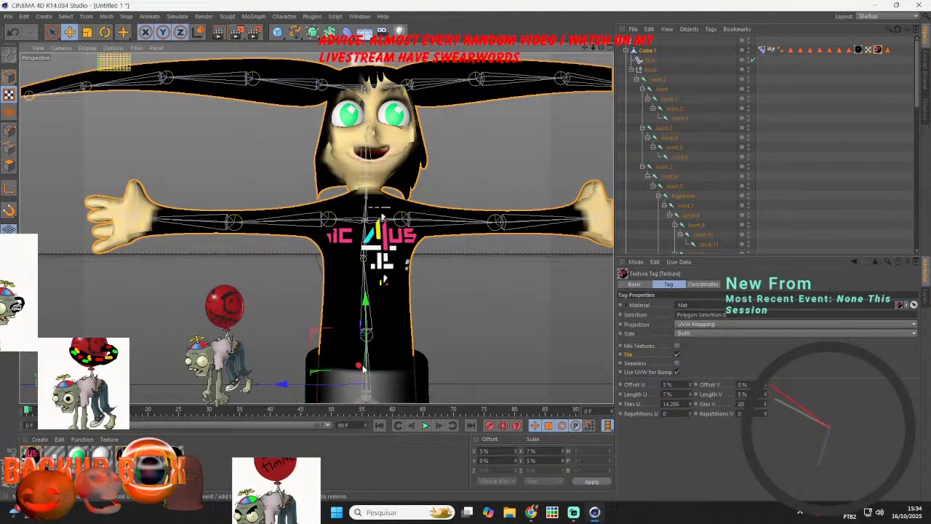
- Try a U offset of 4.4% for the chest logo texture, reset it to 0%, and set it to 1%
mouse_move(358, 368)
left_mouse_down()
mouse_move(360, 391)
mouse_move(358, 377)
left_mouse_up()
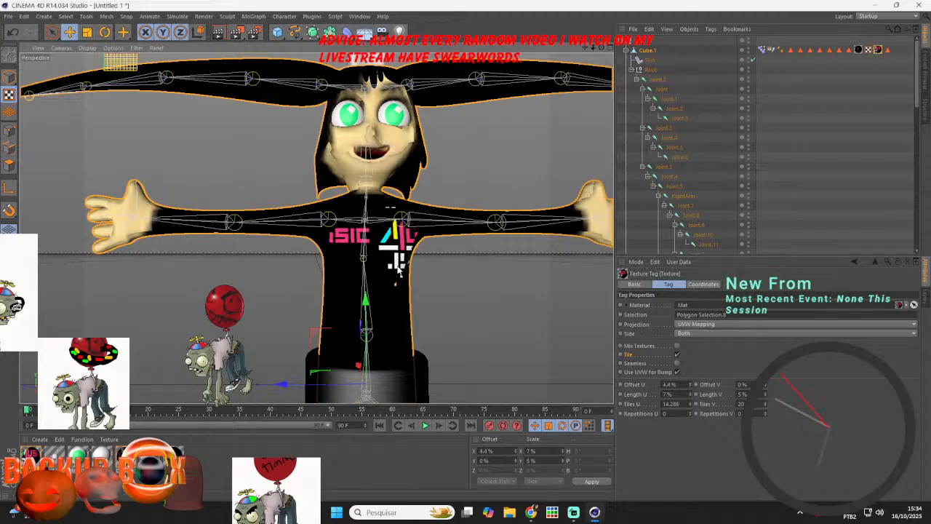
left_click_drag(602, 48, 624, 84)
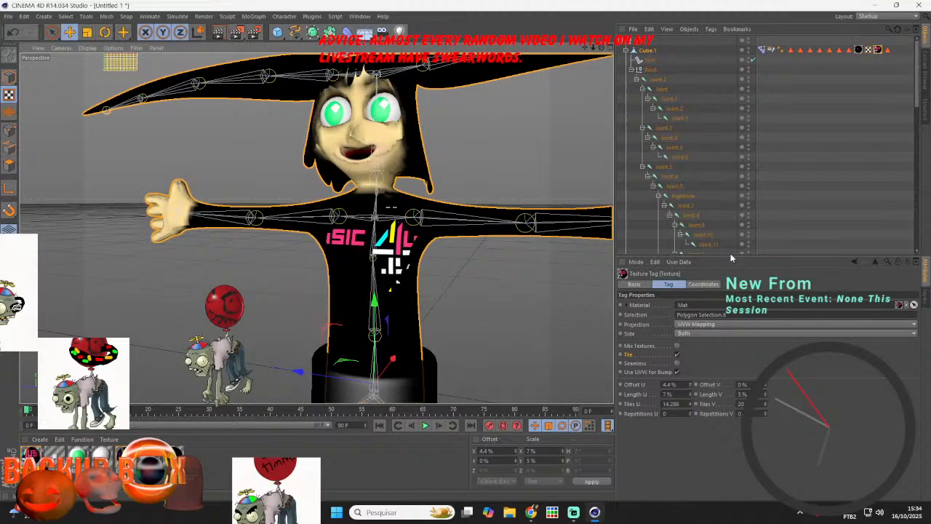
left_click(683, 385)
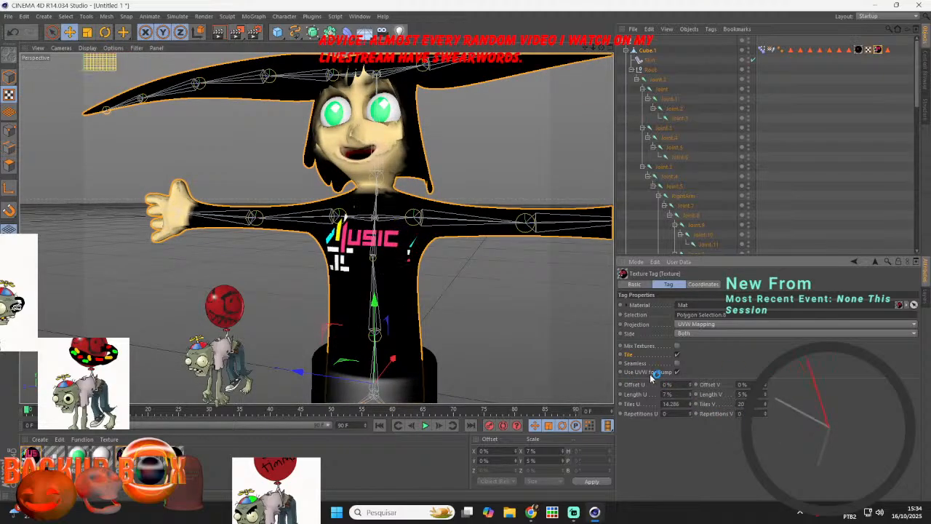
left_click_drag(693, 389, 691, 386)
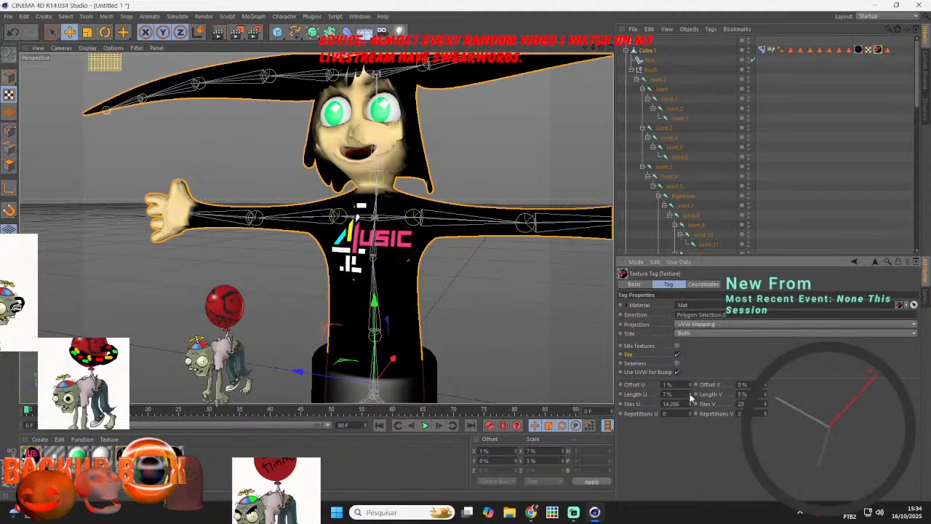
- Try a U length of 6% for the logo texture, then restore 7% with a U offset of 1%
left_click_drag(693, 398, 693, 398)
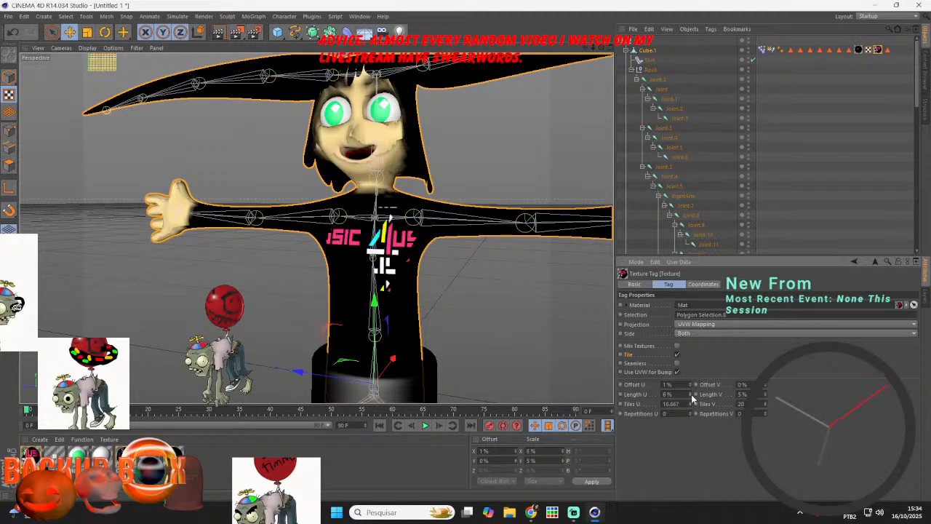
left_click(691, 387)
left_click(691, 395)
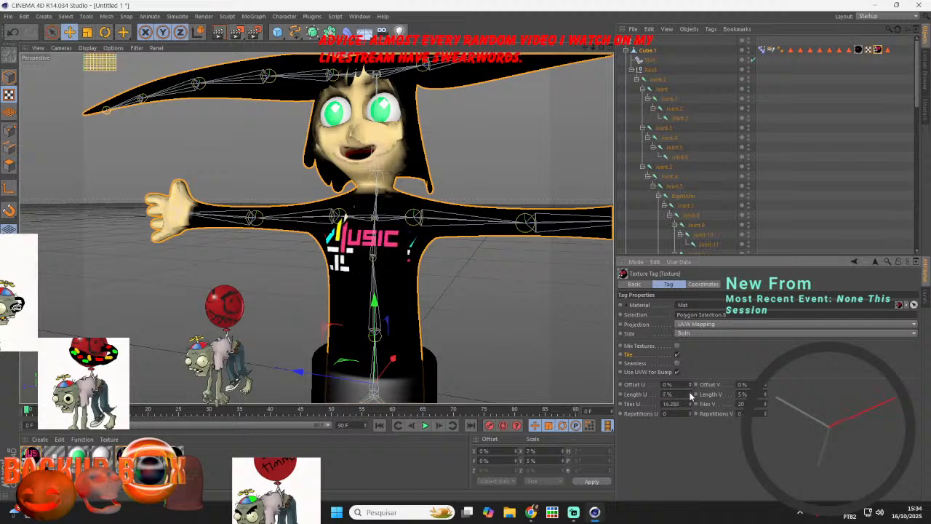
left_click(690, 383)
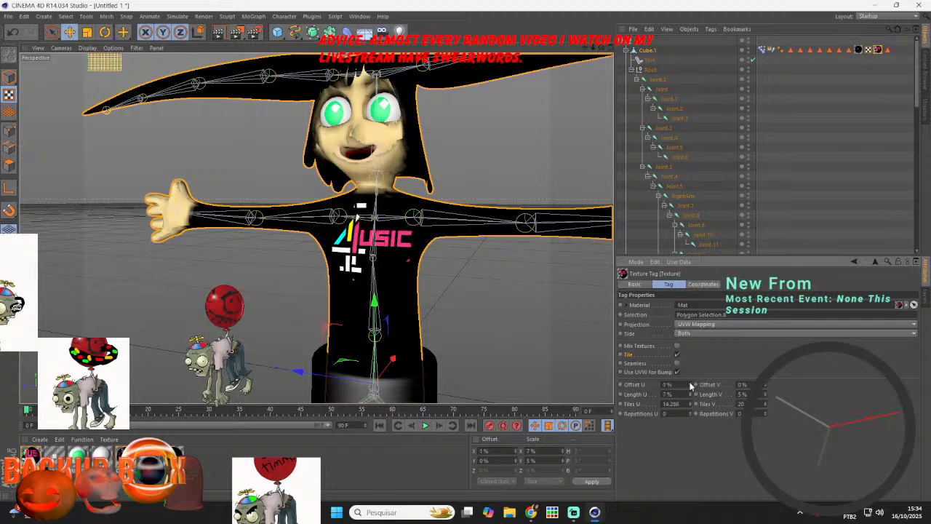
- Check the livestream chat in Streamlabs and the browser, reply "oh ok!" and "Neat!", and return to Cinema 4D
left_click(575, 513)
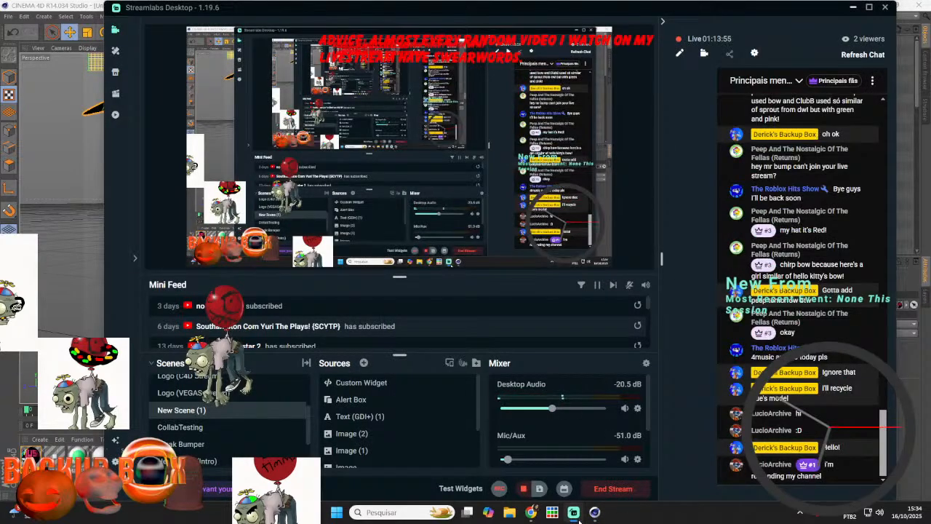
left_click(531, 513)
key("ctrl+Tab")
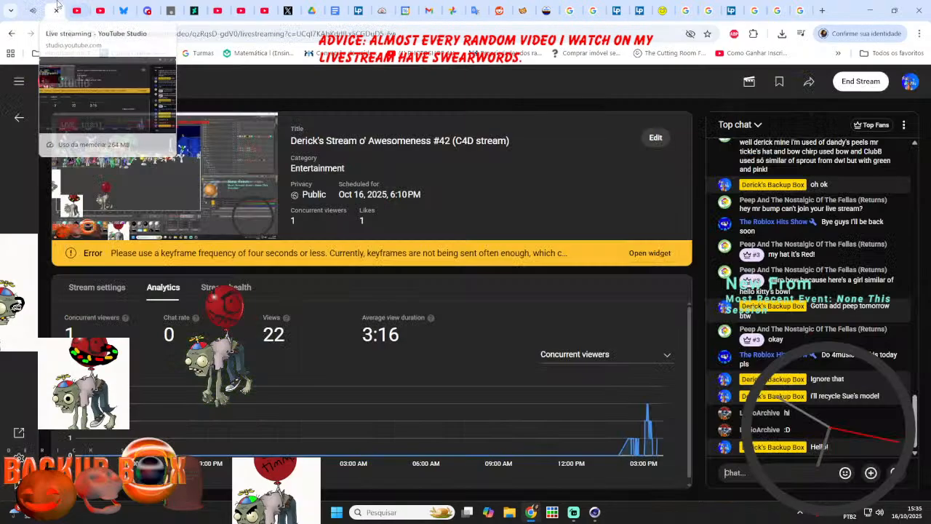
left_click(761, 472)
type("oh")
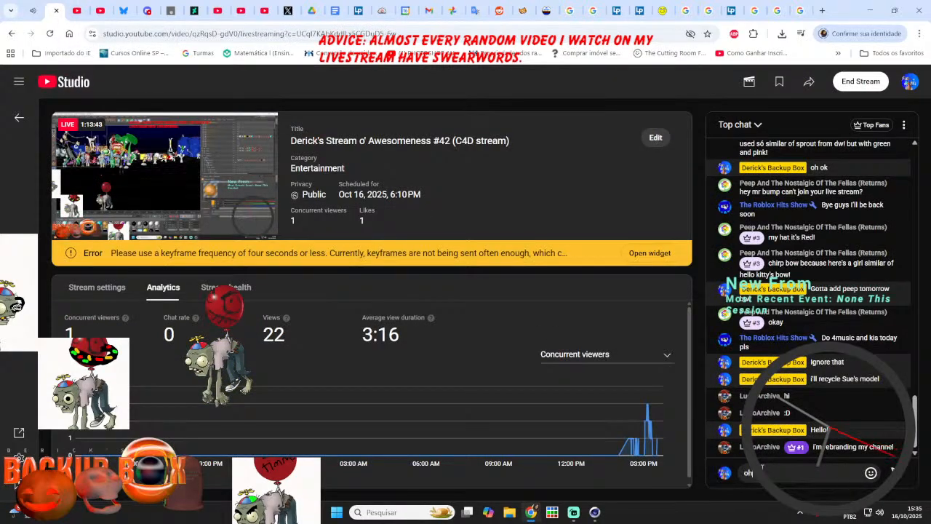
type(" ok!")
key("Return")
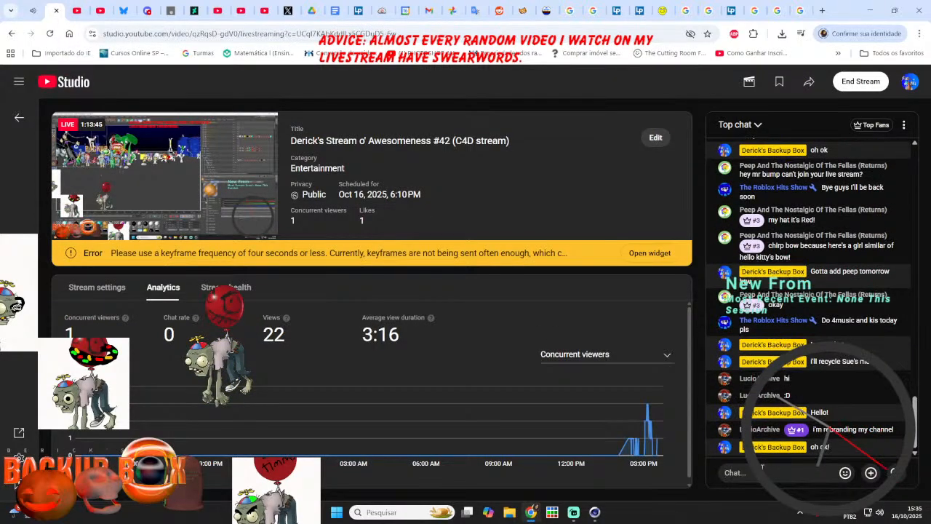
type("Nee!")
key("Return")
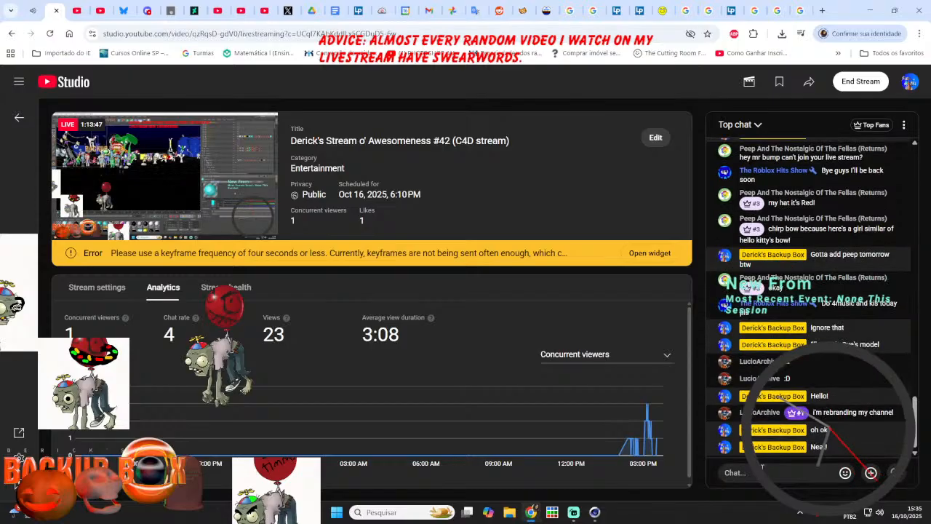
left_click(595, 512)
left_click_drag(601, 48, 618, 33)
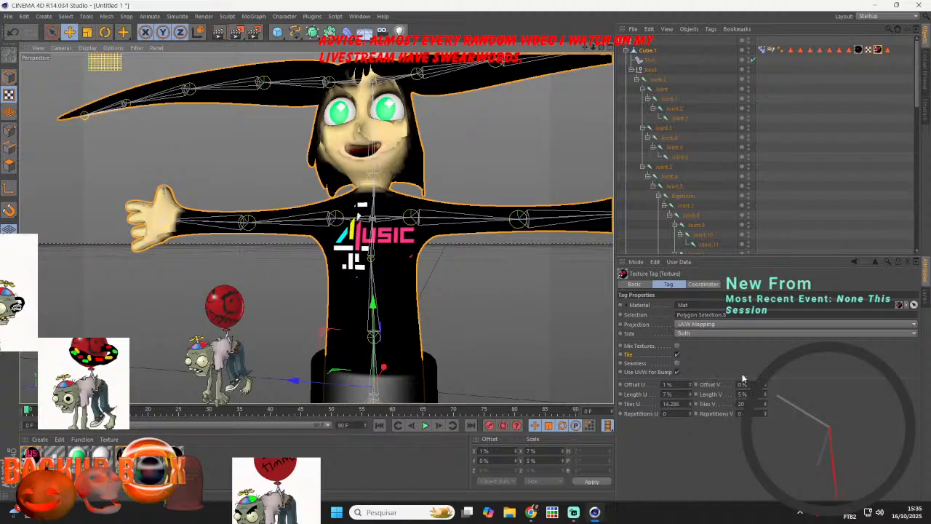
left_click_drag(593, 48, 592, 57)
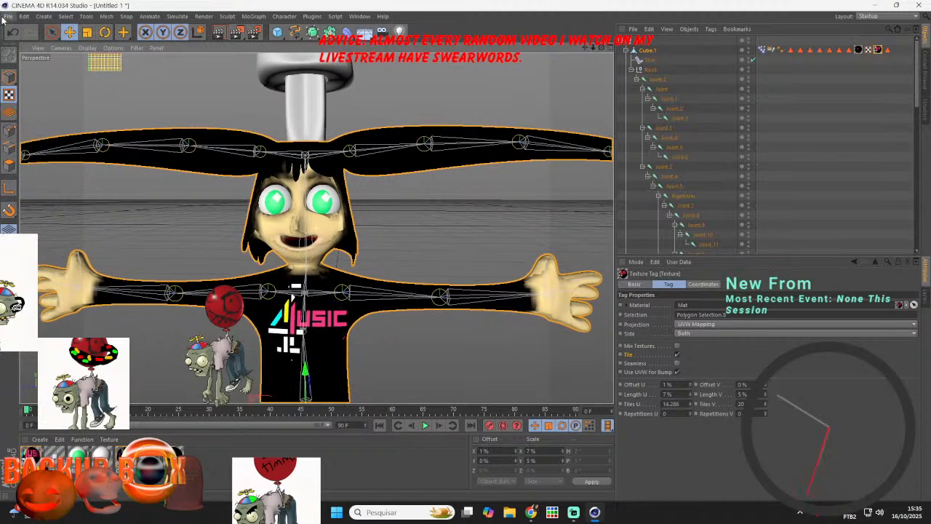
left_click(3, 17)
left_click(28, 105)
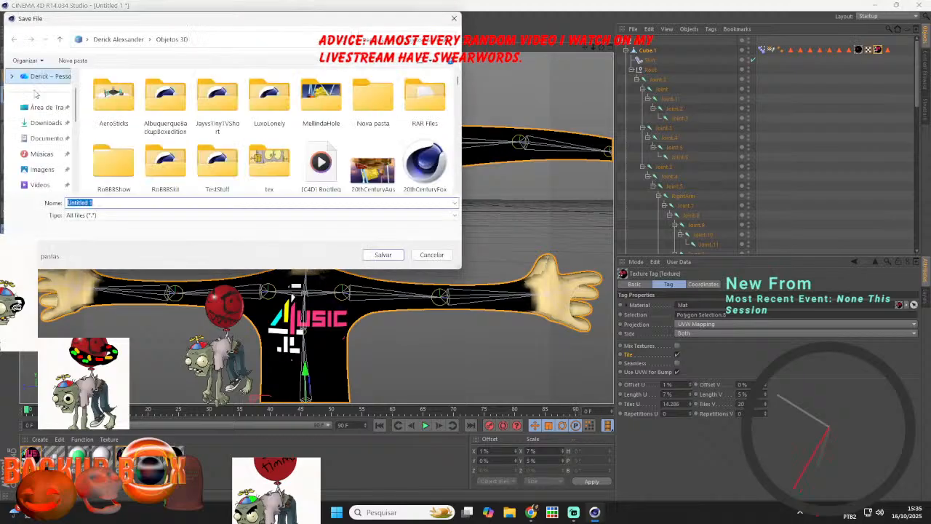
left_click(435, 256)
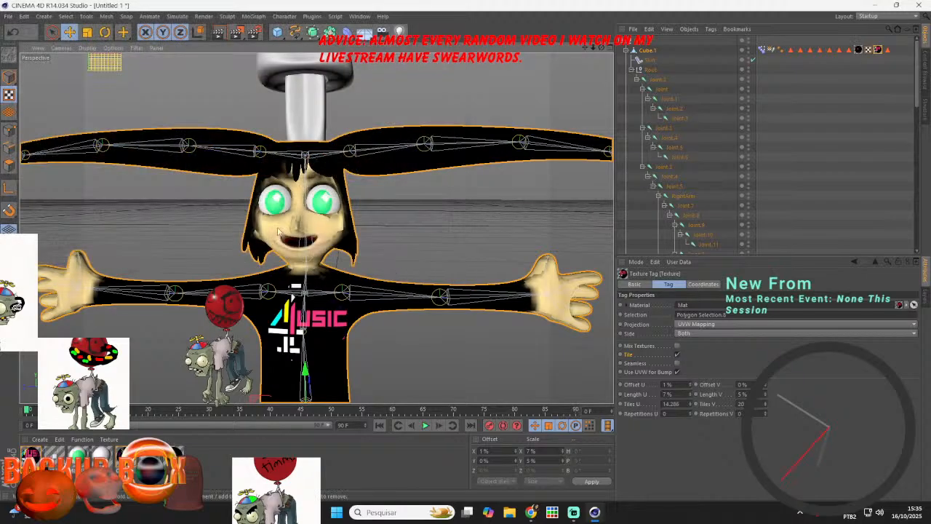
- Recolour the green part of the eye material's gradient with the cyan sampled from the 4Music logo, and close the material editor
scroll(286, 234, "up", 2)
double_click(78, 454)
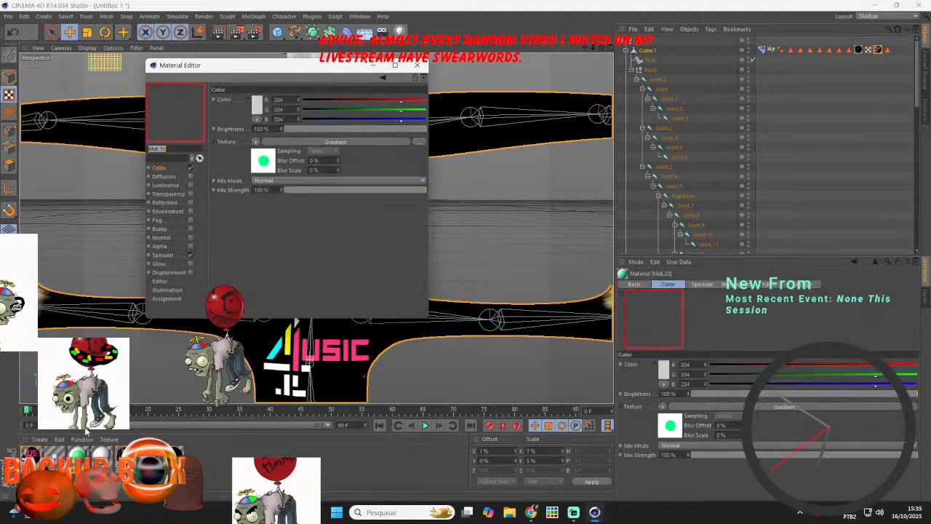
left_click_drag(280, 67, 659, 82)
left_click(651, 177)
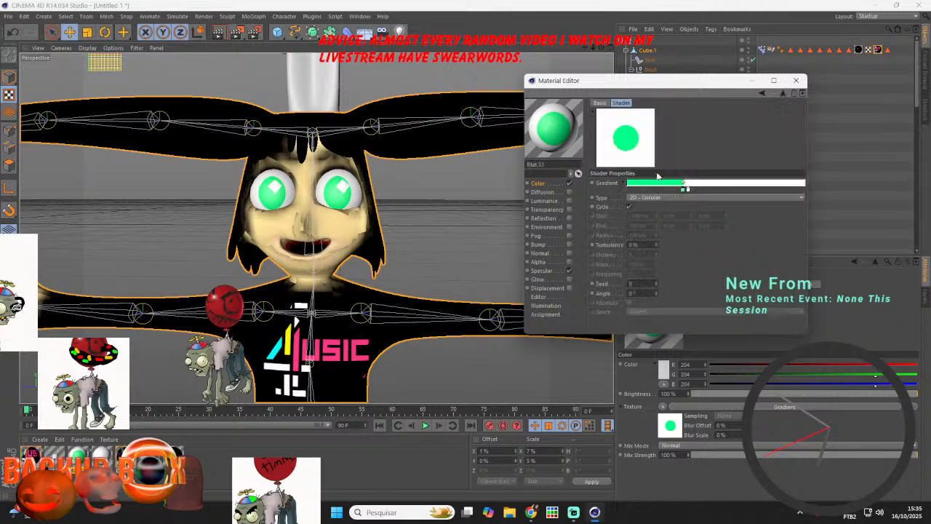
double_click(686, 189)
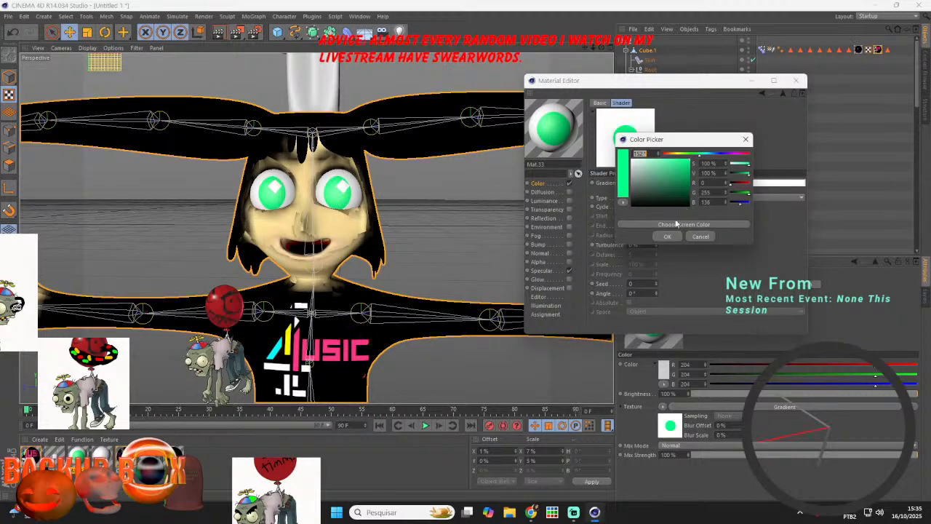
left_click(676, 226)
left_click(278, 349)
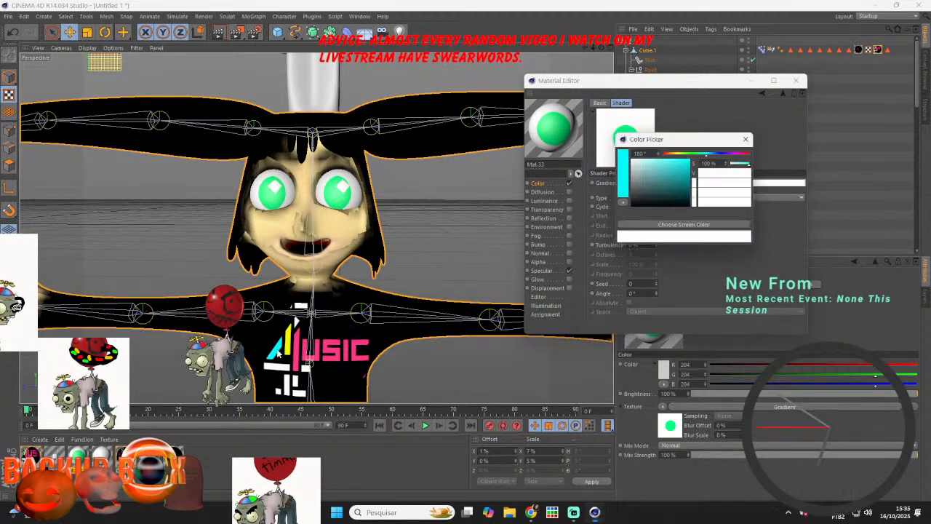
left_click(676, 237)
left_click(798, 81)
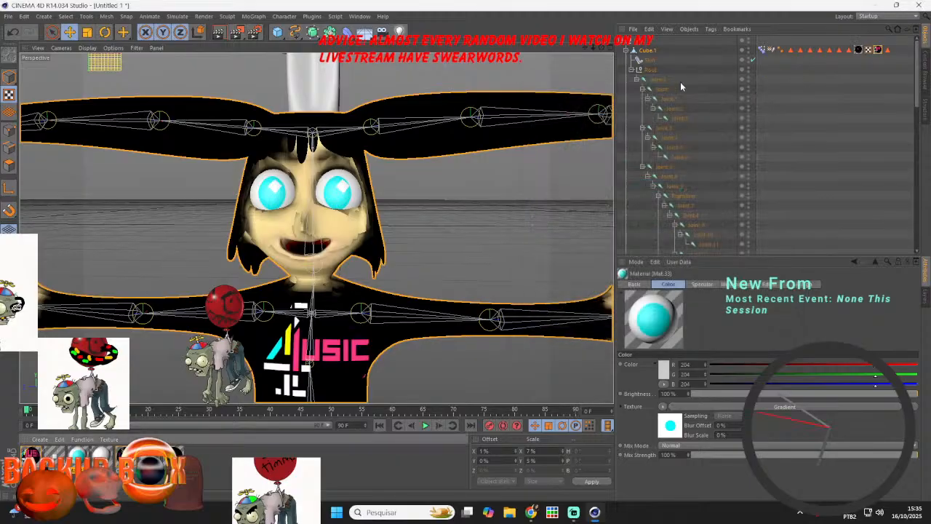
- Switch to model mode and delete the grey cylindrical object above the character's head
left_click(14, 79)
left_click(318, 85)
key("Delete")
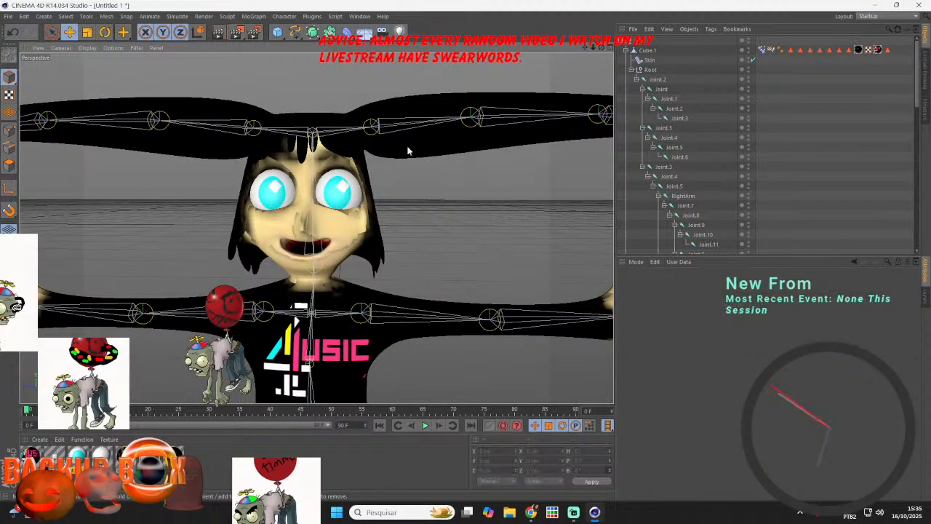
- Delete the black skirt from the character's waist
scroll(692, 130, "down", 5)
scroll(492, 185, "down", 4)
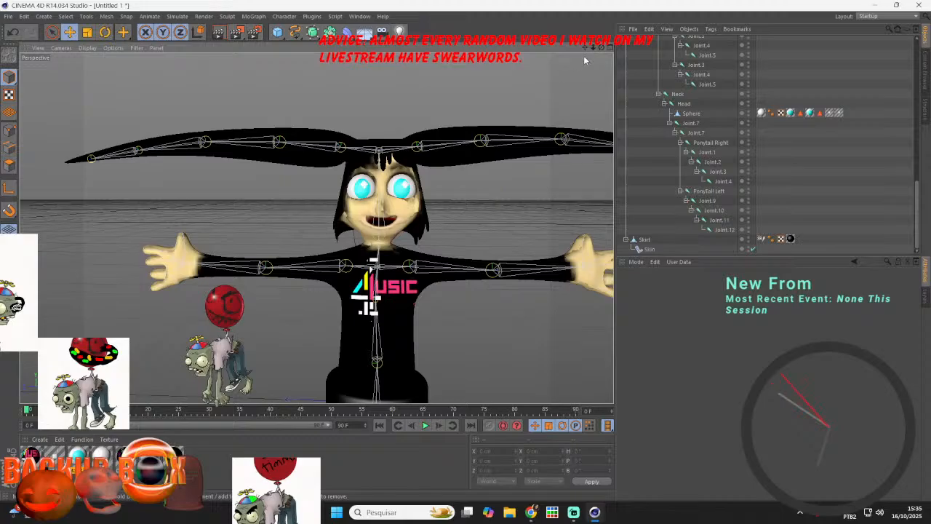
left_click_drag(585, 48, 570, 2)
left_click(410, 286)
key("Delete")
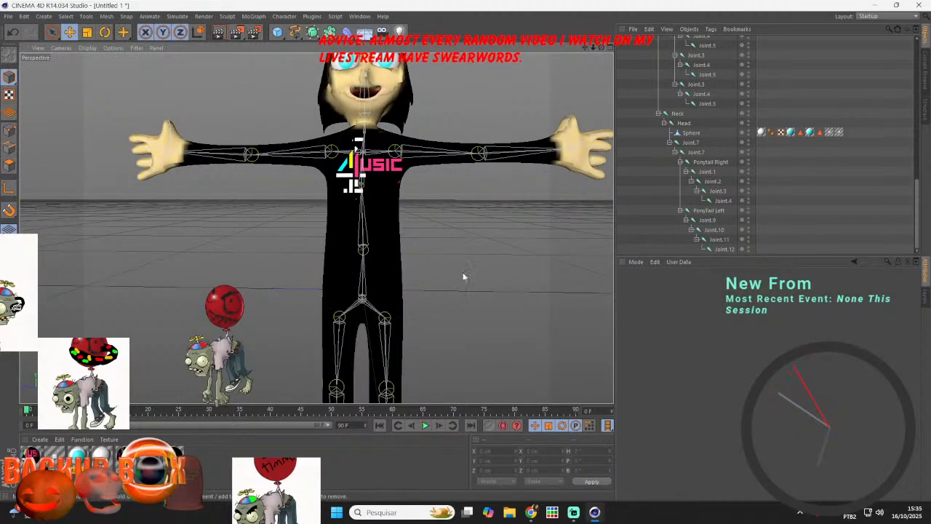
- Inspect the character without the skirt, check the livestream chat in Streamlabs Desktop, and return to Cinema 4D
scroll(439, 161, "up", 3)
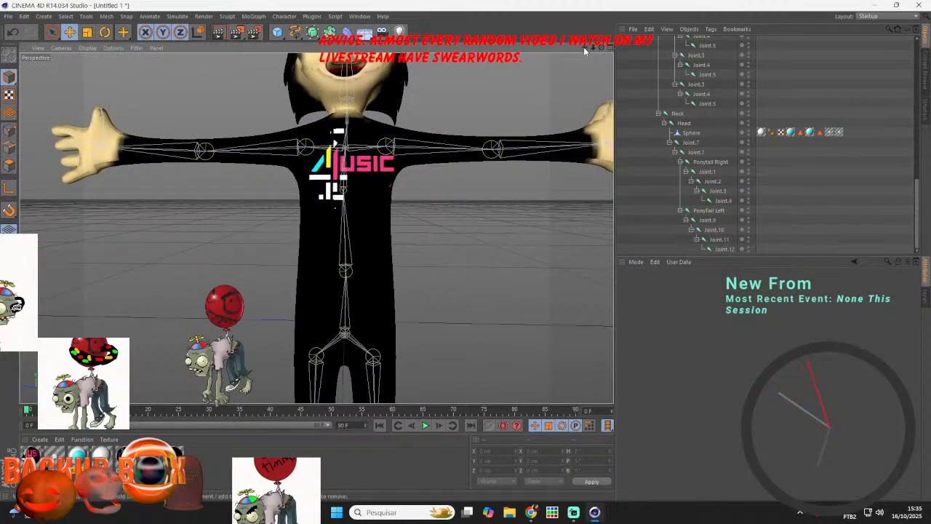
left_click_drag(583, 47, 580, 131)
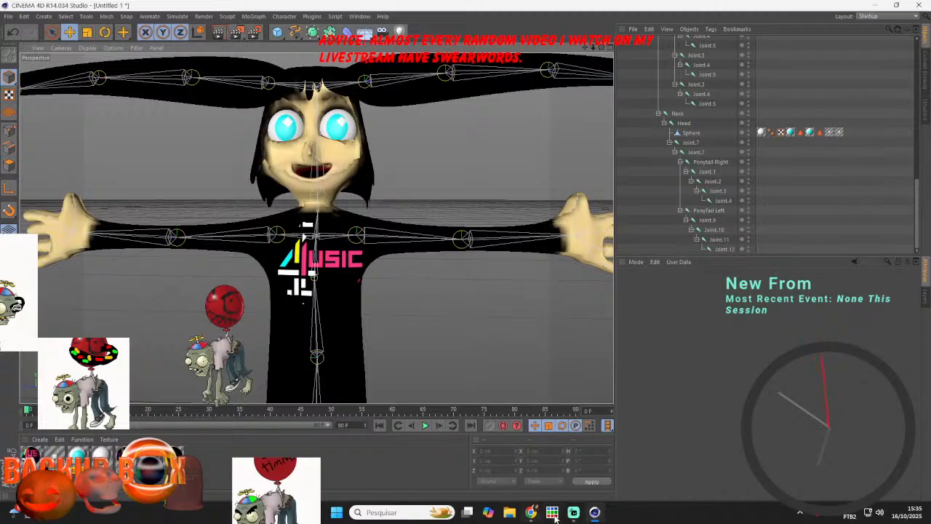
left_click(573, 512)
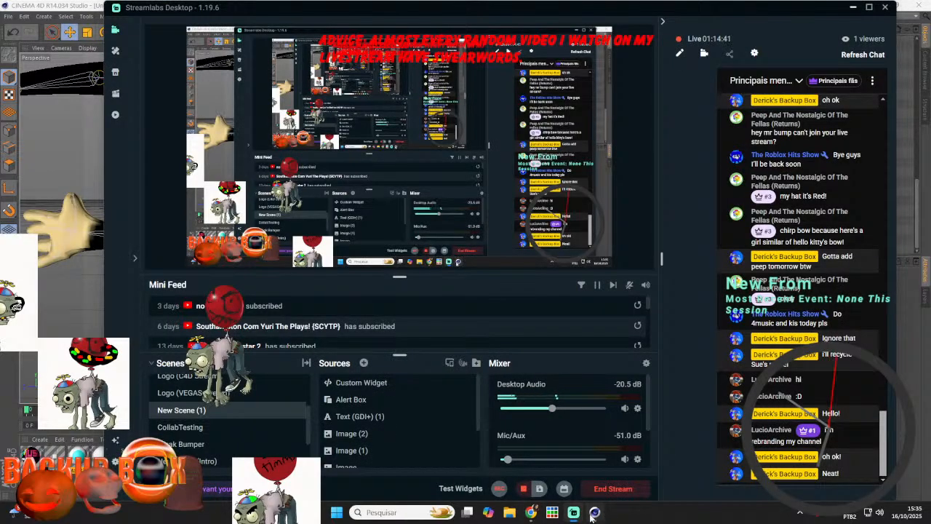
left_click(594, 513)
- Add a cube and raise it to a Y position of about 933 cm, at the top of the character's head
left_click_drag(602, 47, 555, 64)
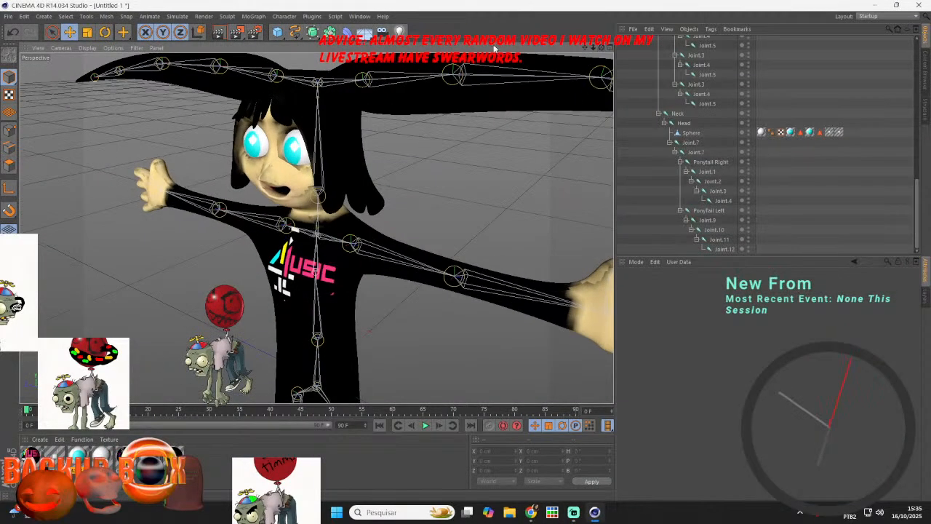
left_click_drag(277, 32, 409, 48)
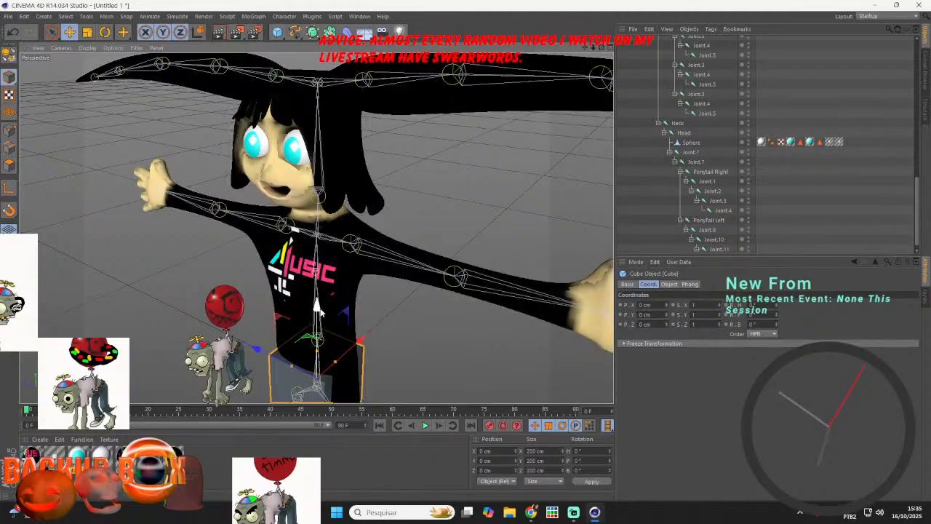
left_click_drag(318, 308, 318, 6)
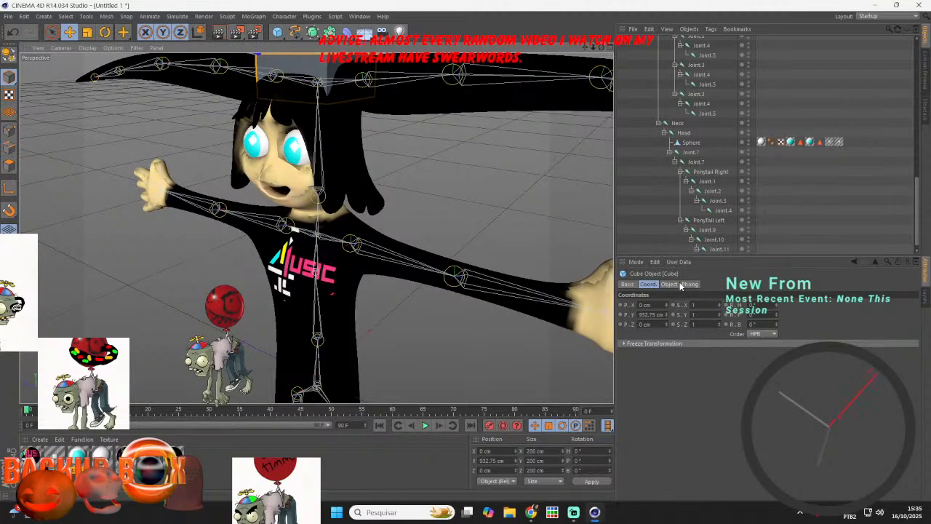
- Switch the viewport display to Gouraud Shading (Lines) and set the cube's Z segments to 5
left_click(670, 284)
left_click_drag(586, 47, 574, 177)
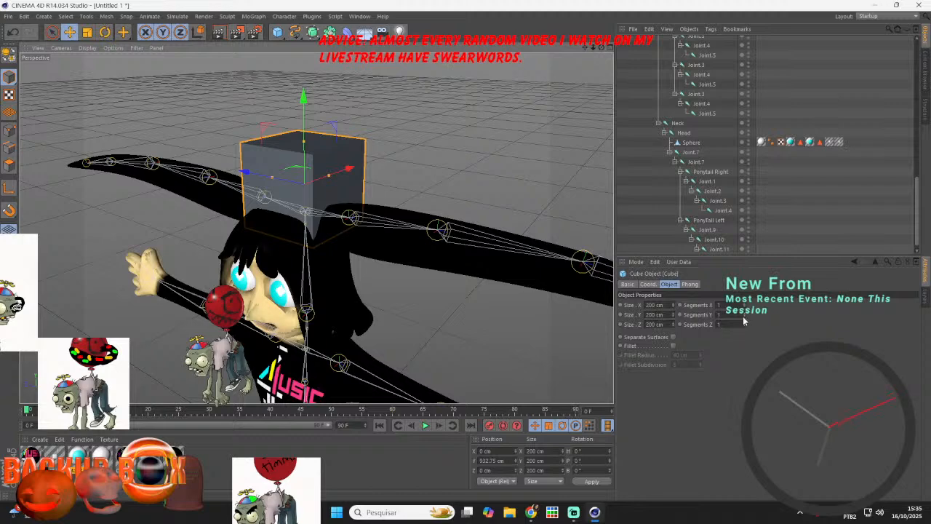
left_click(88, 48)
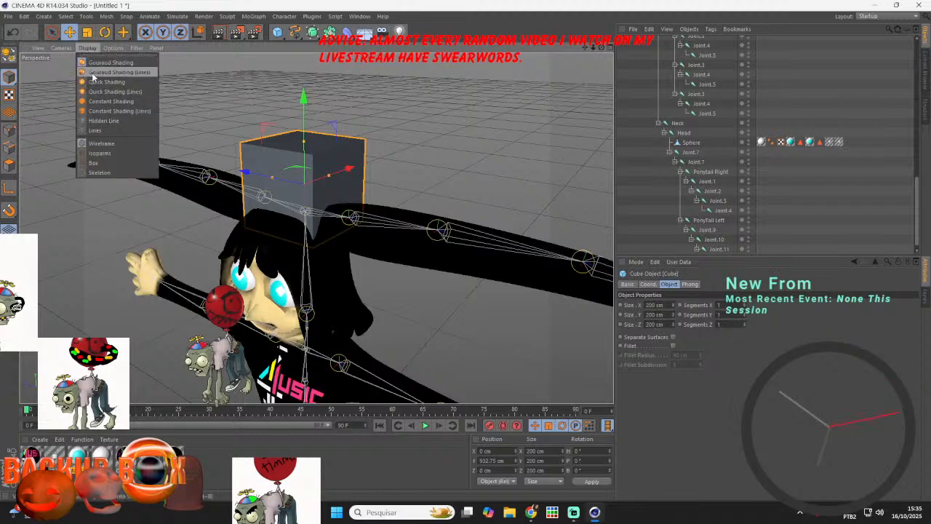
left_click(95, 73)
left_click(745, 324)
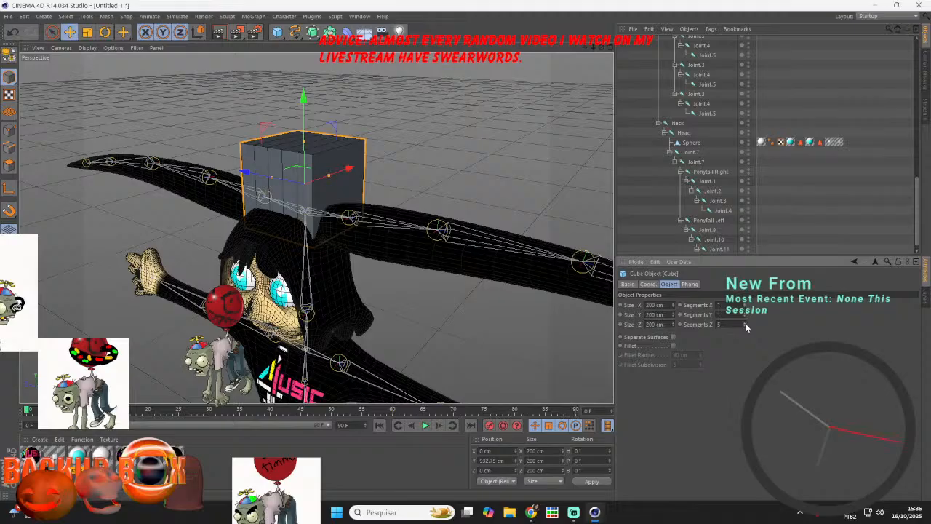
- Make the cube above the head editable and add a HyperNURBS object to the scene
left_click(7, 56)
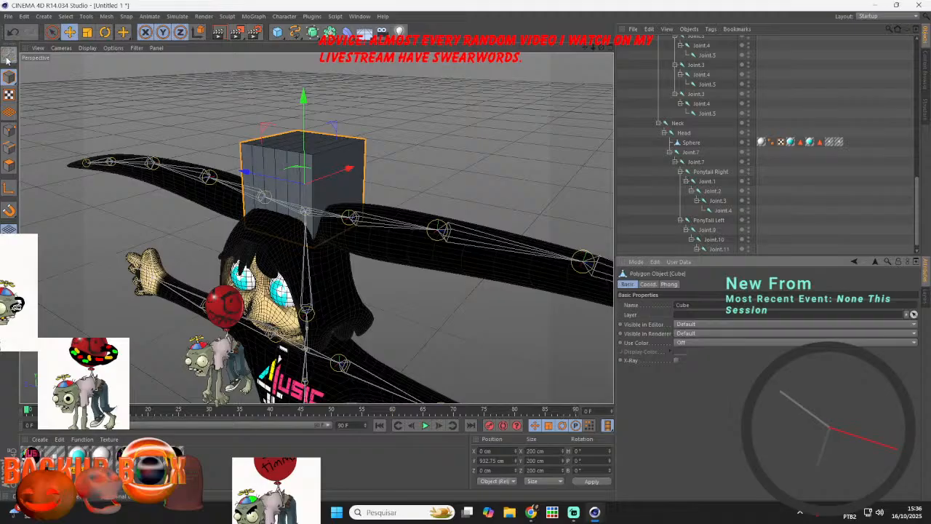
left_click(313, 33)
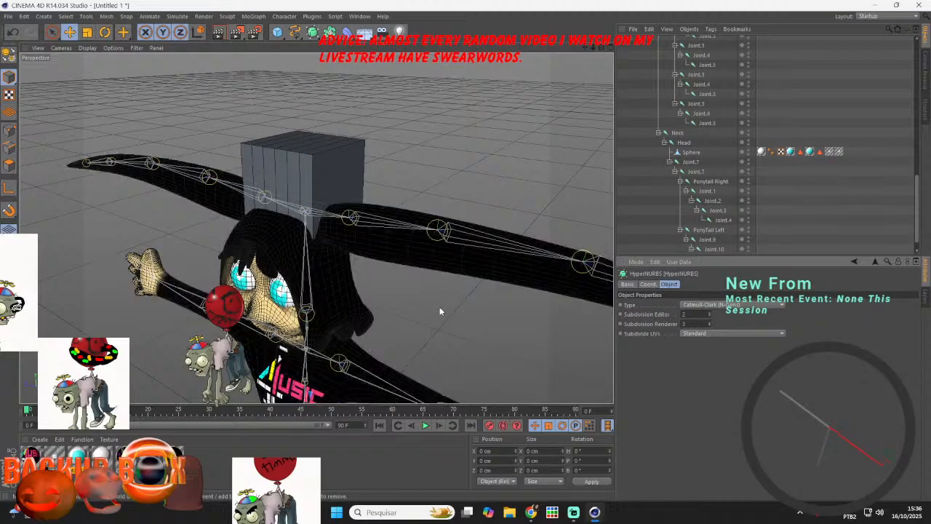
- Scale the cube above the head to about 20.5 x 67.8 x 200 cm and make it a child of the HyperNURBS
left_click_drag(437, 331, 377, 42)
scroll(703, 139, "up", 12)
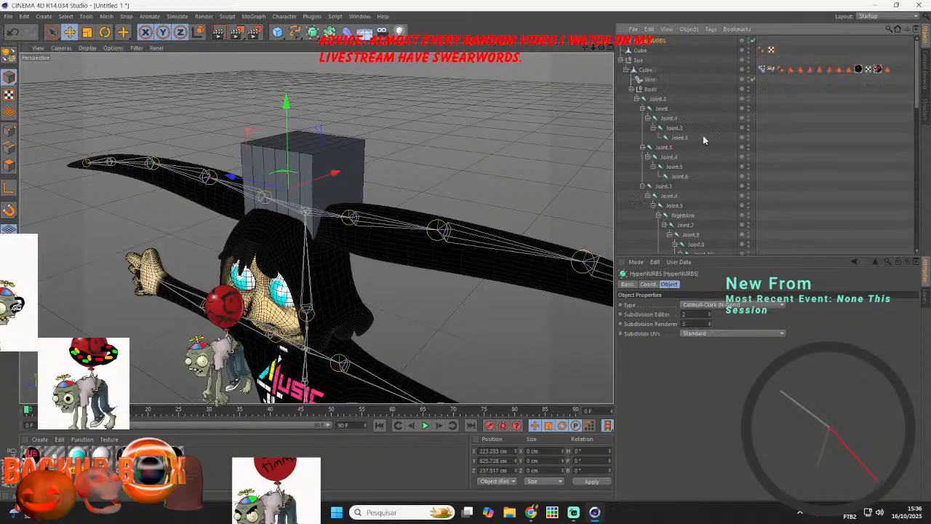
left_click(647, 50)
left_click(89, 33)
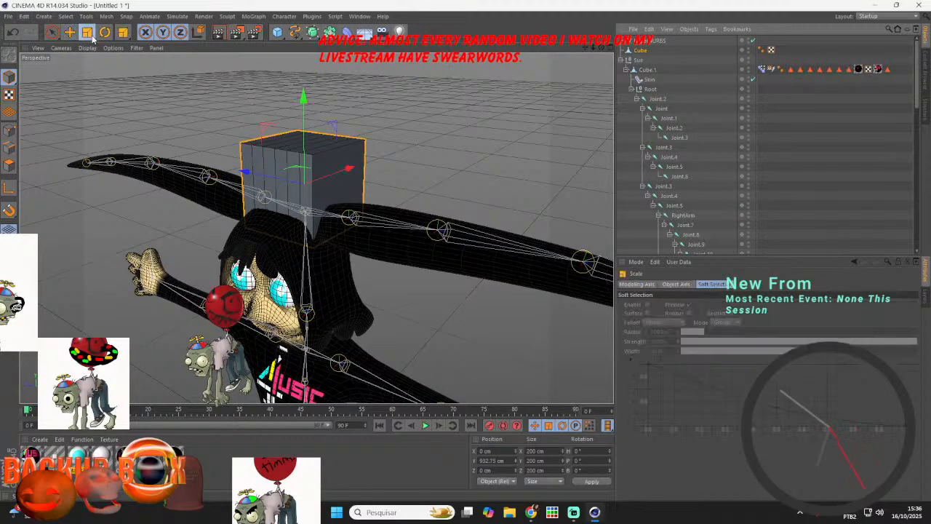
left_click_drag(352, 178, 412, 135)
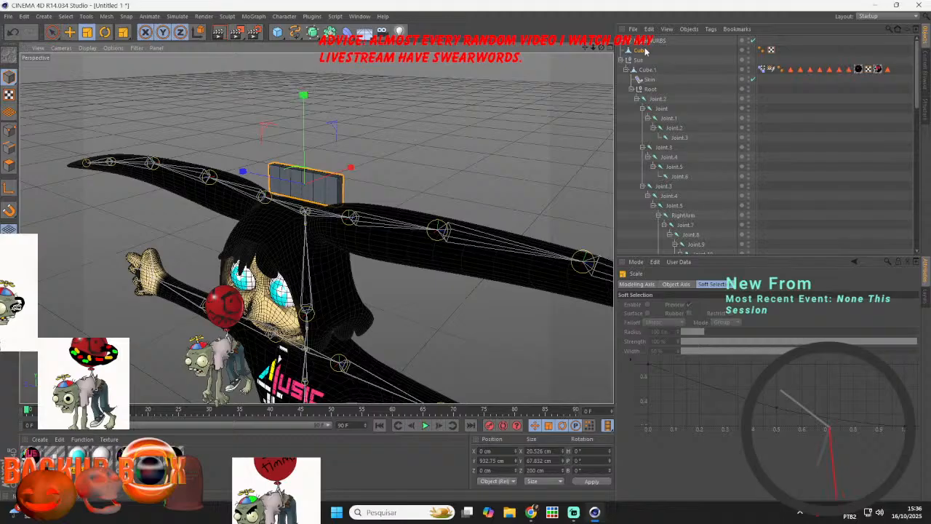
left_click_drag(643, 50, 643, 42)
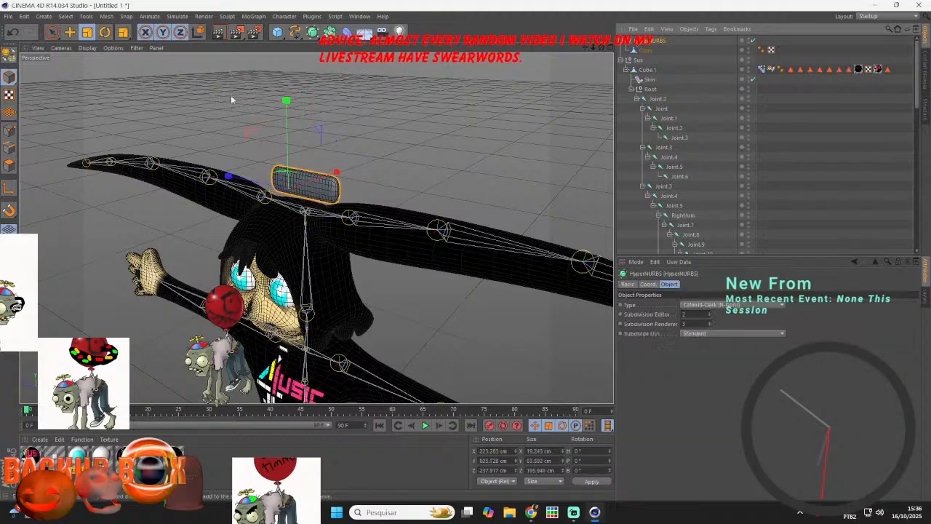
- Move the HyperNURBS to the front of the head above the eyes, at about X 8 cm and Y 741 cm
left_click(70, 32)
left_click_drag(346, 185, 300, 199)
left_click_drag(249, 116, 234, 227)
scroll(235, 227, "up", 2)
key("Return")
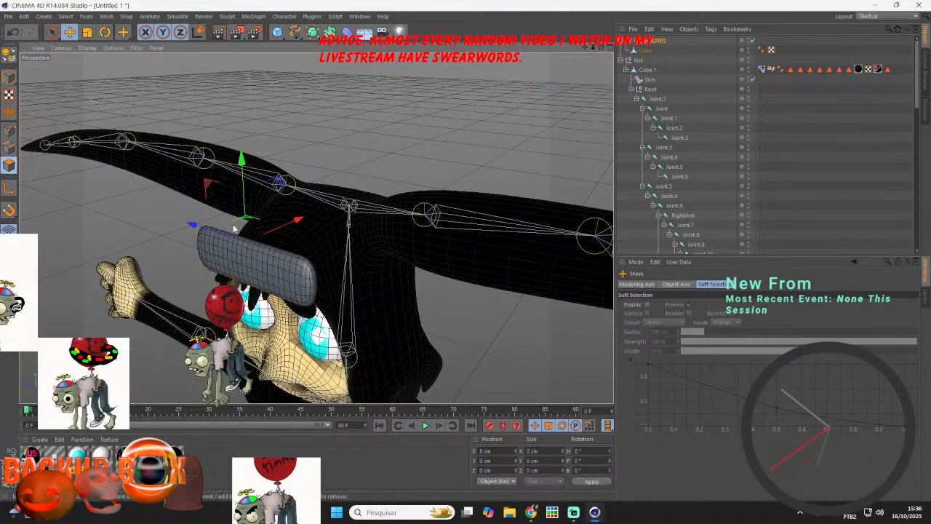
- Select both end polygons of the headband cube and pull them back around the head to about X 93 cm
left_click(644, 50)
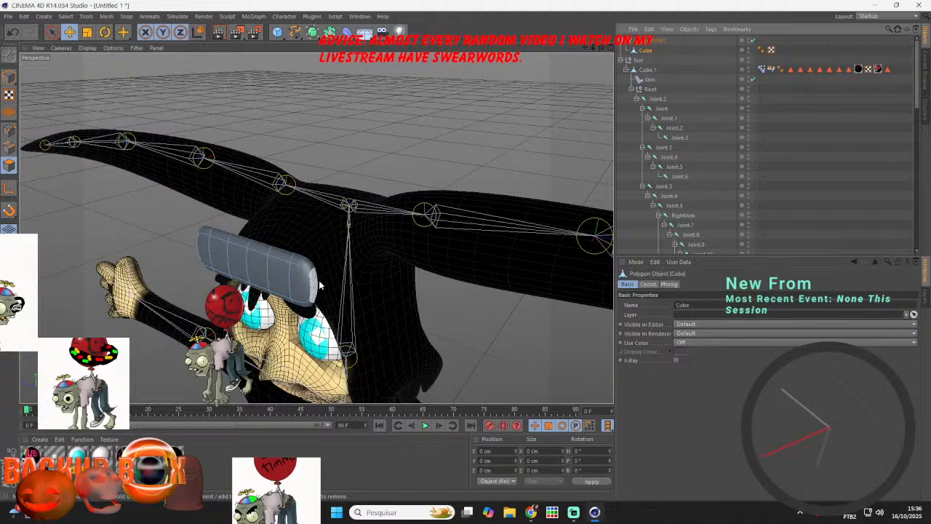
left_click(319, 284)
left_click_drag(602, 51, 311, 206)
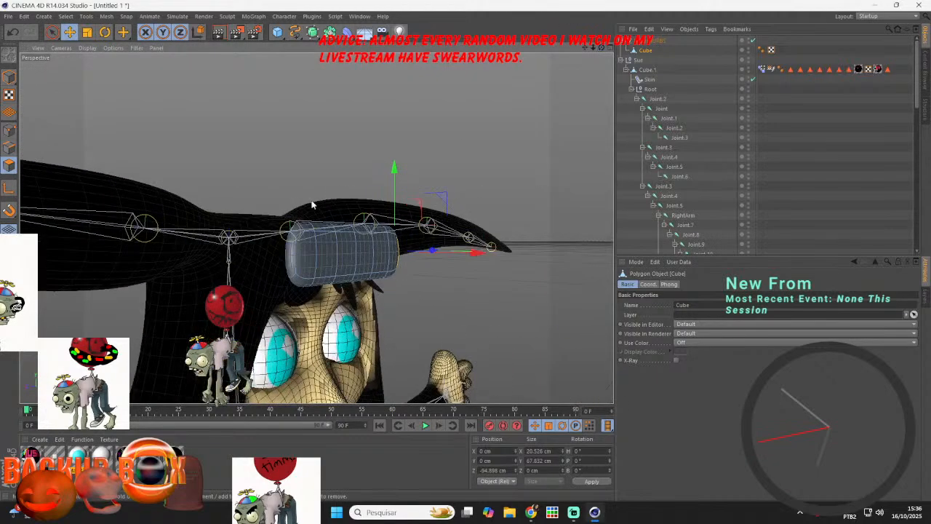
left_click(289, 256)
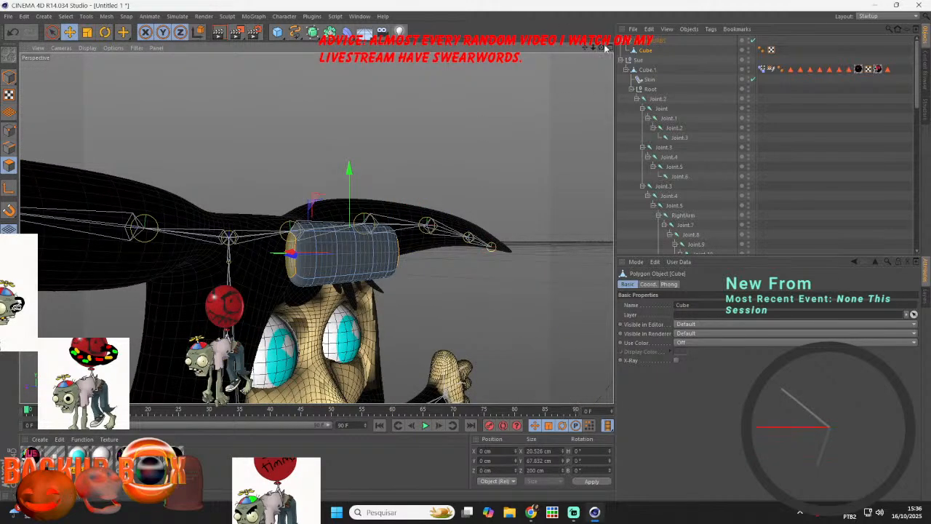
left_click_drag(606, 48, 332, 198)
left_click_drag(279, 220, 206, 204)
- Scale the headband's end polygons down to about 11.6 cm in height and raise them to about Y 11.5 cm
left_click(88, 31)
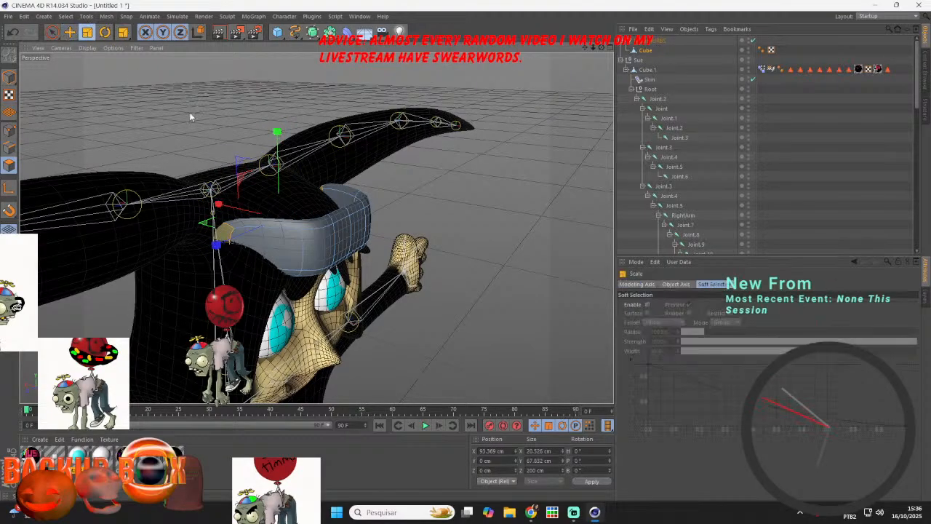
left_click_drag(276, 131, 90, 83)
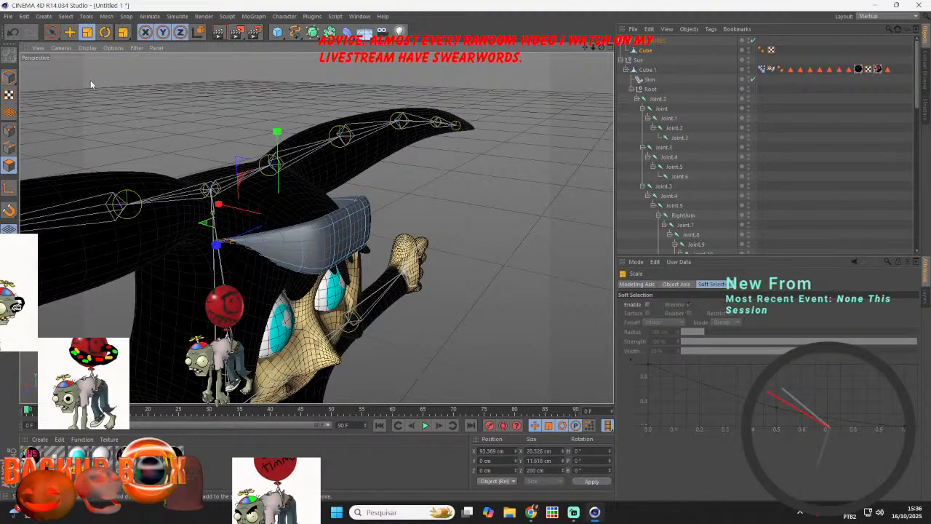
left_click(70, 33)
left_click_drag(281, 133, 278, 123)
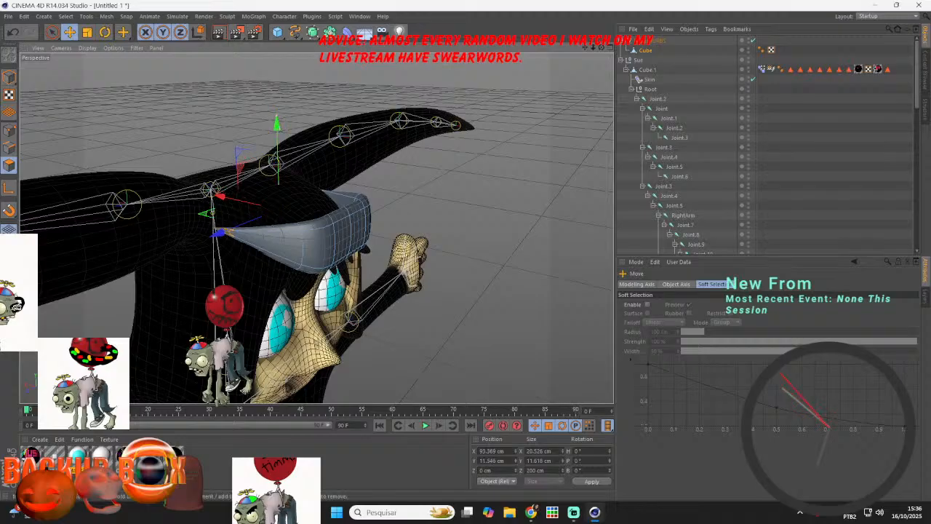
- Check the livestream chat in Streamlabs Desktop and return to Cinema 4D
left_click(575, 513)
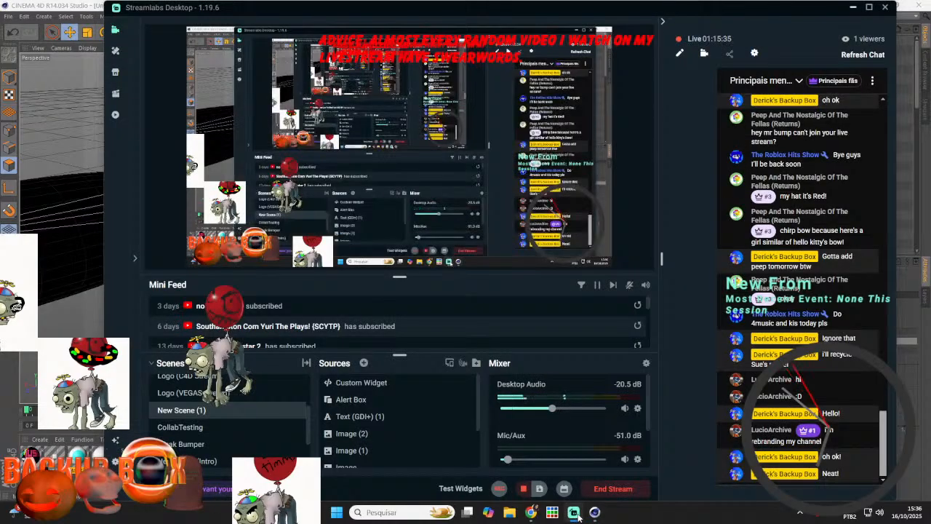
left_click(588, 514)
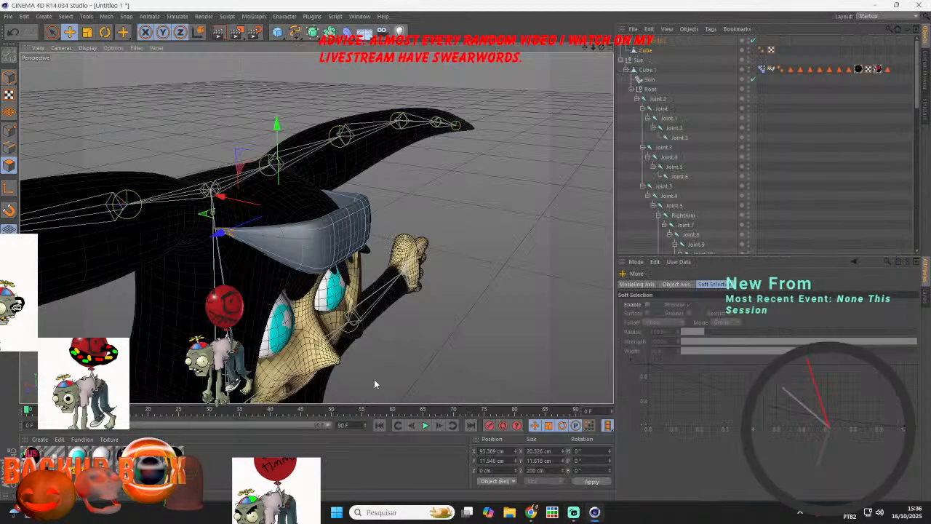
- Select the headband's edge loops nearest its two ends and move them back to about X 39.6 cm
left_click(303, 248)
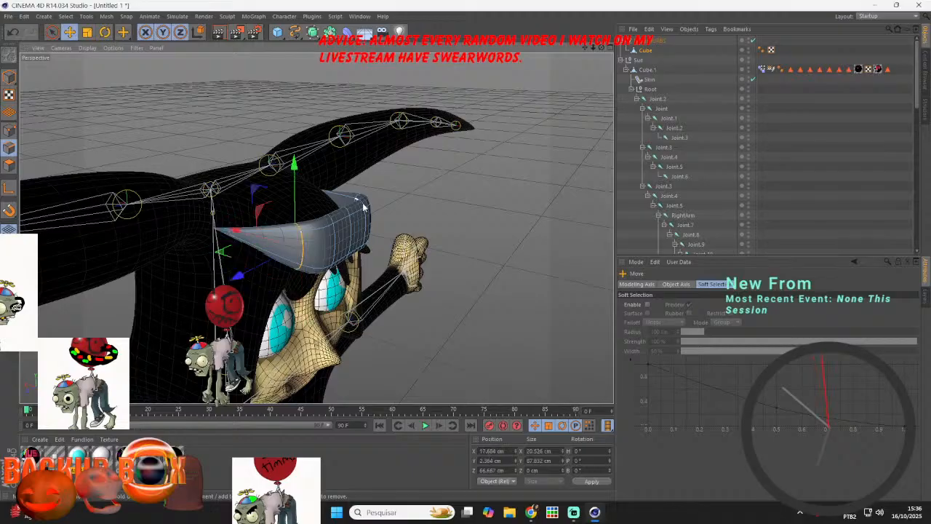
left_click(358, 198, "shift")
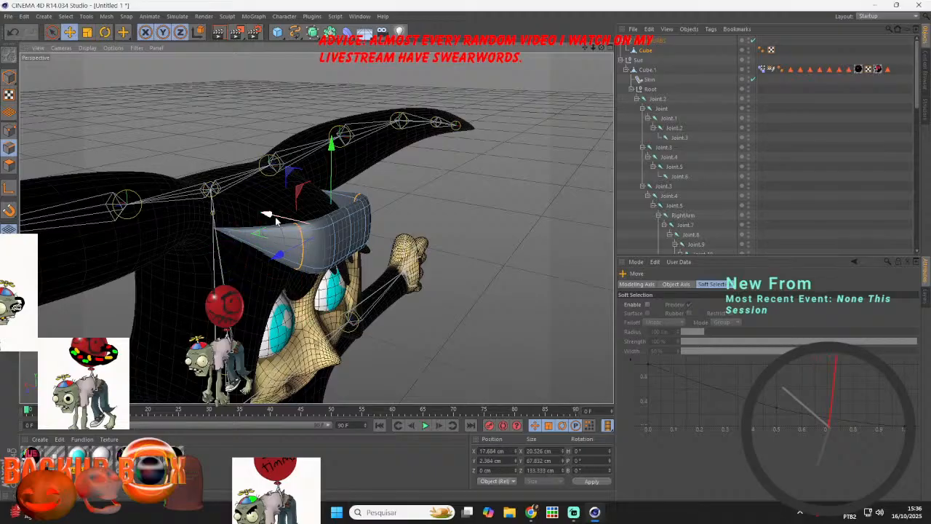
left_click_drag(276, 220, 270, 214)
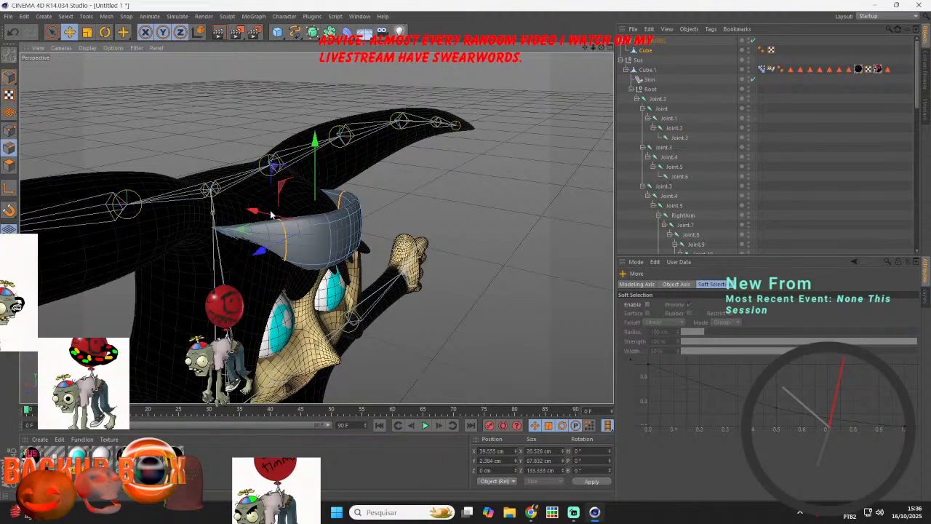
- Select the headband's two front edge loops, tilt them backward to follow the forehead, and move them back to about X 25 cm
left_click(333, 236)
left_click(353, 228, "shift")
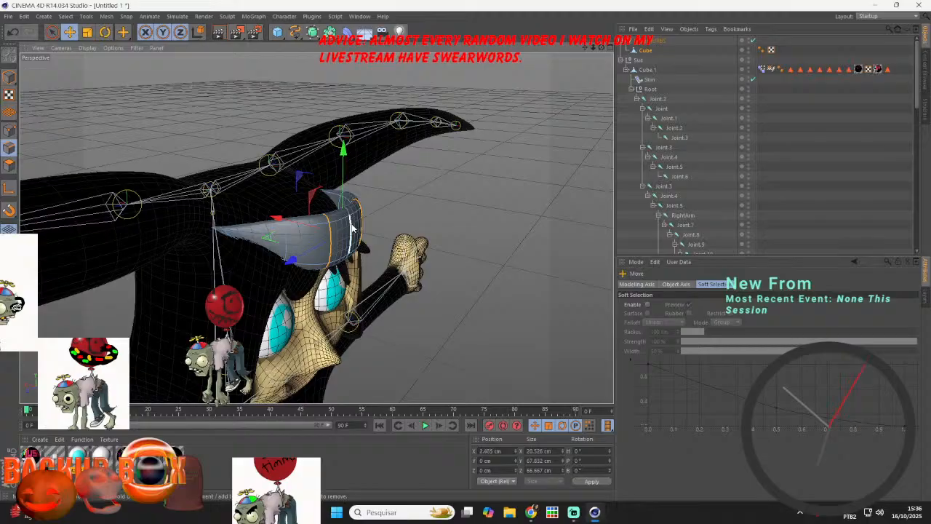
left_click_drag(294, 223, 213, 130)
key("r")
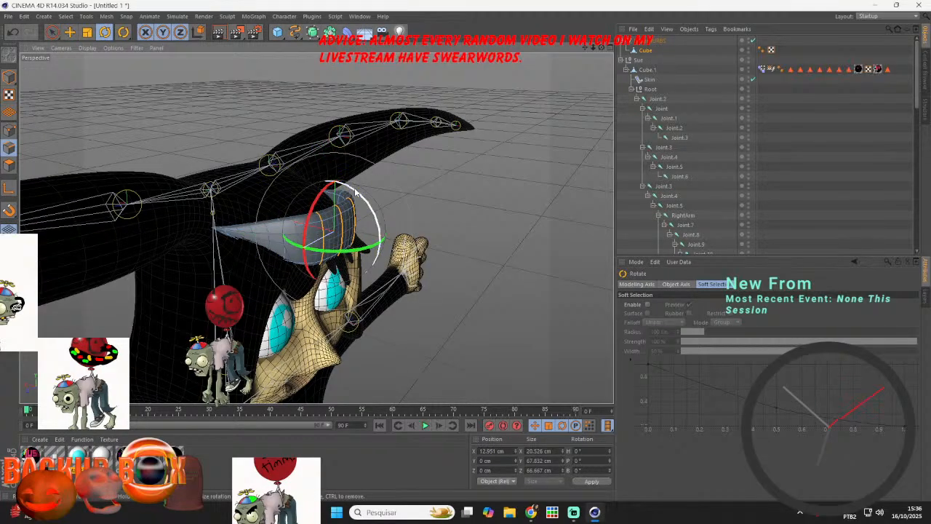
left_click_drag(355, 193, 279, 218)
left_click(70, 32)
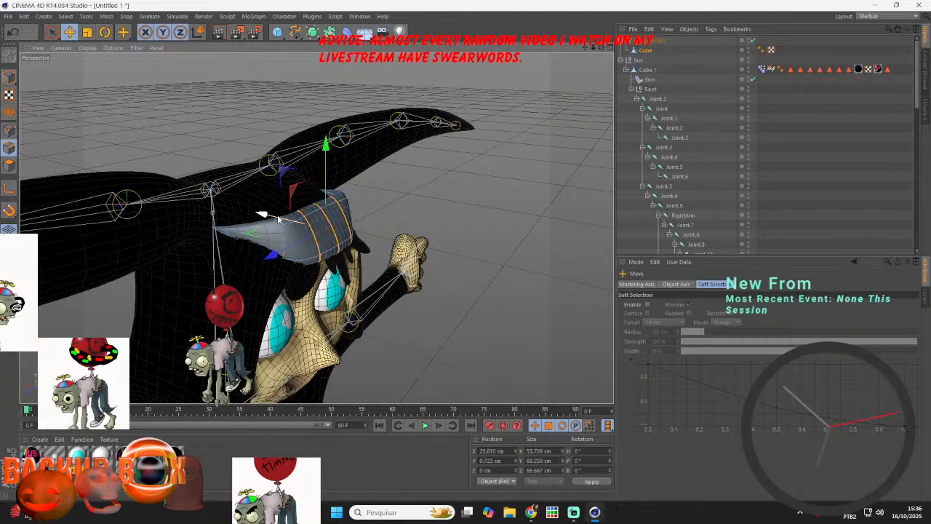
- Select the upper edges of the headband's outer loops on both sides and move them back to about X 53.8 cm
left_click(280, 234)
left_click(304, 213)
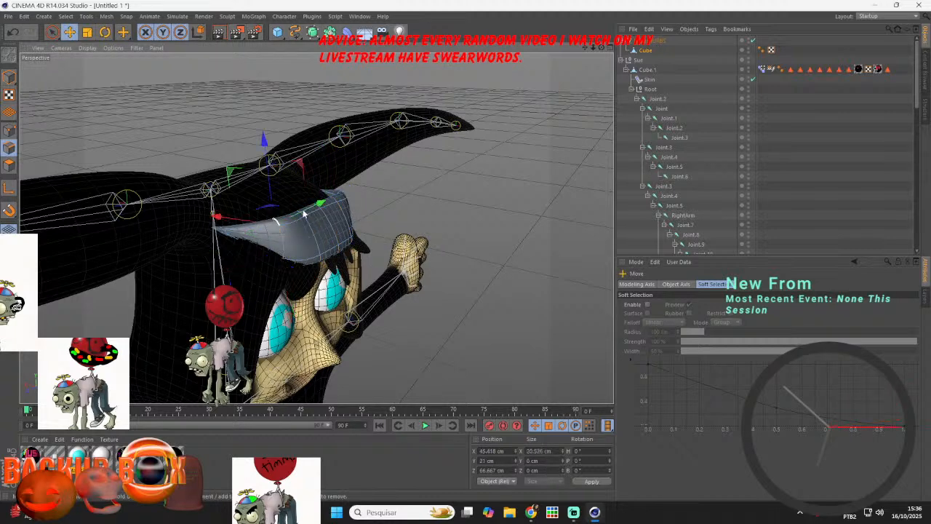
left_click(305, 203)
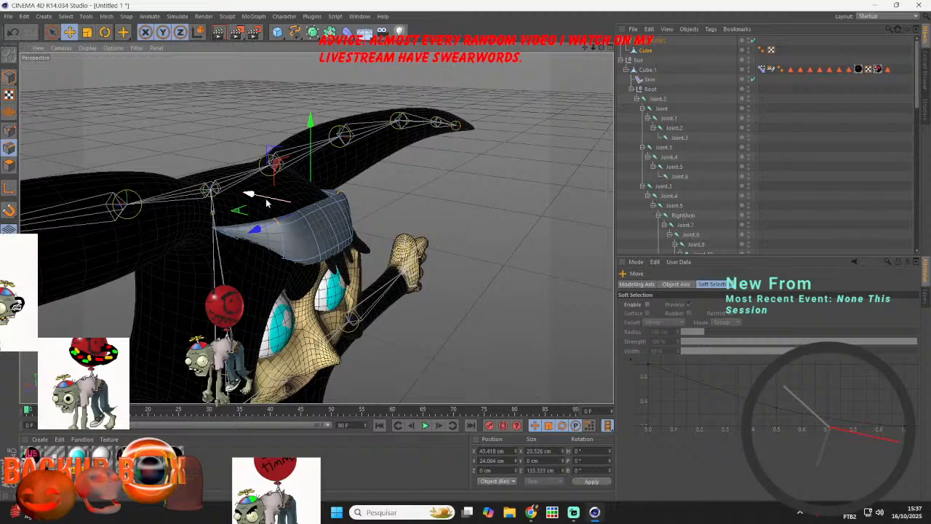
mouse_move(267, 203)
left_mouse_down()
mouse_move(245, 201)
mouse_move(267, 216)
left_mouse_up()
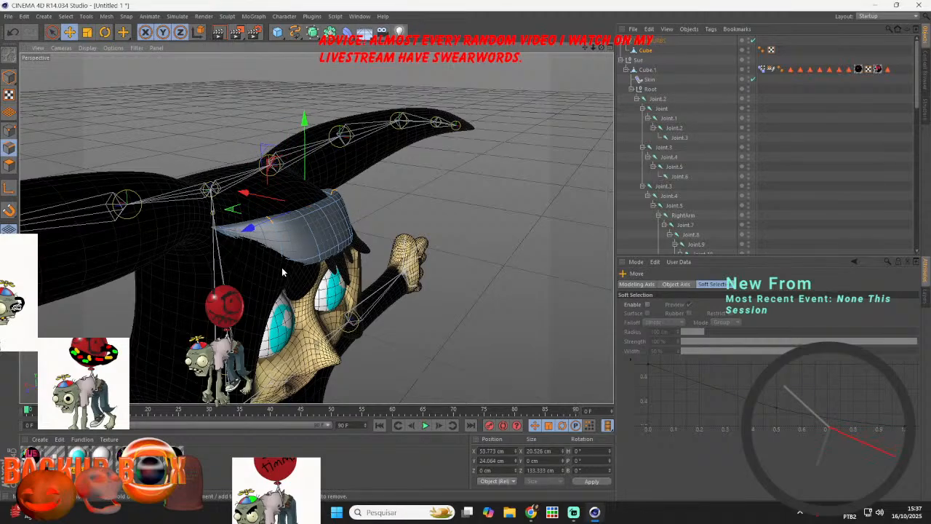
- Scale the headband's HyperNURBS along X to about 108 cm and deselect it
left_click(283, 268)
left_click_drag(601, 48, 595, 56)
left_click(9, 77)
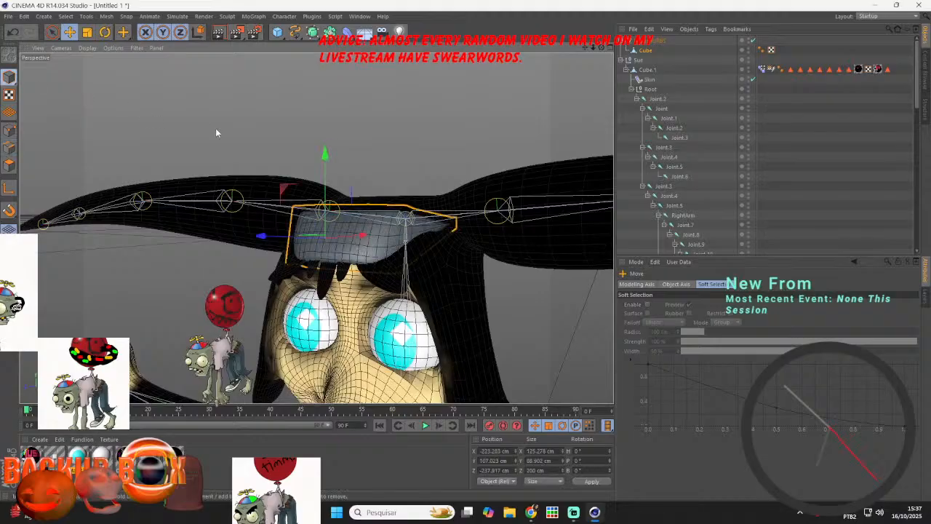
left_click(640, 42)
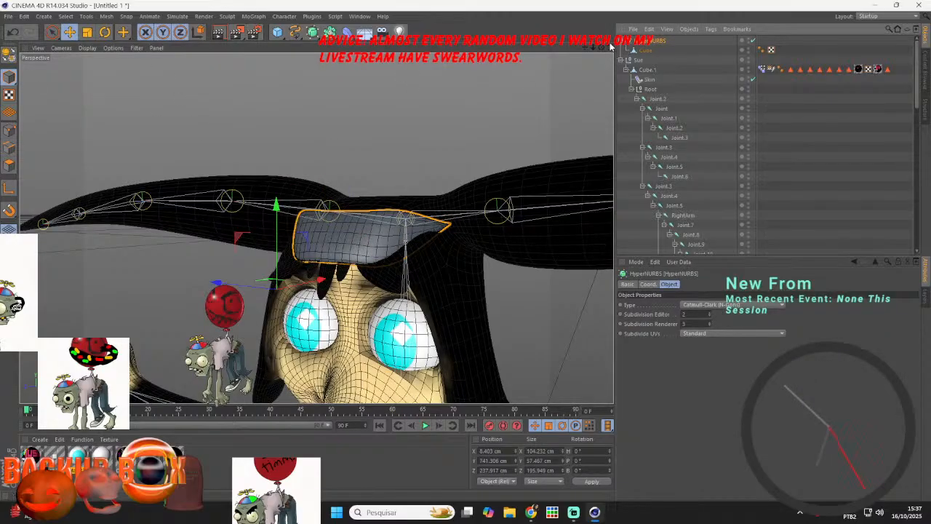
left_click_drag(602, 48, 598, 58)
left_click(87, 32)
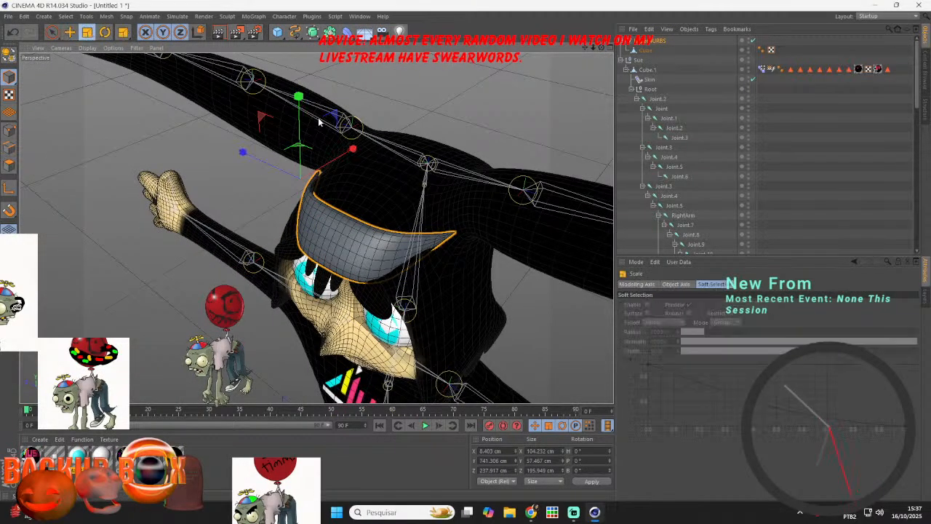
left_click_drag(352, 149, 356, 153)
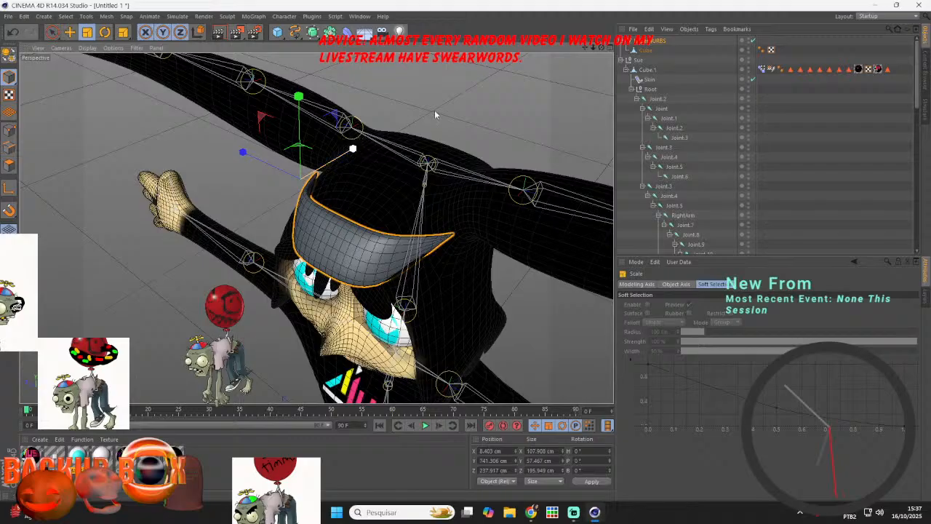
left_click(583, 71)
left_click_drag(603, 45, 556, 372)
- Switch to the browser, find the 4Music character's reference drawing on YouTube, examine its headband, and return to Cinema 4D
left_click(533, 513)
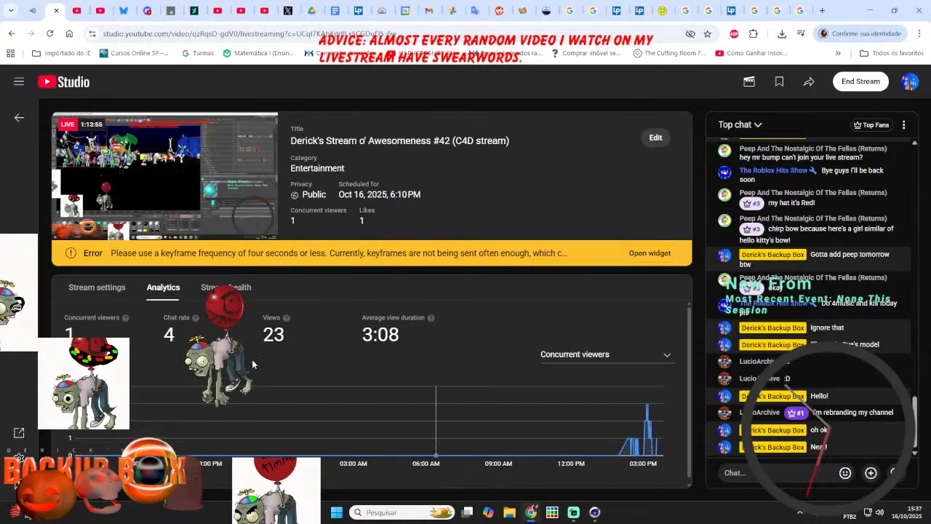
left_click(26, 10)
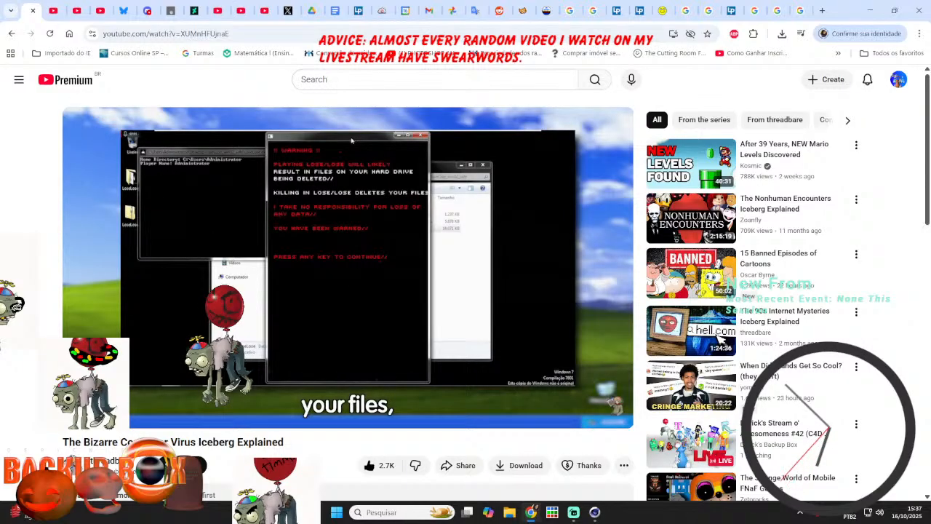
left_click(53, 11)
left_click(96, 6)
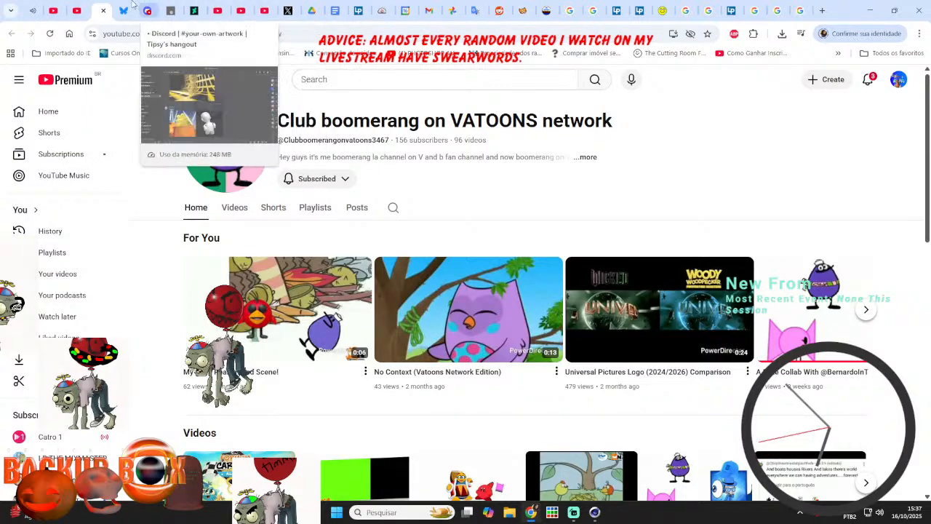
left_click(32, 9)
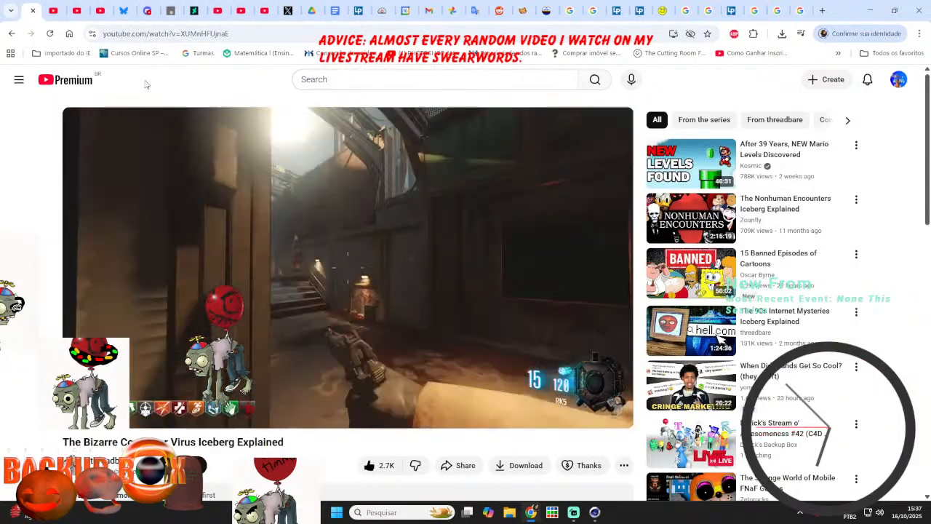
left_click(595, 514)
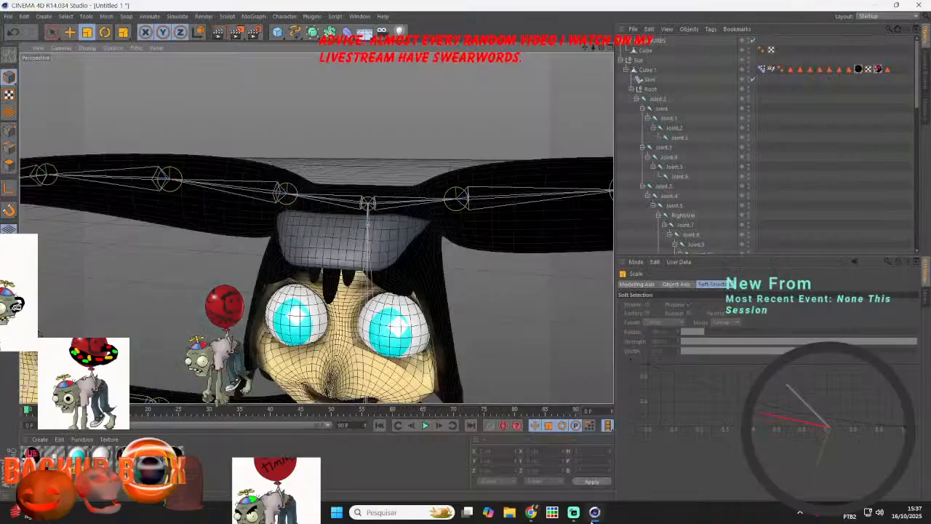
left_click(532, 513)
left_click(79, 11)
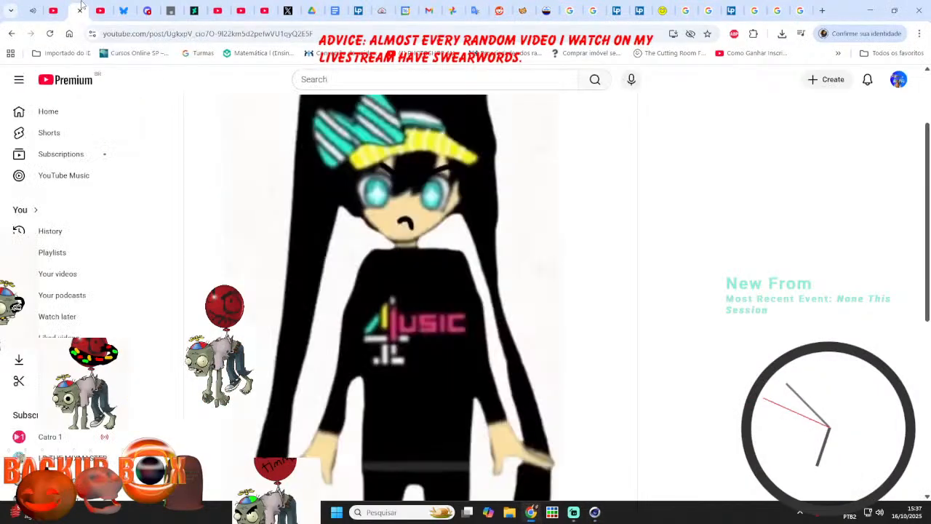
left_click(587, 513)
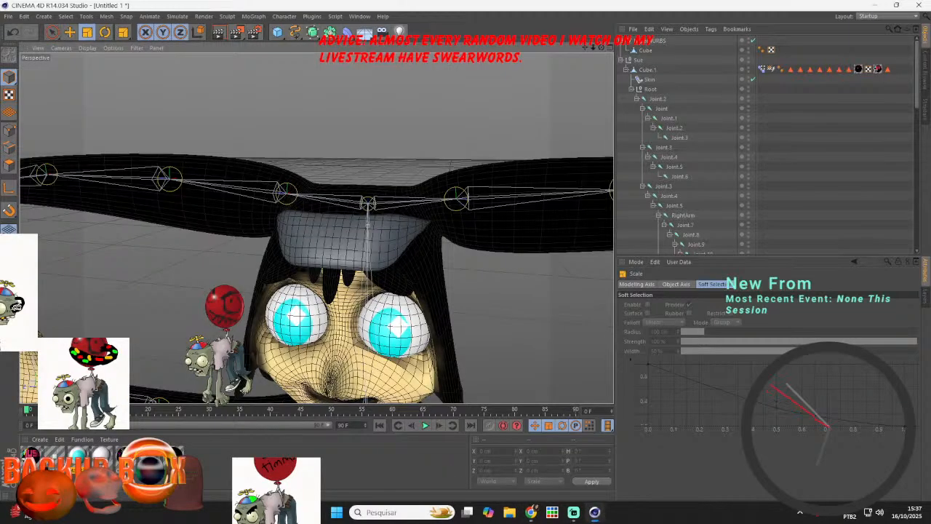
- Create a new material and set its color to yellow with RGB 204, 204, 0
double_click(273, 473)
double_click(31, 454)
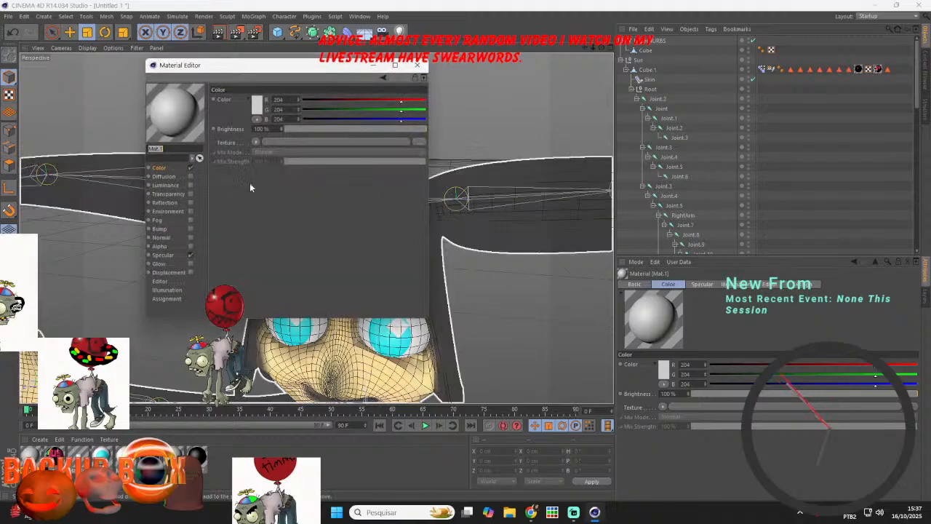
left_click(417, 65)
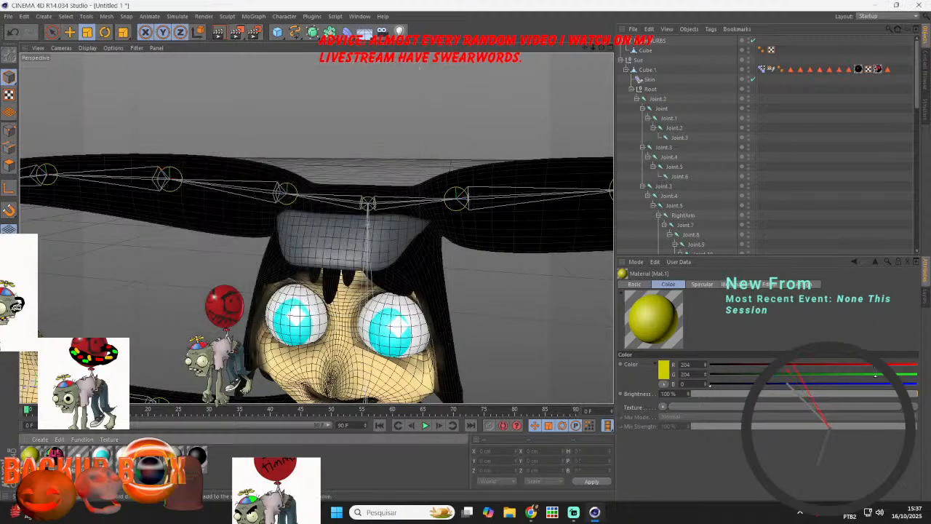
- Apply the yellow material to the headband's HyperNURBS and convert it into an editable polygon object
left_click_drag(147, 402, 654, 42)
left_click(655, 42)
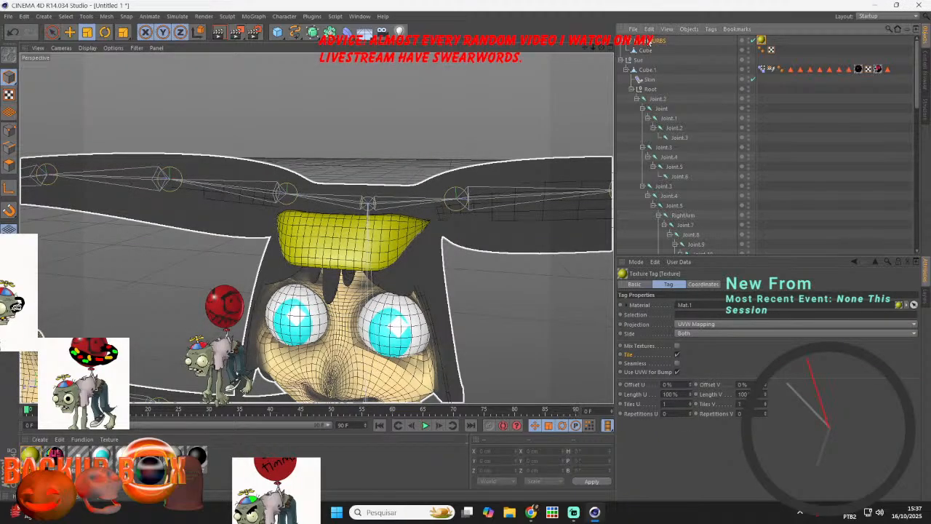
left_click(7, 56)
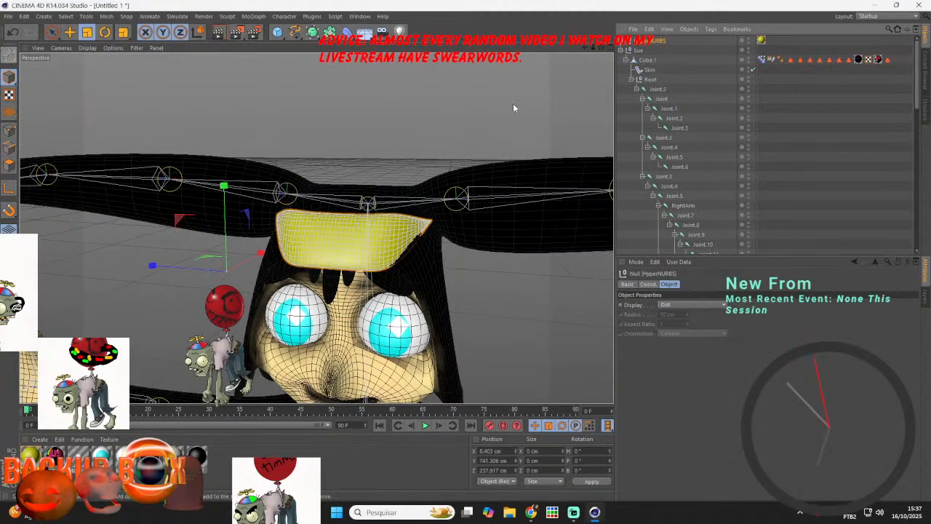
- Take the headband cube out of its HyperNURBS null, transfer the yellow texture tag to the cube, and delete the empty null
left_click(622, 43)
left_click(640, 50)
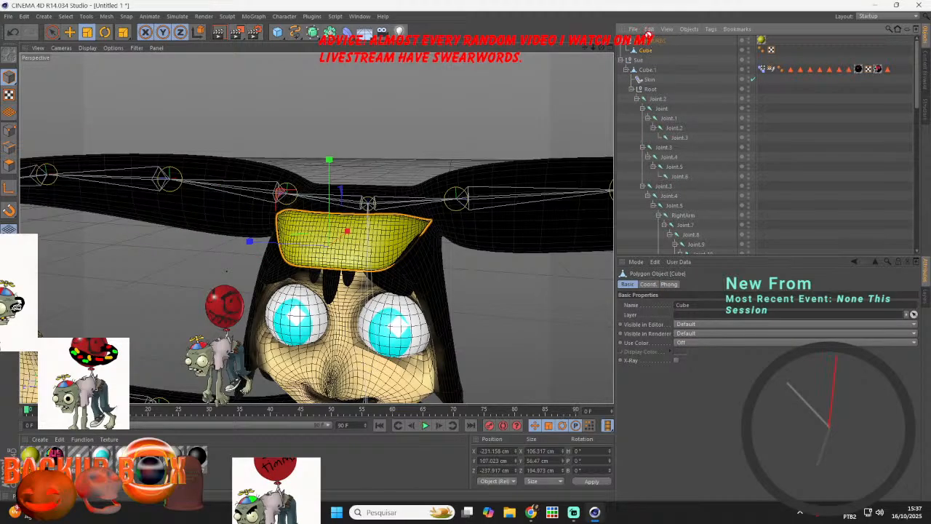
left_click_drag(648, 34, 642, 38)
left_click(642, 50)
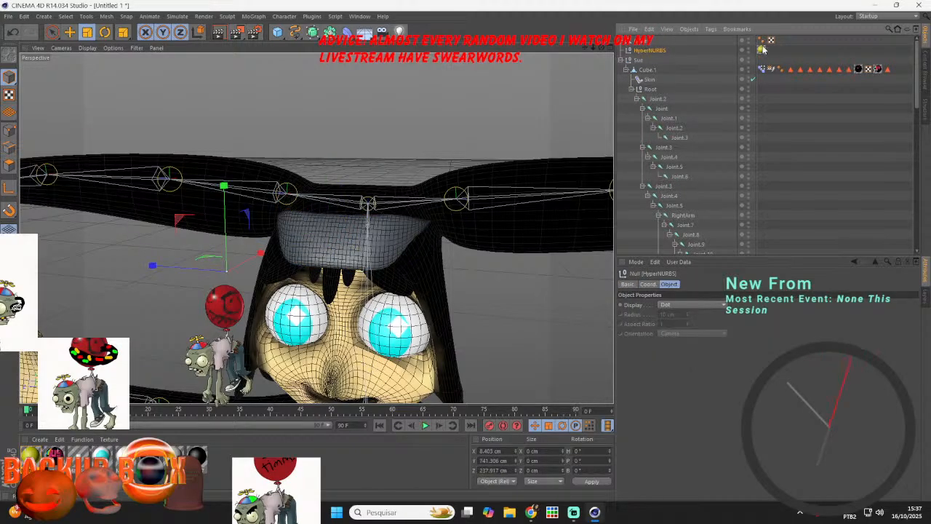
left_click_drag(763, 48, 707, 56)
left_click_drag(653, 44, 649, 41)
left_click(650, 51)
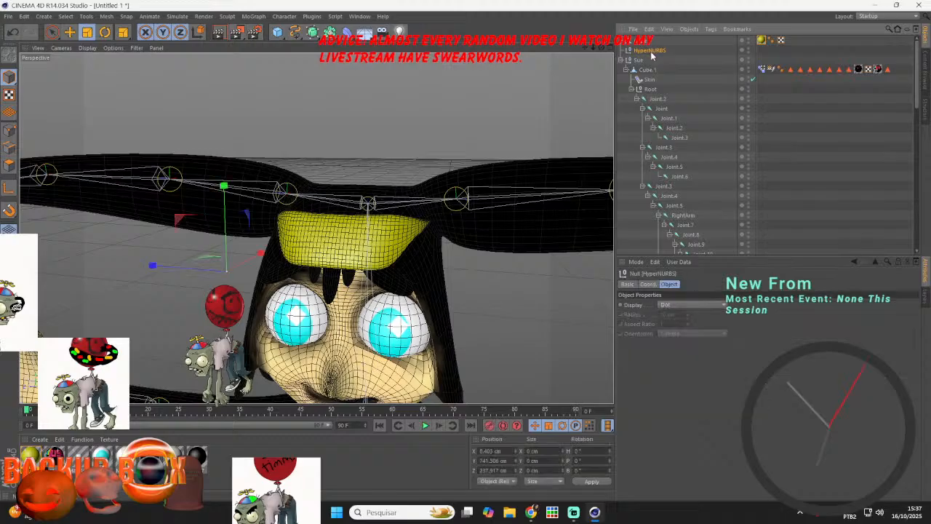
key("Delete")
left_click(574, 511)
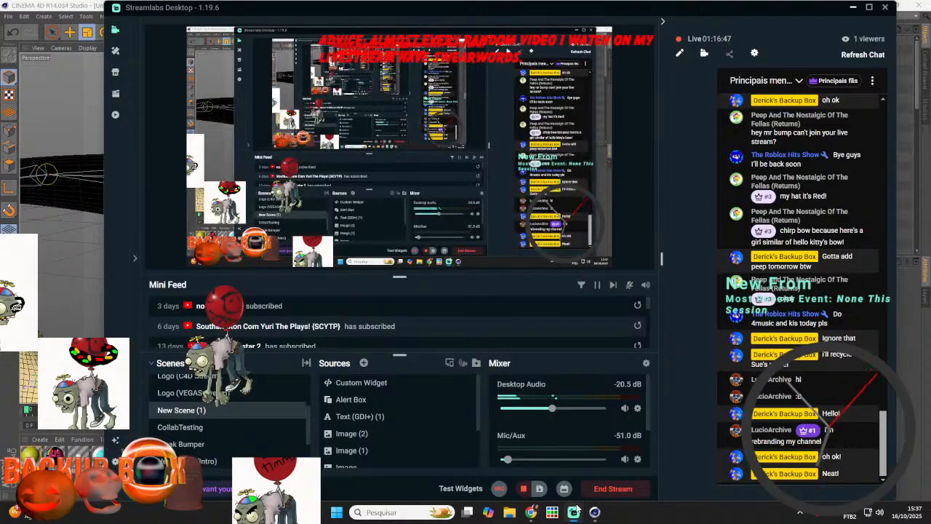
left_click(595, 512)
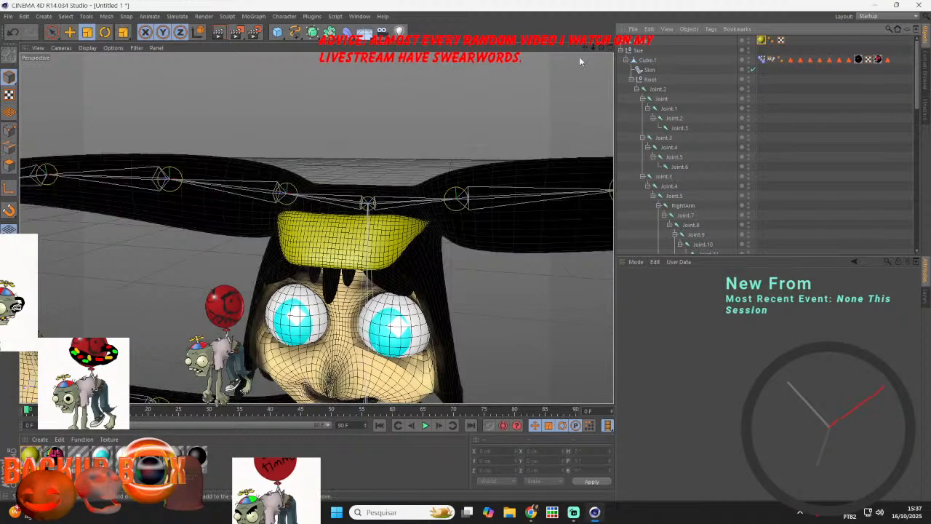
- Parent the headband cube to the character's Head joint in the hierarchy and clear the selection
left_click_drag(585, 47, 567, 2)
left_click_drag(593, 47, 658, 49)
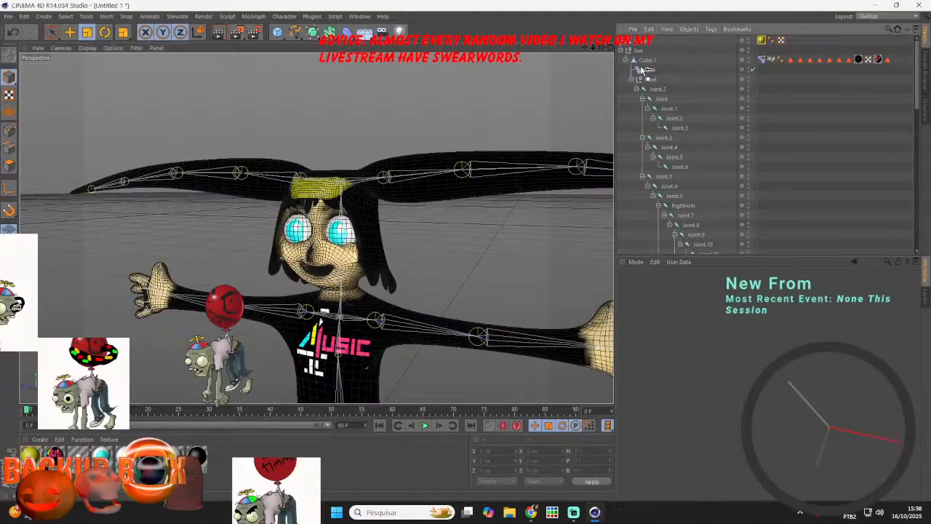
left_click_drag(671, 256, 675, 239)
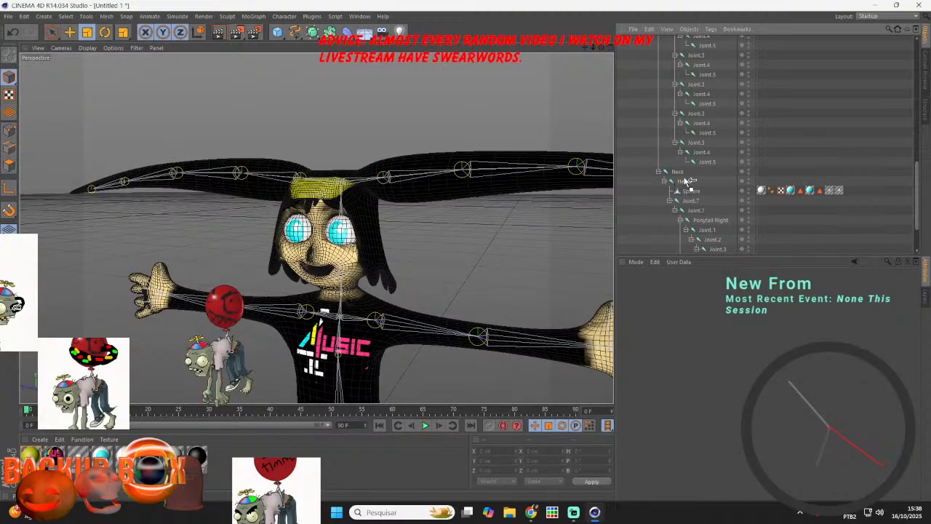
left_click_drag(679, 182, 678, 182)
left_click(444, 227)
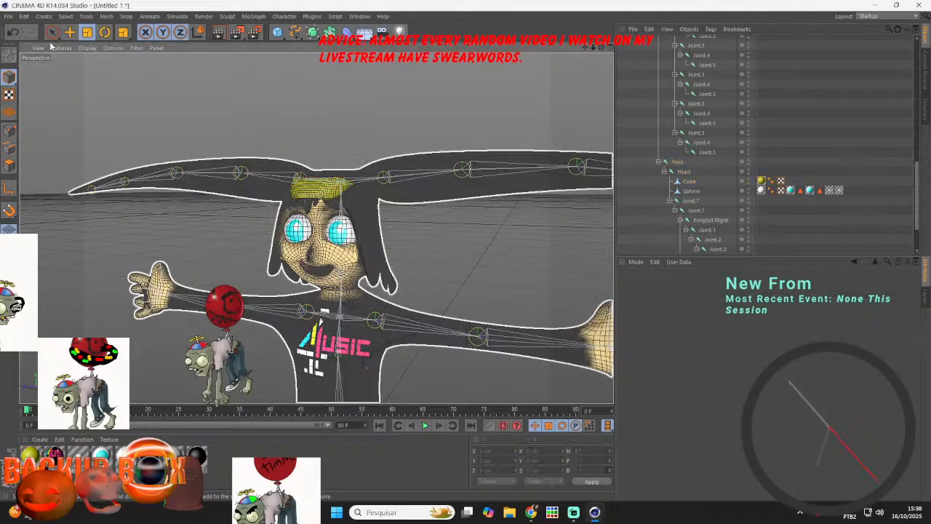
- Save the scene as 4MusicRHits in the Objetos 3D folder
left_click(9, 16)
left_click(22, 94)
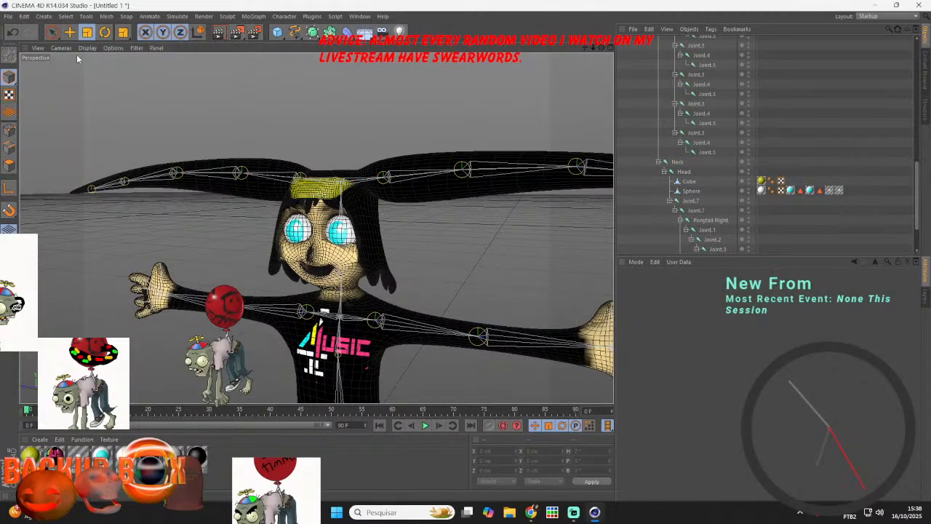
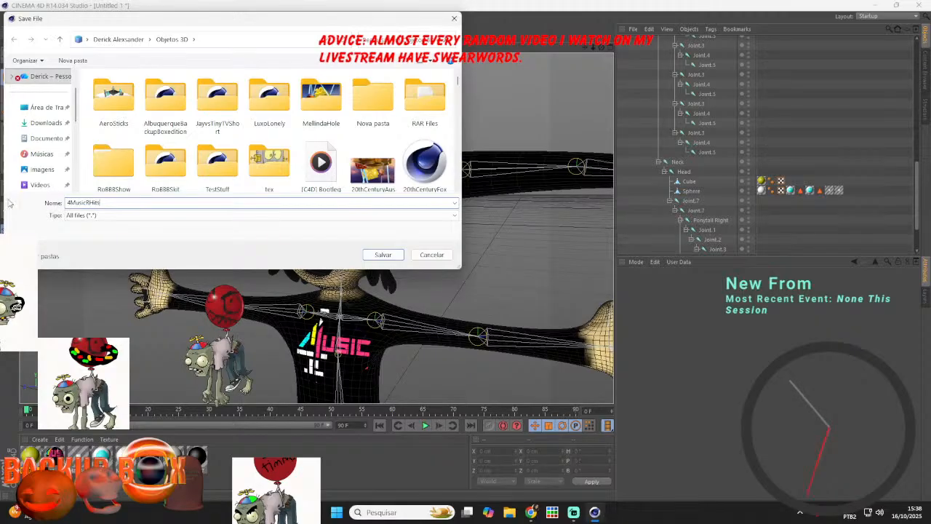
left_click(382, 254)
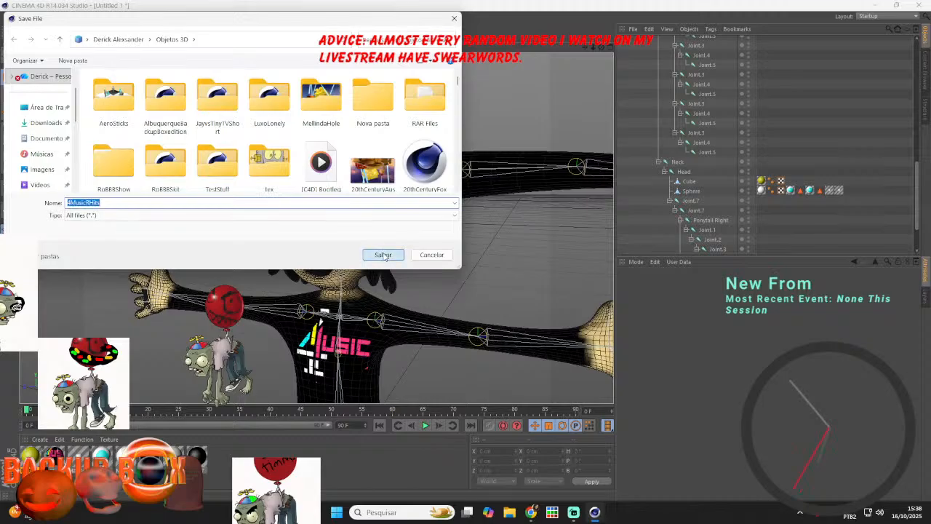
left_click(348, 124)
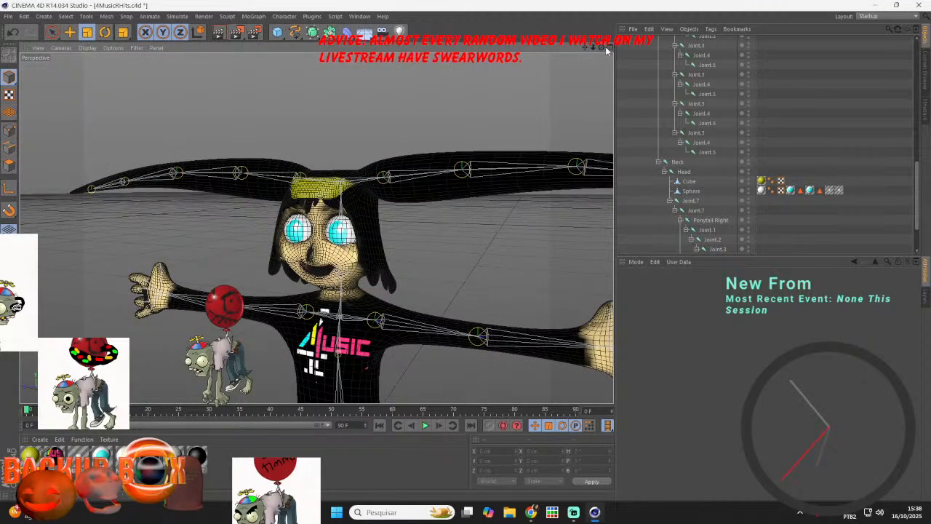
left_click_drag(601, 49, 598, 60)
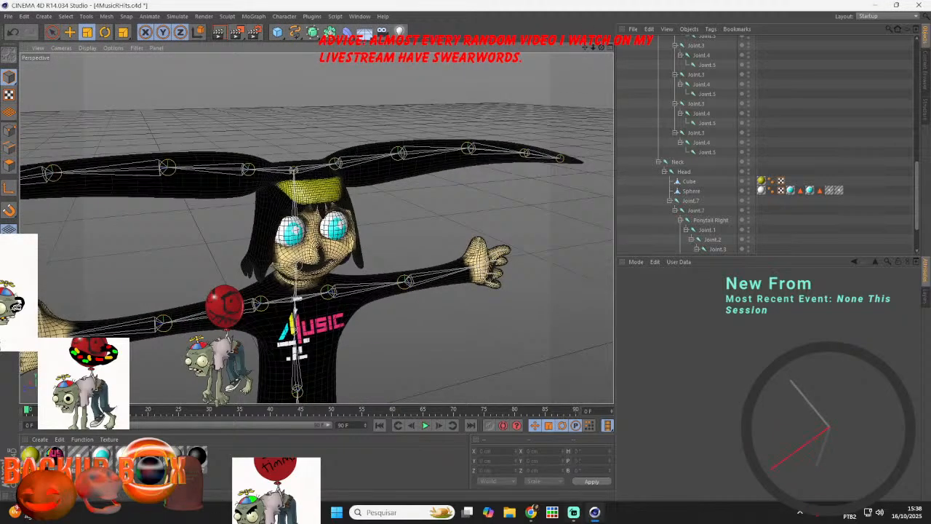
left_click(574, 512)
left_click(595, 512)
- Add a new cube and a HyperNURBS, and nest the cube inside the HyperNURBS
left_click(277, 32)
left_click(302, 44)
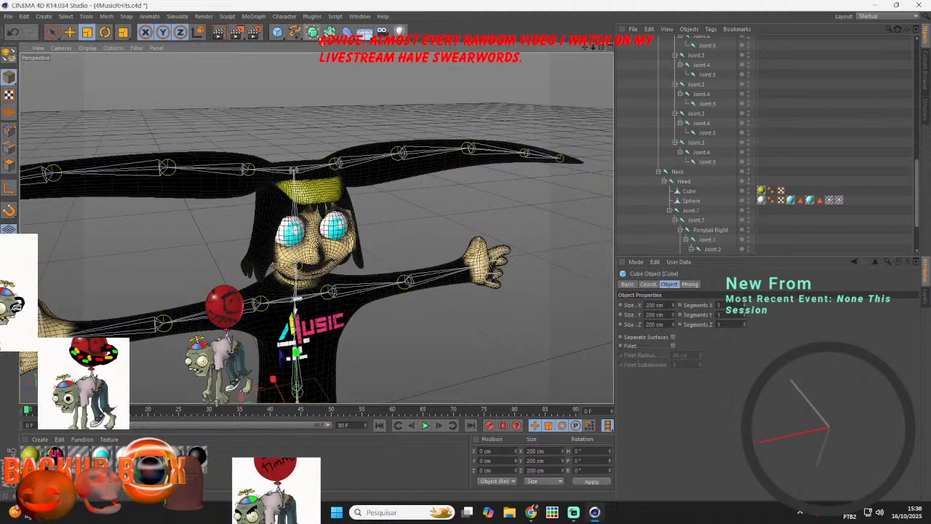
left_click(313, 32)
left_click(335, 77)
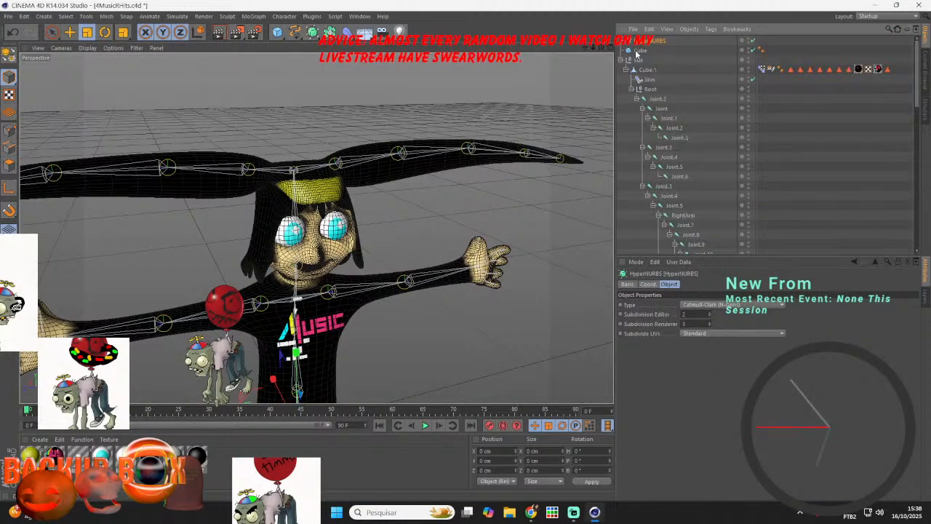
left_click_drag(649, 43, 651, 42)
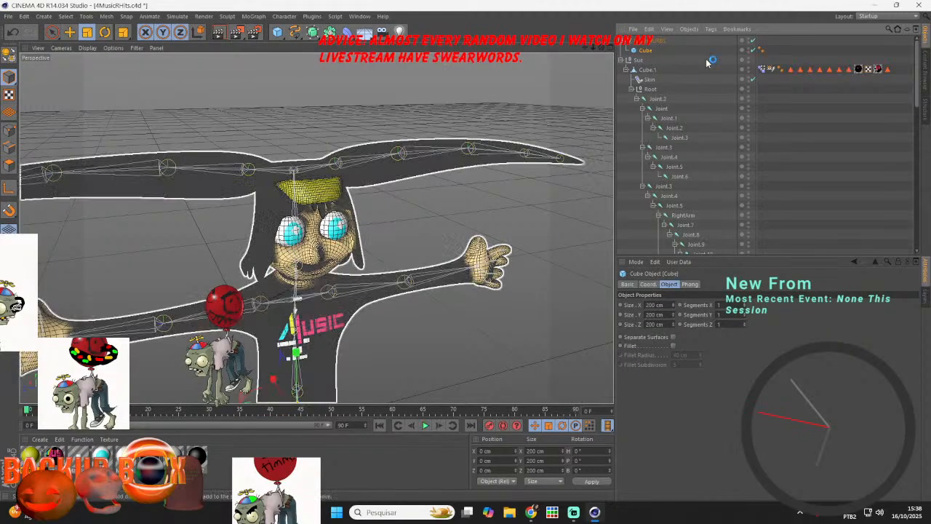
- Raise the new HyperNURBS above the head to about Y 1031 cm and scale it down to about 73 cm
left_click(657, 41)
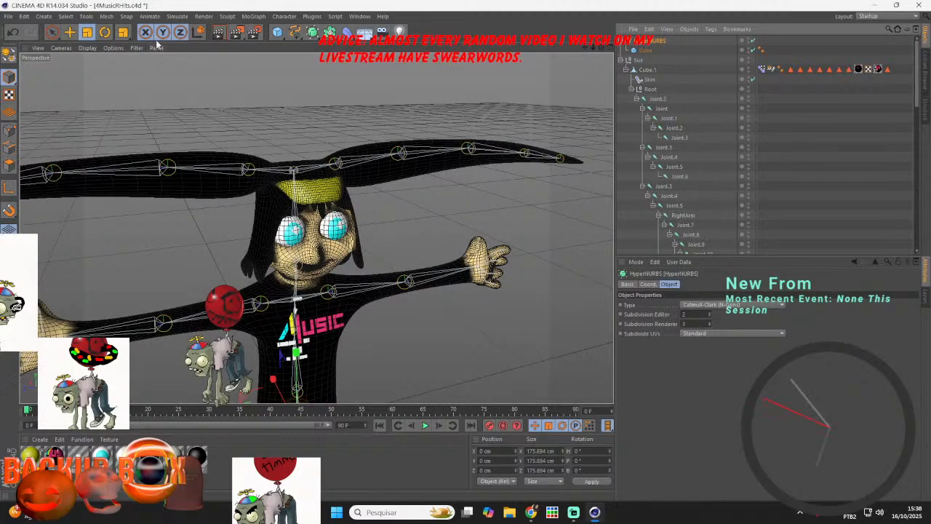
key("e")
left_click_drag(296, 354, 220, 134)
left_click(86, 32)
scroll(216, 129, "up", 3)
scroll(356, 97, "up", 6)
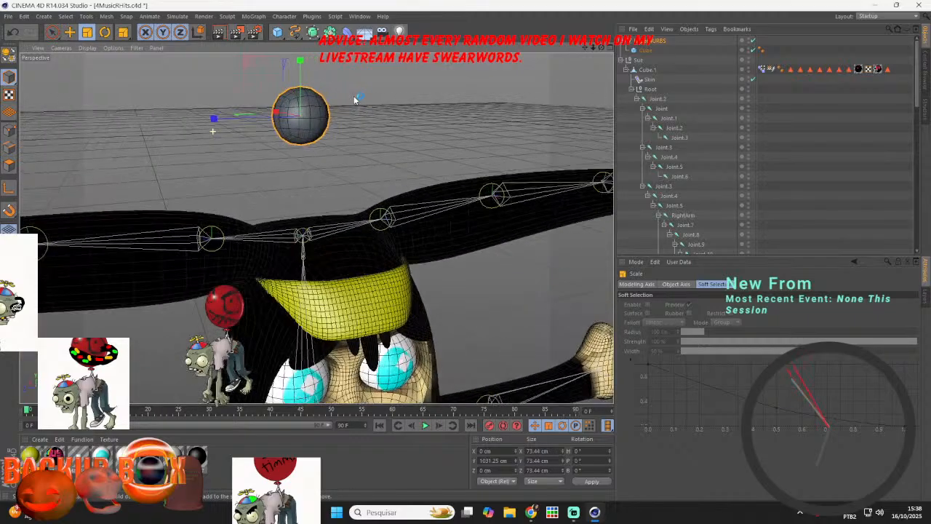
- Create a new material colored cyan with RGB 0, 204, 204, and check the bow in the browser's reference drawing
double_click(295, 471)
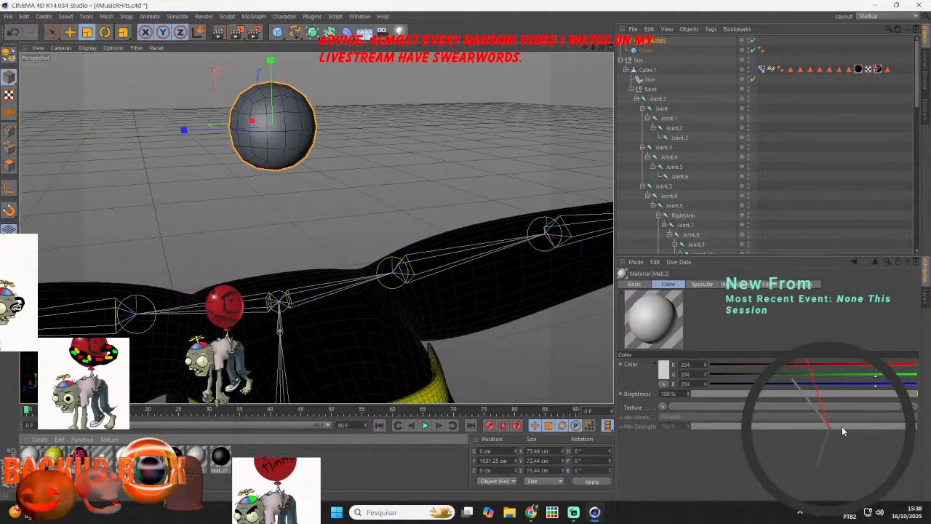
left_click_drag(844, 367, 708, 370)
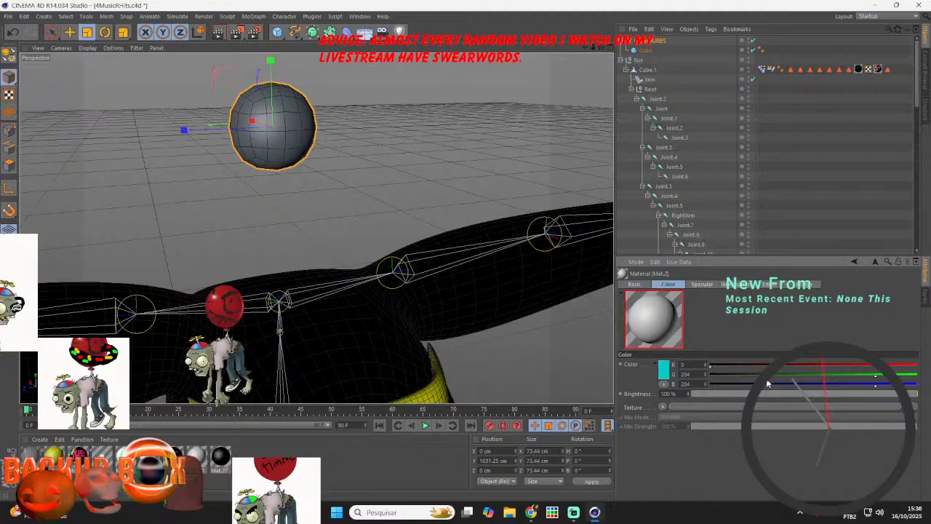
left_click(531, 512)
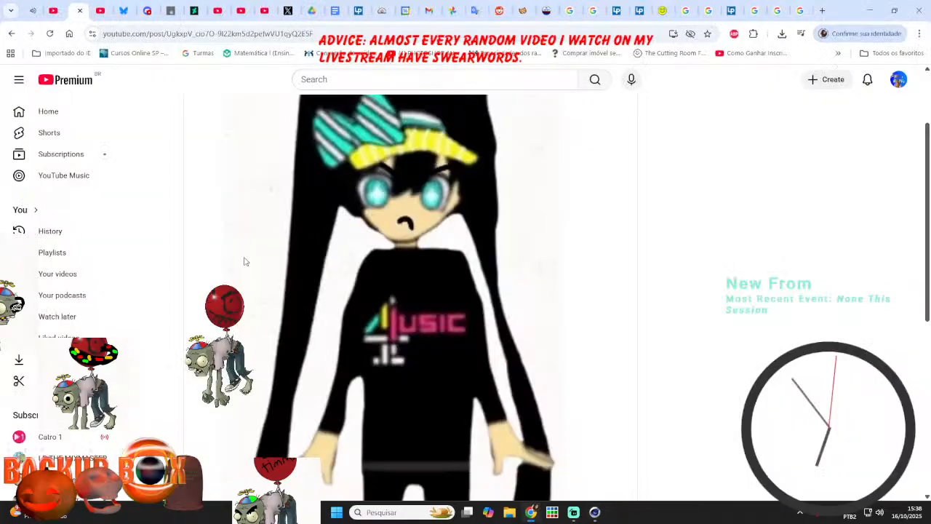
left_click(596, 513)
- Load a Tiles shader as the cyan material's color texture and set its pattern to Lines 1
left_click(663, 408)
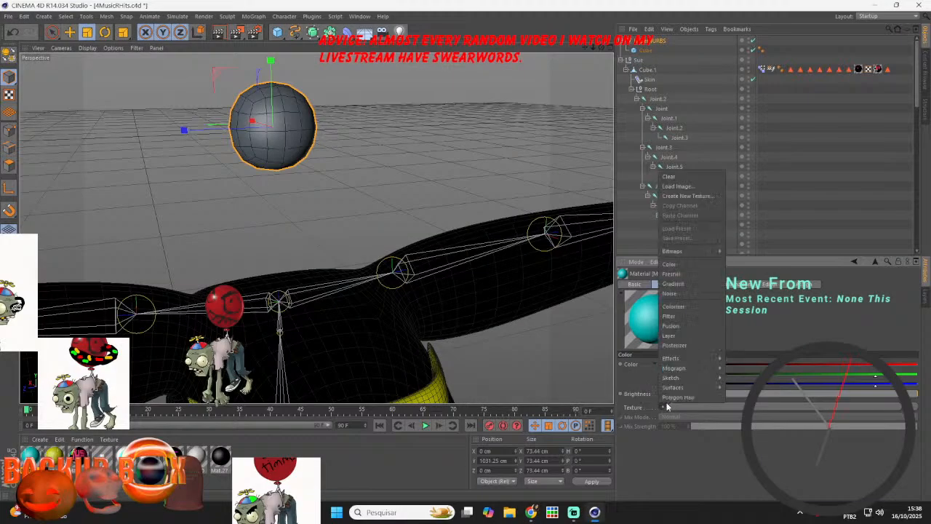
left_click(686, 292)
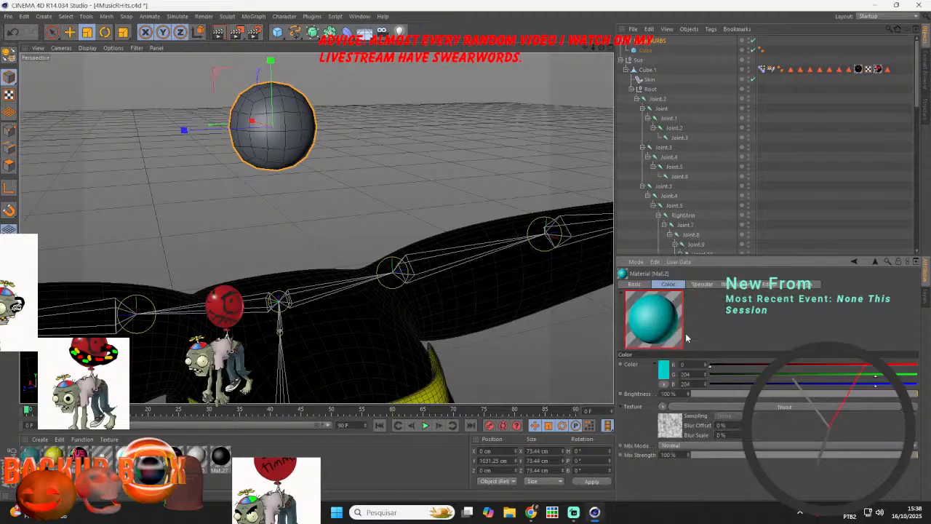
left_click(664, 407)
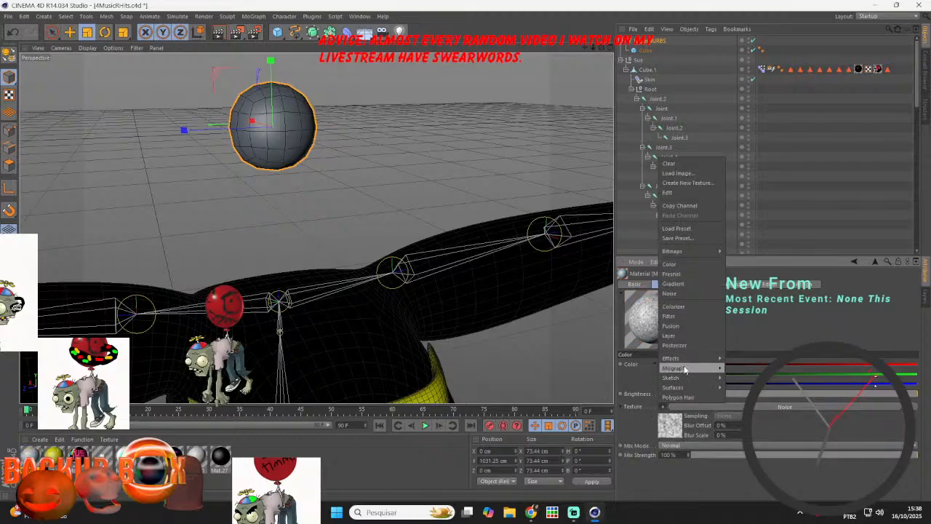
mouse_move(680, 390)
left_click(732, 465)
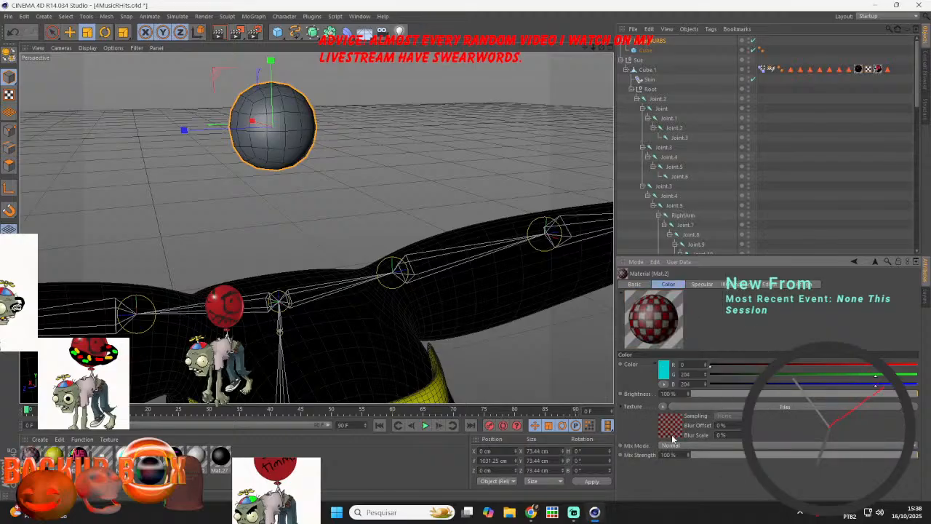
left_click(668, 393)
left_click(689, 401)
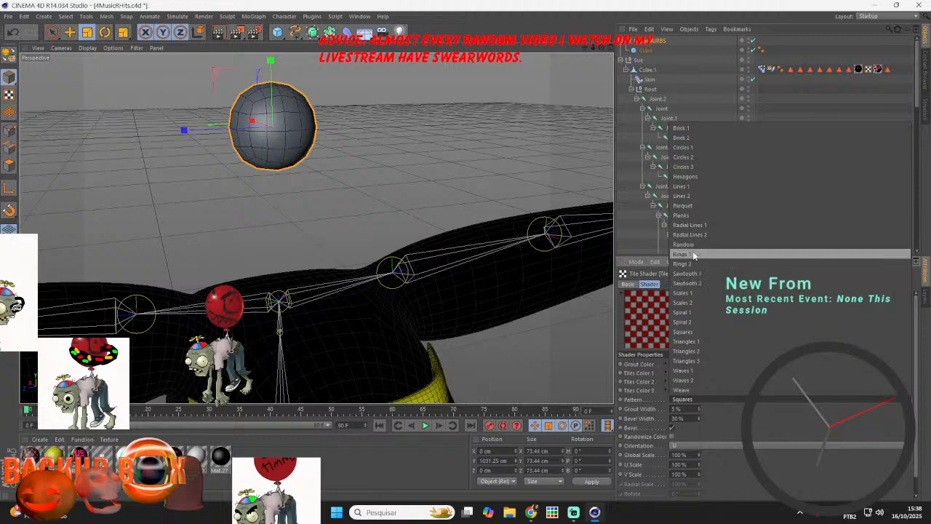
left_click(697, 188)
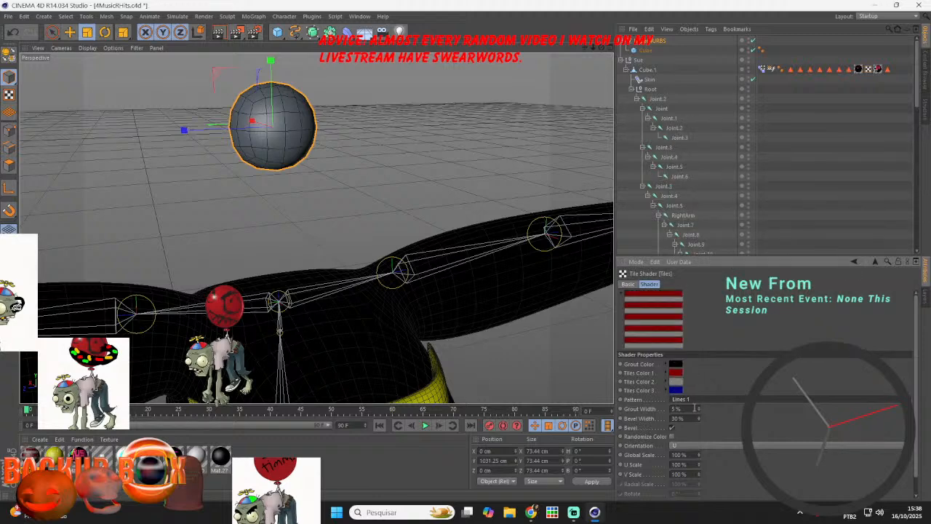
- Set the Tiles shader's Tiles Color 1 to white and Tiles Color 2 to black
left_click(681, 374)
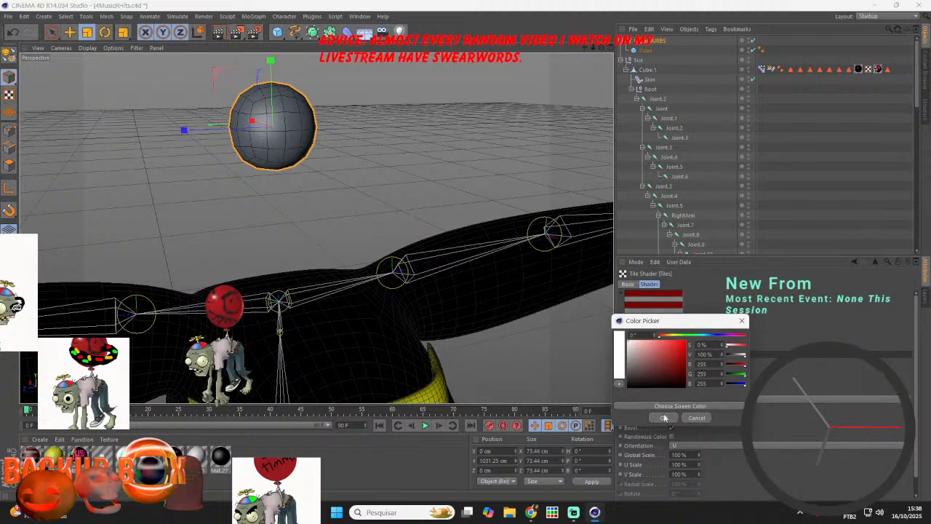
left_click(664, 418)
left_click(676, 384)
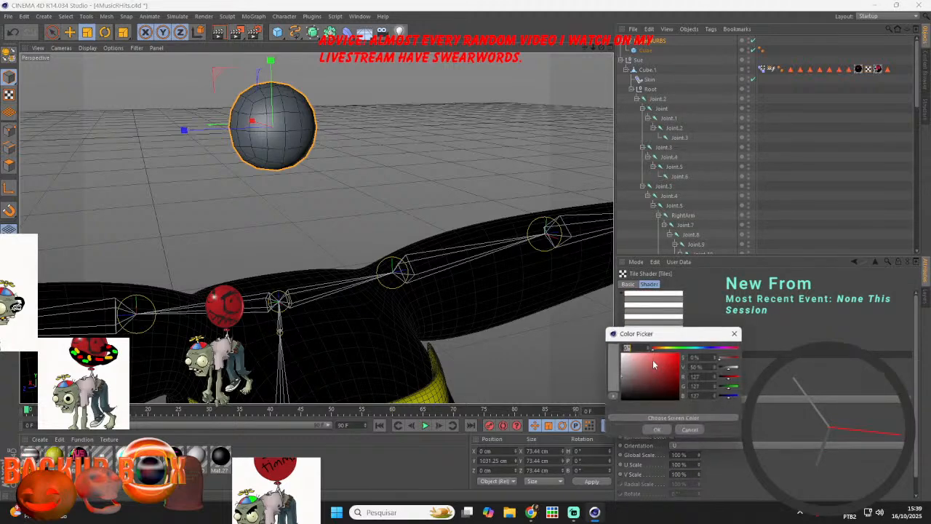
left_click(657, 429)
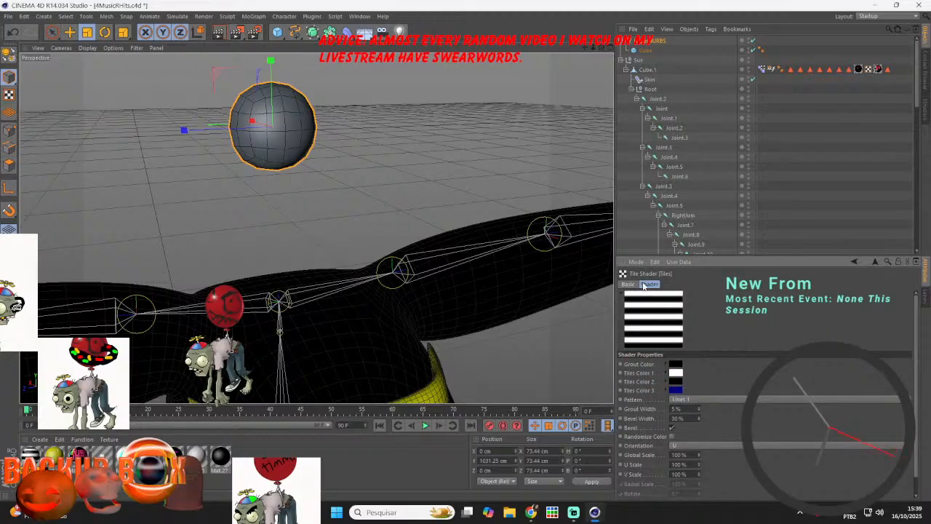
- Set the material's texture mix mode to Add and apply the striped material to the new HyperNURBS above the head
left_click(30, 455)
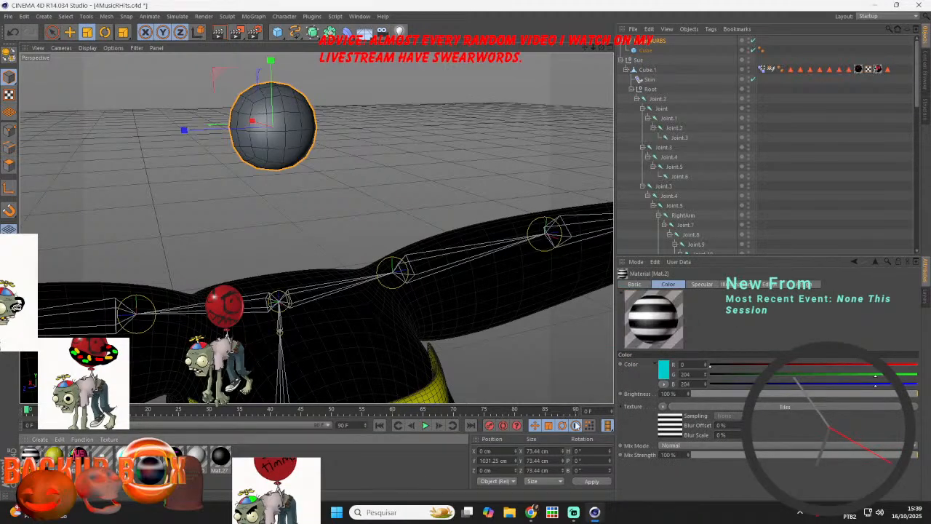
left_click(678, 446)
left_click(675, 467)
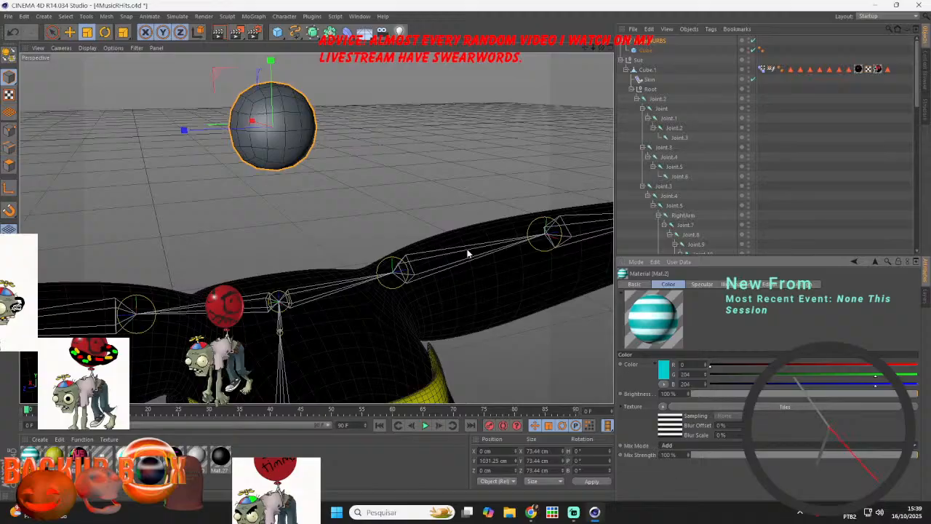
left_click_drag(31, 456, 261, 151)
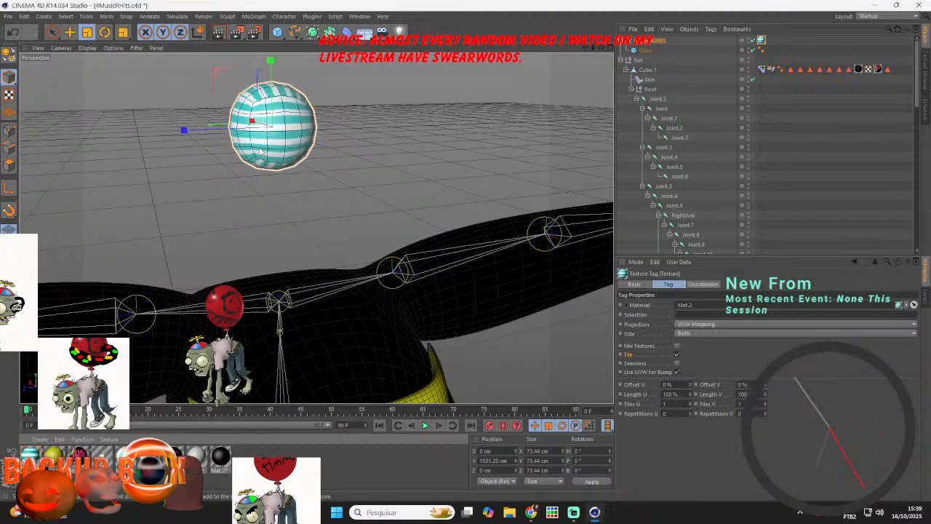
- Make the cube inside the new HyperNURBS editable and inset its two side faces into narrower ones
left_click(763, 43)
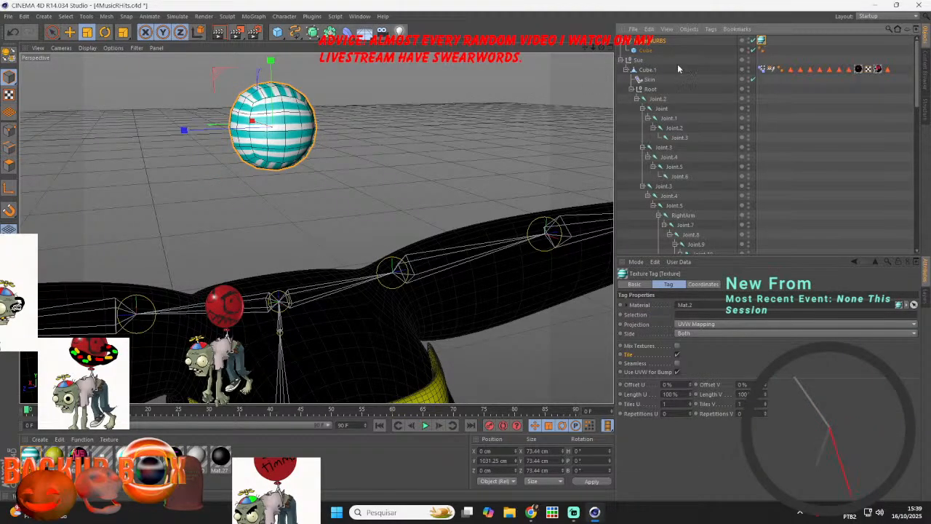
left_click(650, 50)
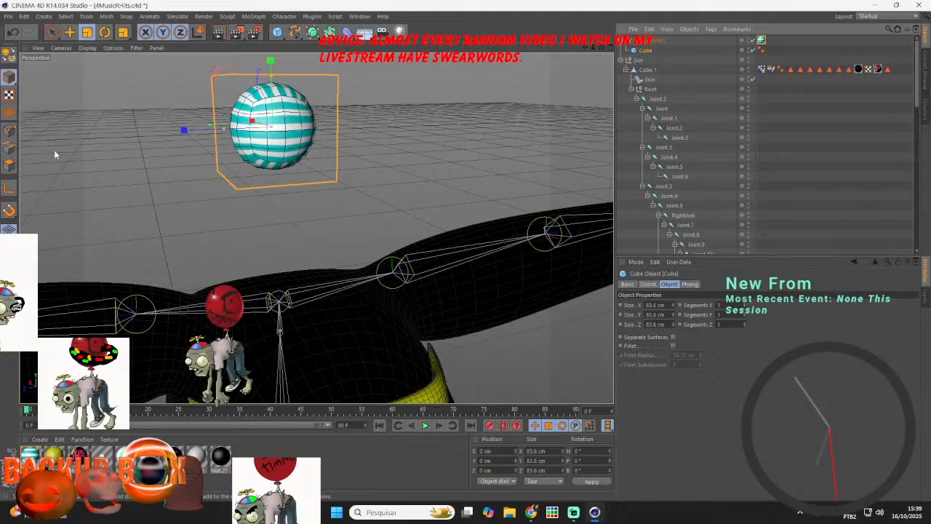
left_click(2, 171)
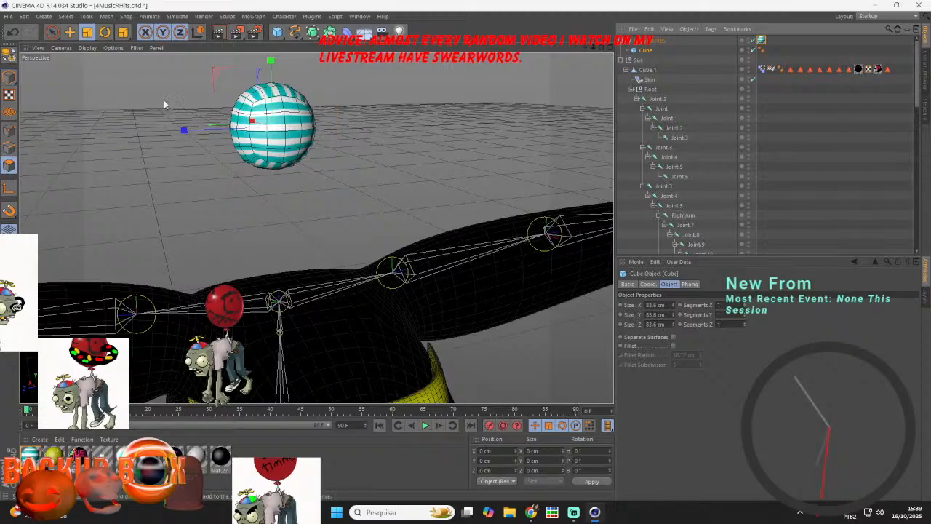
left_click(8, 59)
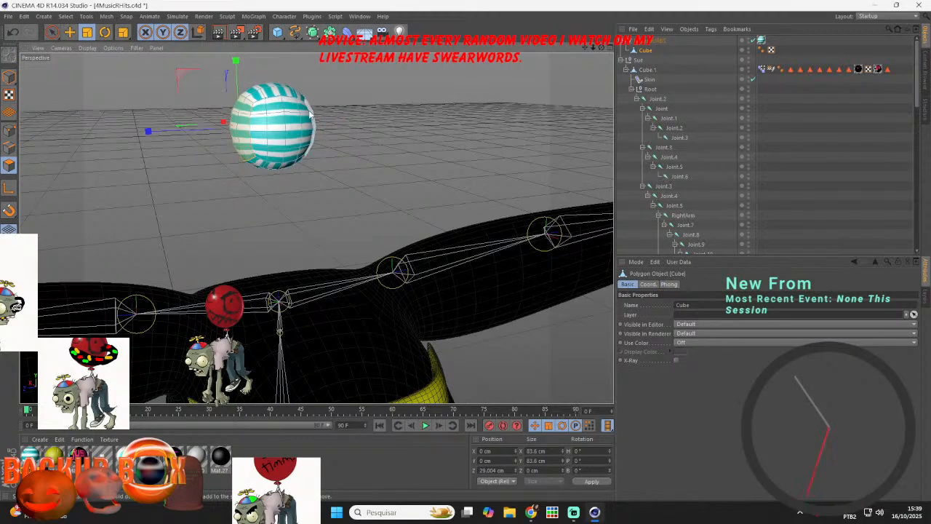
left_click_drag(253, 121, 281, 135)
mouse_move(272, 62)
left_mouse_down()
mouse_move(281, 121)
mouse_move(262, 94)
mouse_move(273, 68)
left_mouse_up()
left_click_drag(277, 127, 277, 130)
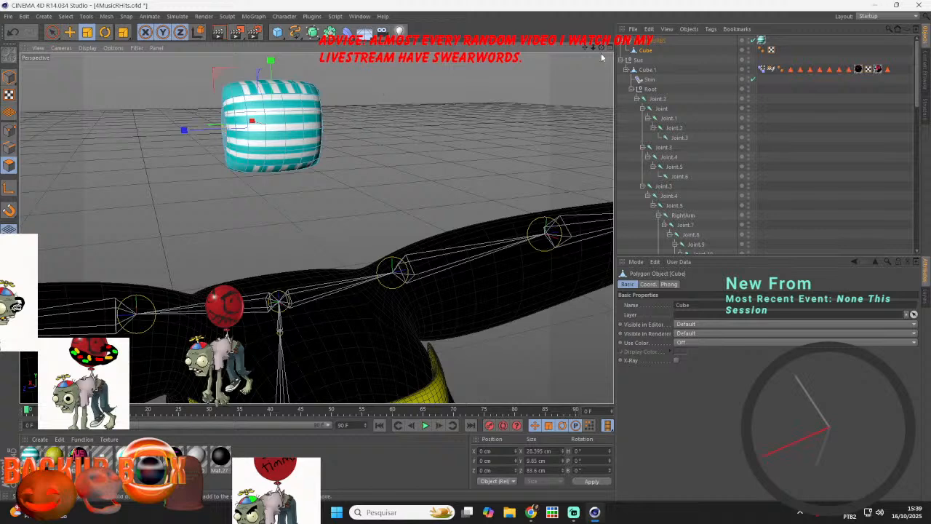
- Select the narrow inset faces on both ends of the bow's center and scale them slightly inward along Z
left_click_drag(602, 47, 728, 49)
left_click(148, 123)
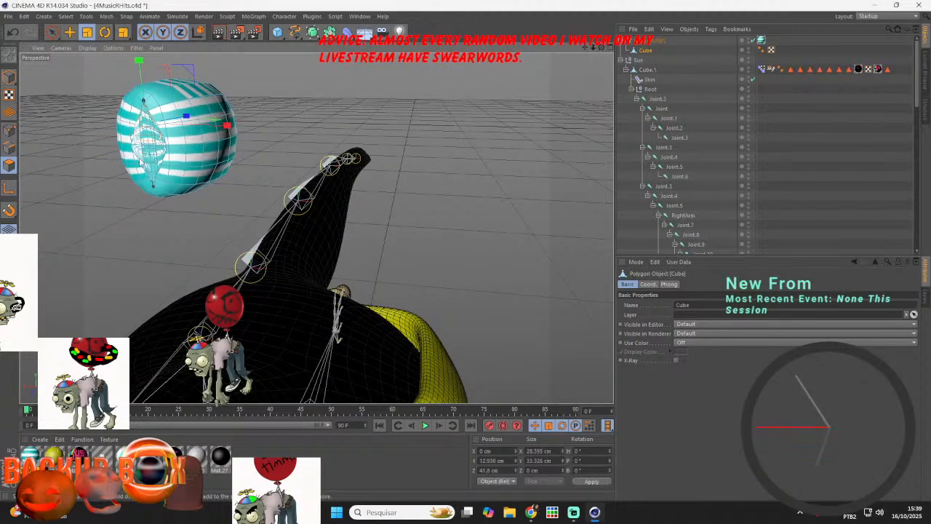
left_click(151, 173)
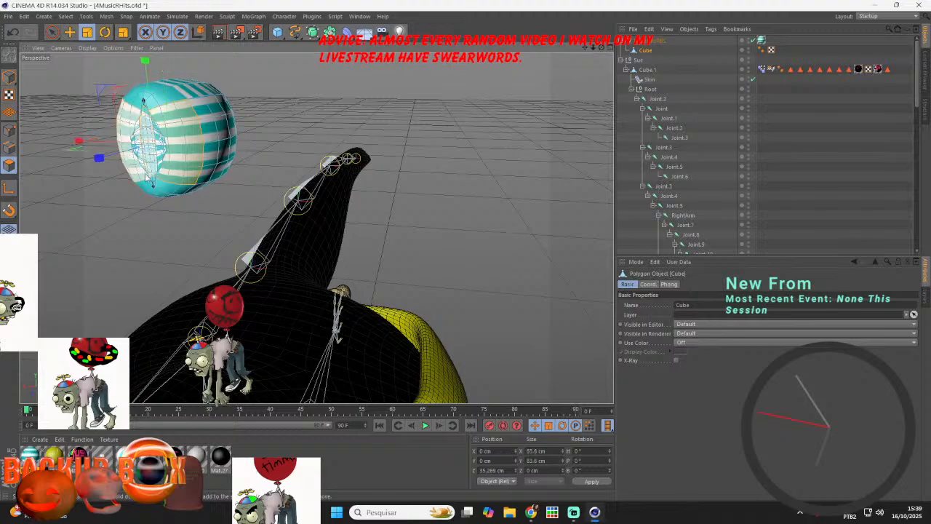
left_click(178, 179)
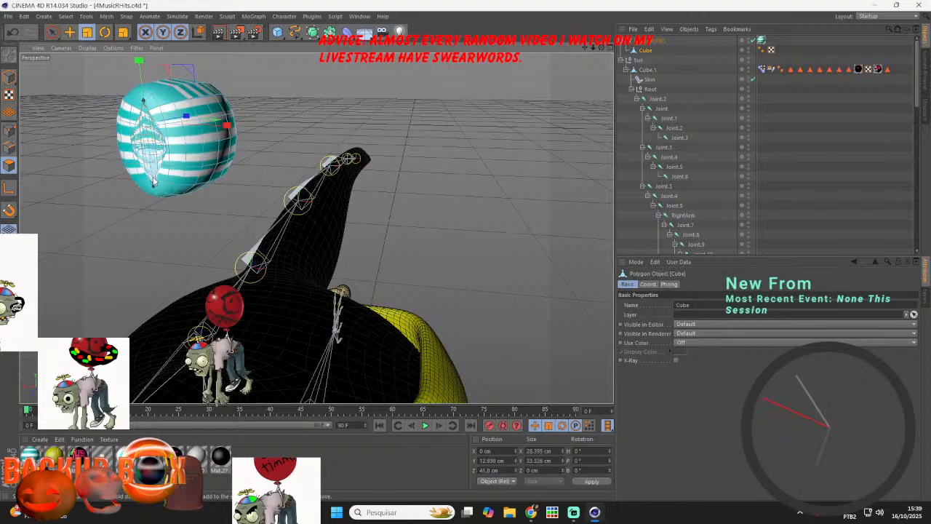
left_click_drag(601, 49, 422, 94)
left_click(195, 95, "shift")
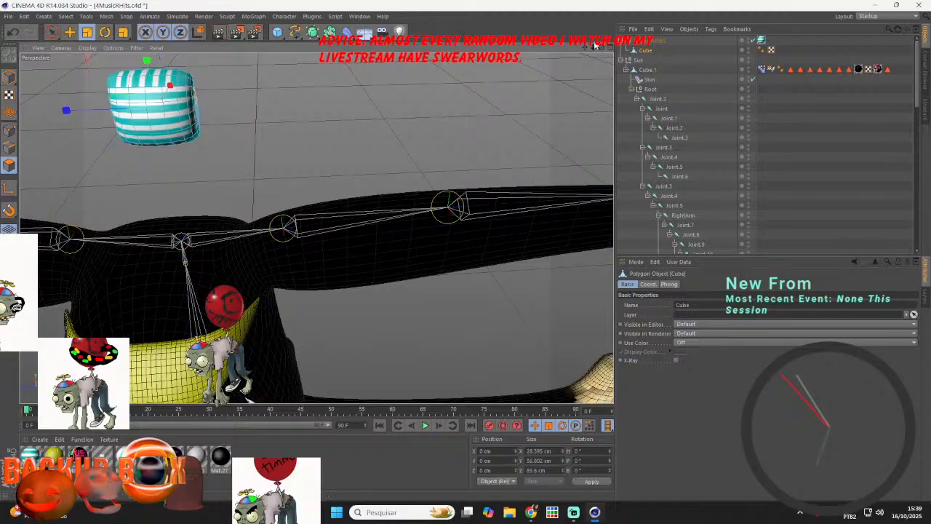
left_click_drag(604, 47, 320, 116)
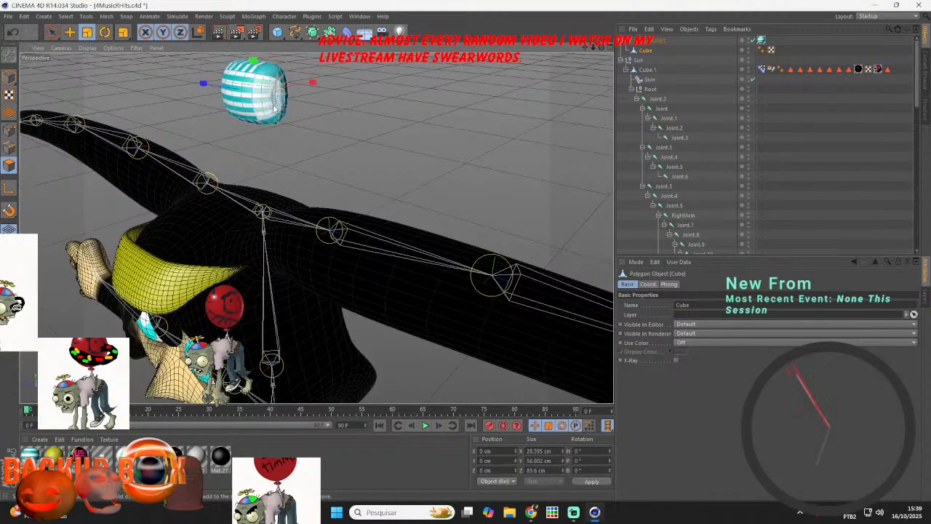
left_click_drag(204, 83, 203, 83)
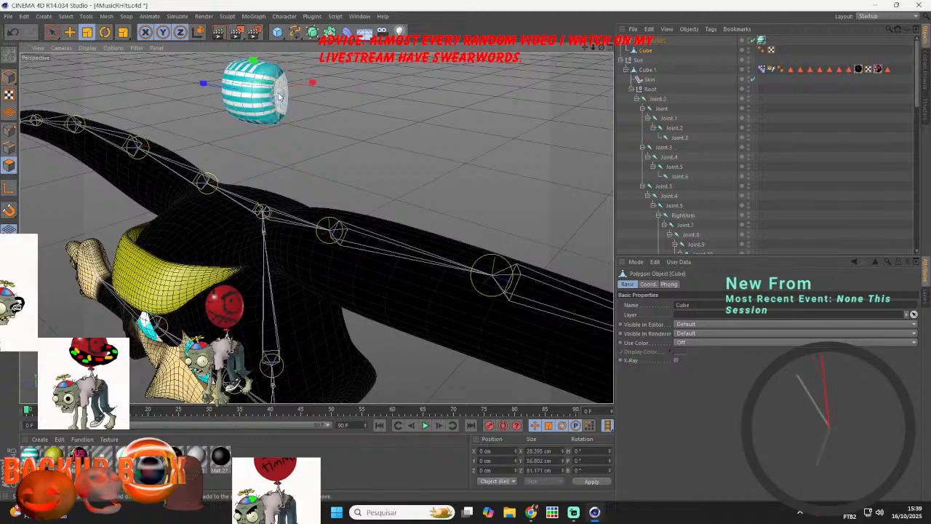
scroll(208, 88, "up", 3)
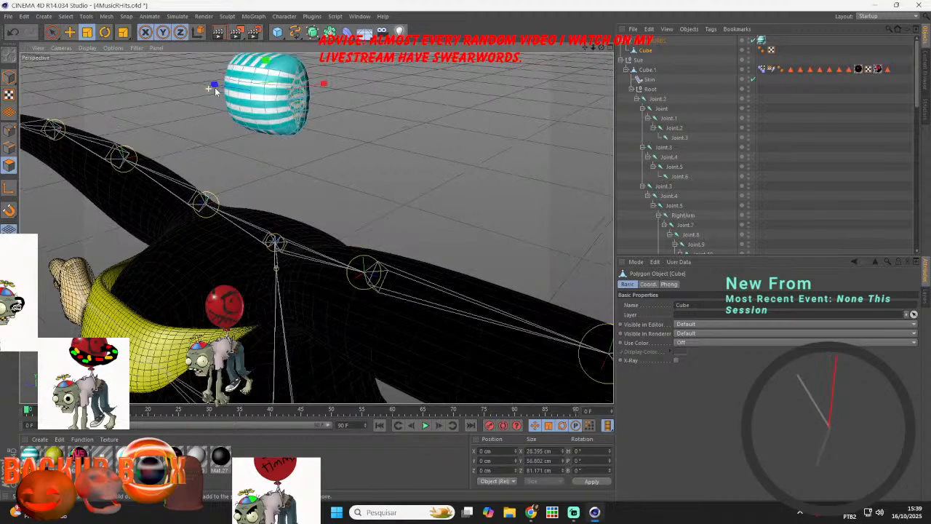
- Extrude the selected end faces outward and enlarge them into flared wings on both sides of the bow
left_click_drag(601, 48, 658, 73)
left_click_drag(232, 181, 162, 157)
left_click_drag(313, 94, 328, 104)
- Select the outer faces of both upper wings and scale them wider along Z and taller along Y
left_click(404, 134)
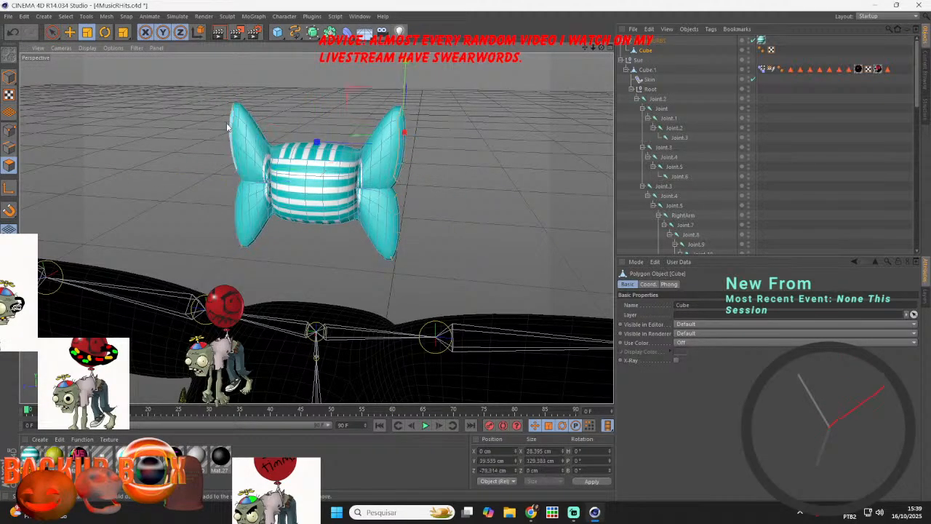
left_click(231, 123, "shift")
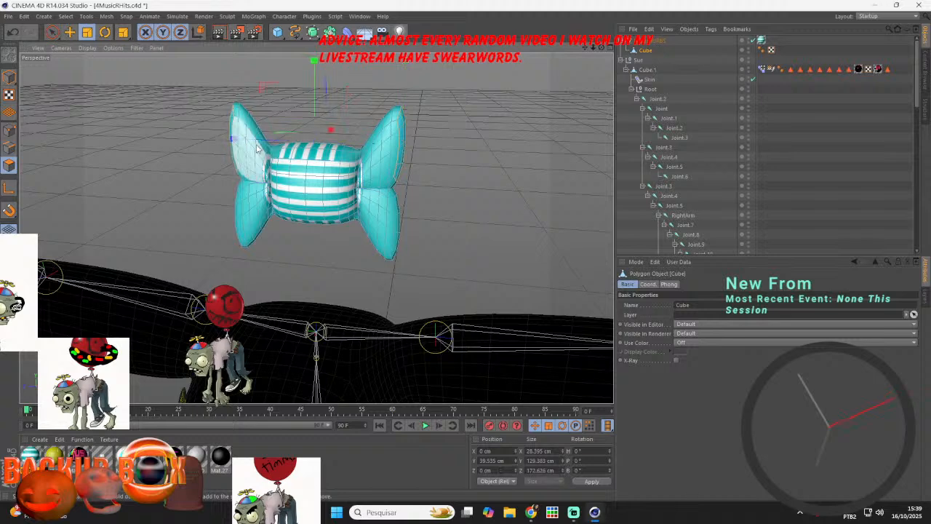
left_click_drag(249, 141, 231, 143)
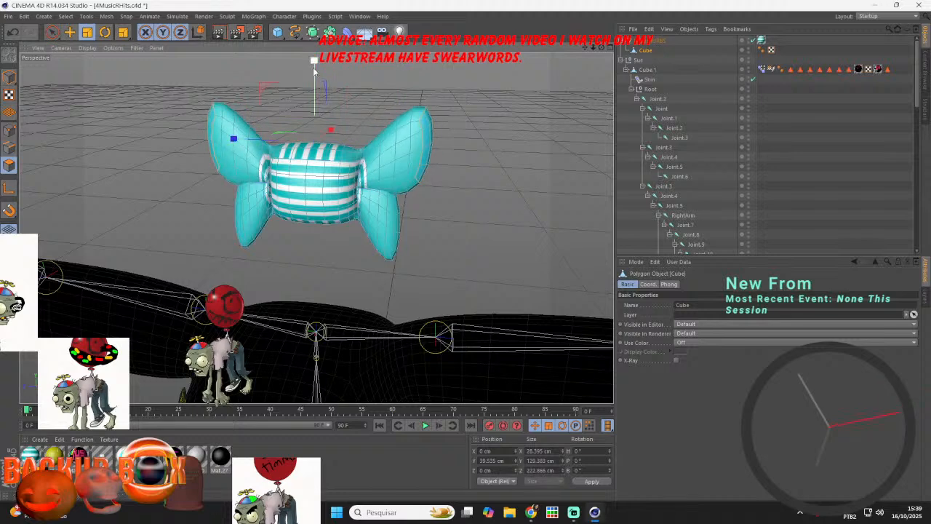
left_click_drag(314, 69, 314, 53)
left_click(457, 109)
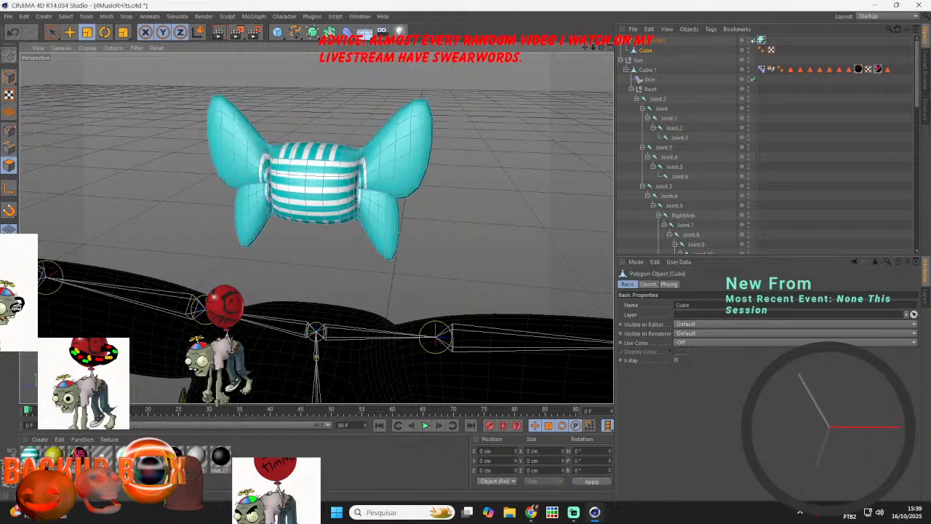
- Set the projection of the bow's striped texture tag to Flat
left_click(761, 40)
left_click(700, 325)
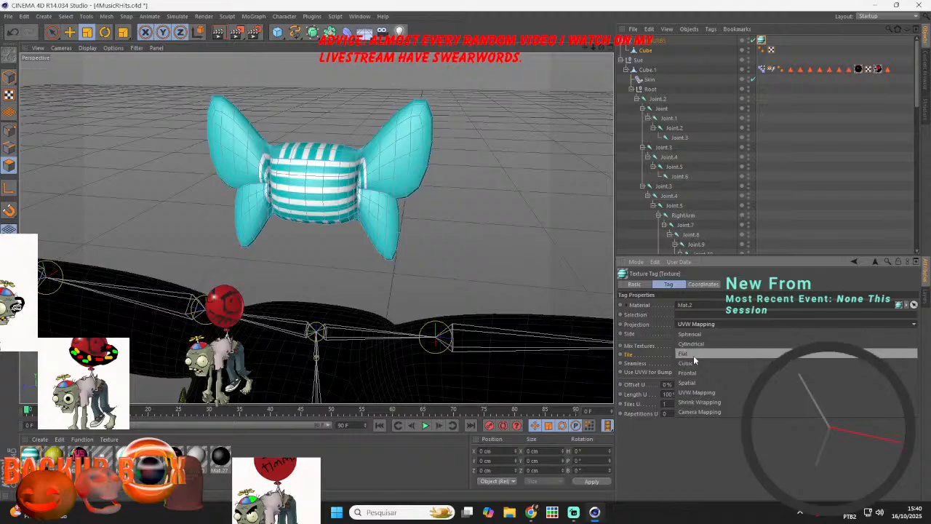
left_click(694, 355)
- Rotate the bow's flat texture projection so the stripes run diagonally, and save the project
left_click(6, 97)
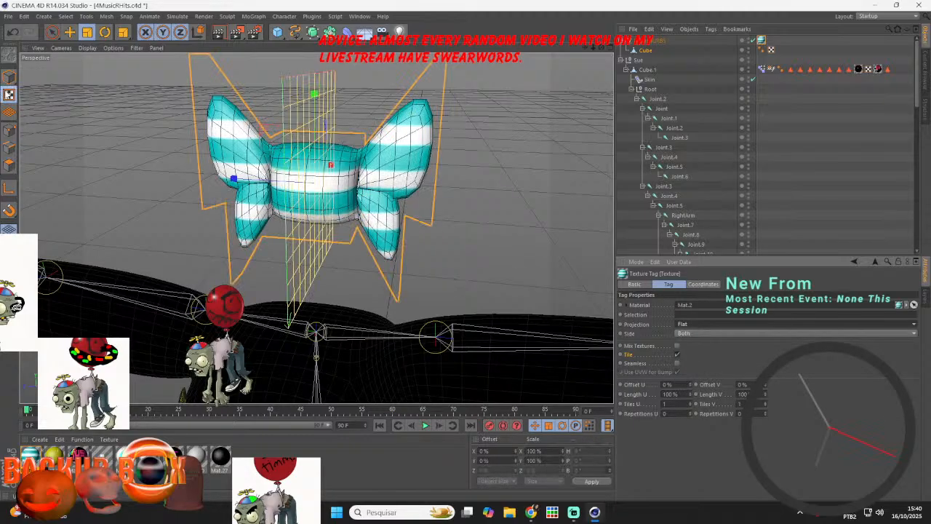
left_click(106, 33)
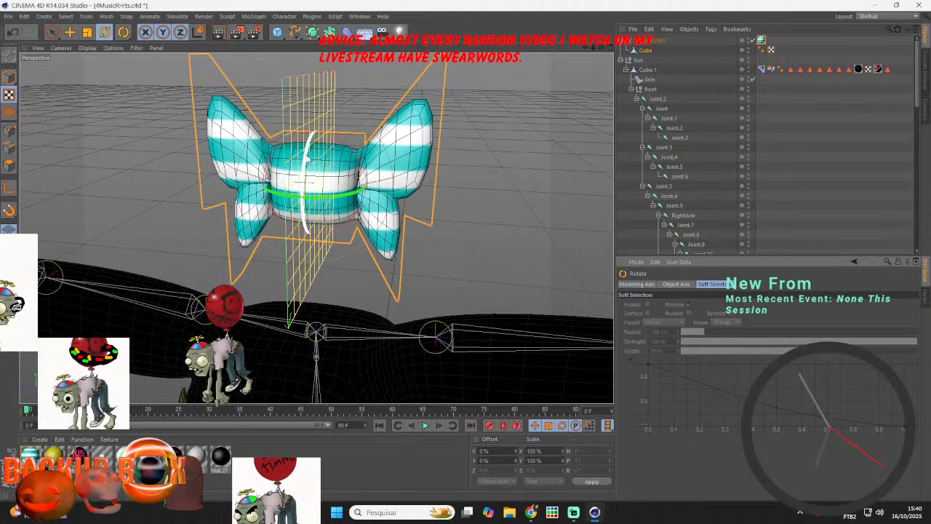
left_click_drag(310, 151, 331, 139)
left_click(9, 76)
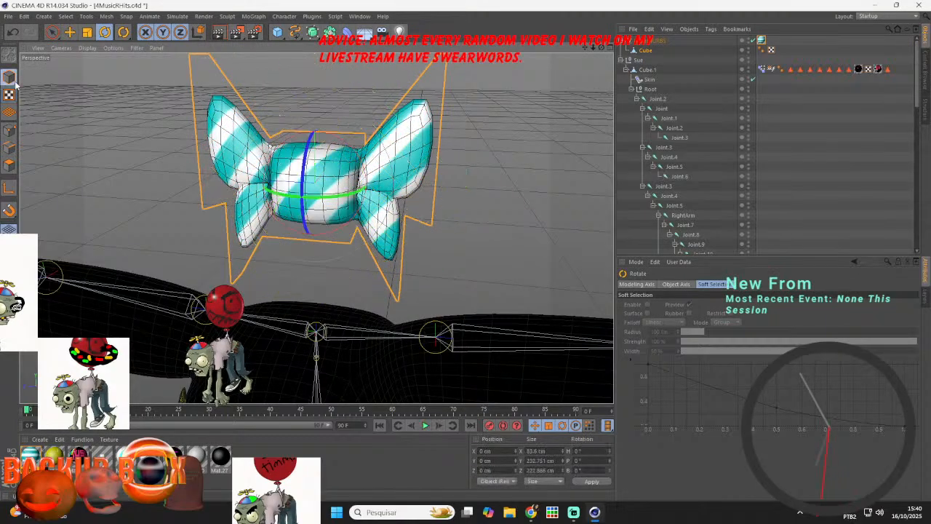
left_click(7, 16)
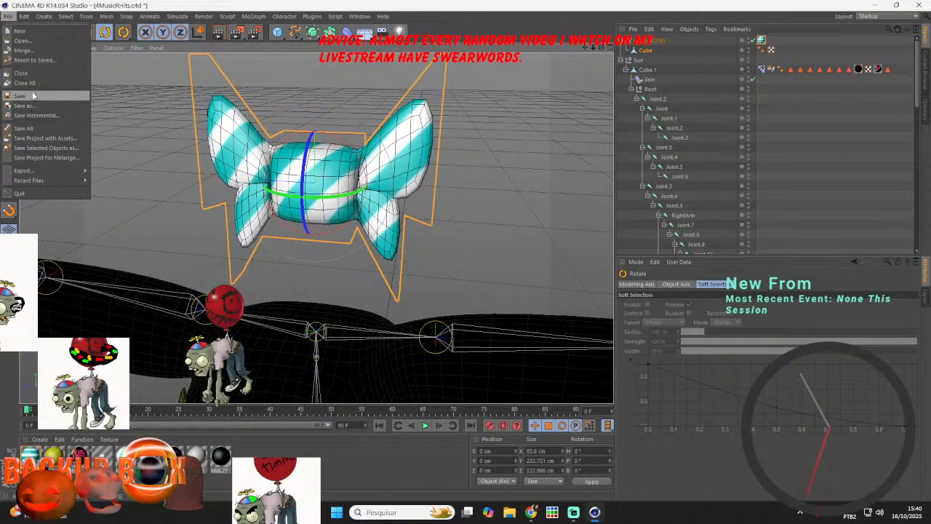
left_click(33, 95)
- Convert the bow's HyperNURBS into an editable polygon object and rename it Bow
mouse_move(65, 126)
left_mouse_down("alt")
mouse_move(83, 164)
mouse_move(480, 112)
left_mouse_up("alt")
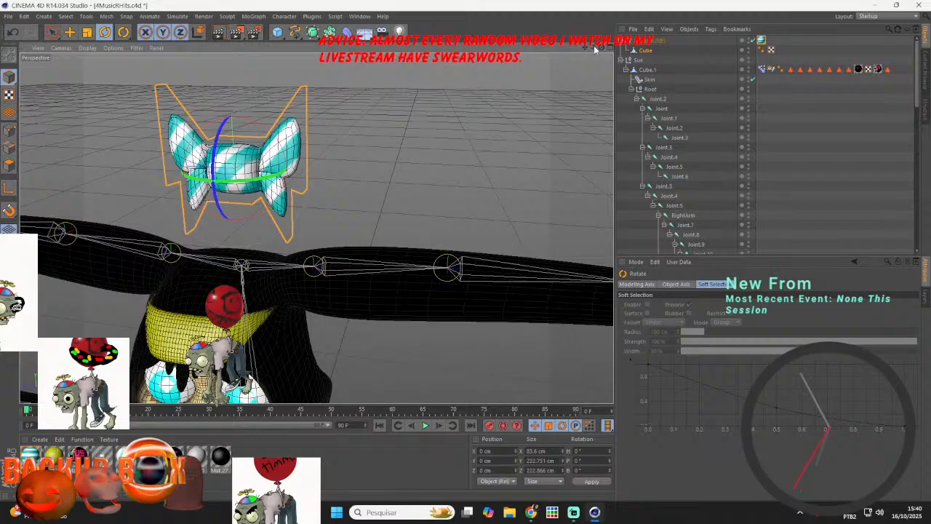
left_click_drag(594, 48, 627, 49)
left_click(652, 41)
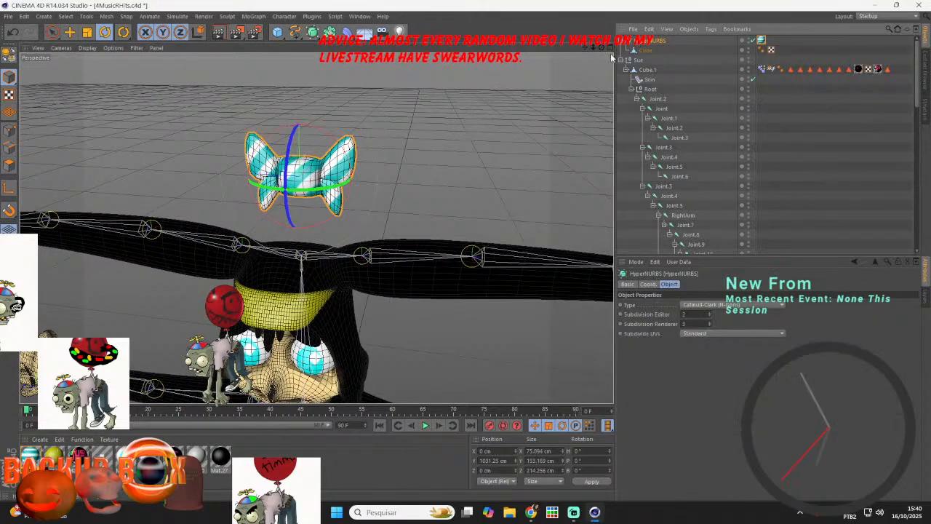
left_click(10, 55)
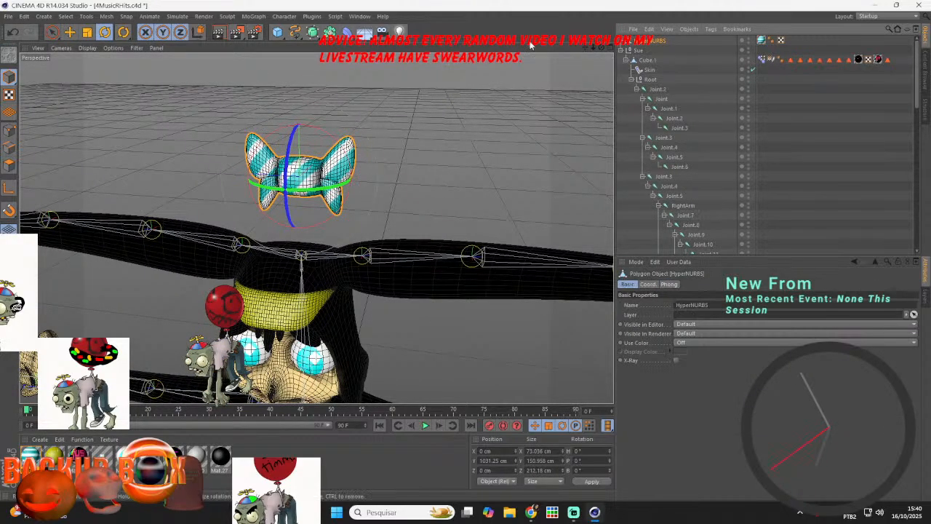
left_click(650, 29)
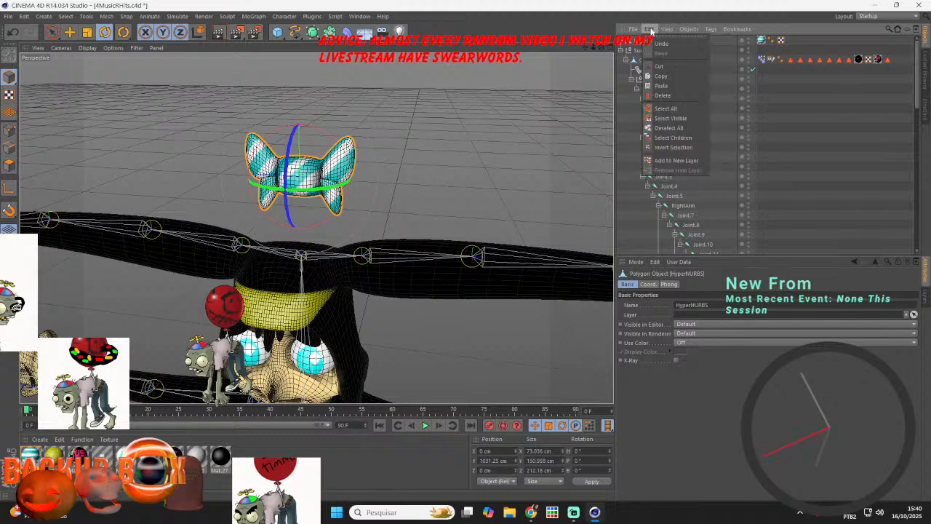
mouse_move(695, 29)
left_click(787, 181)
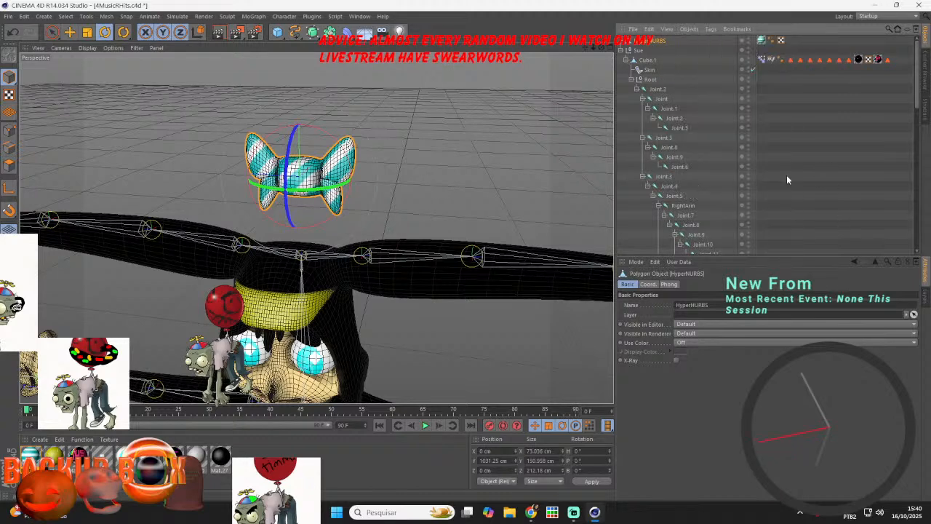
double_click(650, 42)
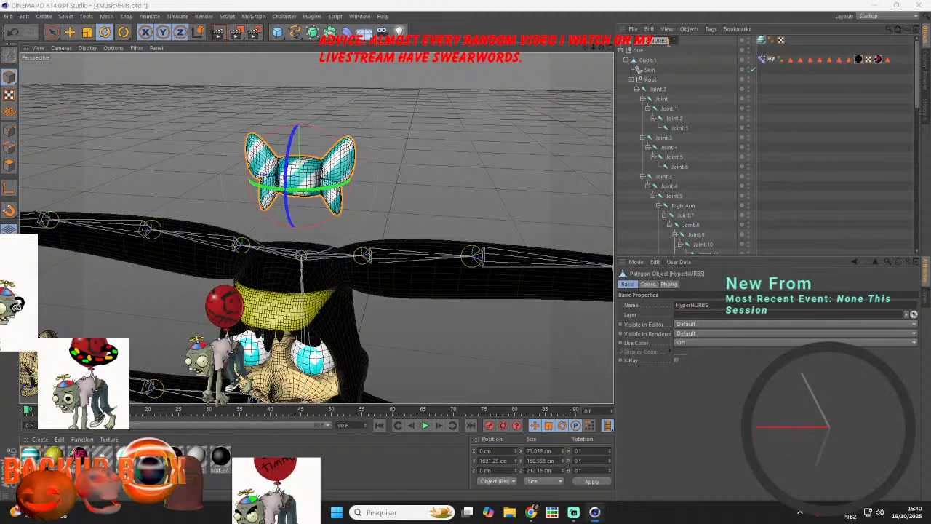
type("Bow")
key("Return")
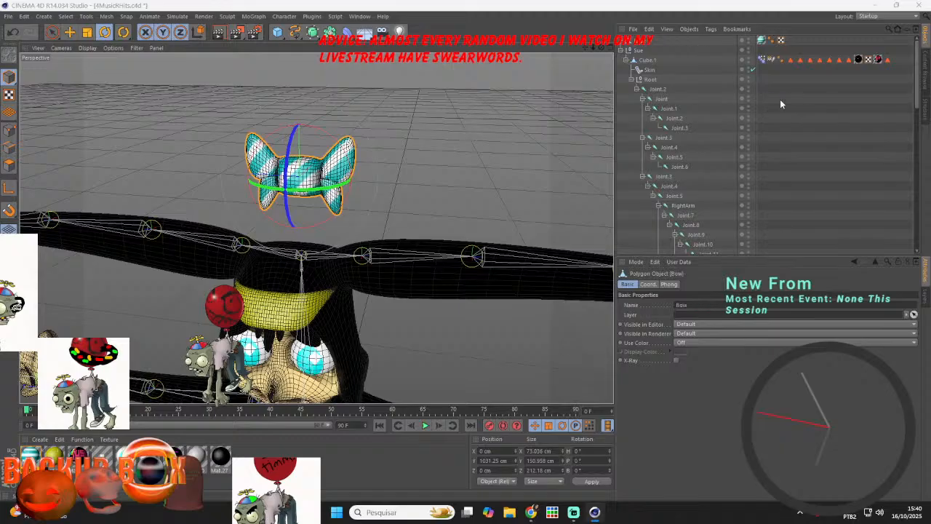
- Bake the Bow object in PNG format with the path name StripedBow
left_click(647, 28)
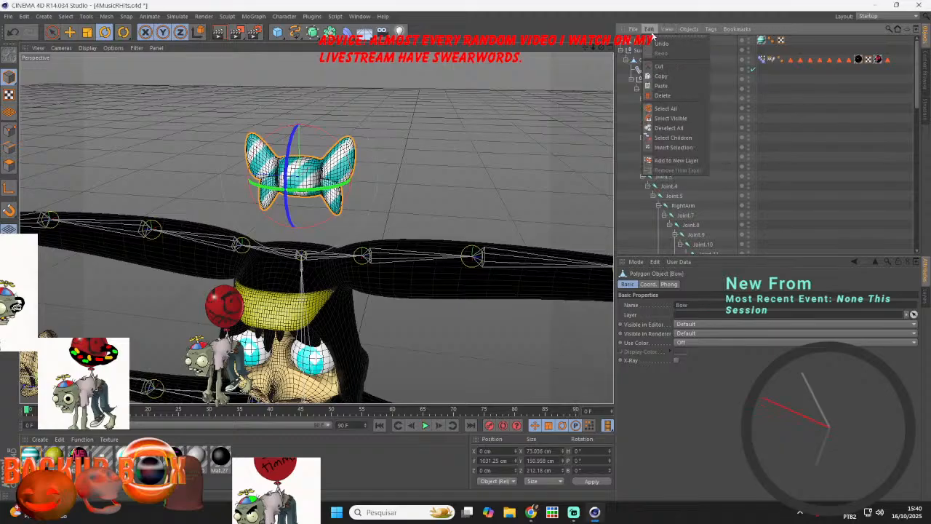
mouse_move(688, 30)
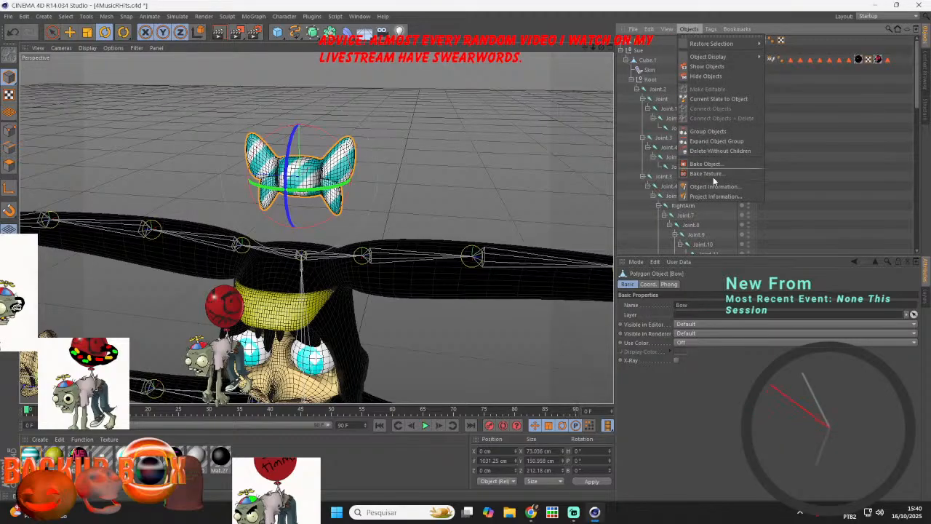
left_click(724, 163)
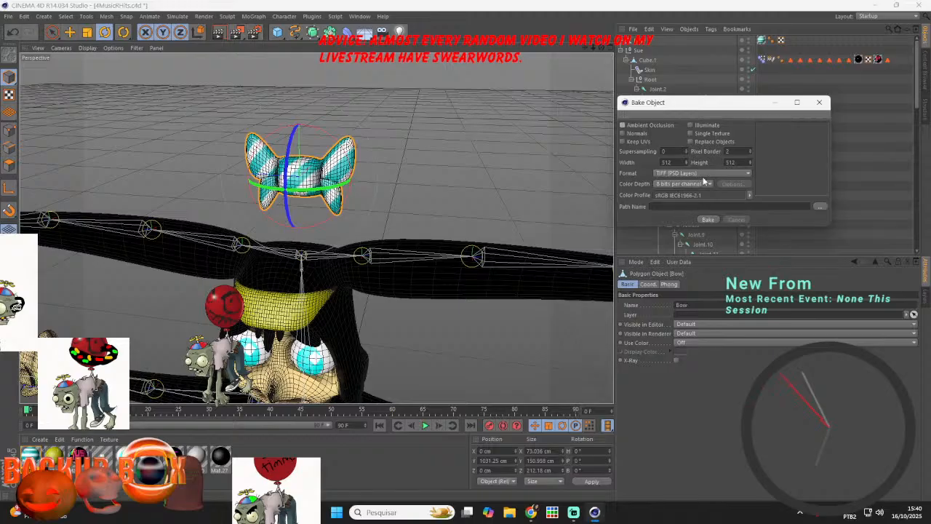
left_click(702, 174)
left_click(684, 270)
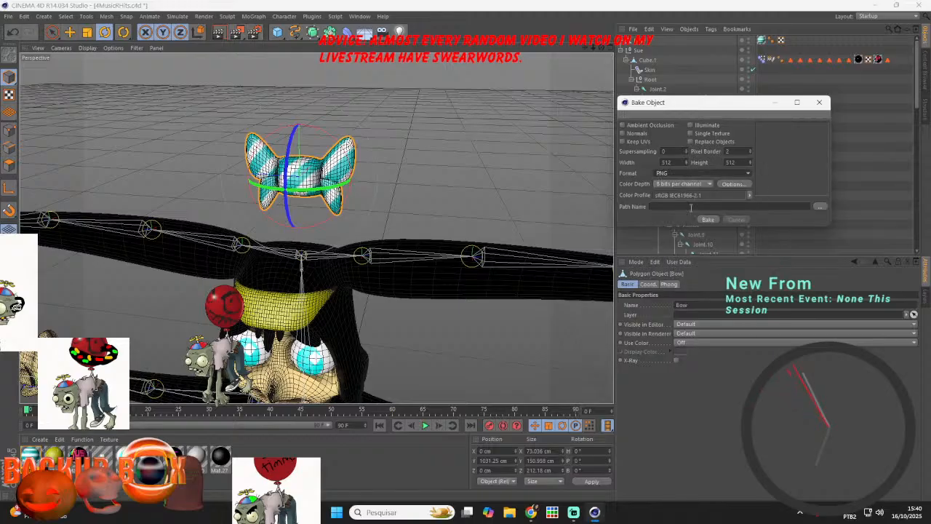
left_click(692, 207)
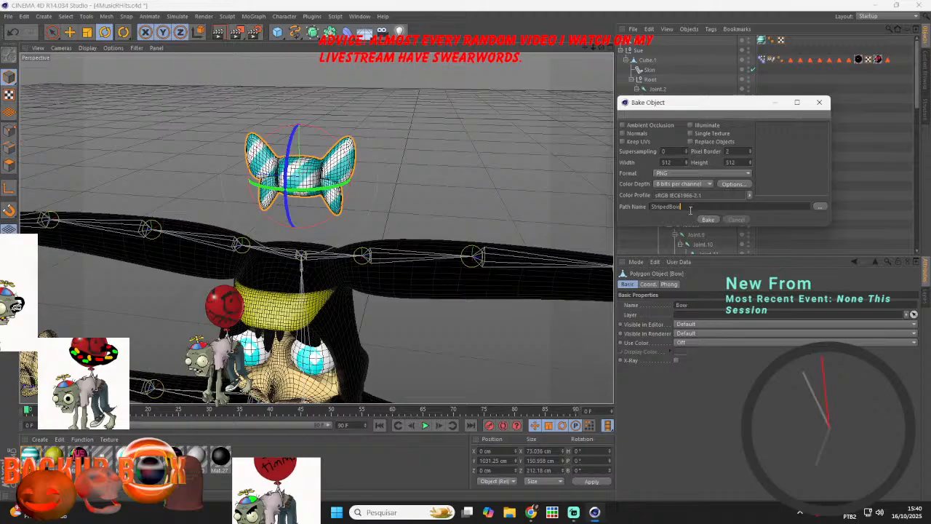
left_click(709, 220)
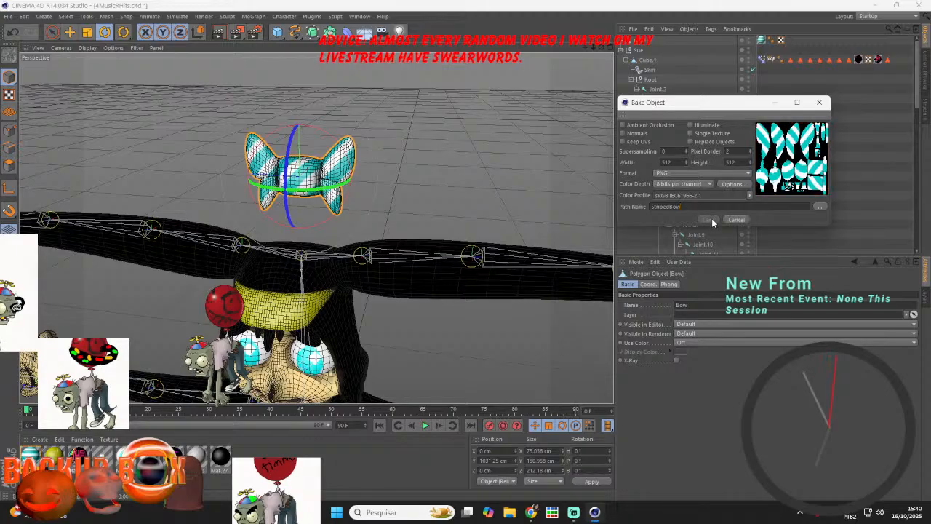
left_click(820, 102)
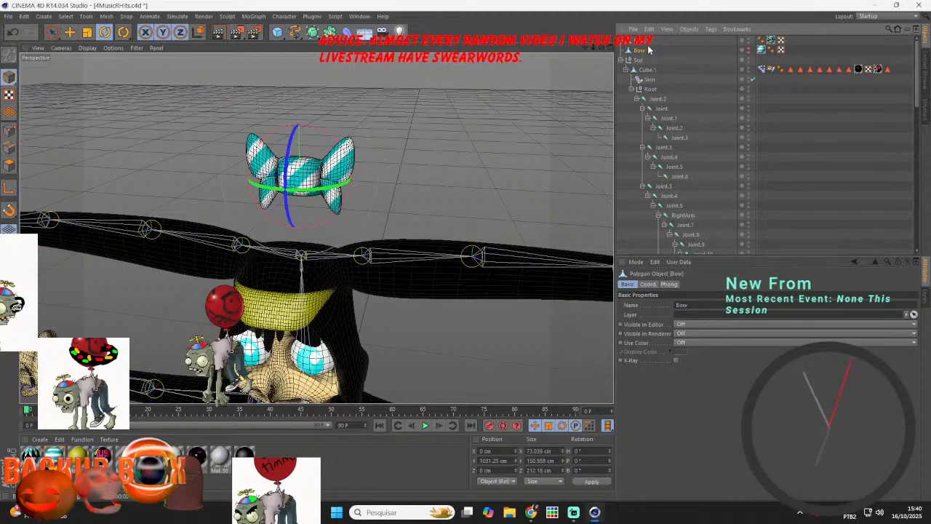
- Delete the original hidden Bow object and select the baked copy, Bow.1
left_click(638, 43)
left_click(635, 52)
key("Delete")
left_click(641, 42)
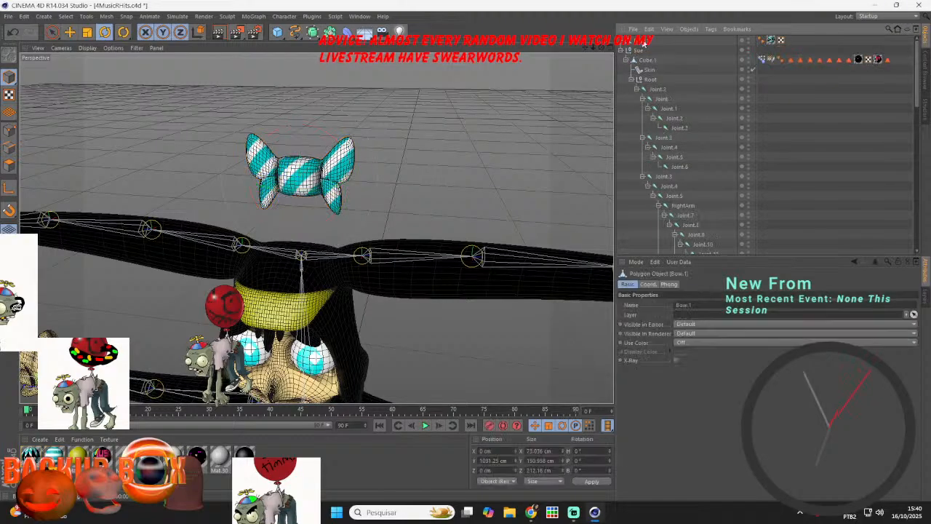
- Move the baked bow down to the yellow headband, about Y 873 cm, and shrink it uniformly to about 47 × 98 × 138 cm
left_click(70, 32)
left_click(574, 513)
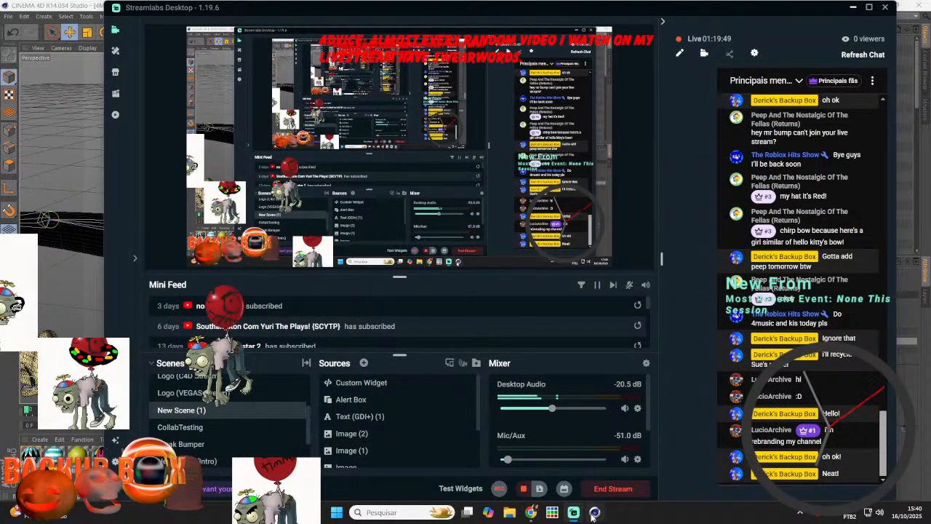
left_click(594, 513)
left_click_drag(255, 122, 278, 238)
left_click(90, 35)
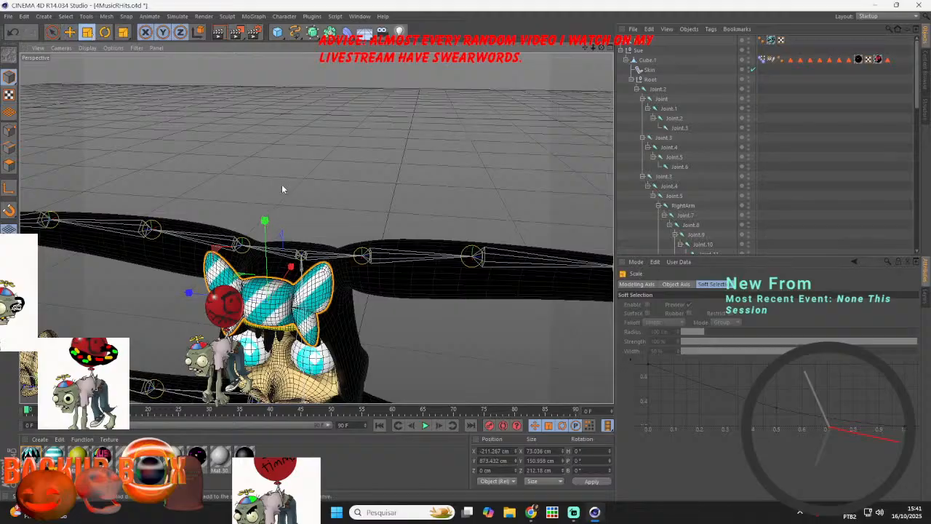
left_click_drag(284, 200, 263, 269)
- Tilt the bow to about H -24°, P -32°, B -3° and place it on the headband's side at about X -198, Y 859, Z 78 cm
left_click_drag(602, 48, 627, 4)
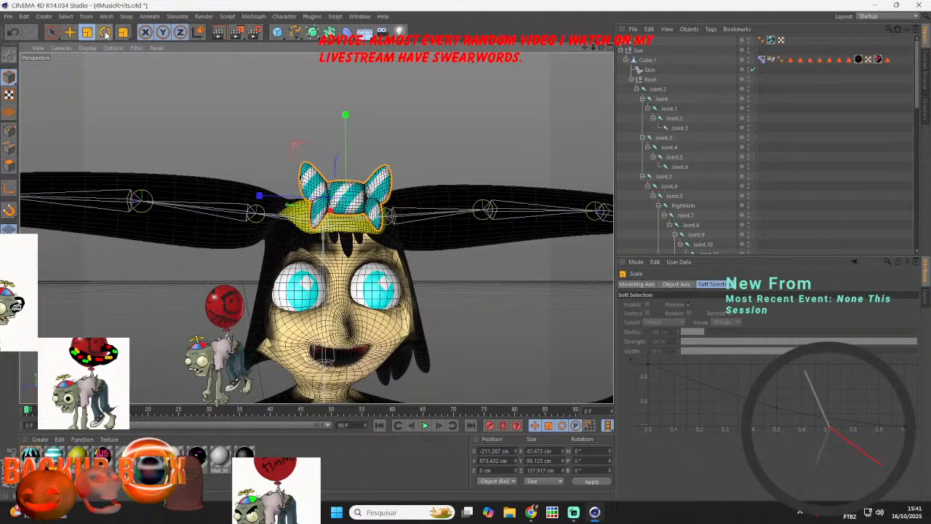
left_click(106, 34)
left_click_drag(319, 151, 197, 199)
left_click(70, 32)
left_click_drag(283, 217, 276, 200)
left_click(102, 35)
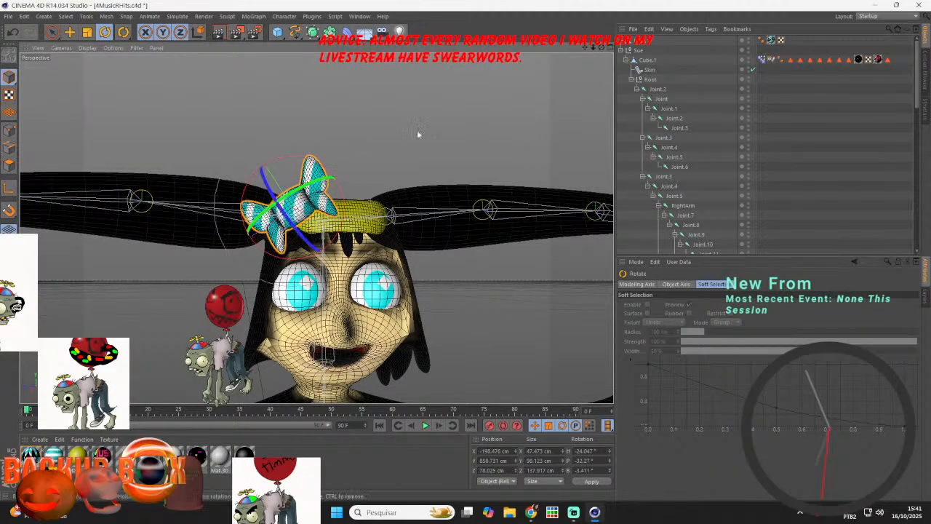
- Make Bow.1 a child of the Head joint and rename the Sphere object there Eyes
left_click_drag(687, 259, 684, 183)
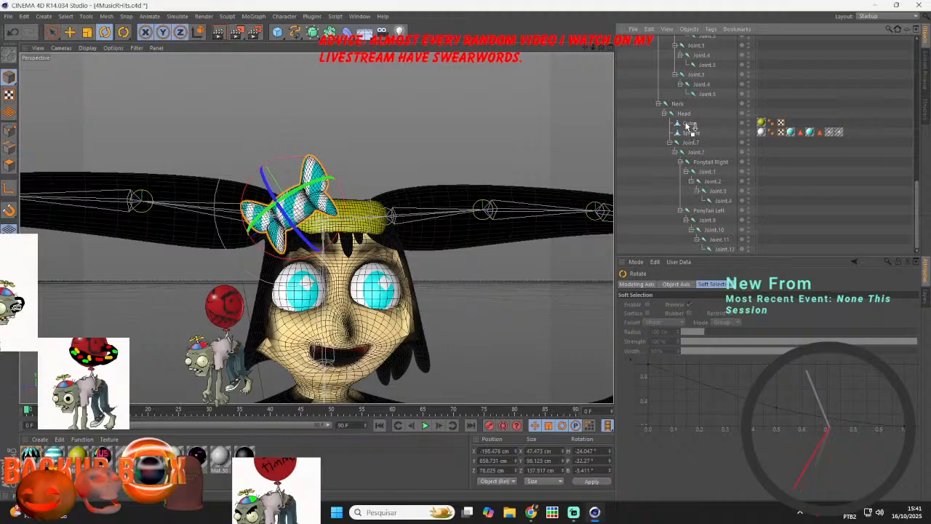
left_click_drag(688, 118, 684, 116)
left_click(818, 80)
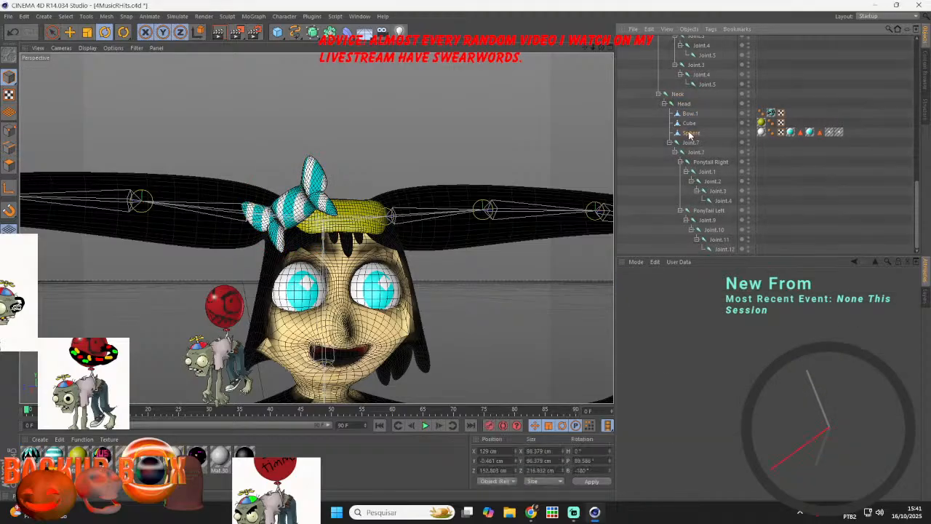
double_click(691, 133)
type("Eyes")
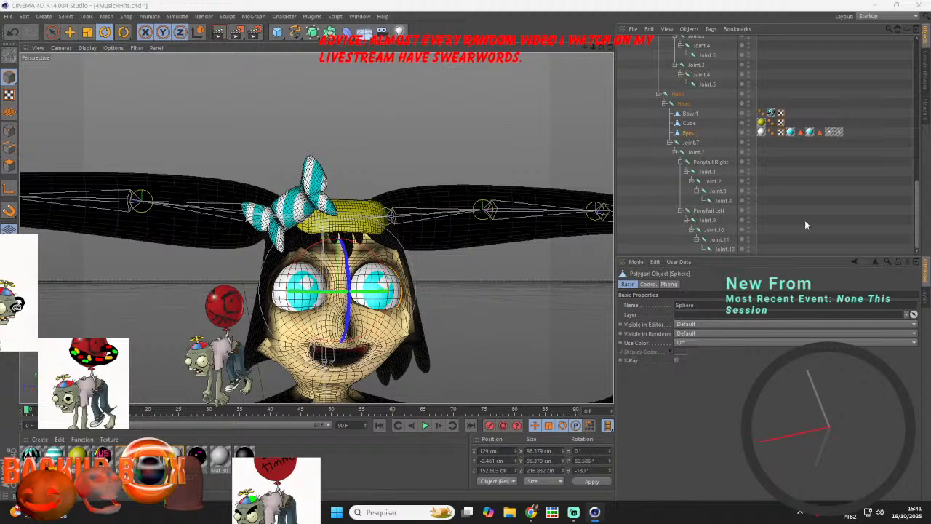
- Take the Cube.1 character mesh with its rig out of the Sue null and collapse its hierarchy
scroll(696, 129, "up", 5)
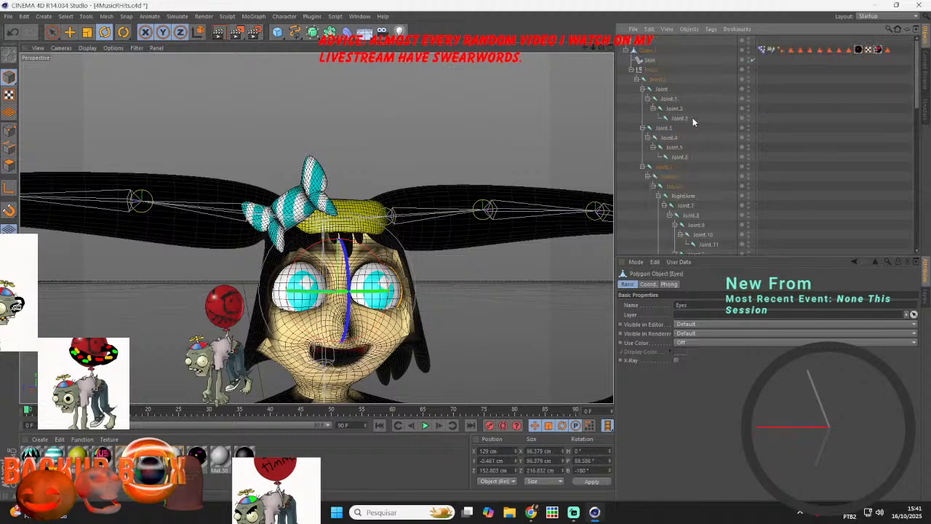
left_click(648, 51)
left_click(646, 42)
left_click_drag(602, 47, 639, 37)
left_click(647, 49)
left_click(621, 40)
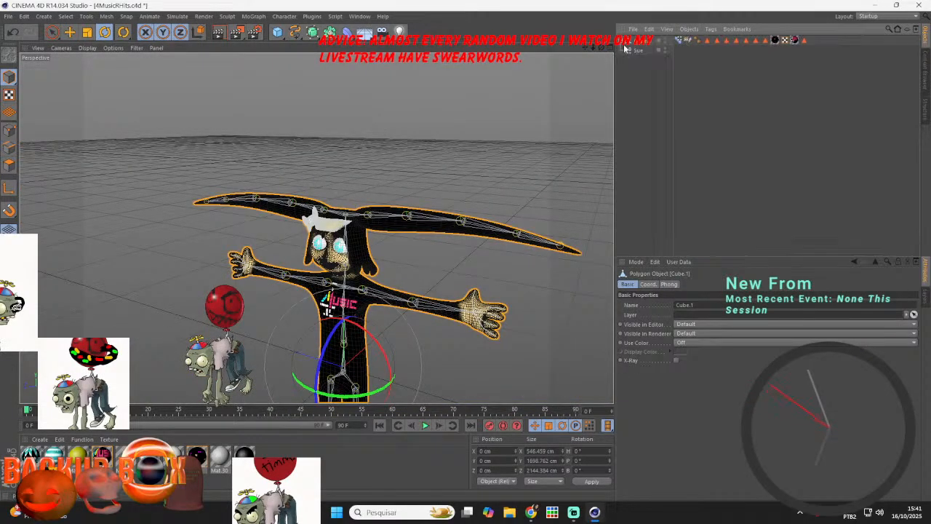
- Delete the leftover Sue null and rename the Cube.1 mesh 4Music
left_click(632, 52)
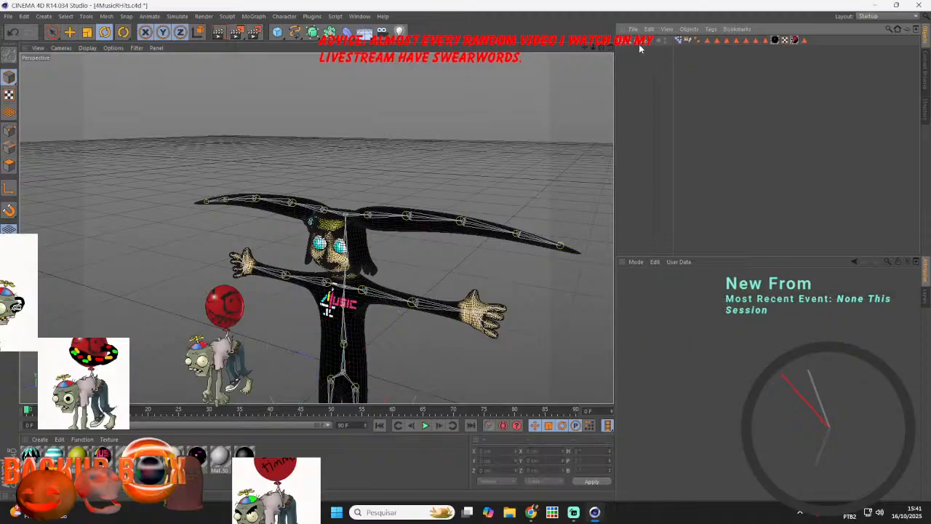
left_click(642, 42)
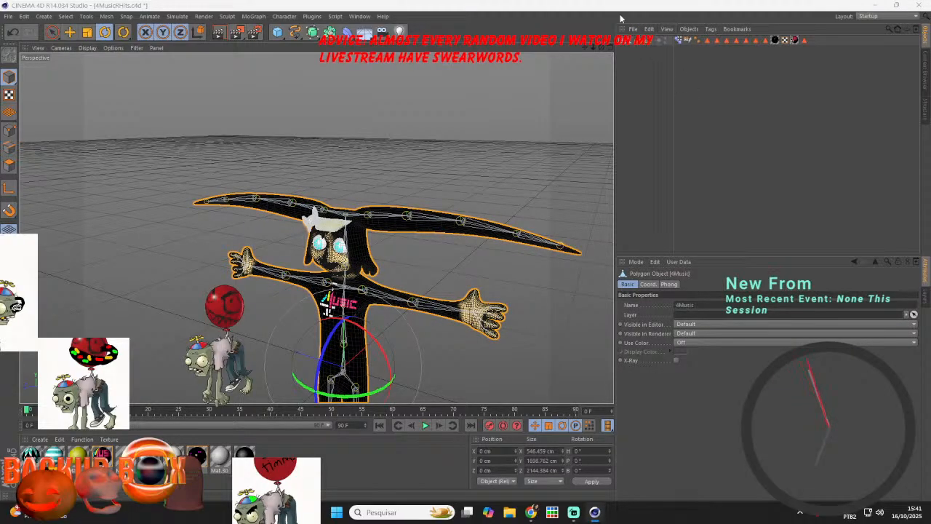
left_click(633, 31)
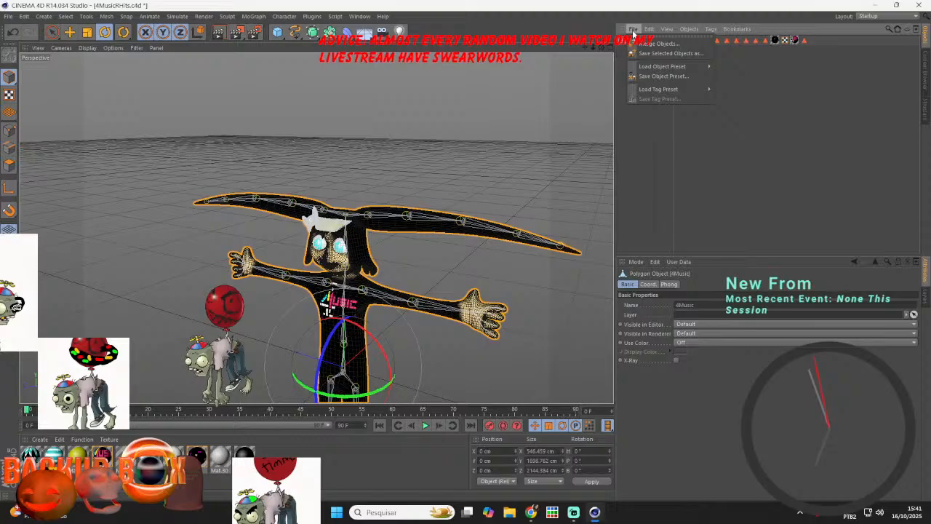
left_click(646, 70)
left_click(643, 84)
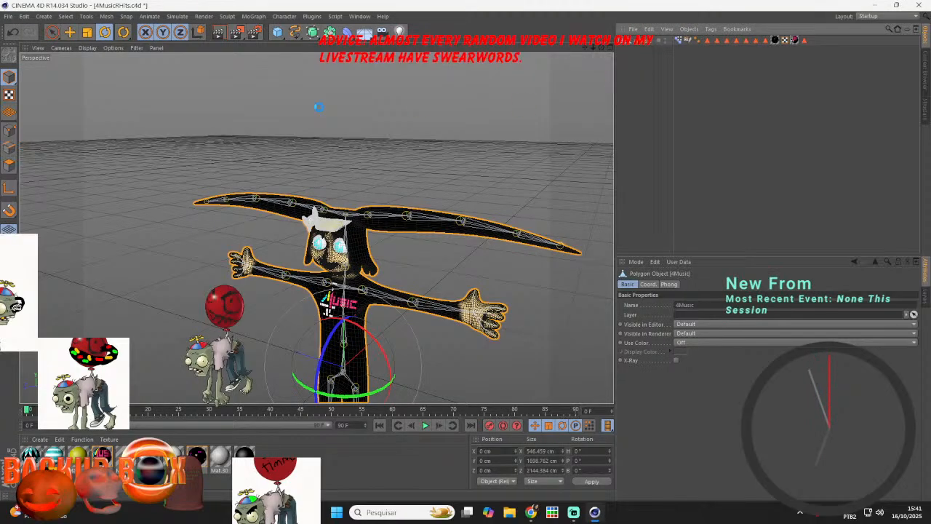
- Switch the viewport to shading without wireframe lines and save the project as 4MusicRHits
left_click(87, 48)
left_click(109, 58)
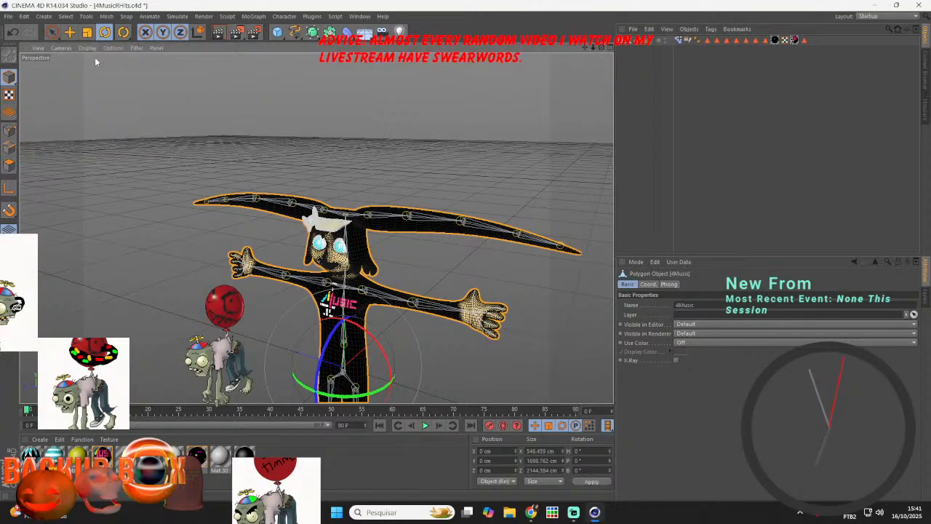
left_click(6, 16)
left_click(29, 105)
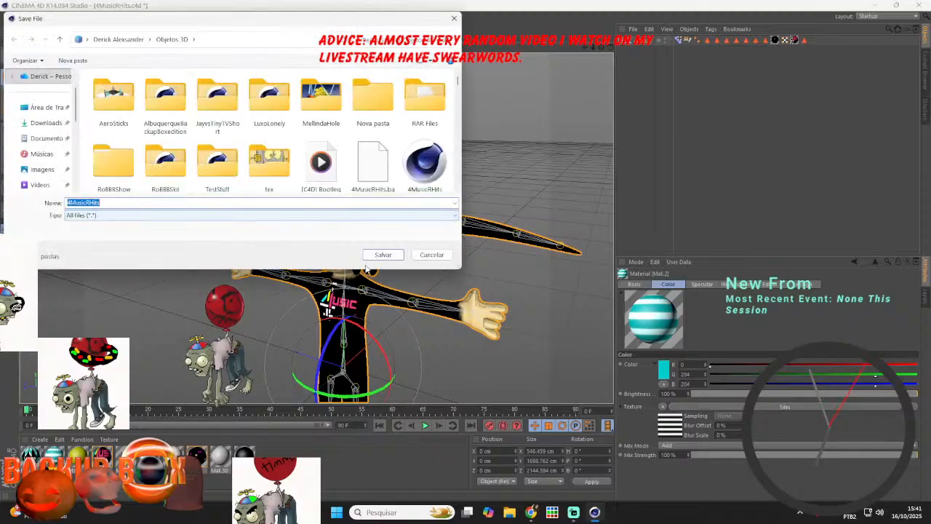
left_click(384, 255)
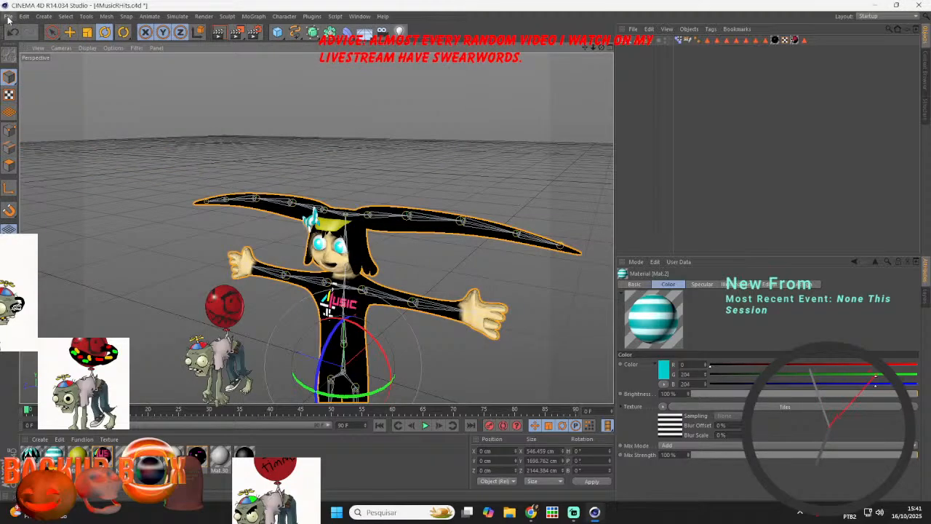
left_click(8, 16)
left_click(55, 105)
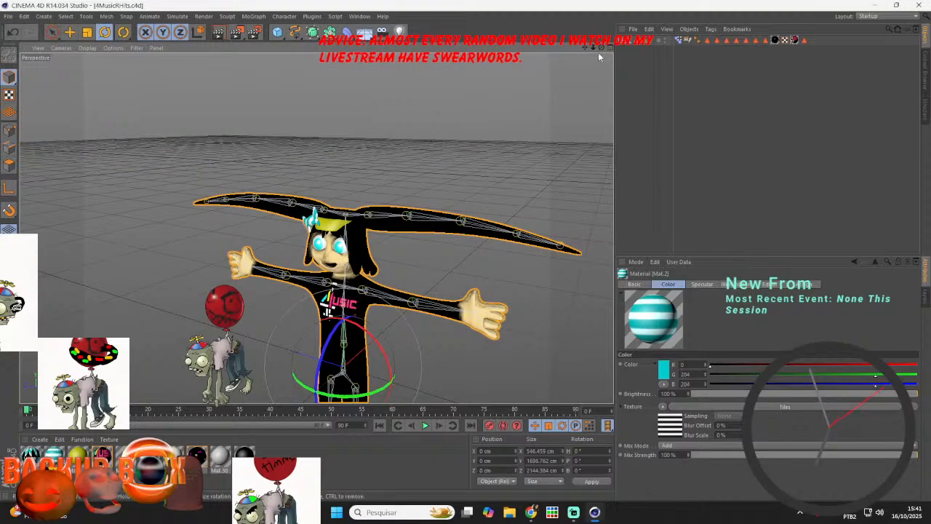
- Switch to the browser and examine the legs and shoes in the character's reference drawing
left_click_drag(602, 48, 562, 61)
left_click(532, 513)
scroll(413, 357, "down", 5)
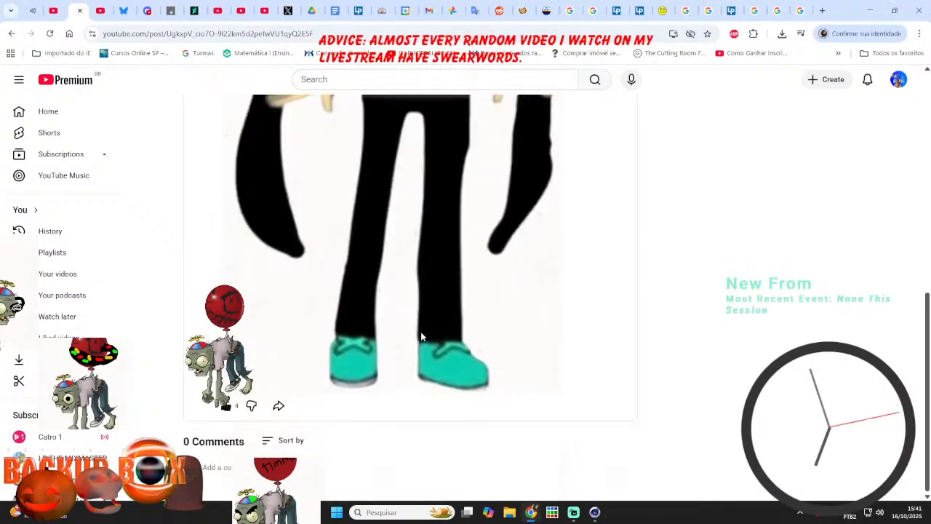